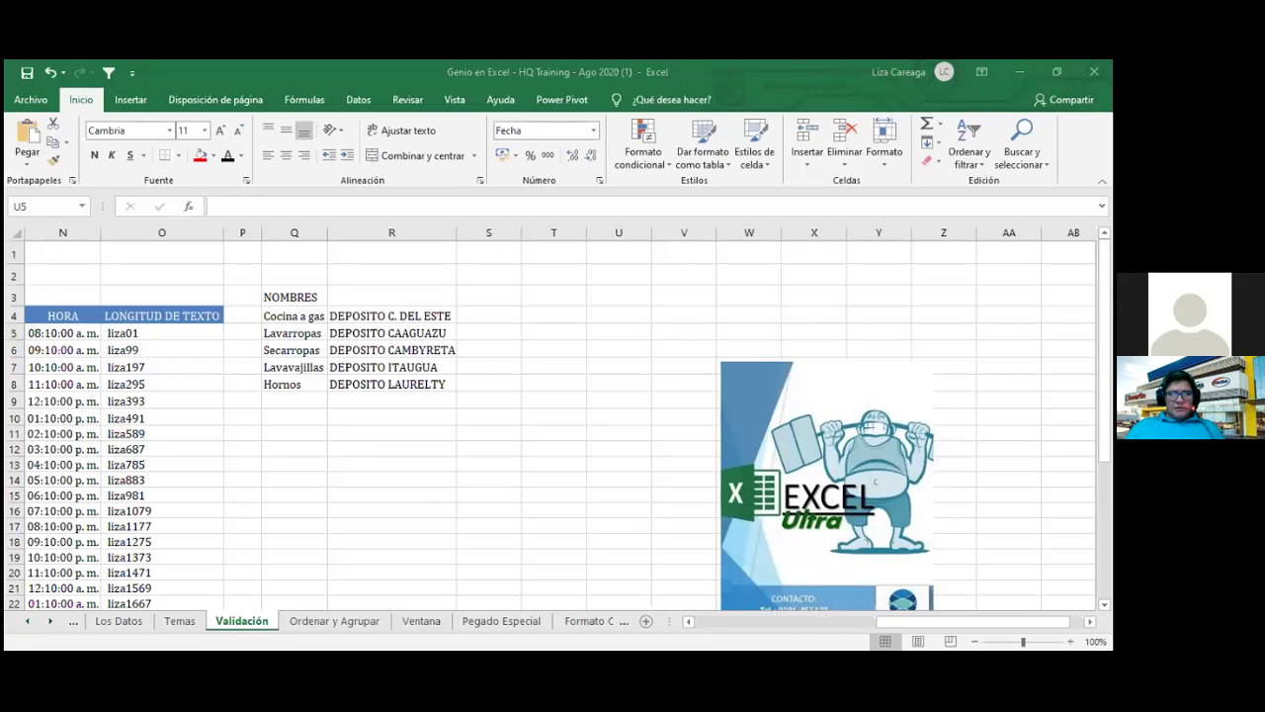
Step: Switch to the Ordenar y Agrupar sheet
{"action": "left_click", "coordinate": [299, 615]}
{"action": "scroll", "coordinate": [710, 516], "scroll_direction": "down", "scroll_amount": 1}
{"action": "scroll", "coordinate": [710, 516], "scroll_direction": "up", "scroll_amount": 1}
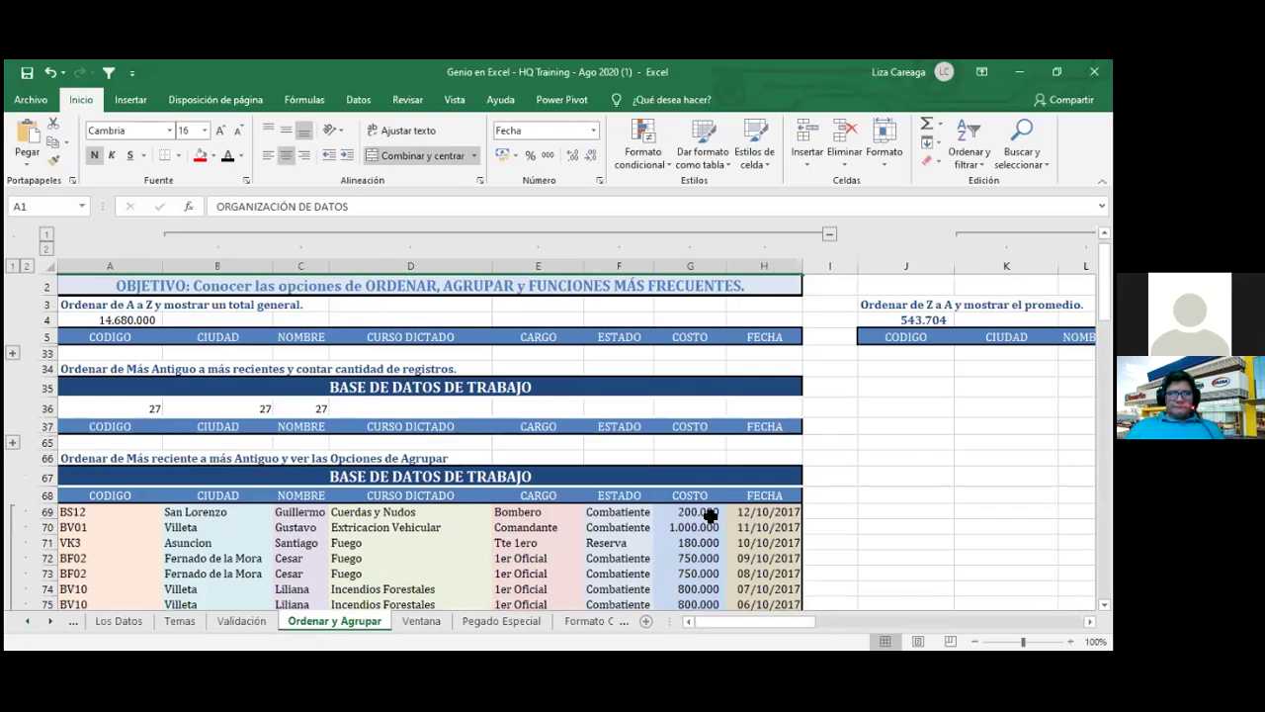
Step: Scroll right through the sorting and grouping tables, then back toward column A
{"action": "scroll", "coordinate": [573, 435], "scroll_direction": "right", "scroll_amount": 3}
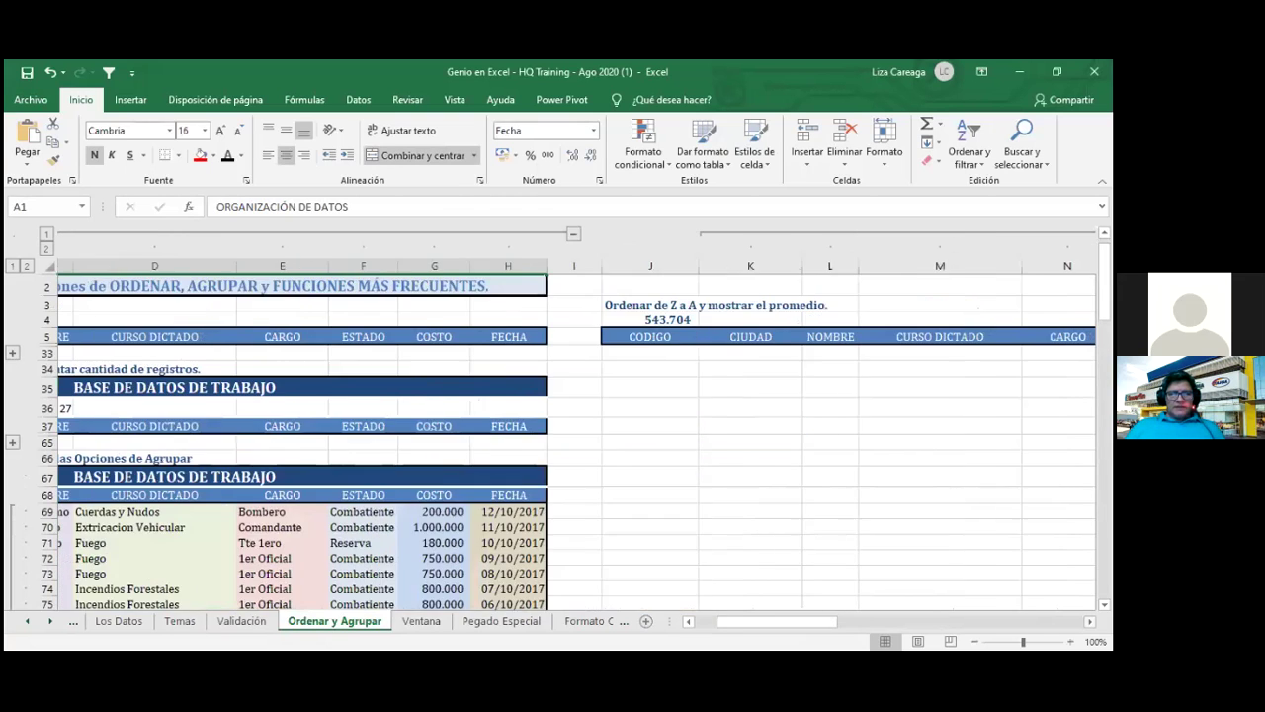
{"action": "scroll", "coordinate": [574, 435], "scroll_direction": "right", "scroll_amount": 3}
{"action": "scroll", "coordinate": [574, 434], "scroll_direction": "right", "scroll_amount": 2}
{"action": "scroll", "coordinate": [574, 435], "scroll_direction": "right", "scroll_amount": 3}
{"action": "scroll", "coordinate": [573, 435], "scroll_direction": "right", "scroll_amount": 2}
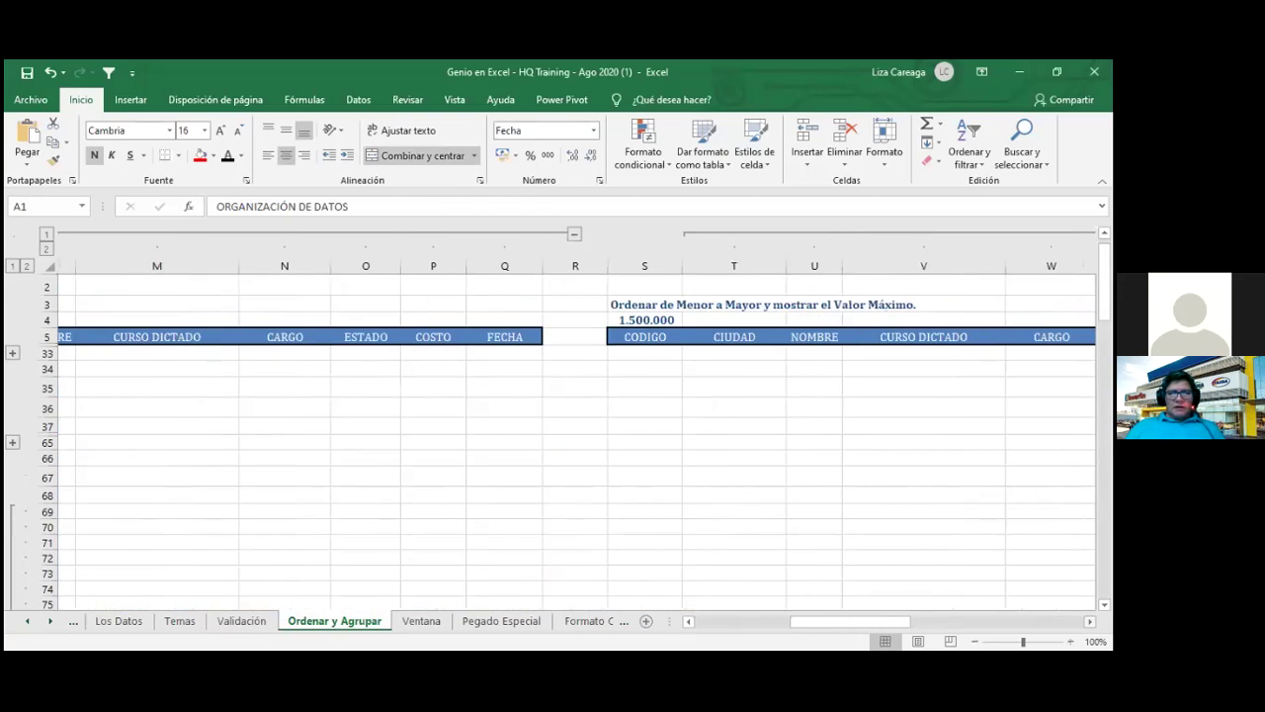
{"action": "scroll", "coordinate": [574, 435], "scroll_direction": "right", "scroll_amount": 3}
{"action": "scroll", "coordinate": [574, 435], "scroll_direction": "right", "scroll_amount": 3}
{"action": "scroll", "coordinate": [573, 435], "scroll_direction": "right", "scroll_amount": 3}
{"action": "scroll", "coordinate": [574, 435], "scroll_direction": "right", "scroll_amount": 3}
{"action": "scroll", "coordinate": [573, 435], "scroll_direction": "right", "scroll_amount": 1}
{"action": "scroll", "coordinate": [574, 435], "scroll_direction": "right", "scroll_amount": 1}
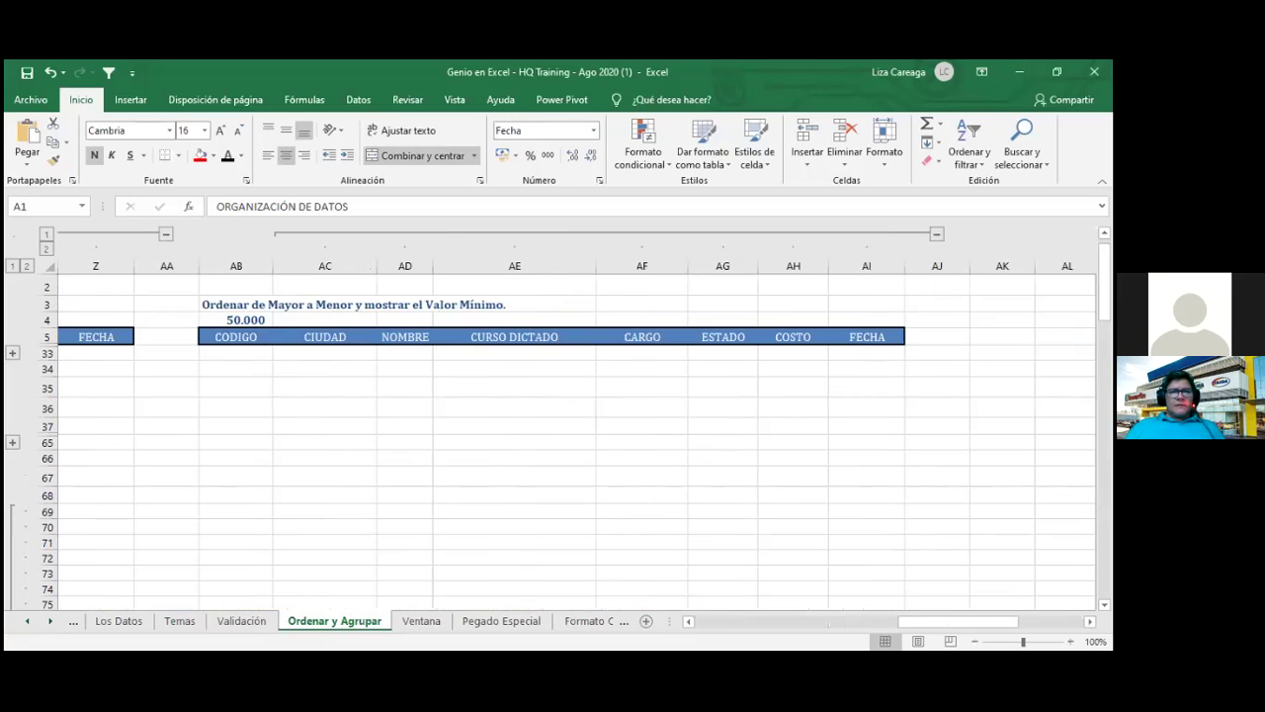
{"action": "left_click", "coordinate": [725, 620]}
{"action": "left_click", "coordinate": [687, 622]}
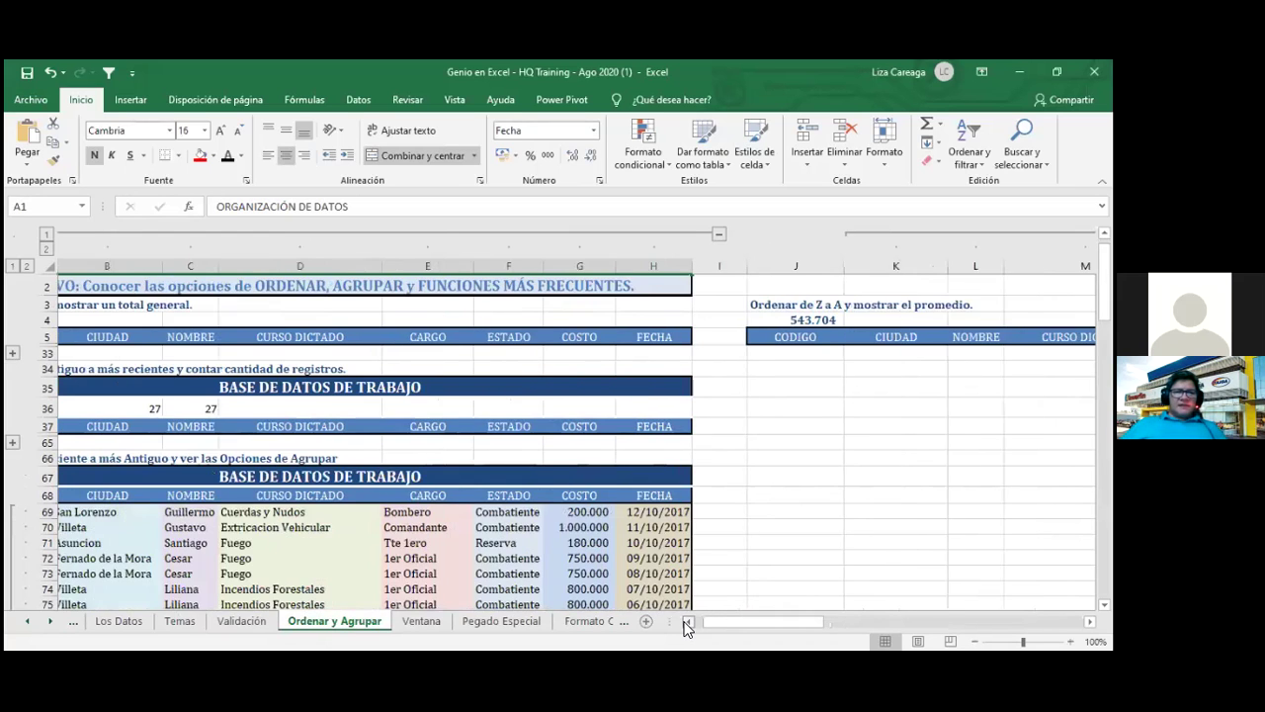
{"action": "left_click", "coordinate": [687, 621]}
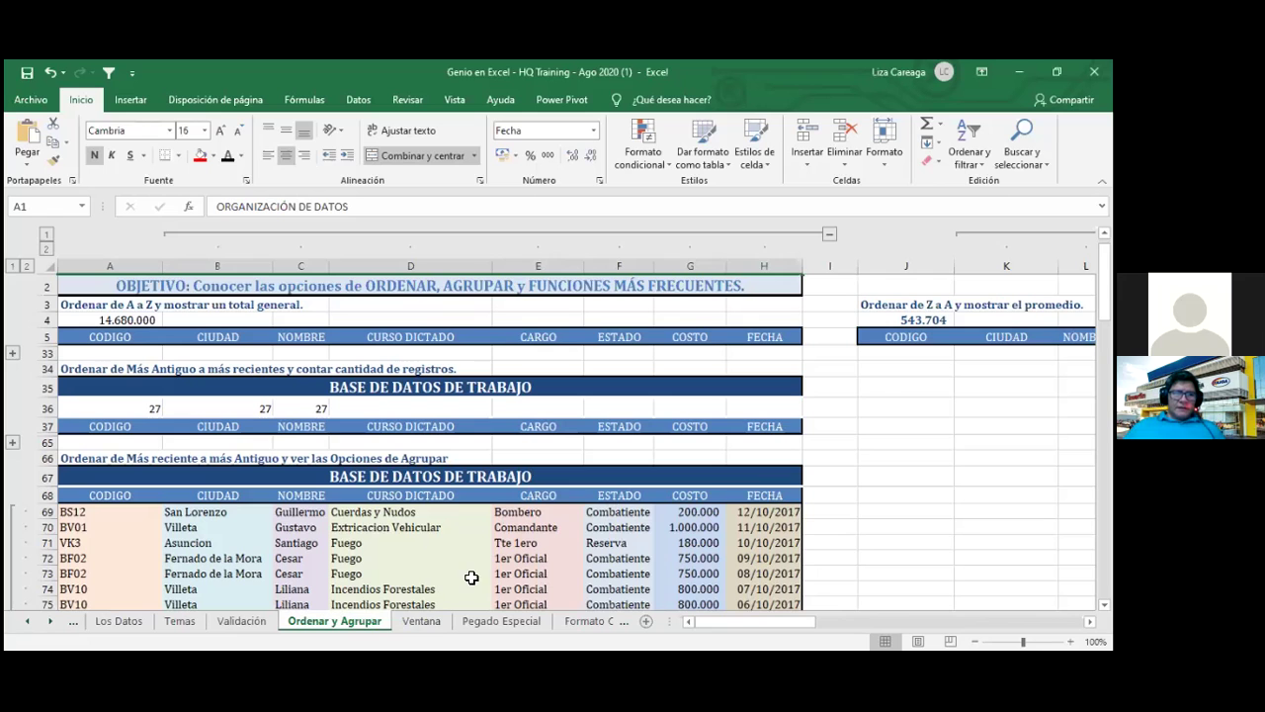
Step: Switch to the Ventana sheet and move along row 22 from cell J22
{"action": "left_click", "coordinate": [428, 623]}
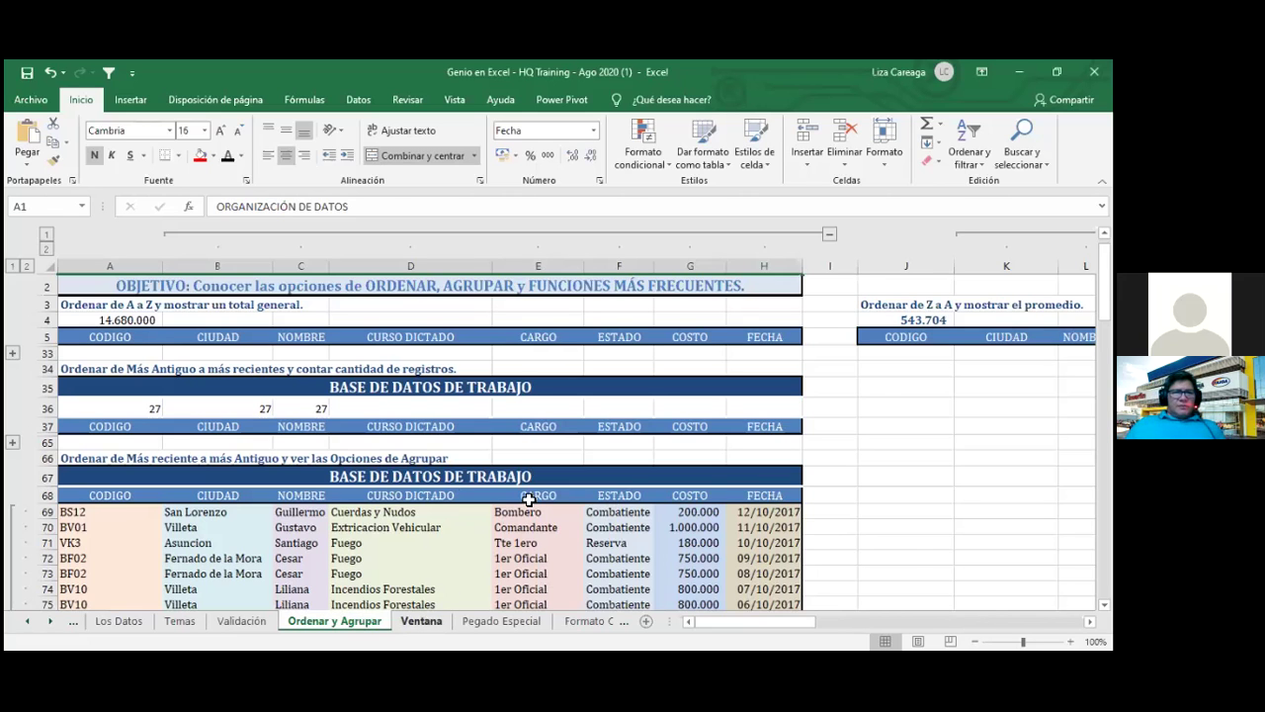
{"action": "left_click", "coordinate": [730, 521]}
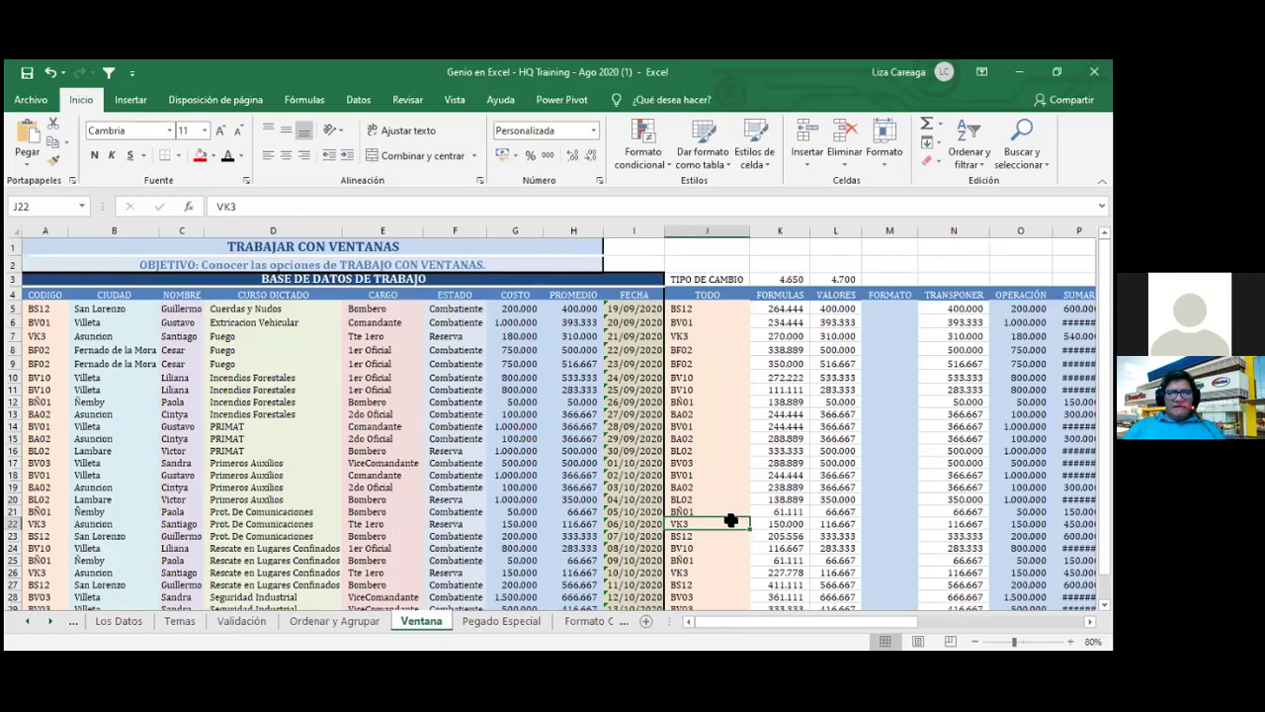
{"action": "key", "text": "Right"}
{"action": "key", "text": "Right"}
{"action": "key", "text": "Right"}
{"action": "key", "text": "Right"}
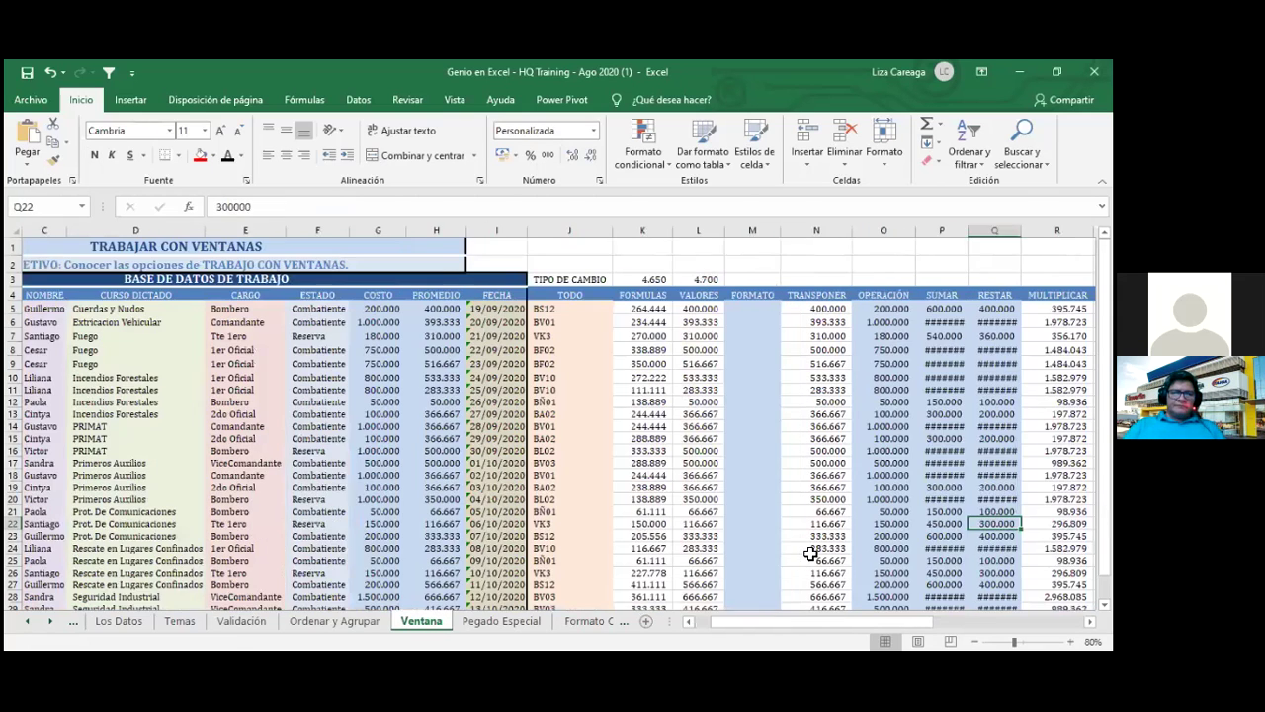
{"action": "key", "text": "Right"}
{"action": "key", "text": "Right"}
{"action": "key", "text": "Right"}
{"action": "key", "text": "Right"}
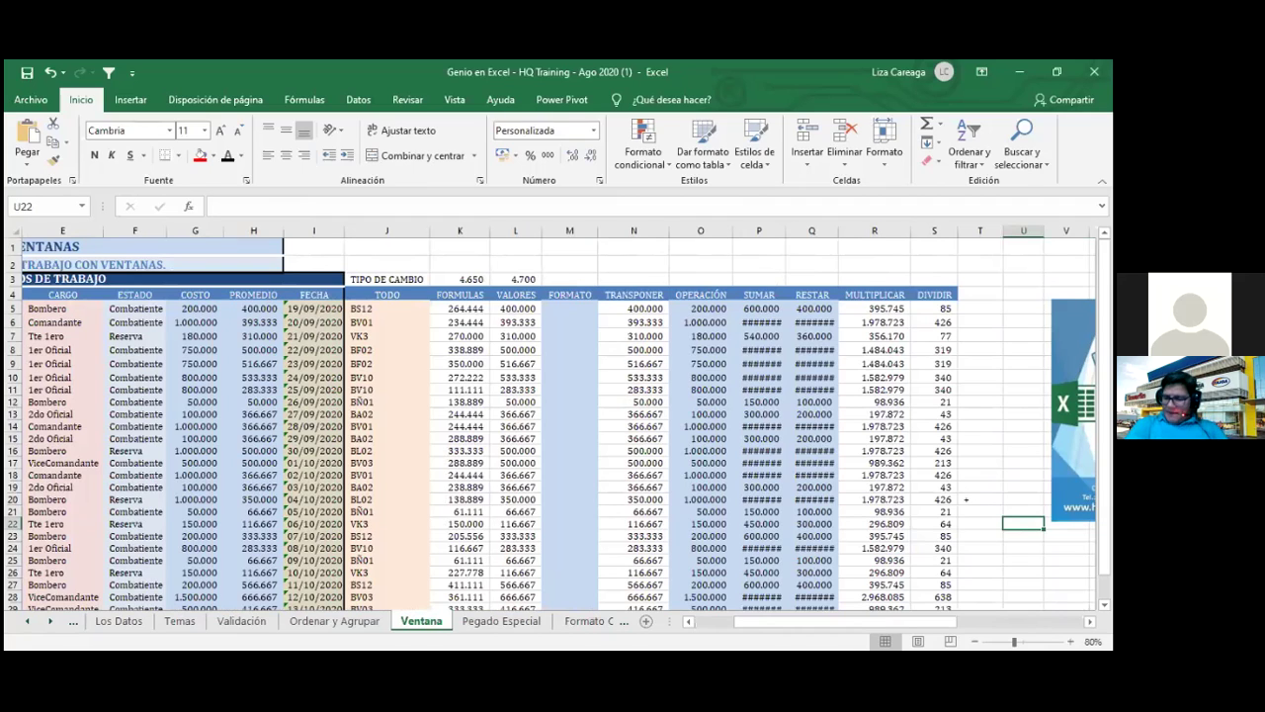
Step: Autofit the SUMAR and RESTAR columns so numbers show, then return to cell A20
{"action": "double_click", "coordinate": [782, 231]}
{"action": "double_click", "coordinate": [843, 229]}
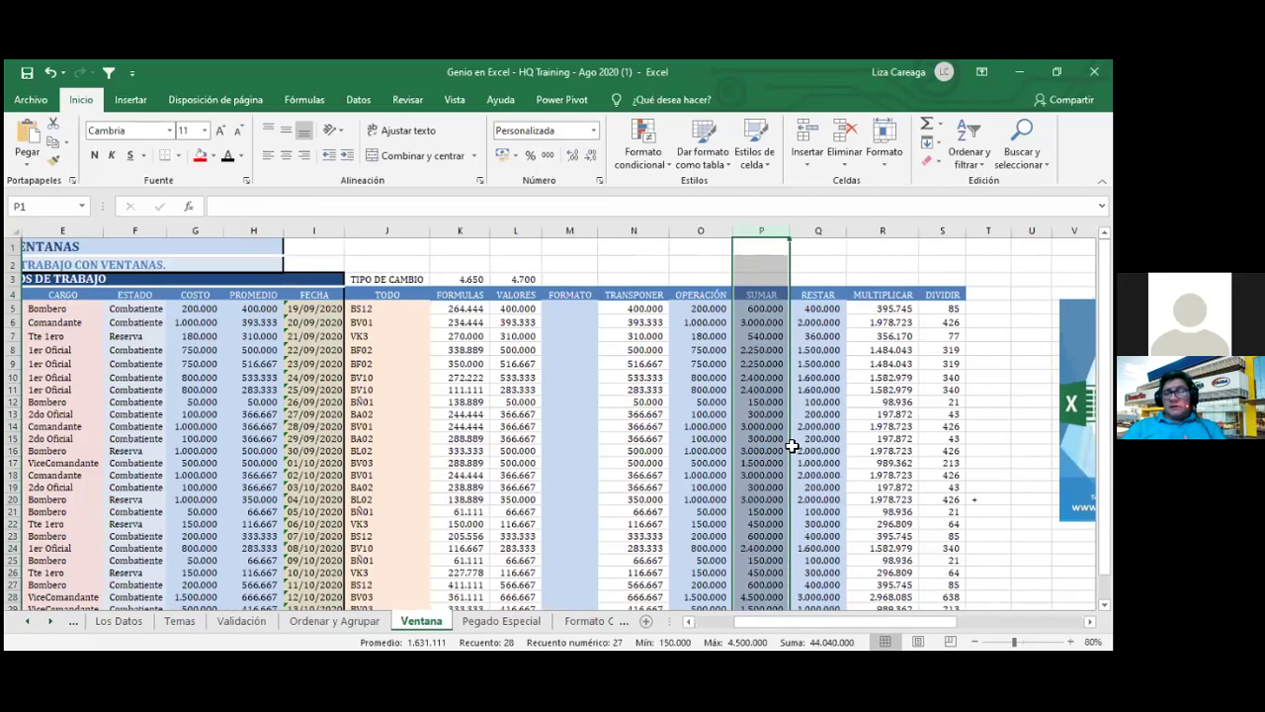
{"action": "left_click", "coordinate": [462, 499]}
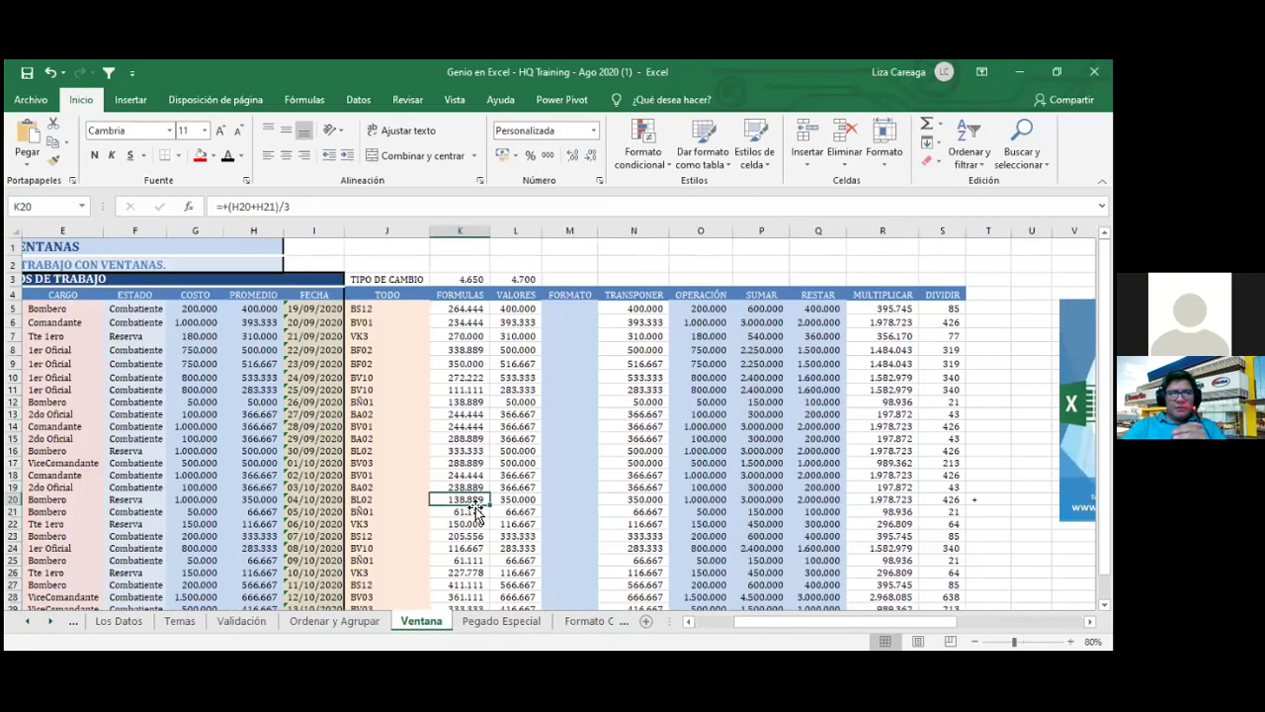
{"action": "key", "text": "Home"}
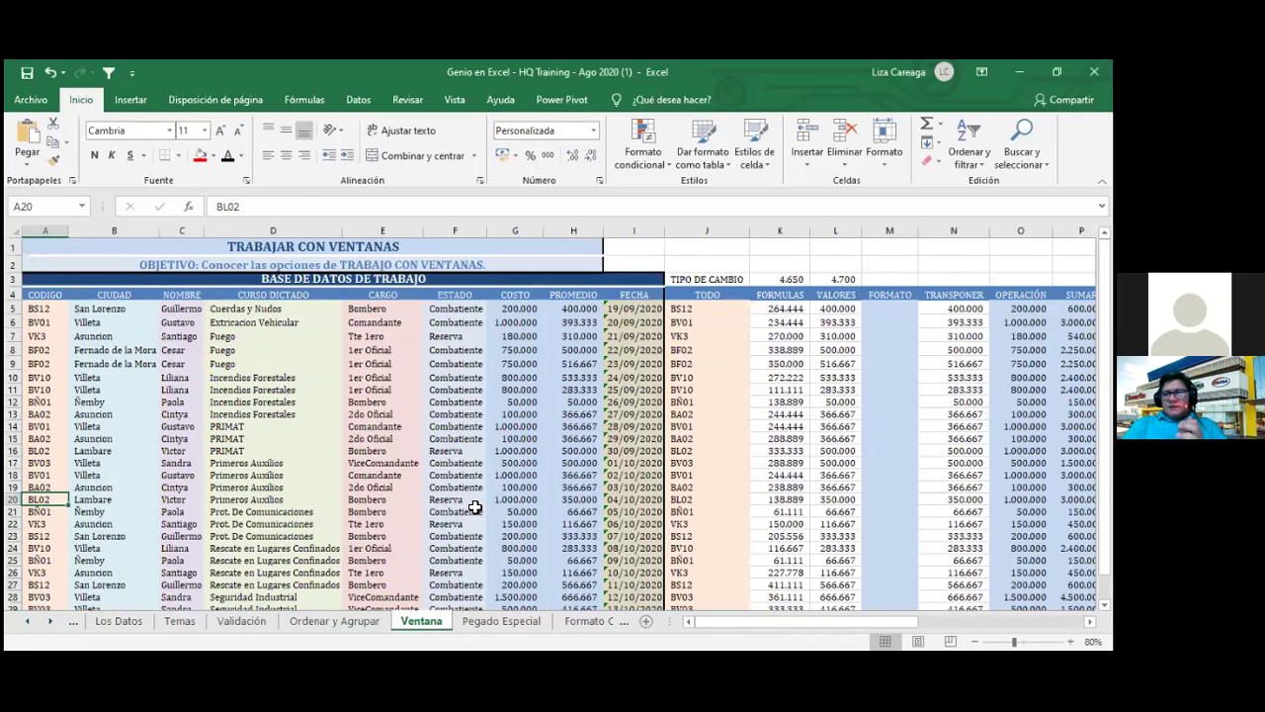
{"action": "key", "text": "Up"}
{"action": "key", "text": "Up"}
{"action": "key", "text": "Up"}
{"action": "key", "text": "ctrl+Home"}
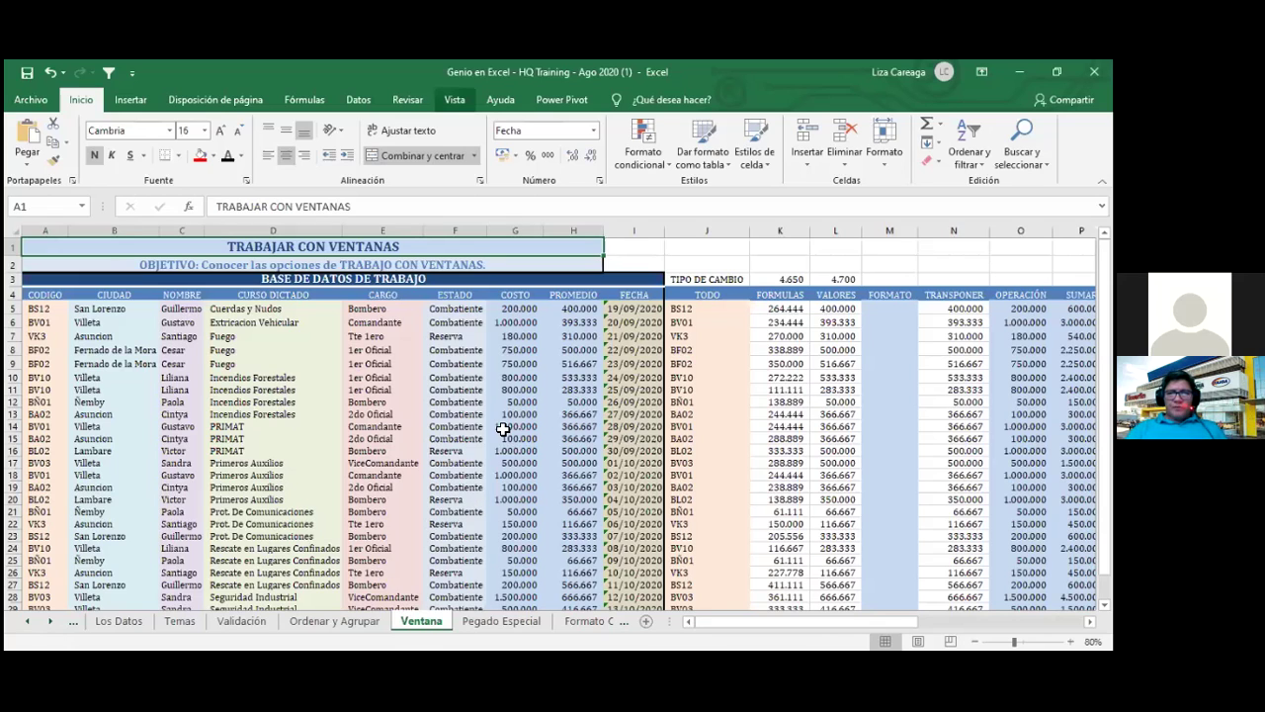
Step: Create a second window of the training workbook with Vista > Nueva ventana
{"action": "left_click", "coordinate": [454, 99]}
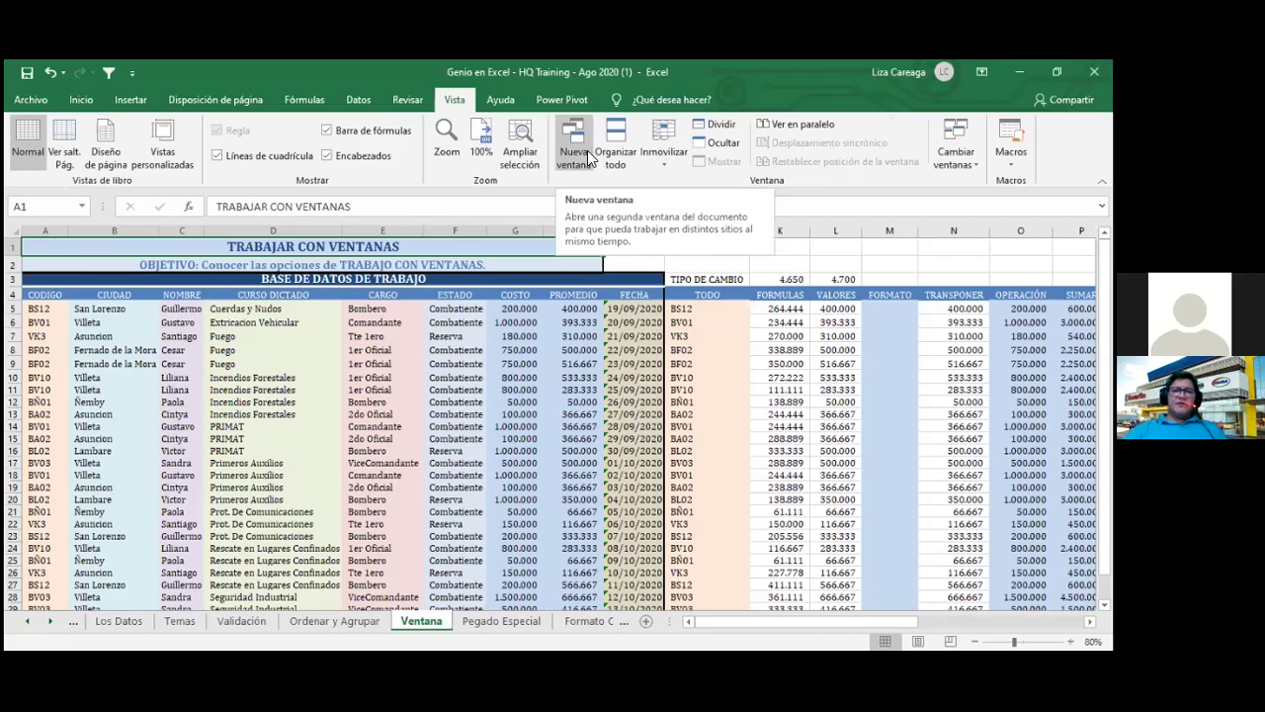
{"action": "left_click", "coordinate": [584, 155]}
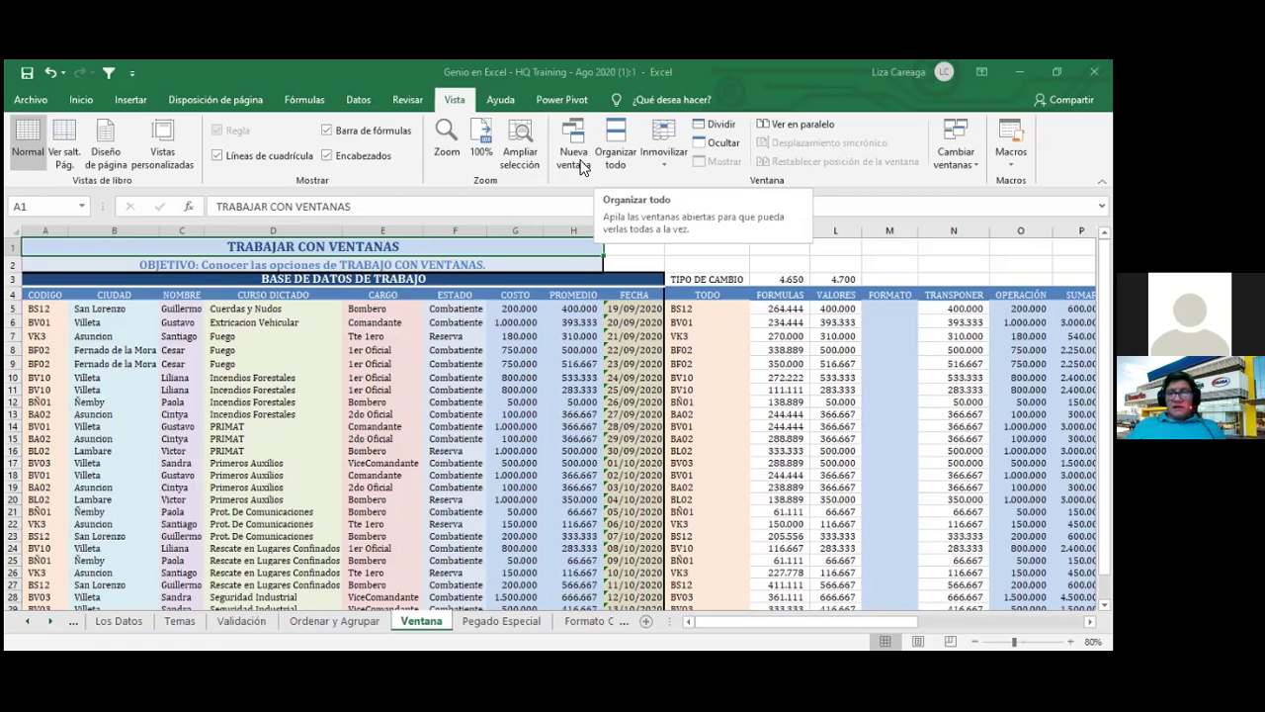
Step: Tile all open workbook windows, then close the extra top-right window with Ctrl+W
{"action": "left_click", "coordinate": [582, 167]}
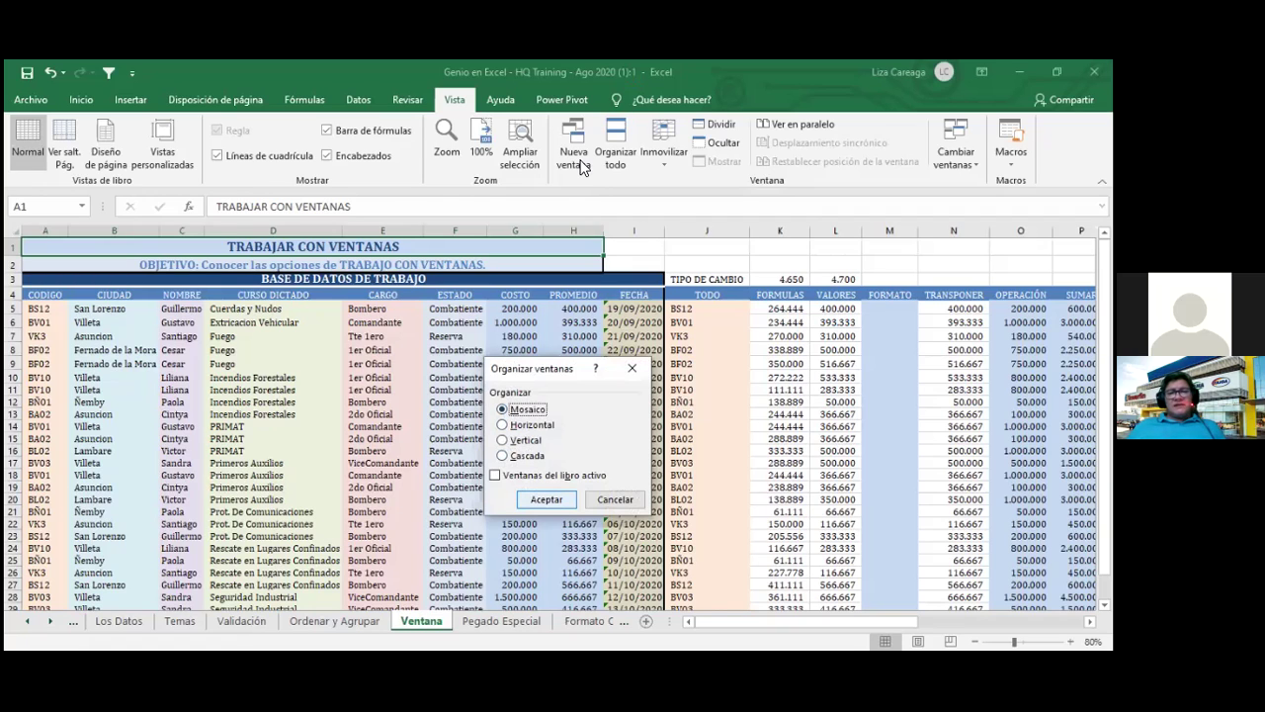
{"action": "left_click", "coordinate": [547, 499]}
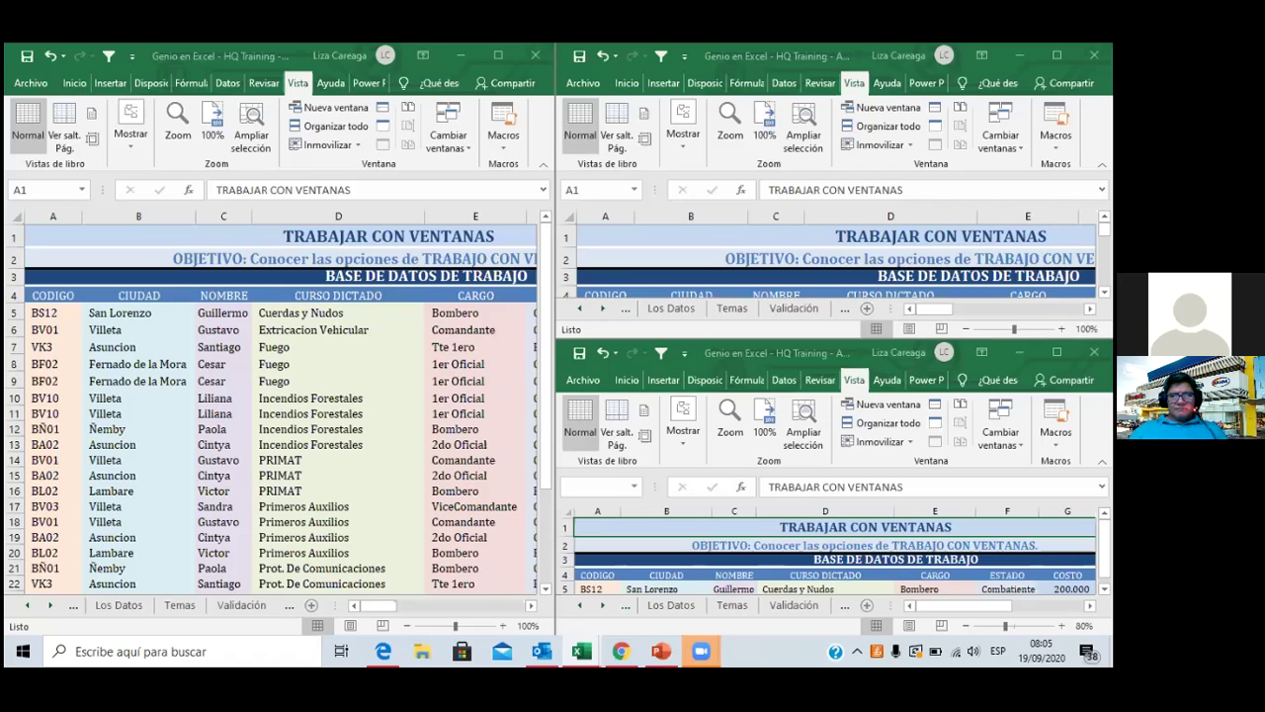
{"action": "key", "text": "ctrl+w"}
Step: Arrange the two Ventana-sheet windows with the Horizontal option in Organizar ventanas
{"action": "left_click_drag", "start_coordinate": [792, 354], "coordinate": [792, 173]}
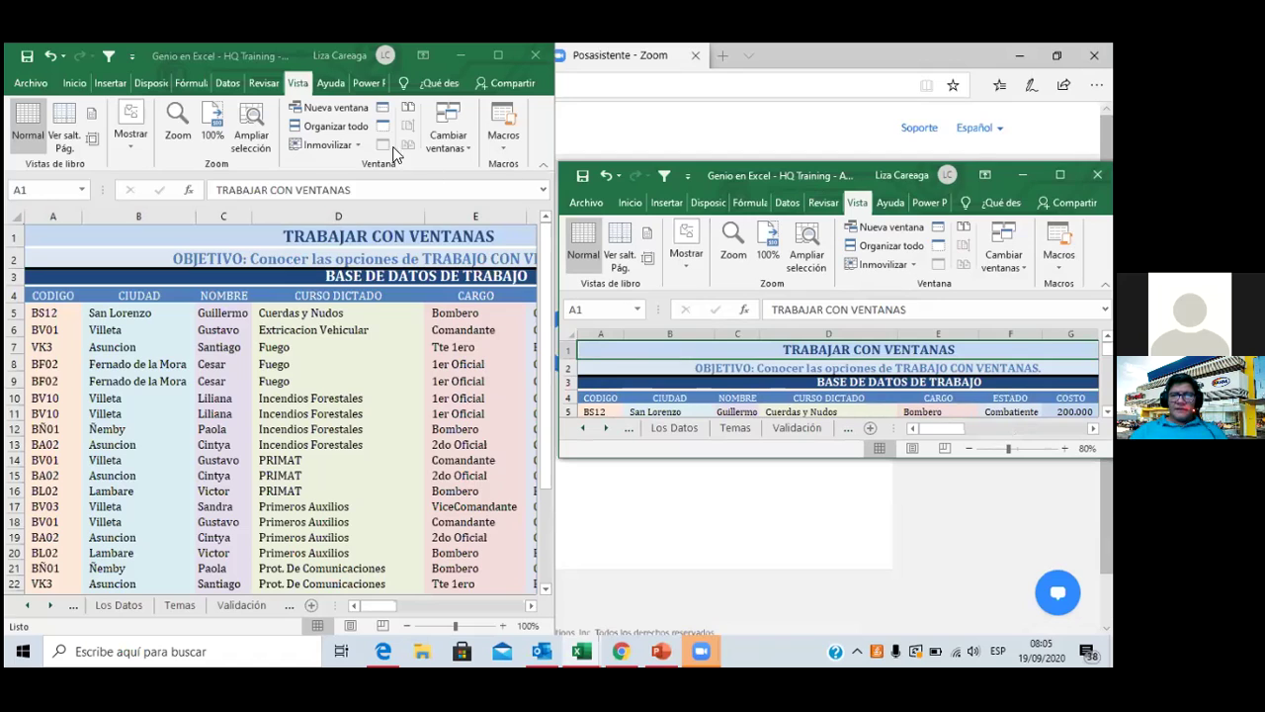
{"action": "left_click", "coordinate": [341, 125]}
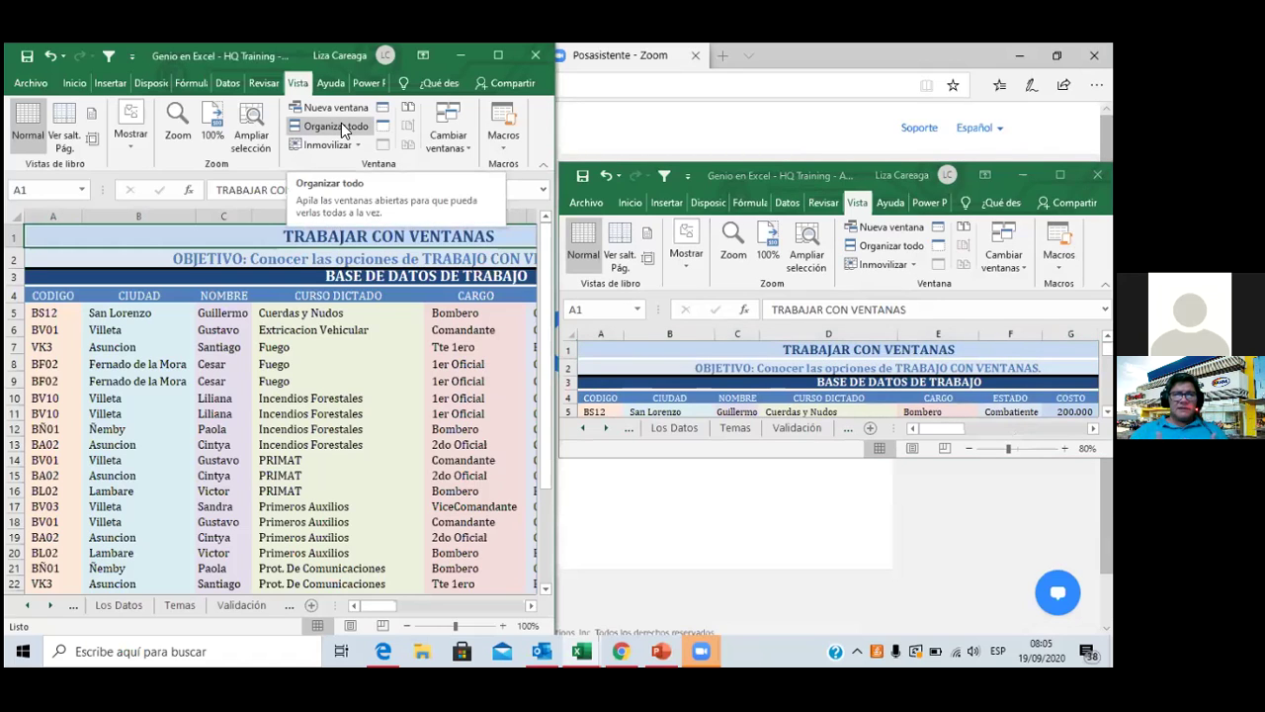
{"action": "left_click", "coordinate": [341, 122]}
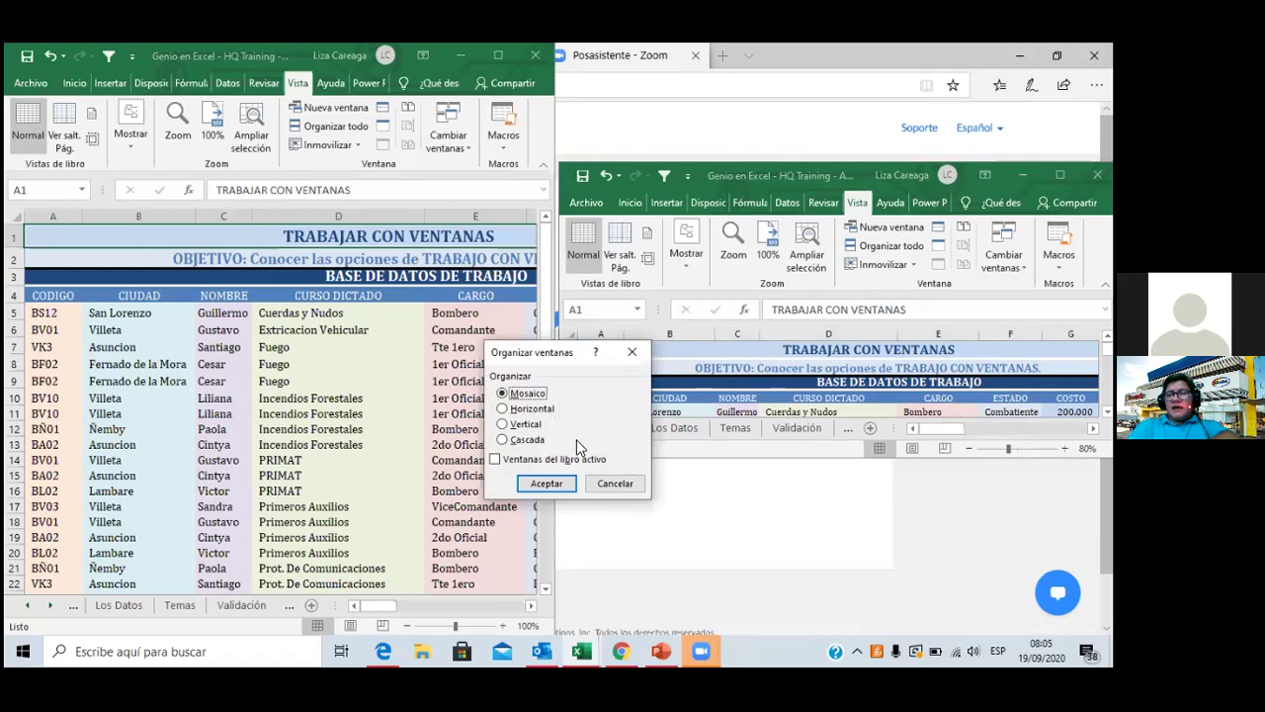
{"action": "left_click", "coordinate": [504, 410]}
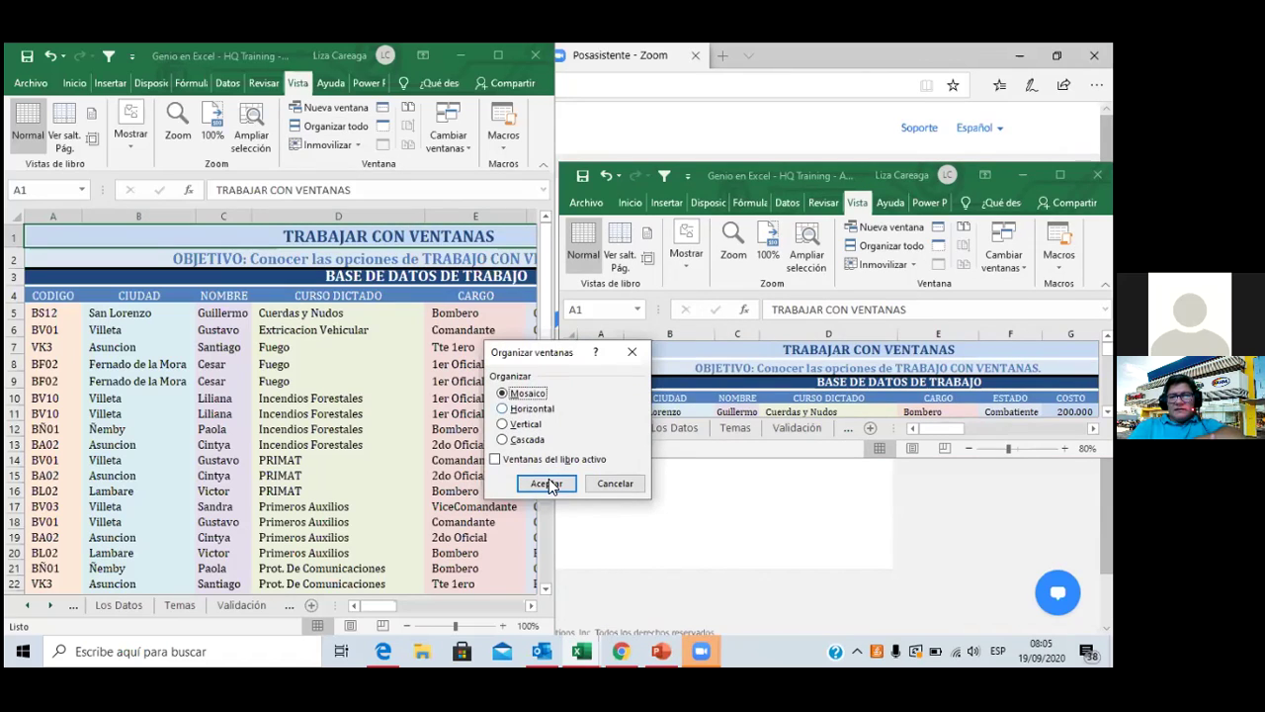
{"action": "left_click", "coordinate": [546, 484]}
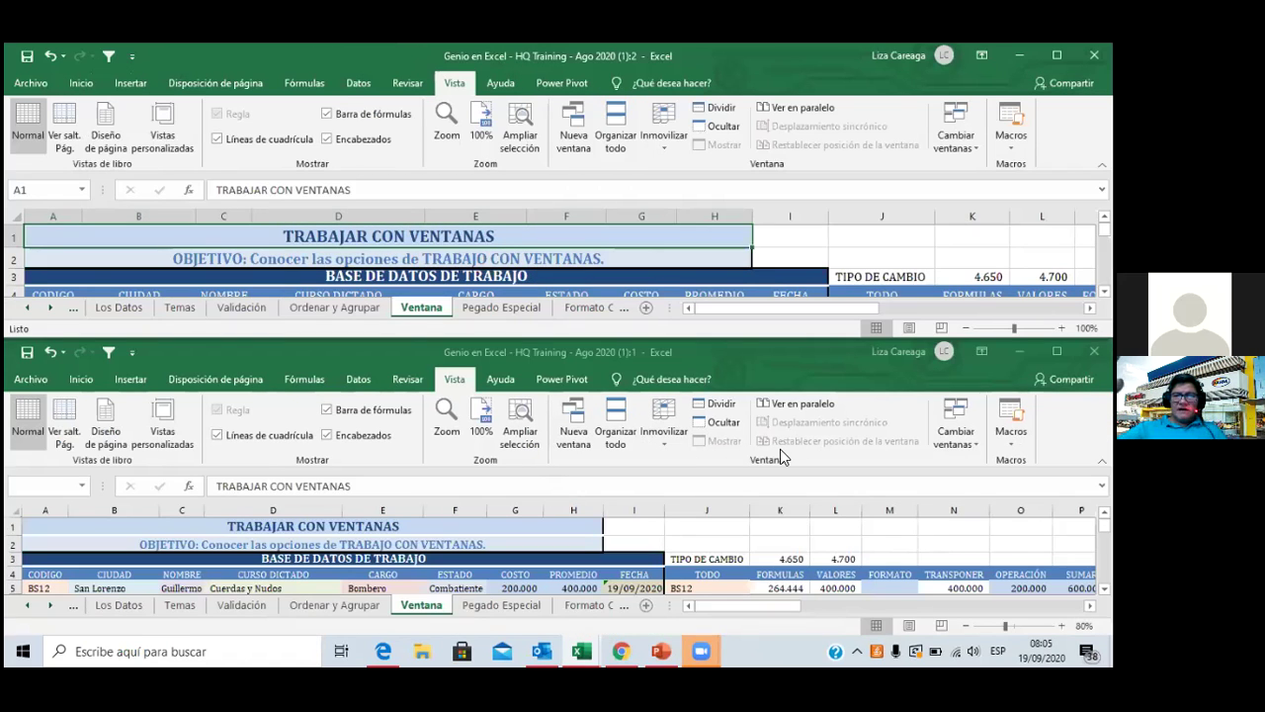
Step: Zoom the top workbook window out to 75% to show more rows and columns
{"action": "scroll", "coordinate": [553, 259], "scroll_direction": "down", "scroll_amount": 3}
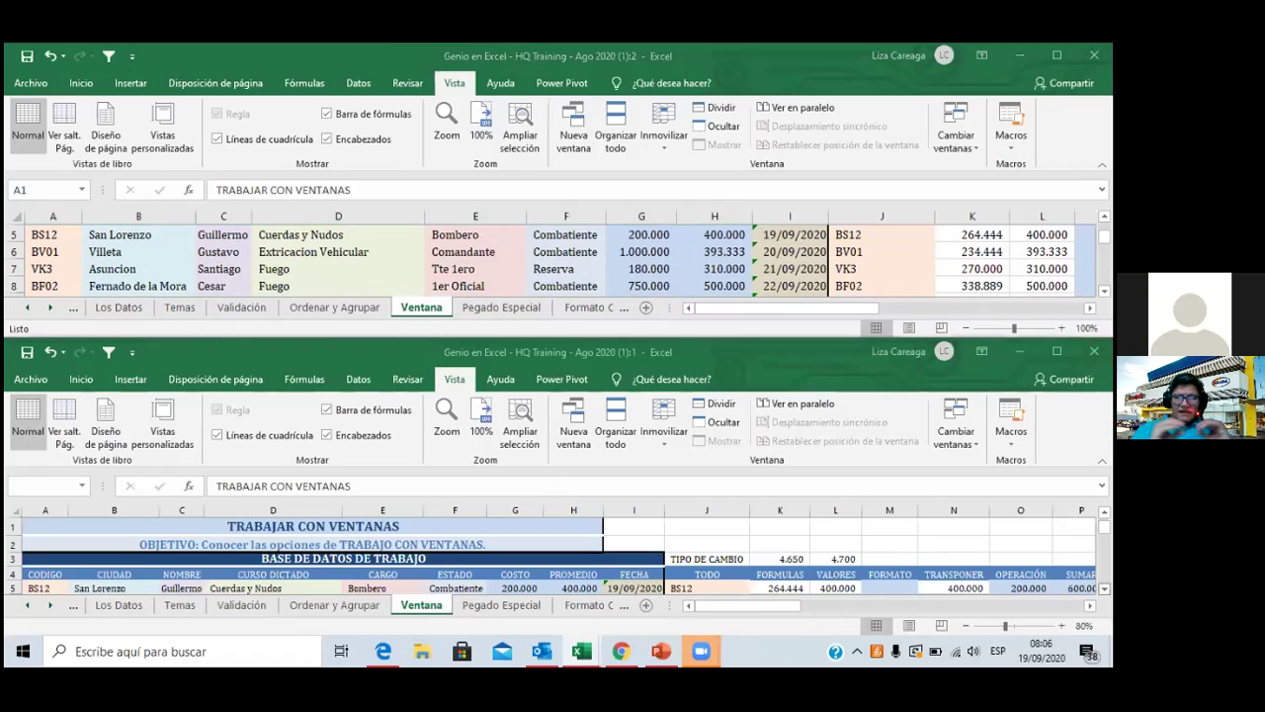
{"action": "scroll", "coordinate": [559, 554], "scroll_direction": "down", "scroll_amount": 3}
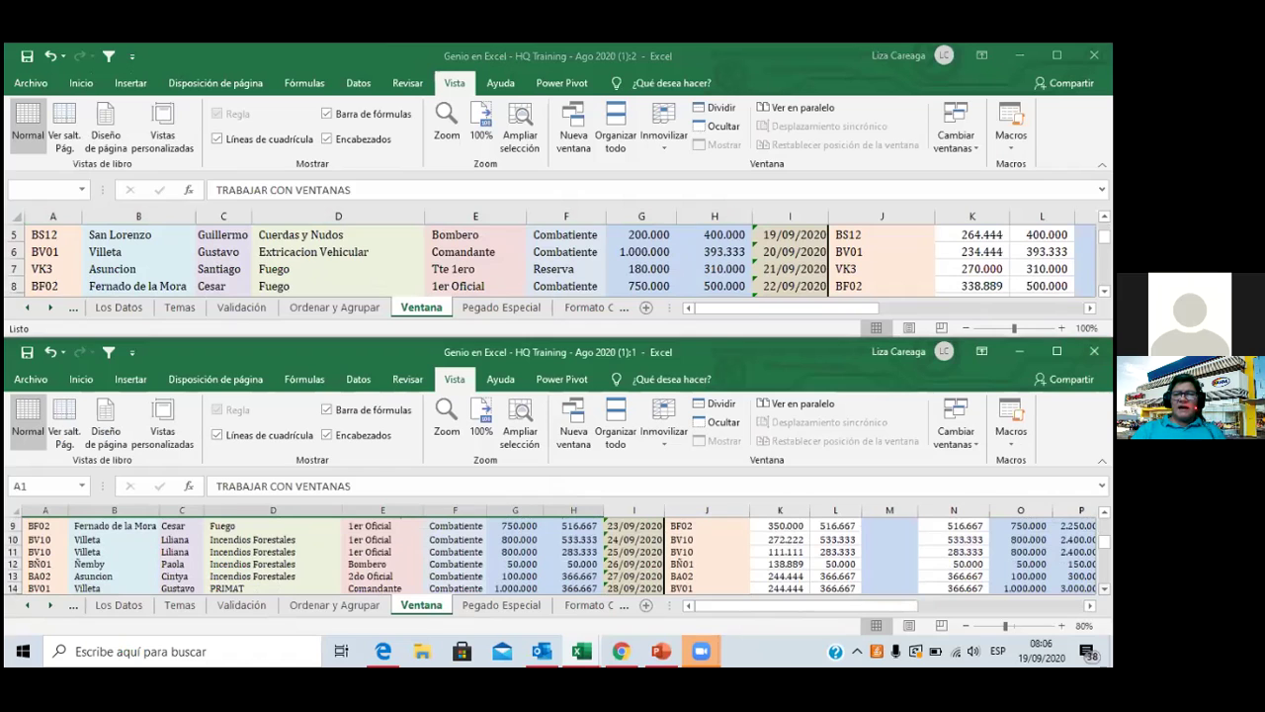
{"action": "scroll", "coordinate": [559, 556], "scroll_direction": "down", "scroll_amount": 2}
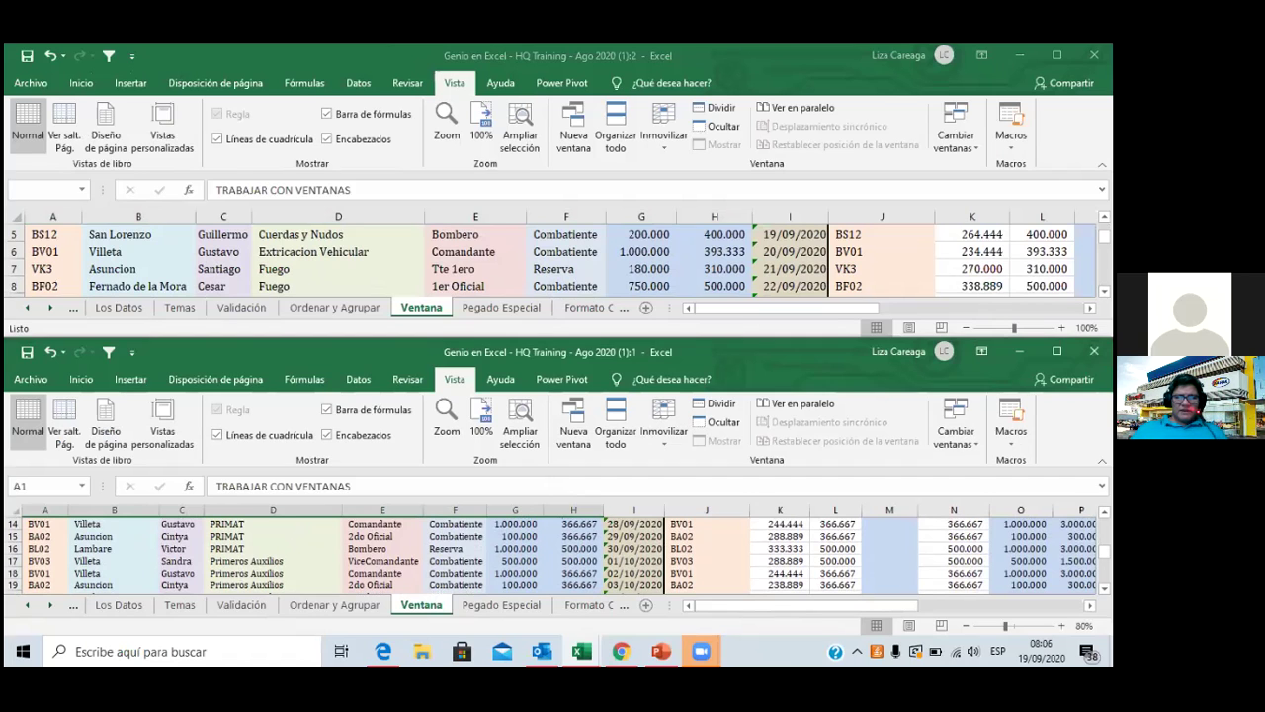
{"action": "key", "text": "ctrl+F6"}
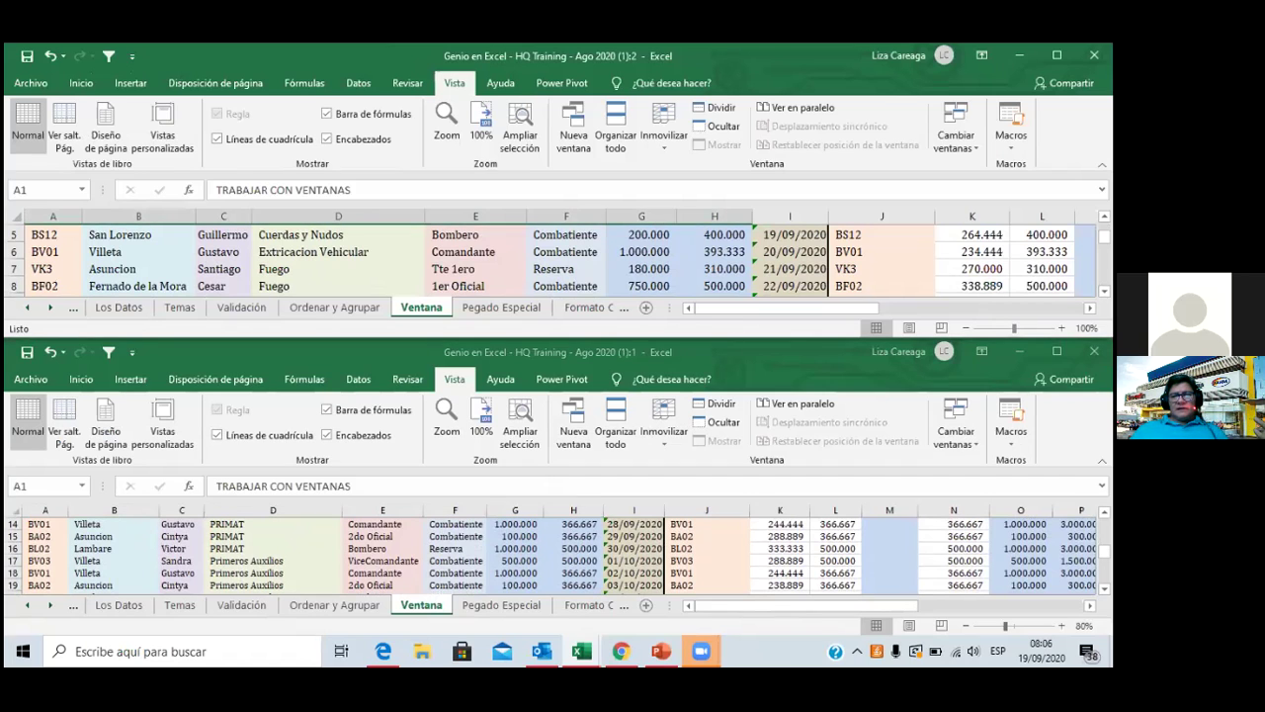
{"action": "scroll", "coordinate": [553, 257], "scroll_direction": "down", "scroll_amount": 2}
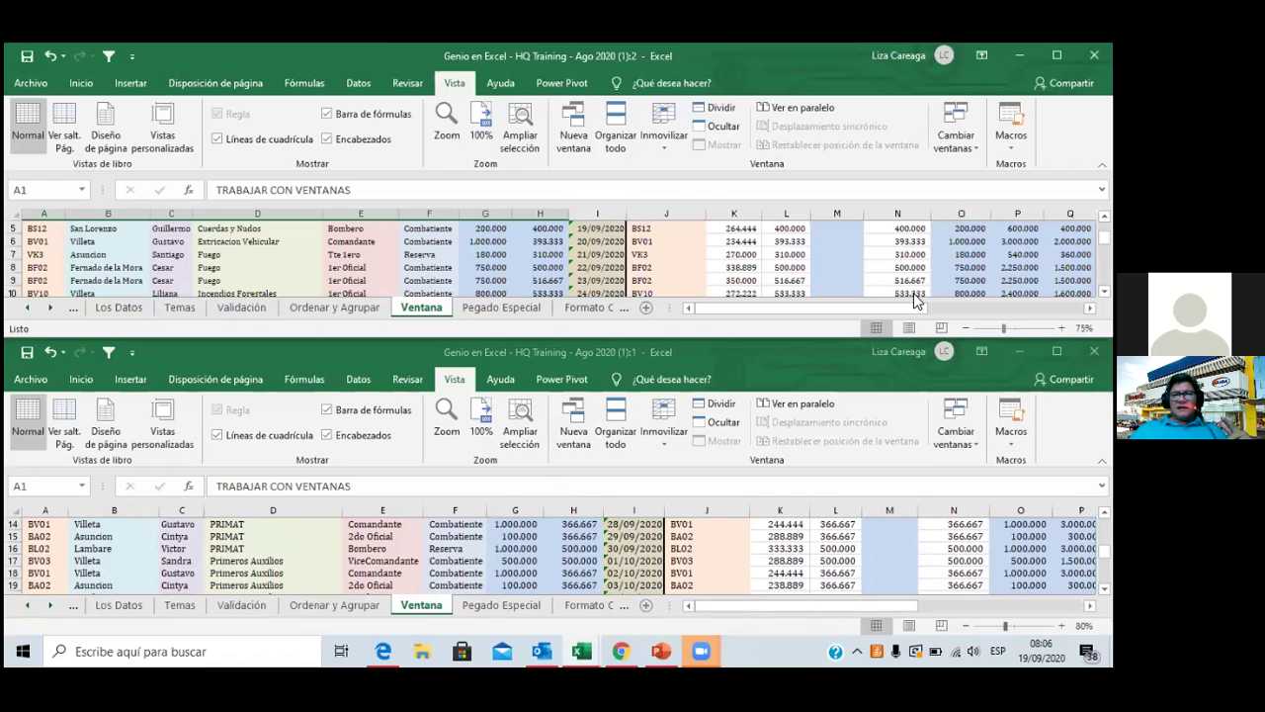
Step: Arrange both windows Vertically side by side and scroll to compare the BASE DE DATOS DE TRABAJO records
{"action": "left_click", "coordinate": [612, 141]}
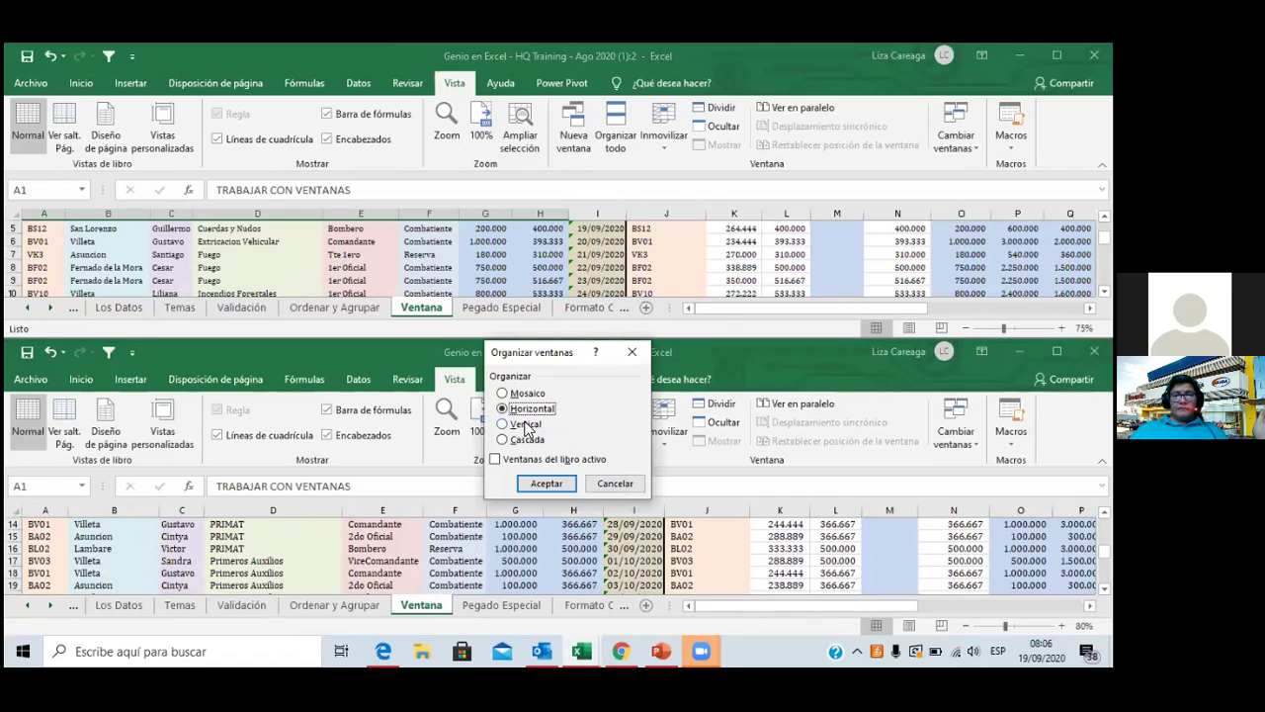
{"action": "left_click", "coordinate": [525, 424]}
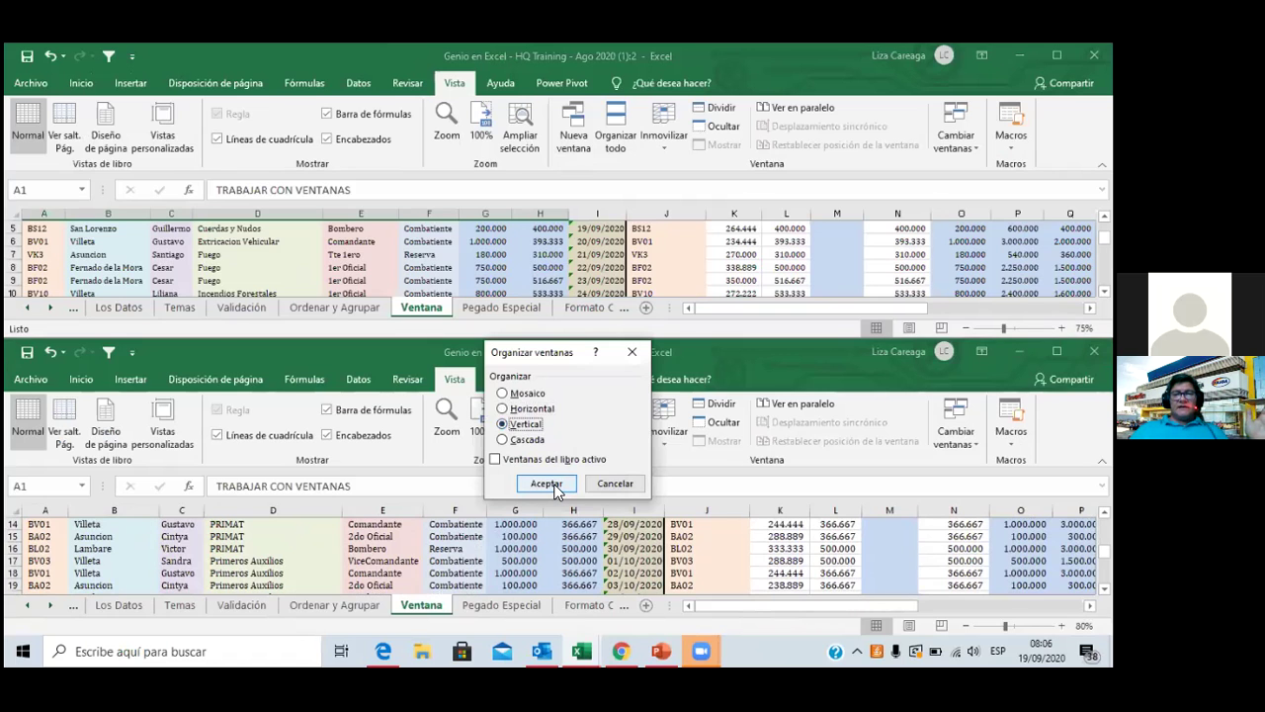
{"action": "left_click", "coordinate": [547, 484]}
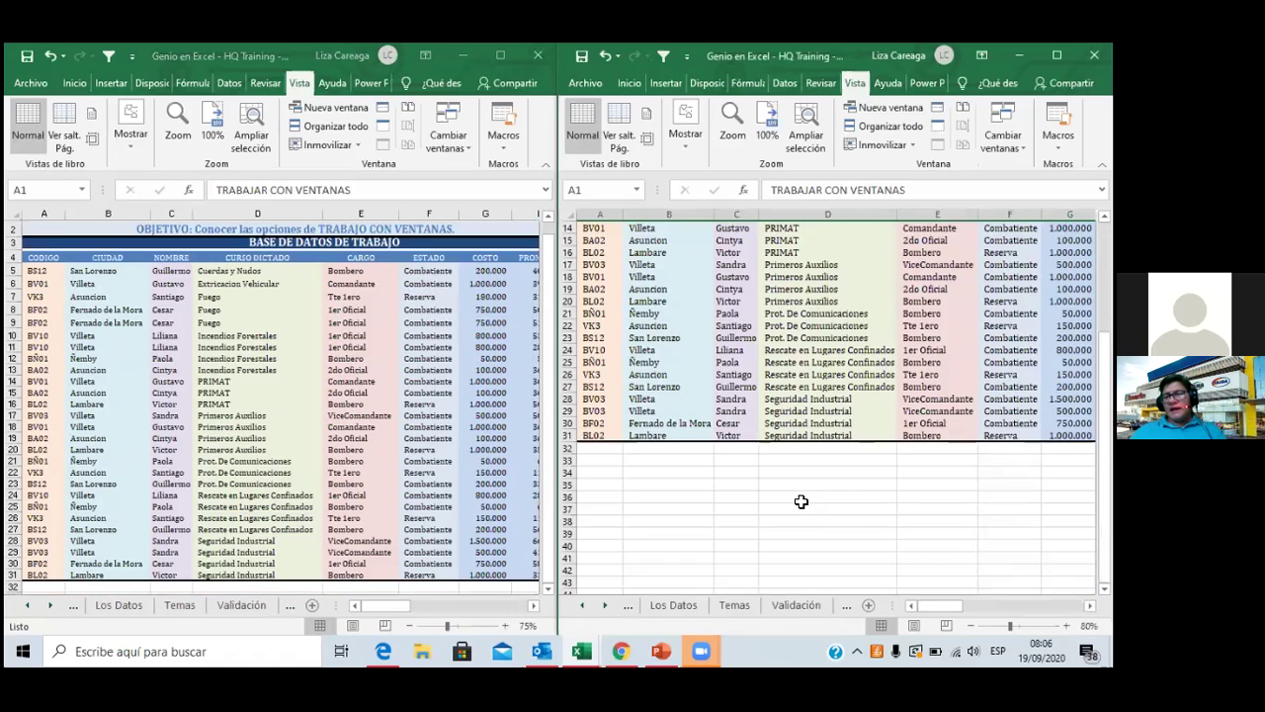
{"action": "scroll", "coordinate": [801, 501], "scroll_direction": "up", "scroll_amount": 1}
{"action": "scroll", "coordinate": [800, 500], "scroll_direction": "up", "scroll_amount": 3}
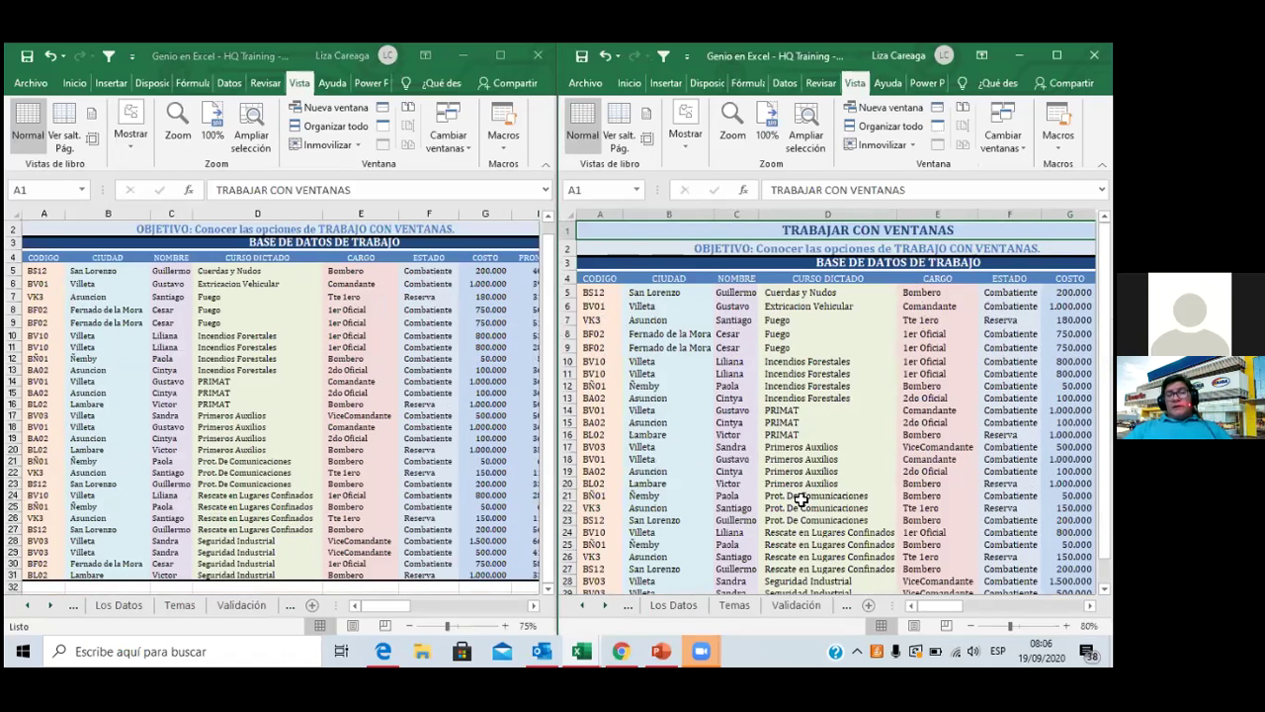
{"action": "scroll", "coordinate": [801, 502], "scroll_direction": "down", "scroll_amount": 1}
{"action": "scroll", "coordinate": [801, 501], "scroll_direction": "up", "scroll_amount": 1}
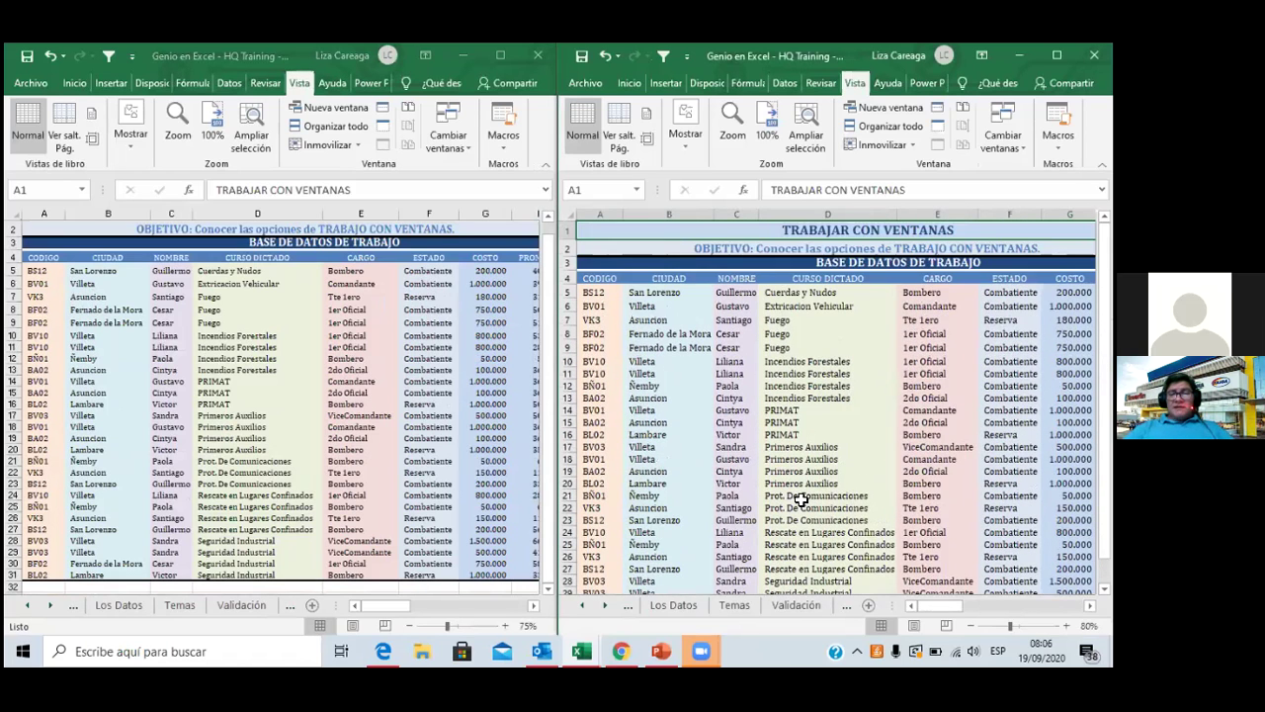
{"action": "scroll", "coordinate": [801, 501], "scroll_direction": "down", "scroll_amount": 1}
{"action": "scroll", "coordinate": [801, 500], "scroll_direction": "up", "scroll_amount": 1}
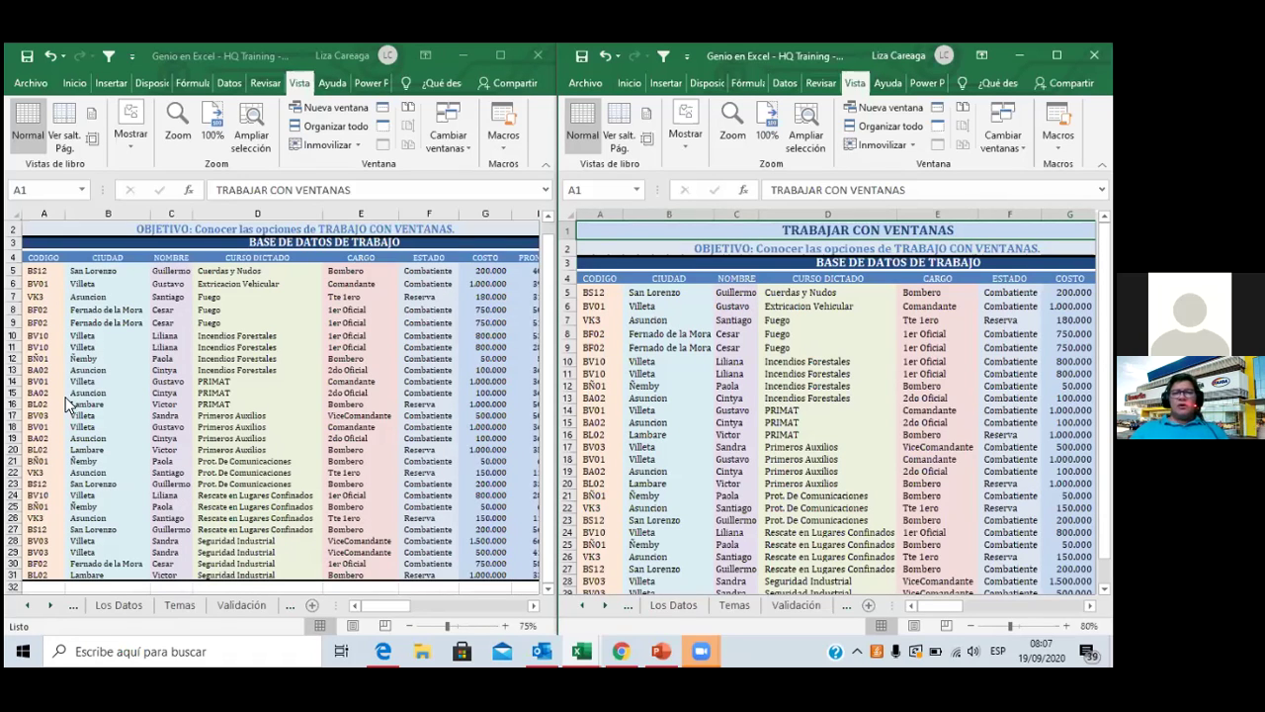
Step: Give cell B5 (San Lorenzo) a yellow fill using the Fuente fill colour options
{"action": "left_click", "coordinate": [117, 271]}
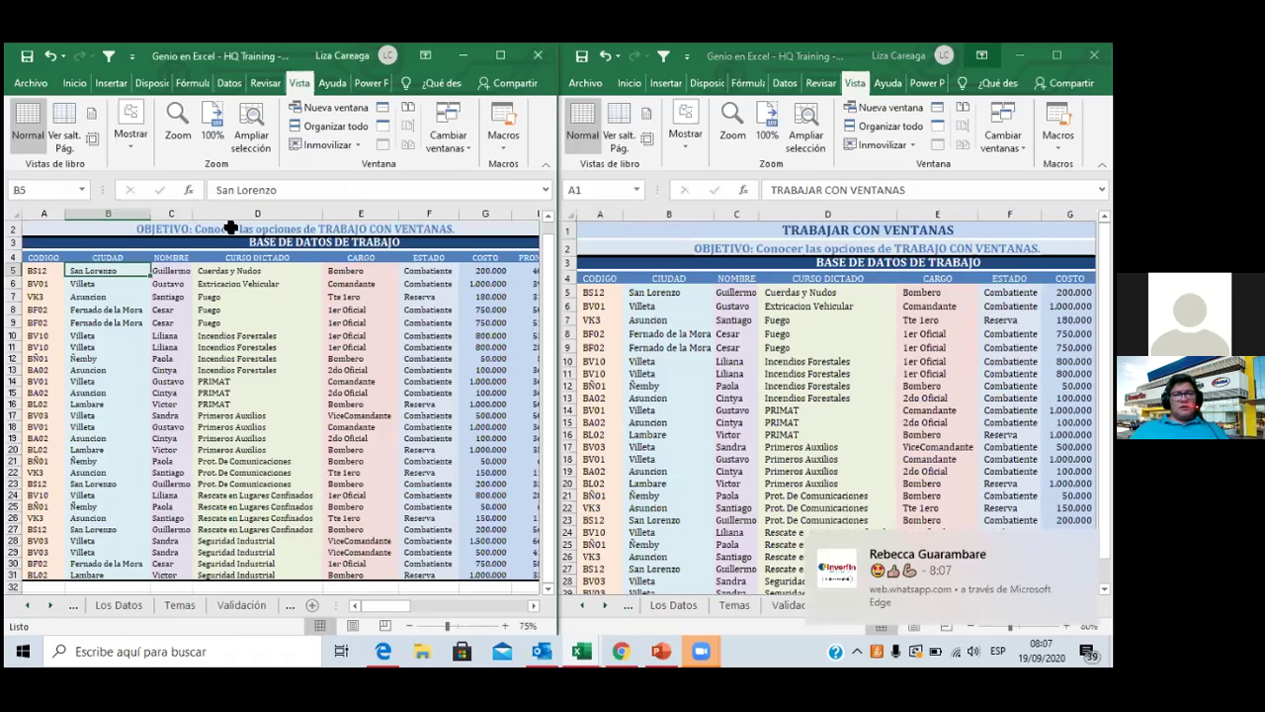
{"action": "left_click", "coordinate": [74, 85]}
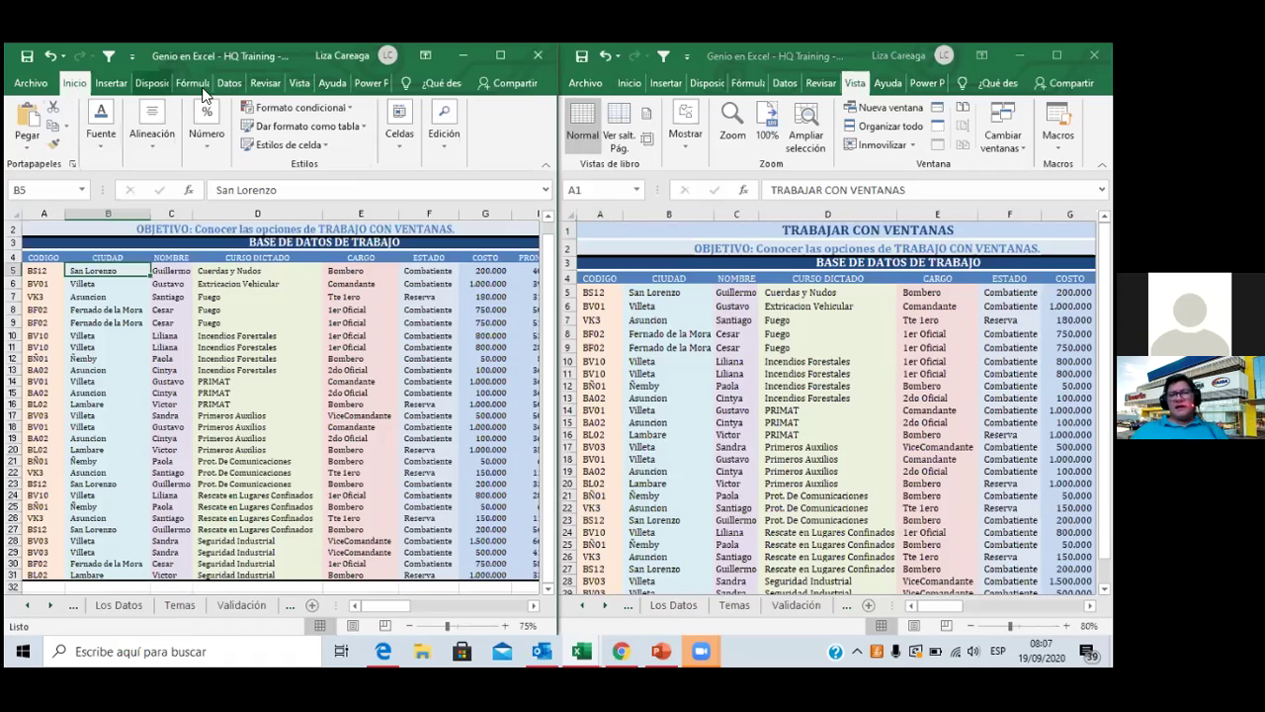
{"action": "left_click", "coordinate": [295, 85]}
{"action": "left_click", "coordinate": [85, 86]}
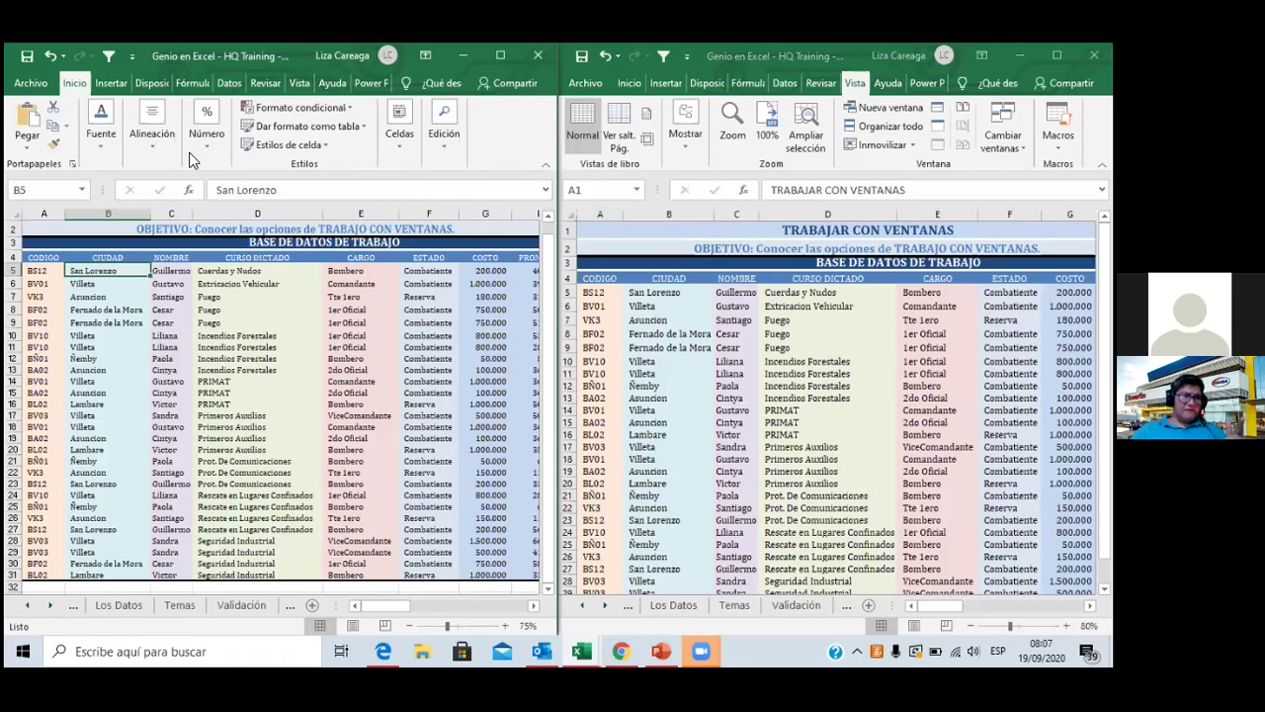
{"action": "left_click", "coordinate": [103, 137]}
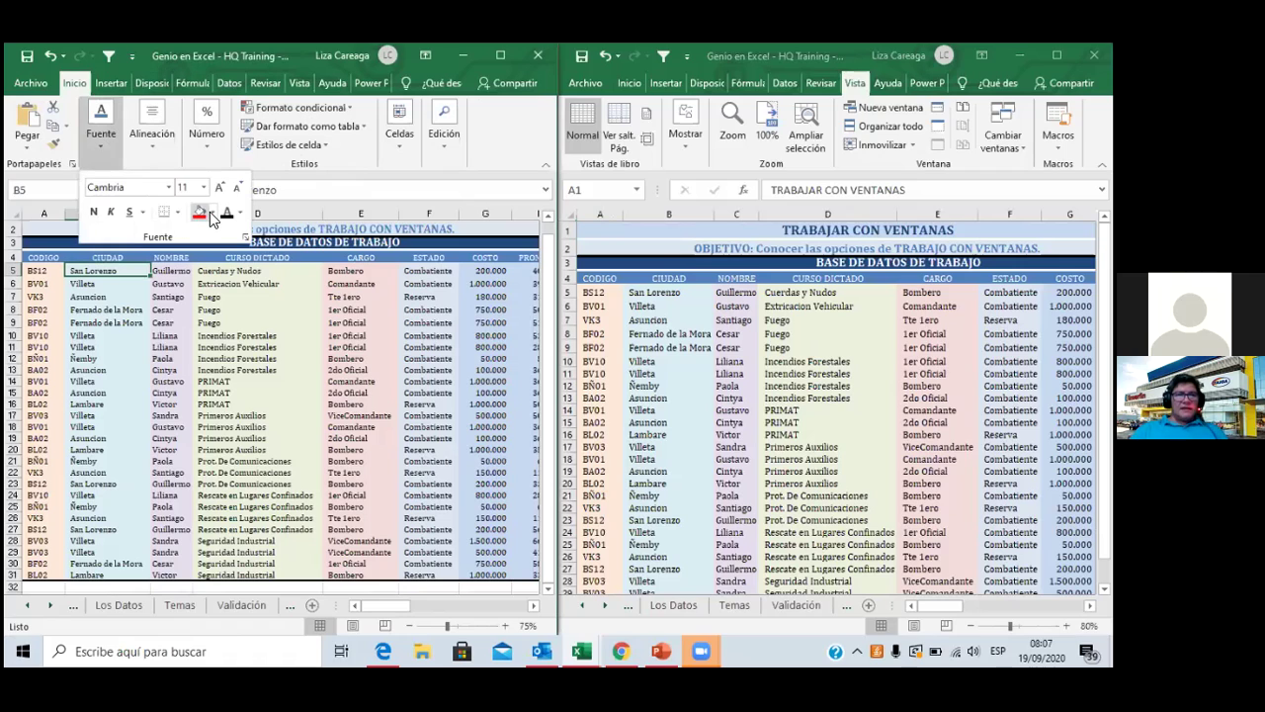
{"action": "left_click", "coordinate": [211, 213]}
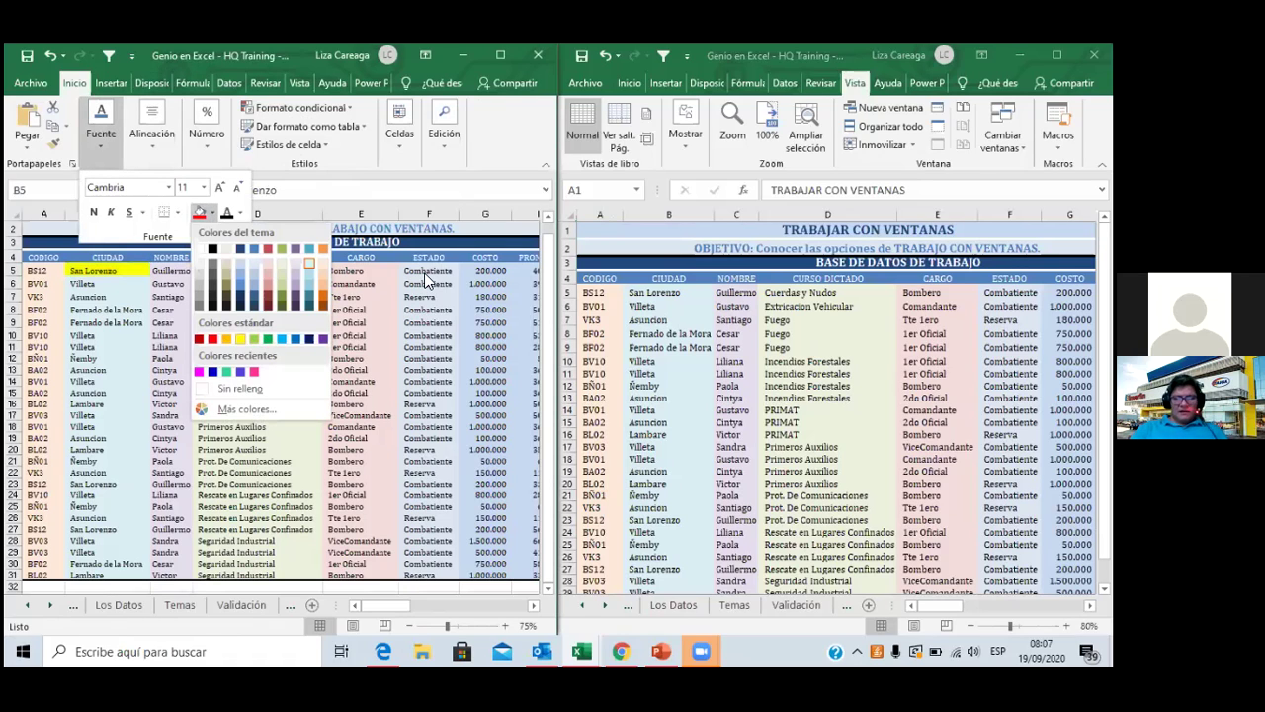
{"action": "left_click", "coordinate": [239, 339]}
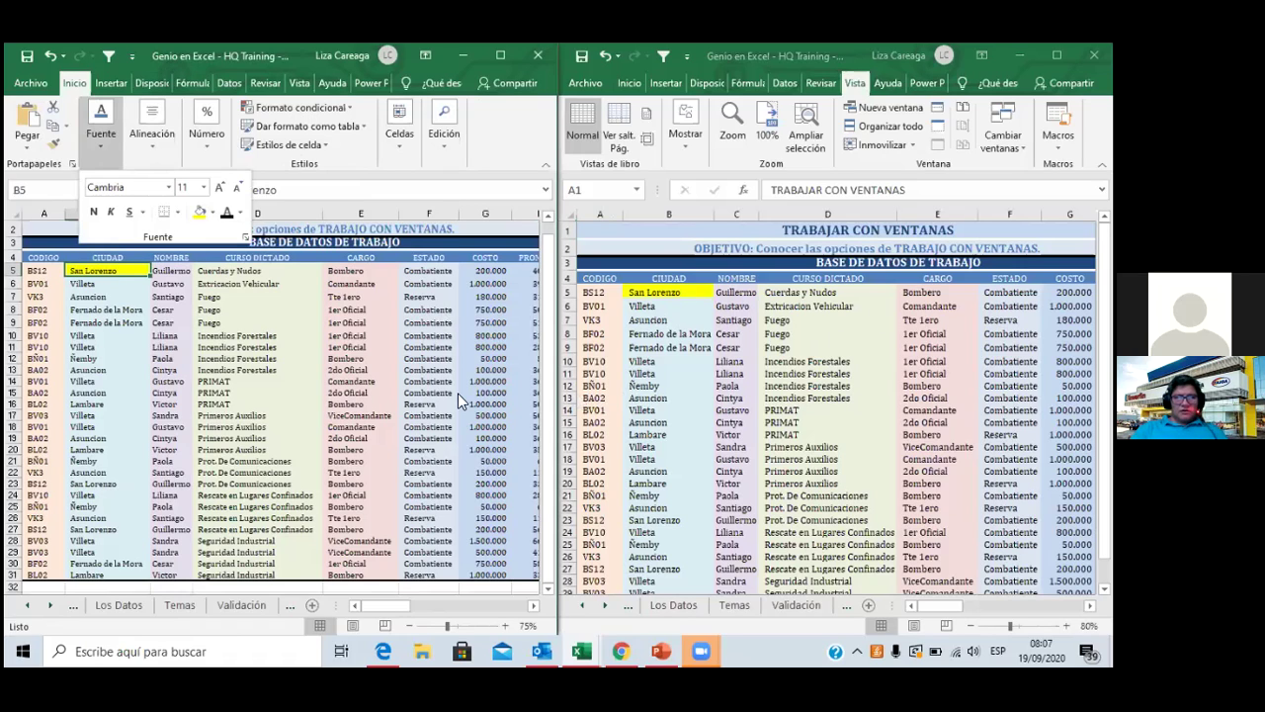
{"action": "left_click", "coordinate": [411, 385]}
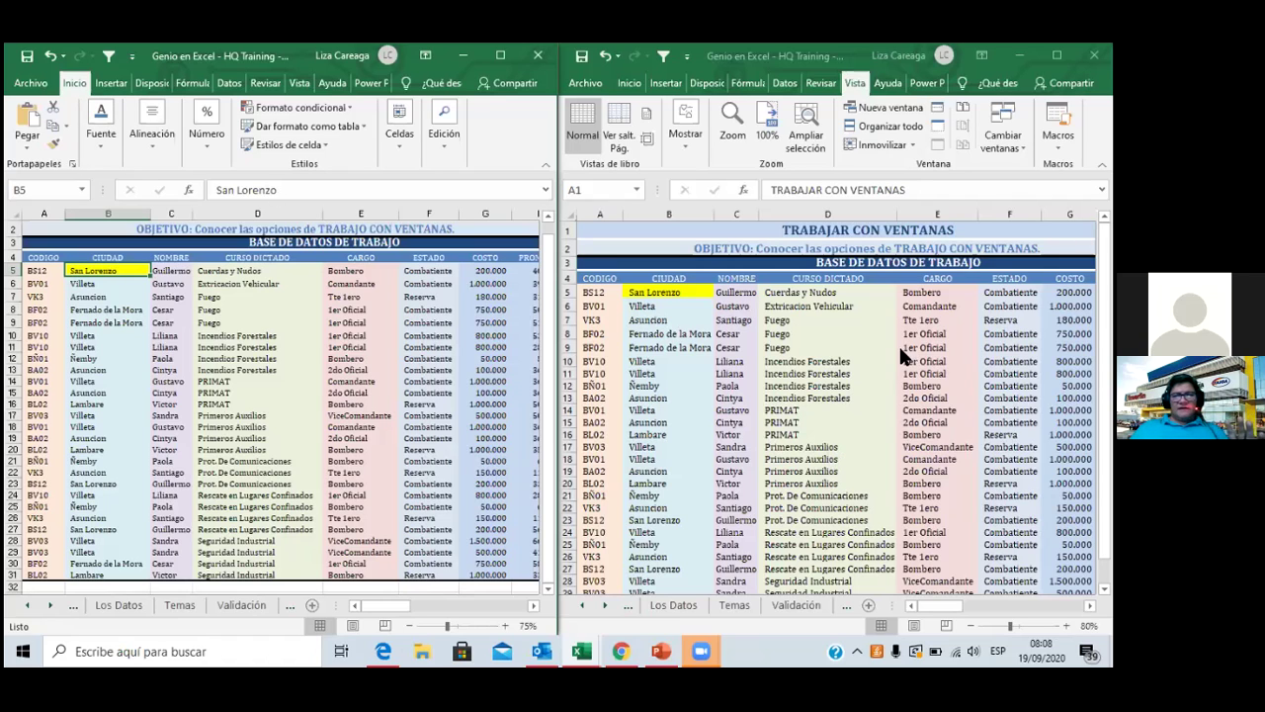
{"action": "left_click", "coordinate": [724, 380]}
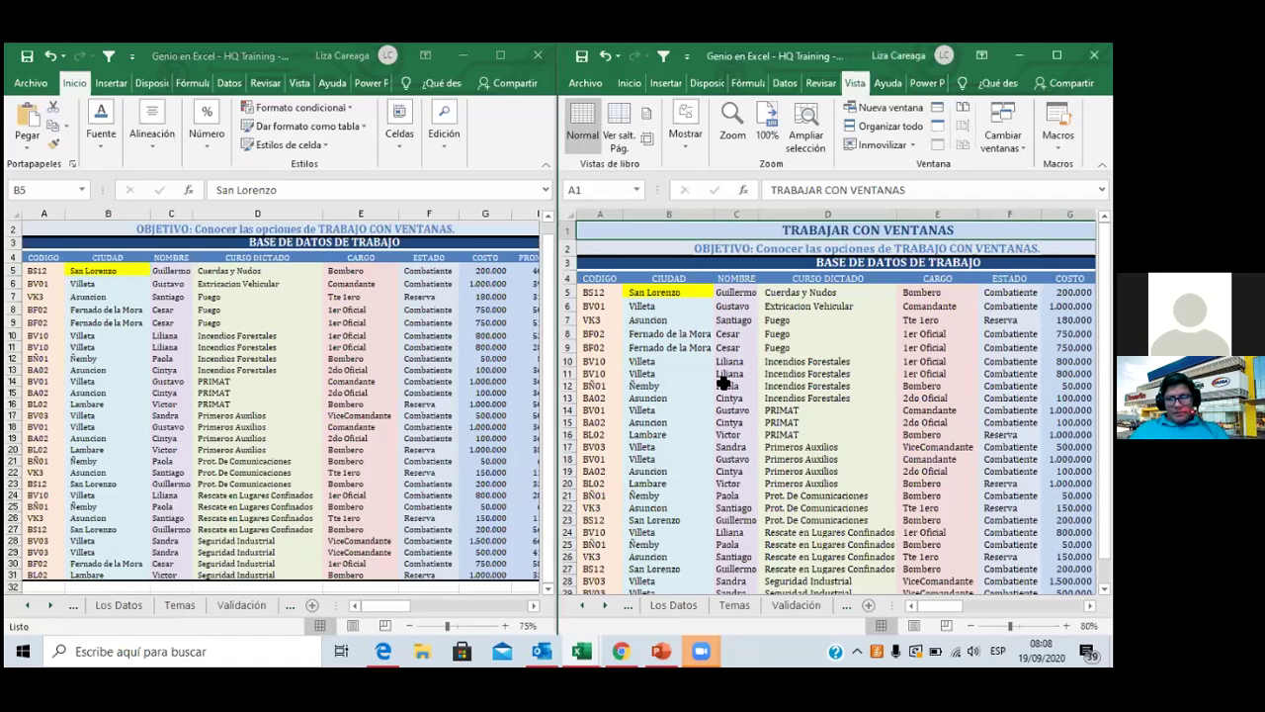
{"action": "scroll", "coordinate": [723, 381], "scroll_direction": "down", "scroll_amount": 7}
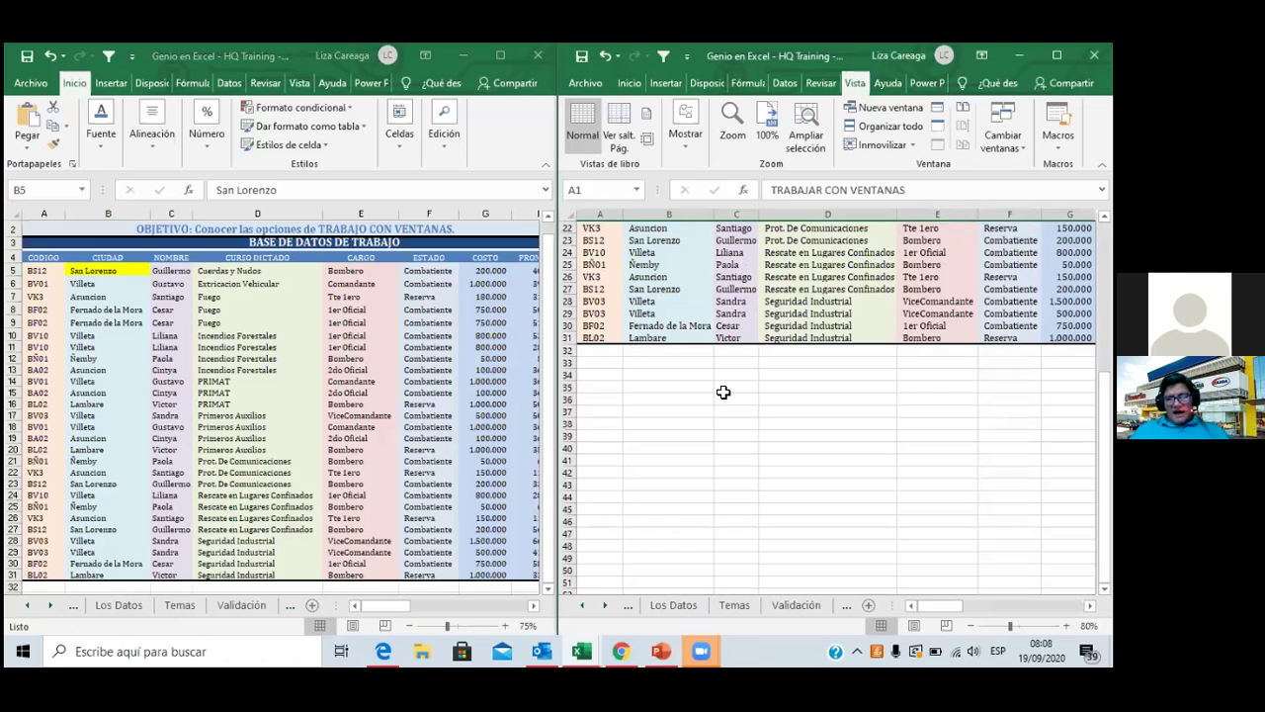
{"action": "scroll", "coordinate": [724, 392], "scroll_direction": "up", "scroll_amount": 3}
{"action": "scroll", "coordinate": [724, 392], "scroll_direction": "up", "scroll_amount": 2}
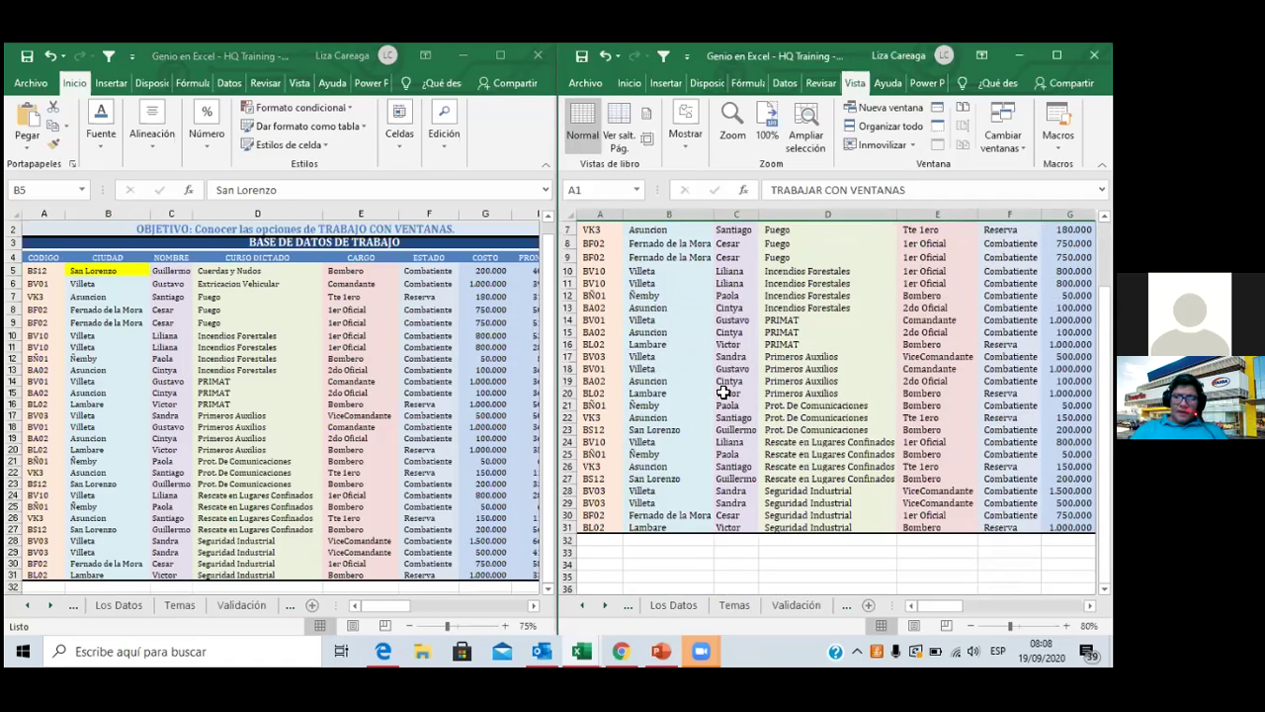
{"action": "scroll", "coordinate": [724, 392], "scroll_direction": "up", "scroll_amount": 2}
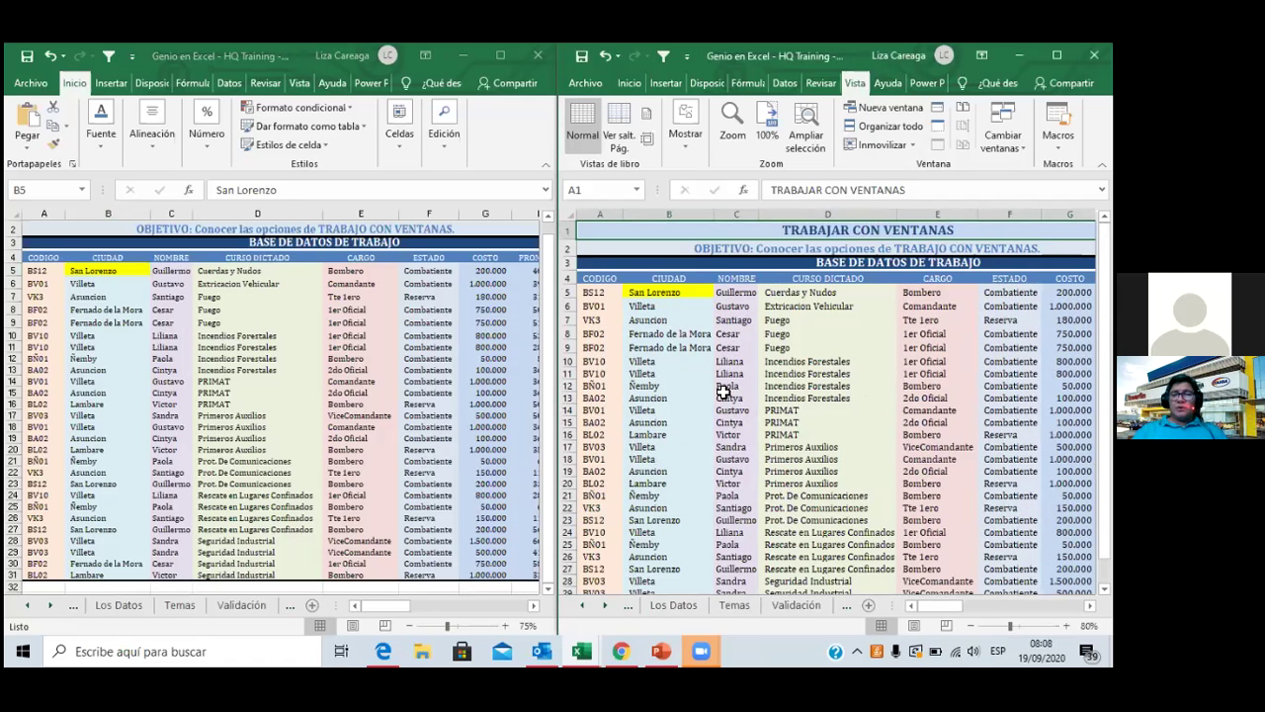
{"action": "scroll", "coordinate": [723, 392], "scroll_direction": "down", "scroll_amount": 2}
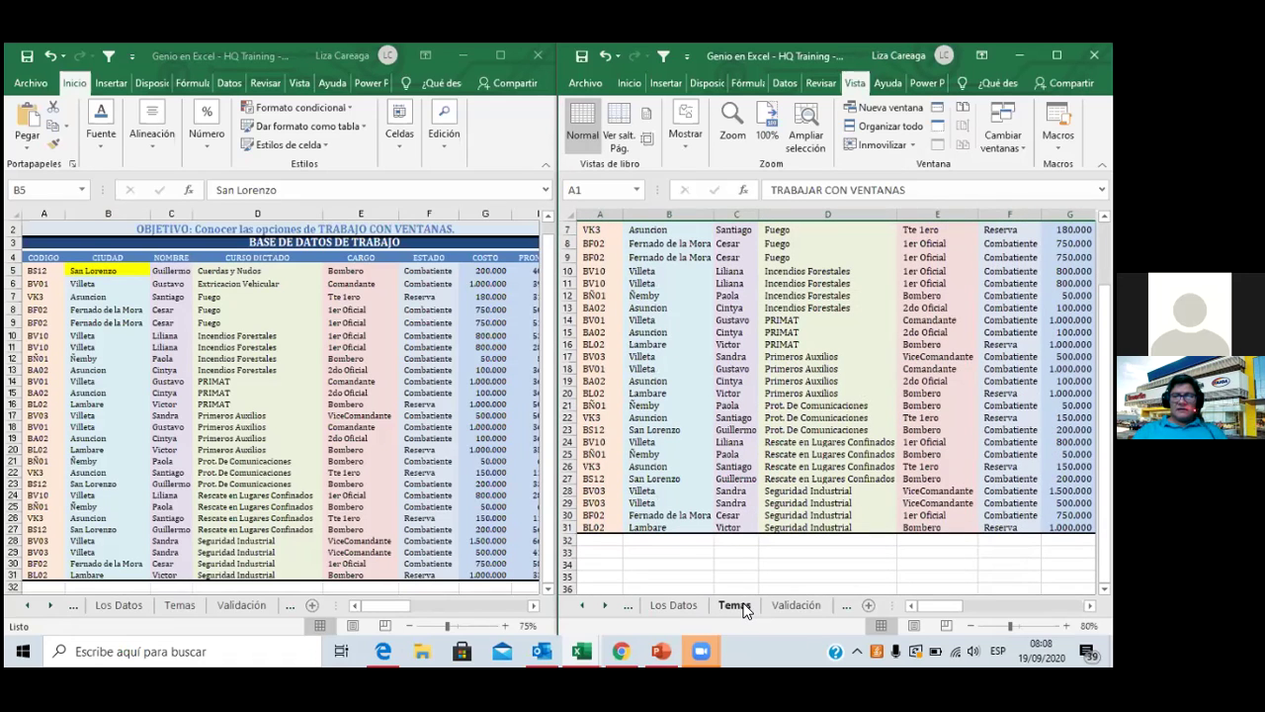
Step: Switch the right window to the Temas sheet showing the EDICIÓN DE DATOS table
{"action": "left_click", "coordinate": [745, 606]}
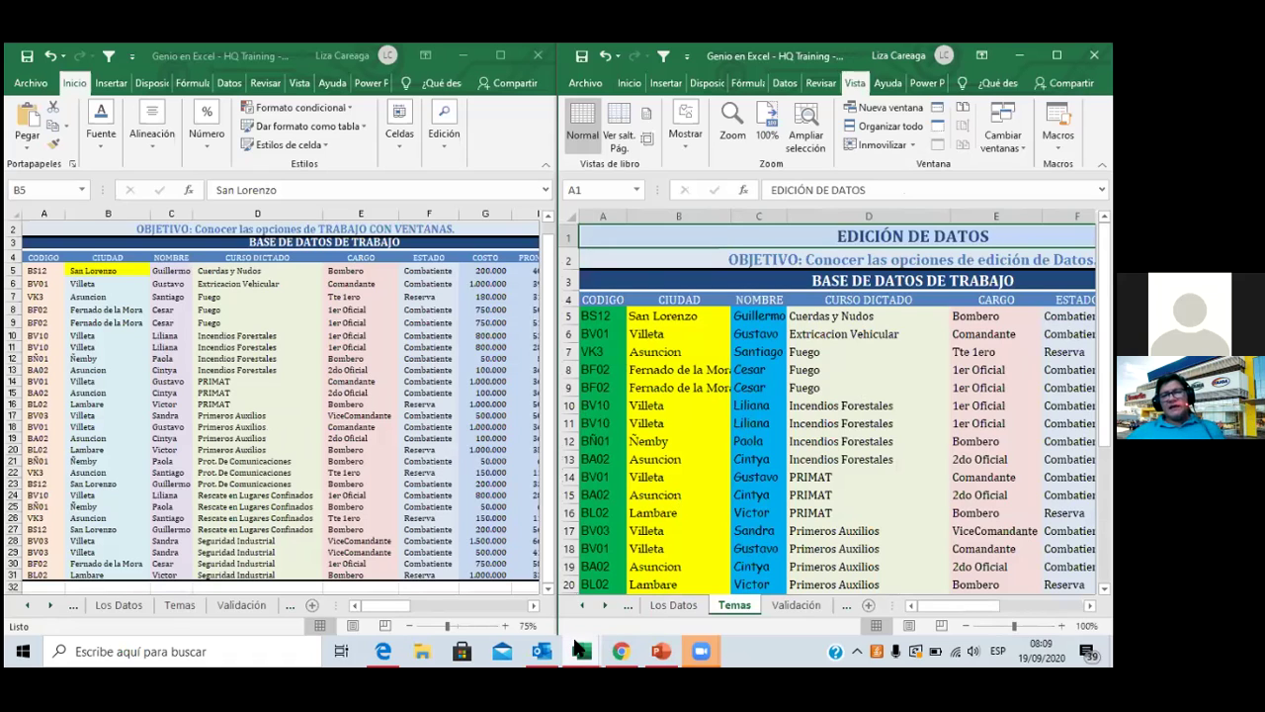
{"action": "mouse_move", "coordinate": [582, 648]}
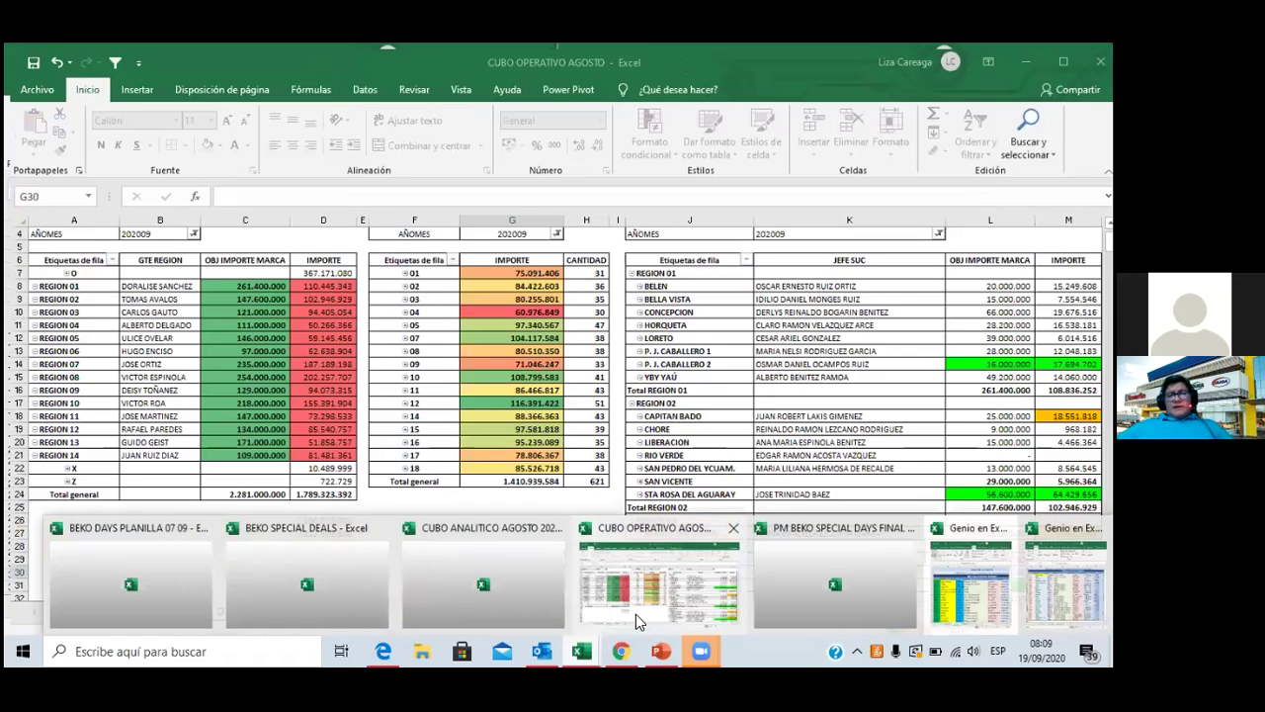
{"action": "left_click", "coordinate": [635, 614]}
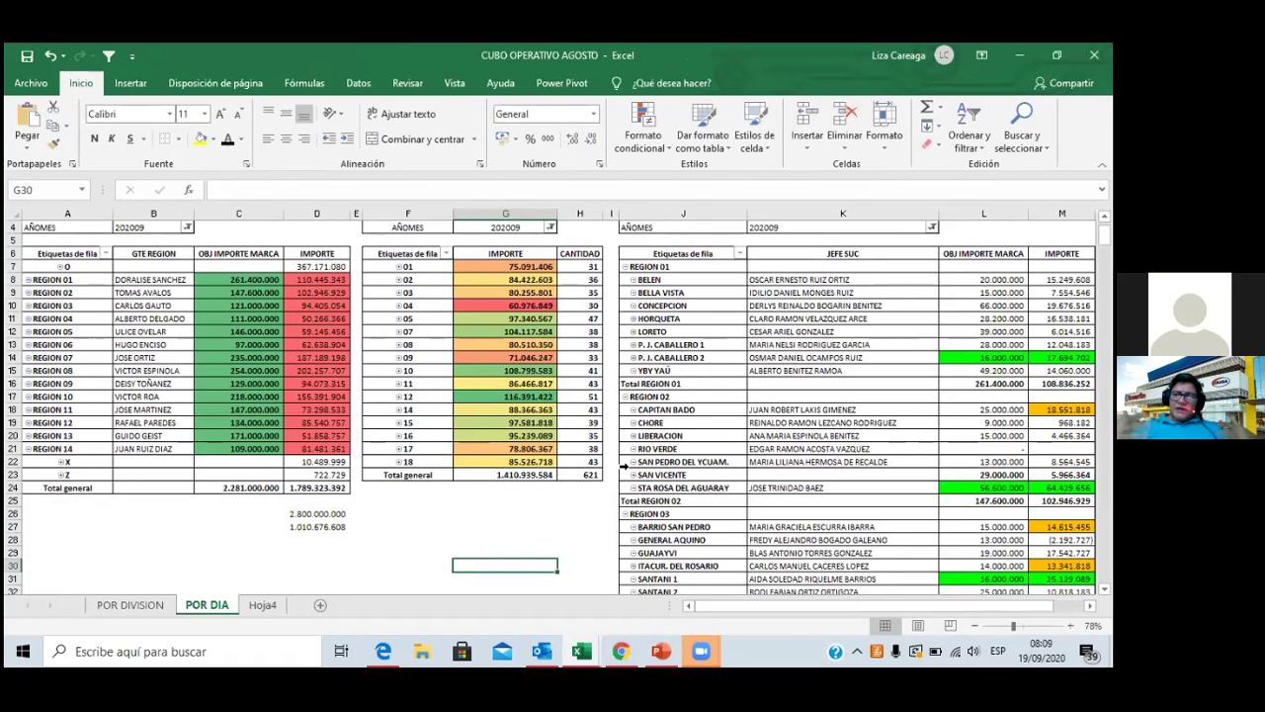
{"action": "scroll", "coordinate": [606, 476], "scroll_direction": "up", "scroll_amount": 1}
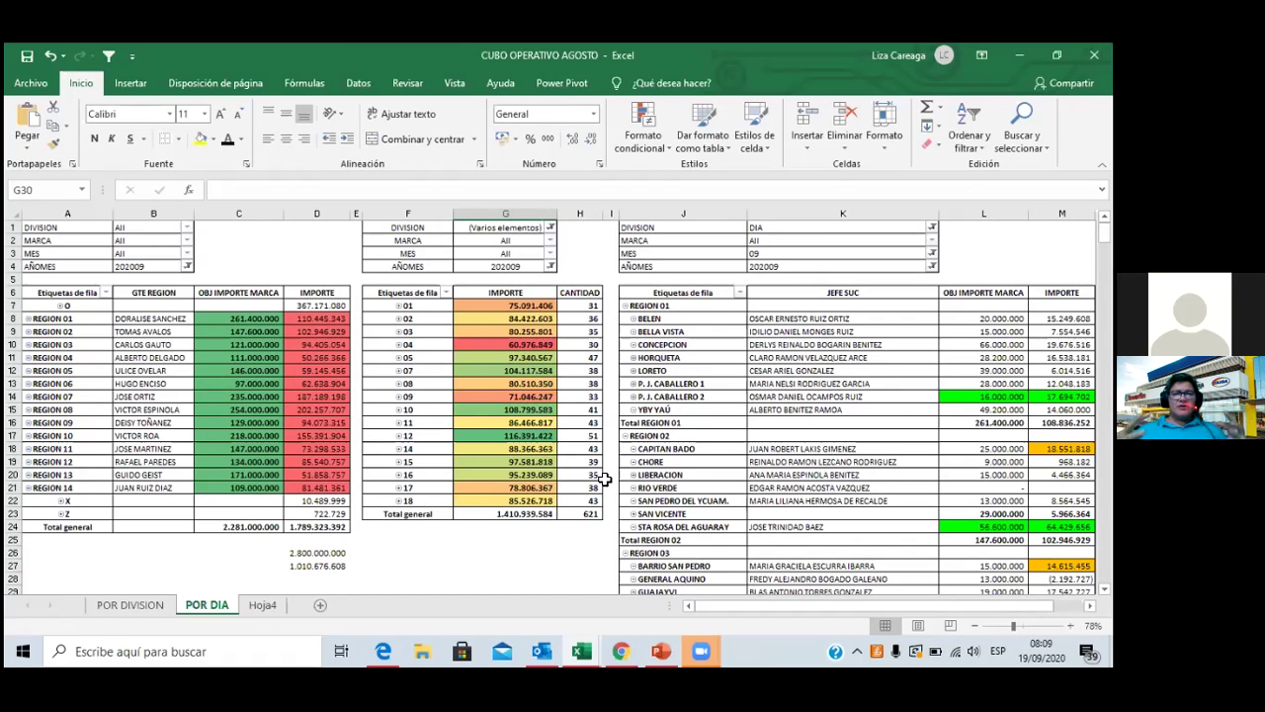
{"action": "scroll", "coordinate": [602, 480], "scroll_direction": "down", "scroll_amount": 1}
{"action": "scroll", "coordinate": [602, 479], "scroll_direction": "up", "scroll_amount": 1}
{"action": "mouse_move", "coordinate": [602, 479]}
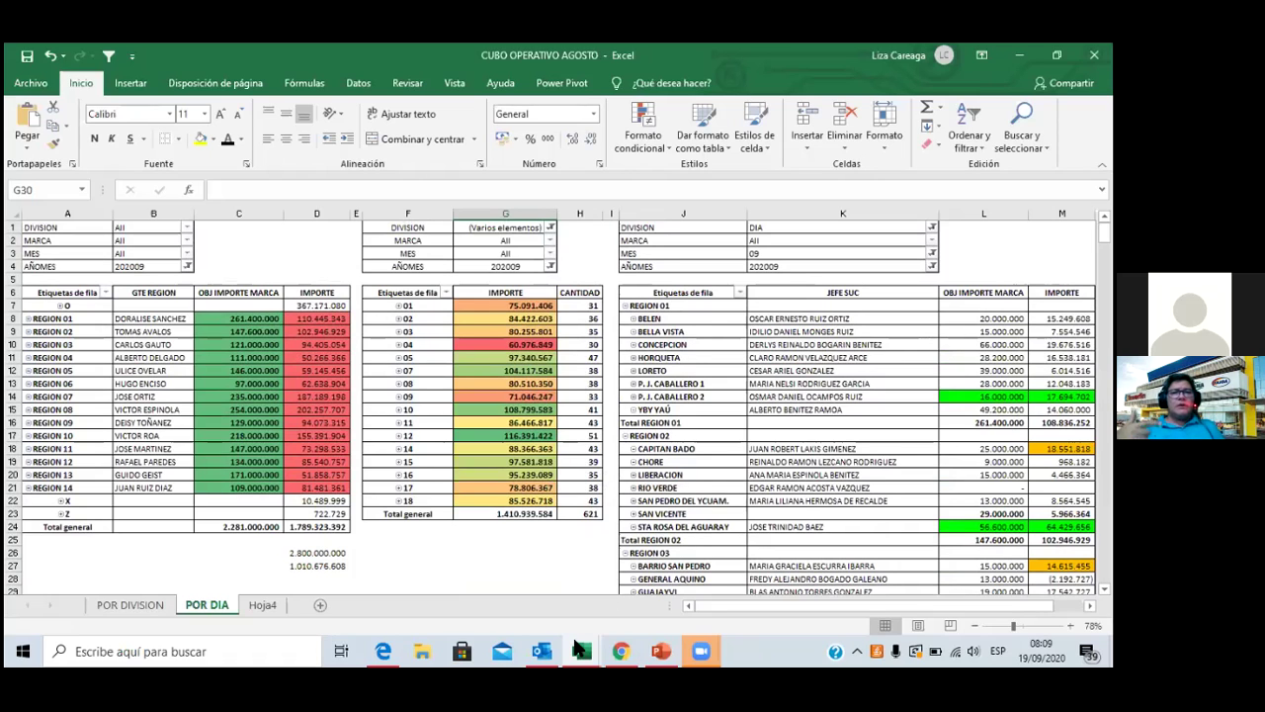
{"action": "mouse_move", "coordinate": [579, 649]}
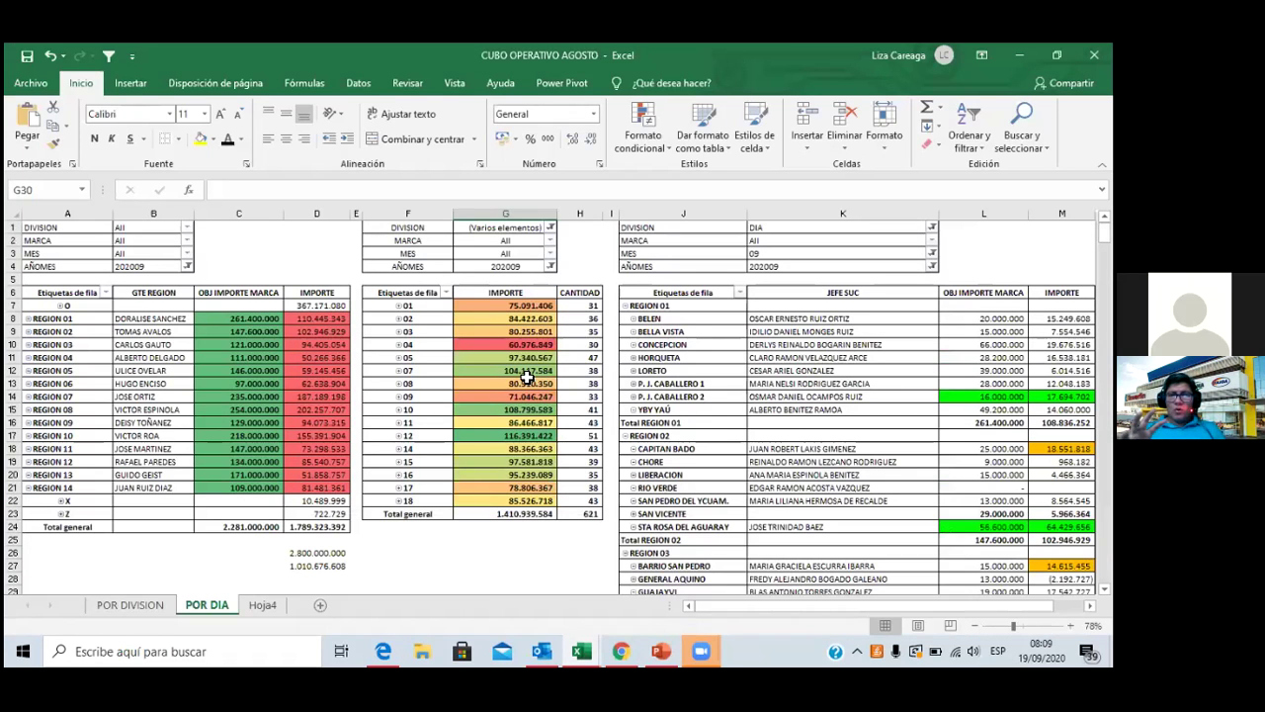
Step: Arrange only the active workbook's windows Vertically using Vista > Organizar todo
{"action": "mouse_move", "coordinate": [526, 383]}
{"action": "left_click", "coordinate": [454, 83]}
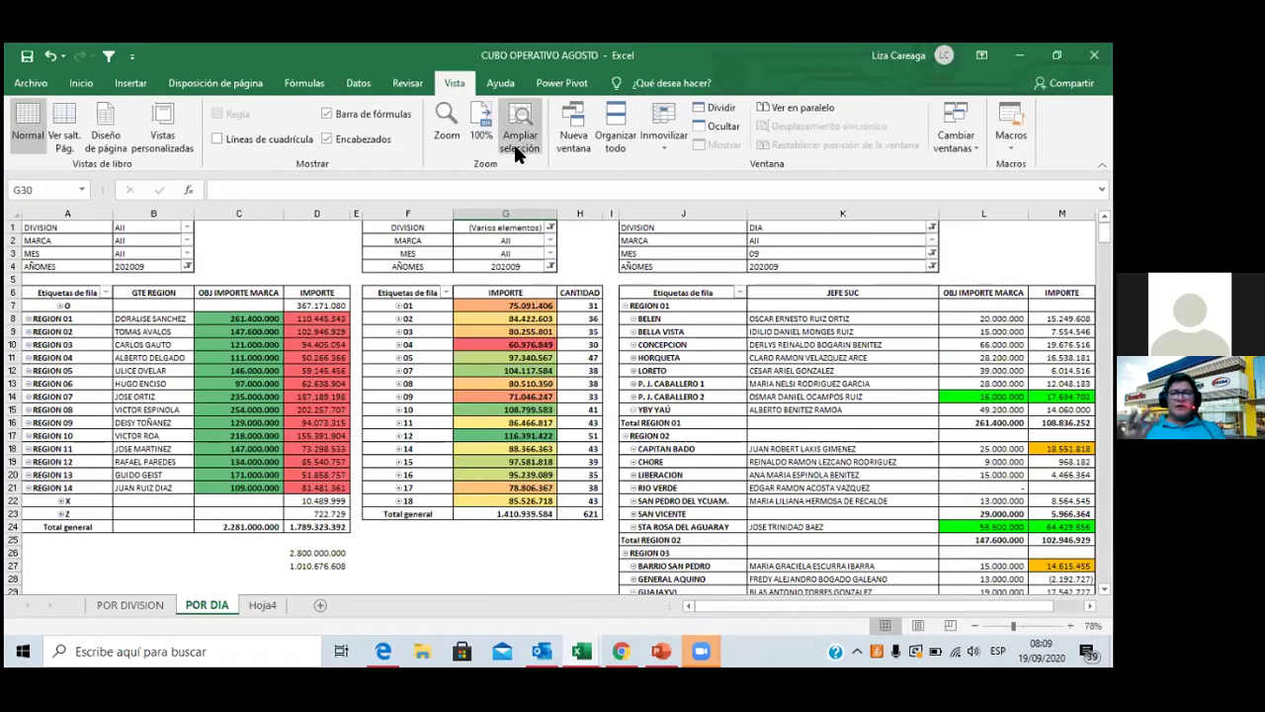
{"action": "left_click", "coordinate": [617, 144]}
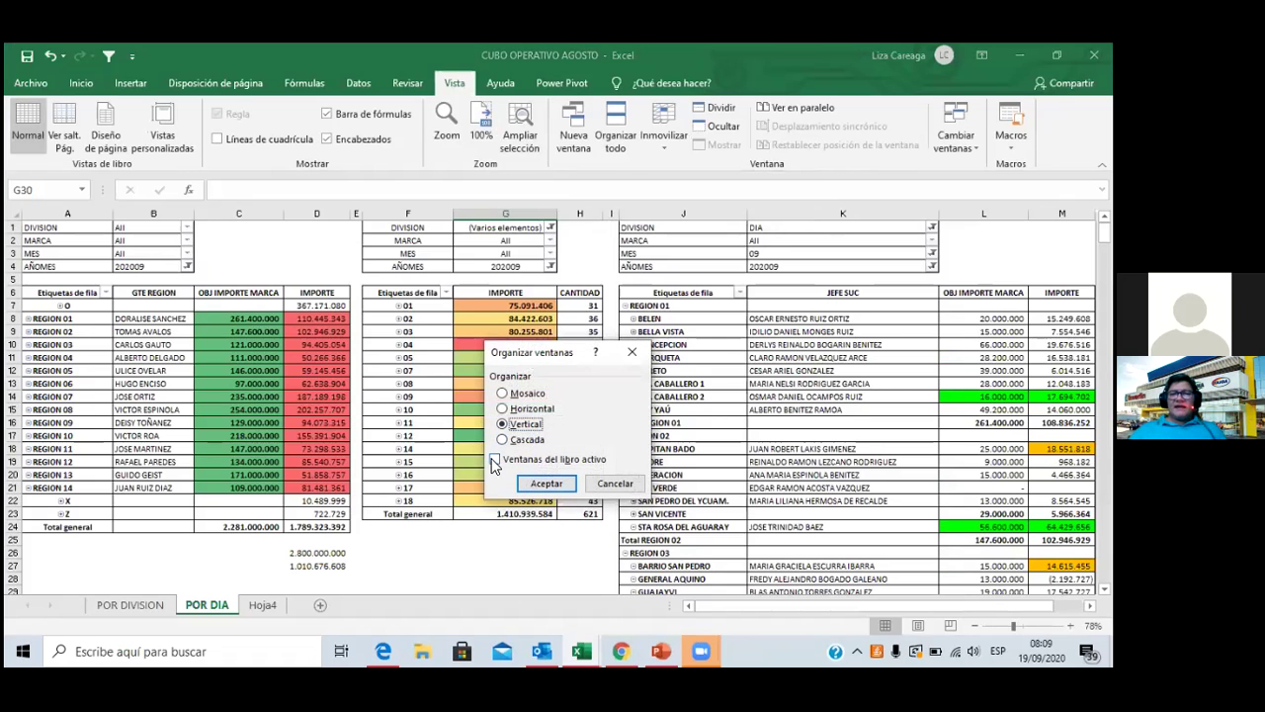
{"action": "left_click", "coordinate": [494, 460]}
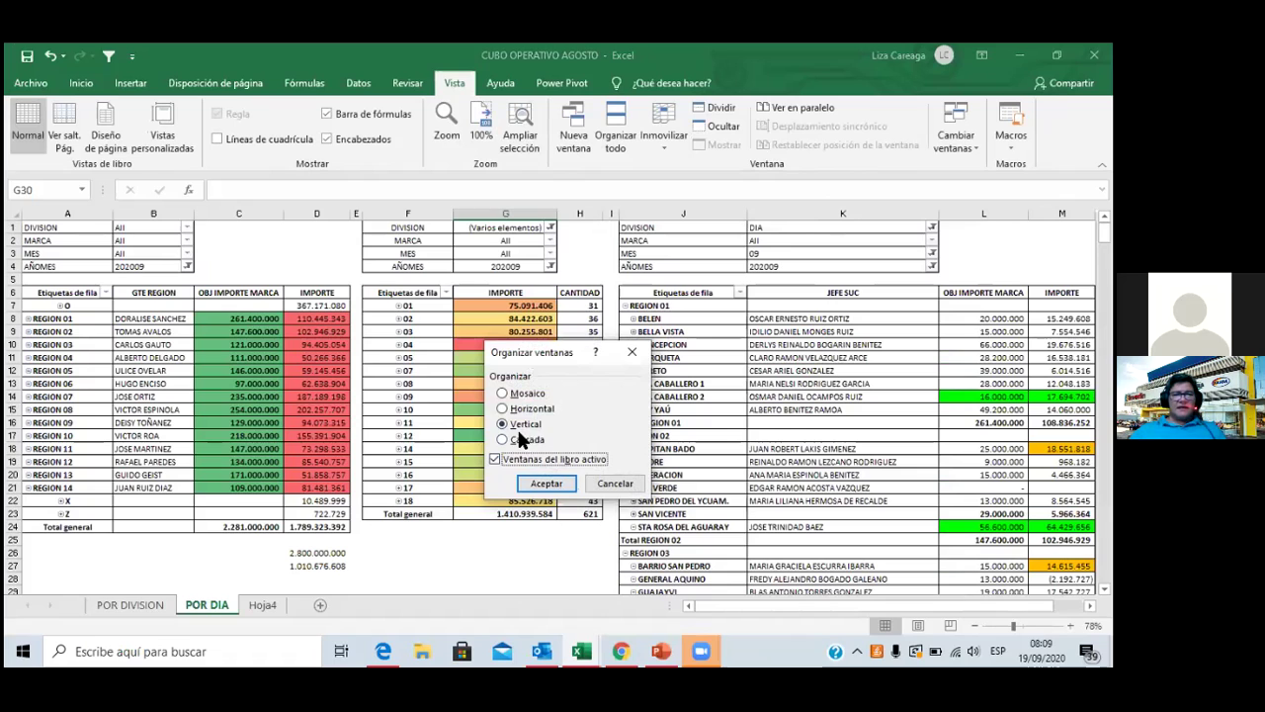
{"action": "left_click", "coordinate": [542, 485]}
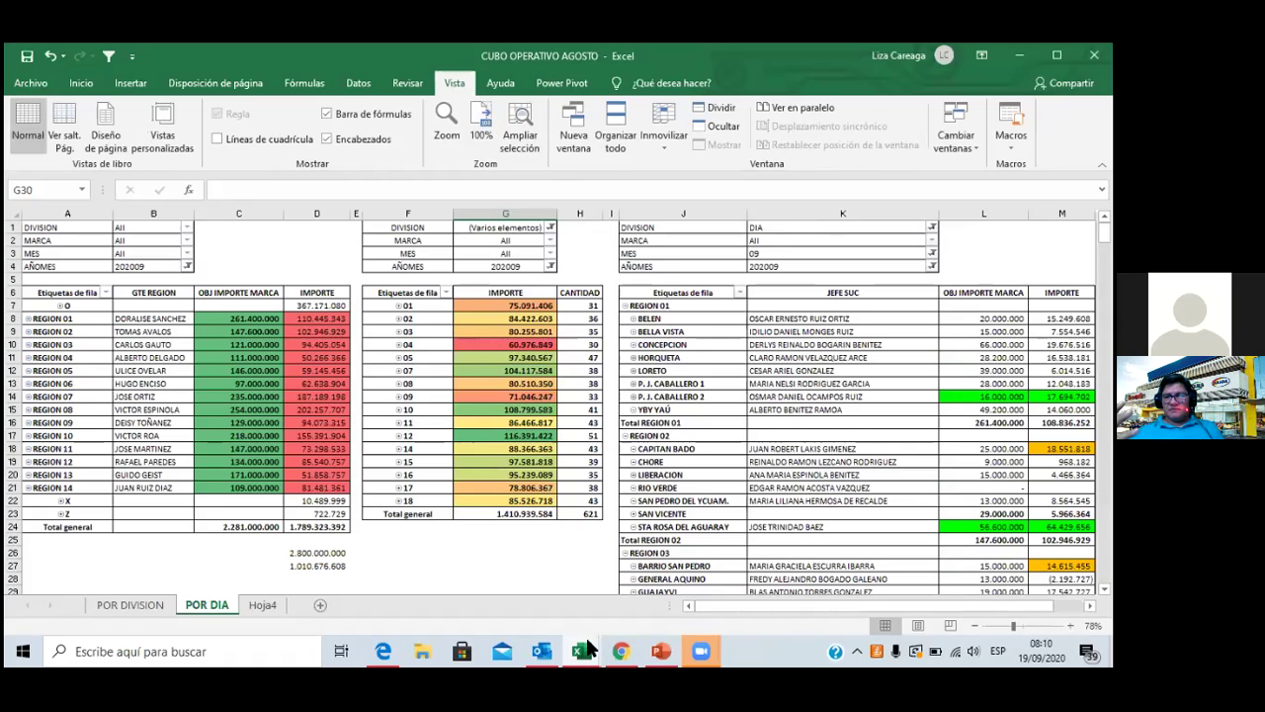
Step: Tile the two Genio en Excel windows vertically, then reopen Organizar todo with Ventanas del libro activo unticked
{"action": "mouse_move", "coordinate": [588, 648]}
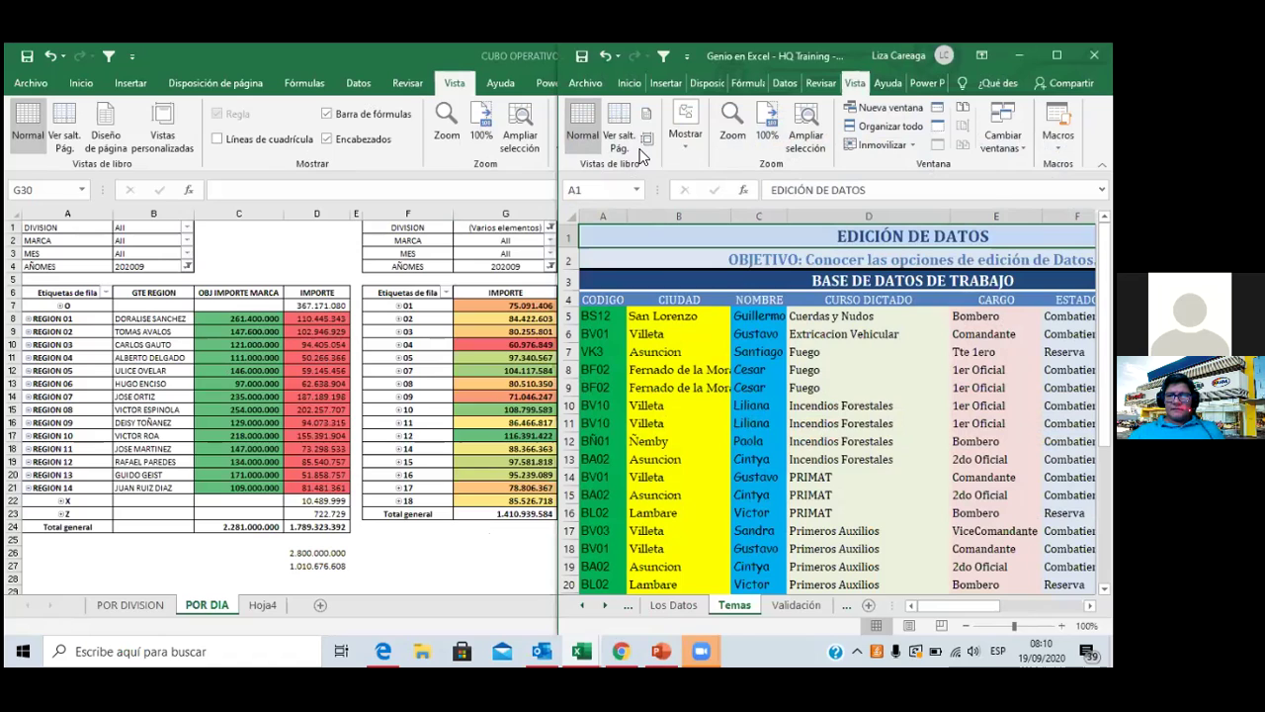
{"action": "left_click", "coordinate": [890, 126]}
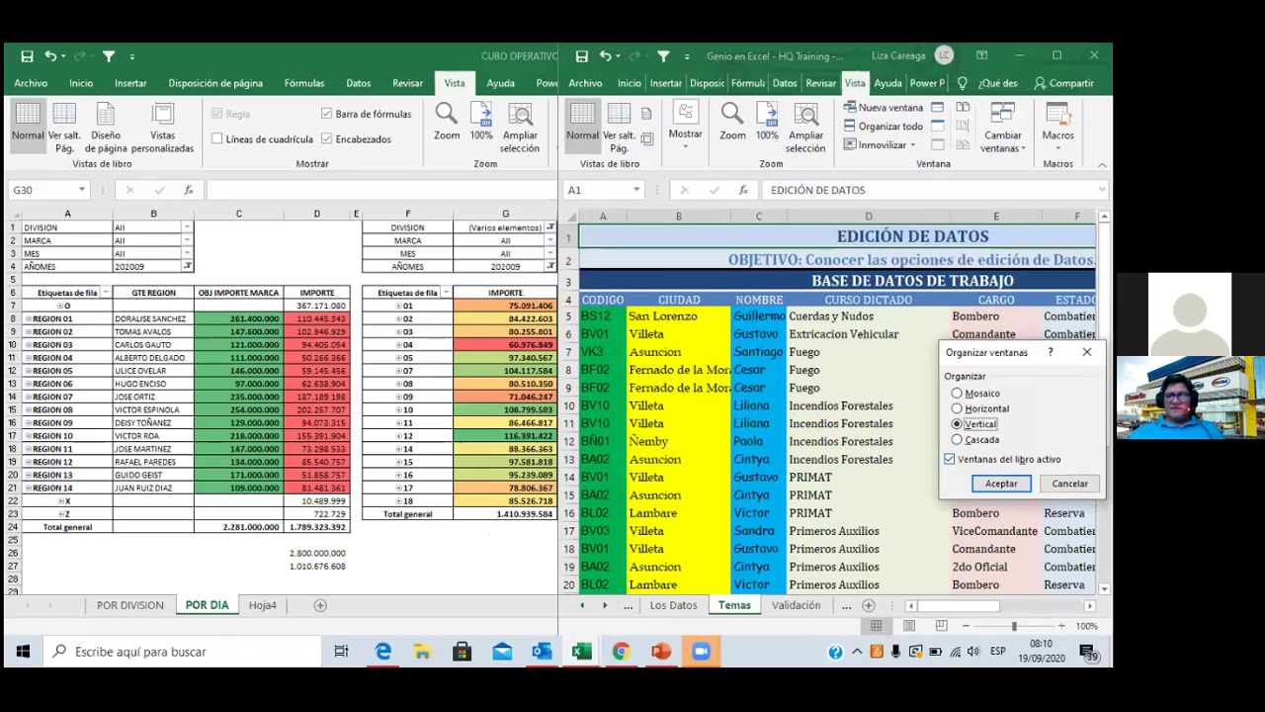
{"action": "key", "text": "Tab"}
{"action": "key", "text": "Tab"}
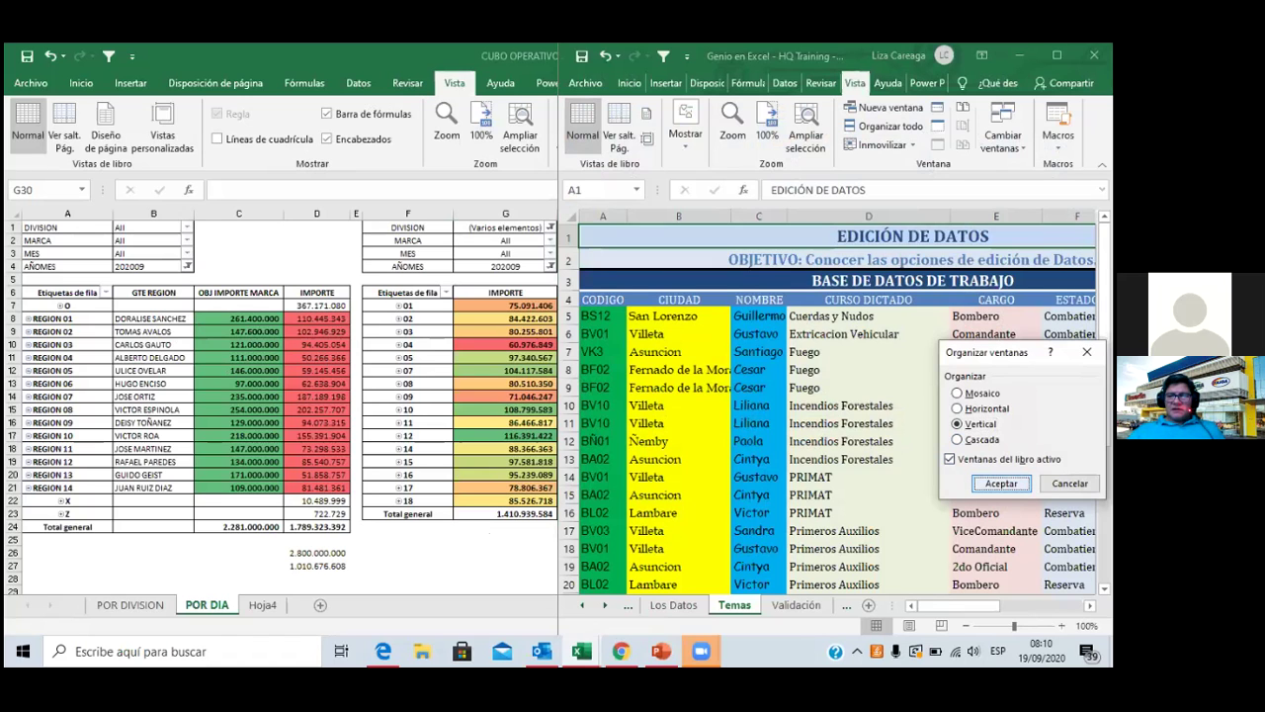
{"action": "key", "text": "Return"}
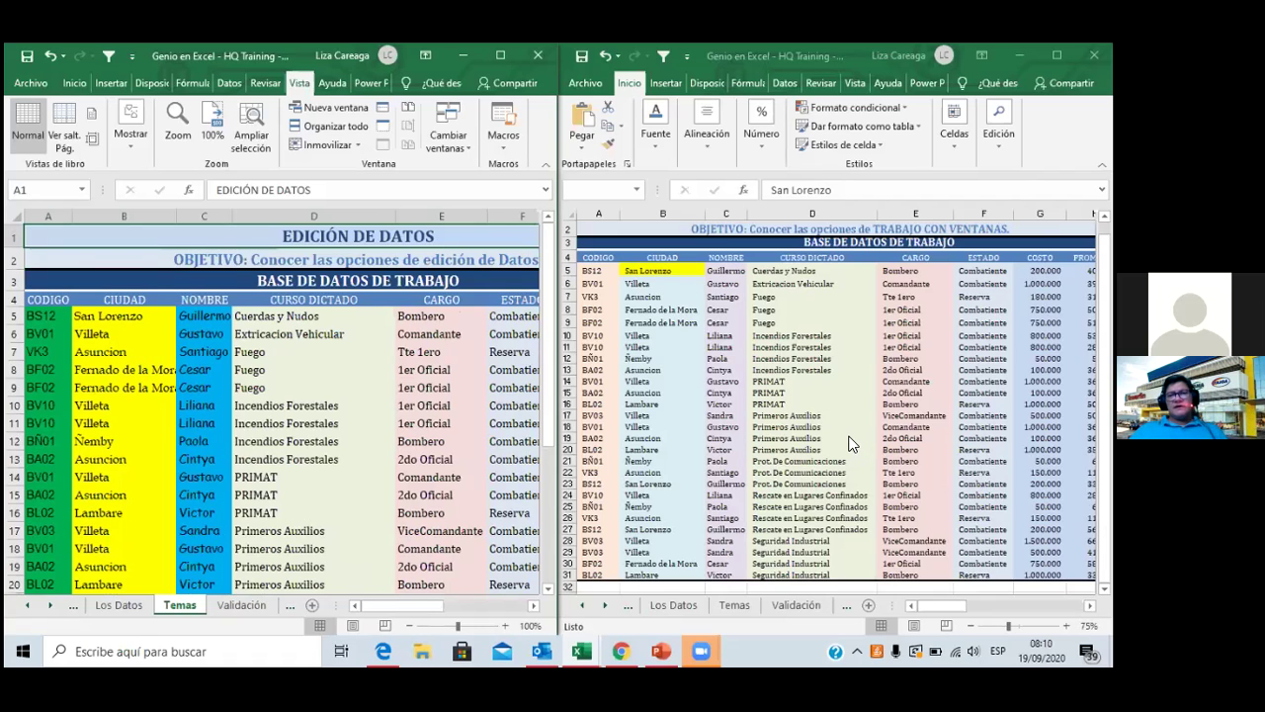
{"action": "left_click", "coordinate": [318, 126]}
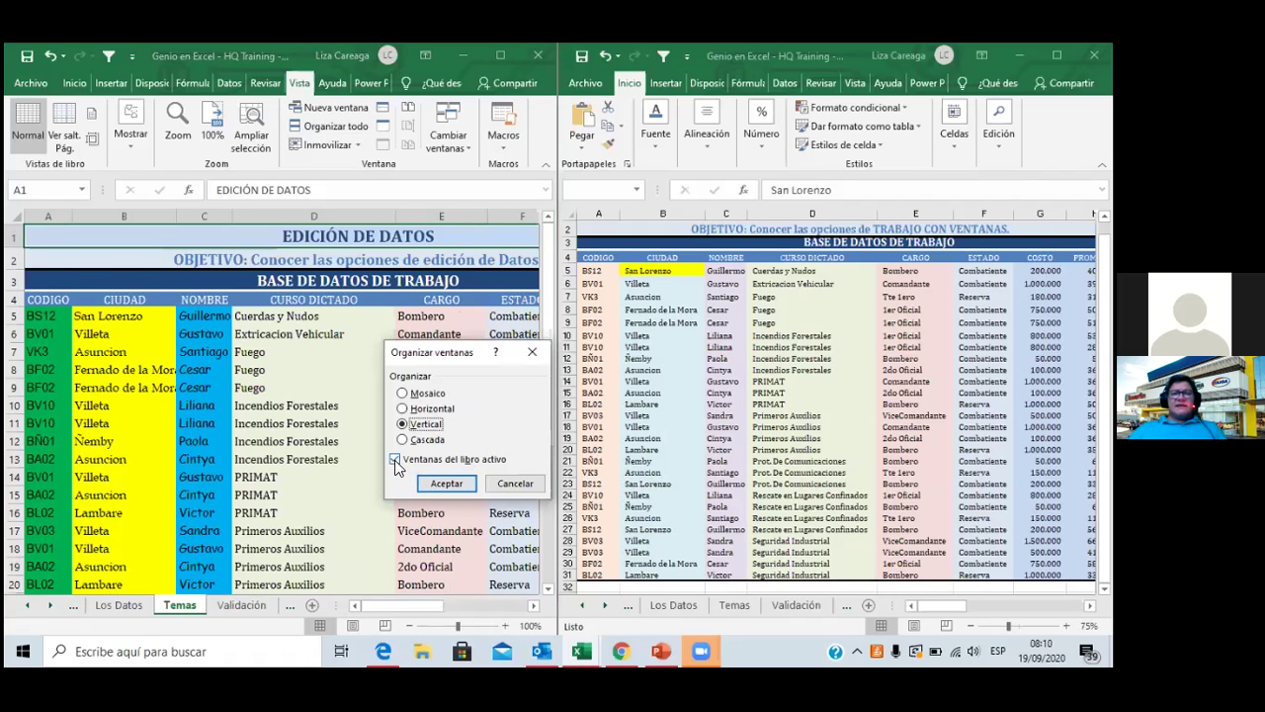
{"action": "left_click", "coordinate": [394, 460]}
Step: Tile all three workbooks vertically and scroll the CUBO OPERATIVO AGOSTO POR DIVISION sheet
{"action": "left_click", "coordinate": [447, 485]}
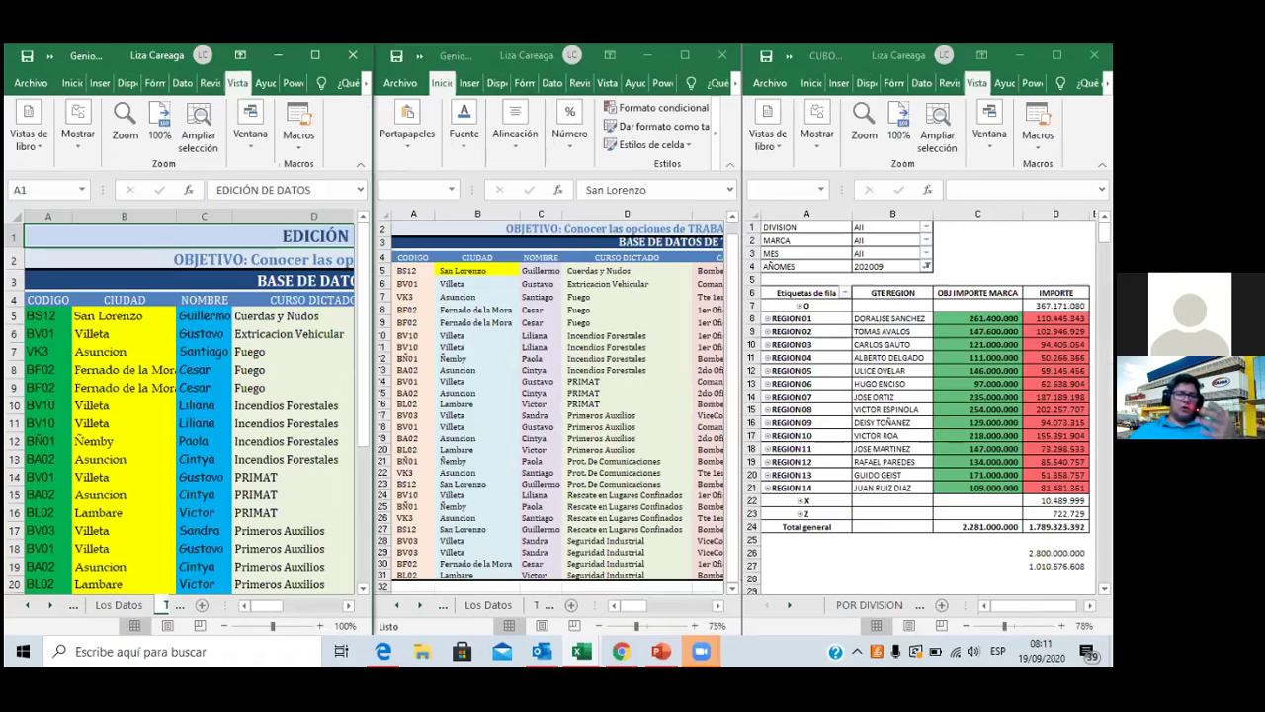
{"action": "left_click", "coordinate": [947, 555]}
{"action": "scroll", "coordinate": [919, 415], "scroll_direction": "down", "scroll_amount": 3}
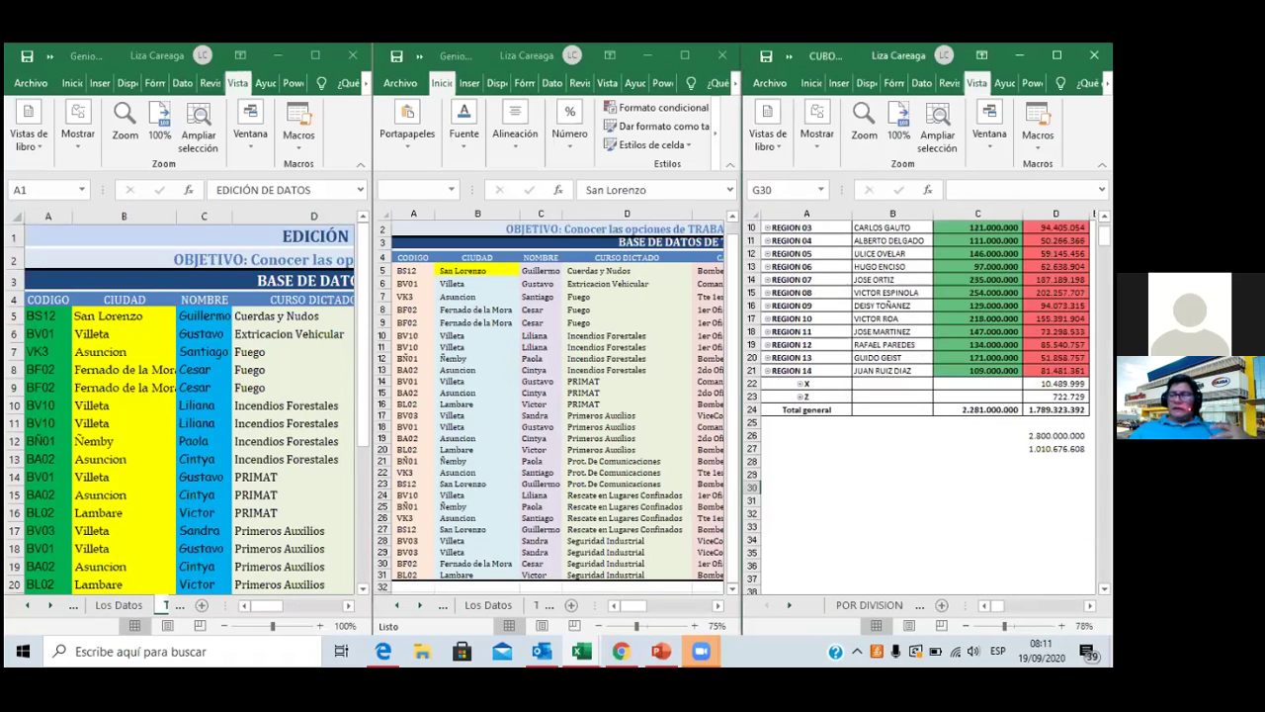
{"action": "scroll", "coordinate": [919, 415], "scroll_direction": "down", "scroll_amount": 3}
{"action": "scroll", "coordinate": [920, 416], "scroll_direction": "down", "scroll_amount": 3}
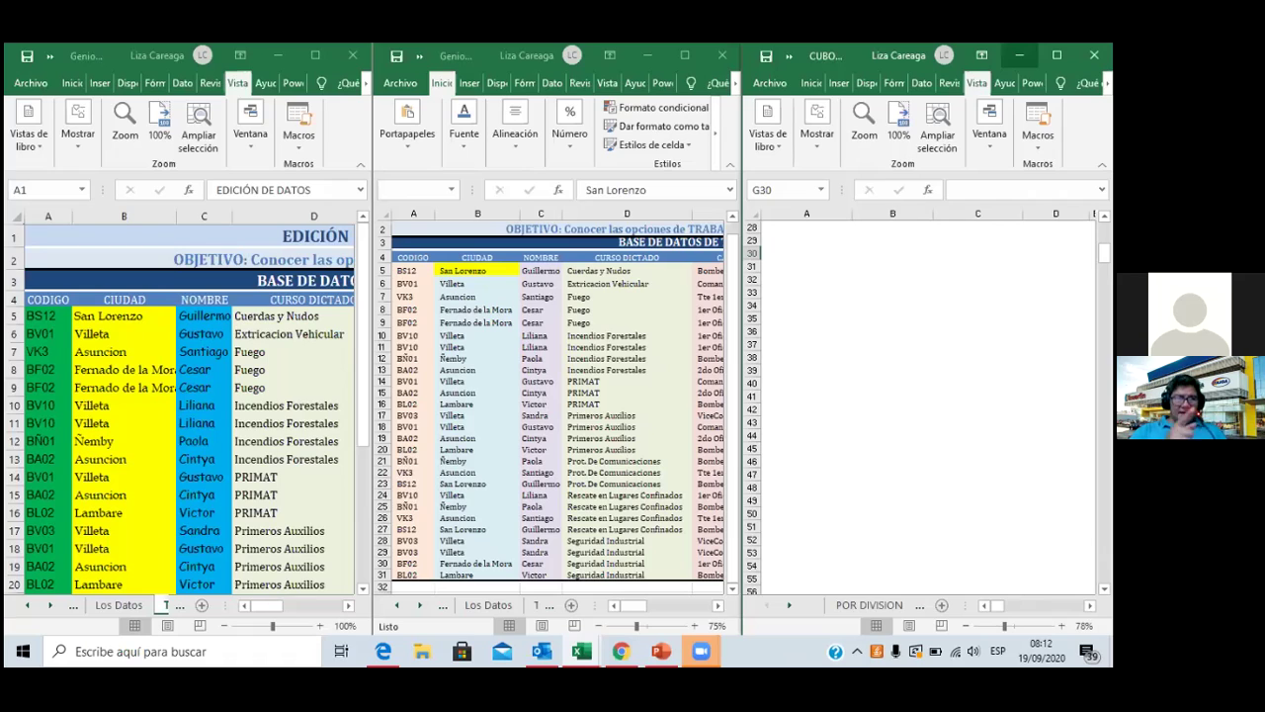
Step: Minimize CUBO OPERATIVO and tile only the active Genio workbook's windows, EDICIÓN DE DATOS beside Ventana
{"action": "left_click", "coordinate": [1019, 56]}
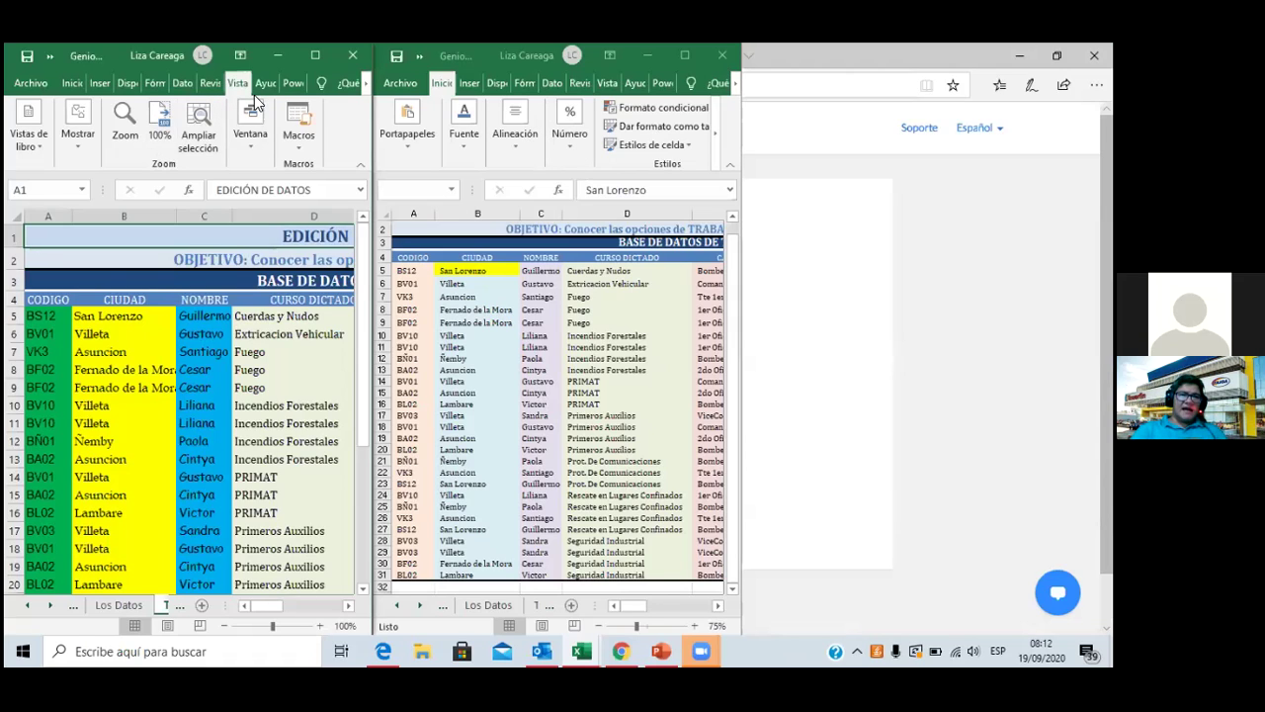
{"action": "left_click", "coordinate": [252, 144]}
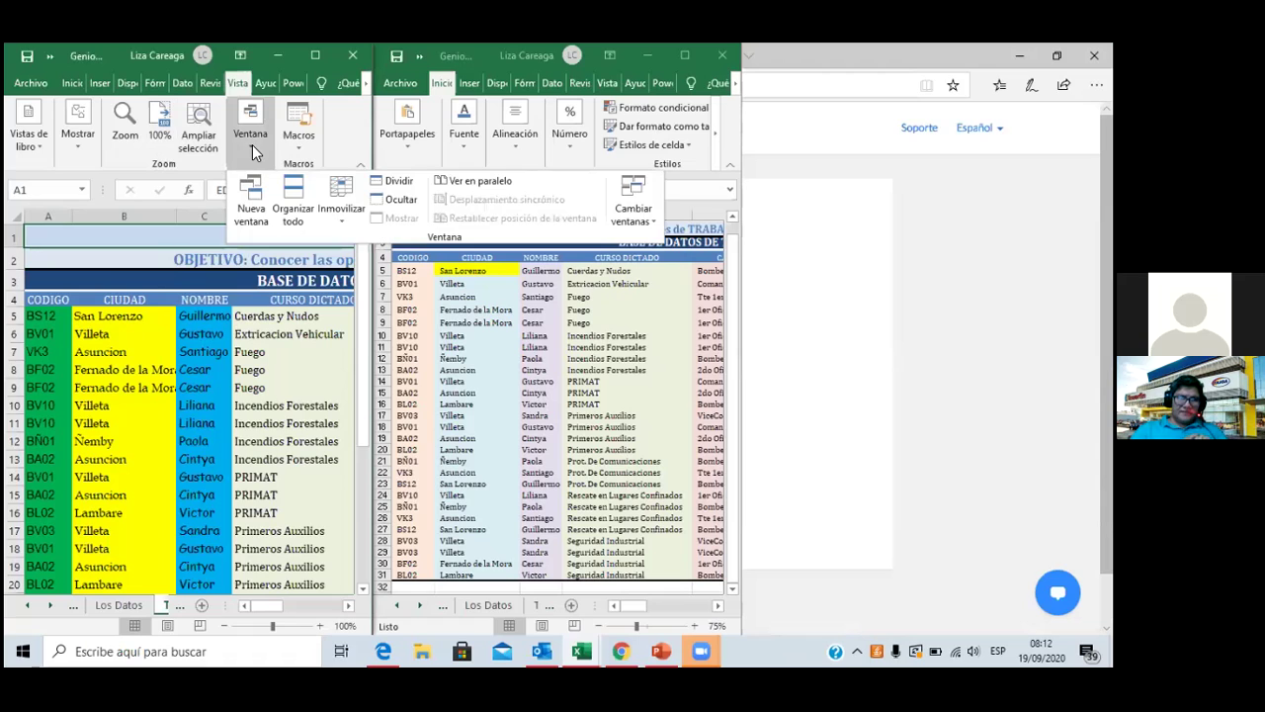
{"action": "left_click", "coordinate": [296, 212]}
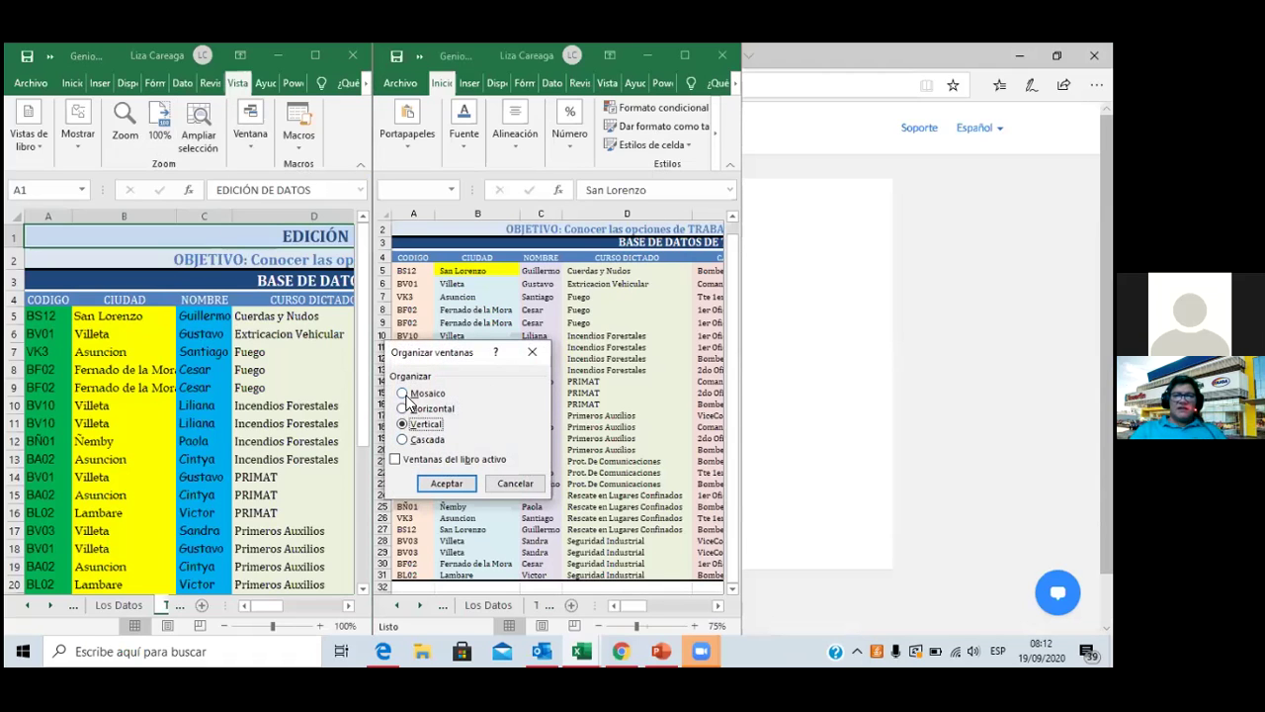
{"action": "left_click", "coordinate": [395, 461]}
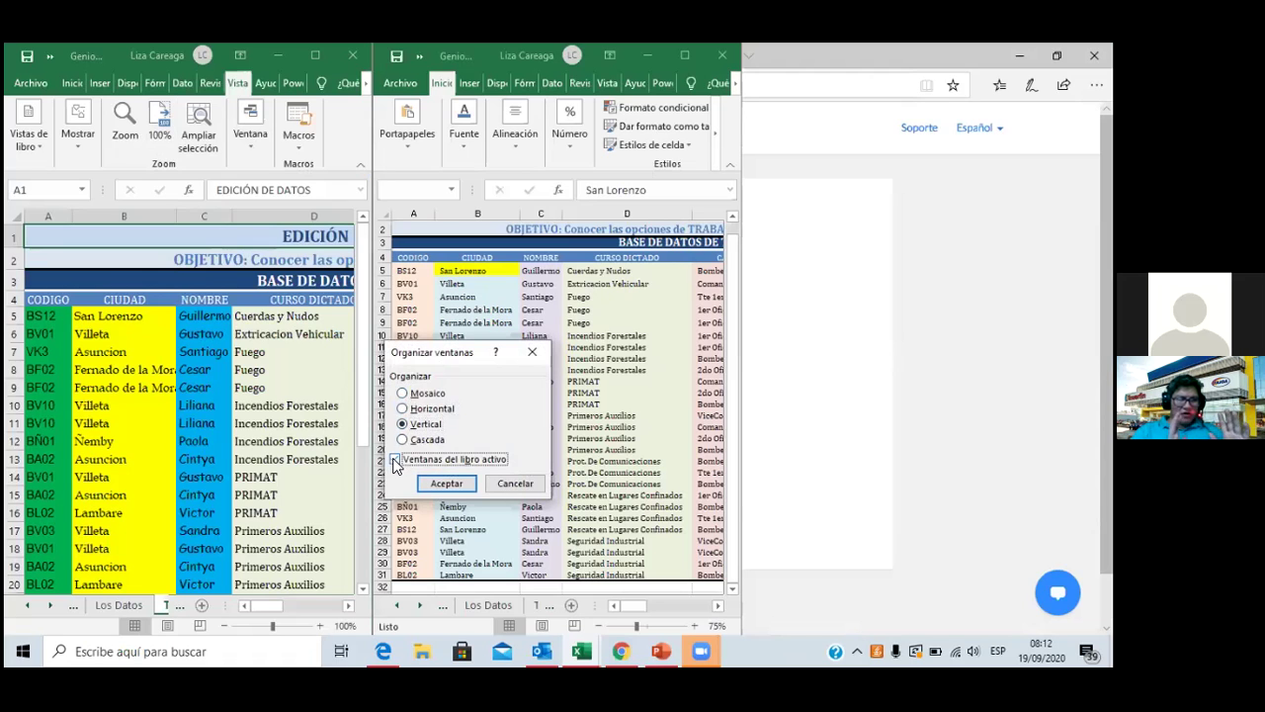
{"action": "left_click", "coordinate": [461, 484]}
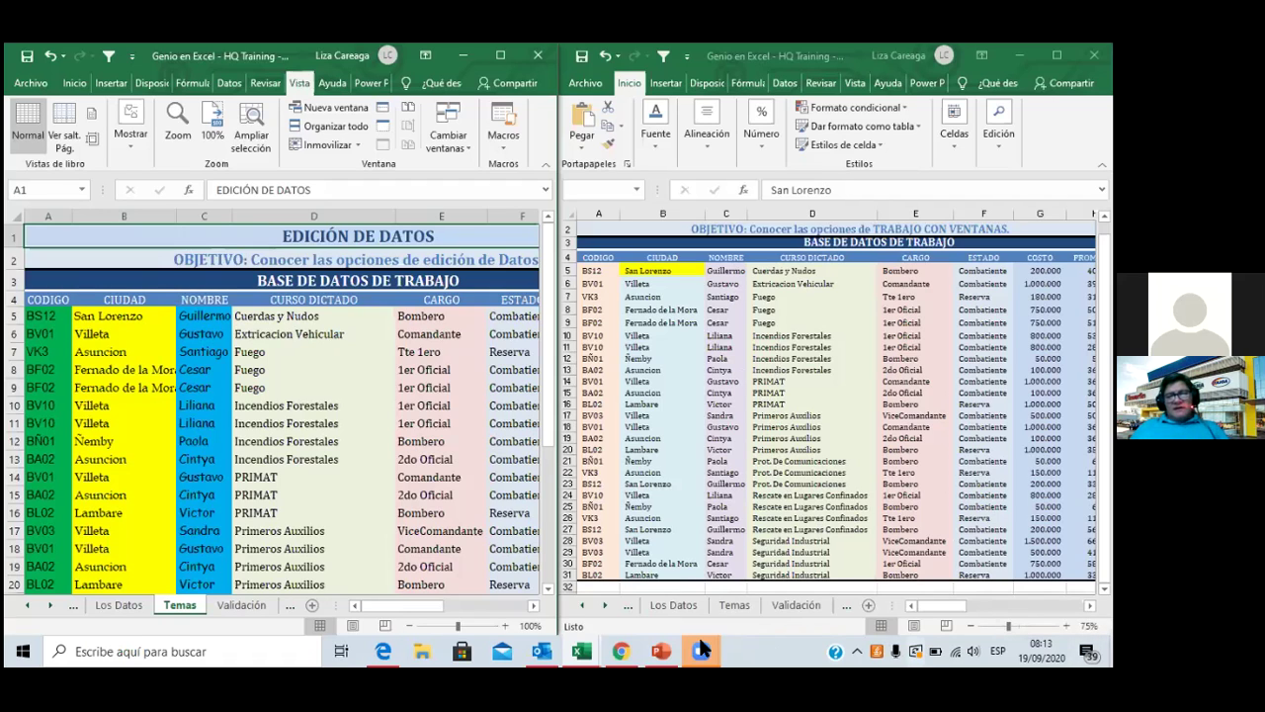
Step: Cascade all open windows with the taskbar's Mostrar ventanas en cascada option
{"action": "mouse_move", "coordinate": [701, 643]}
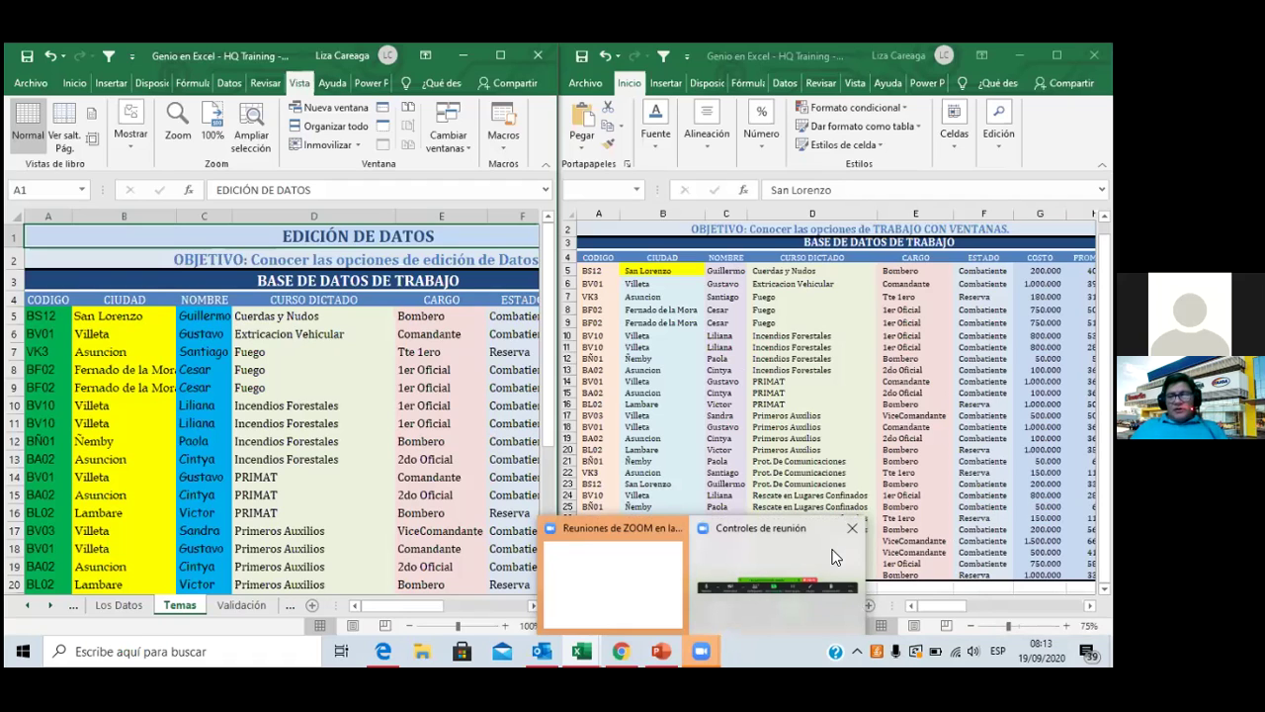
{"action": "right_click", "coordinate": [742, 638]}
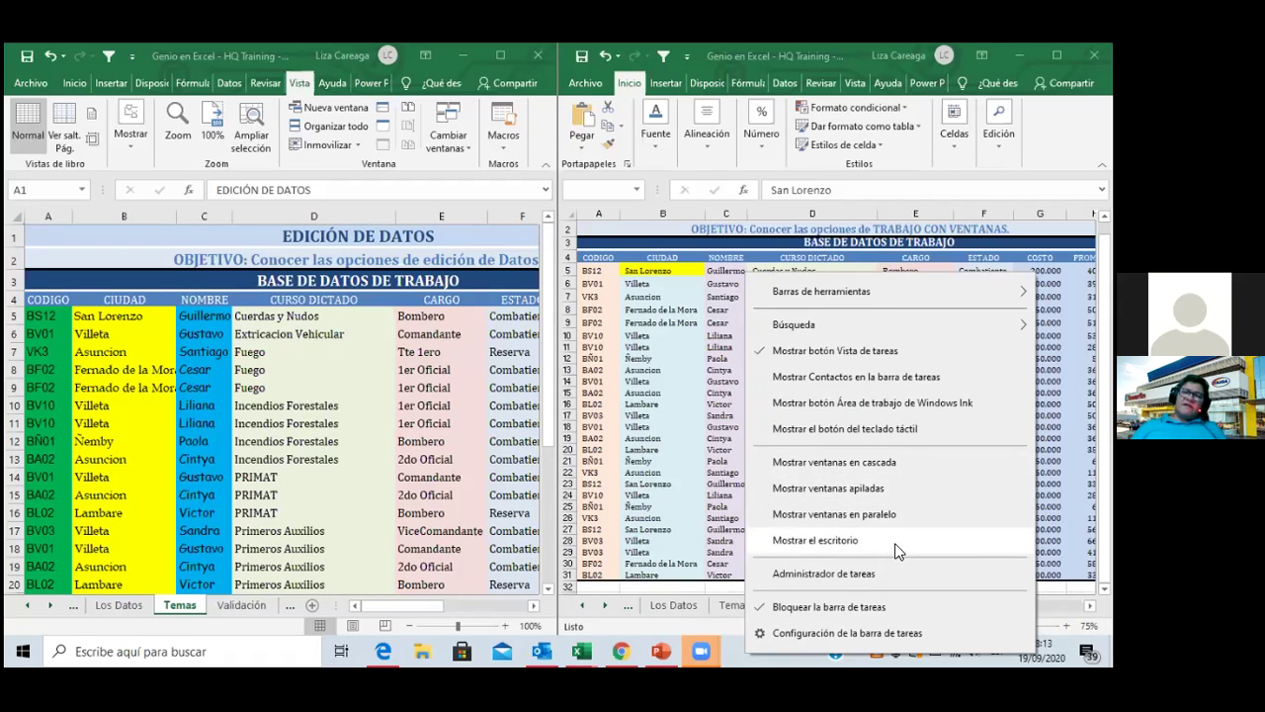
{"action": "left_click", "coordinate": [886, 466]}
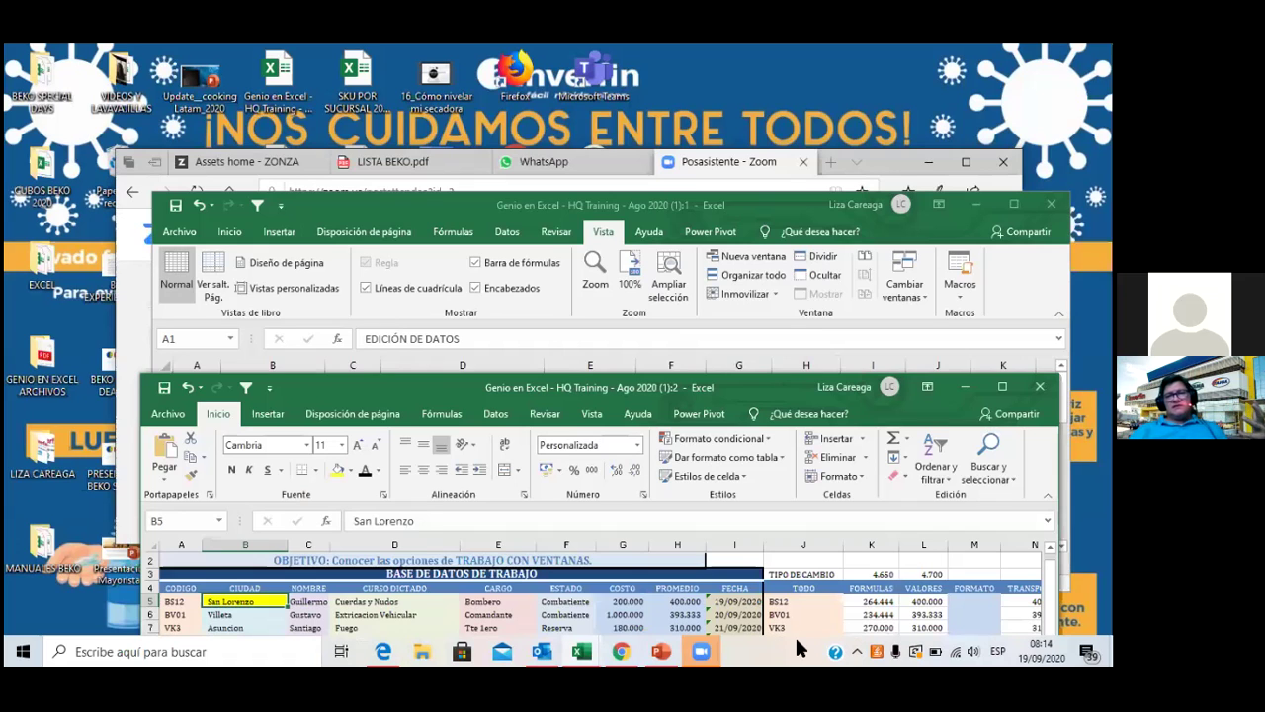
Step: Hide the browser window and bring the Genio (1):1 window with the Temas sheet forward
{"action": "right_click", "coordinate": [744, 638]}
{"action": "key", "text": "Escape"}
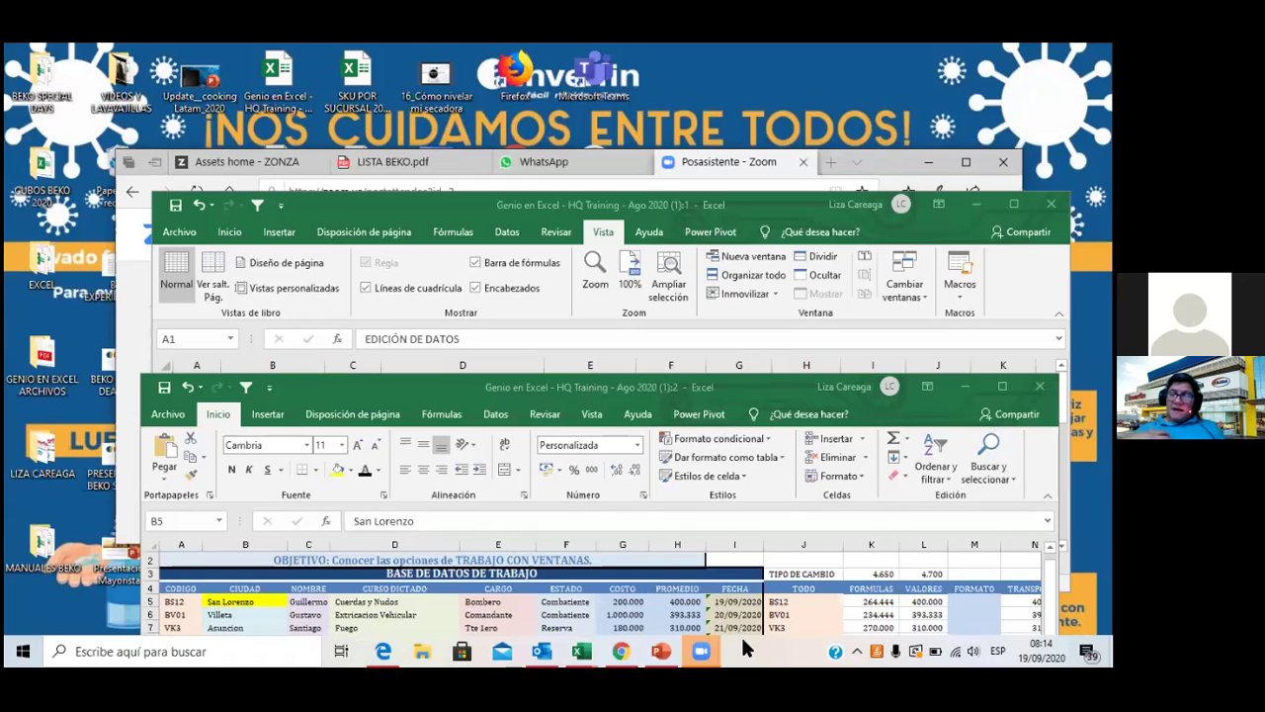
{"action": "mouse_move", "coordinate": [717, 640]}
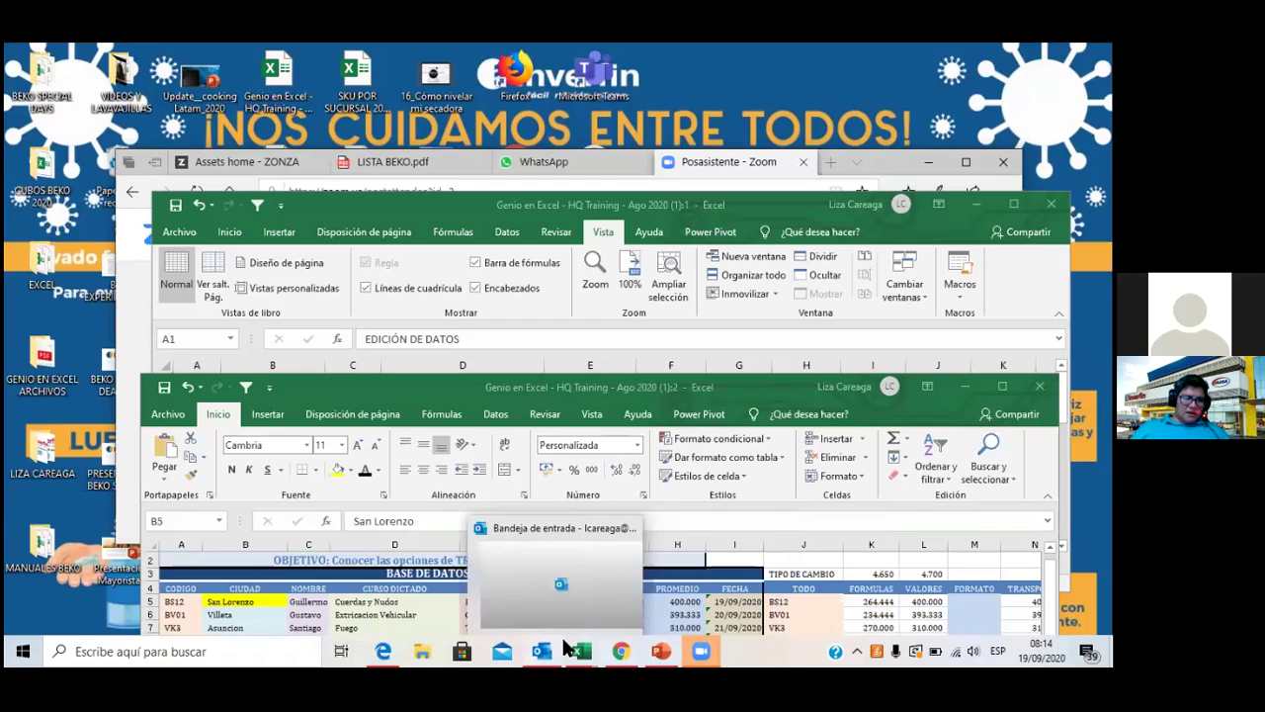
{"action": "mouse_move", "coordinate": [573, 648]}
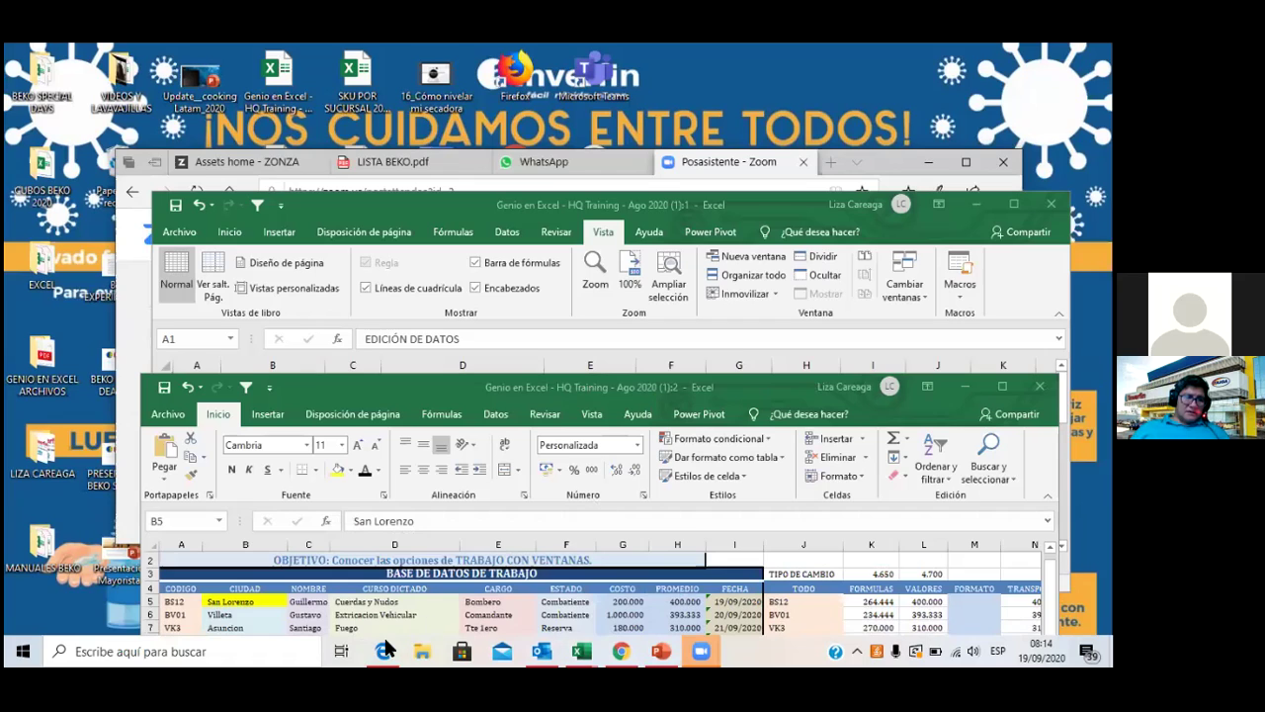
{"action": "mouse_move", "coordinate": [382, 648]}
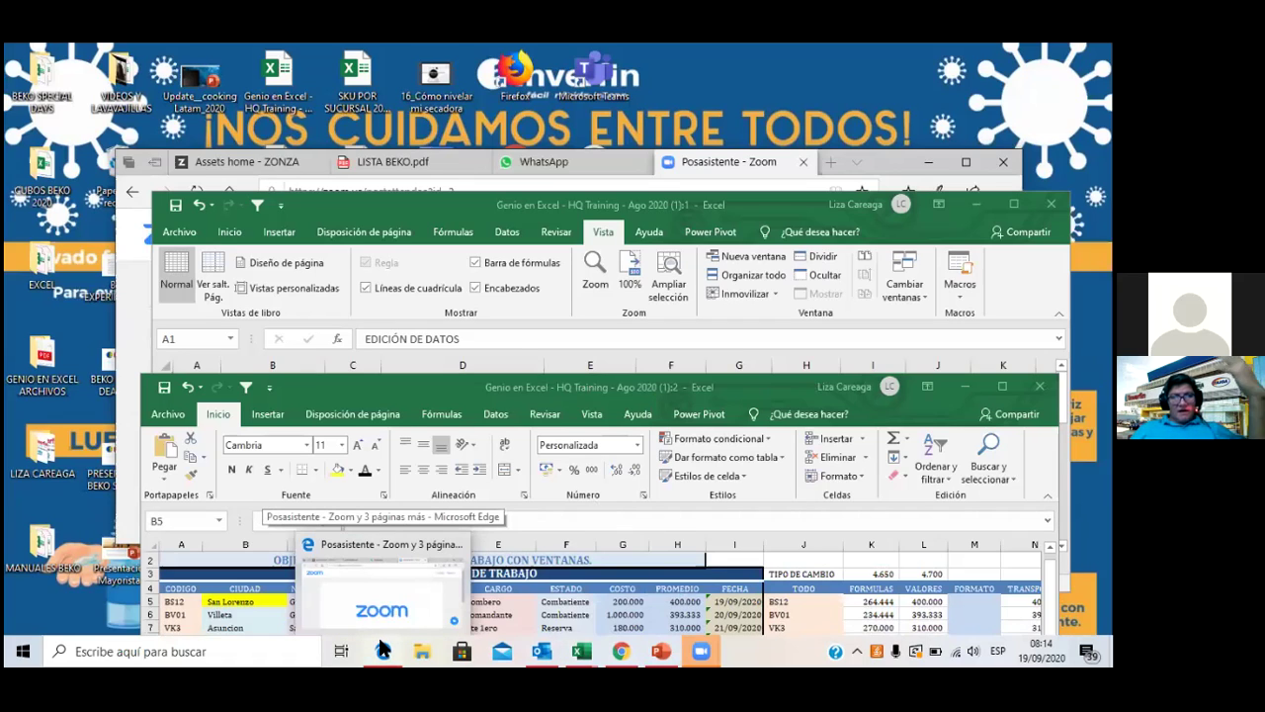
{"action": "left_click", "coordinate": [382, 649]}
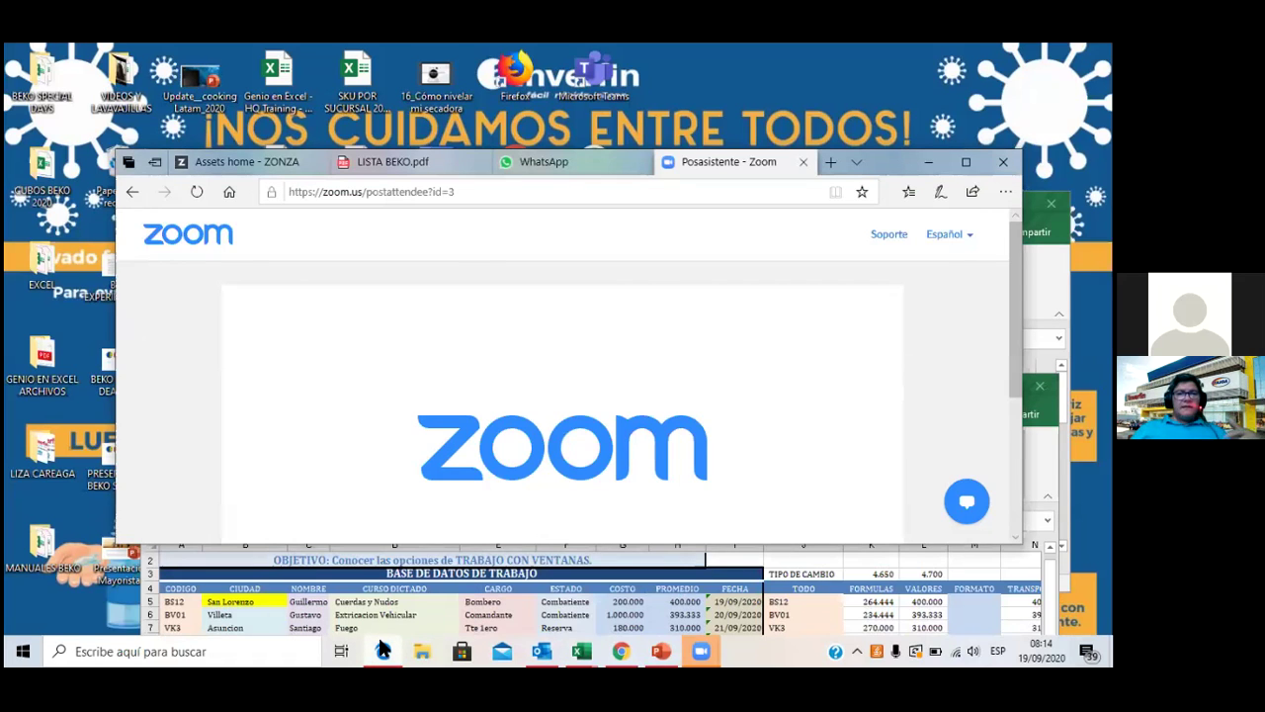
{"action": "left_click", "coordinate": [383, 648]}
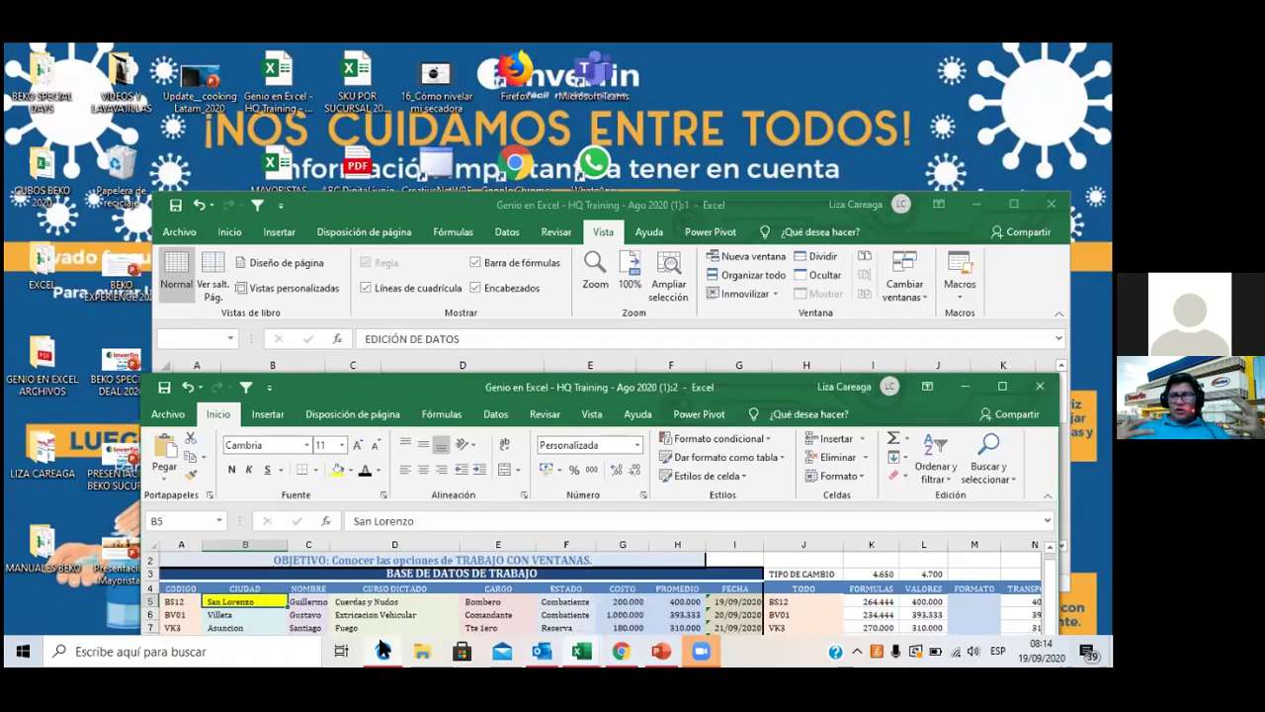
{"action": "left_click", "coordinate": [383, 648]}
{"action": "left_click", "coordinate": [383, 648]}
{"action": "left_click", "coordinate": [758, 259]}
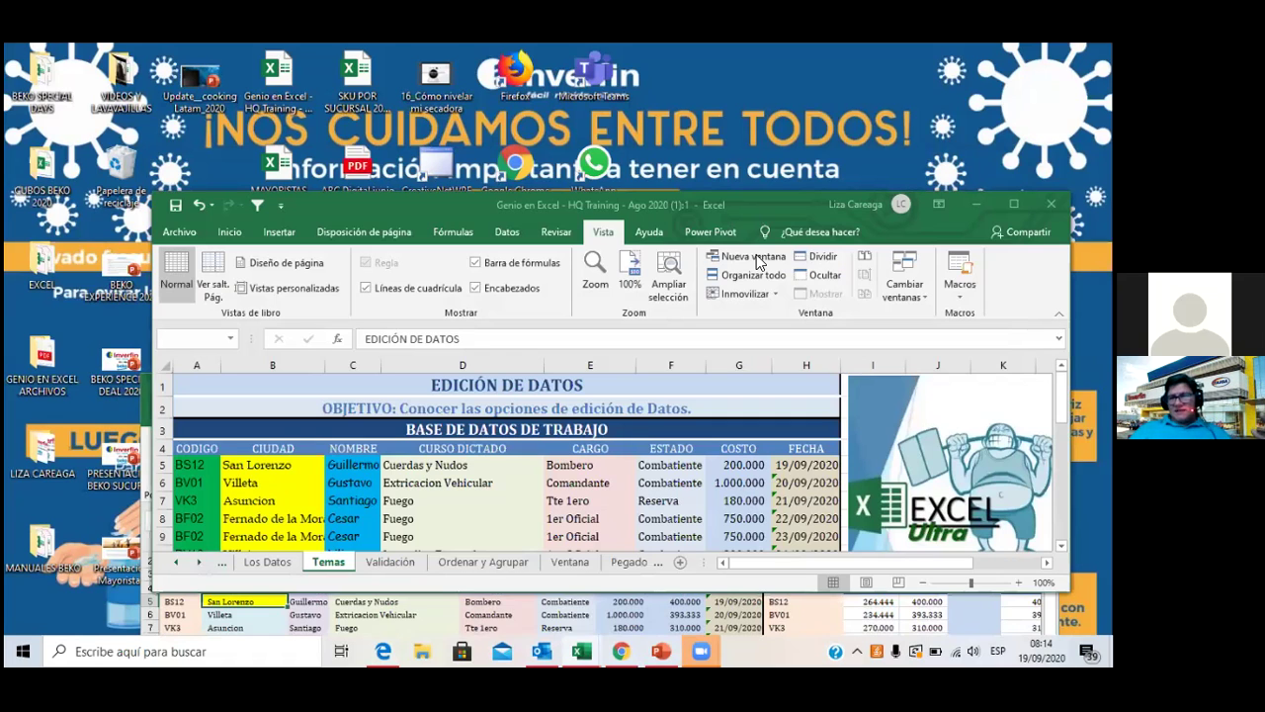
{"action": "left_click", "coordinate": [756, 257]}
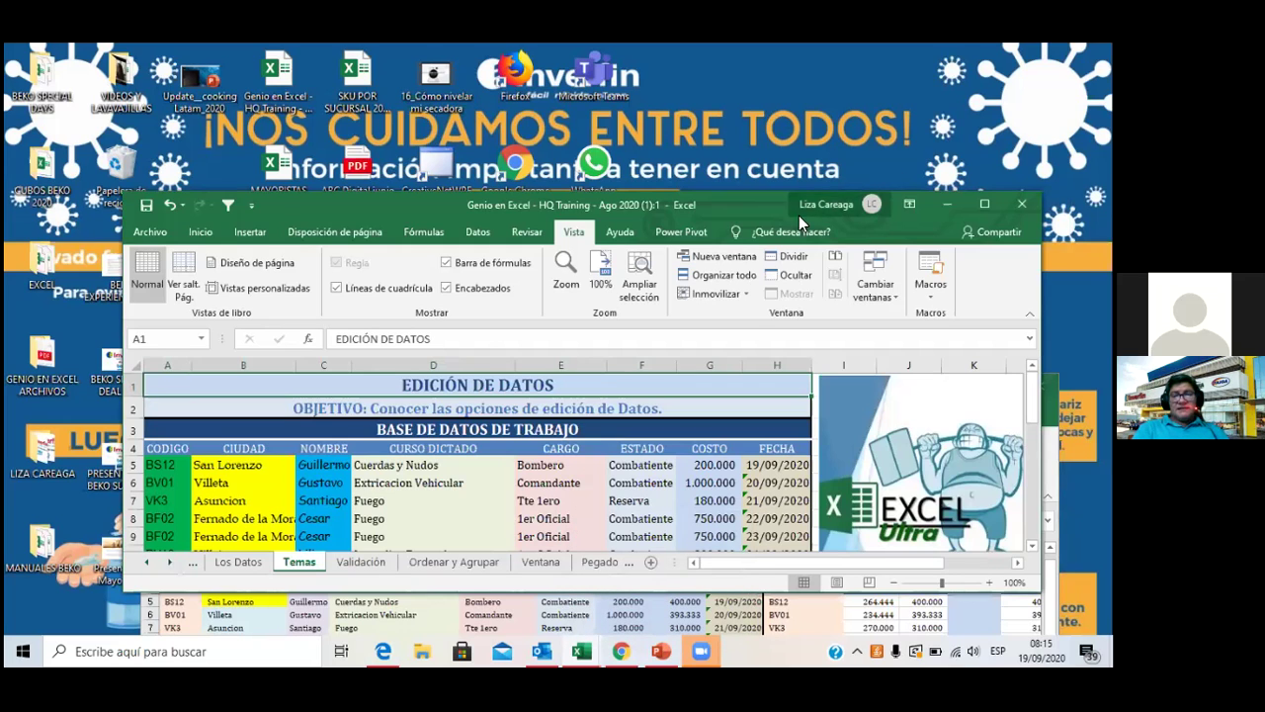
Step: Switch to the Outlook inbox and cascade it with both Genio en Excel windows
{"action": "left_click", "coordinate": [550, 645]}
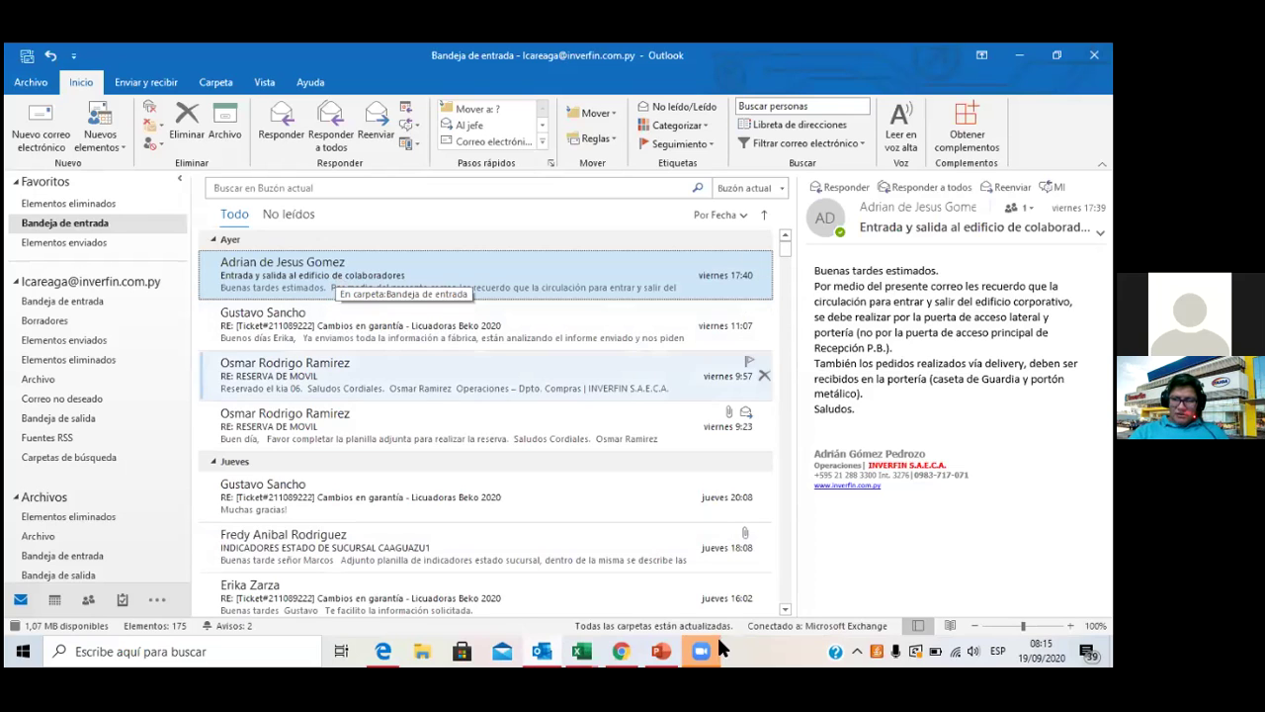
{"action": "left_click", "coordinate": [587, 648]}
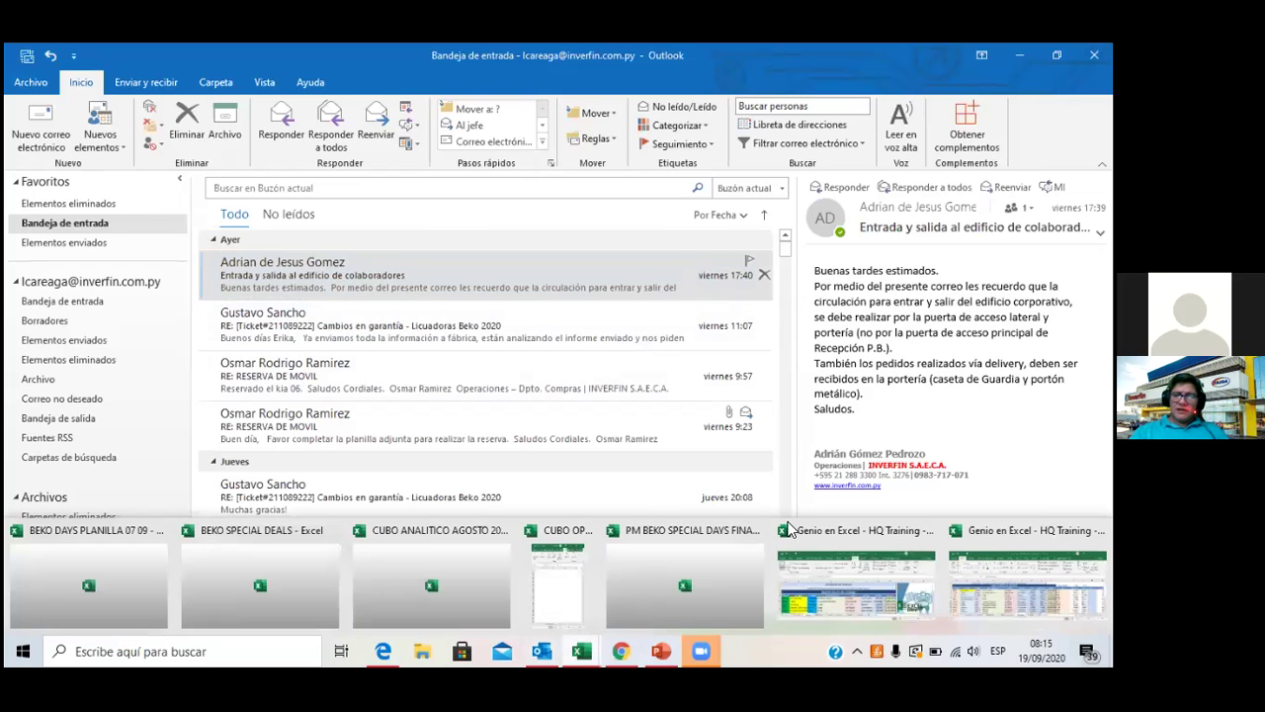
{"action": "right_click", "coordinate": [731, 635]}
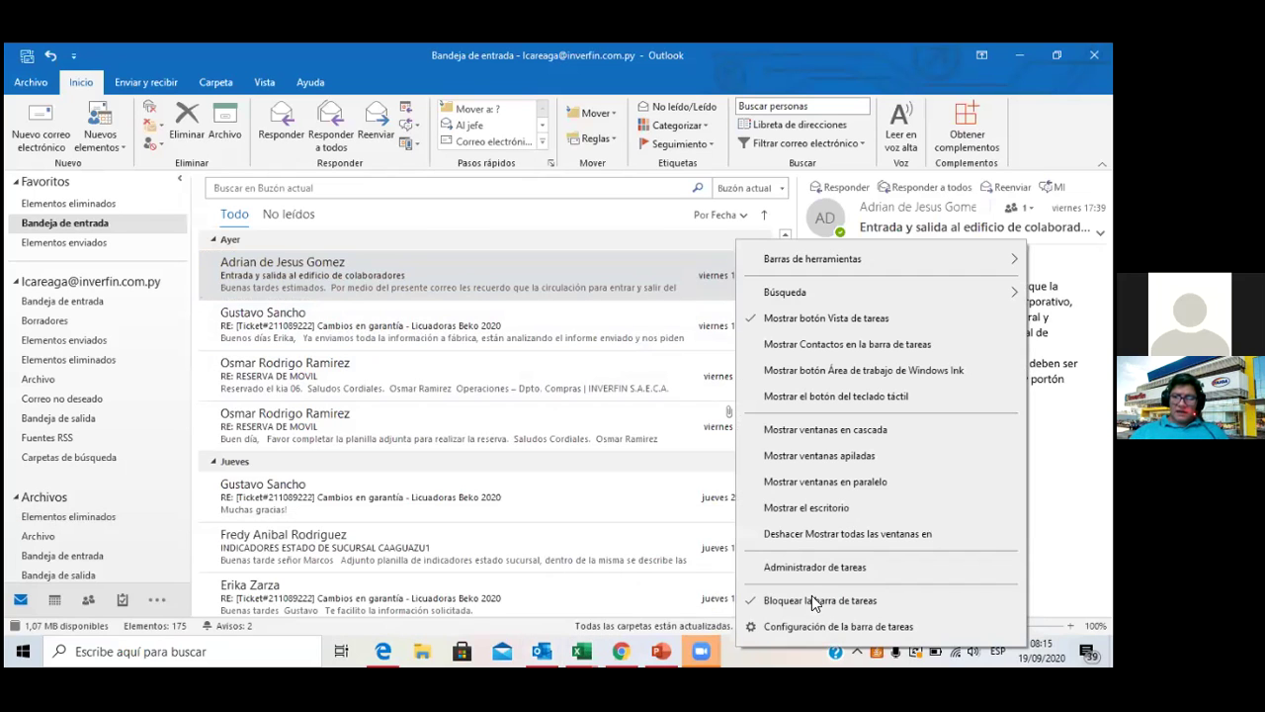
{"action": "left_click", "coordinate": [862, 431]}
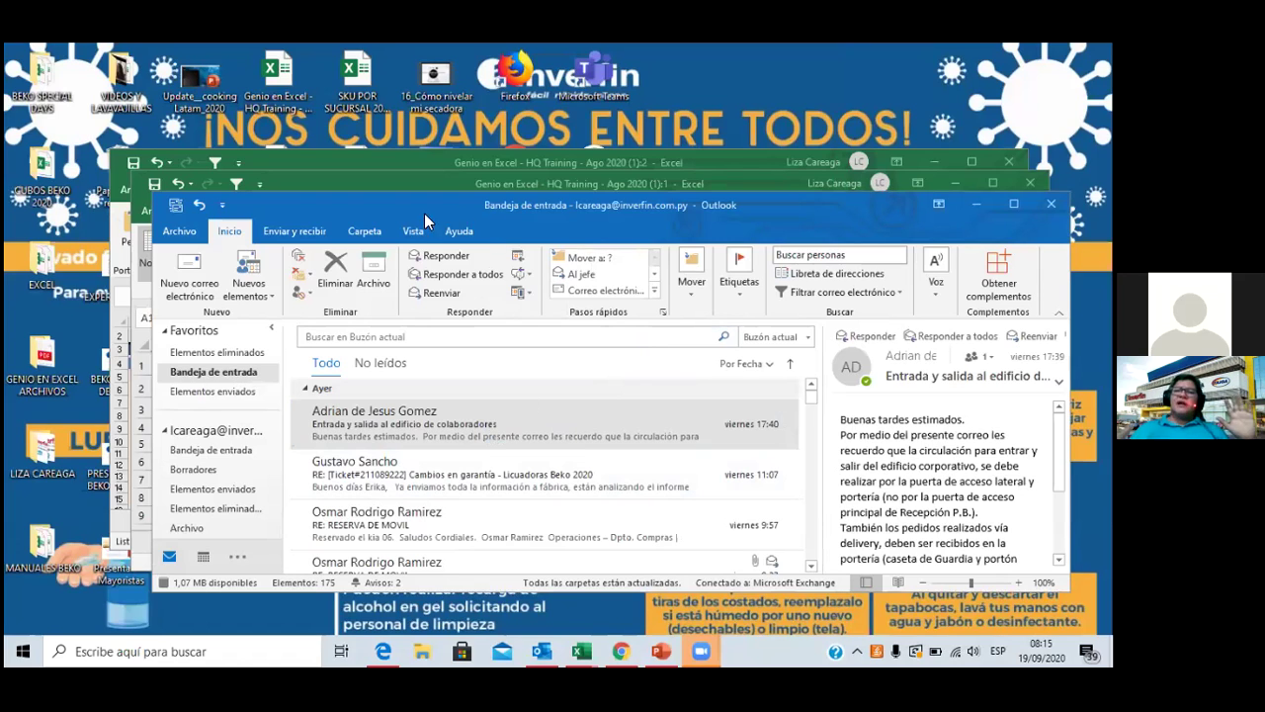
Step: Reposition the Outlook and (1):1 windows, then stack all windows with Mostrar ventanas apiladas
{"action": "left_click_drag", "start_coordinate": [424, 213], "coordinate": [414, 335]}
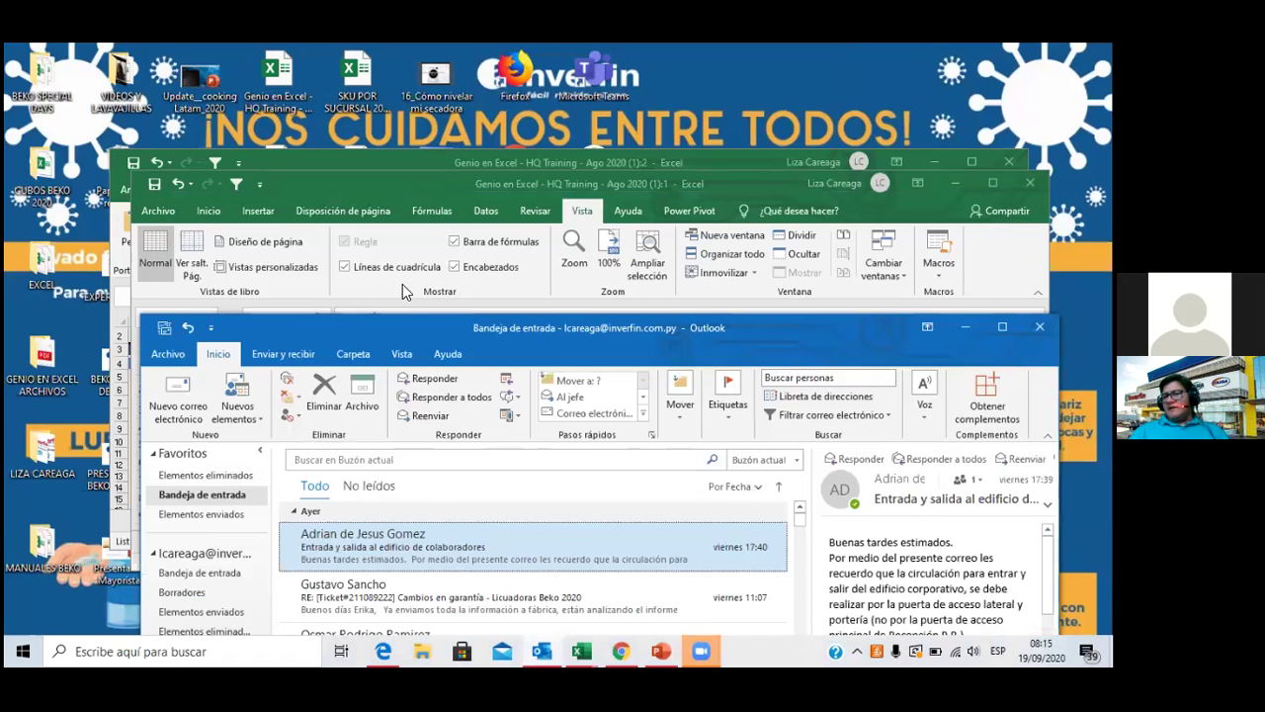
{"action": "left_click_drag", "start_coordinate": [403, 288], "coordinate": [411, 217]}
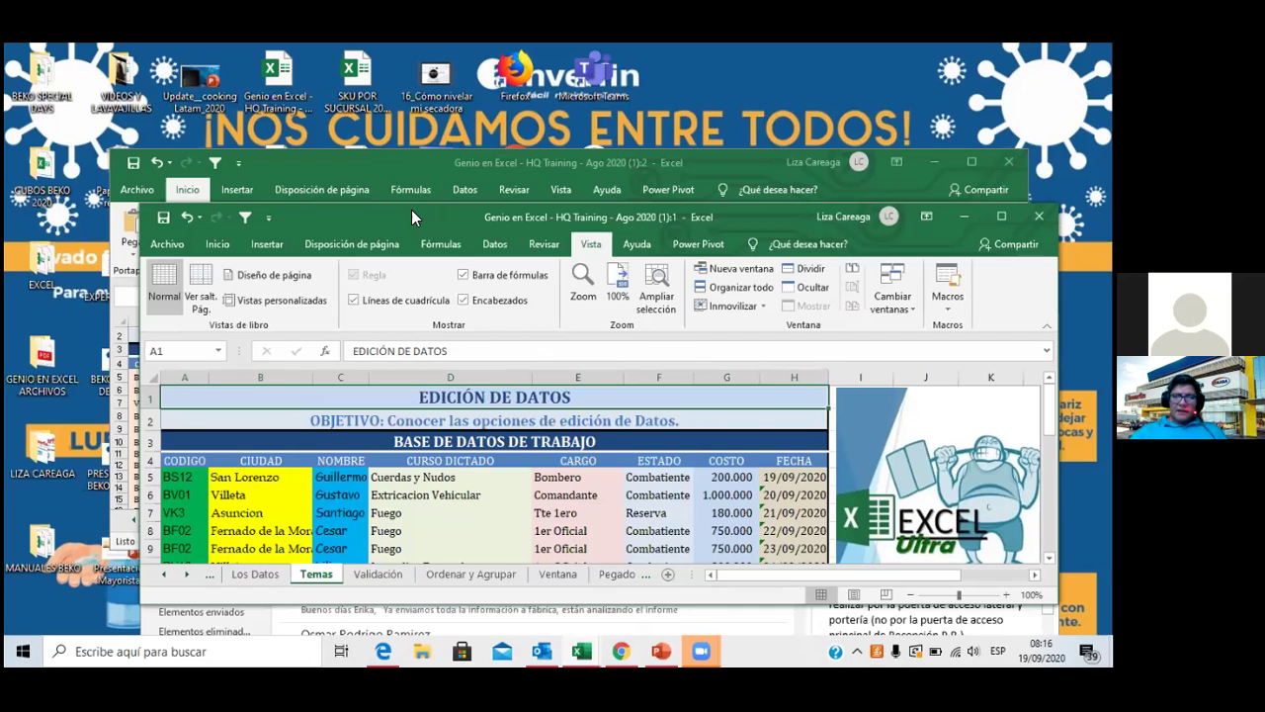
{"action": "right_click", "coordinate": [733, 647]}
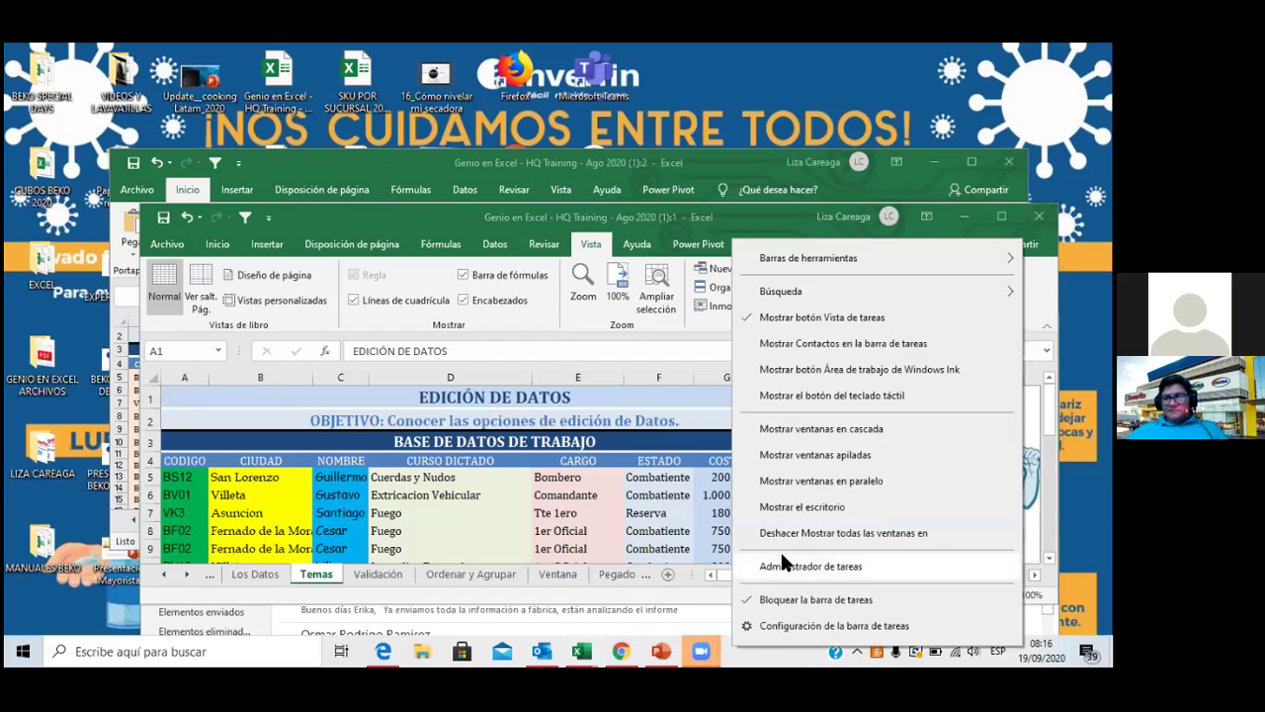
{"action": "left_click", "coordinate": [869, 455]}
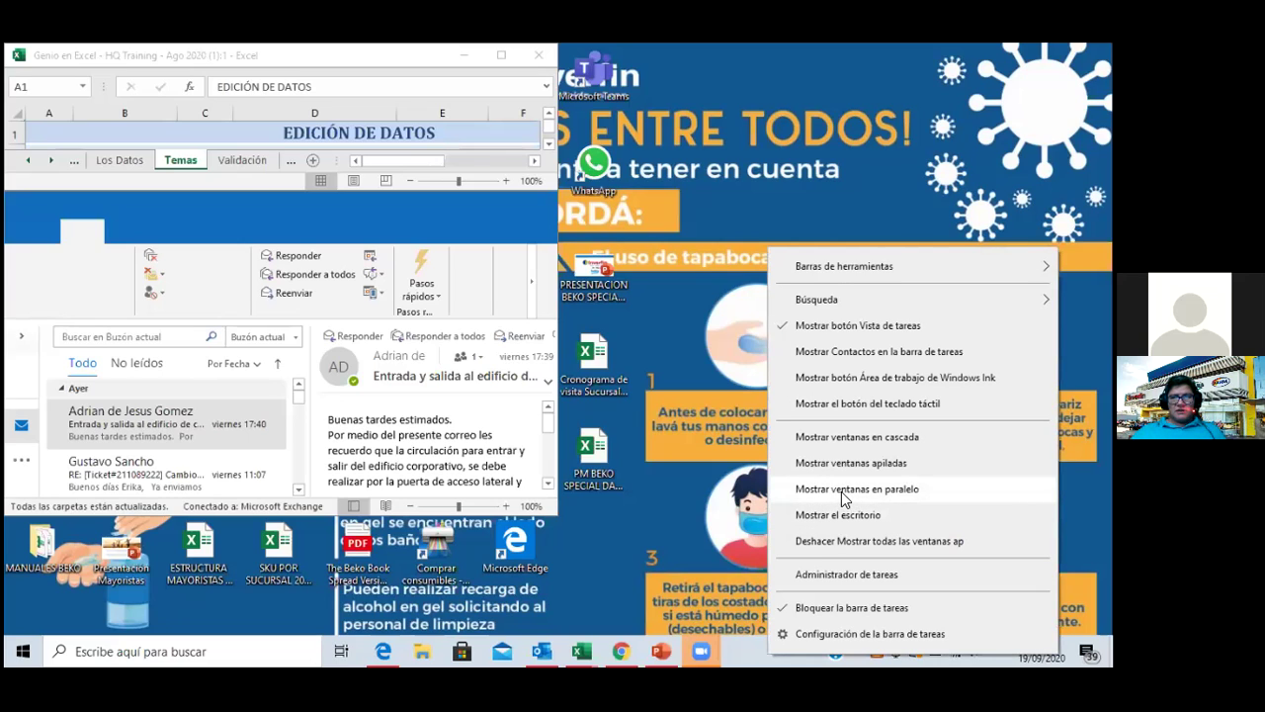
Step: Place all open windows side by side and activate the Genio (1):2 window
{"action": "left_click", "coordinate": [842, 493]}
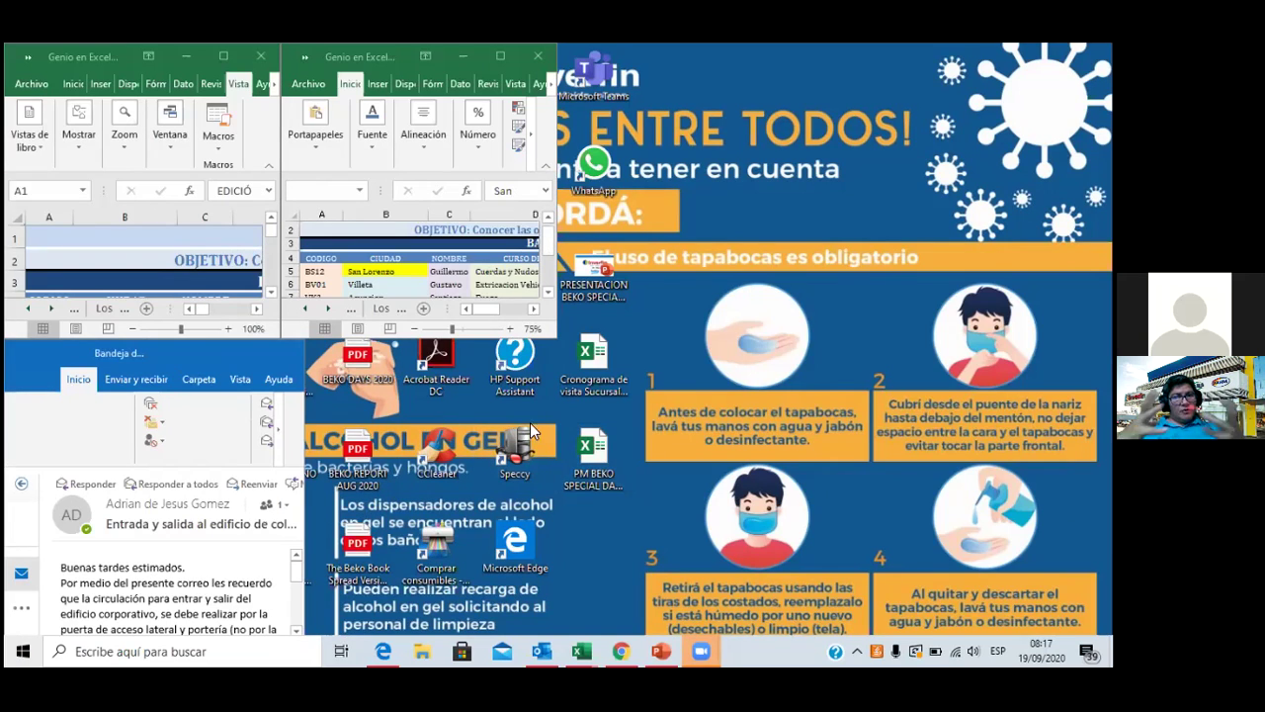
{"action": "left_click", "coordinate": [202, 416]}
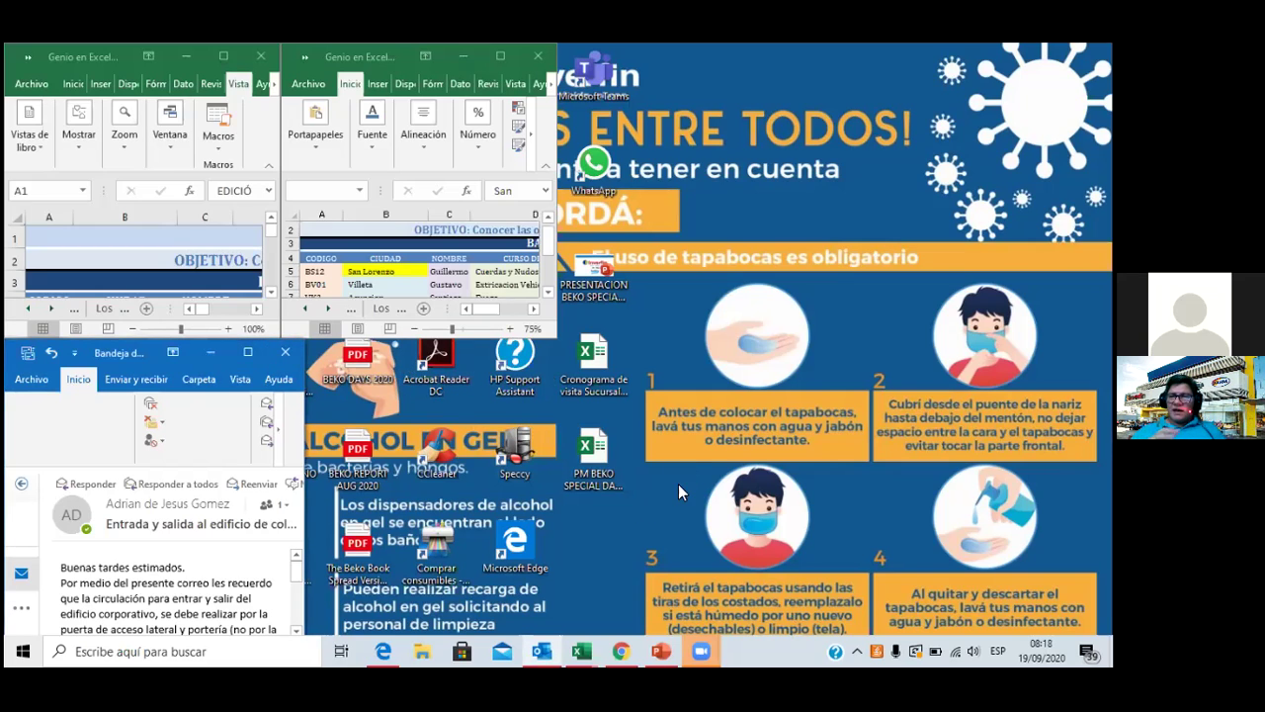
{"action": "left_click", "coordinate": [499, 56]}
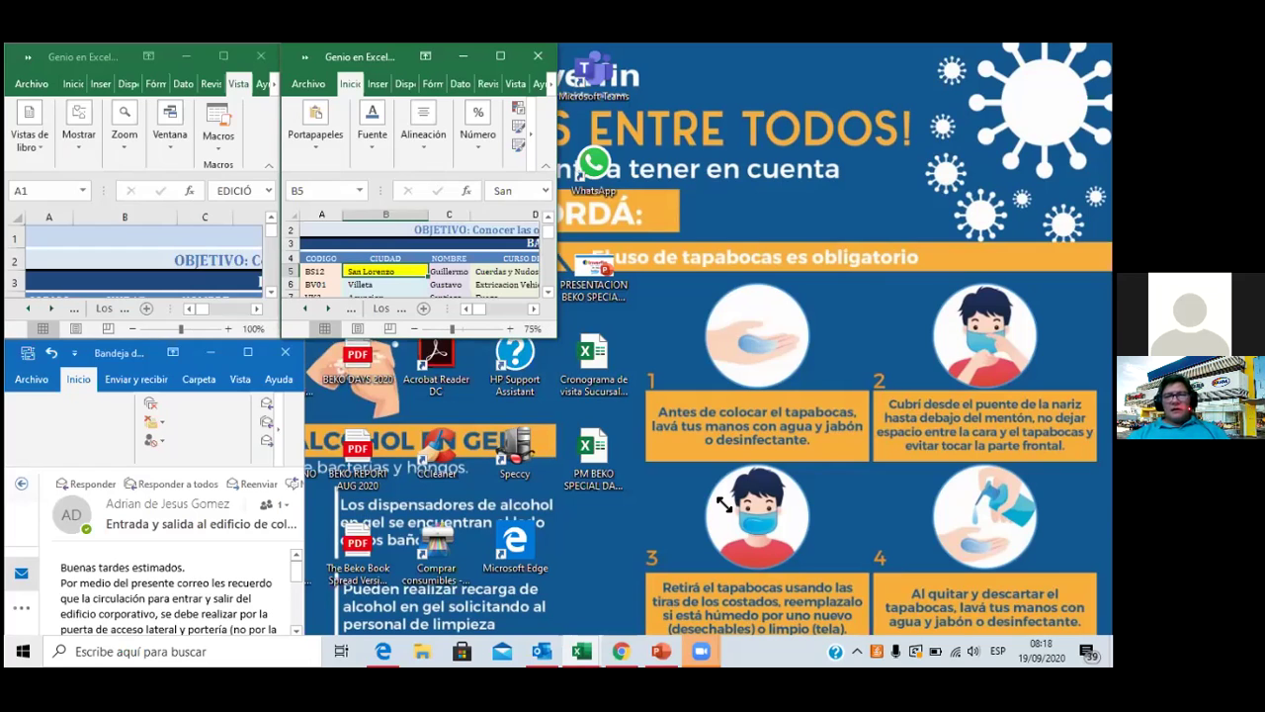
Step: Resize the (1):2 Ventana window by its edges, then maximize it to fill the screen
{"action": "left_click_drag", "start_coordinate": [725, 504], "coordinate": [726, 505]}
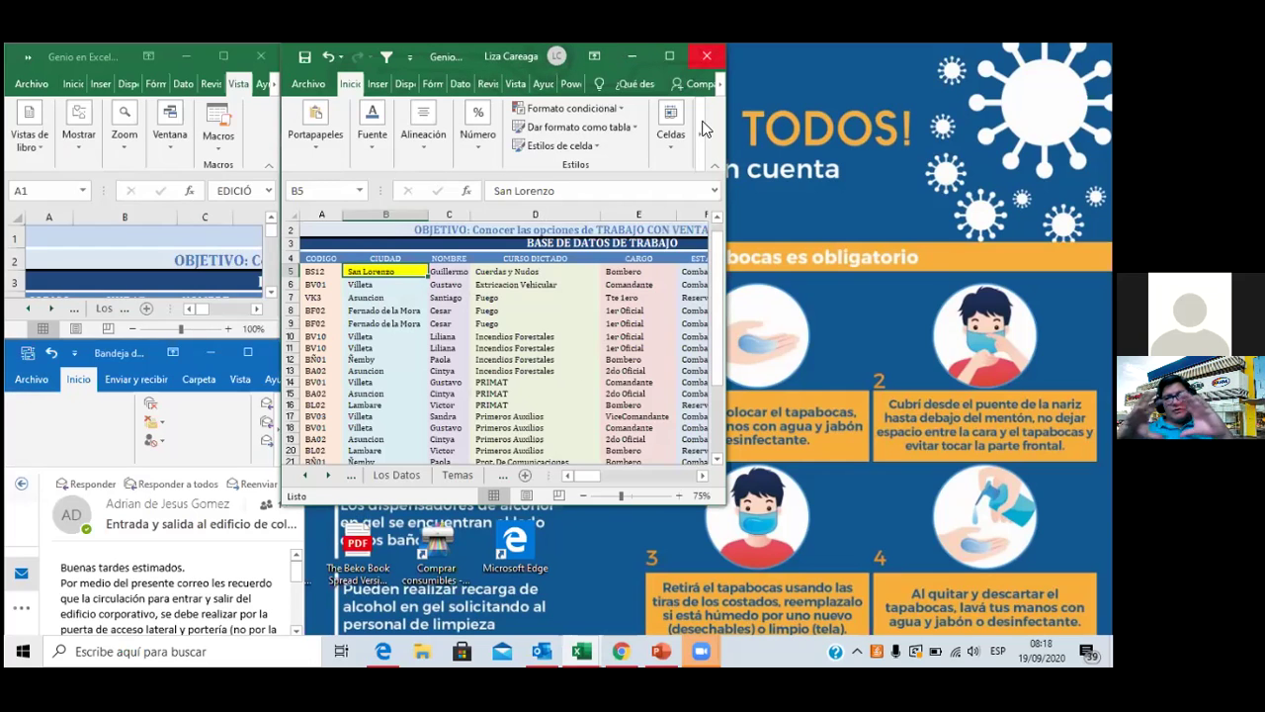
{"action": "left_click_drag", "start_coordinate": [733, 214], "coordinate": [889, 227]}
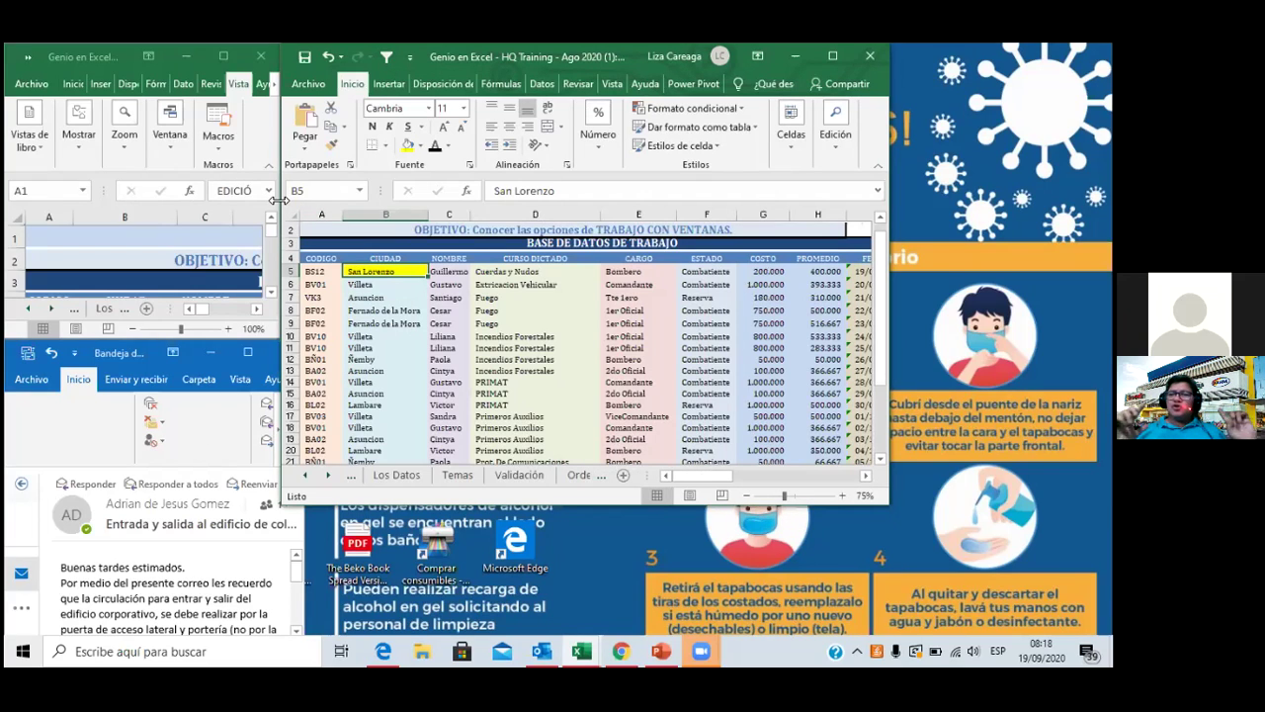
{"action": "left_click_drag", "start_coordinate": [279, 199], "coordinate": [388, 199]}
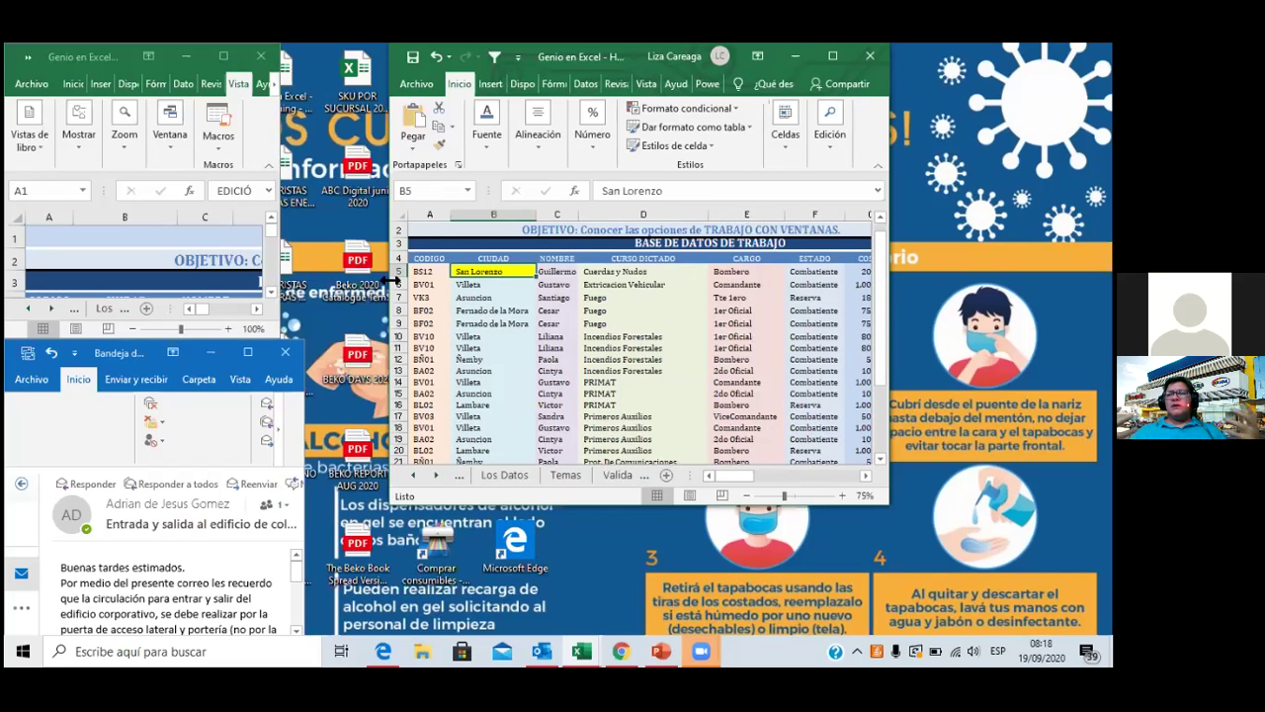
{"action": "left_click_drag", "start_coordinate": [392, 283], "coordinate": [305, 283]}
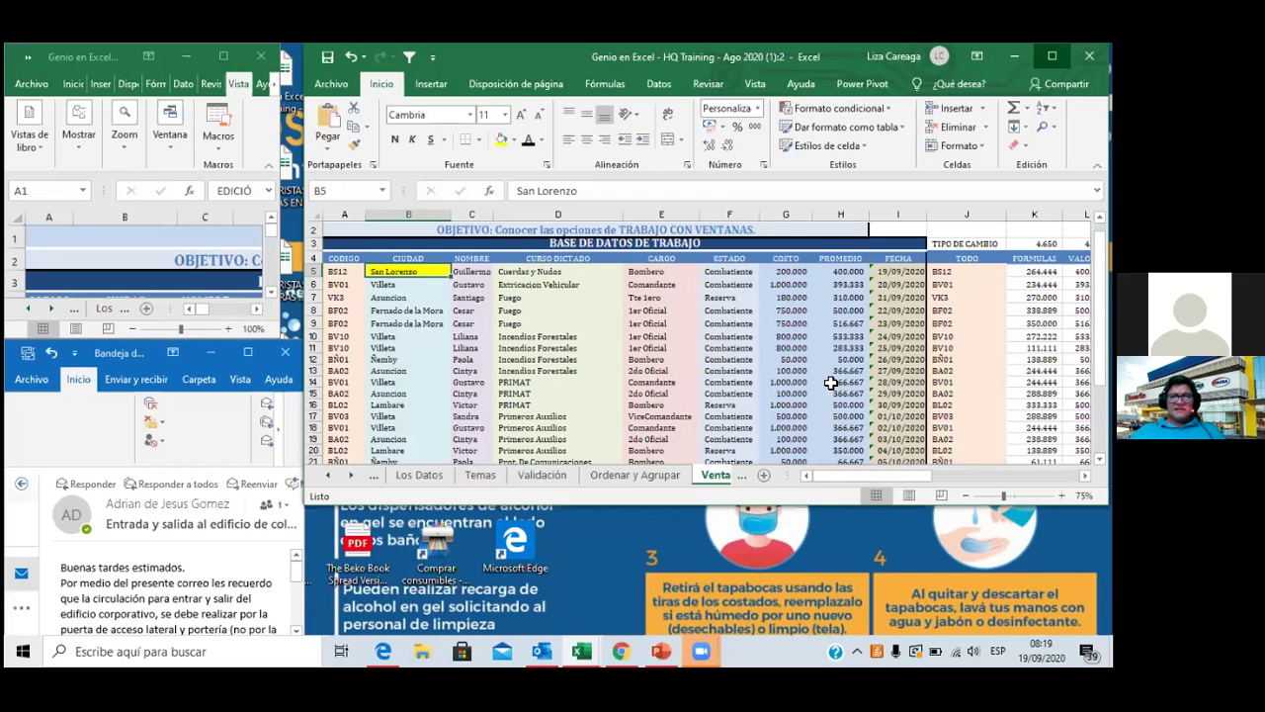
{"action": "key", "text": "super+Up"}
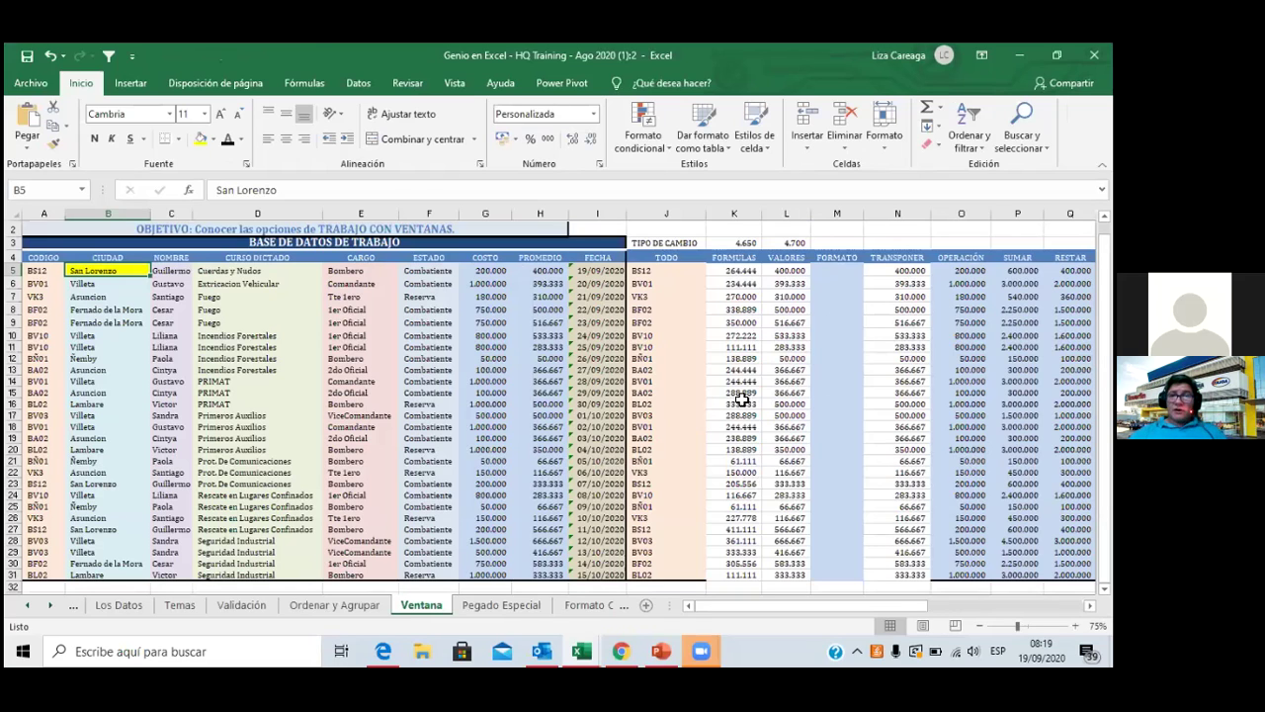
{"action": "right_click", "coordinate": [747, 643]}
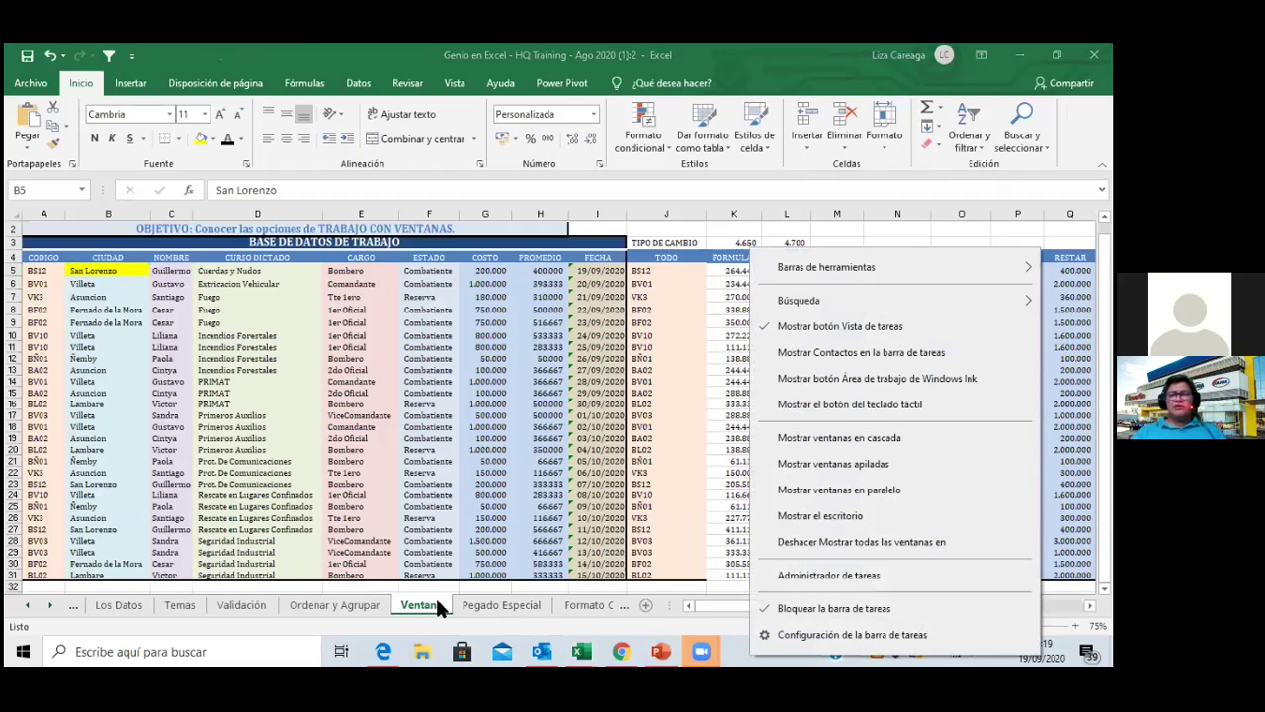
{"action": "left_click", "coordinate": [435, 595]}
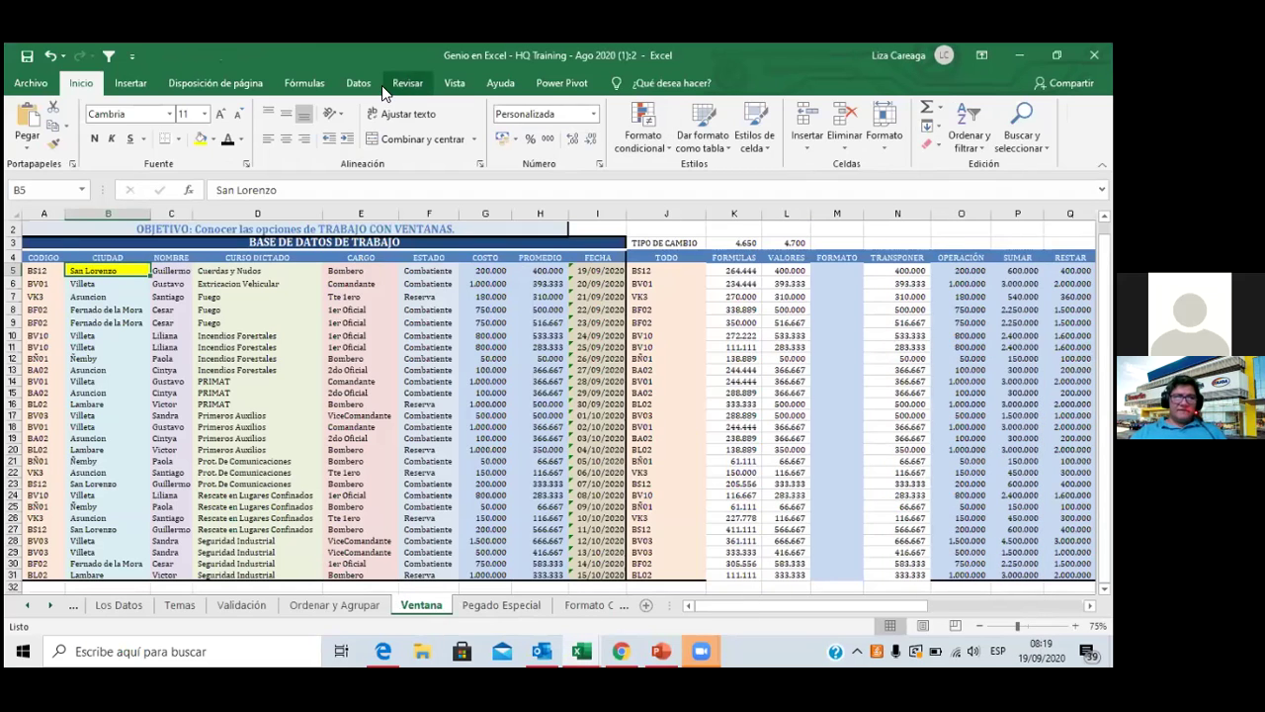
{"action": "left_click", "coordinate": [454, 83]}
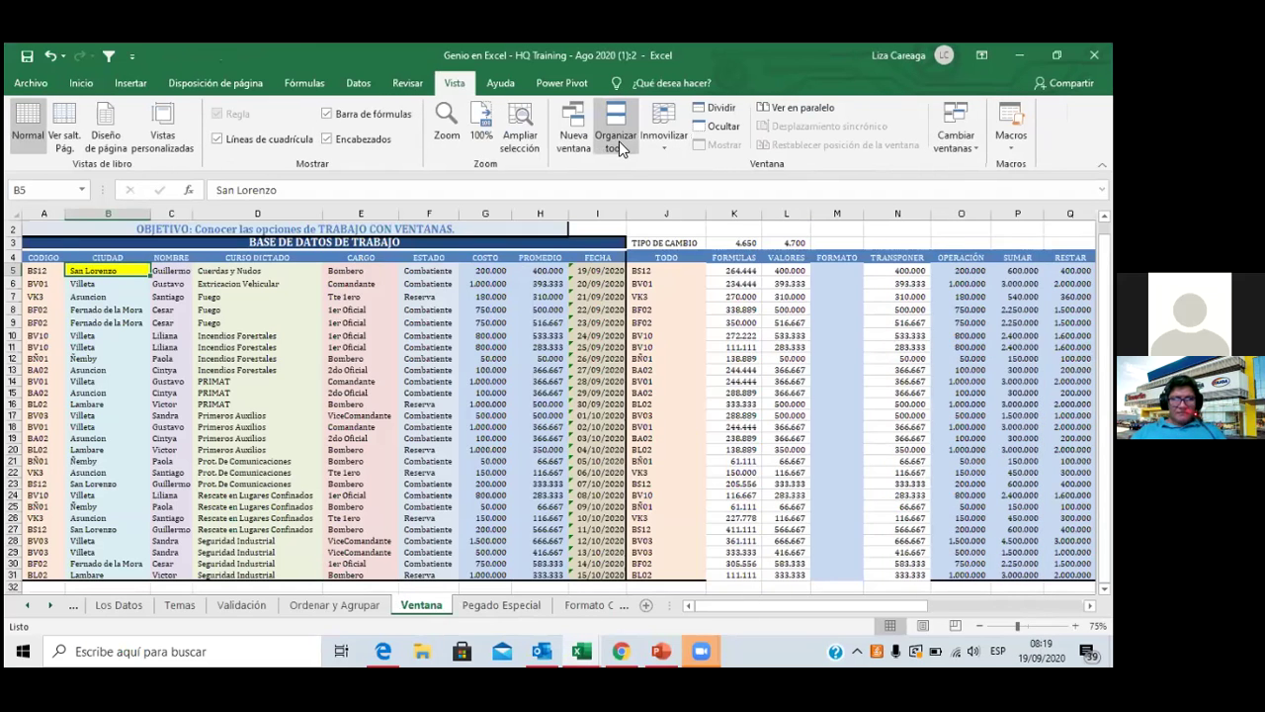
Step: Choose Cascade instead of Tiled in the Organizar todo dialog and apply it
{"action": "left_click", "coordinate": [619, 141]}
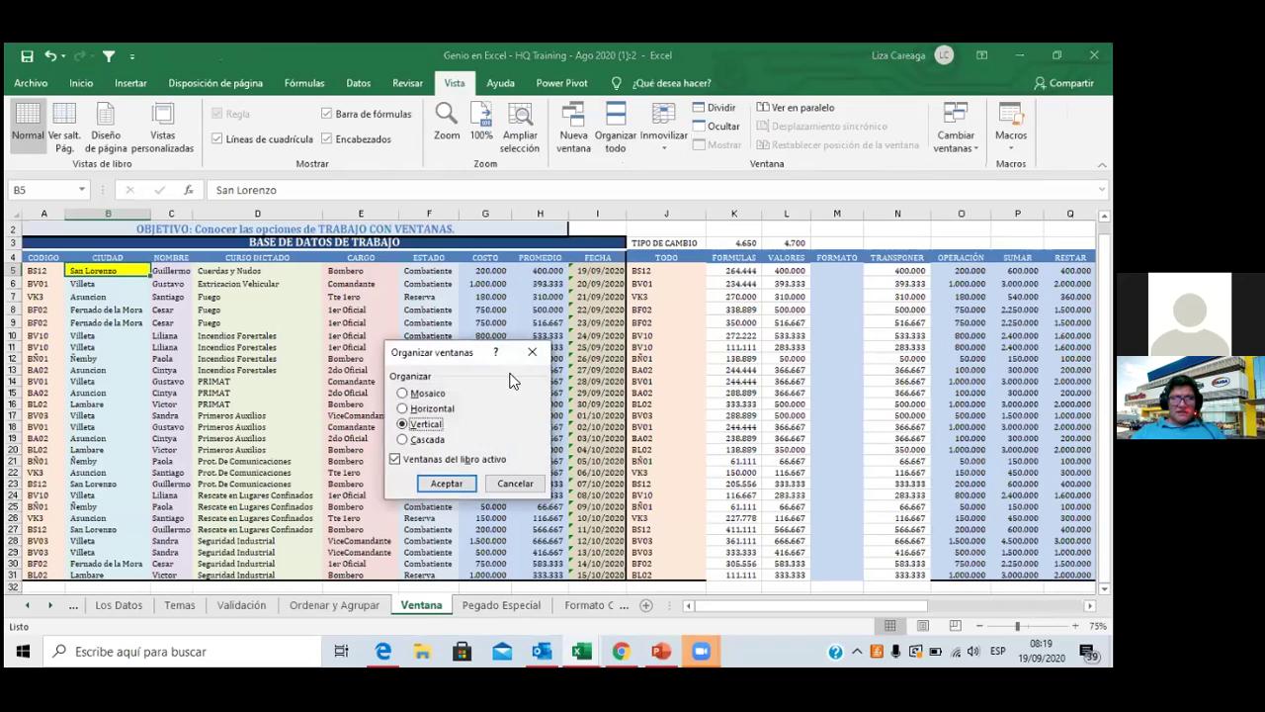
{"action": "left_click", "coordinate": [403, 393]}
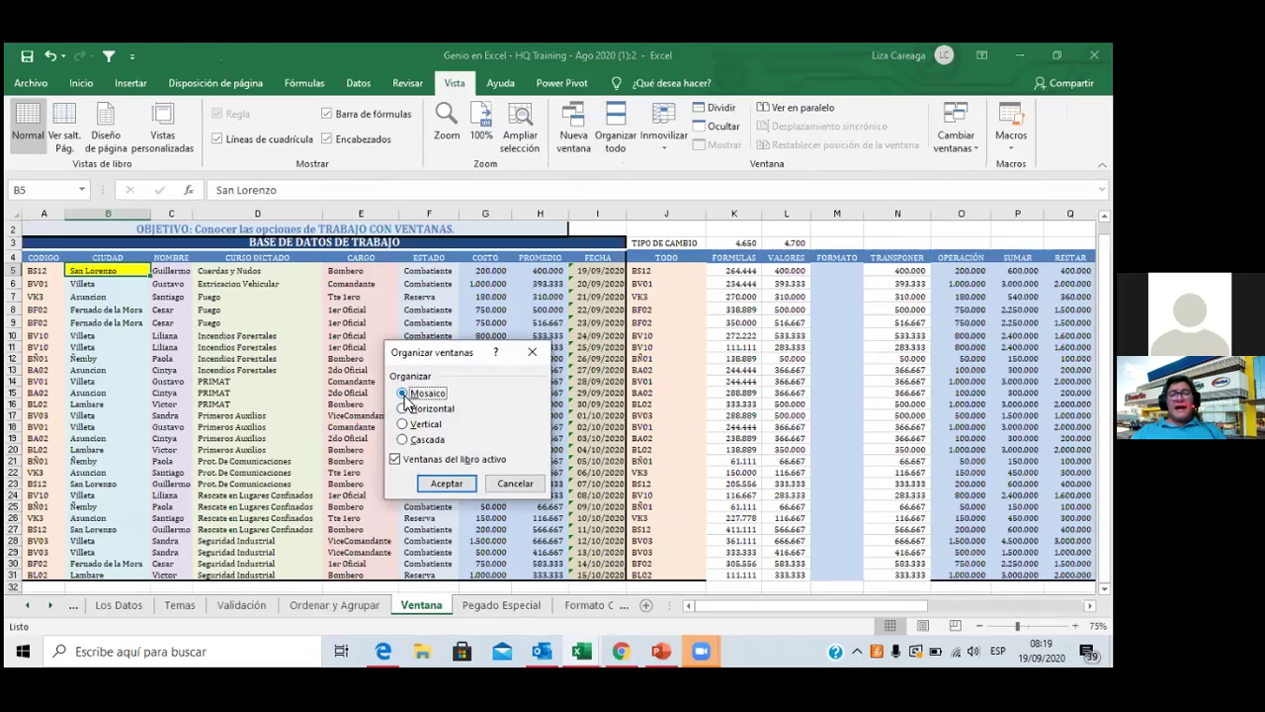
{"action": "left_click", "coordinate": [401, 441]}
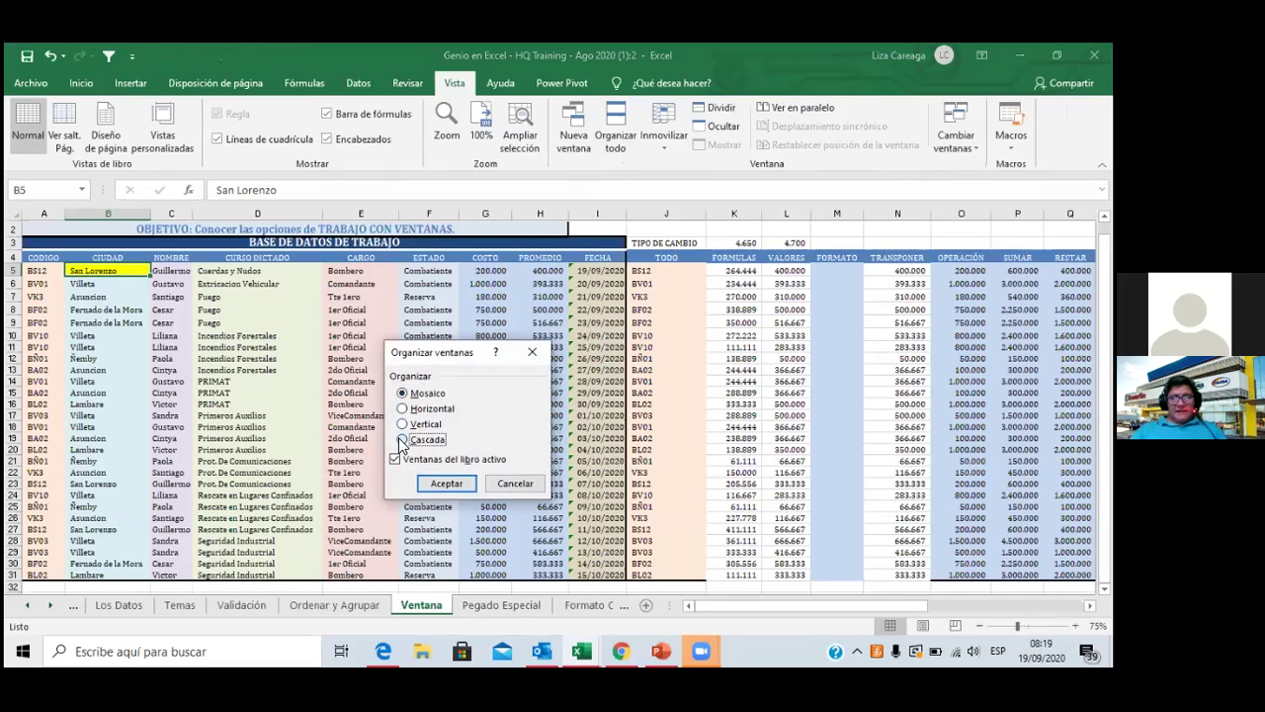
{"action": "left_click", "coordinate": [402, 441]}
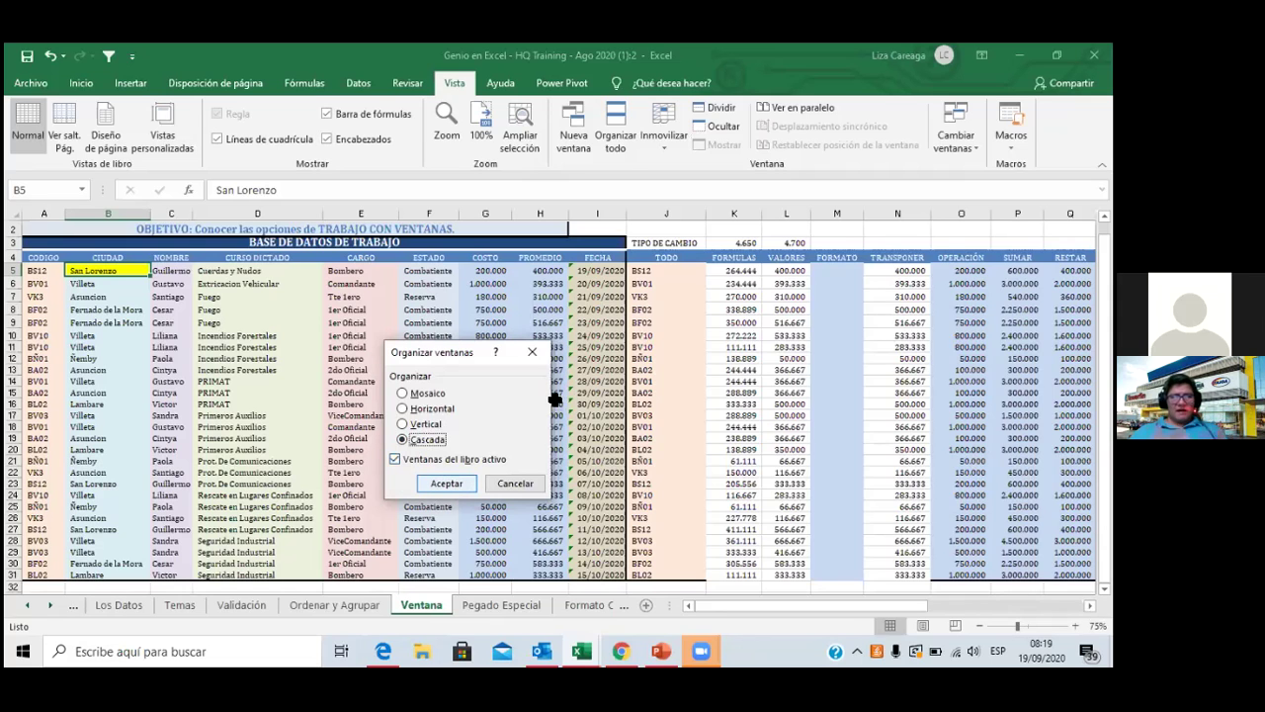
{"action": "key", "text": "Return"}
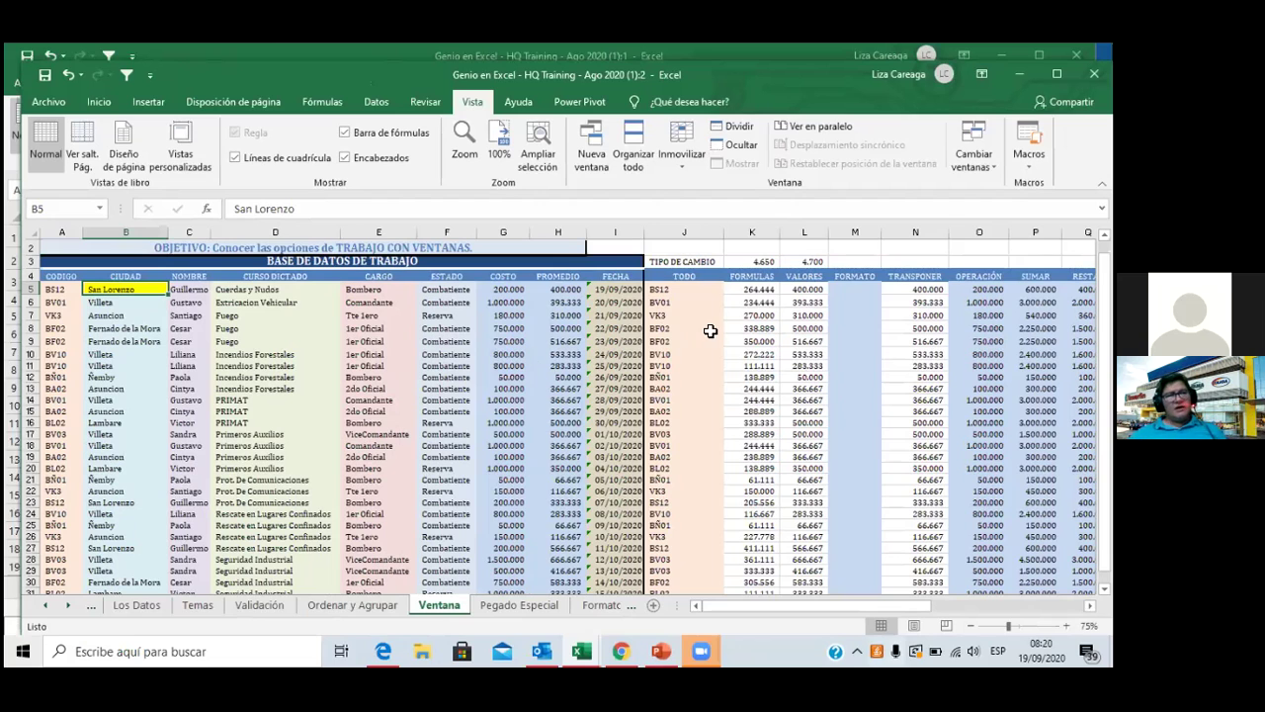
Step: Reconfirm the Cascade arrangement, then open Comparar en paralelo listing the ':1' Genio window
{"action": "scroll", "coordinate": [707, 343], "scroll_direction": "down", "scroll_amount": 2}
{"action": "scroll", "coordinate": [707, 343], "scroll_direction": "up", "scroll_amount": 2}
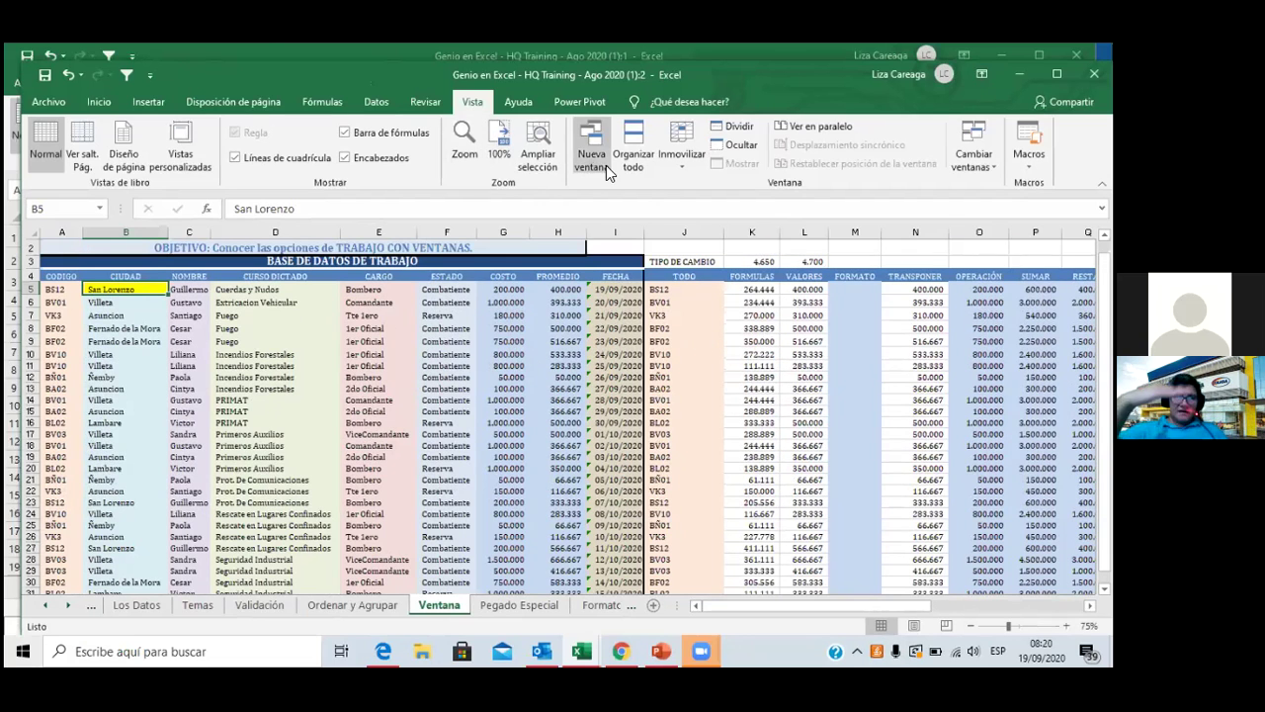
{"action": "left_click", "coordinate": [652, 166]}
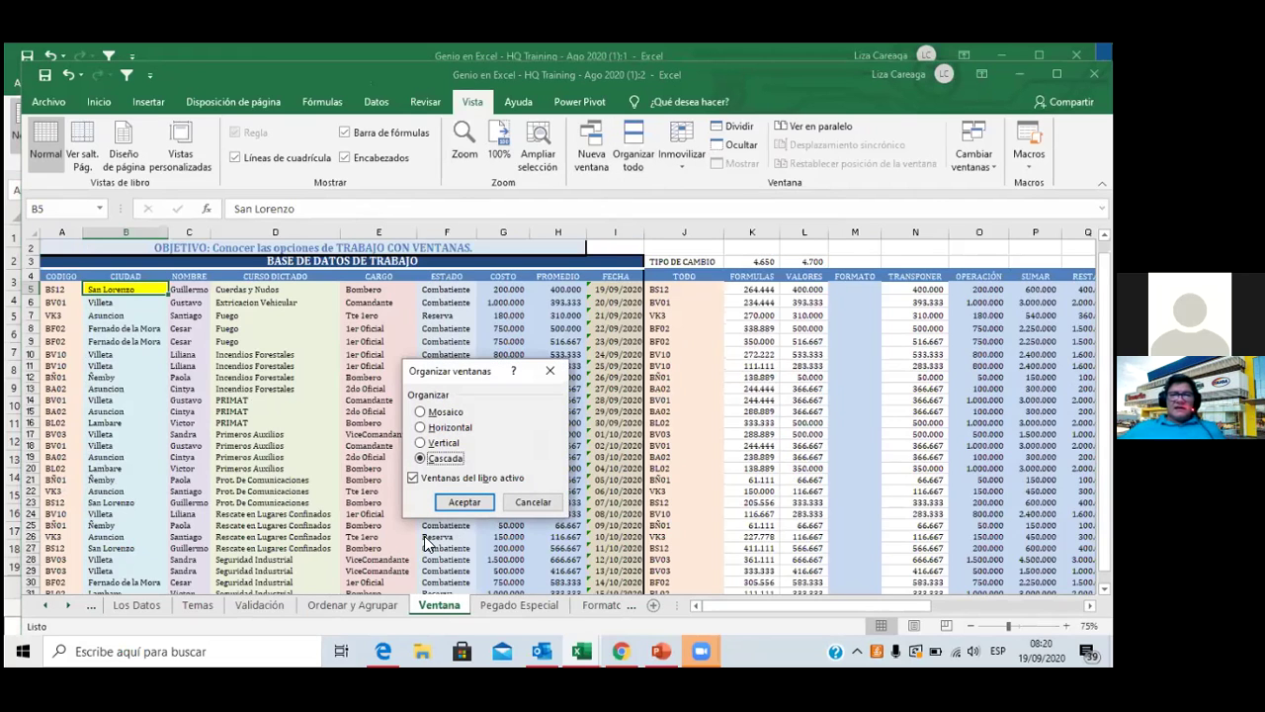
{"action": "left_click", "coordinate": [463, 502]}
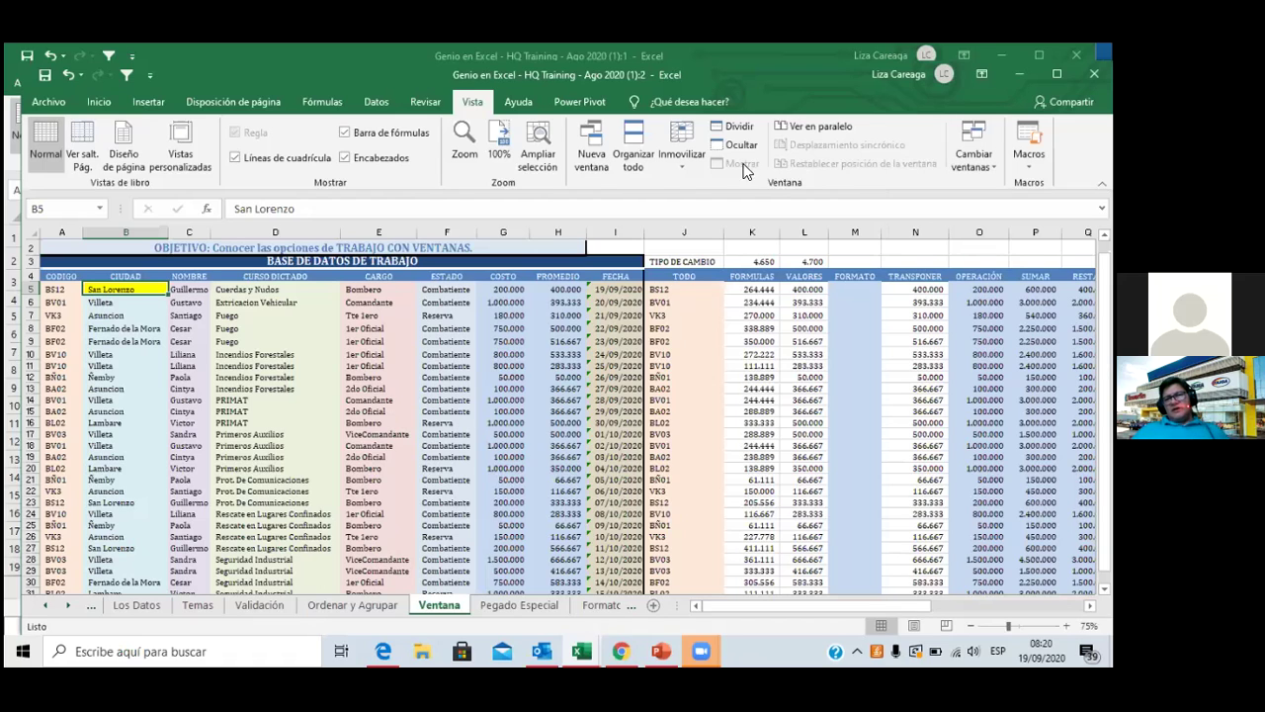
{"action": "left_click", "coordinate": [811, 127]}
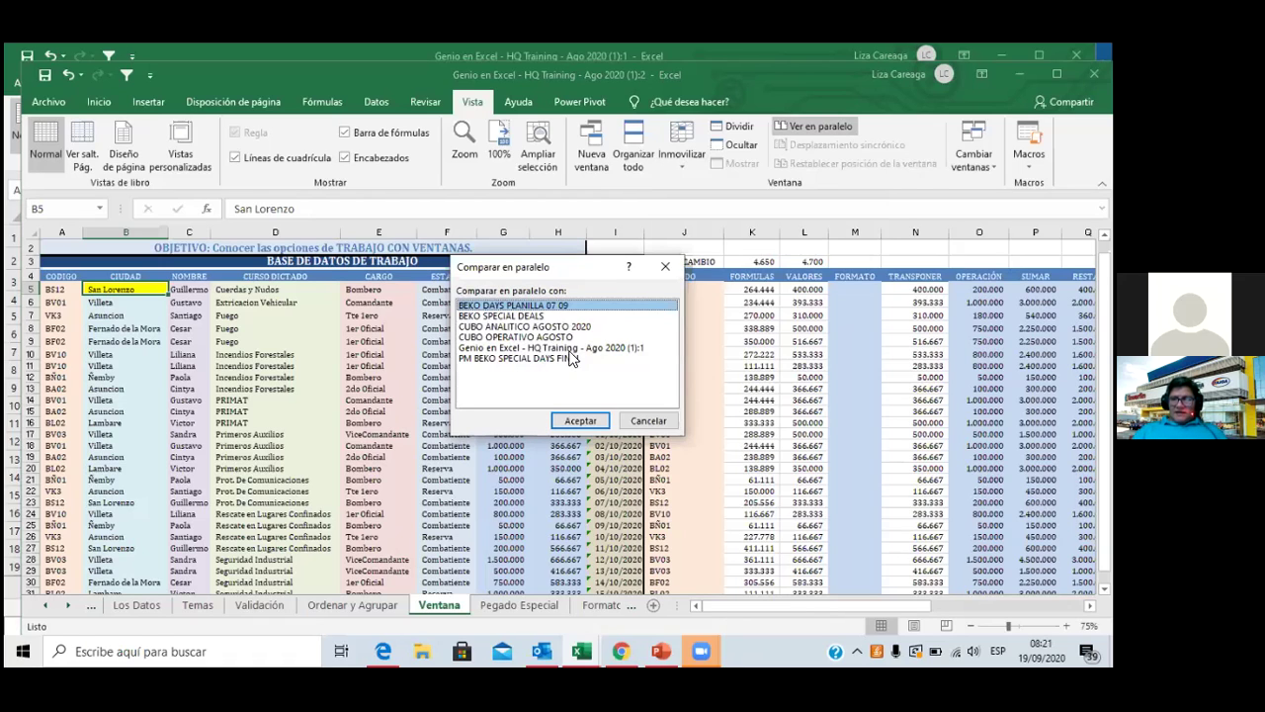
Step: Pick the 'Genio en Excel - HQ Training - Ago 2020 (1):1' window as the side-by-side comparison partner
{"action": "left_click", "coordinate": [573, 348]}
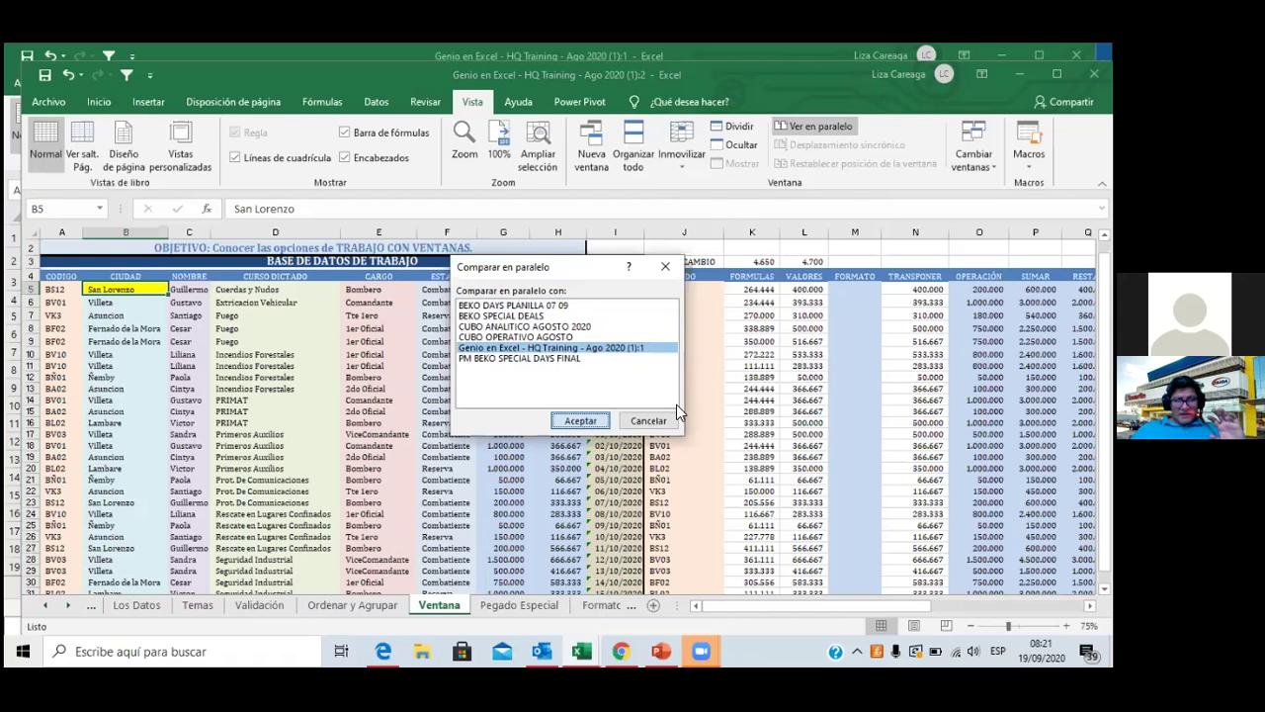
{"action": "key", "text": "Return"}
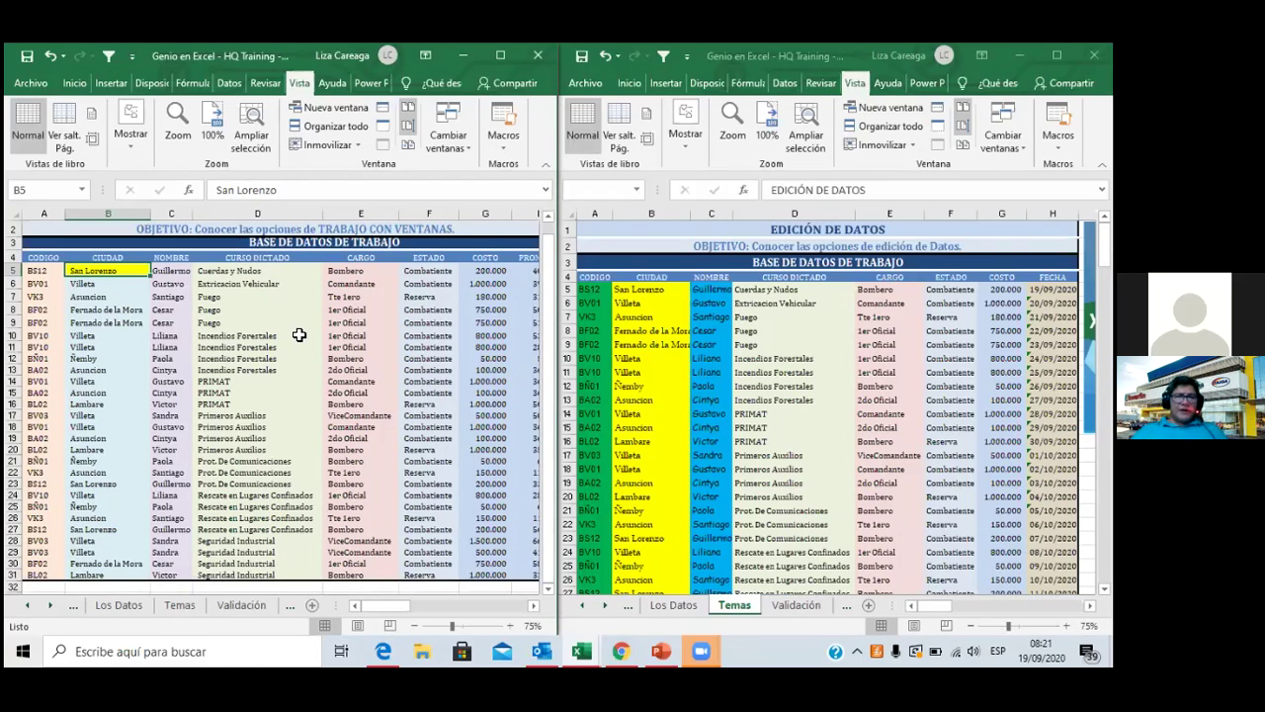
{"action": "scroll", "coordinate": [299, 335], "scroll_direction": "down", "scroll_amount": 2}
{"action": "scroll", "coordinate": [298, 335], "scroll_direction": "up", "scroll_amount": 3}
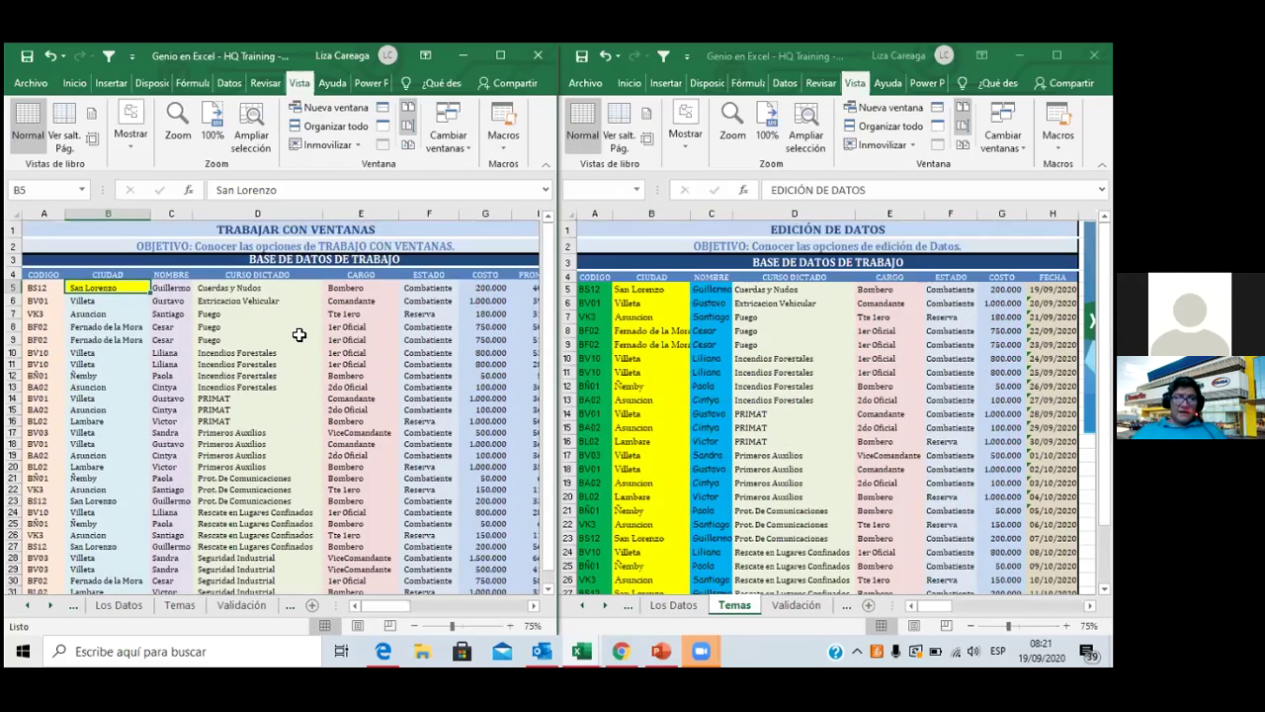
{"action": "scroll", "coordinate": [299, 335], "scroll_direction": "down", "scroll_amount": 4}
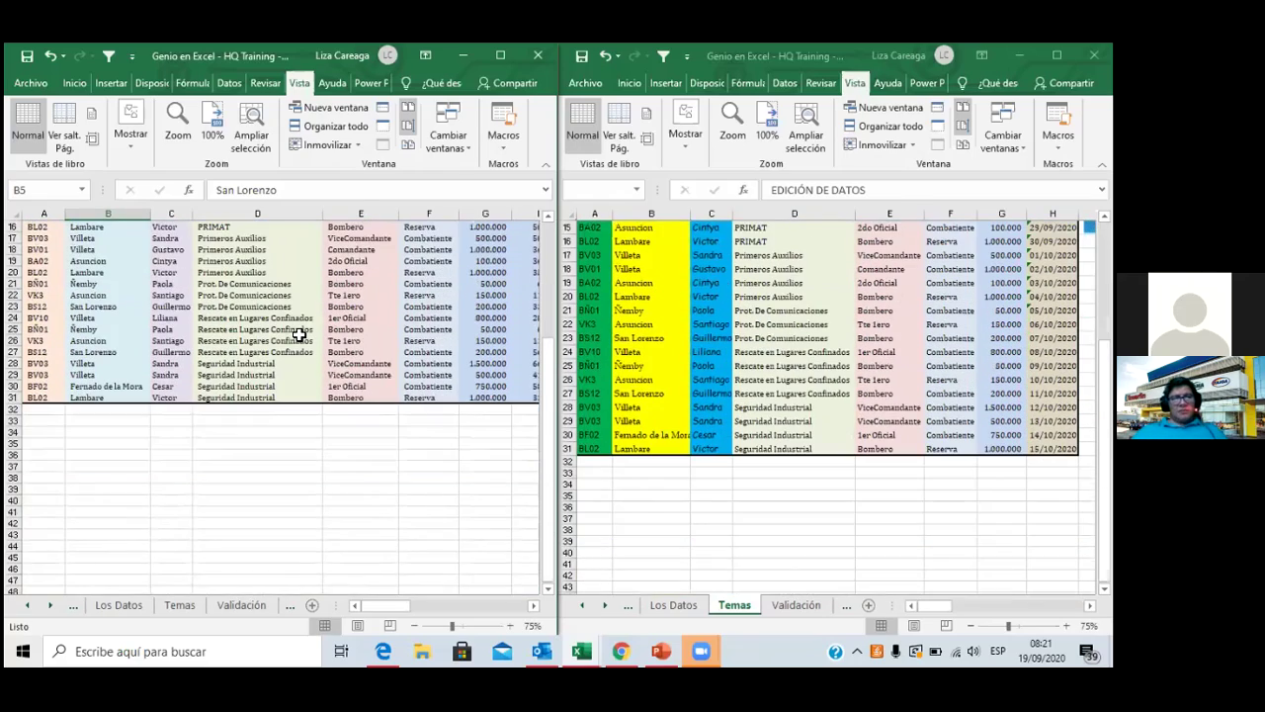
{"action": "scroll", "coordinate": [299, 335], "scroll_direction": "up", "scroll_amount": 1}
{"action": "scroll", "coordinate": [299, 335], "scroll_direction": "up", "scroll_amount": 1}
{"action": "scroll", "coordinate": [298, 335], "scroll_direction": "up", "scroll_amount": 2}
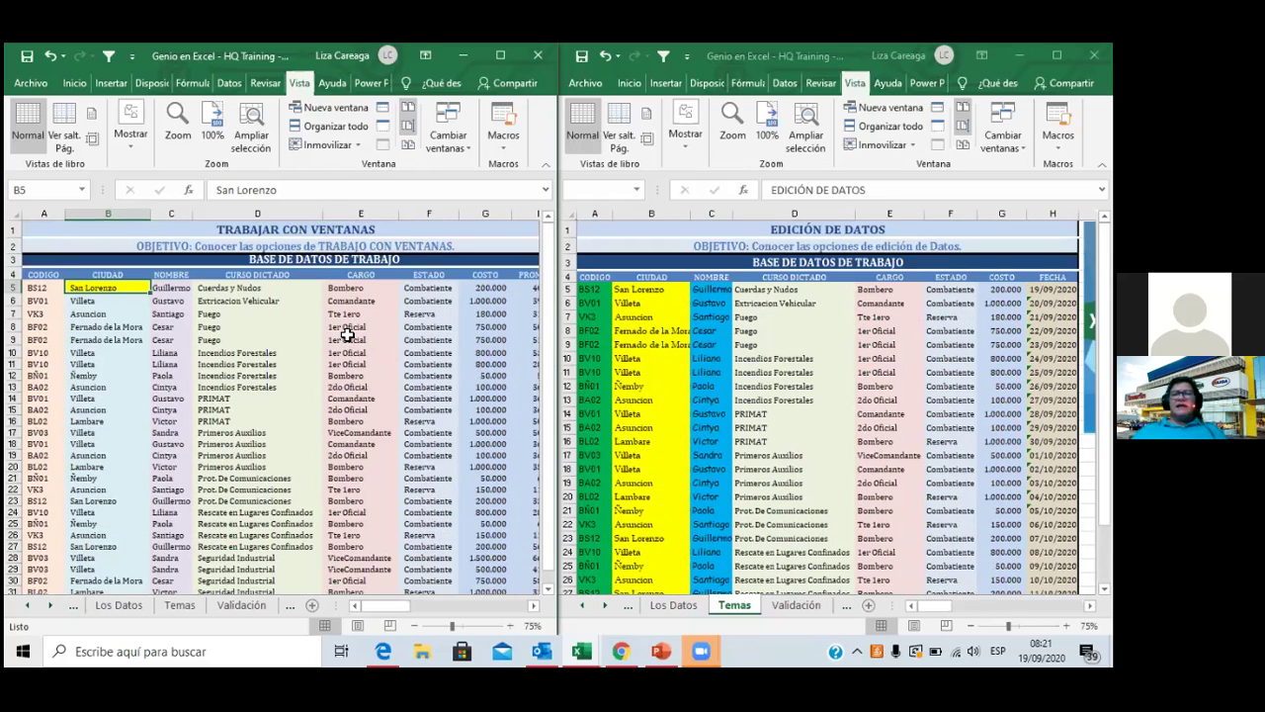
{"action": "left_click", "coordinate": [901, 413]}
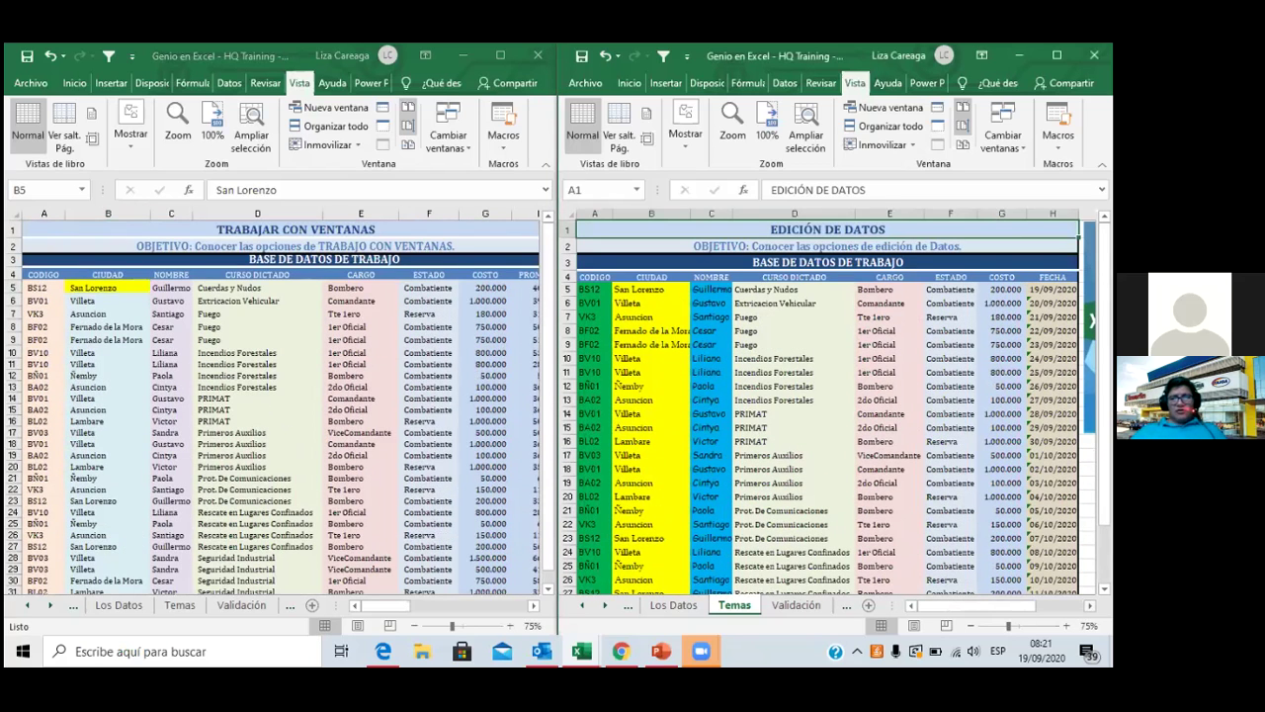
{"action": "scroll", "coordinate": [830, 405], "scroll_direction": "right", "scroll_amount": 1}
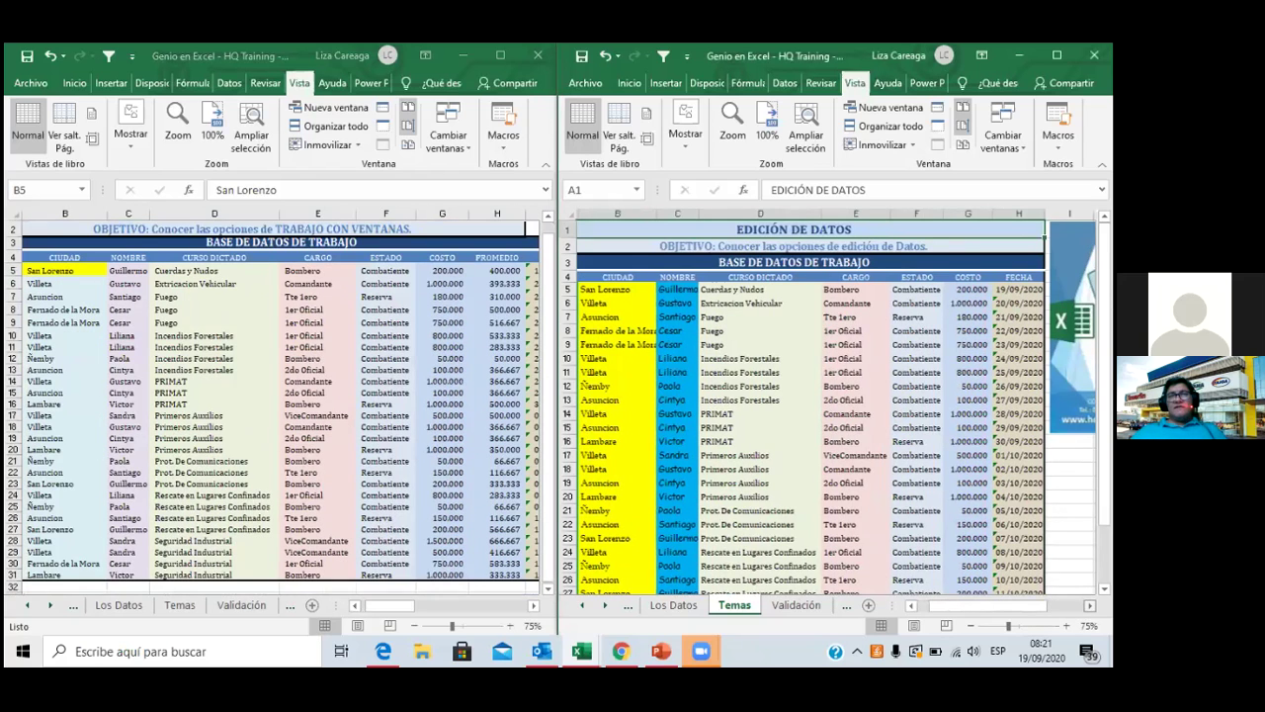
{"action": "scroll", "coordinate": [358, 393], "scroll_direction": "right", "scroll_amount": 4}
{"action": "scroll", "coordinate": [357, 393], "scroll_direction": "right", "scroll_amount": 6}
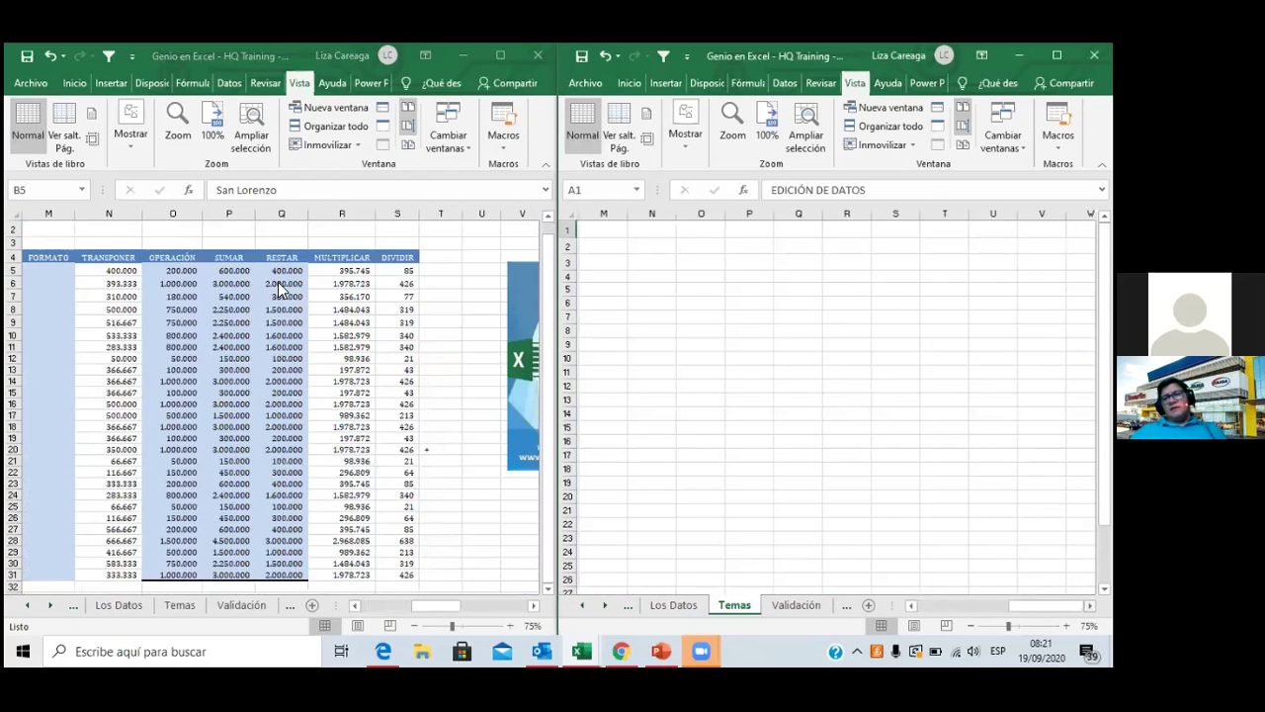
{"action": "left_click", "coordinate": [281, 282]}
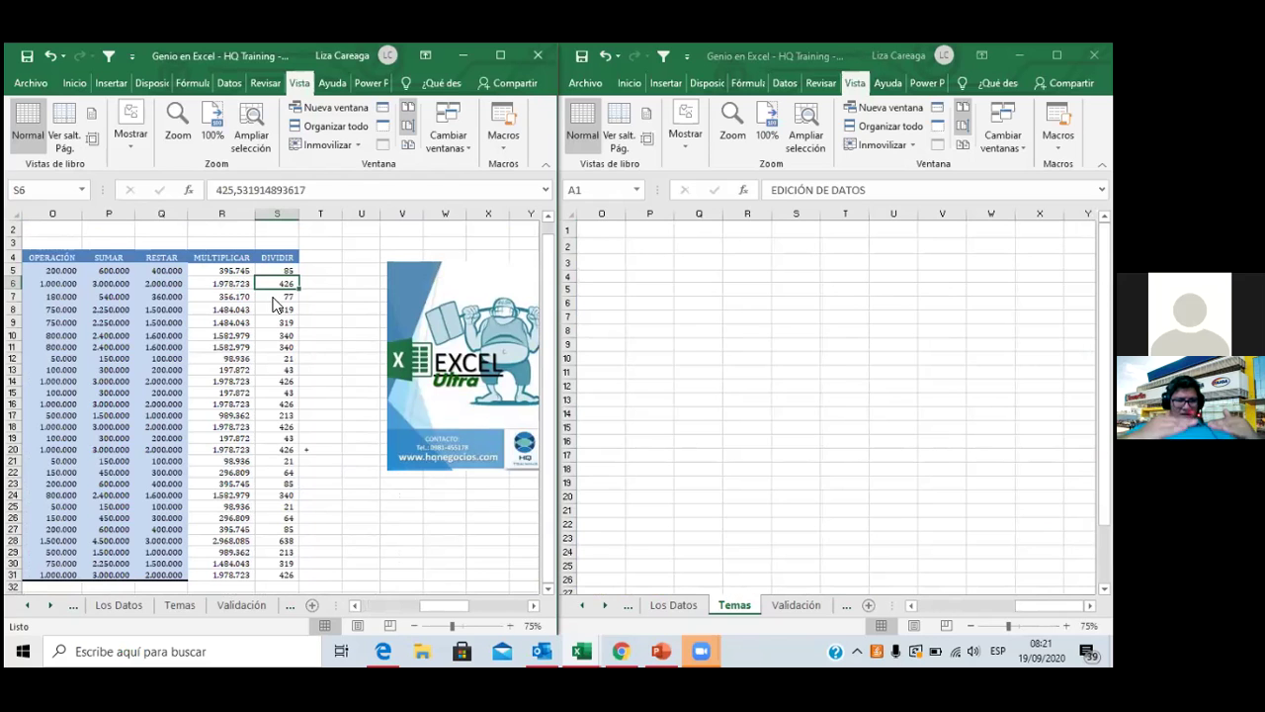
{"action": "scroll", "coordinate": [296, 316], "scroll_direction": "left", "scroll_amount": 3}
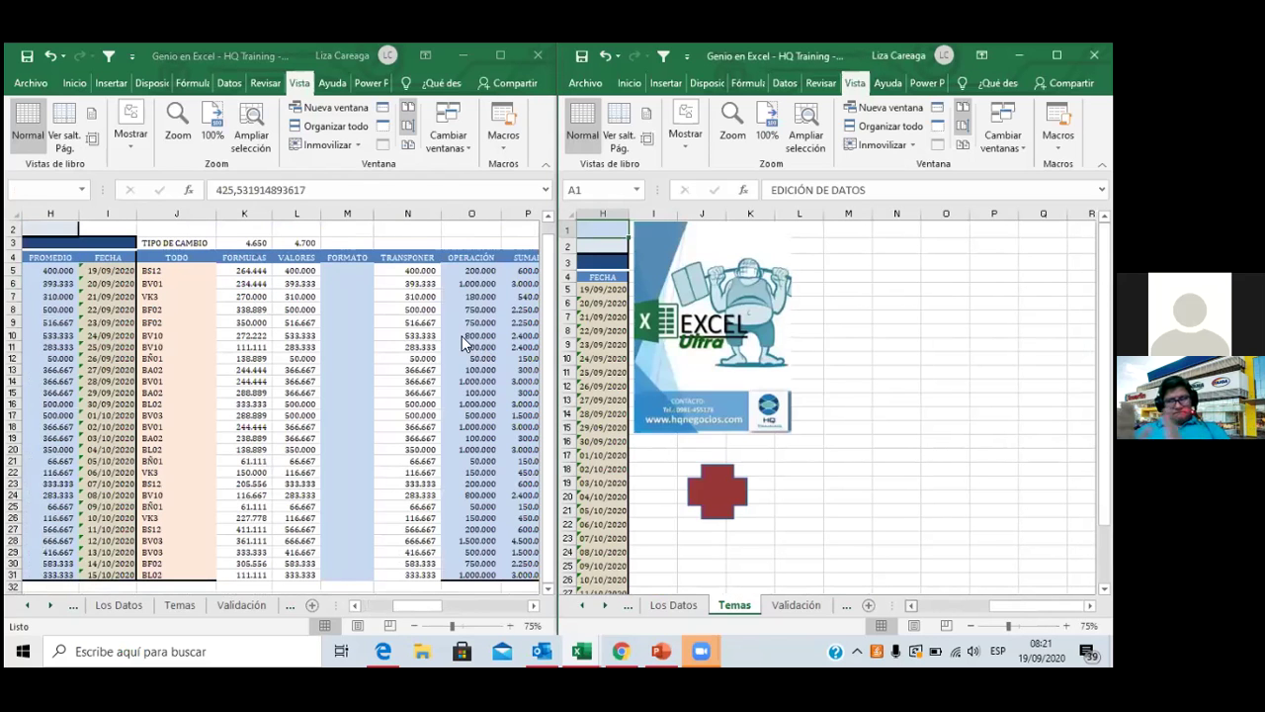
{"action": "scroll", "coordinate": [442, 330], "scroll_direction": "left", "scroll_amount": 3}
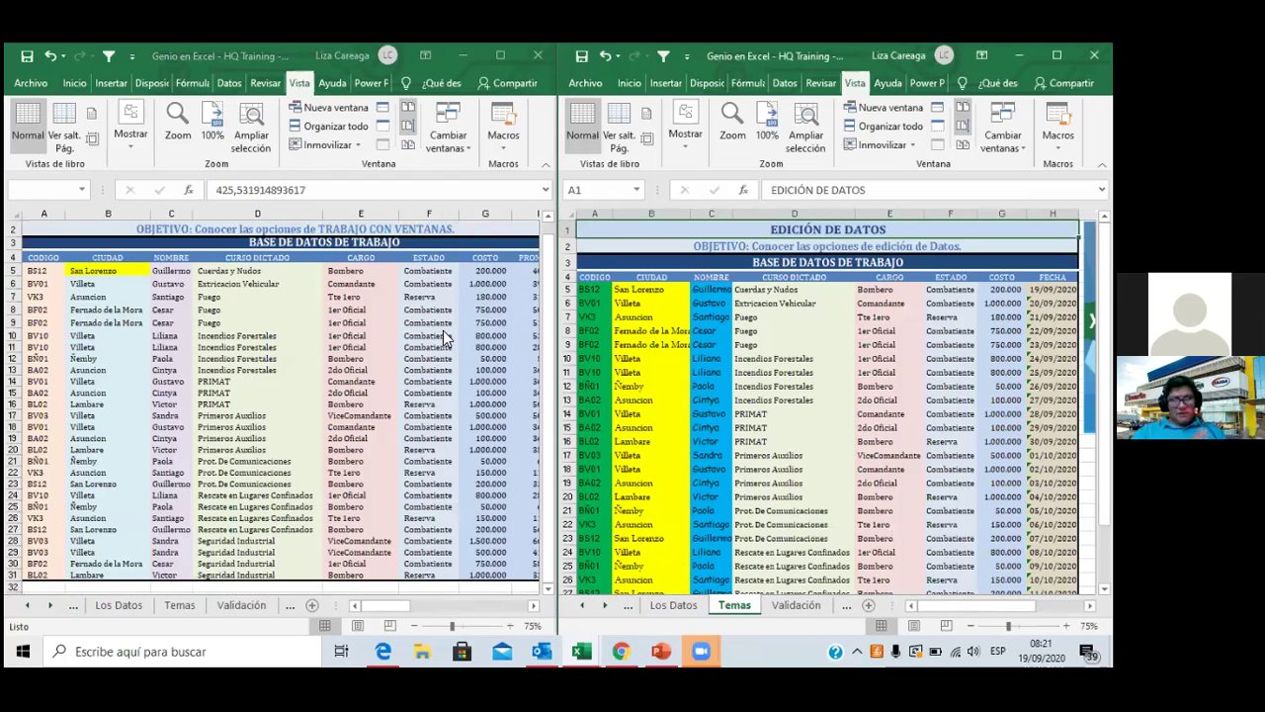
{"action": "scroll", "coordinate": [442, 330], "scroll_direction": "down", "scroll_amount": 3}
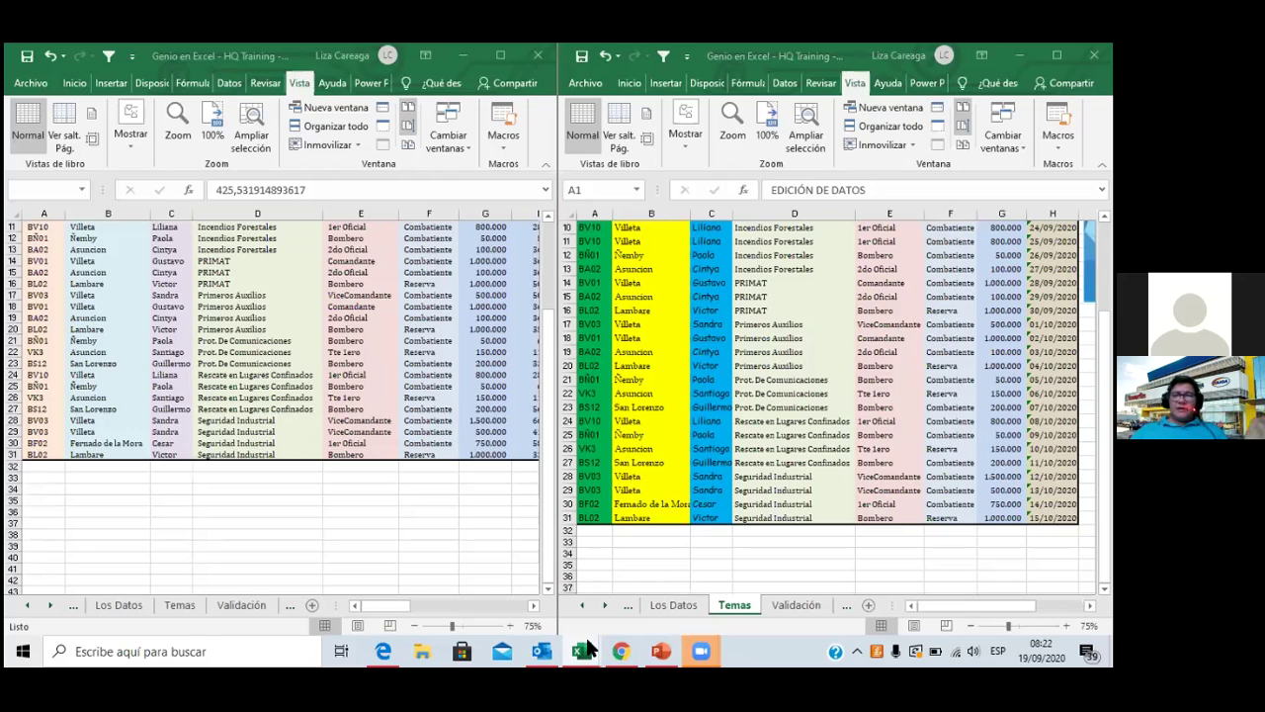
{"action": "mouse_move", "coordinate": [587, 647]}
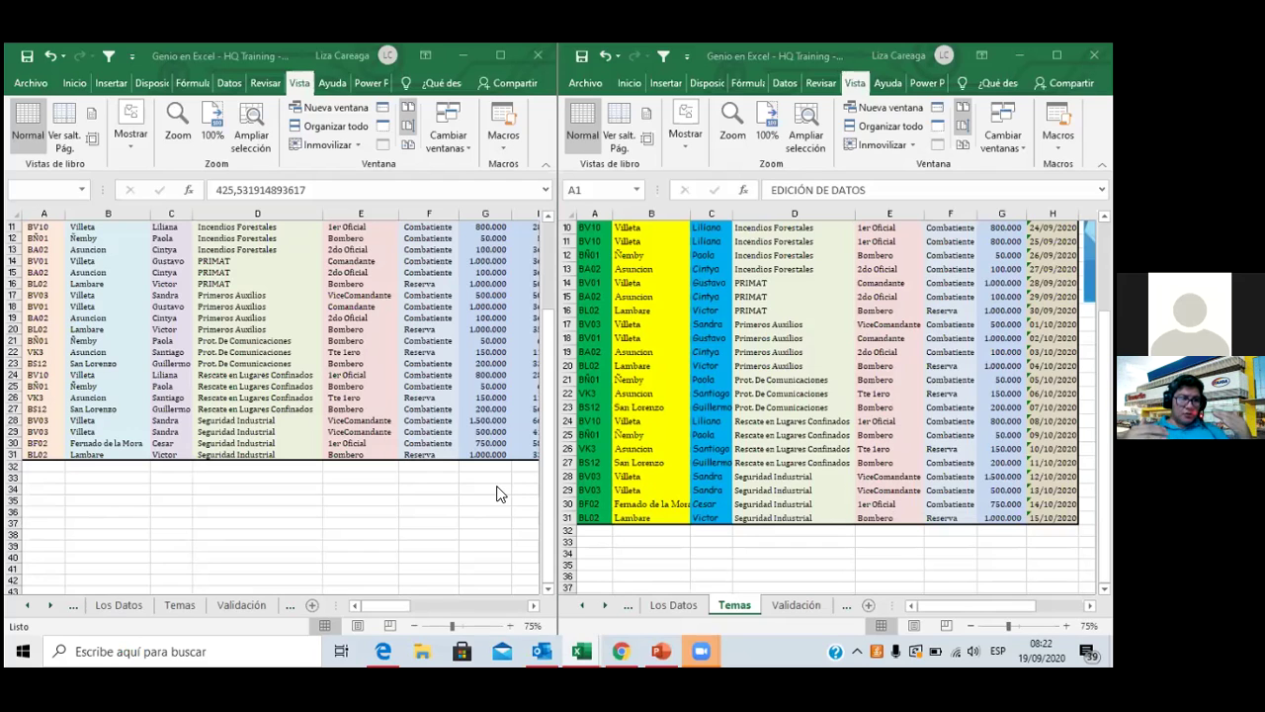
{"action": "scroll", "coordinate": [627, 485], "scroll_direction": "down", "scroll_amount": 5}
{"action": "scroll", "coordinate": [628, 487], "scroll_direction": "down", "scroll_amount": 7}
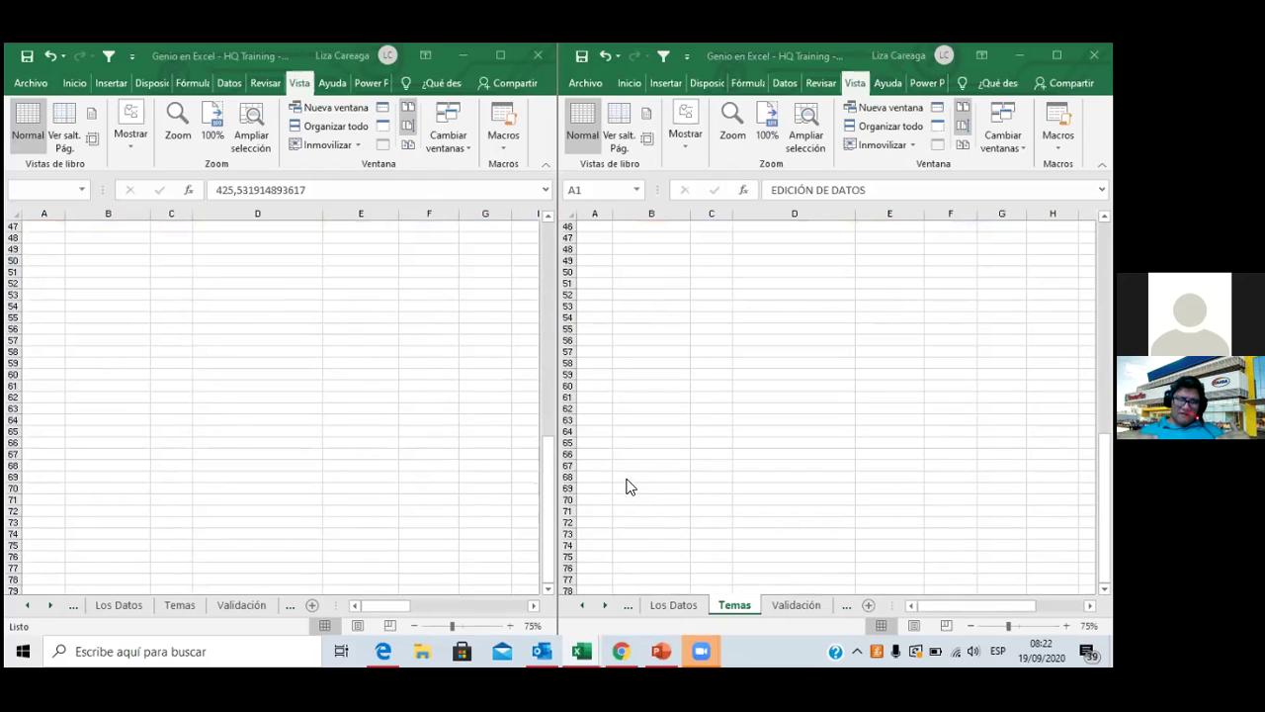
{"action": "scroll", "coordinate": [629, 486], "scroll_direction": "up", "scroll_amount": 12}
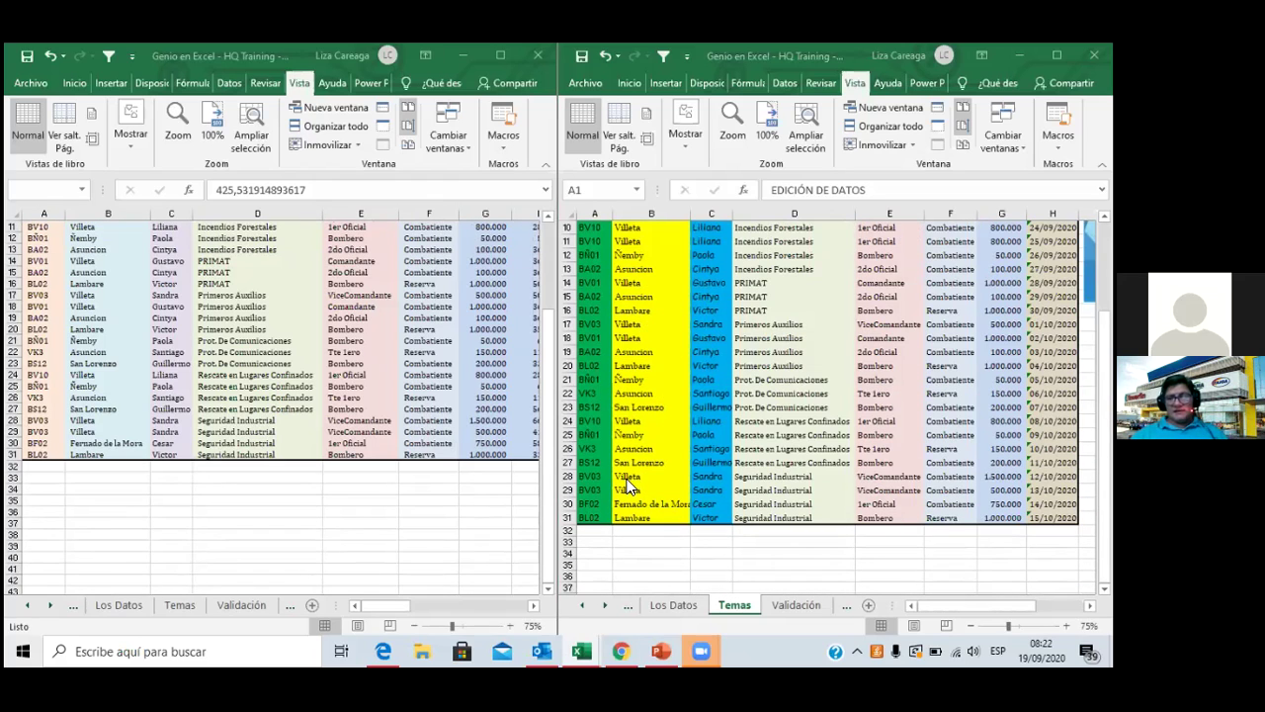
{"action": "scroll", "coordinate": [628, 485], "scroll_direction": "up", "scroll_amount": 3}
{"action": "scroll", "coordinate": [626, 485], "scroll_direction": "down", "scroll_amount": 15}
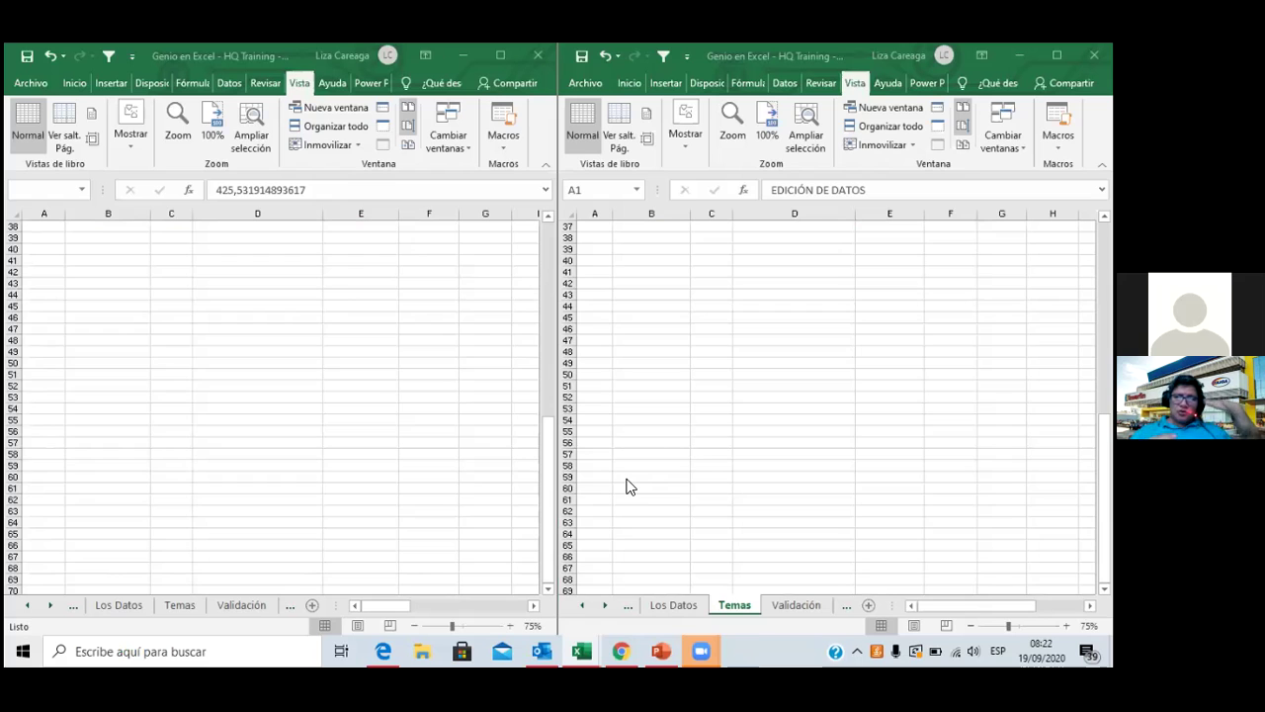
{"action": "scroll", "coordinate": [627, 486], "scroll_direction": "up", "scroll_amount": 15}
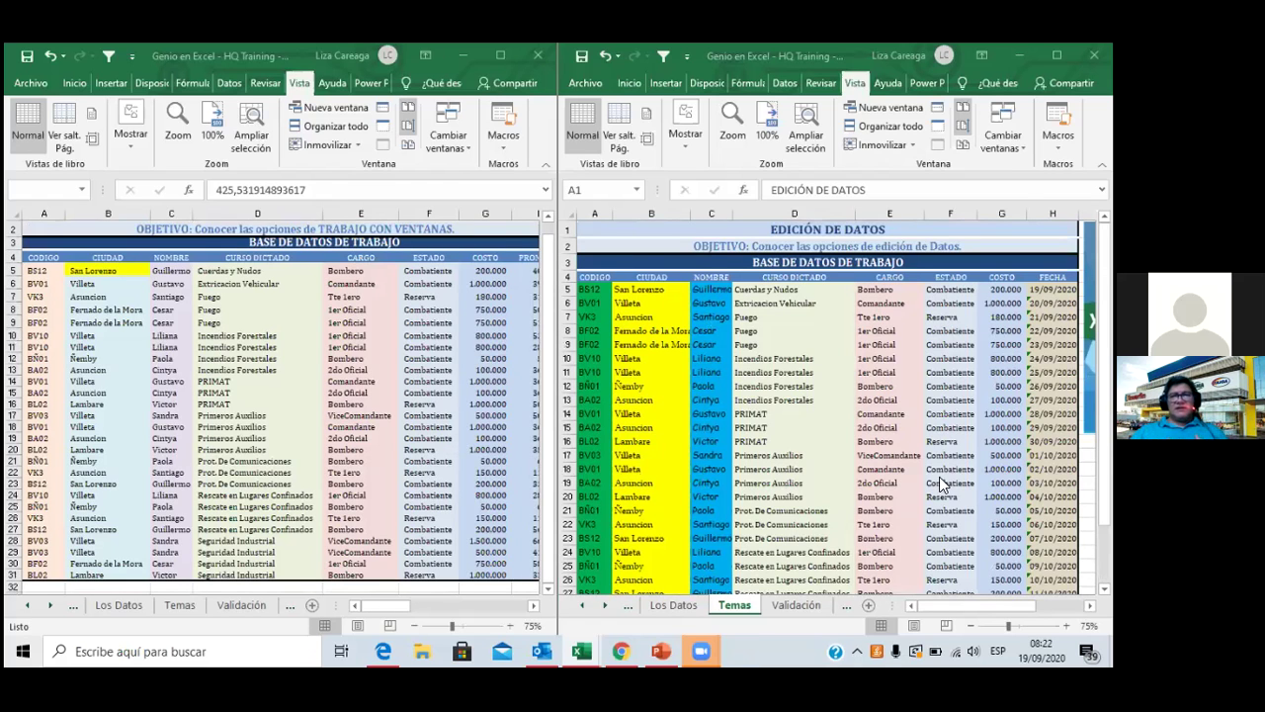
{"action": "scroll", "coordinate": [939, 476], "scroll_direction": "down", "scroll_amount": 4}
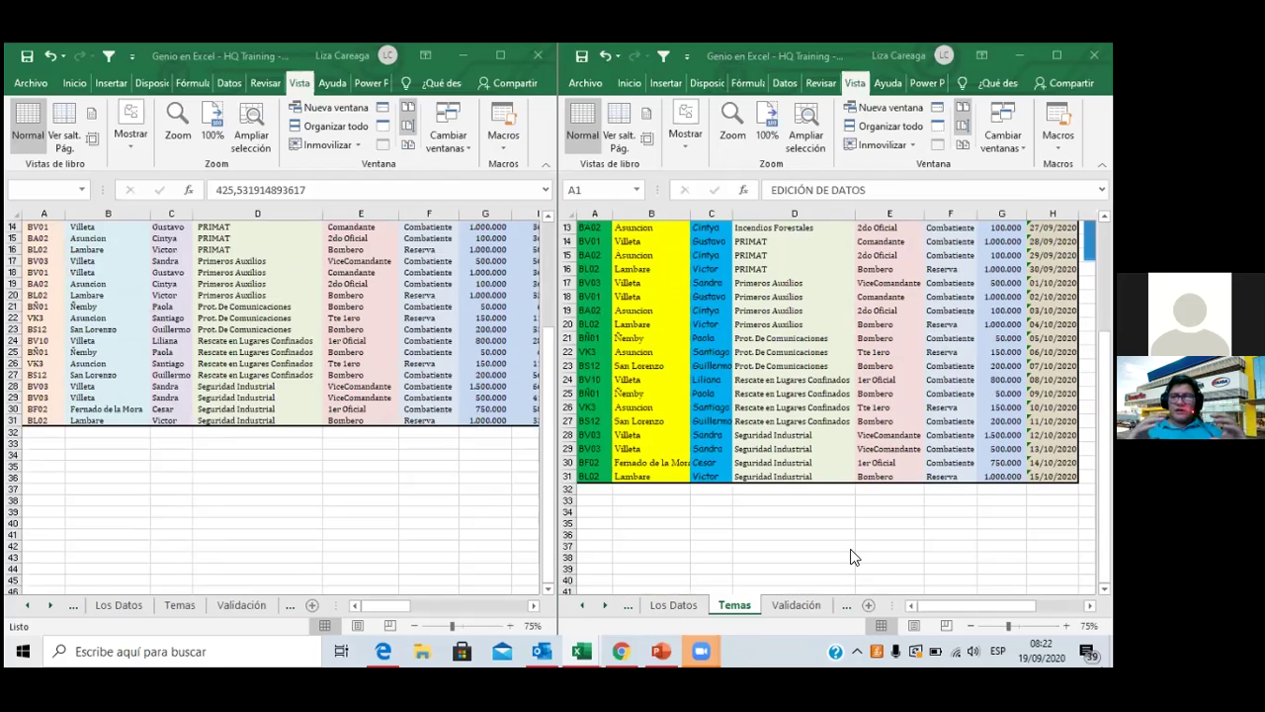
{"action": "scroll", "coordinate": [534, 583], "scroll_direction": "up", "scroll_amount": 4}
{"action": "left_click", "coordinate": [494, 569]}
{"action": "scroll", "coordinate": [497, 569], "scroll_direction": "down", "scroll_amount": 3}
{"action": "scroll", "coordinate": [497, 568], "scroll_direction": "up", "scroll_amount": 2}
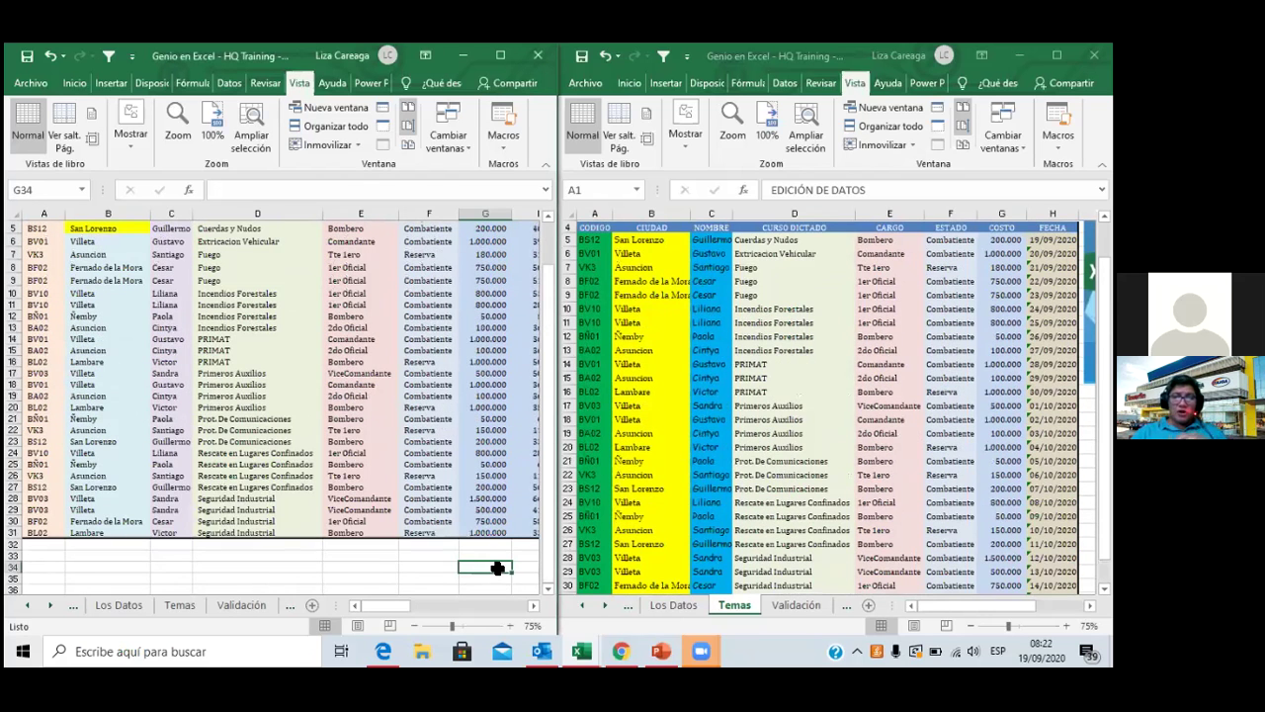
{"action": "scroll", "coordinate": [498, 568], "scroll_direction": "up", "scroll_amount": 2}
{"action": "scroll", "coordinate": [497, 568], "scroll_direction": "down", "scroll_amount": 3}
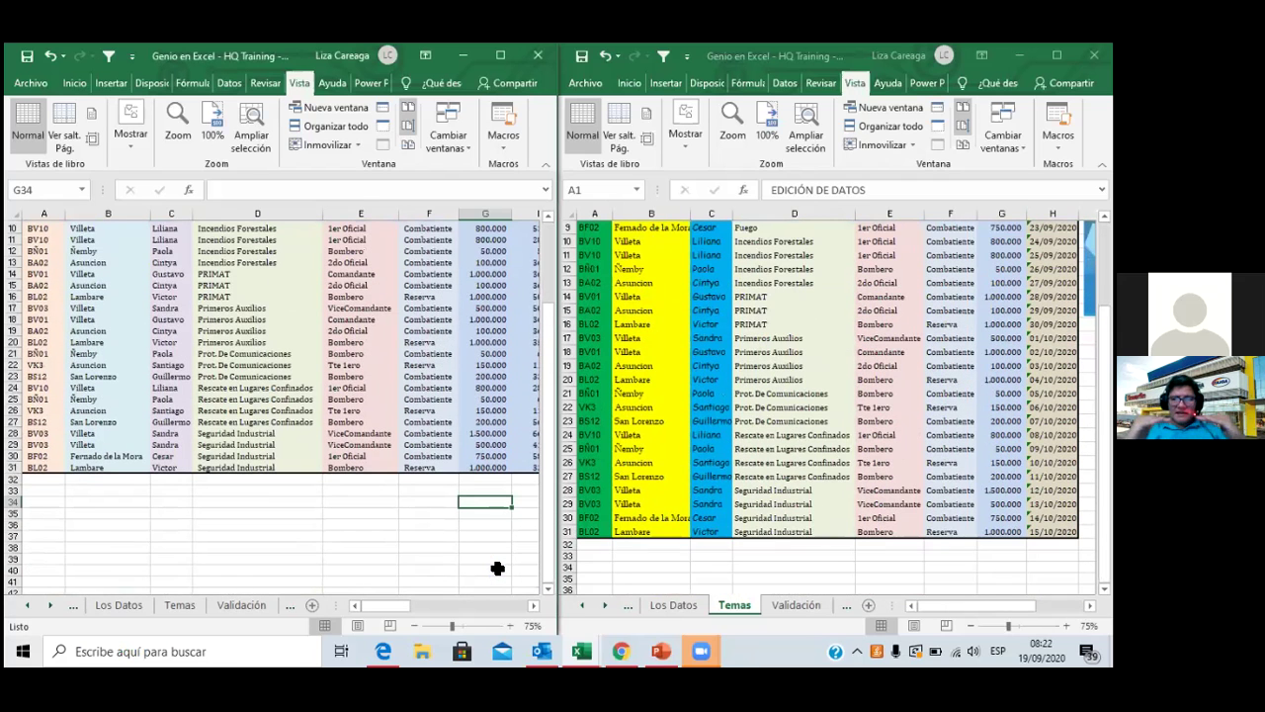
{"action": "scroll", "coordinate": [498, 568], "scroll_direction": "down", "scroll_amount": 1}
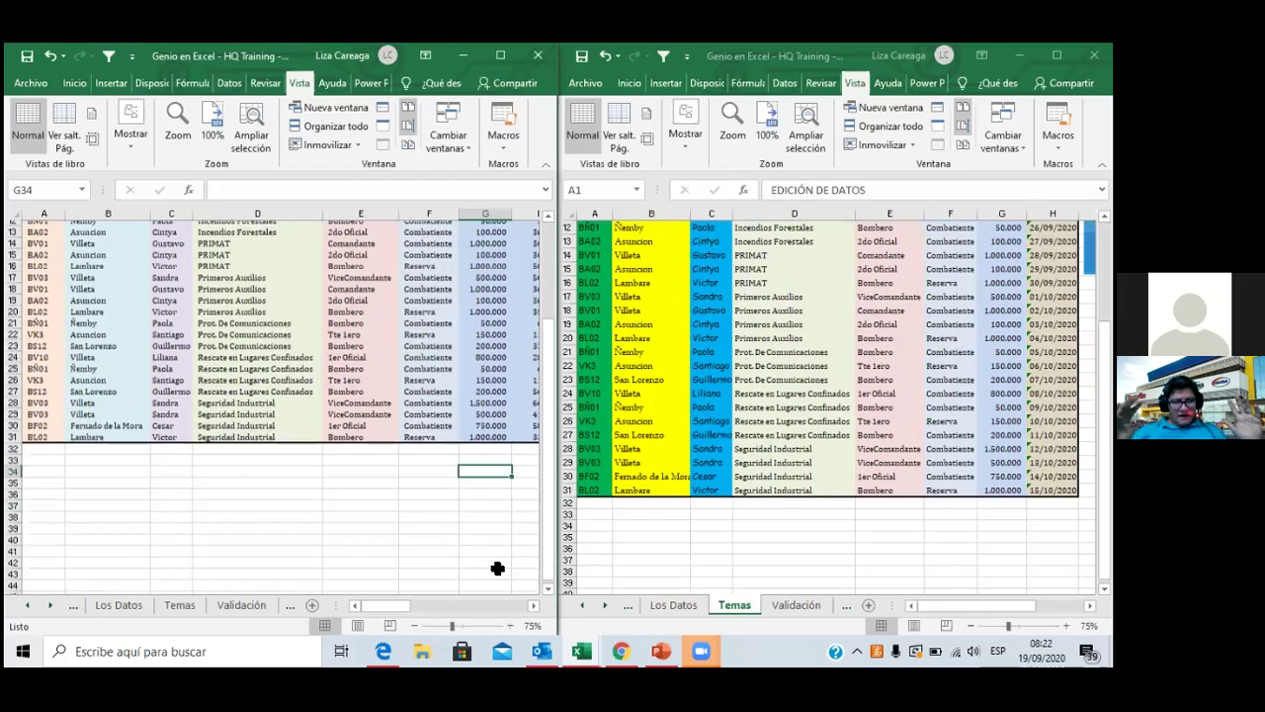
{"action": "scroll", "coordinate": [497, 568], "scroll_direction": "down", "scroll_amount": 2}
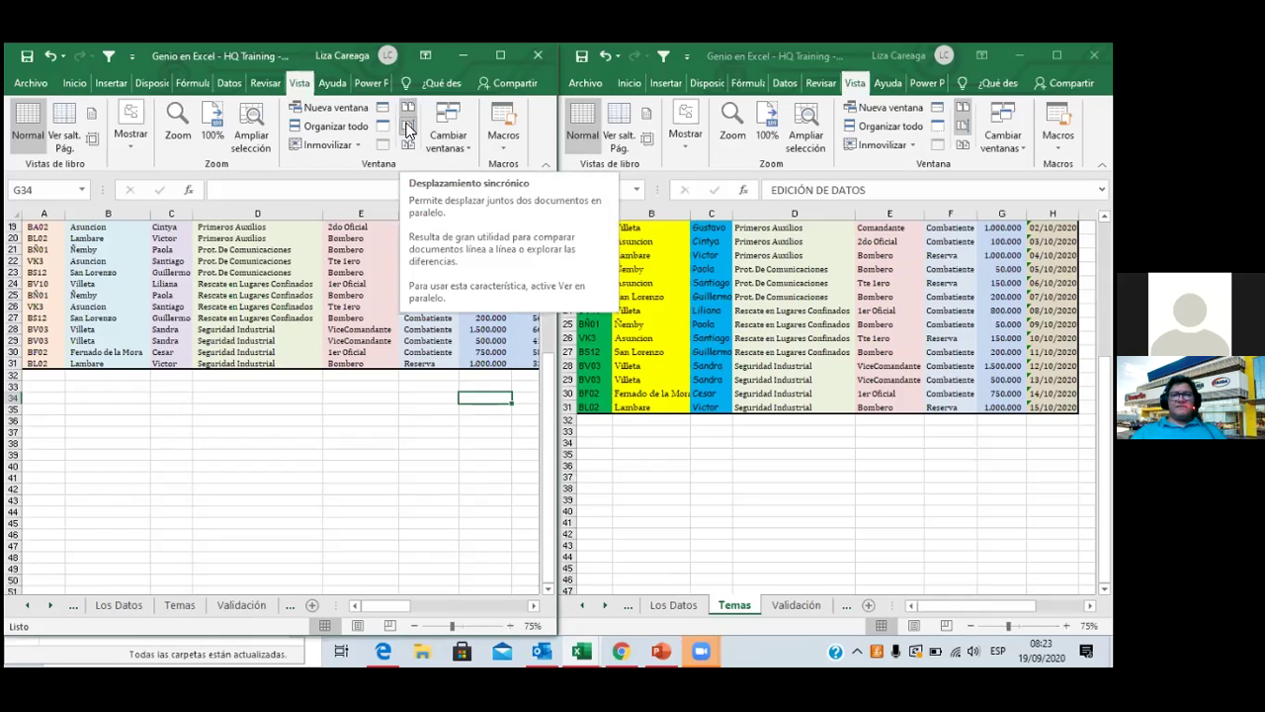
{"action": "left_click", "coordinate": [407, 127]}
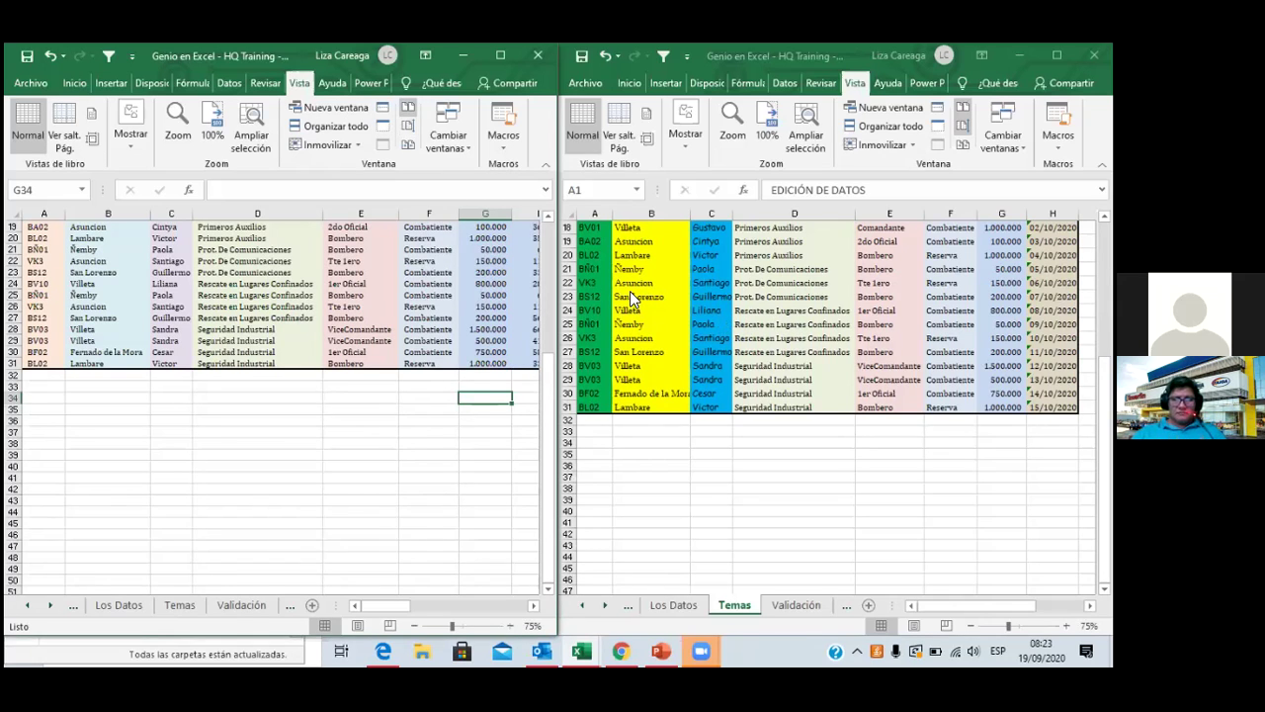
{"action": "left_click", "coordinate": [423, 429]}
{"action": "scroll", "coordinate": [423, 429], "scroll_direction": "down", "scroll_amount": 5}
{"action": "scroll", "coordinate": [667, 466], "scroll_direction": "up", "scroll_amount": 5}
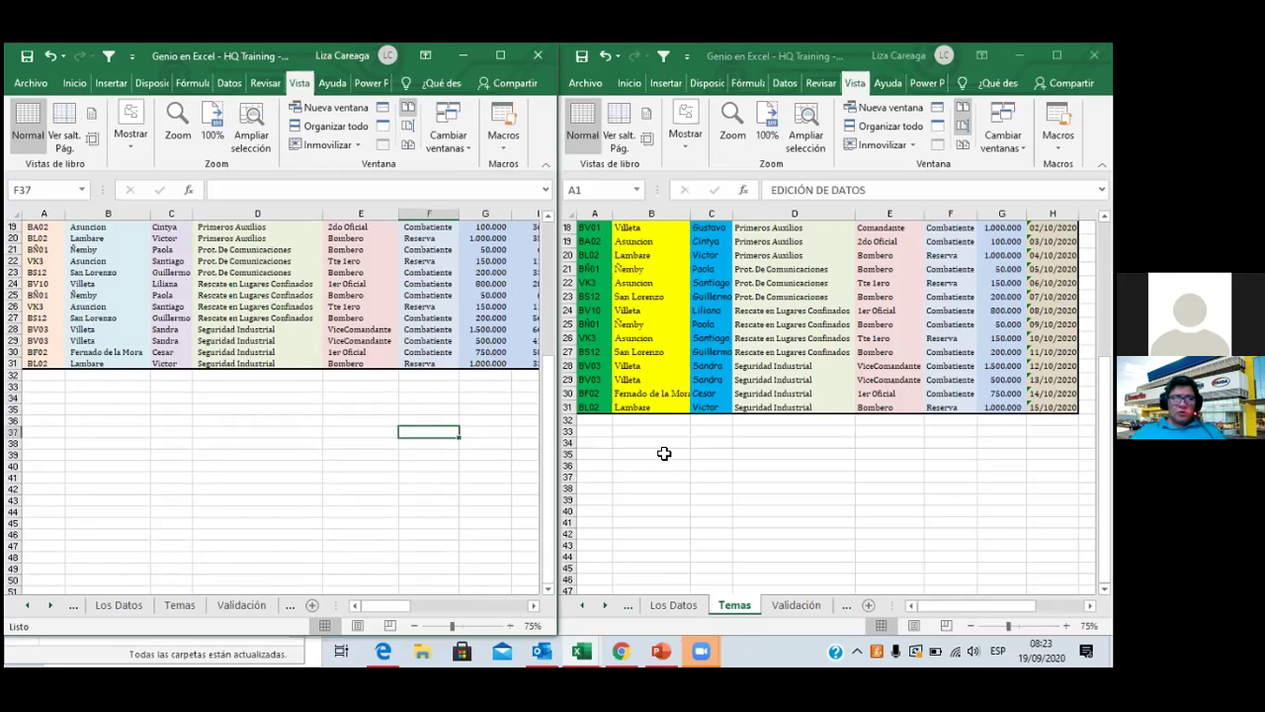
{"action": "scroll", "coordinate": [664, 453], "scroll_direction": "up", "scroll_amount": 4}
{"action": "scroll", "coordinate": [664, 452], "scroll_direction": "down", "scroll_amount": 5}
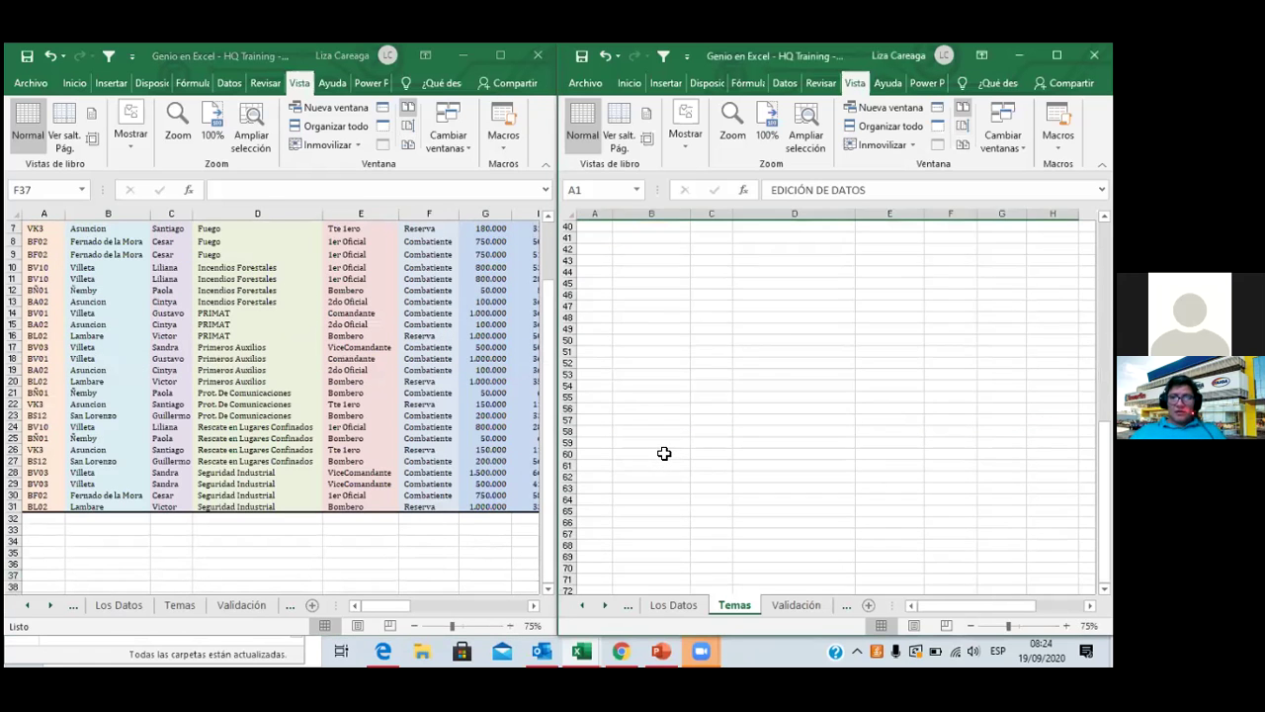
{"action": "scroll", "coordinate": [391, 531], "scroll_direction": "up", "scroll_amount": 4}
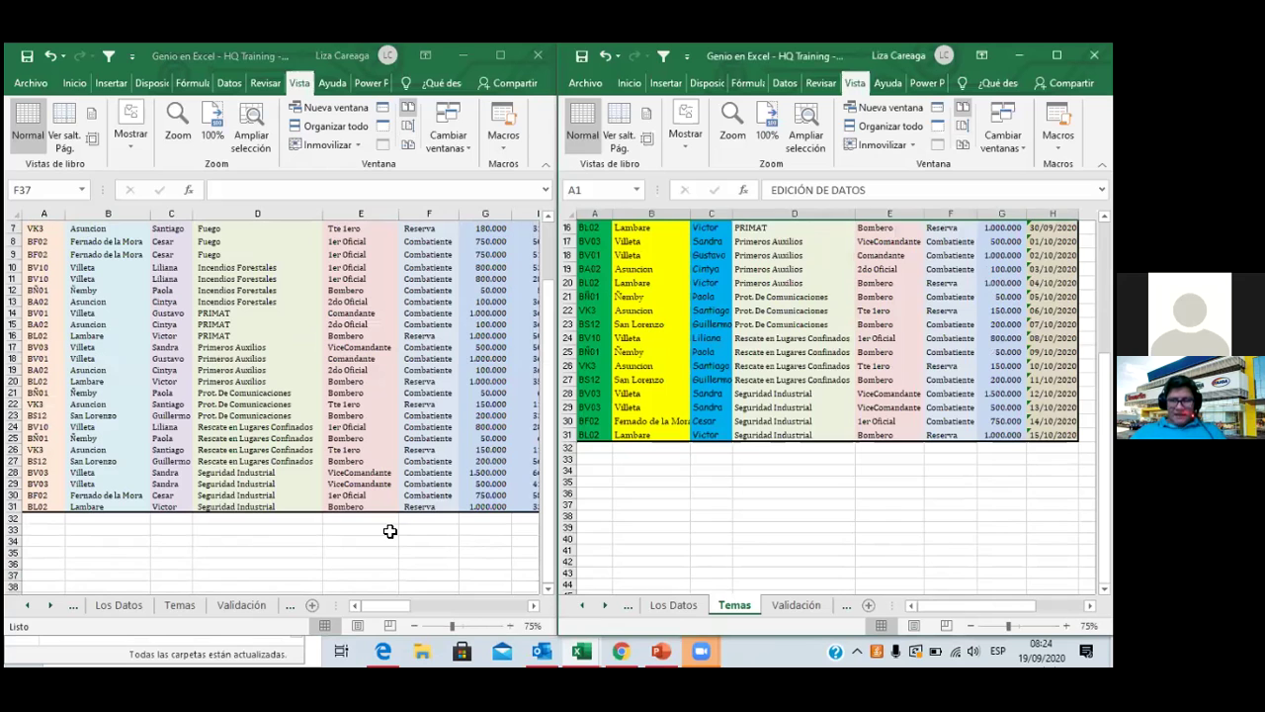
{"action": "scroll", "coordinate": [391, 531], "scroll_direction": "down", "scroll_amount": 8}
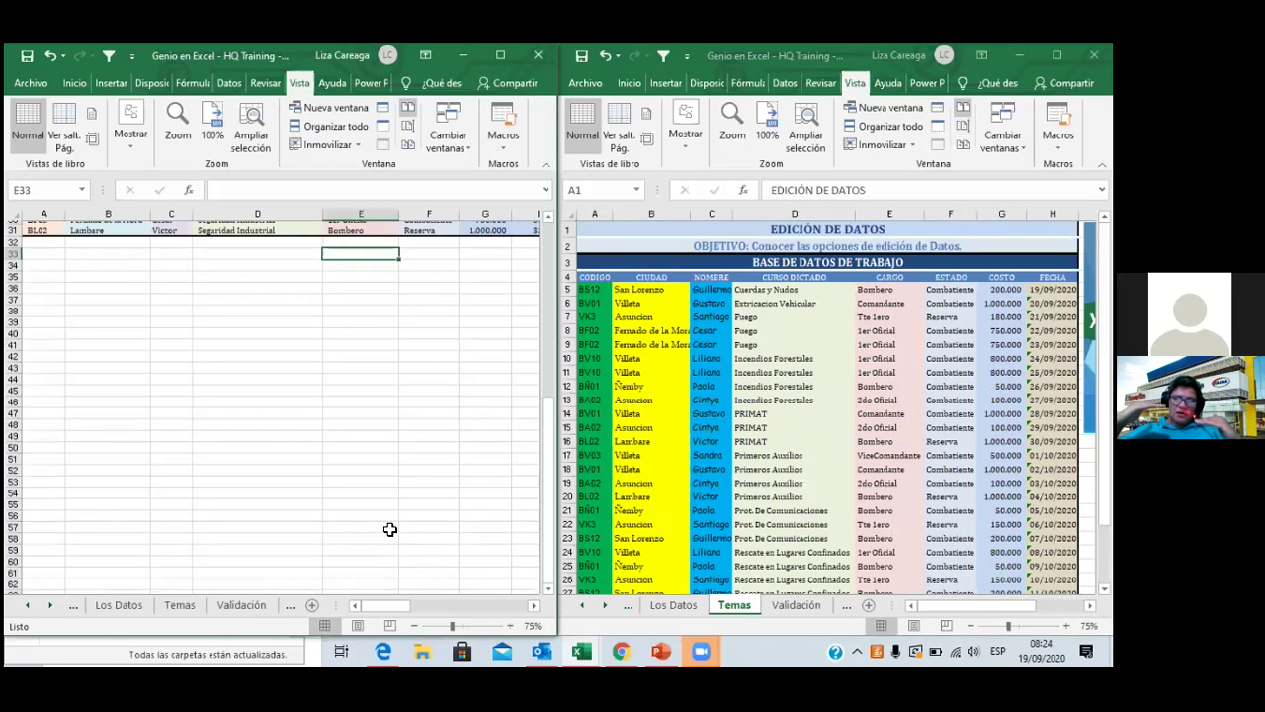
{"action": "scroll", "coordinate": [391, 530], "scroll_direction": "up", "scroll_amount": 9}
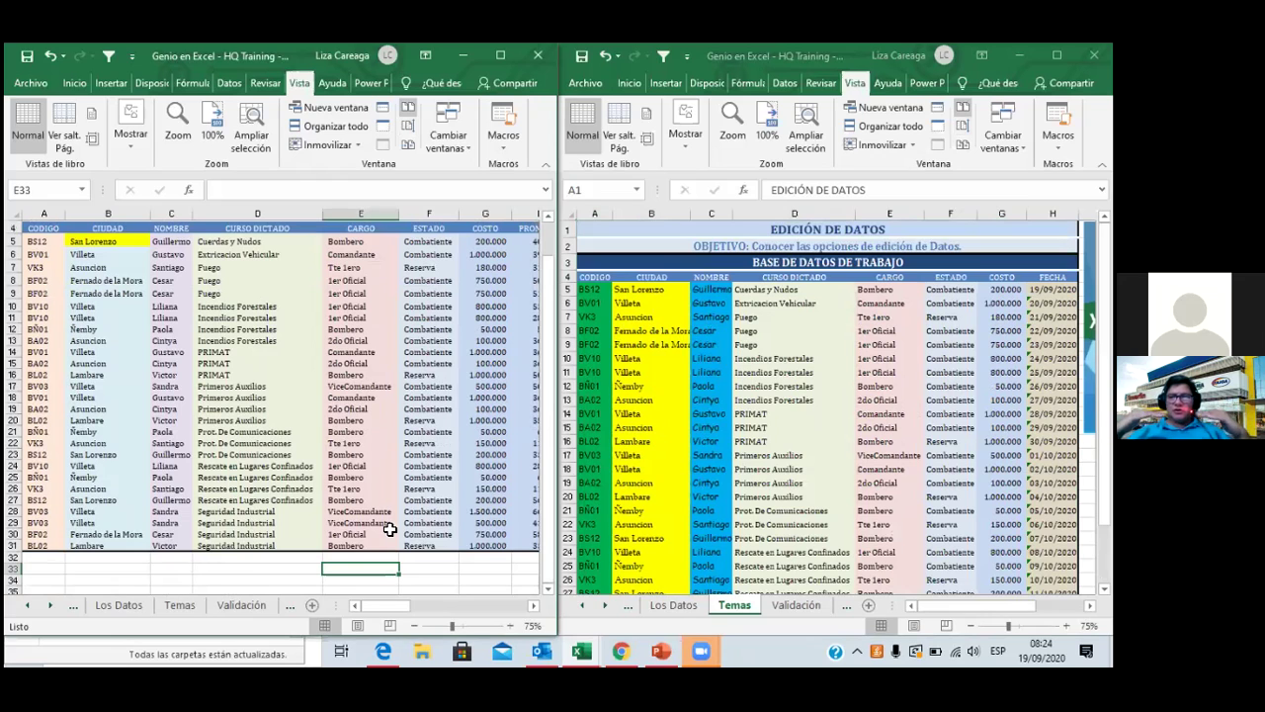
{"action": "scroll", "coordinate": [390, 530], "scroll_direction": "up", "scroll_amount": 1}
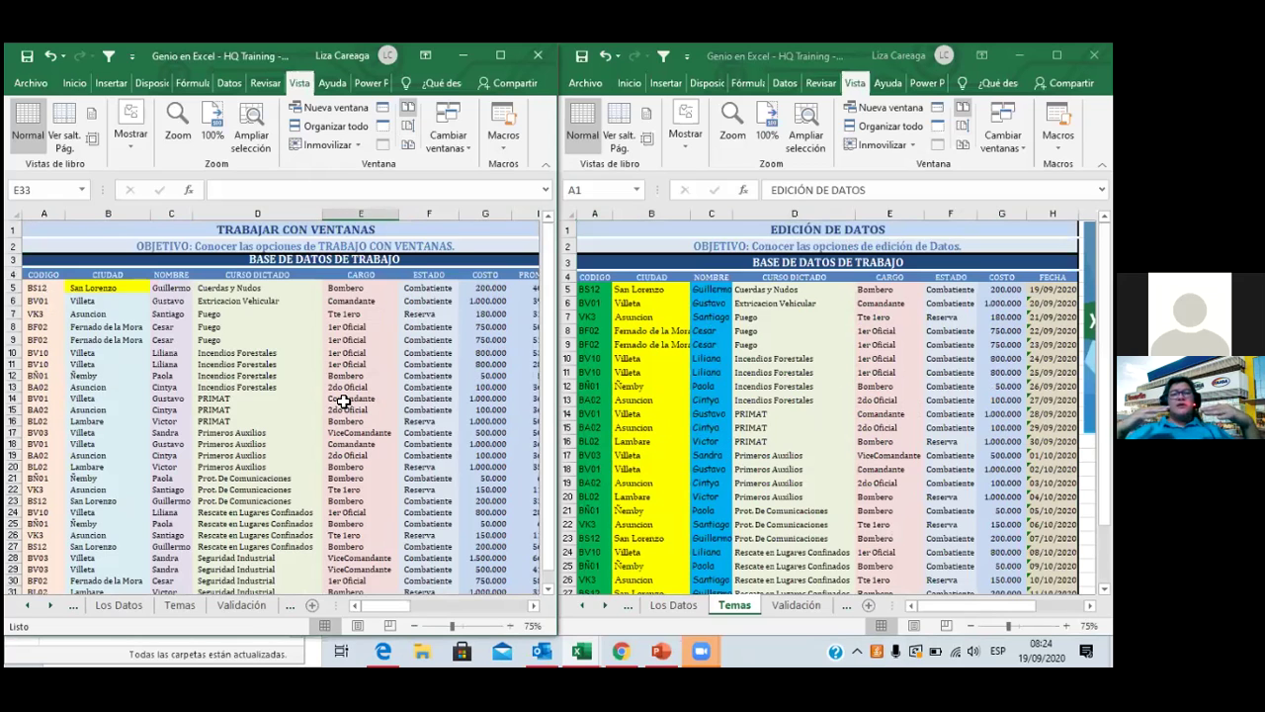
{"action": "scroll", "coordinate": [364, 415], "scroll_direction": "down", "scroll_amount": 3}
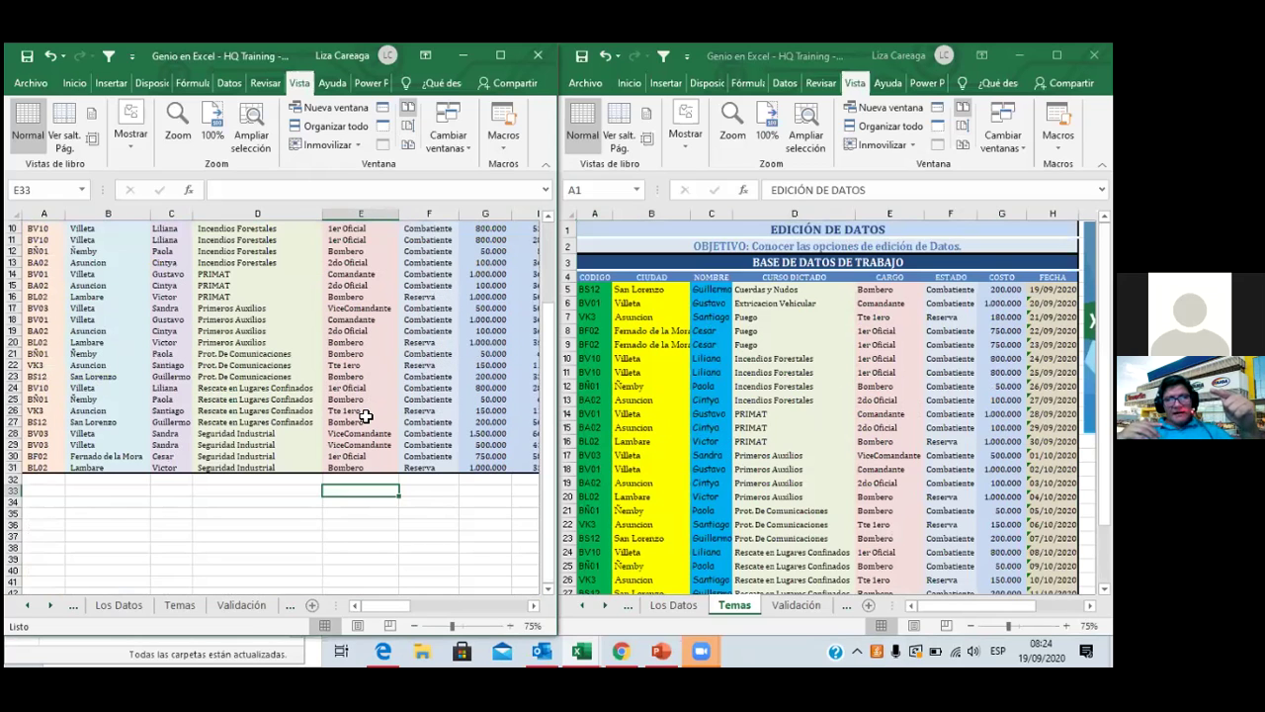
{"action": "scroll", "coordinate": [491, 451], "scroll_direction": "up", "scroll_amount": 2}
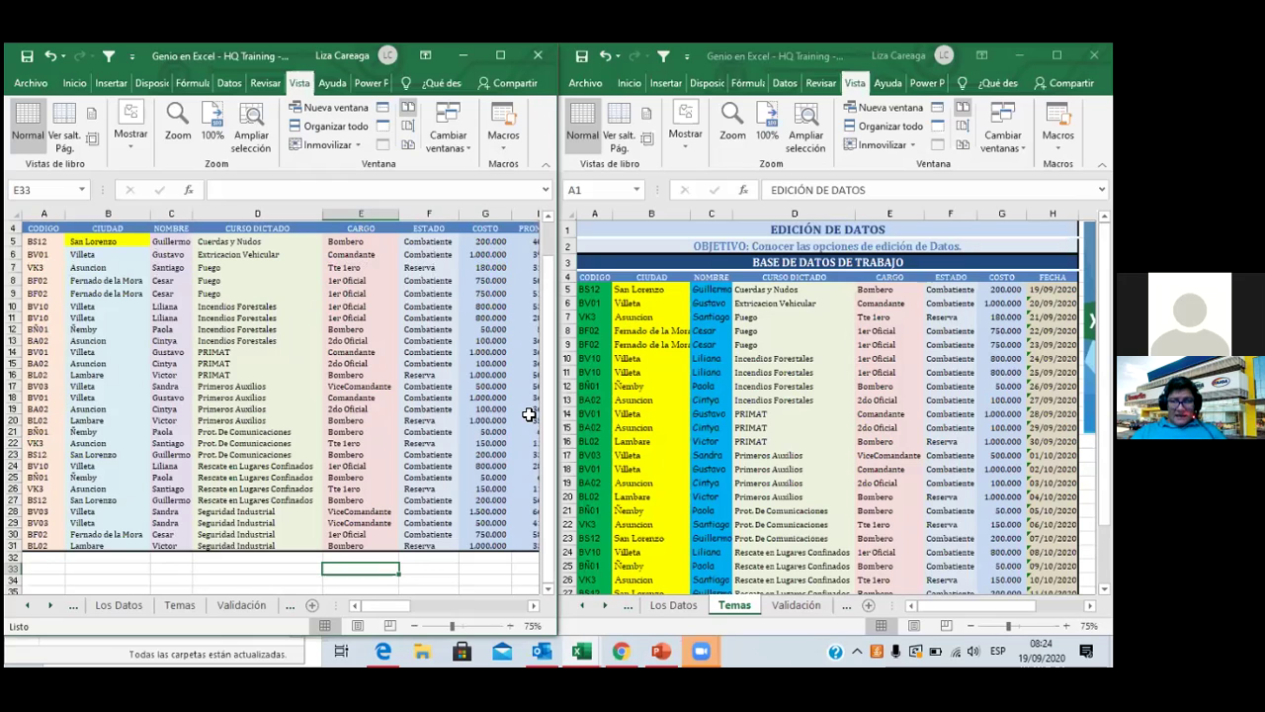
{"action": "scroll", "coordinate": [530, 415], "scroll_direction": "up", "scroll_amount": 1}
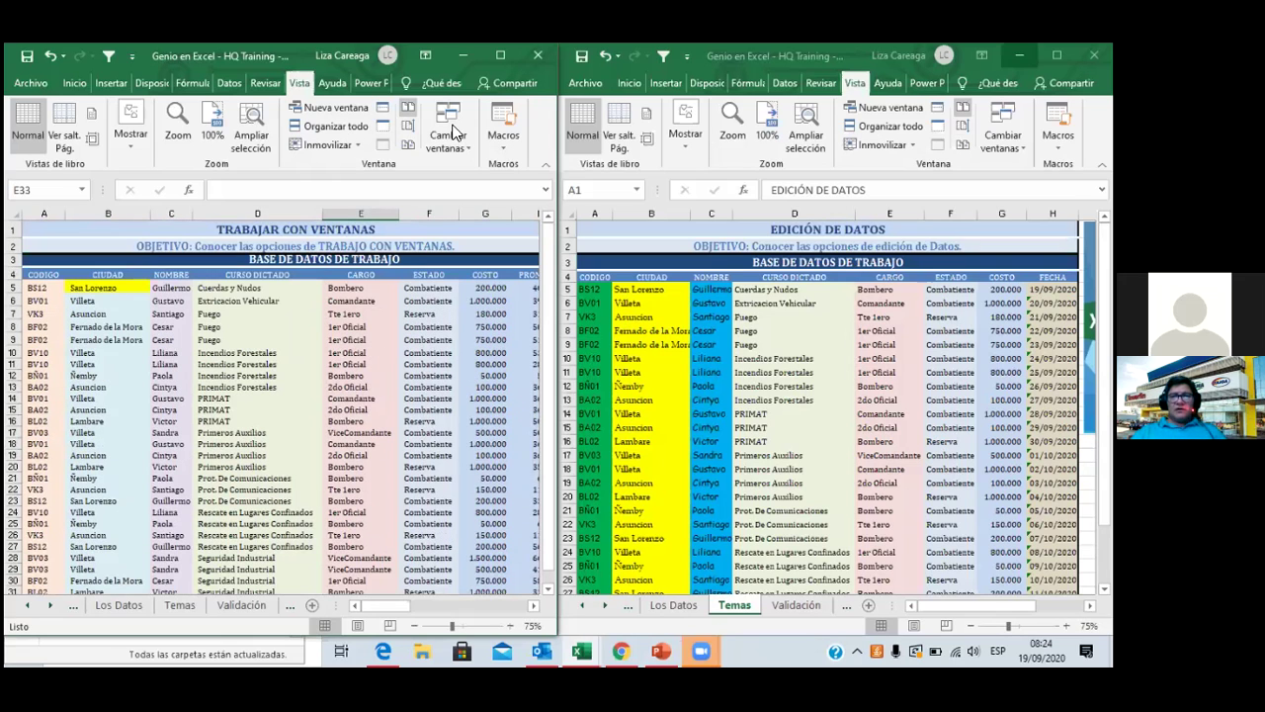
Step: Re-enable Desplazamiento sincrónico, then scroll the left workbook from G10 to confirm both windows move together
{"action": "left_click", "coordinate": [407, 128]}
{"action": "left_click", "coordinate": [498, 353]}
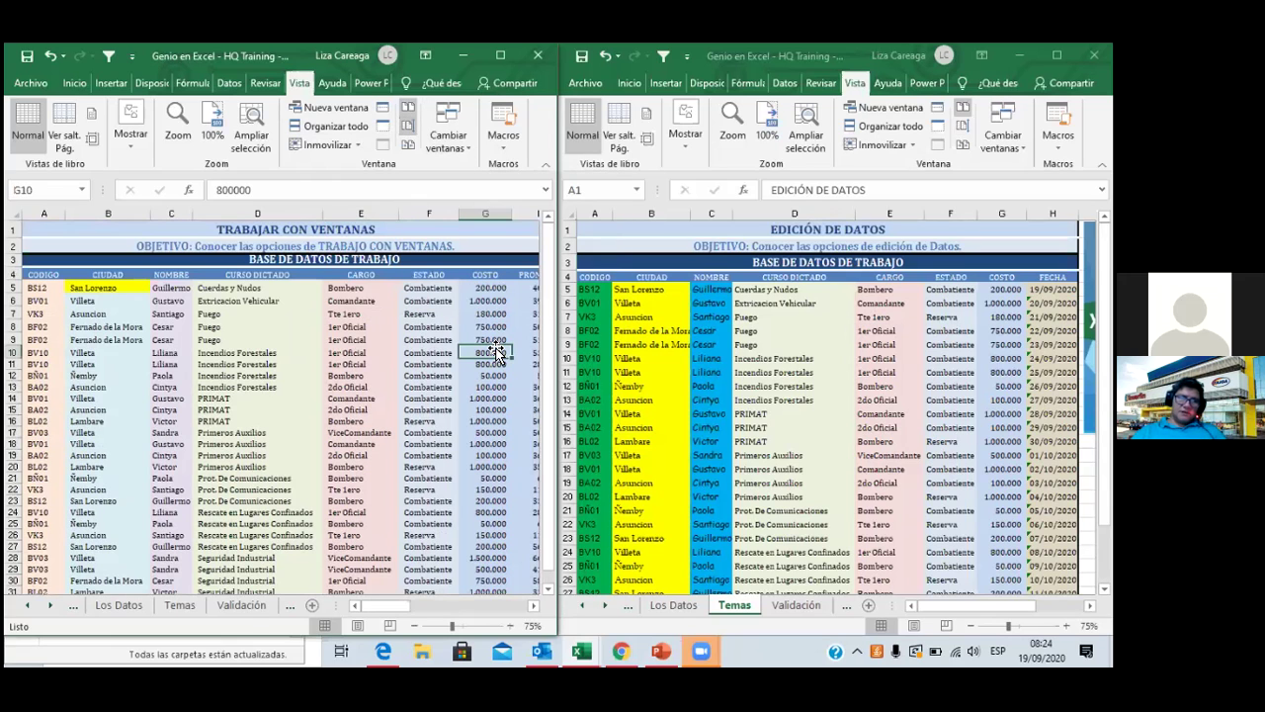
{"action": "scroll", "coordinate": [497, 353], "scroll_direction": "down", "scroll_amount": 5}
{"action": "scroll", "coordinate": [497, 353], "scroll_direction": "up", "scroll_amount": 4}
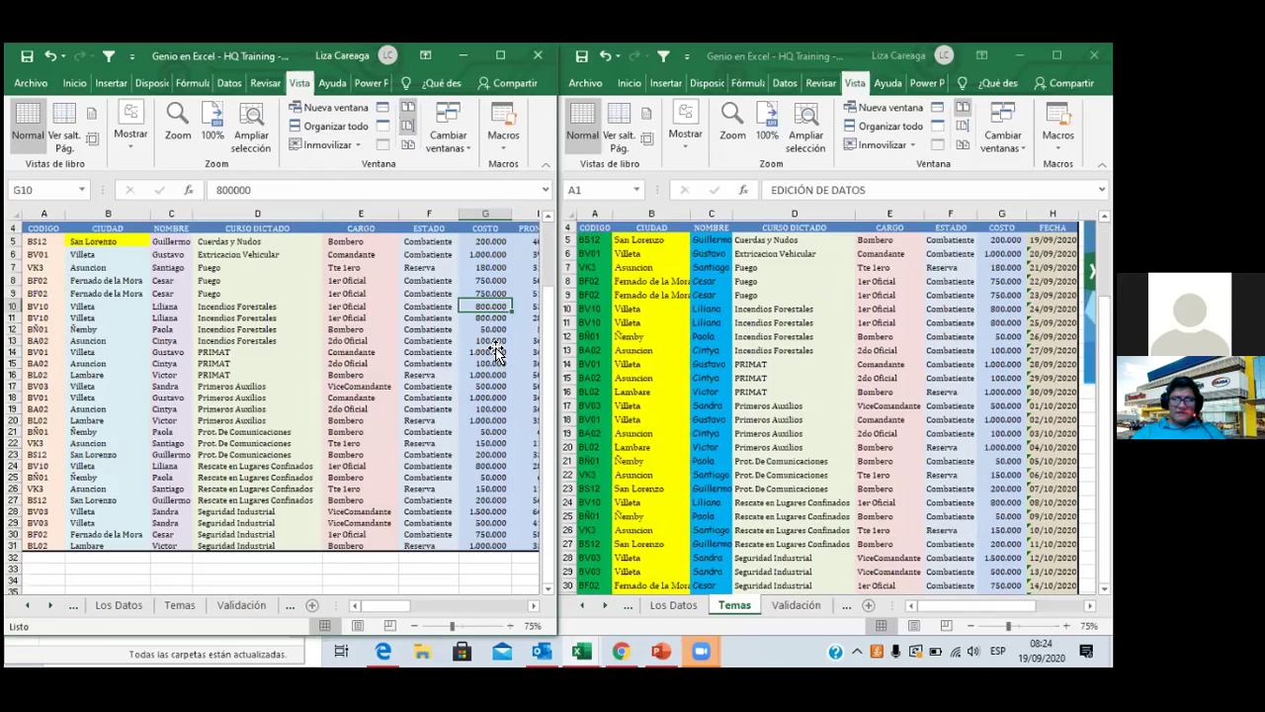
{"action": "scroll", "coordinate": [497, 353], "scroll_direction": "down", "scroll_amount": 4}
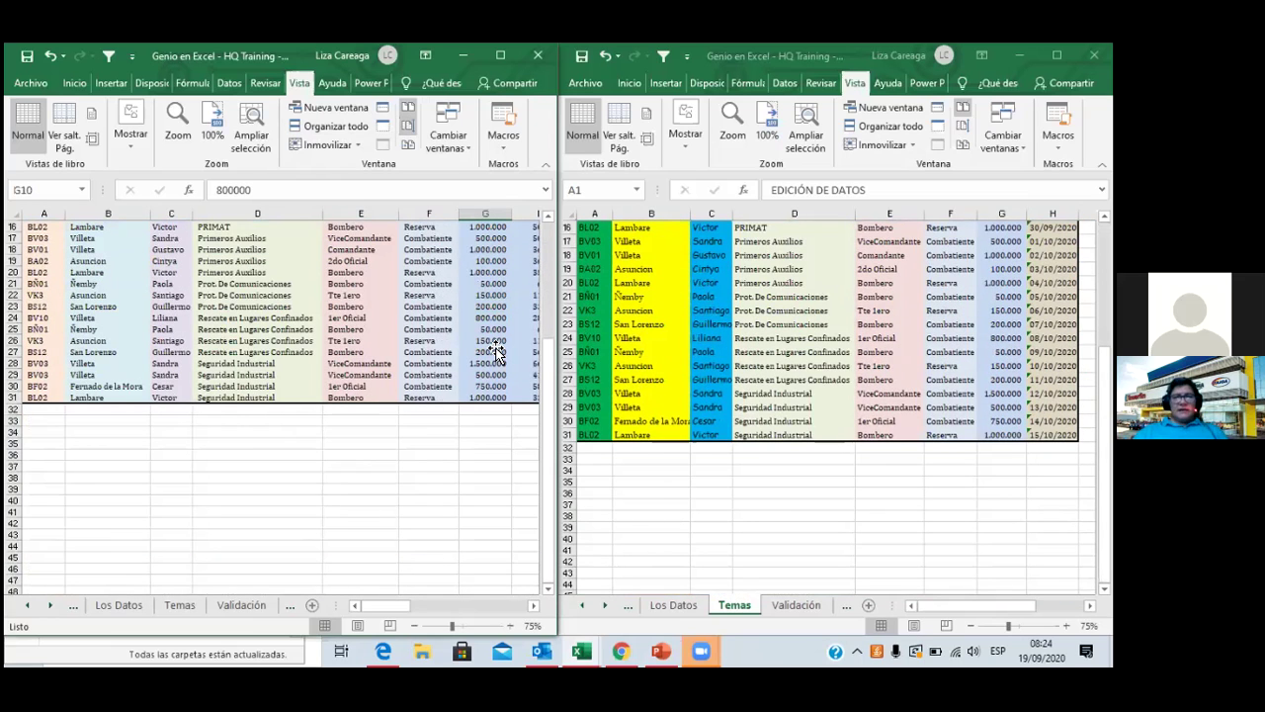
{"action": "scroll", "coordinate": [497, 353], "scroll_direction": "down", "scroll_amount": 2}
{"action": "scroll", "coordinate": [497, 353], "scroll_direction": "up", "scroll_amount": 2}
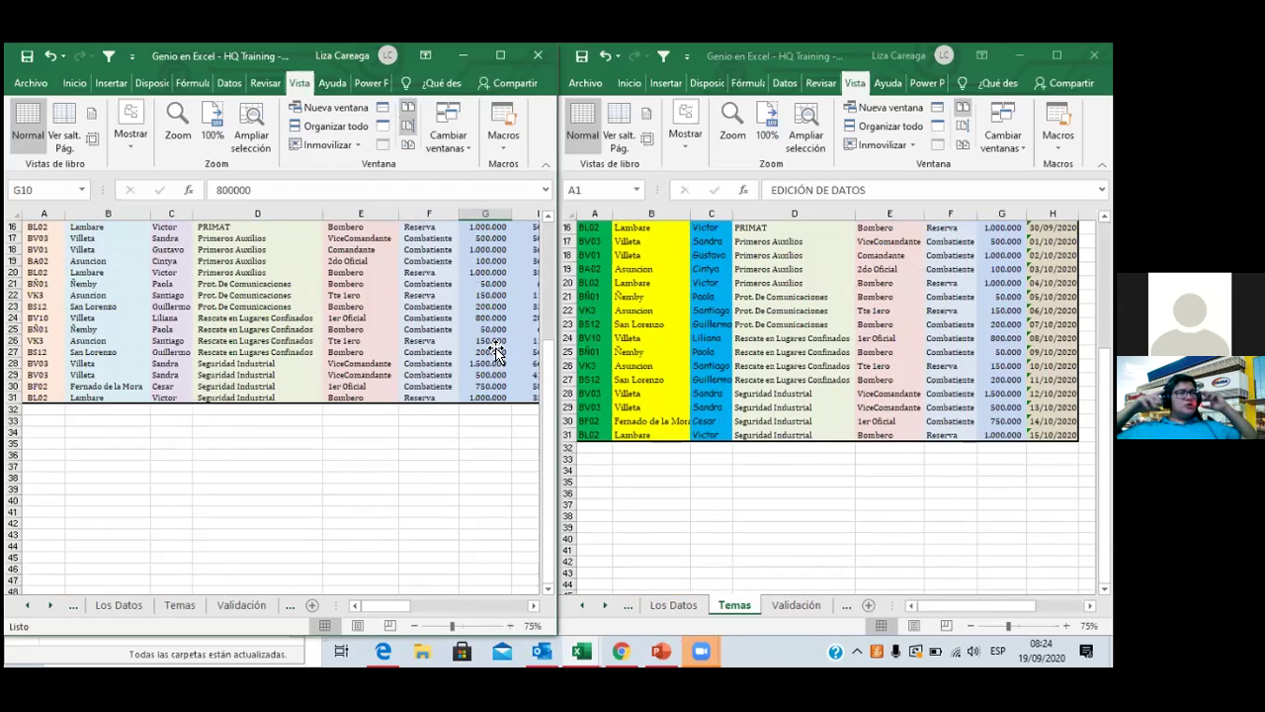
{"action": "scroll", "coordinate": [497, 352], "scroll_direction": "up", "scroll_amount": 3}
{"action": "scroll", "coordinate": [497, 353], "scroll_direction": "up", "scroll_amount": 2}
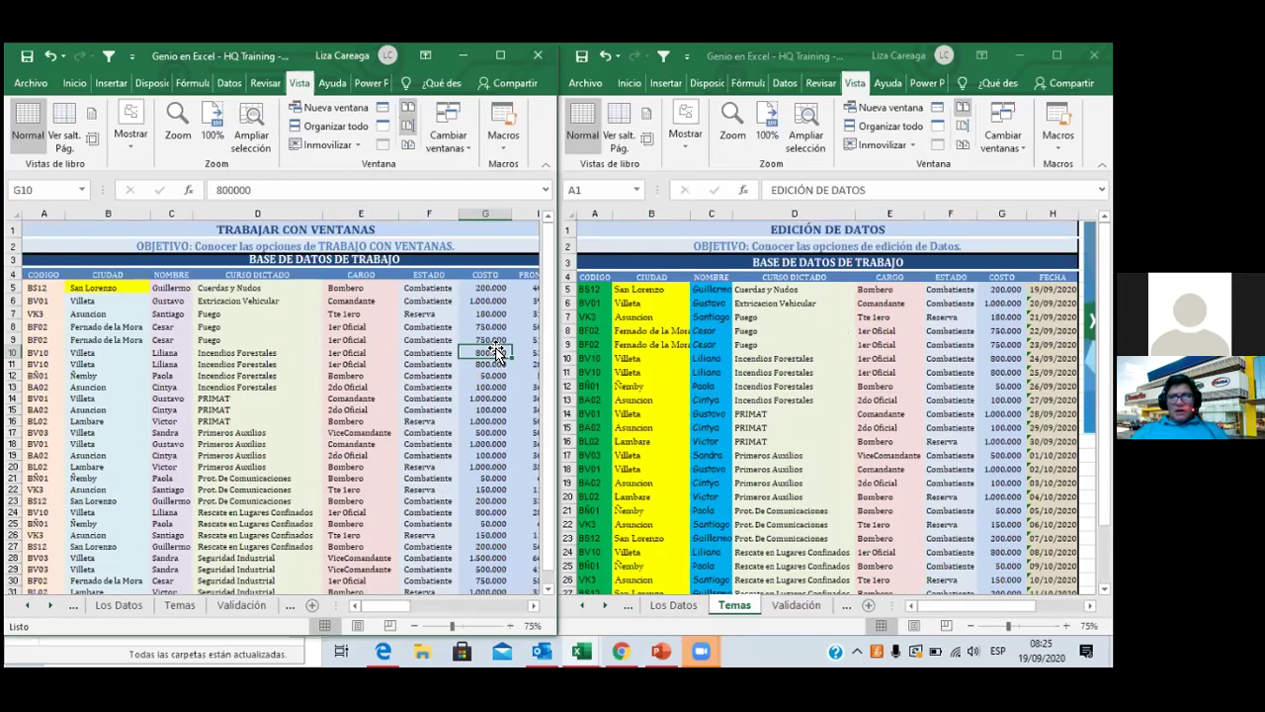
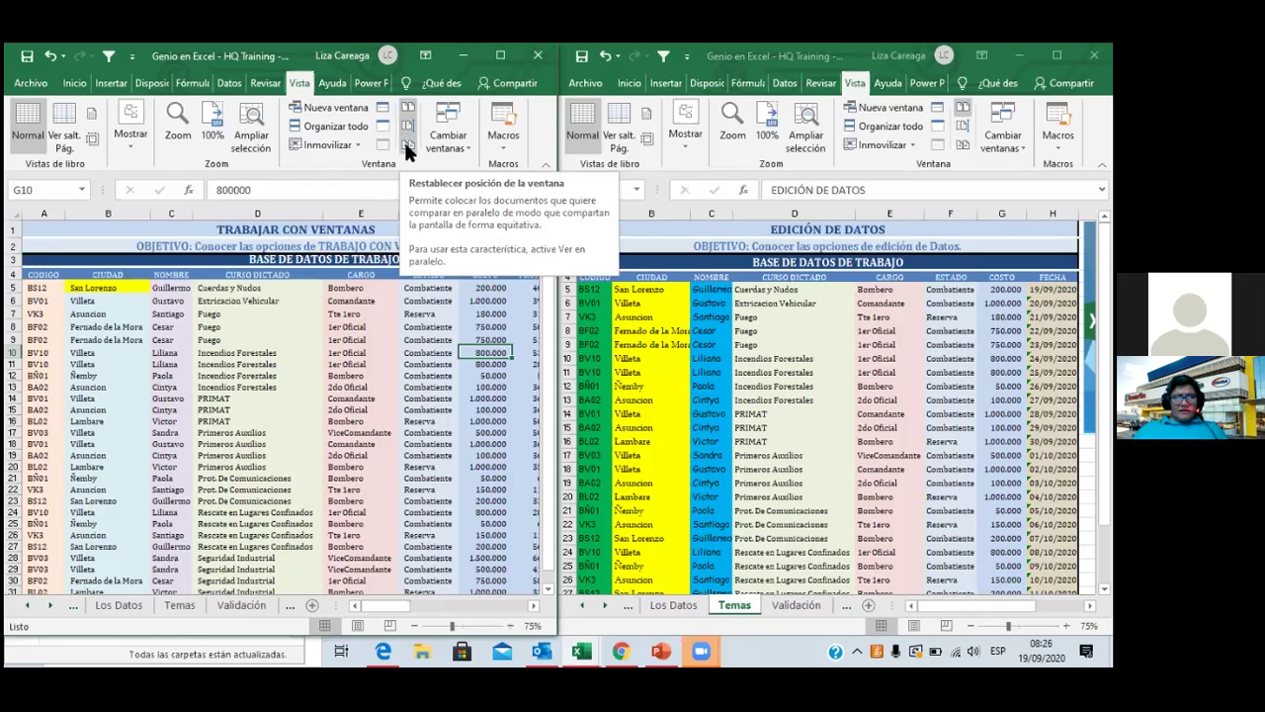
Step: Use Restablecer posición de la ventana to stack the two workbook windows top and bottom
{"action": "left_click", "coordinate": [406, 146]}
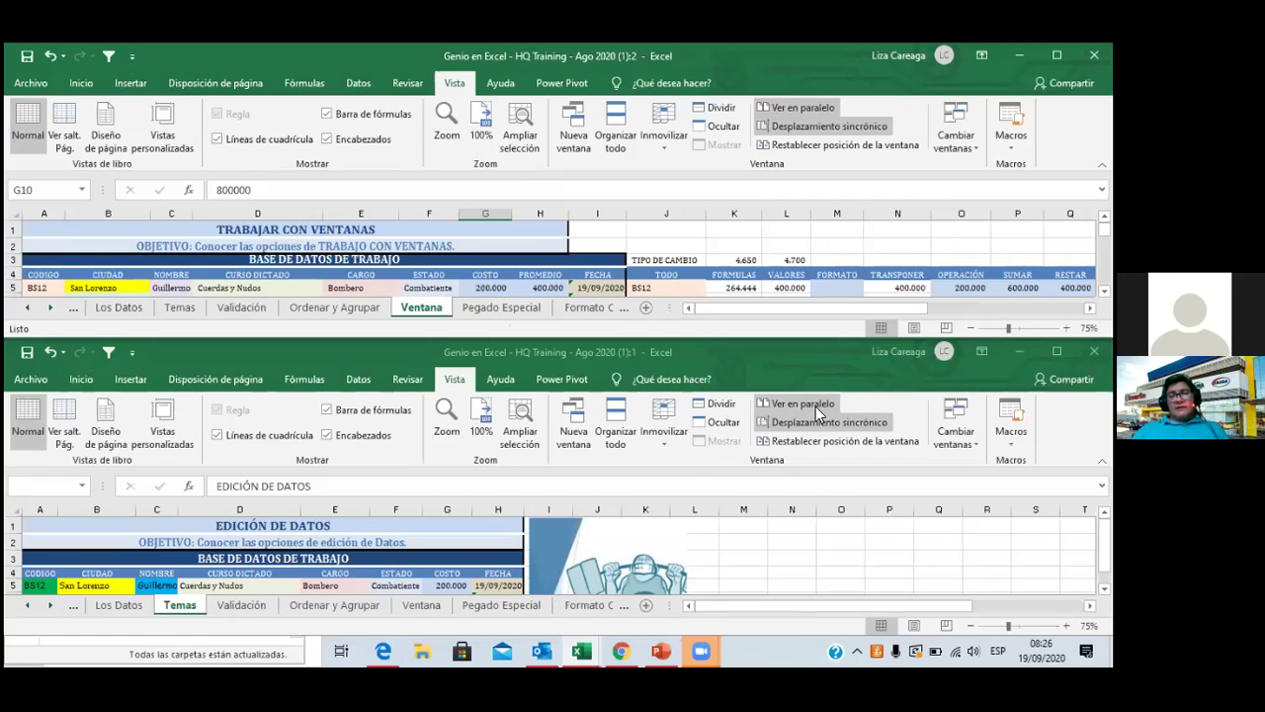
Step: Make the Temas window active and reset window position so it sits above Ventana
{"action": "left_click", "coordinate": [817, 358]}
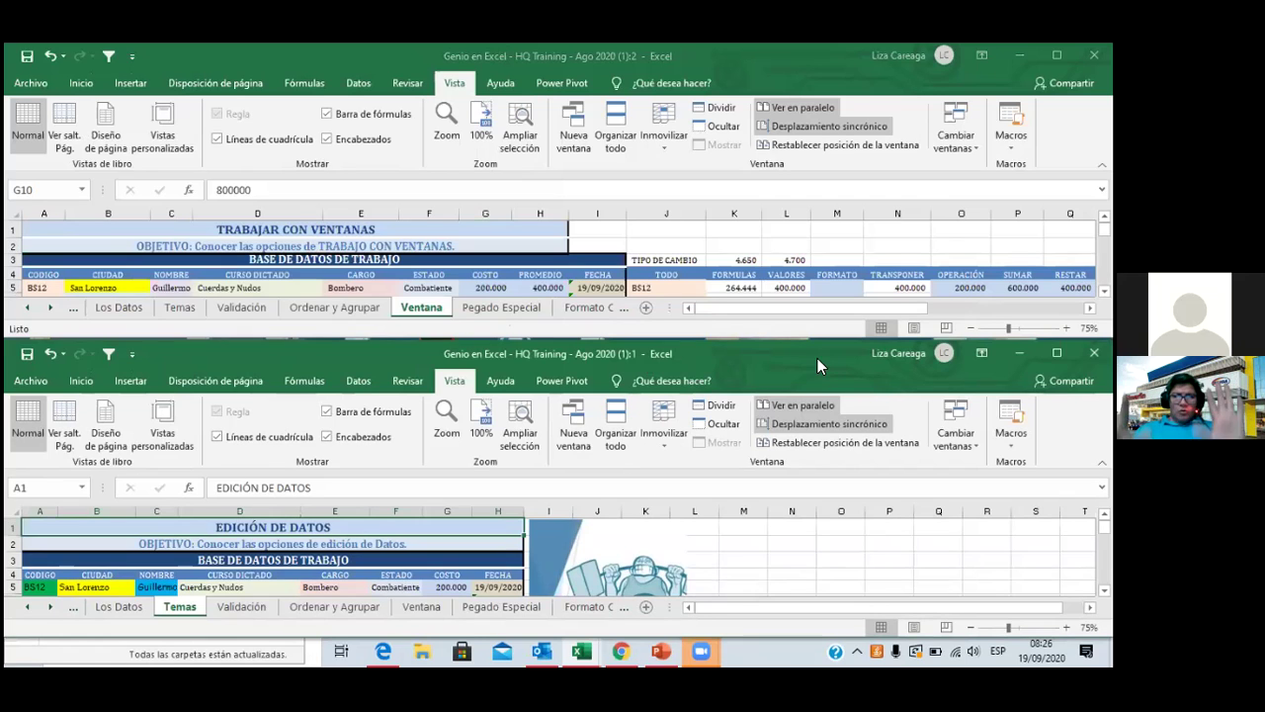
{"action": "left_click", "coordinate": [821, 412]}
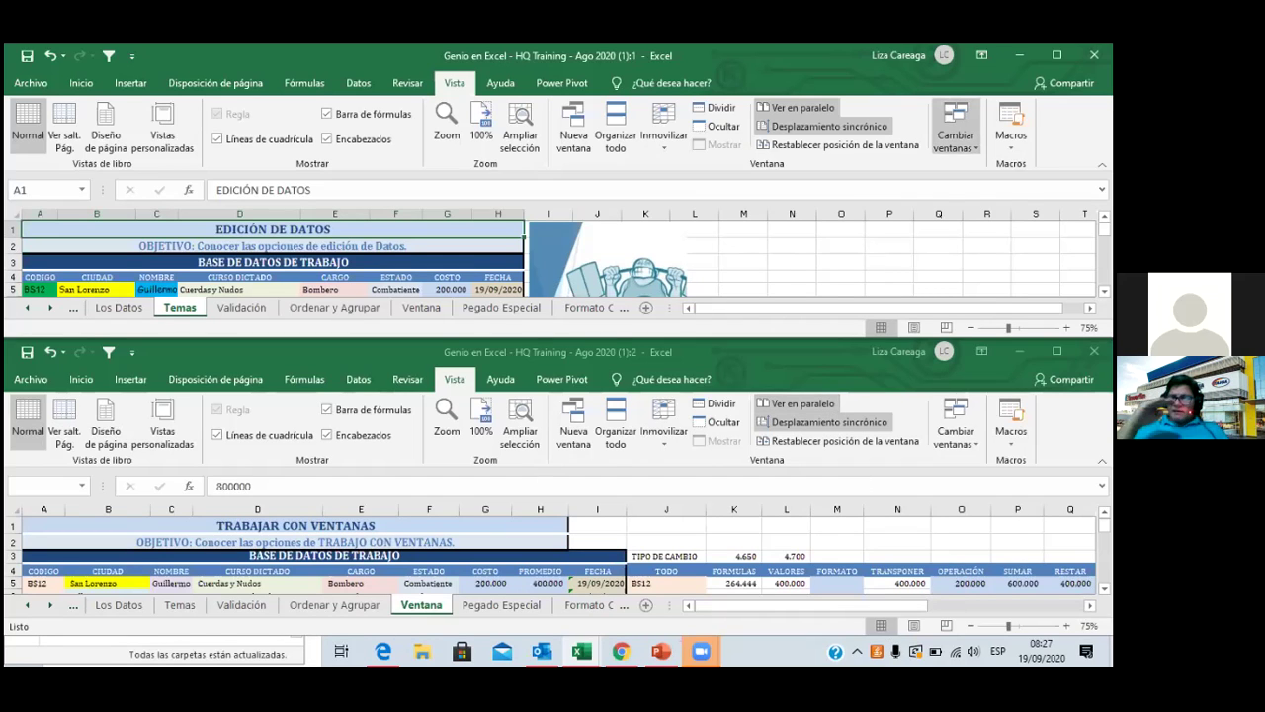
Step: Switch to the CUBO ANALITICO AGOSTO 2020 workbook from Cambiar ventanas
{"action": "left_click", "coordinate": [954, 138]}
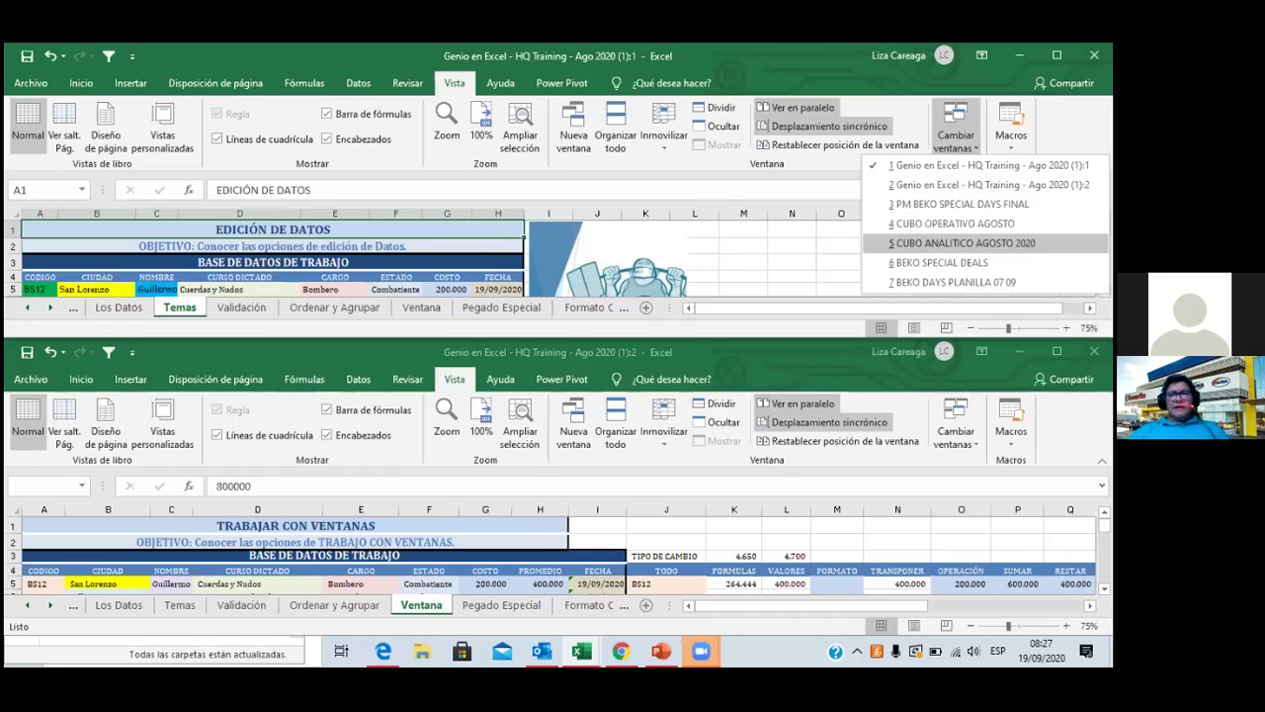
{"action": "left_click", "coordinate": [964, 243]}
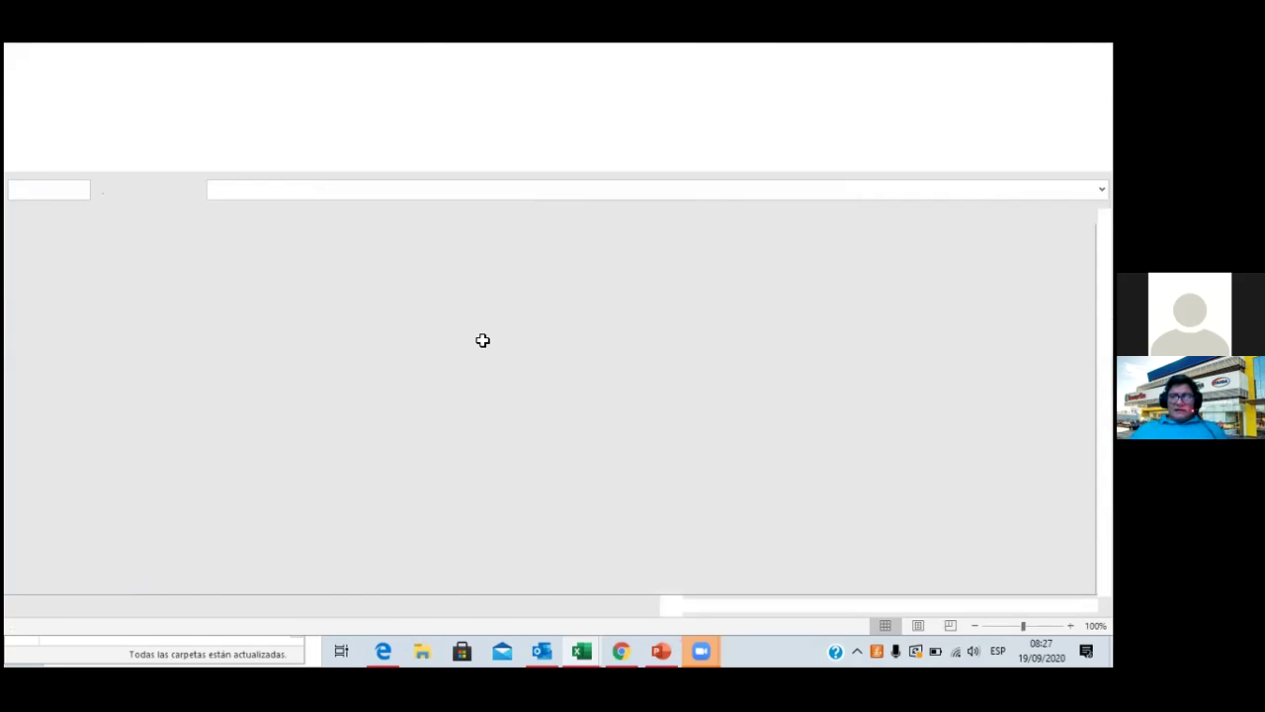
Step: Hide column C on Hoja16 and scroll through the sheet
{"action": "left_click", "coordinate": [428, 216]}
{"action": "right_click", "coordinate": [428, 215]}
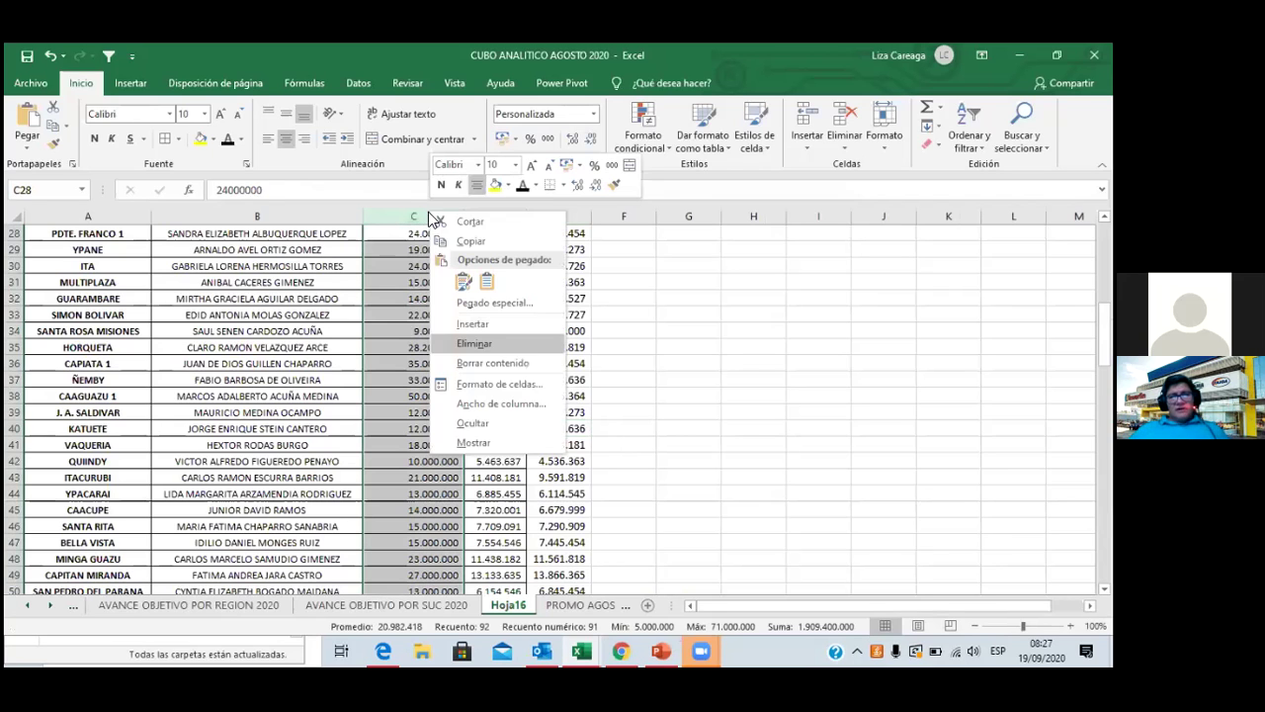
{"action": "left_click", "coordinate": [516, 419]}
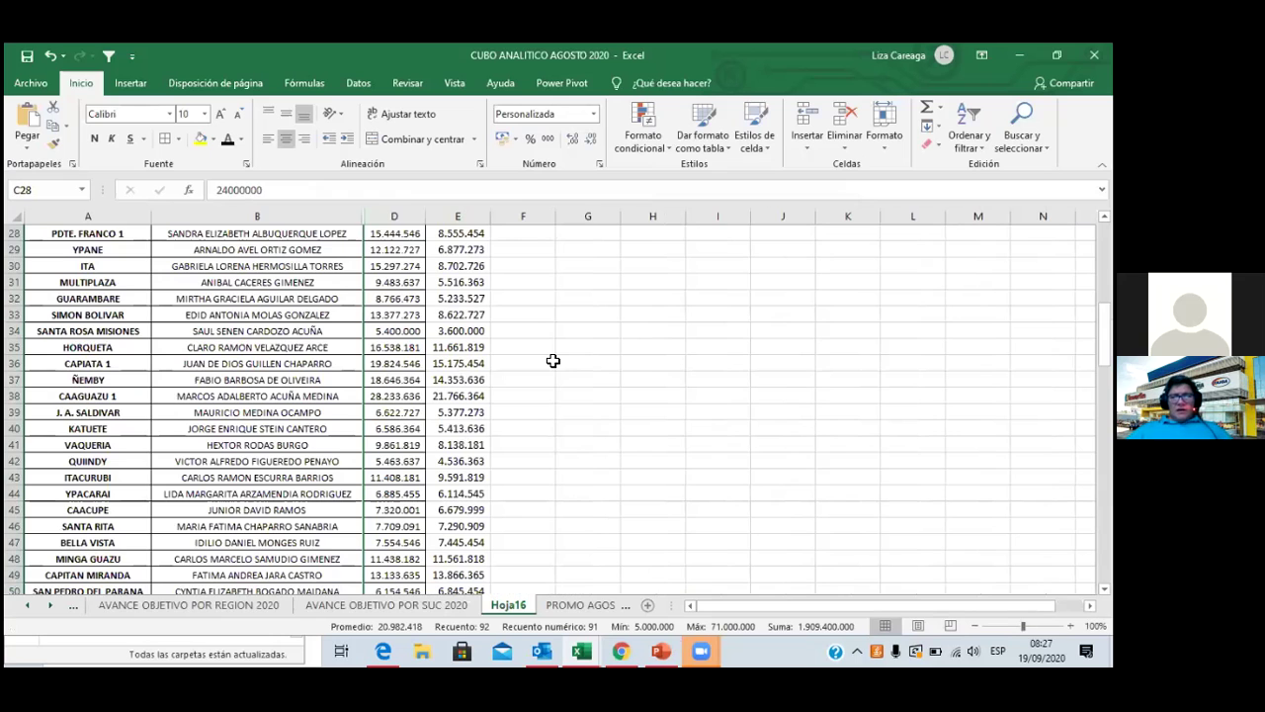
{"action": "scroll", "coordinate": [553, 361], "scroll_direction": "up", "scroll_amount": 3}
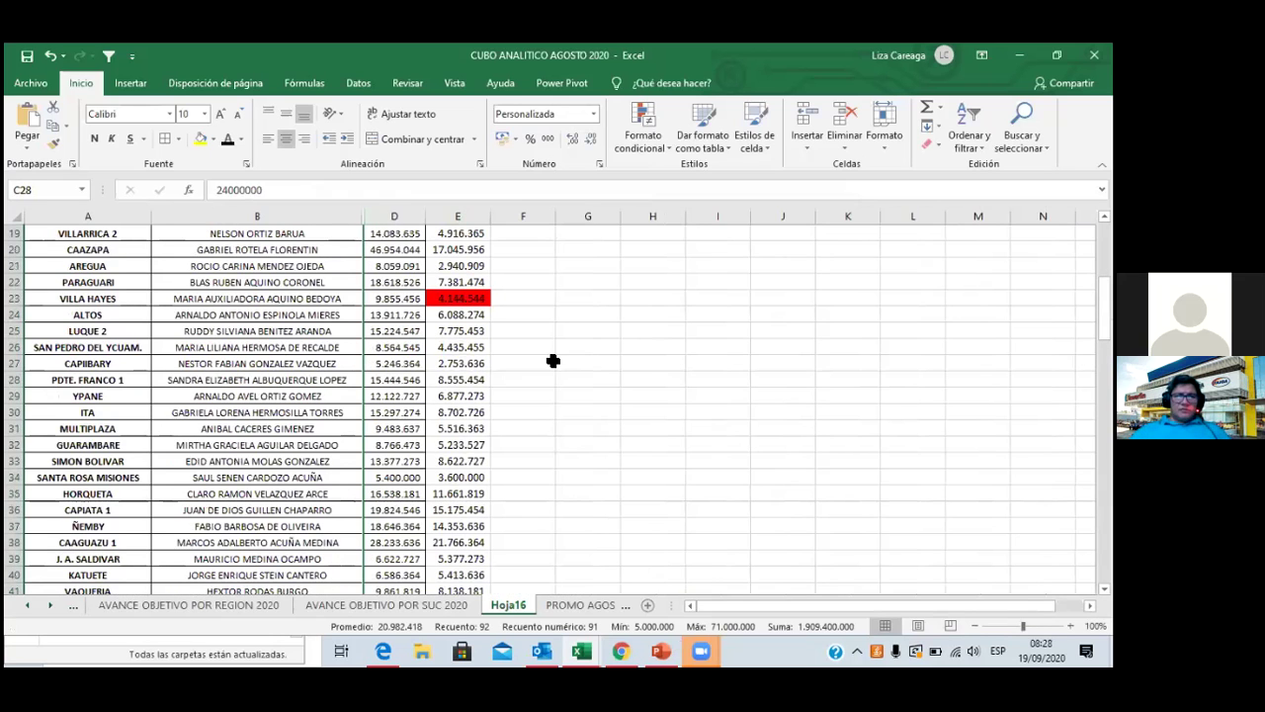
{"action": "scroll", "coordinate": [551, 361], "scroll_direction": "up", "scroll_amount": 3}
{"action": "scroll", "coordinate": [552, 360], "scroll_direction": "down", "scroll_amount": 12}
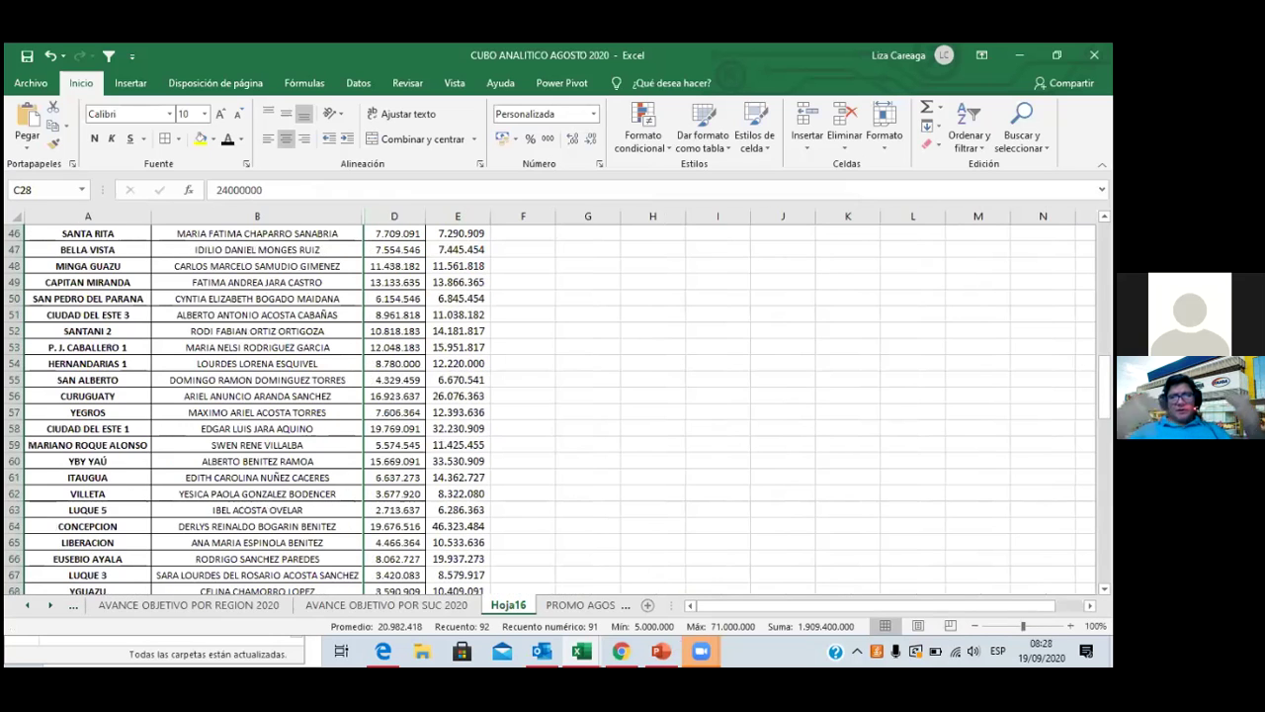
{"action": "scroll", "coordinate": [552, 361], "scroll_direction": "down", "scroll_amount": 7}
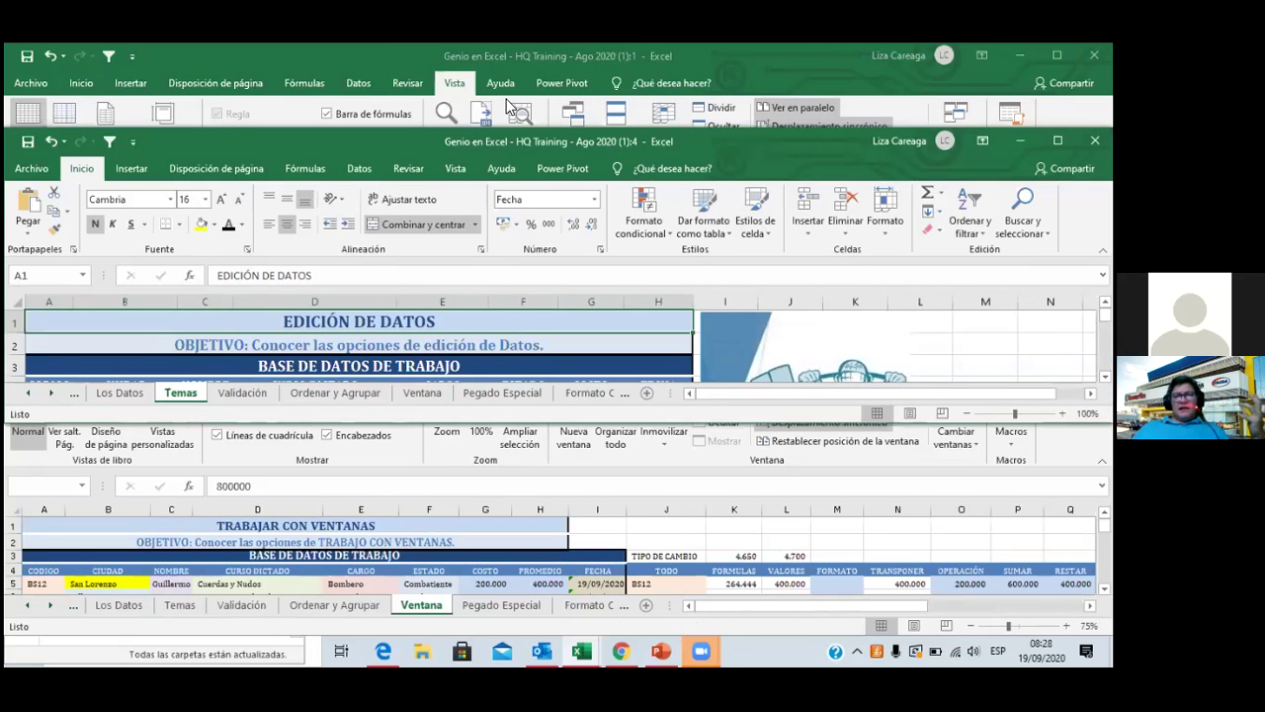
Step: Bring the (1):1 Temas window to the front and select cell L2
{"action": "left_click", "coordinate": [84, 94]}
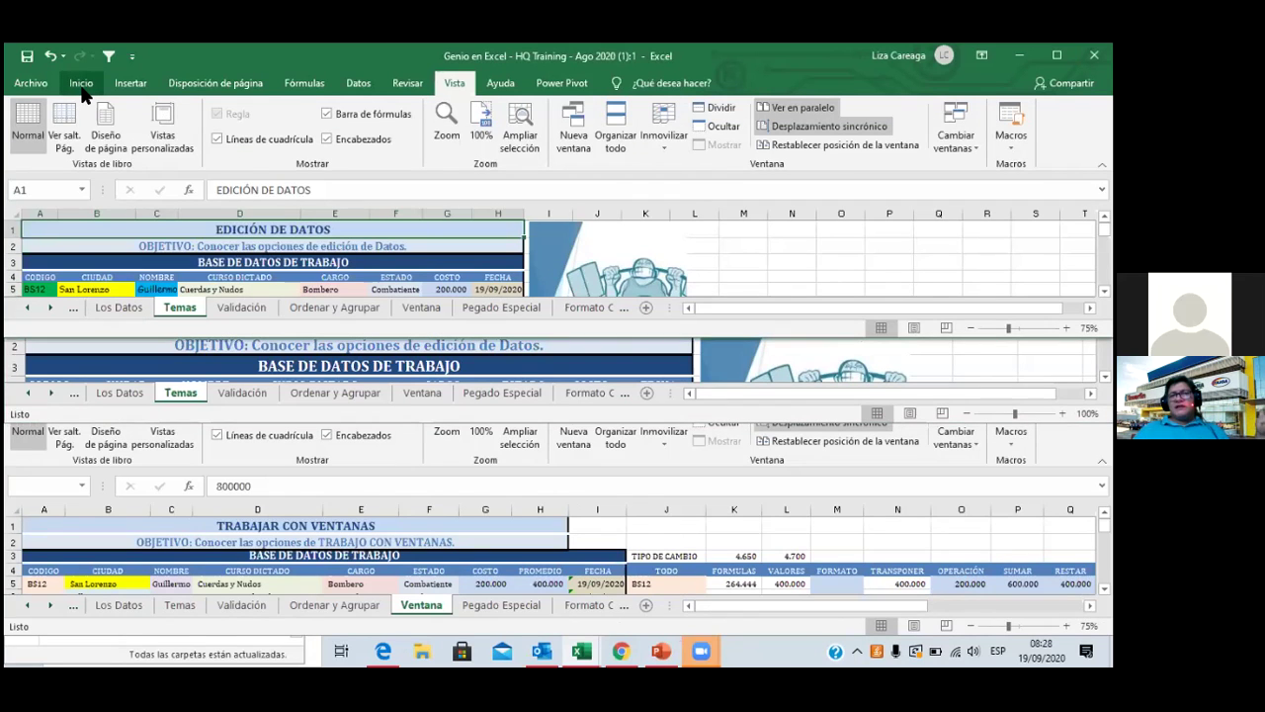
{"action": "left_click", "coordinate": [80, 84]}
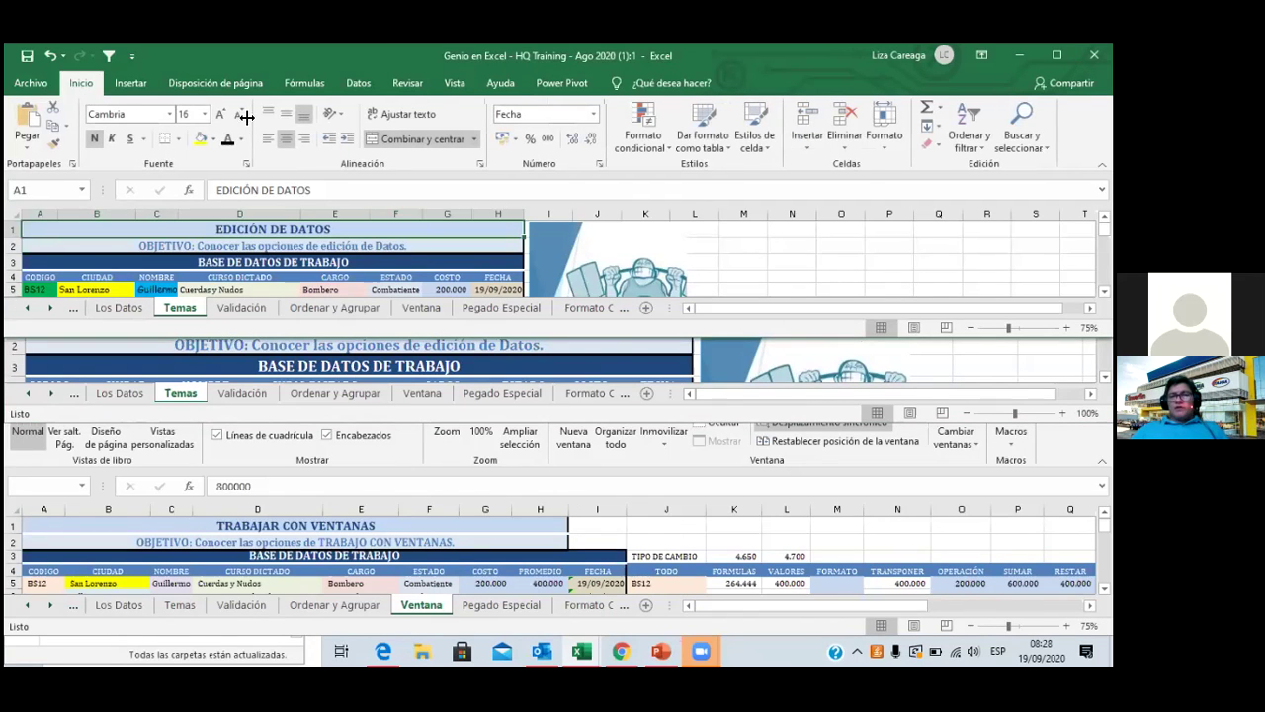
{"action": "left_click", "coordinate": [704, 245]}
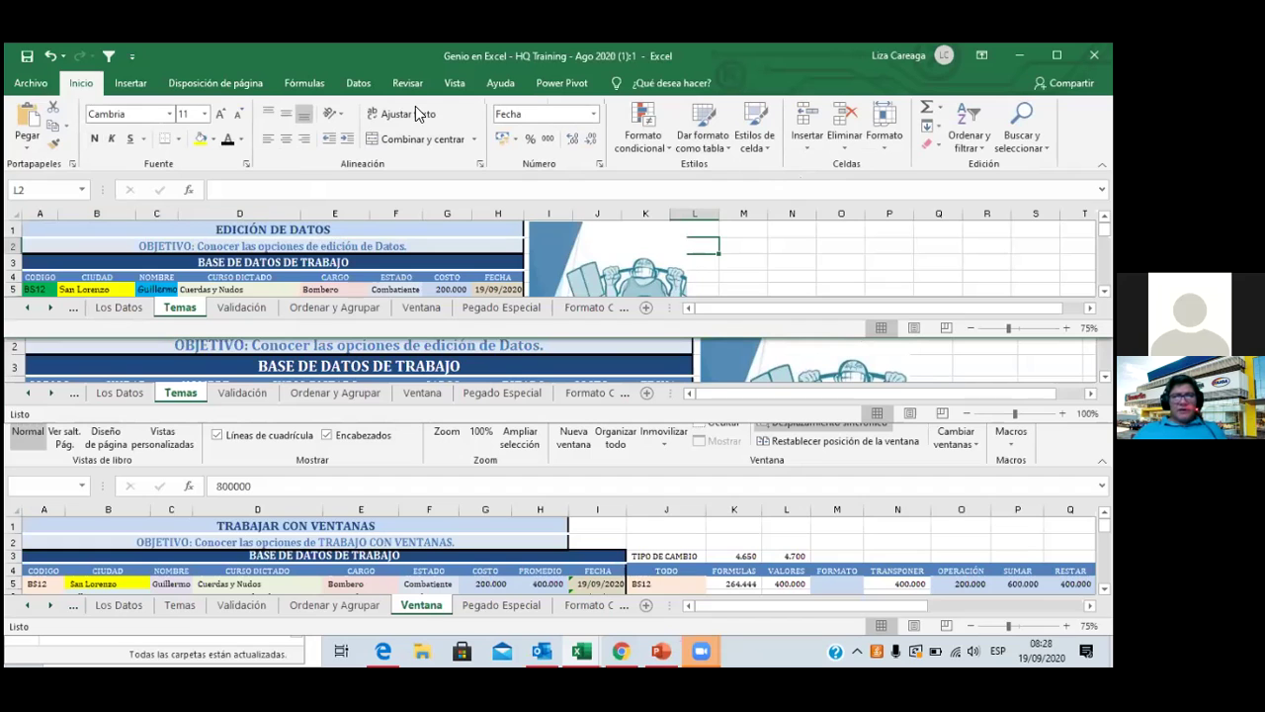
{"action": "left_click", "coordinate": [455, 83]}
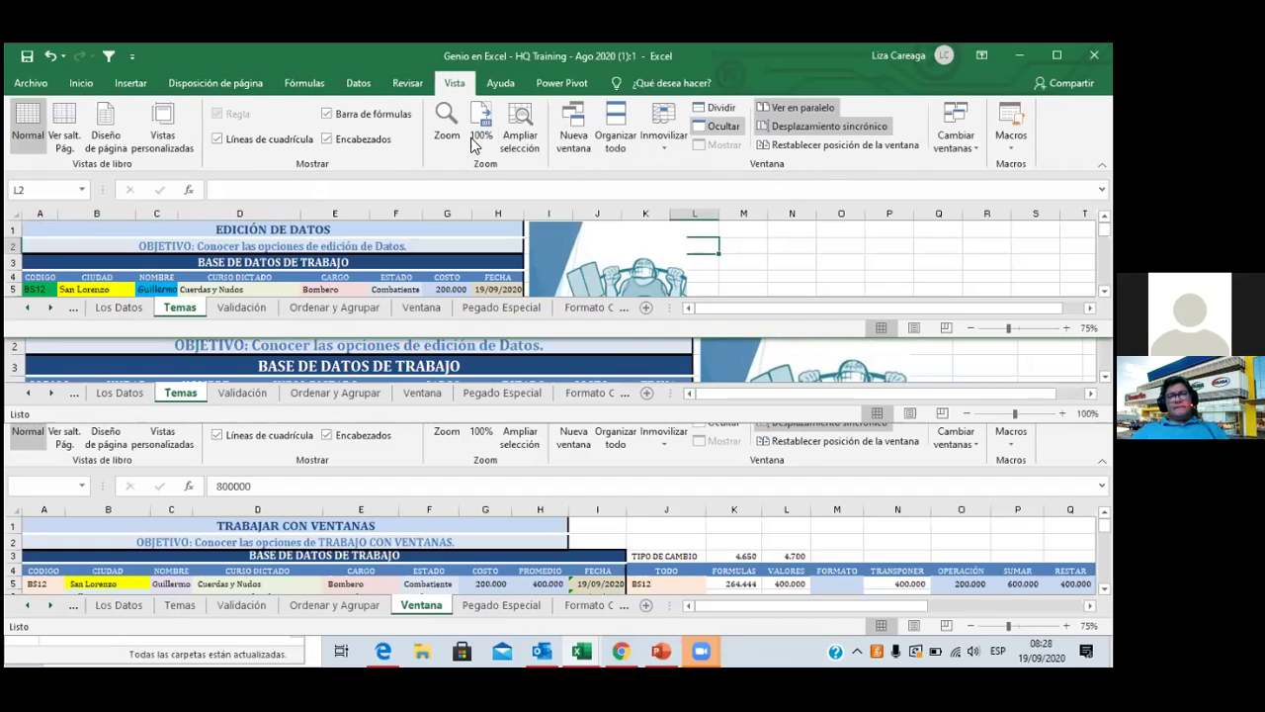
Step: Arrange all four windows with Organizar todo set to Mosaico
{"action": "left_click", "coordinate": [627, 146]}
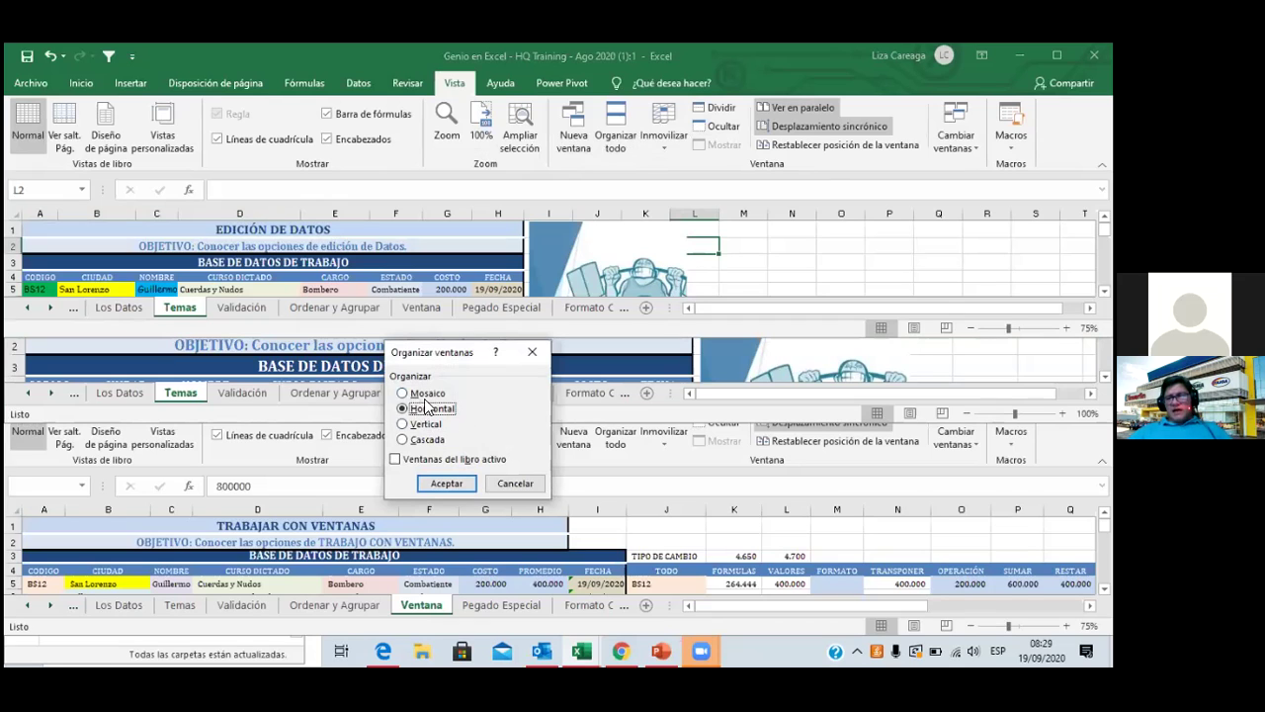
{"action": "left_click", "coordinate": [423, 394]}
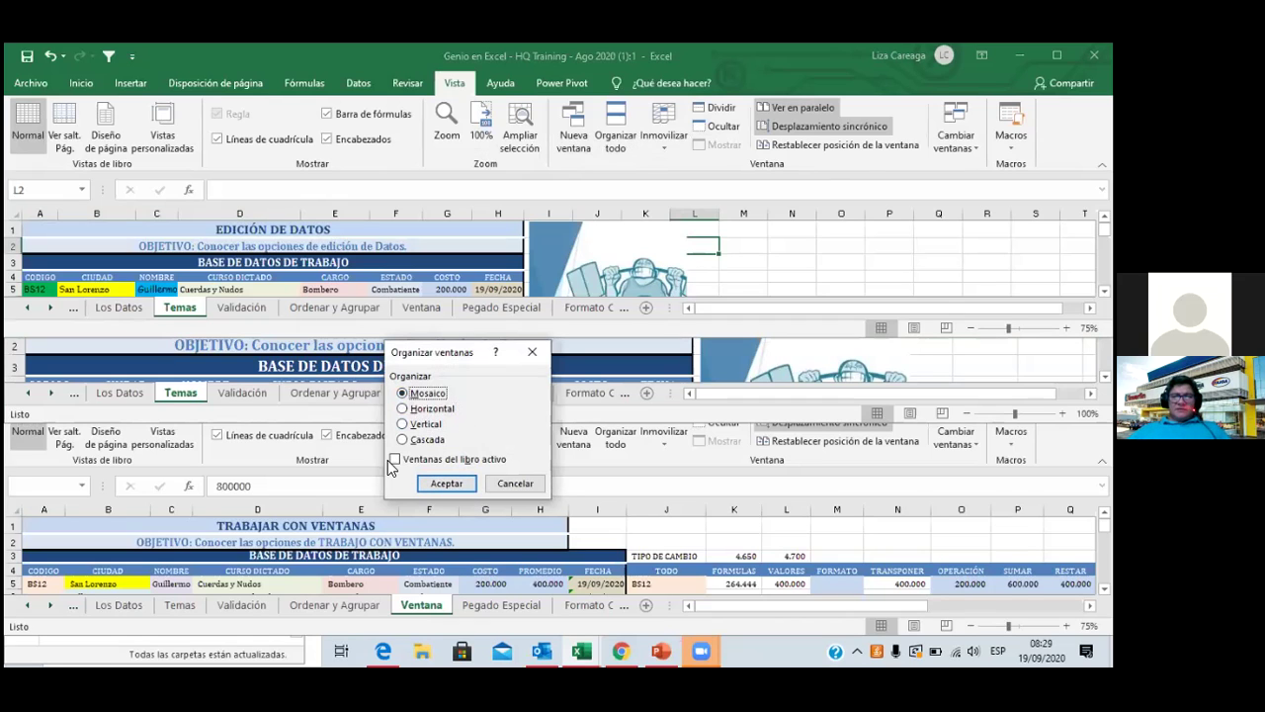
{"action": "left_click", "coordinate": [463, 484]}
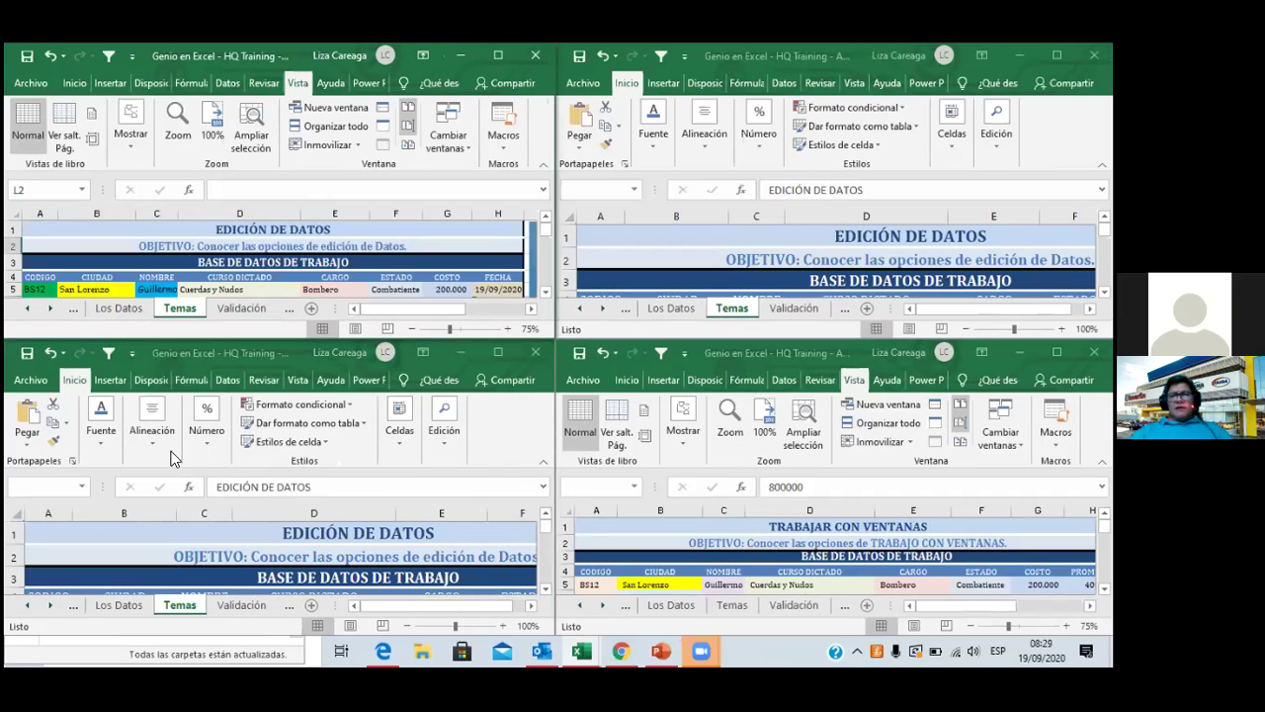
{"action": "key", "text": "Page_Down"}
{"action": "key", "text": "Page_Down"}
{"action": "key", "text": "Page_Down"}
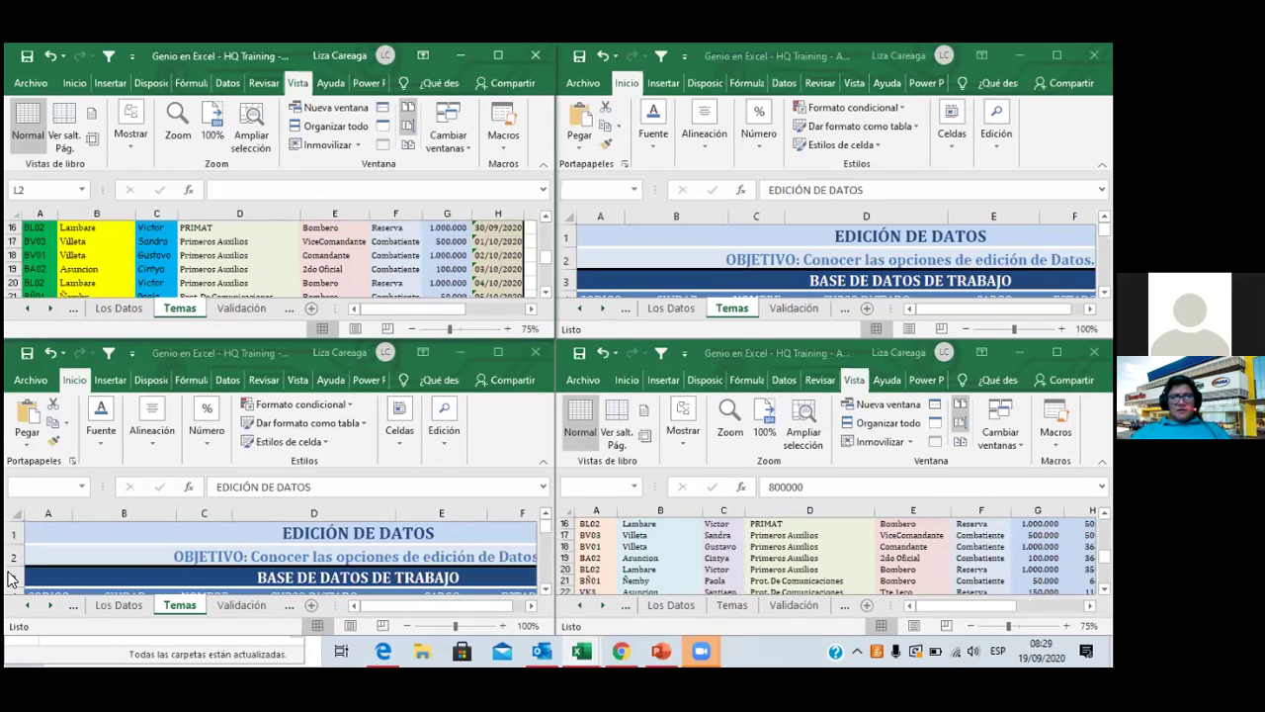
{"action": "key", "text": "Page_Down"}
{"action": "key", "text": "Page_Down"}
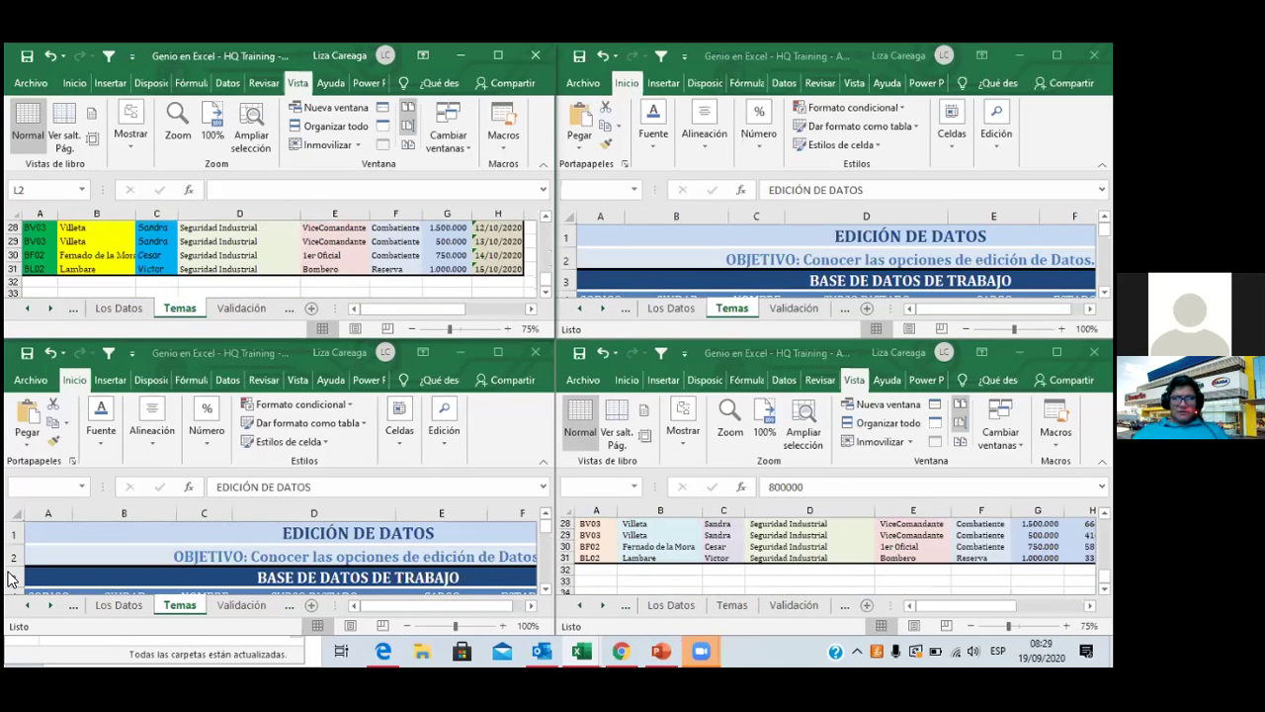
{"action": "key", "text": "Page_Up"}
{"action": "key", "text": "Page_Up"}
{"action": "key", "text": "Page_Up"}
{"action": "key", "text": "Page_Up"}
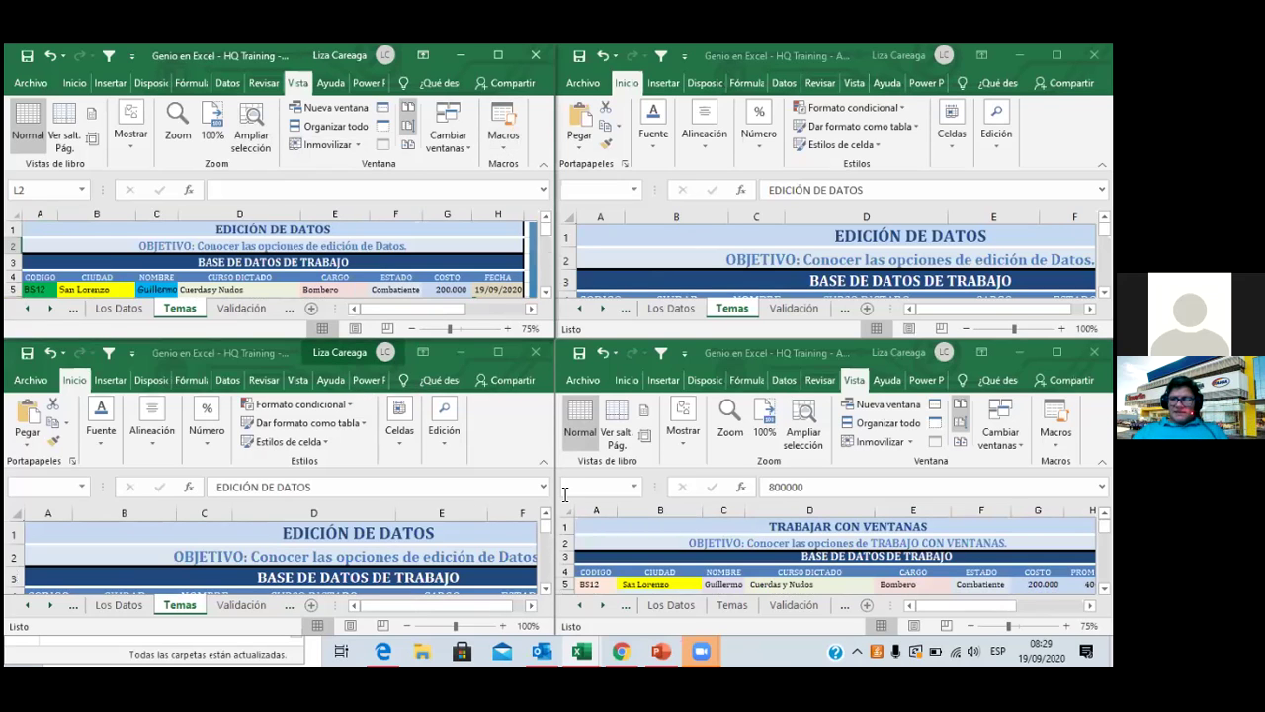
{"action": "left_click", "coordinate": [348, 286]}
{"action": "scroll", "coordinate": [352, 285], "scroll_direction": "down", "scroll_amount": 1}
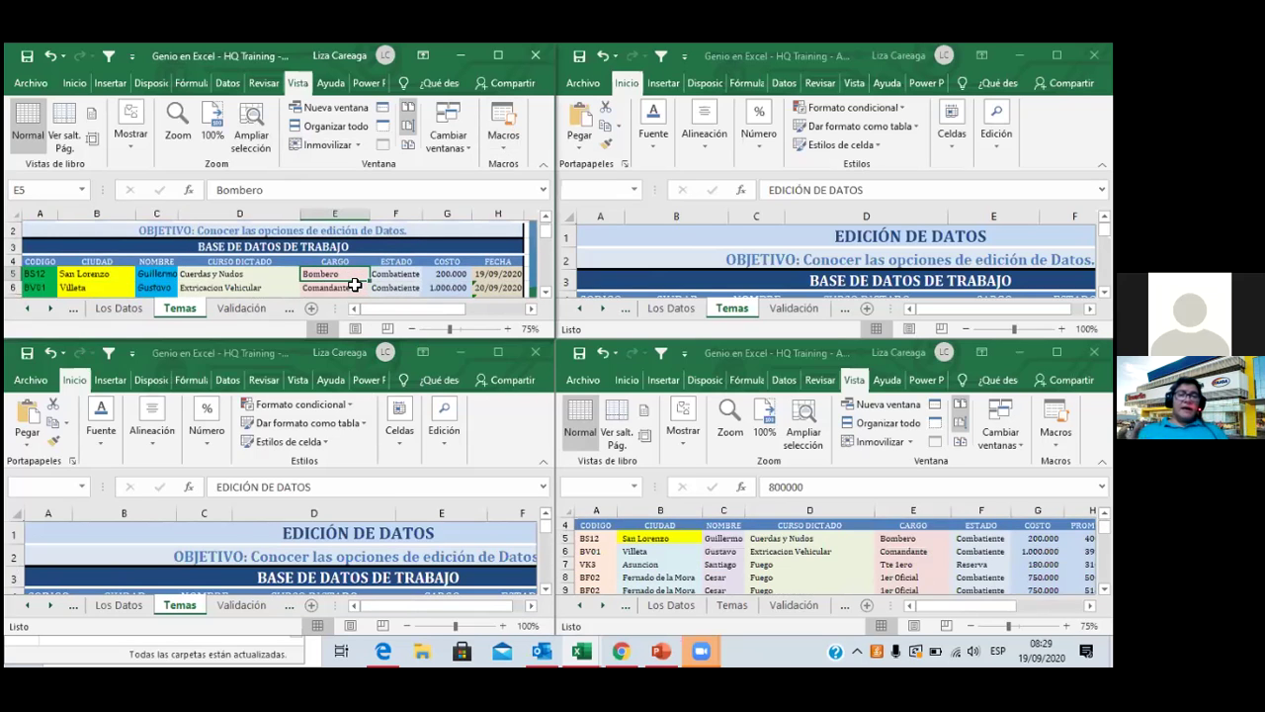
{"action": "scroll", "coordinate": [354, 285], "scroll_direction": "down", "scroll_amount": 1}
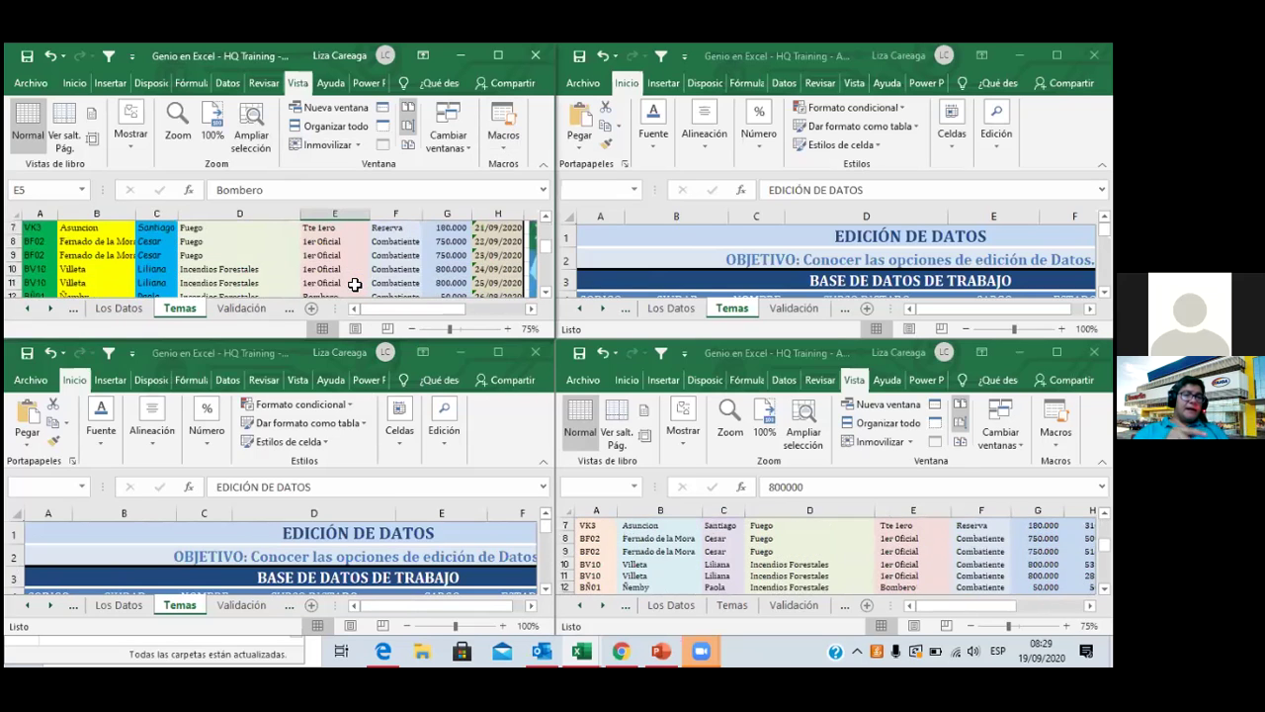
{"action": "scroll", "coordinate": [354, 285], "scroll_direction": "down", "scroll_amount": 1}
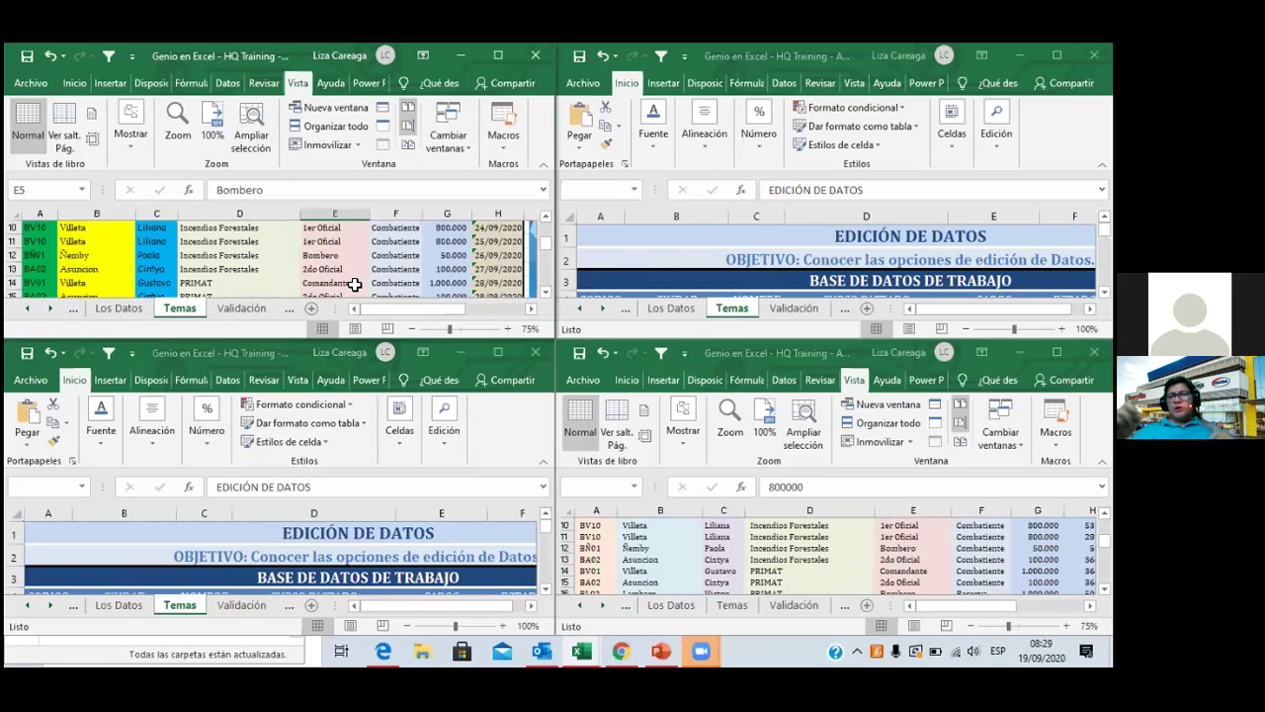
{"action": "scroll", "coordinate": [354, 285], "scroll_direction": "down", "scroll_amount": 3}
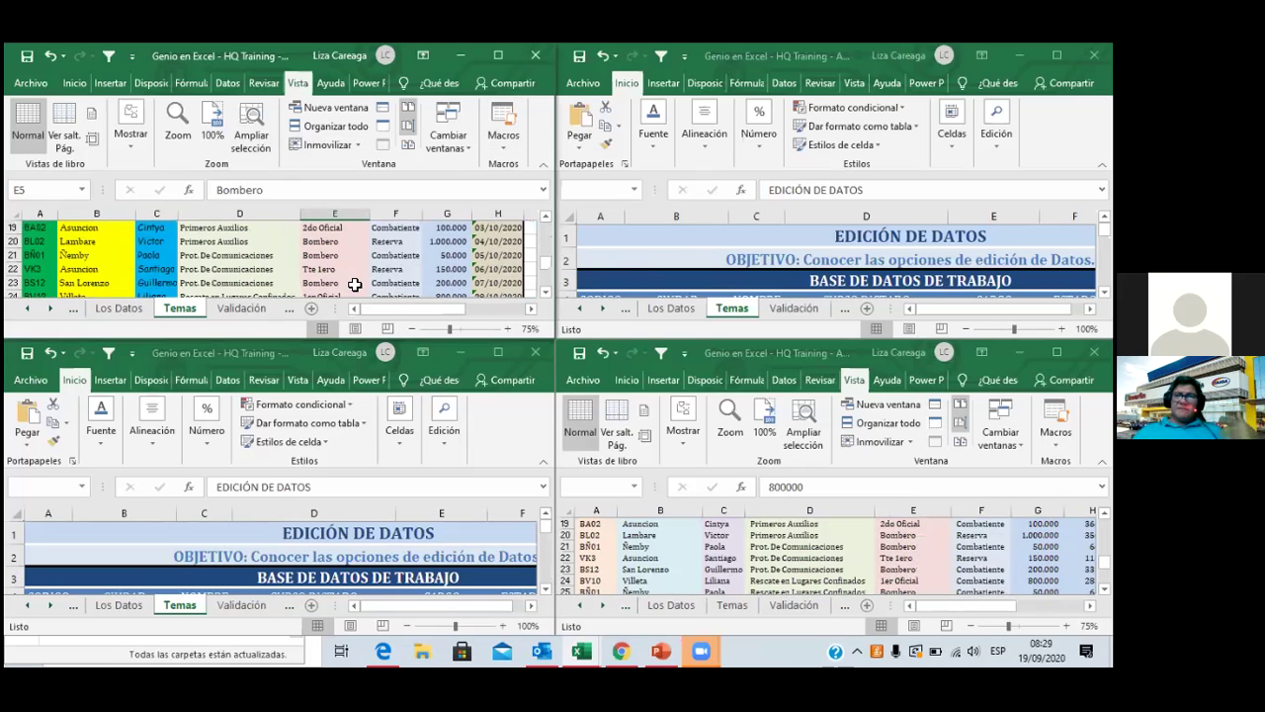
{"action": "scroll", "coordinate": [354, 284], "scroll_direction": "down", "scroll_amount": 2}
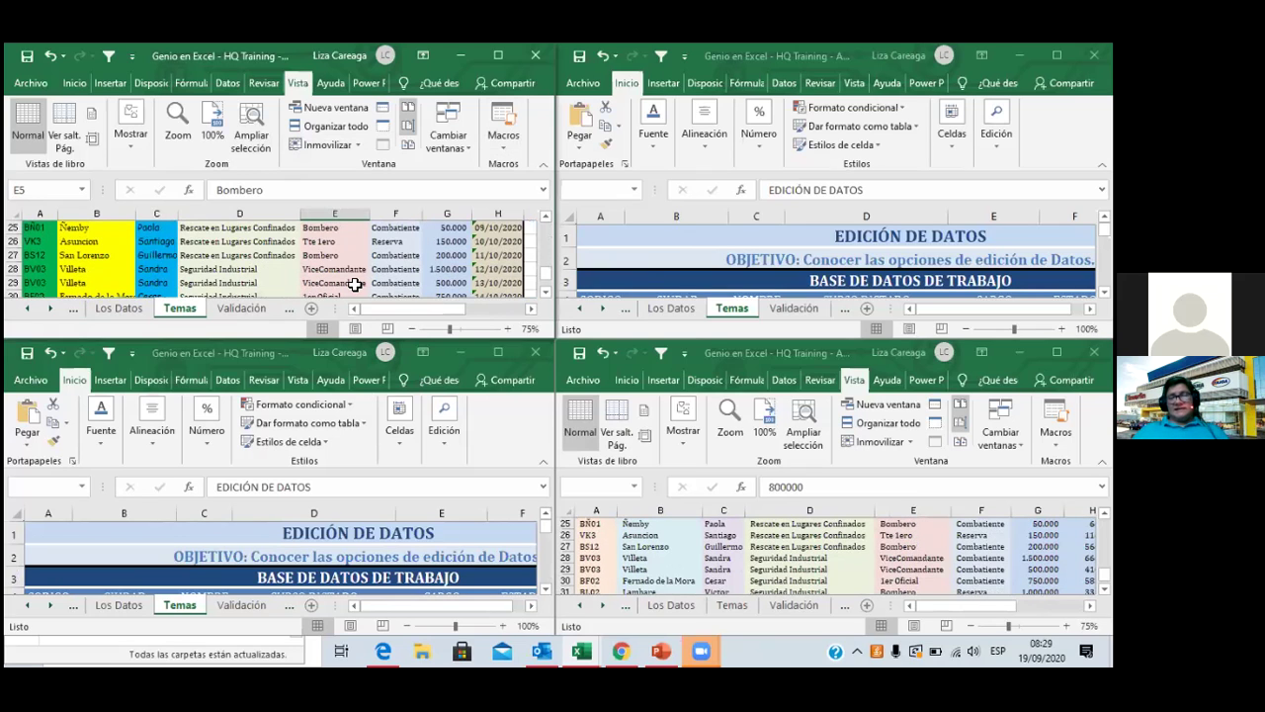
{"action": "scroll", "coordinate": [354, 284], "scroll_direction": "up", "scroll_amount": 2}
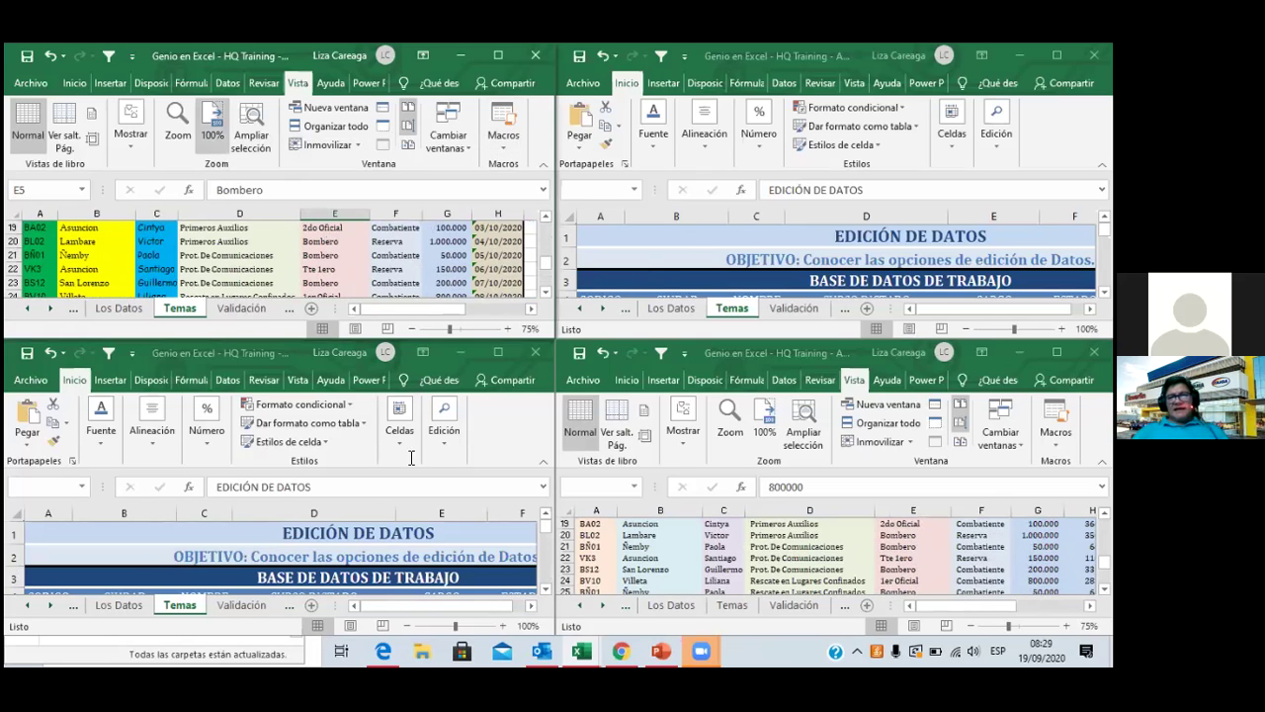
{"action": "left_click", "coordinate": [297, 380]}
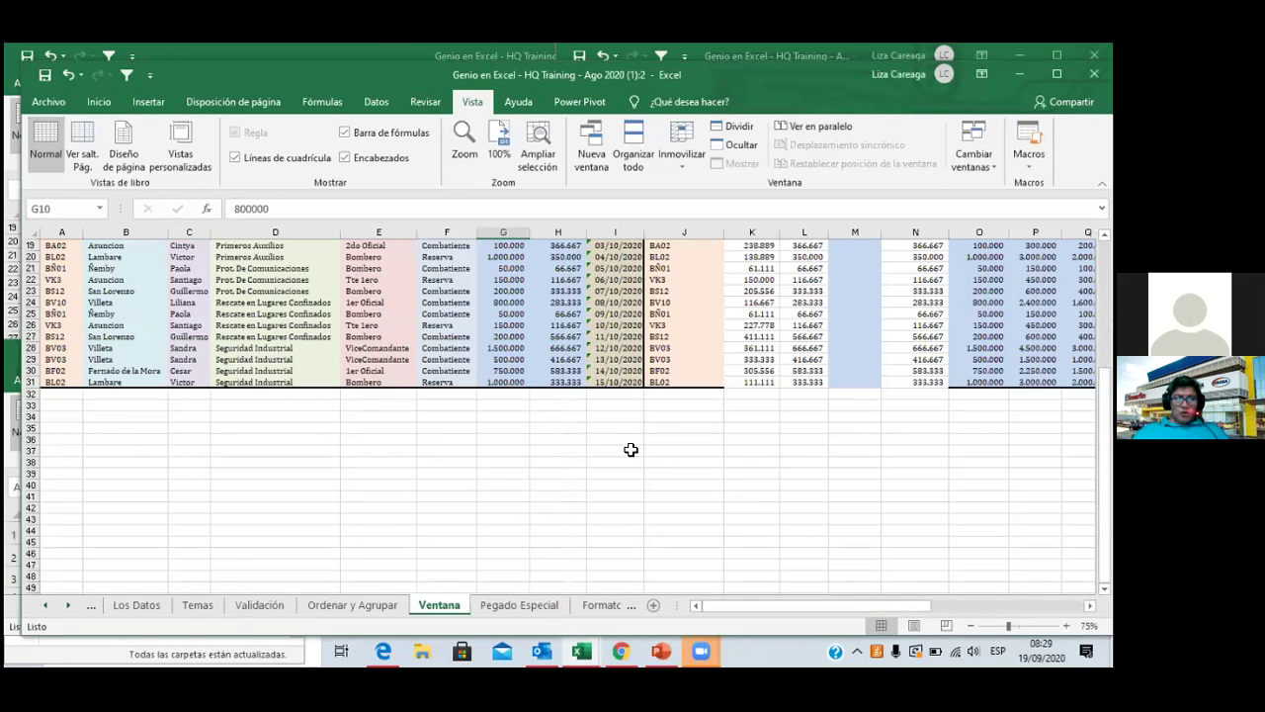
{"action": "scroll", "coordinate": [630, 450], "scroll_direction": "up", "scroll_amount": 4}
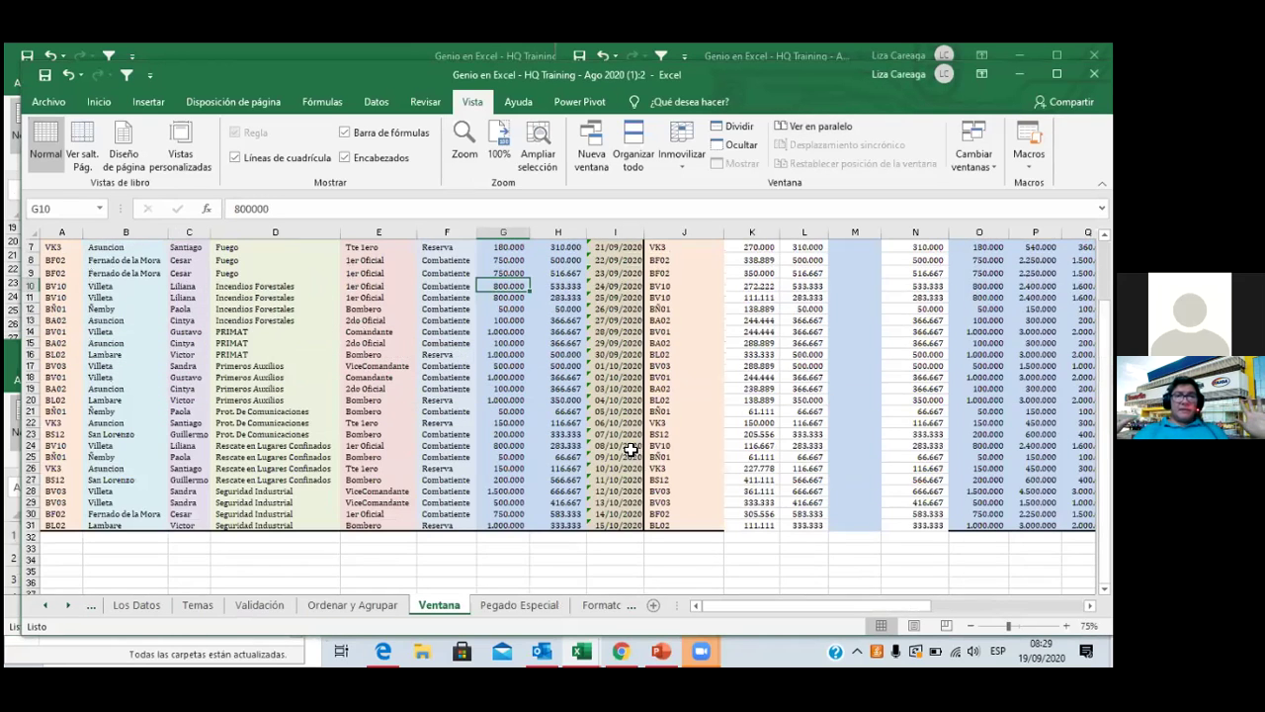
{"action": "scroll", "coordinate": [630, 450], "scroll_direction": "up", "scroll_amount": 2}
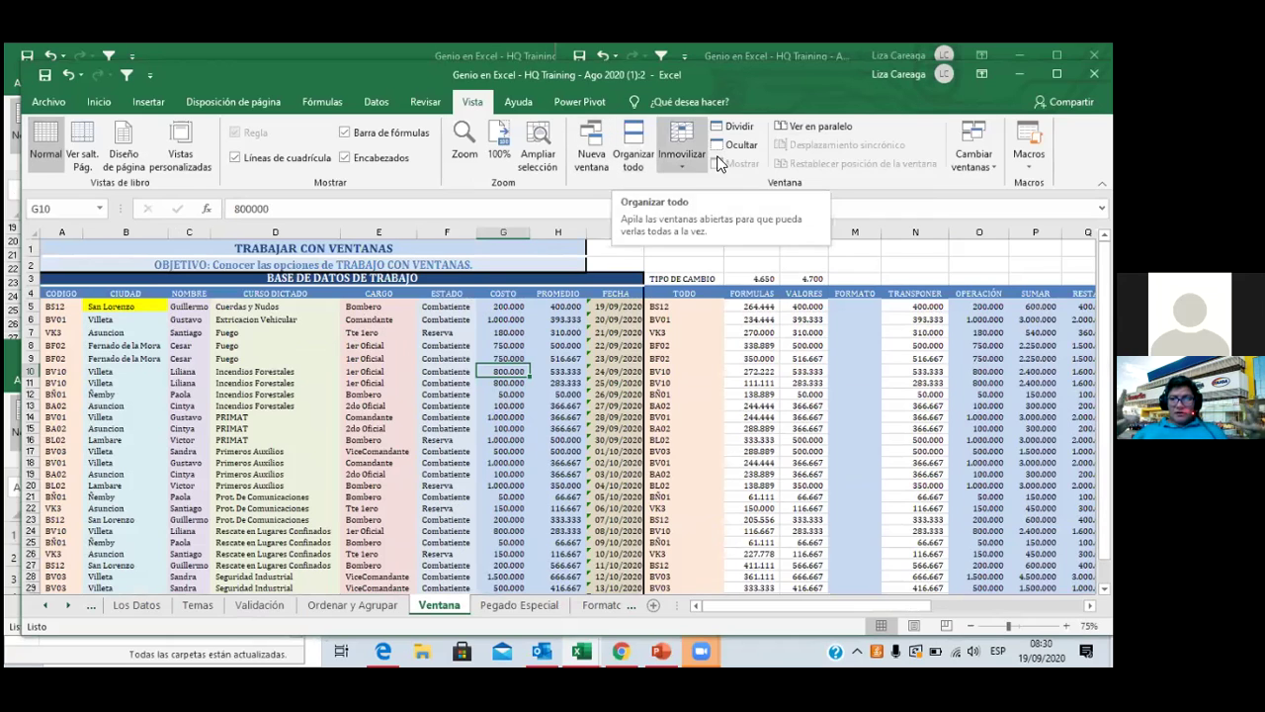
Step: Compare side by side with window 'Genio en Excel - HQ Training - Ago 2020 (1):4'
{"action": "left_click", "coordinate": [807, 128]}
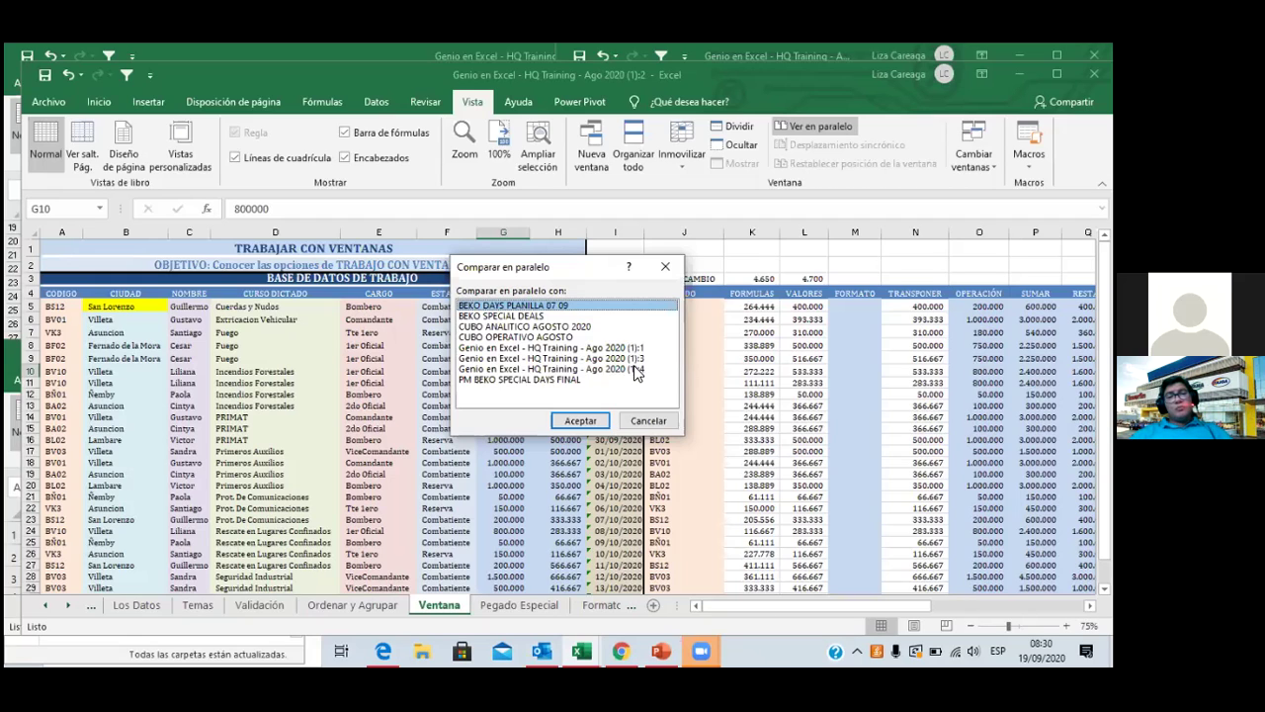
{"action": "left_click", "coordinate": [630, 369]}
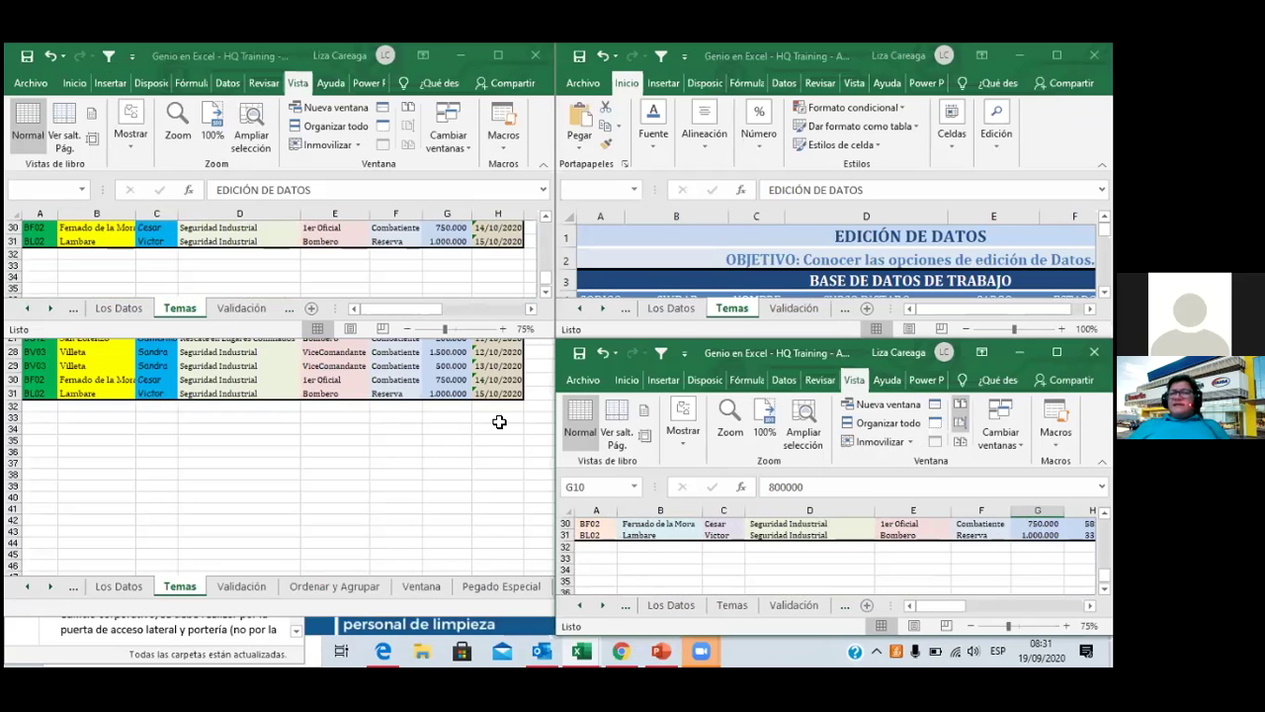
{"action": "scroll", "coordinate": [450, 274], "scroll_direction": "up", "scroll_amount": 3}
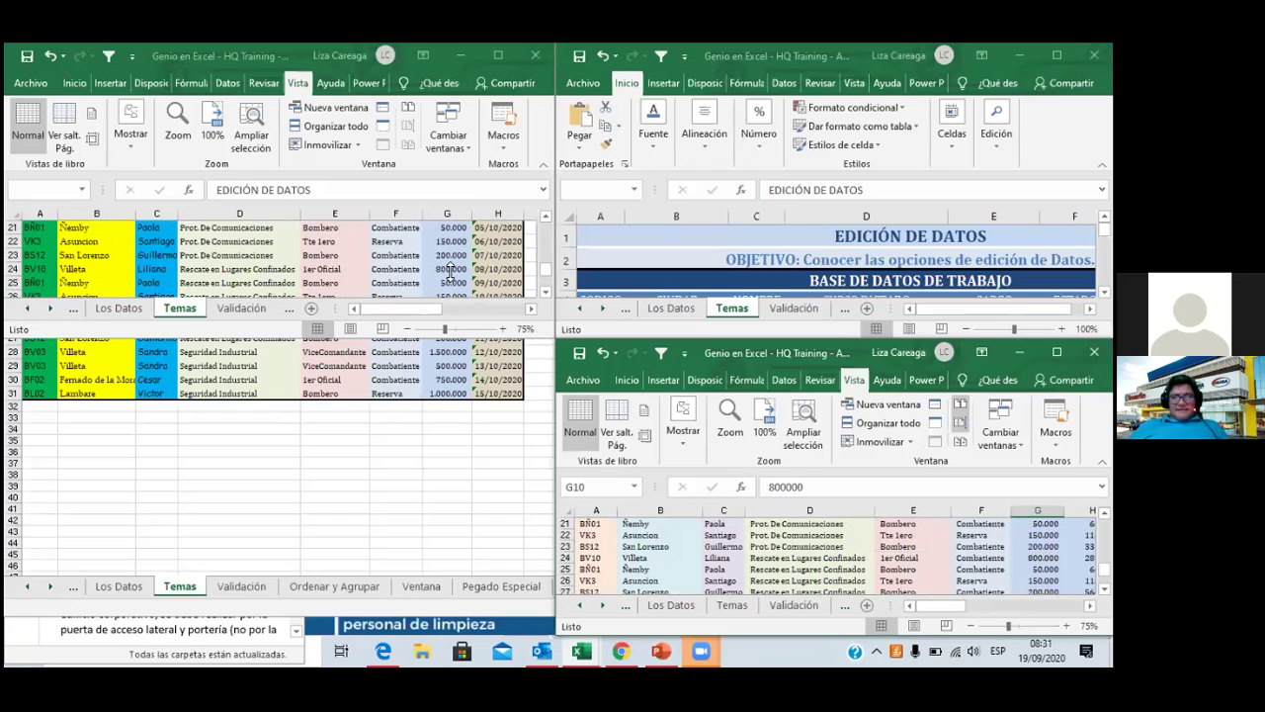
{"action": "scroll", "coordinate": [451, 274], "scroll_direction": "down", "scroll_amount": 2}
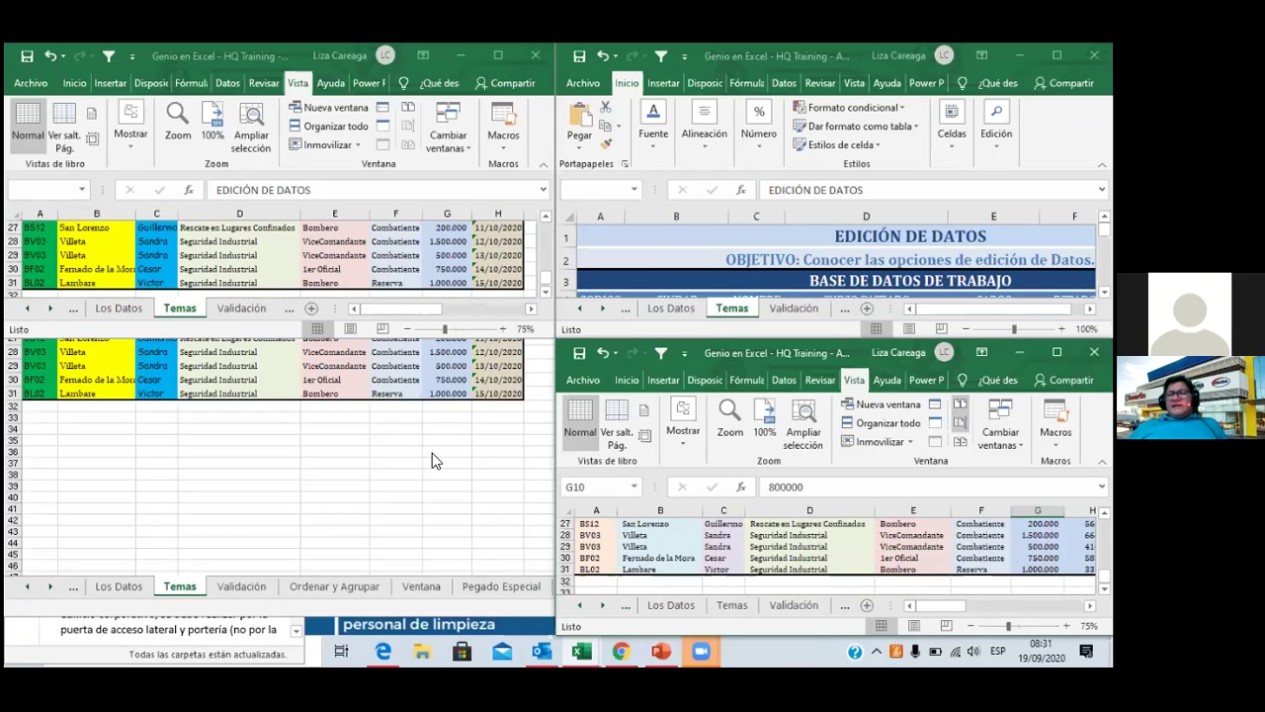
{"action": "scroll", "coordinate": [483, 323], "scroll_direction": "down", "scroll_amount": 2}
{"action": "scroll", "coordinate": [483, 322], "scroll_direction": "up", "scroll_amount": 1}
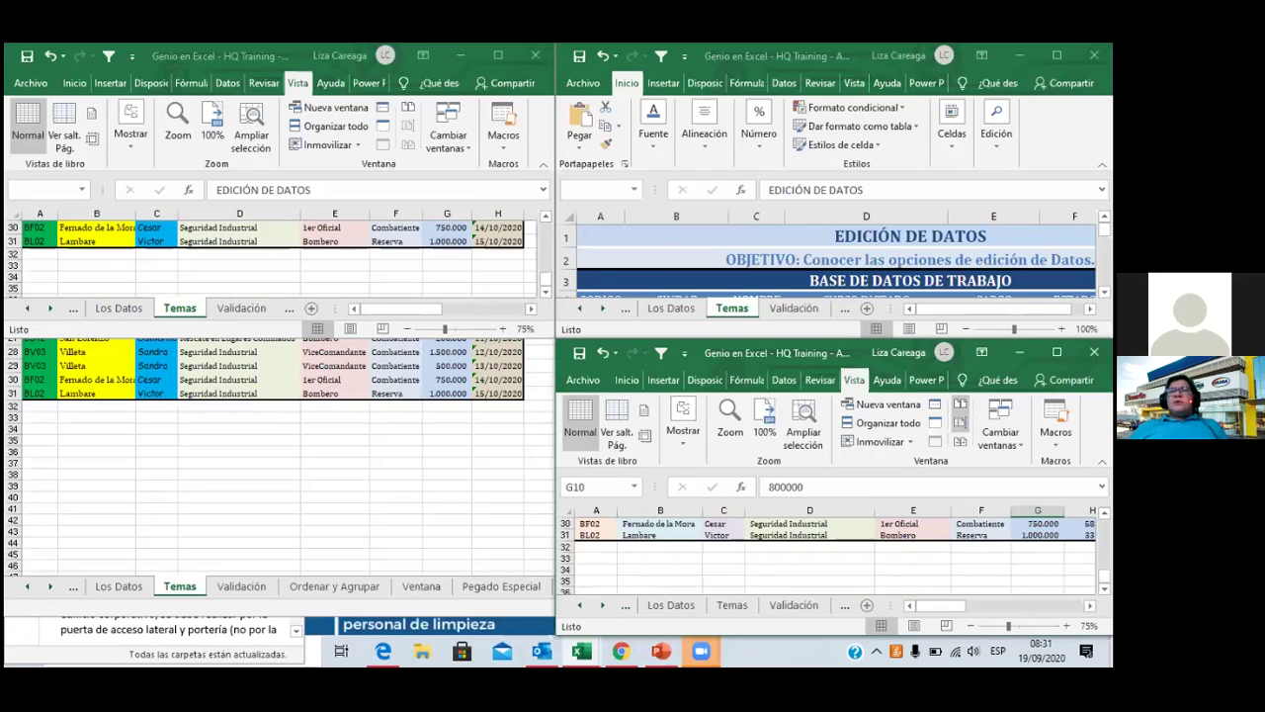
{"action": "scroll", "coordinate": [277, 257], "scroll_direction": "up", "scroll_amount": 1}
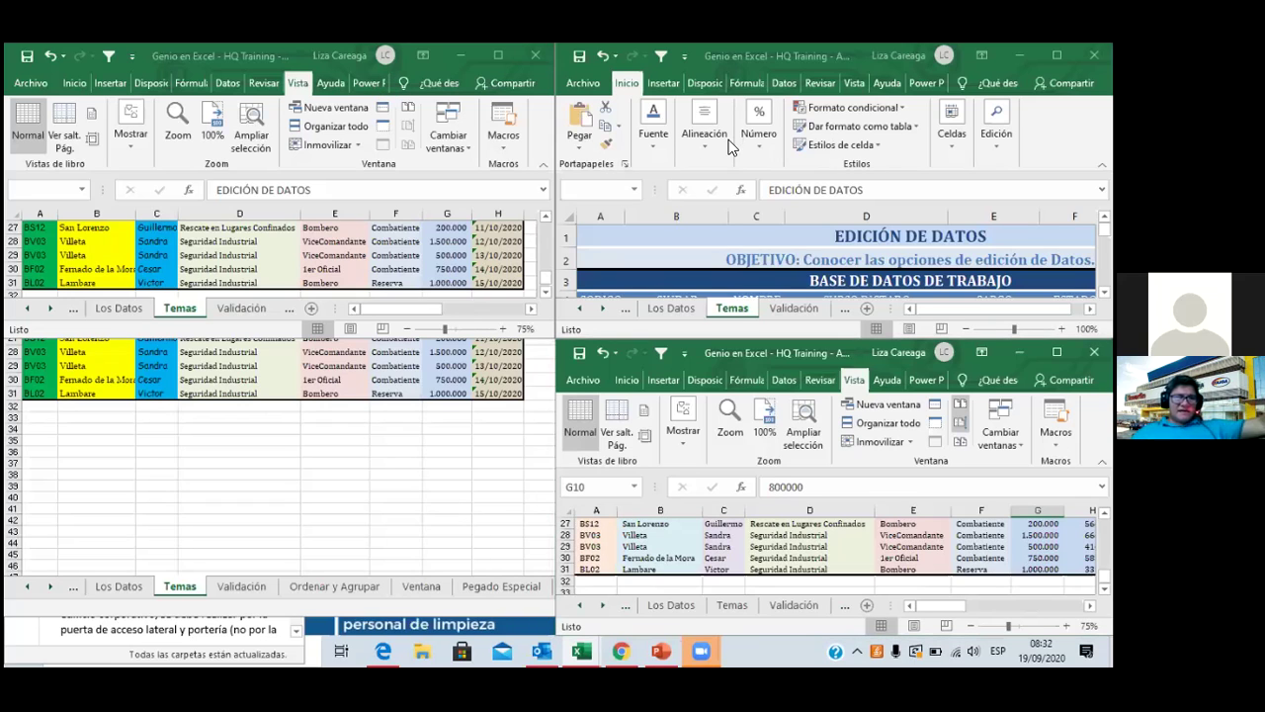
Step: Turn off Ver en paralelo and select cell N29 on the Temas sheet
{"action": "left_click", "coordinate": [794, 115]}
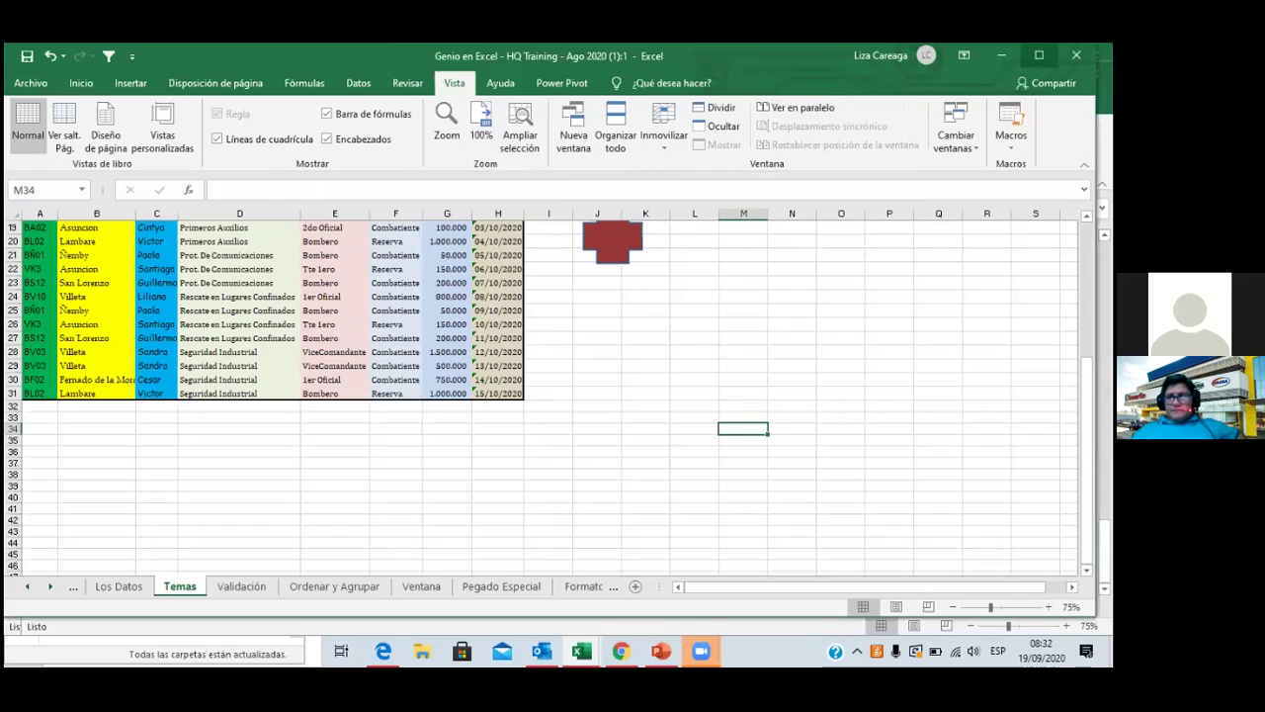
{"action": "left_click", "coordinate": [806, 369]}
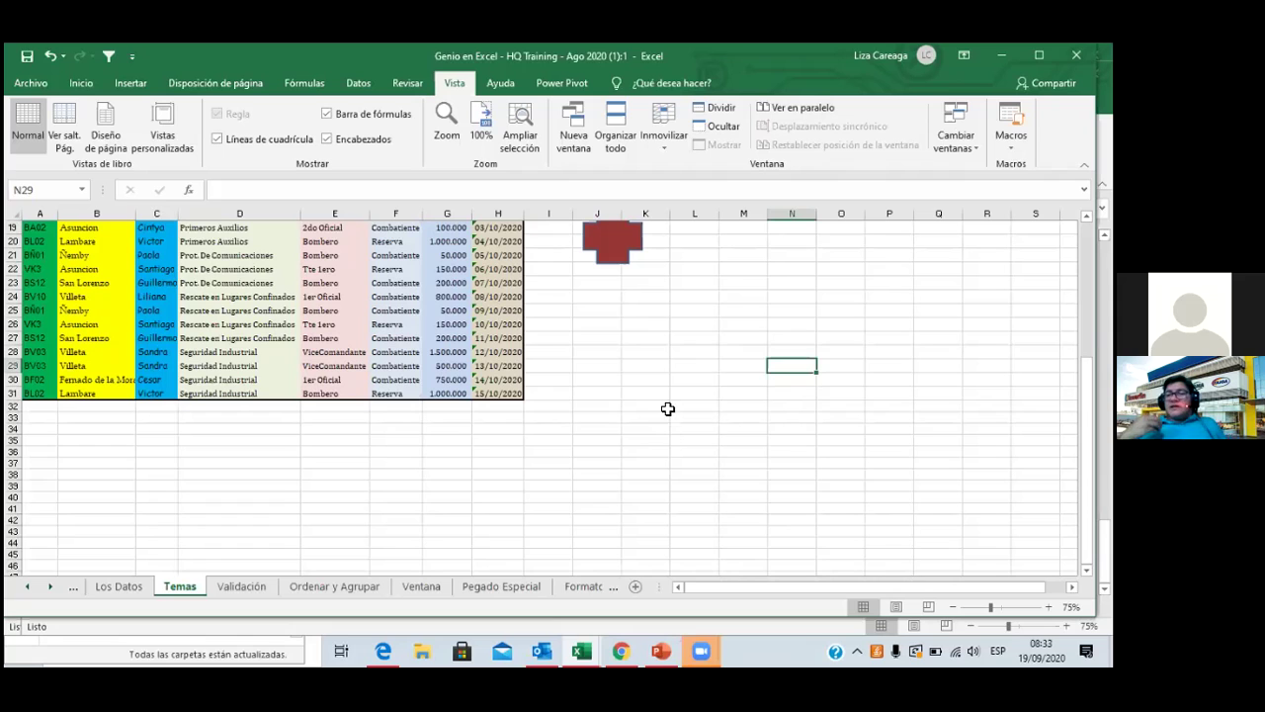
{"action": "left_click", "coordinate": [618, 143]}
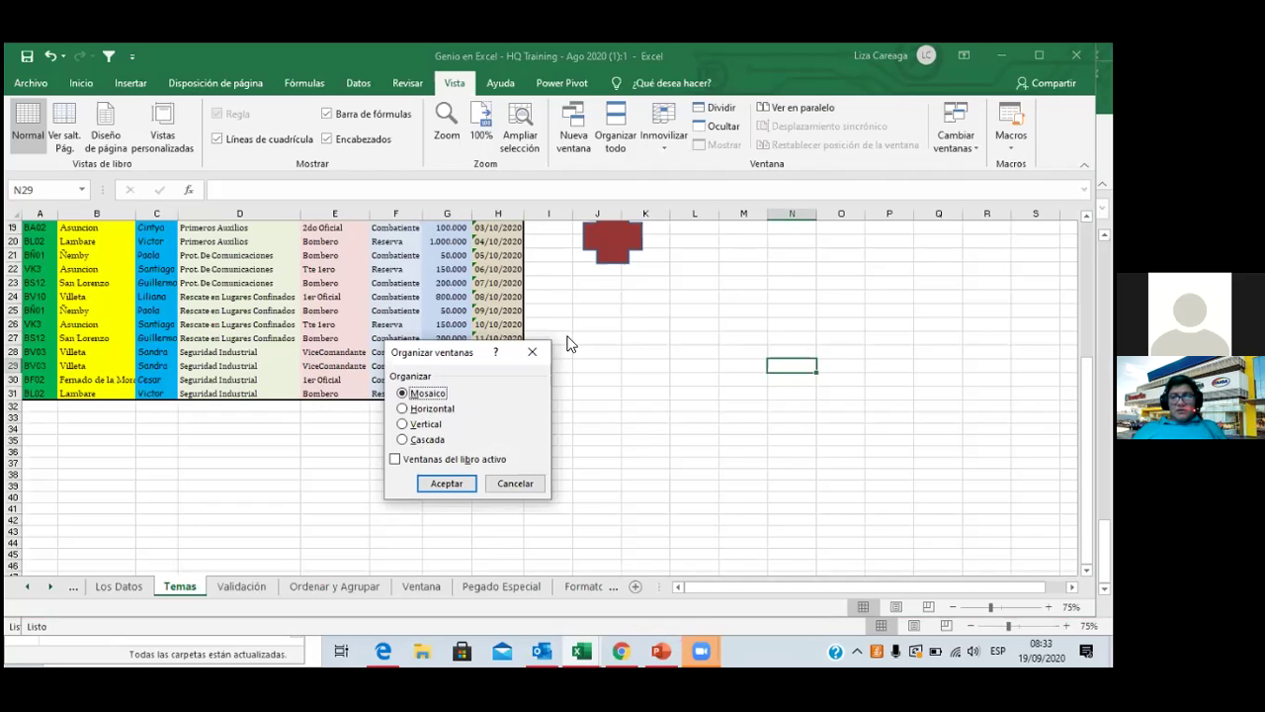
Step: Choose Horizontal in Organizar ventanas and confirm to stack the four windows
{"action": "left_click", "coordinate": [435, 408]}
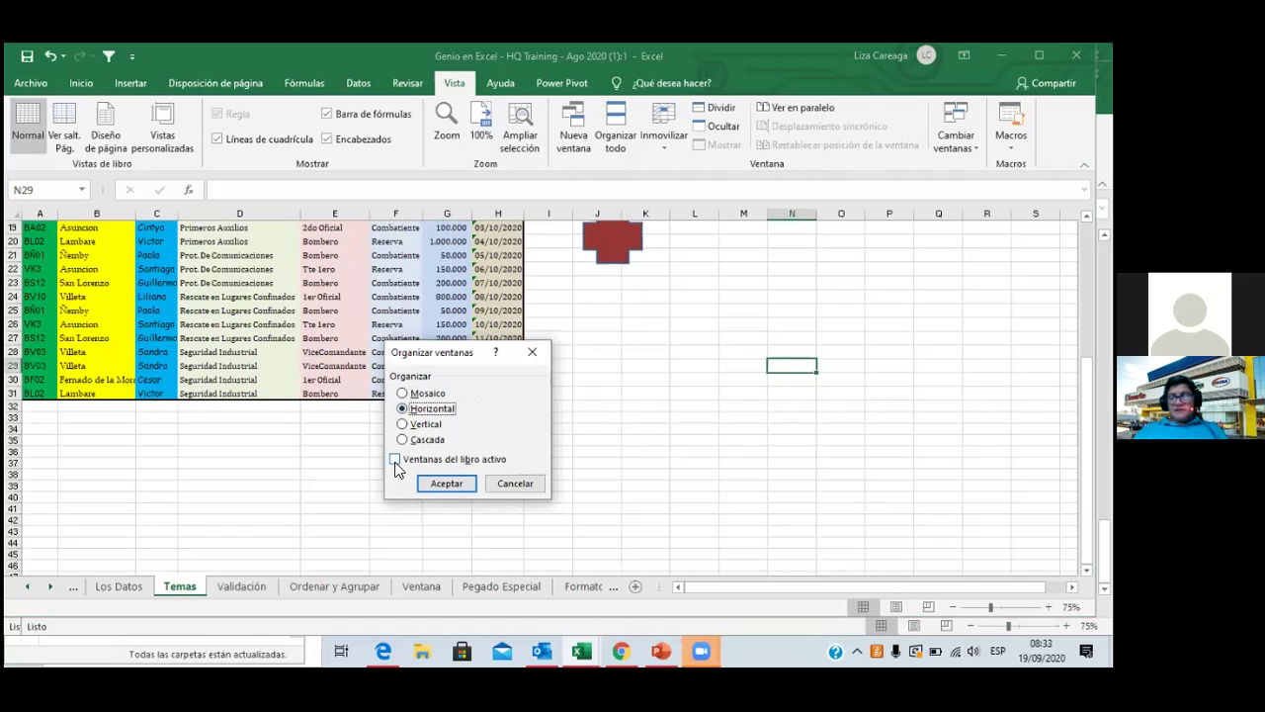
{"action": "left_click", "coordinate": [450, 482]}
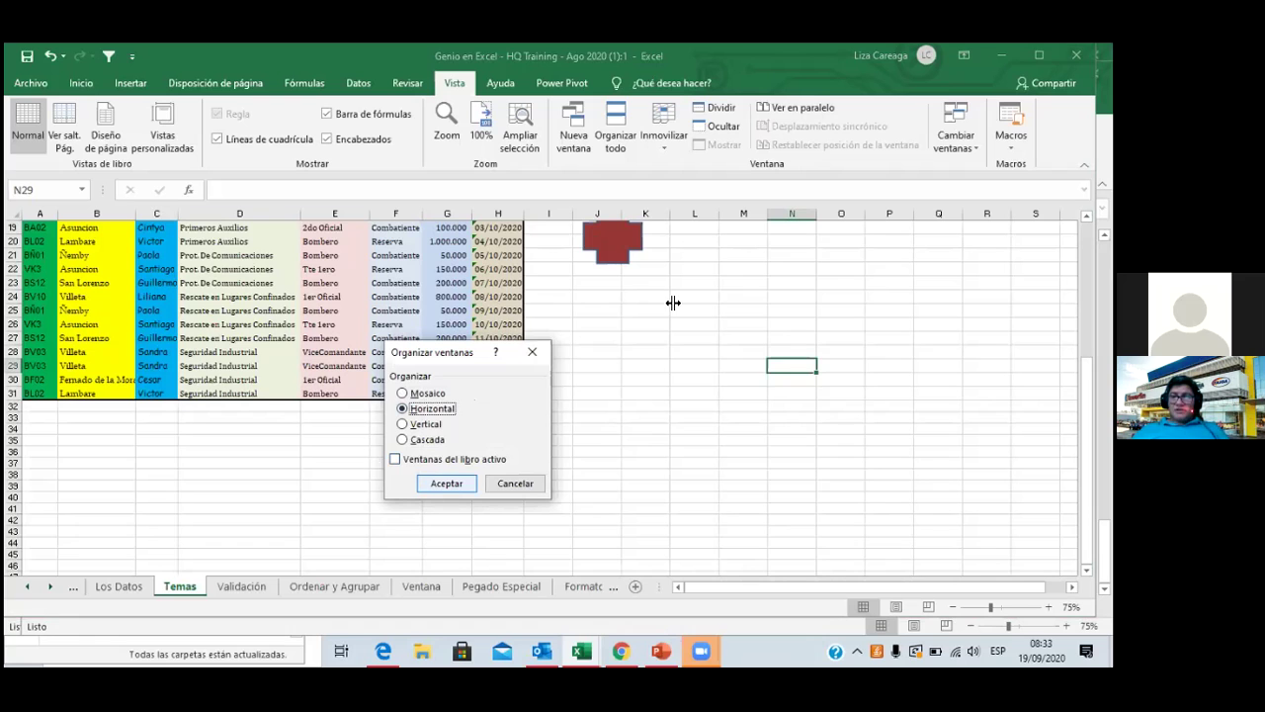
{"action": "key", "text": "Return"}
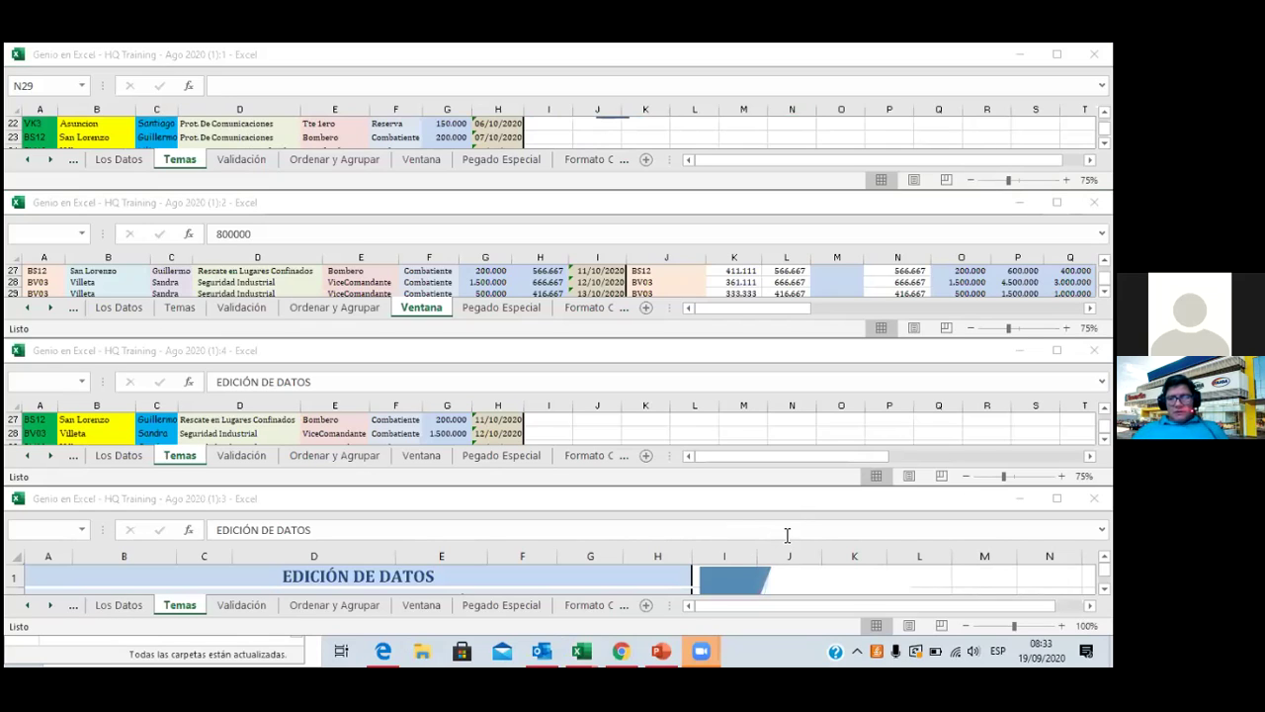
{"action": "scroll", "coordinate": [580, 141], "scroll_direction": "down", "scroll_amount": 1}
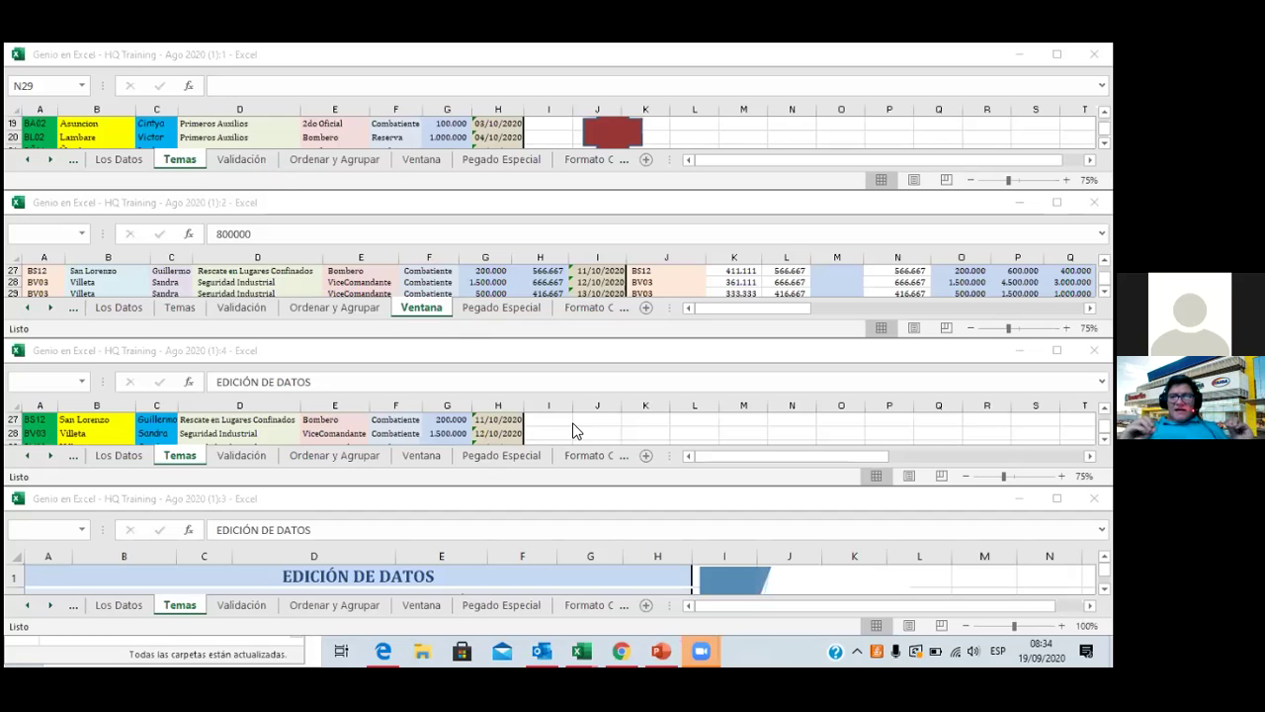
{"action": "left_click", "coordinate": [664, 184]}
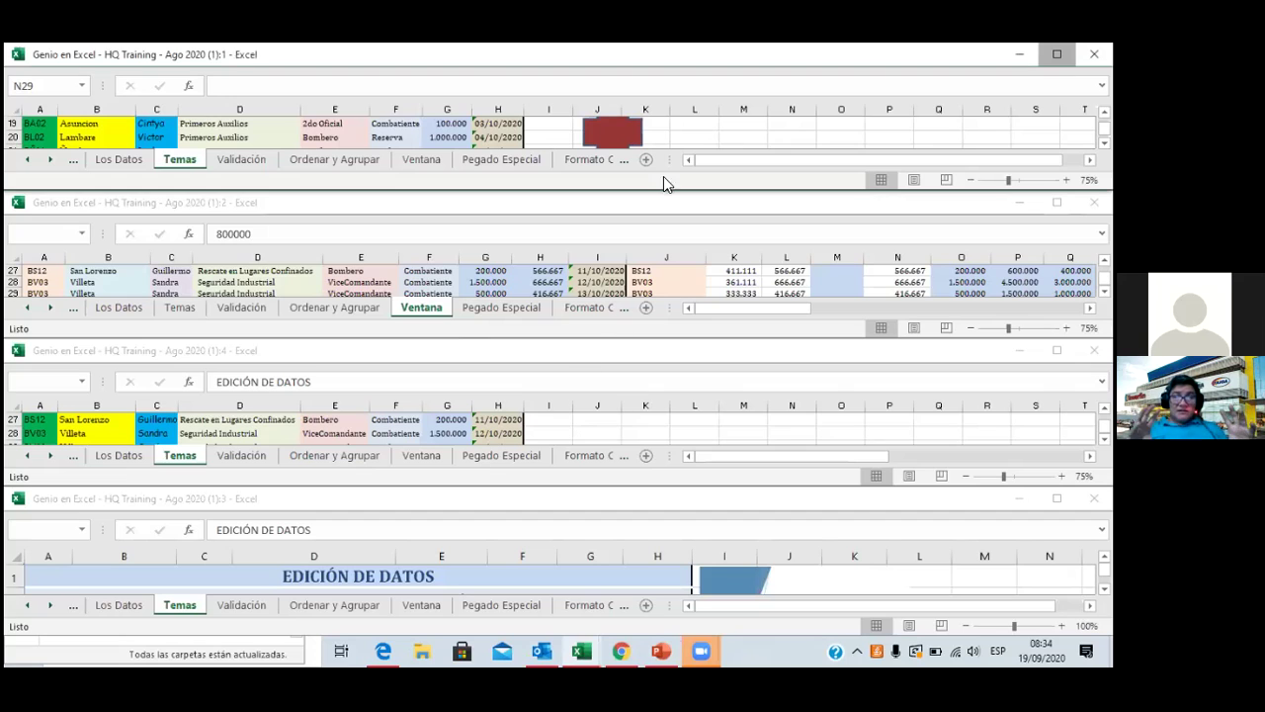
Step: Maximize the top window, then arrange all windows with the Vertical option
{"action": "double_click", "coordinate": [663, 54]}
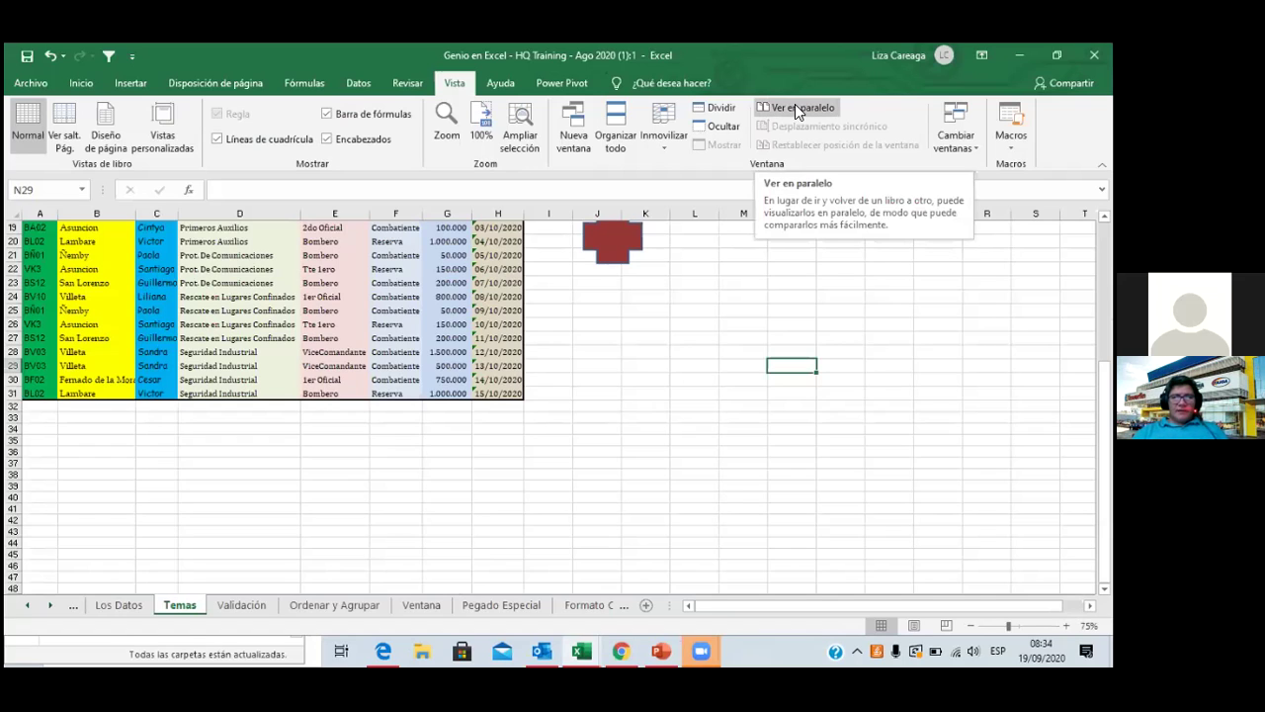
{"action": "left_click", "coordinate": [614, 126]}
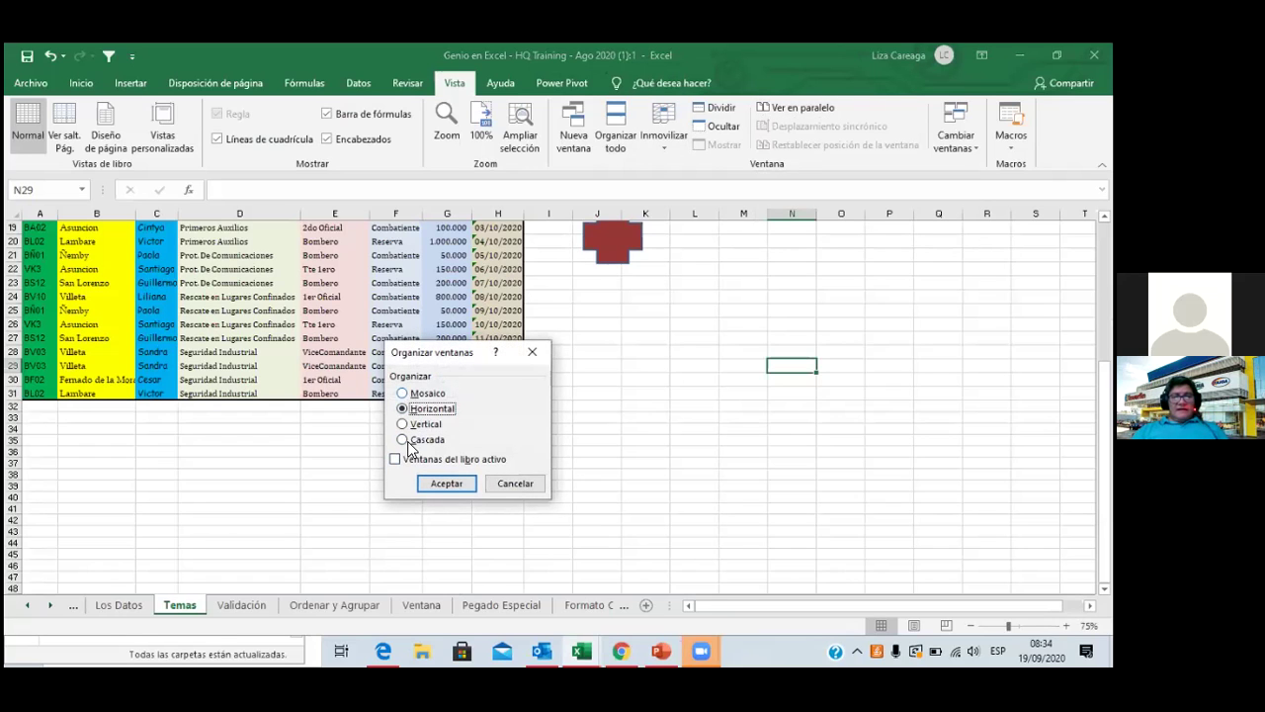
{"action": "left_click", "coordinate": [403, 424]}
{"action": "left_click", "coordinate": [457, 483]}
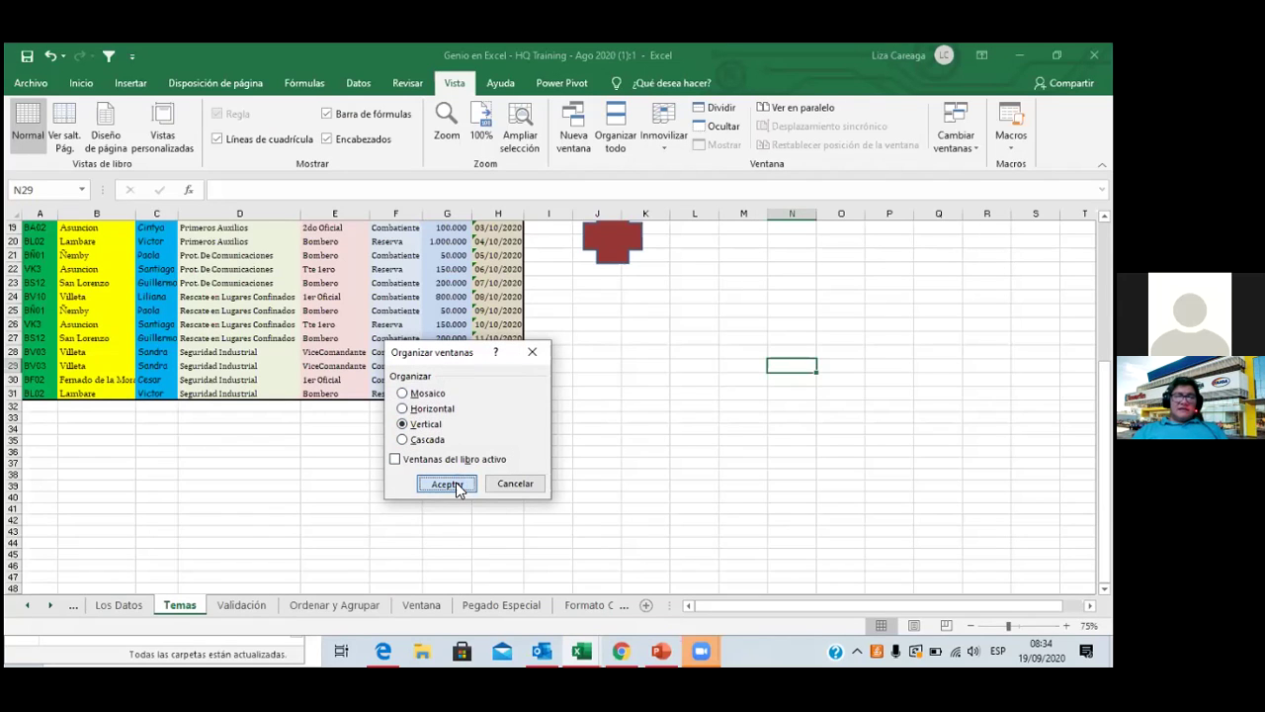
{"action": "left_click", "coordinate": [457, 487]}
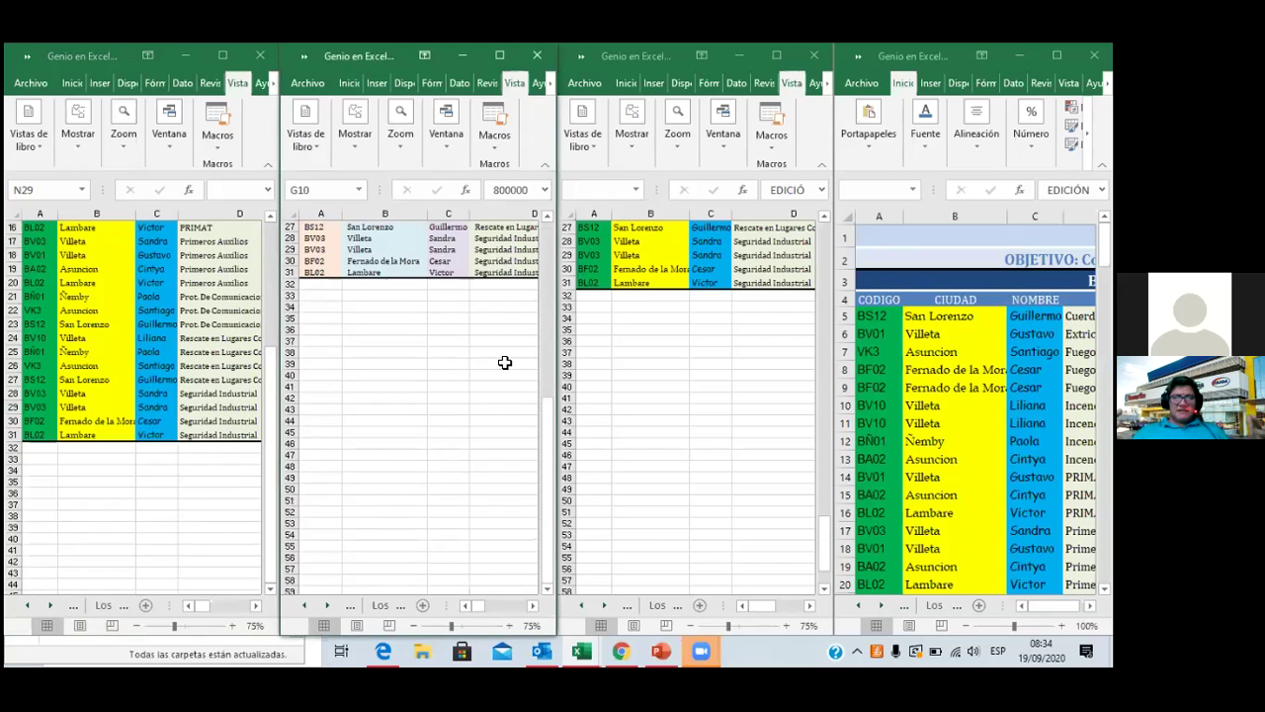
Step: Switch from the third window to the second and show its Ventana options on the Vista tab
{"action": "left_click", "coordinate": [686, 392]}
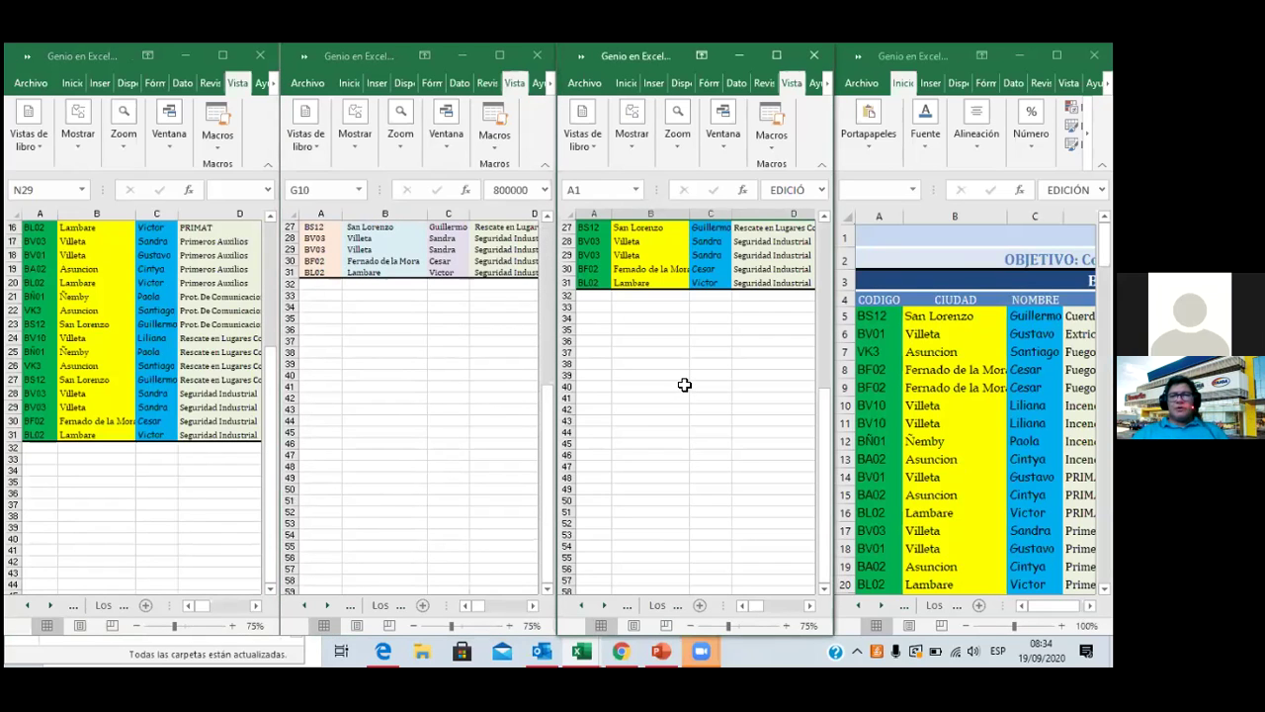
{"action": "scroll", "coordinate": [684, 383], "scroll_direction": "up", "scroll_amount": 1}
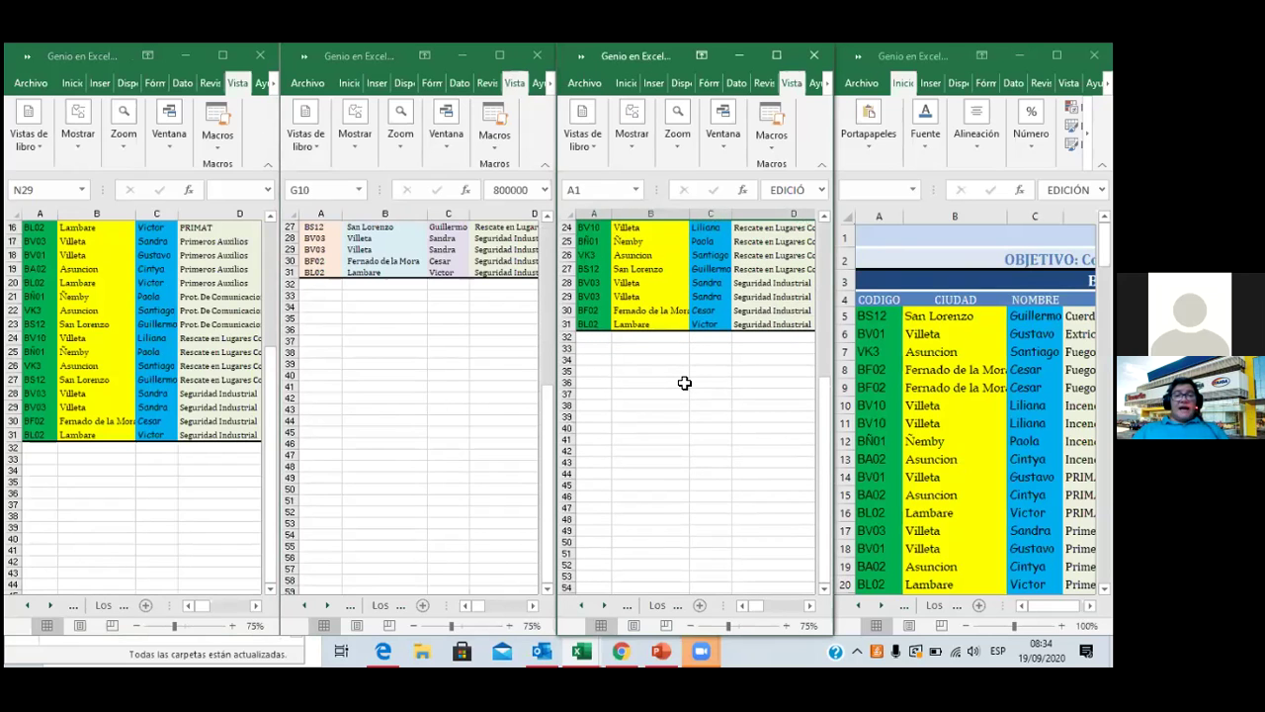
{"action": "scroll", "coordinate": [684, 383], "scroll_direction": "up", "scroll_amount": 2}
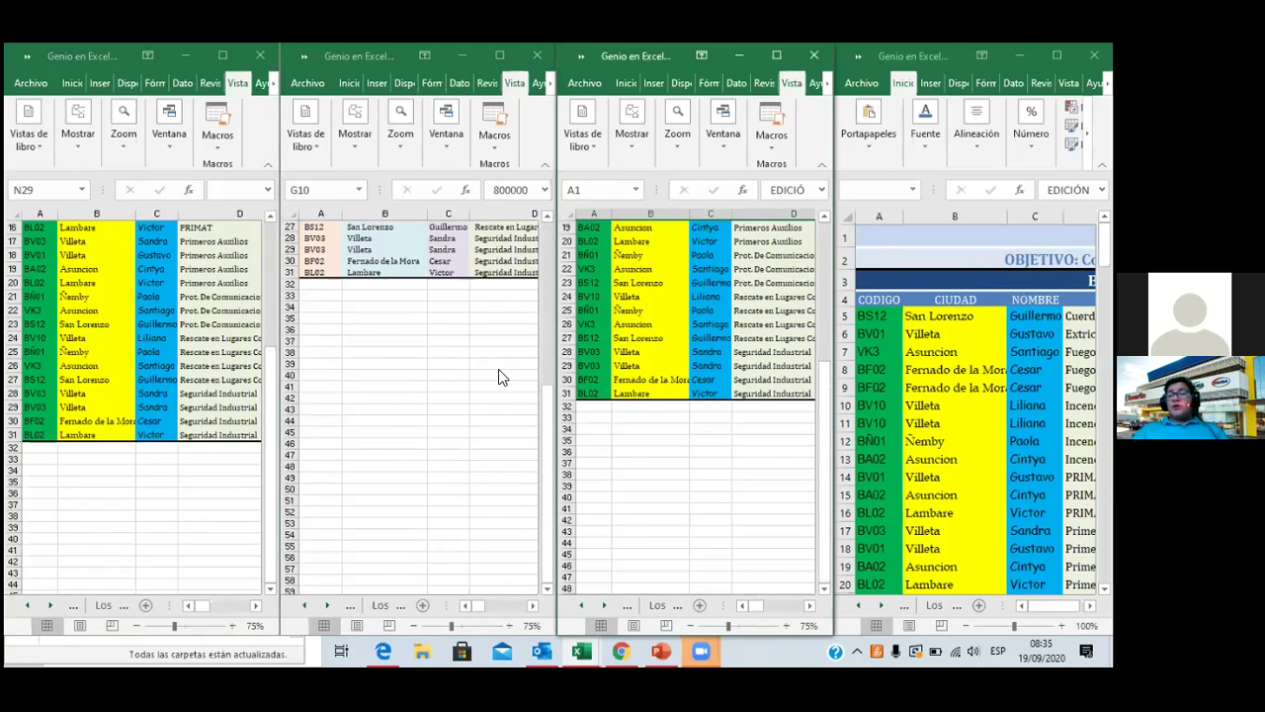
{"action": "scroll", "coordinate": [499, 370], "scroll_direction": "up", "scroll_amount": 4}
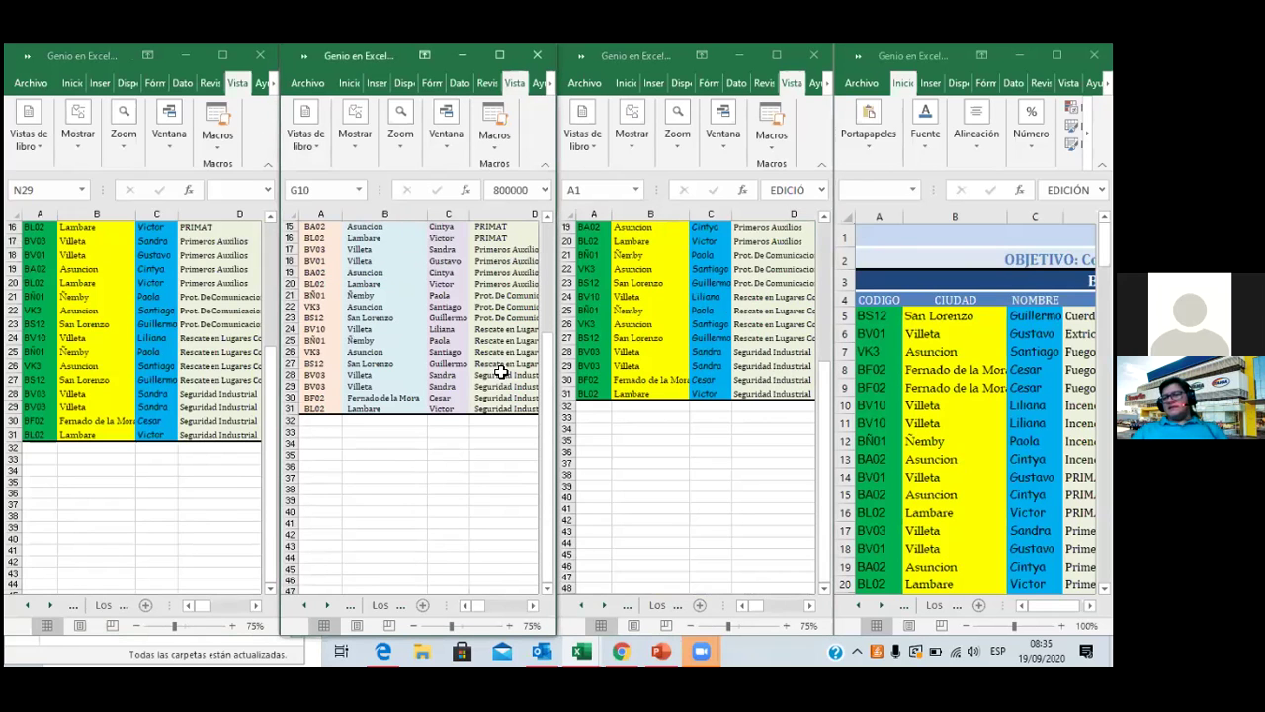
{"action": "scroll", "coordinate": [501, 370], "scroll_direction": "up", "scroll_amount": 4}
{"action": "scroll", "coordinate": [502, 371], "scroll_direction": "up", "scroll_amount": 1}
{"action": "scroll", "coordinate": [501, 370], "scroll_direction": "down", "scroll_amount": 4}
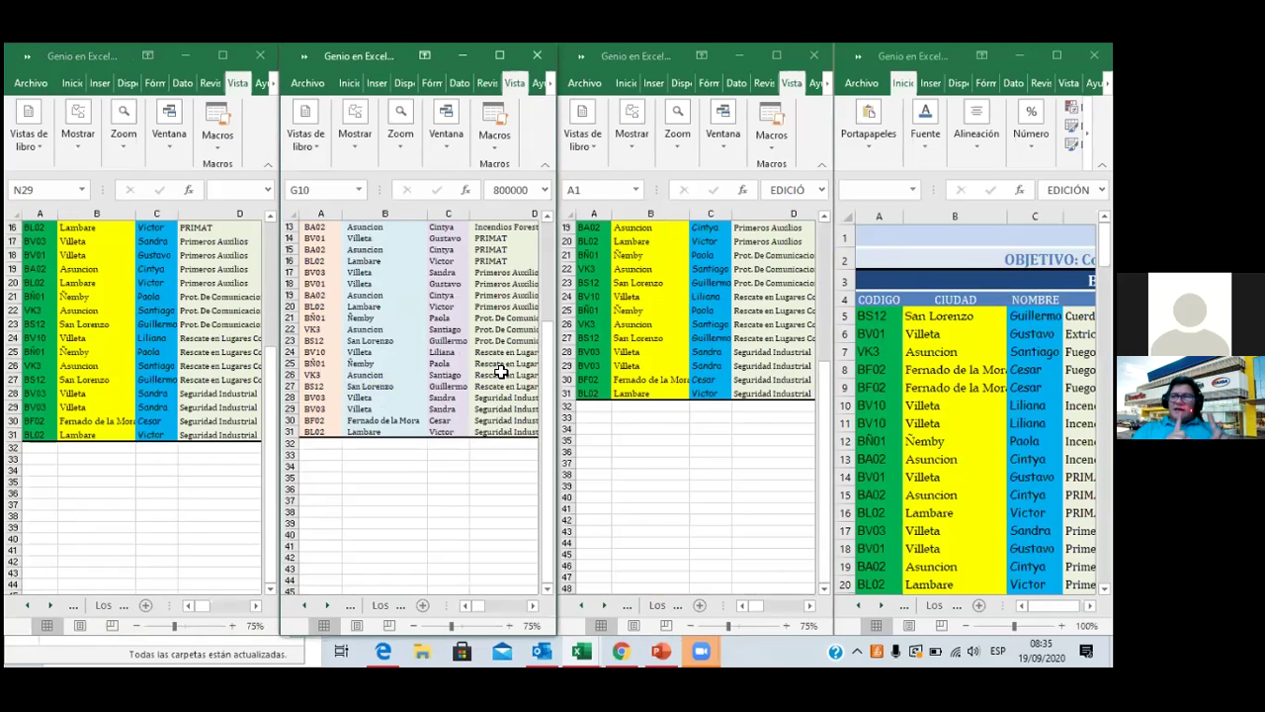
{"action": "left_click", "coordinate": [676, 429]}
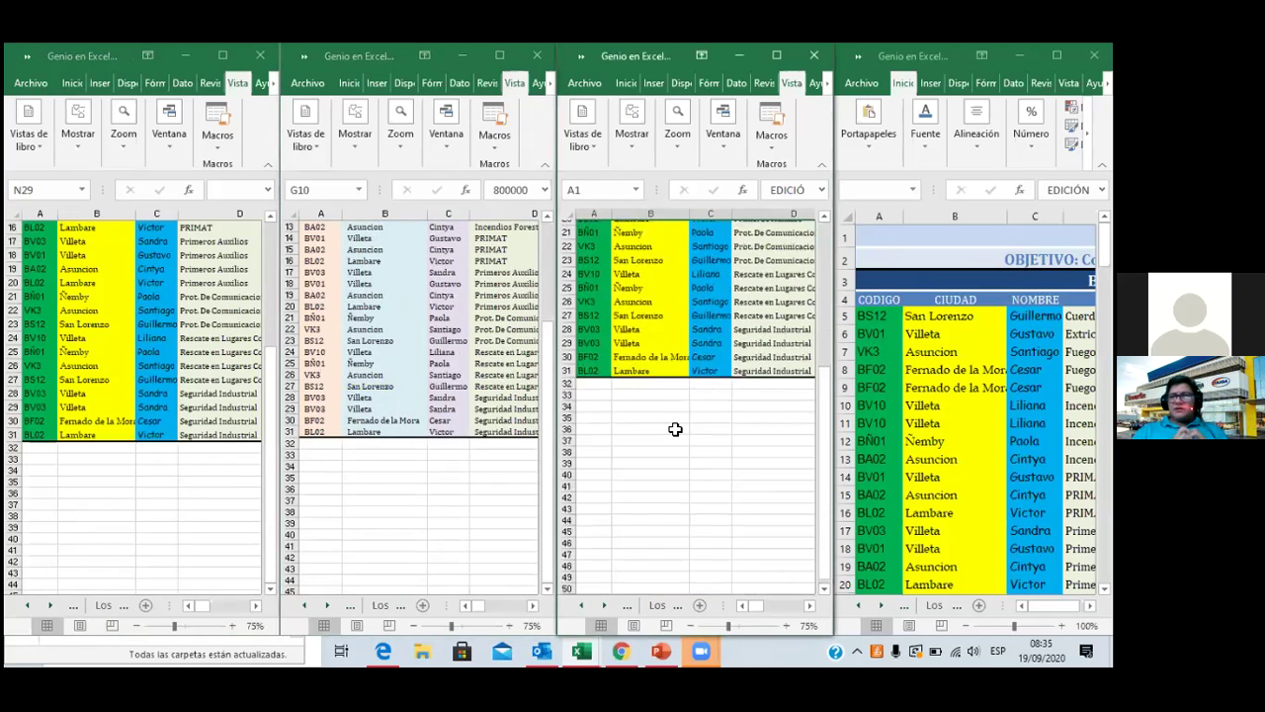
{"action": "left_click", "coordinate": [370, 525]}
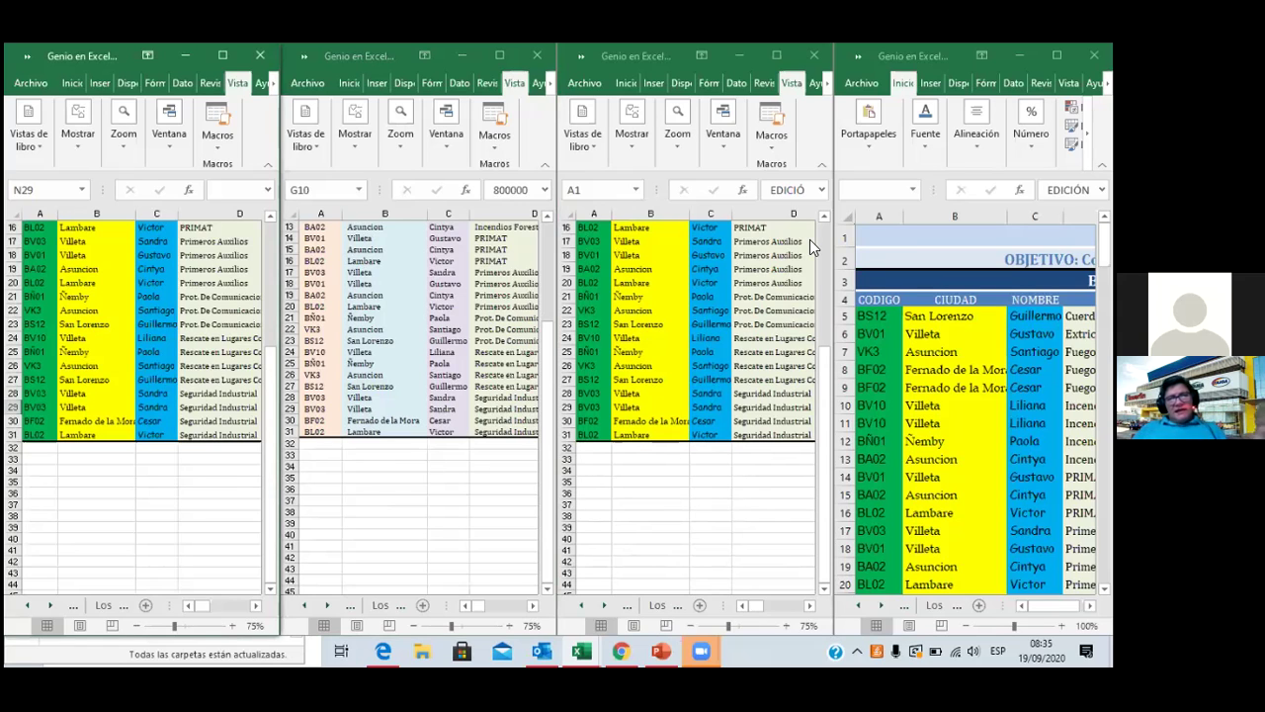
{"action": "left_click", "coordinate": [449, 144]}
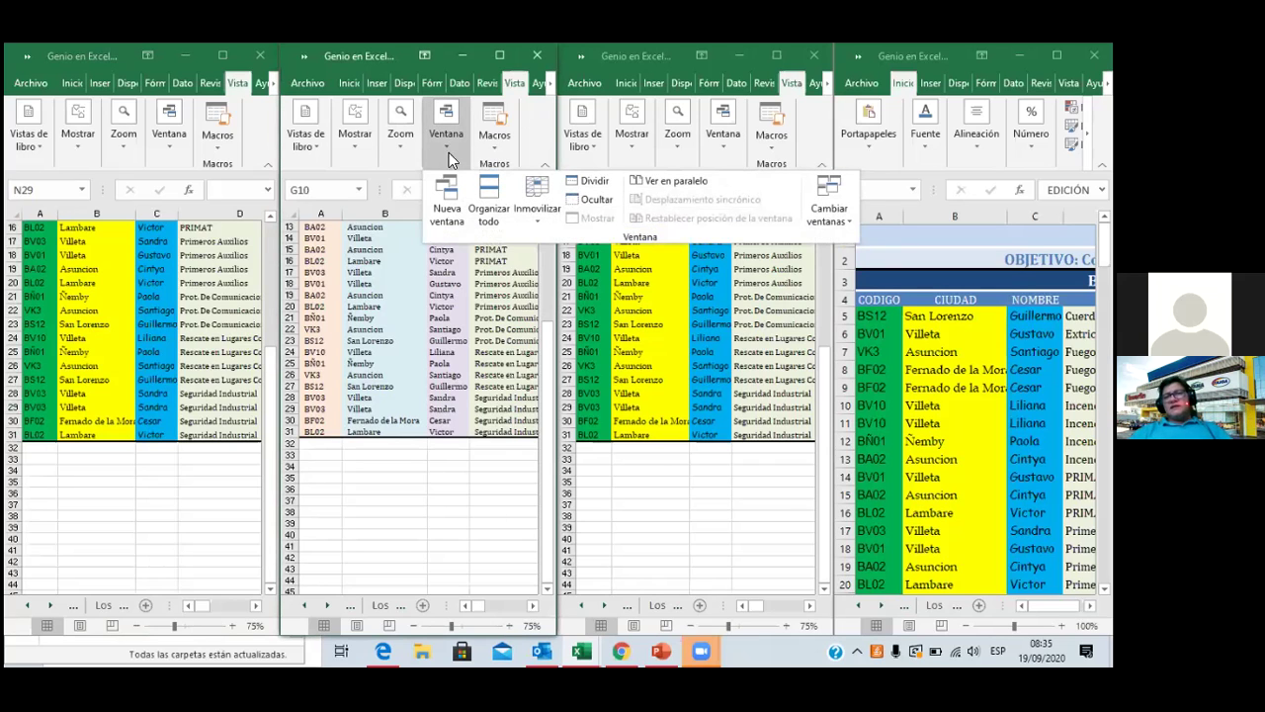
Step: Rearrange all open workbook windows in the Cascada layout with Organizar todo
{"action": "left_click", "coordinate": [494, 215]}
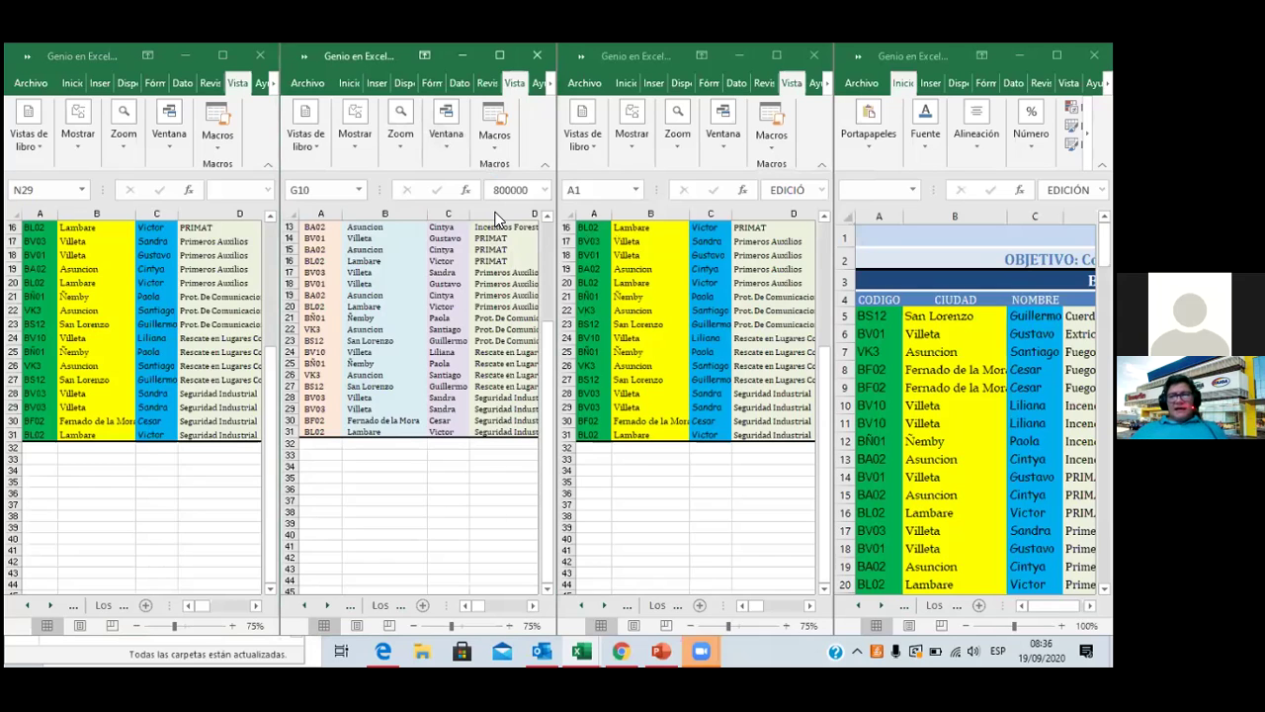
{"action": "key", "text": "Down"}
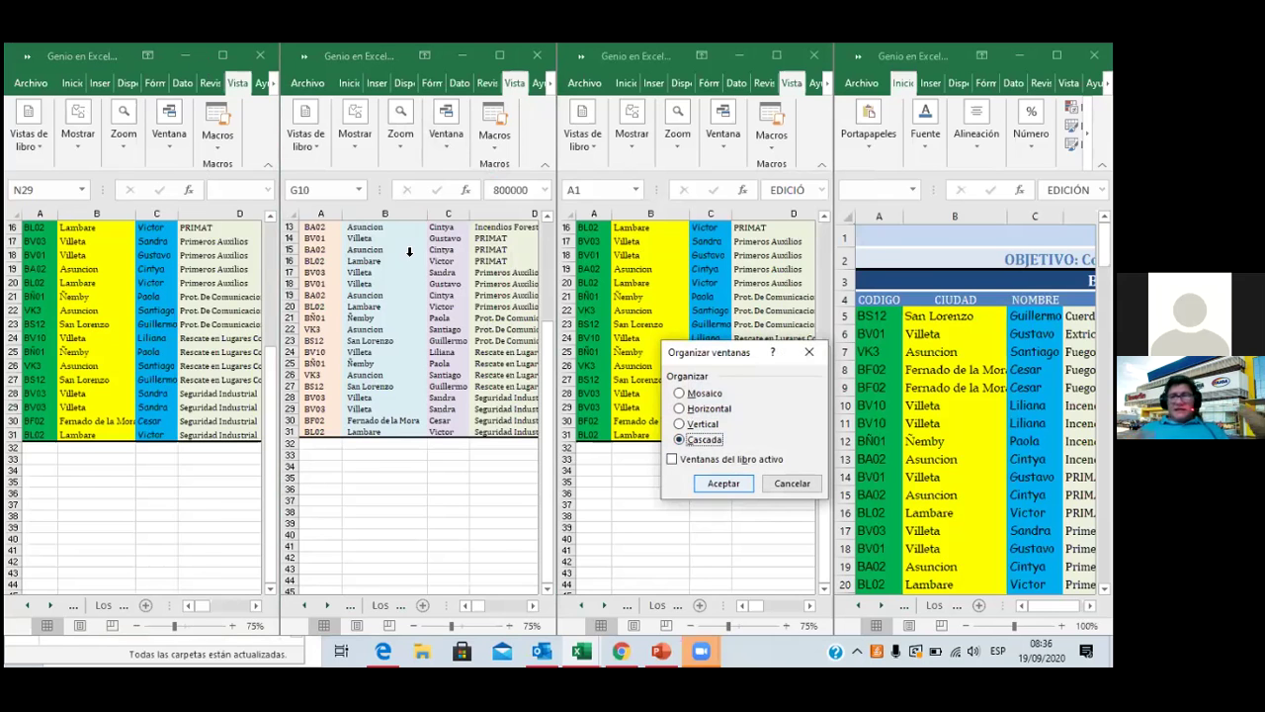
{"action": "key", "text": "Return"}
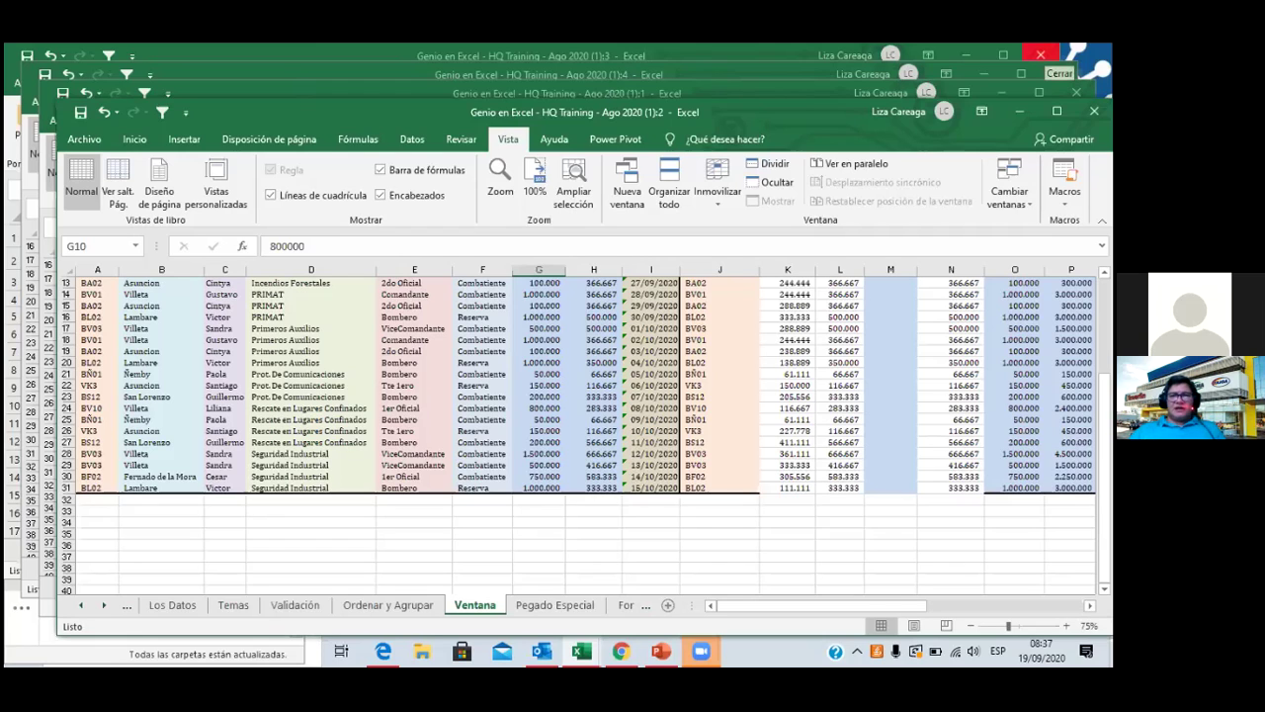
Step: Close the front workbook copy and the extra copy showing Temas
{"action": "left_click", "coordinate": [1041, 55]}
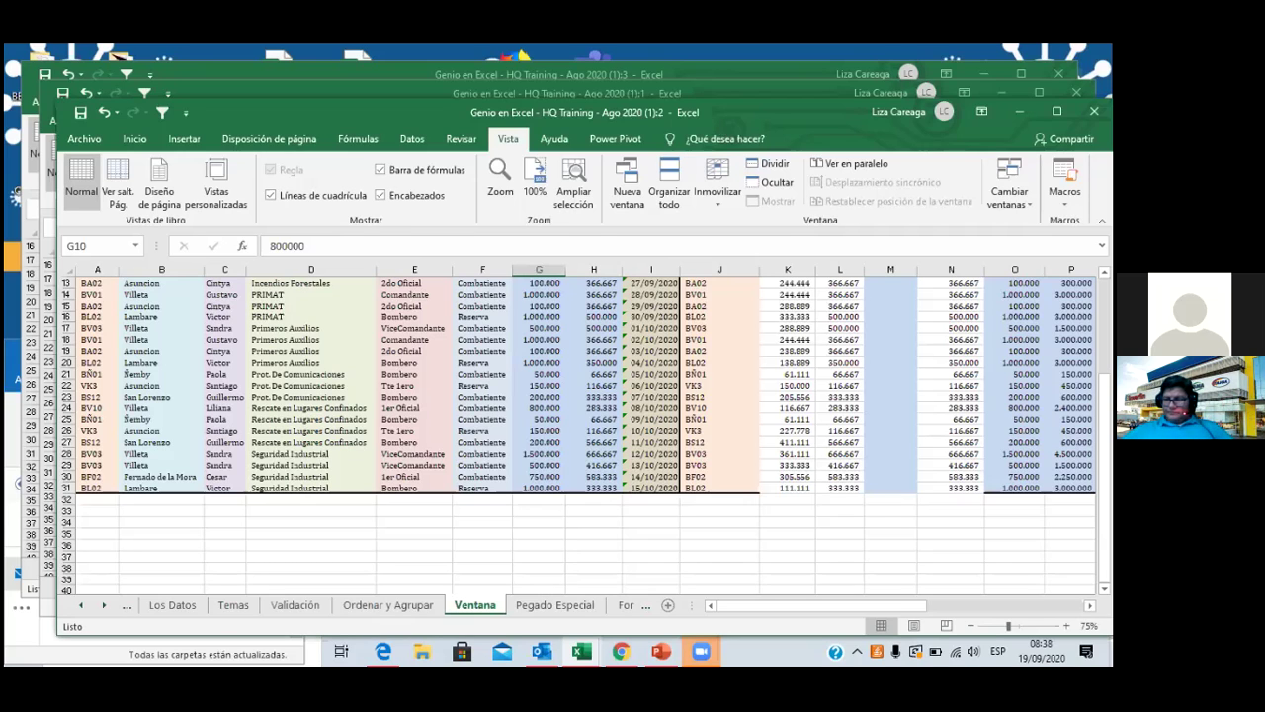
{"action": "left_click", "coordinate": [661, 91]}
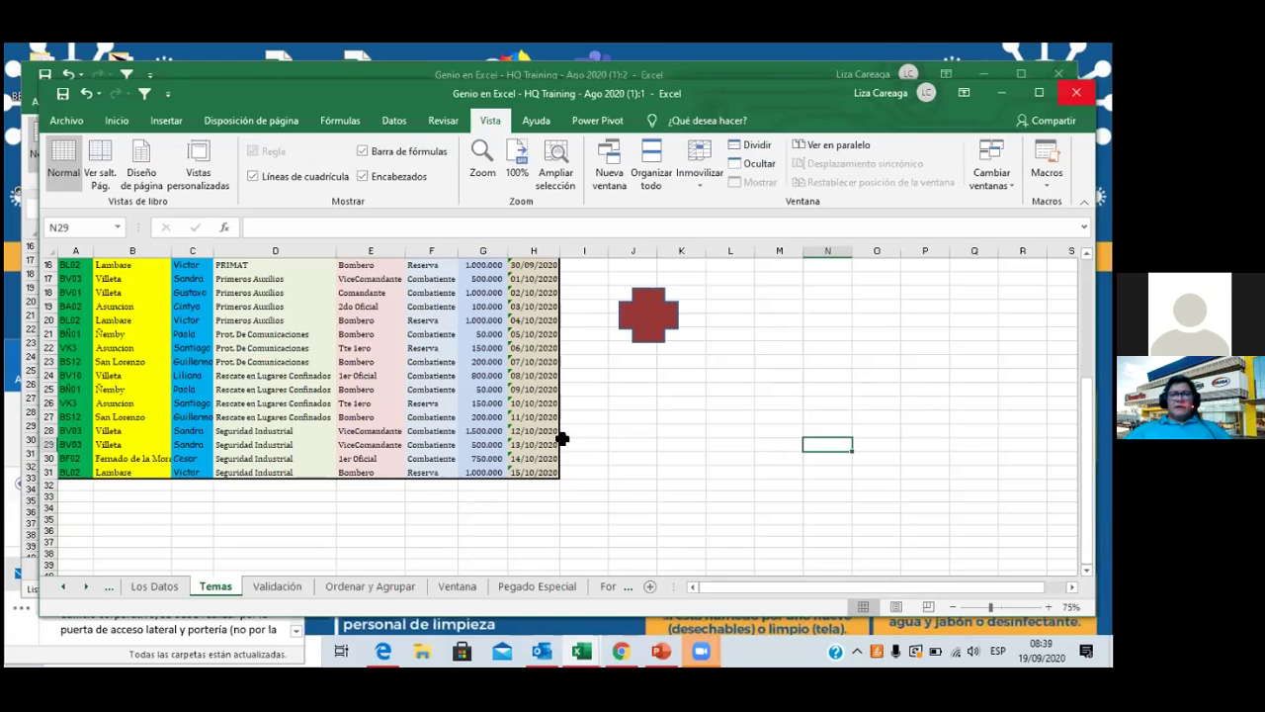
{"action": "key", "text": "ctrl+w"}
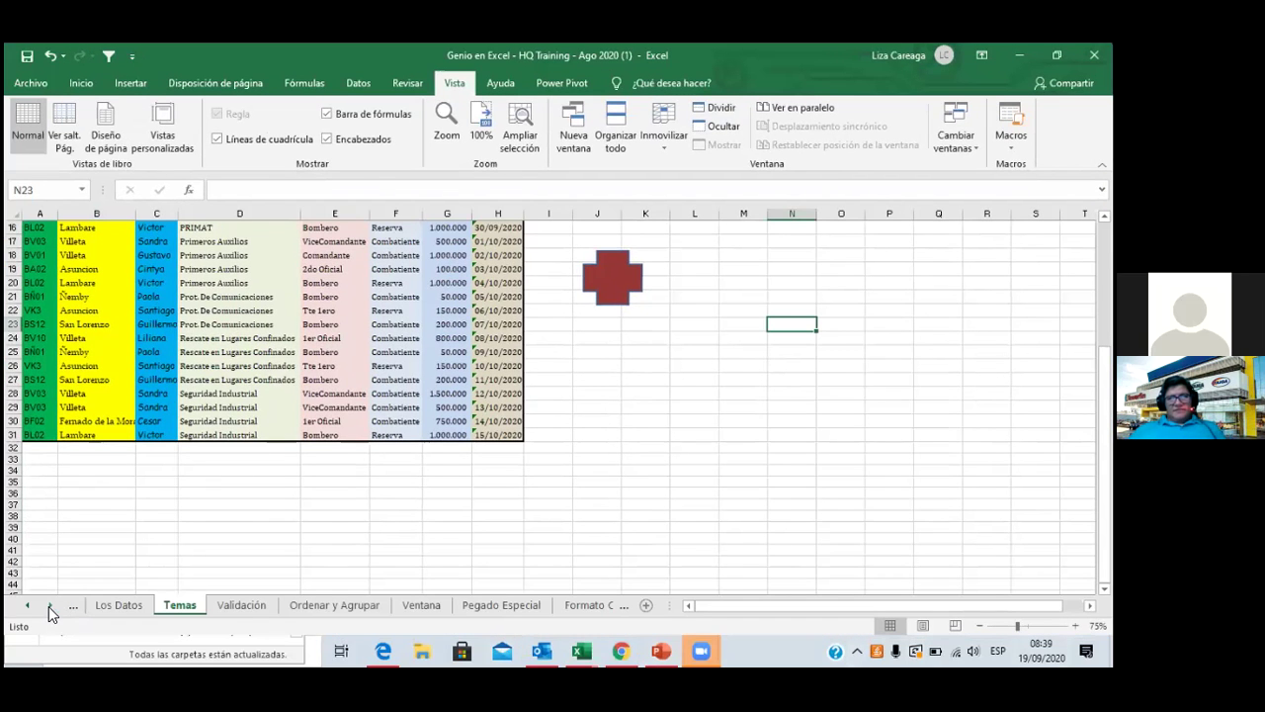
Step: Go to the Pegado Especial sheet and zoom out to show more columns
{"action": "left_click", "coordinate": [48, 606]}
{"action": "left_click", "coordinate": [49, 605]}
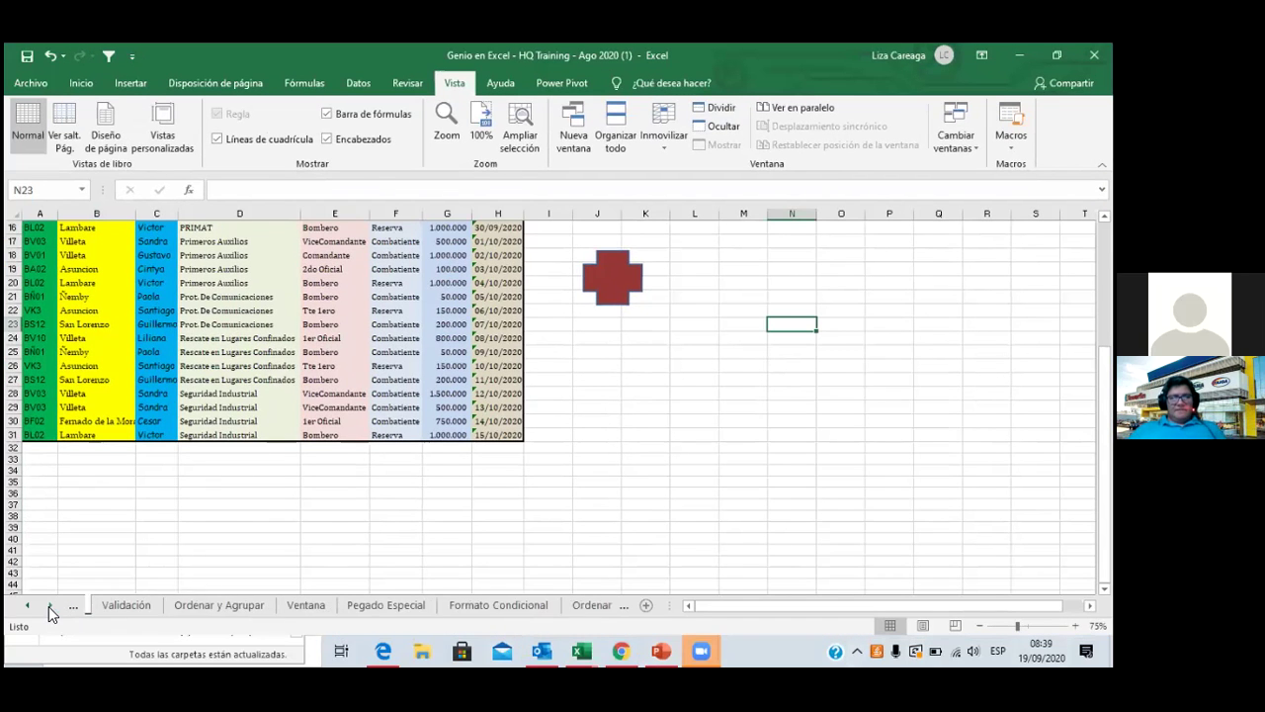
{"action": "left_click", "coordinate": [48, 606]}
{"action": "left_click", "coordinate": [248, 602]}
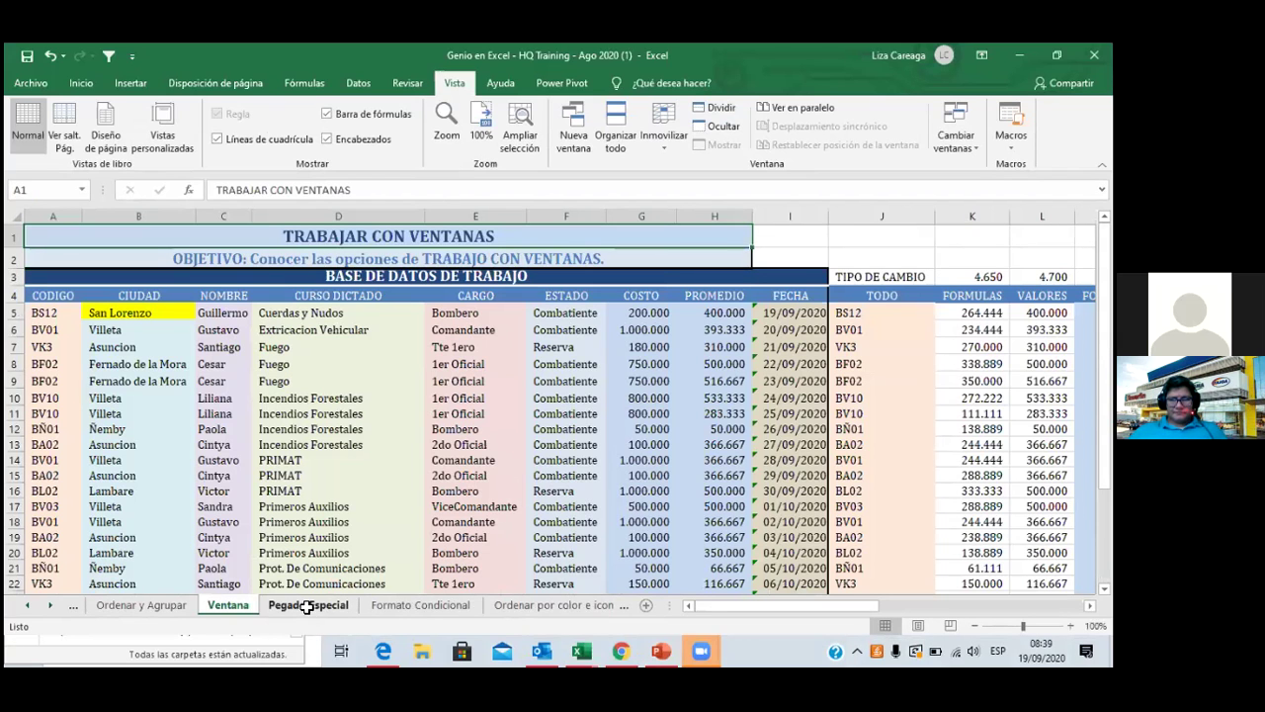
{"action": "left_click", "coordinate": [306, 609]}
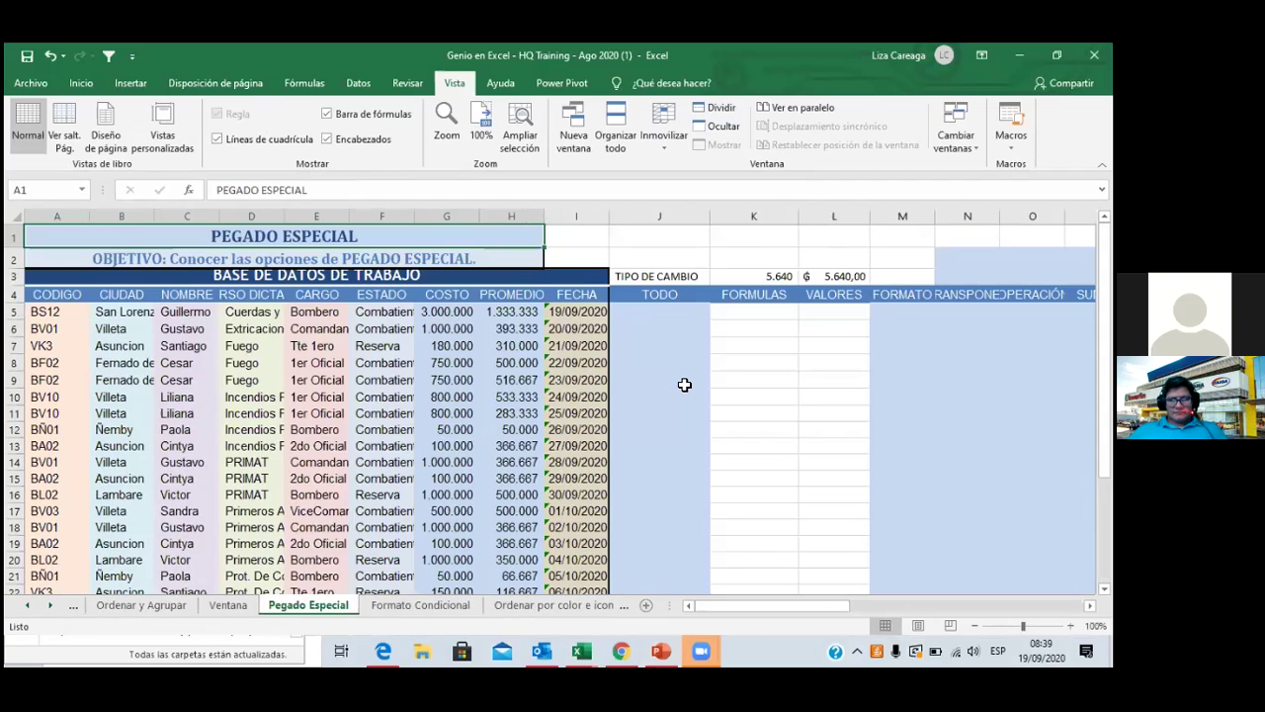
{"action": "left_click", "coordinate": [283, 215]}
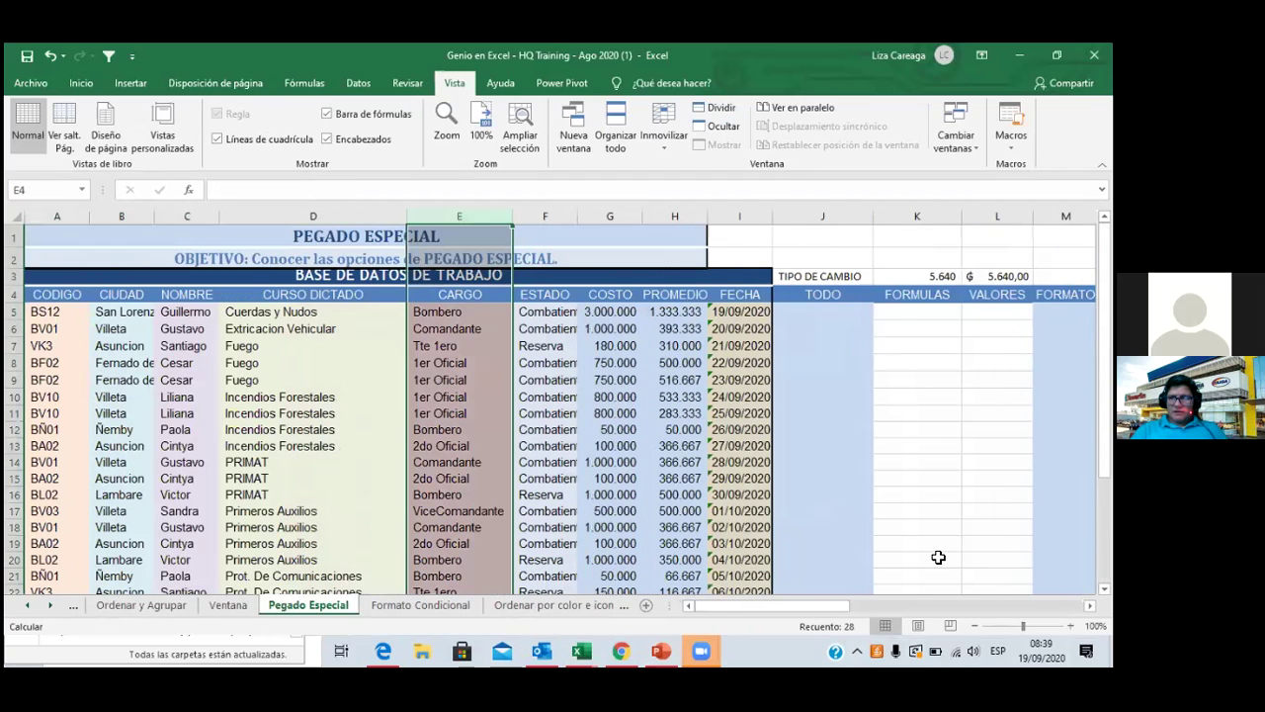
{"action": "scroll", "coordinate": [771, 416], "scroll_direction": "down", "scroll_amount": 1, "text": "ctrl"}
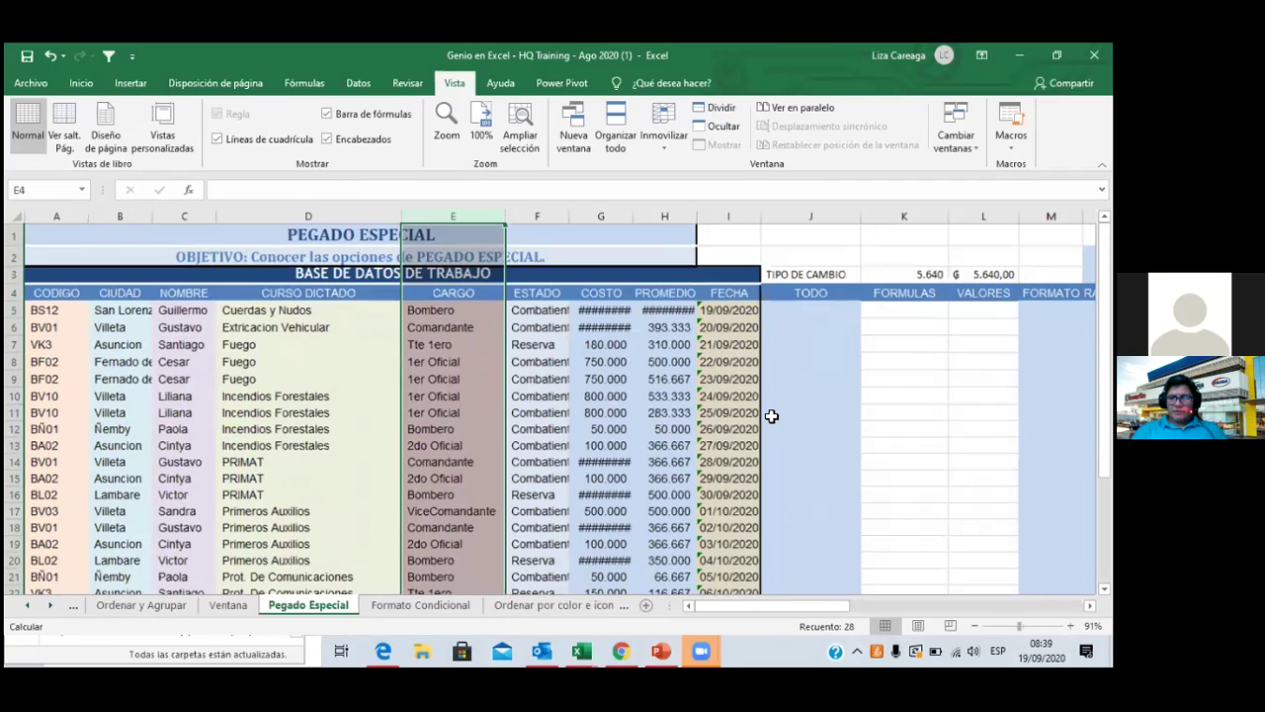
{"action": "scroll", "coordinate": [771, 417], "scroll_direction": "down", "scroll_amount": 1, "text": "ctrl"}
{"action": "left_click", "coordinate": [771, 416]}
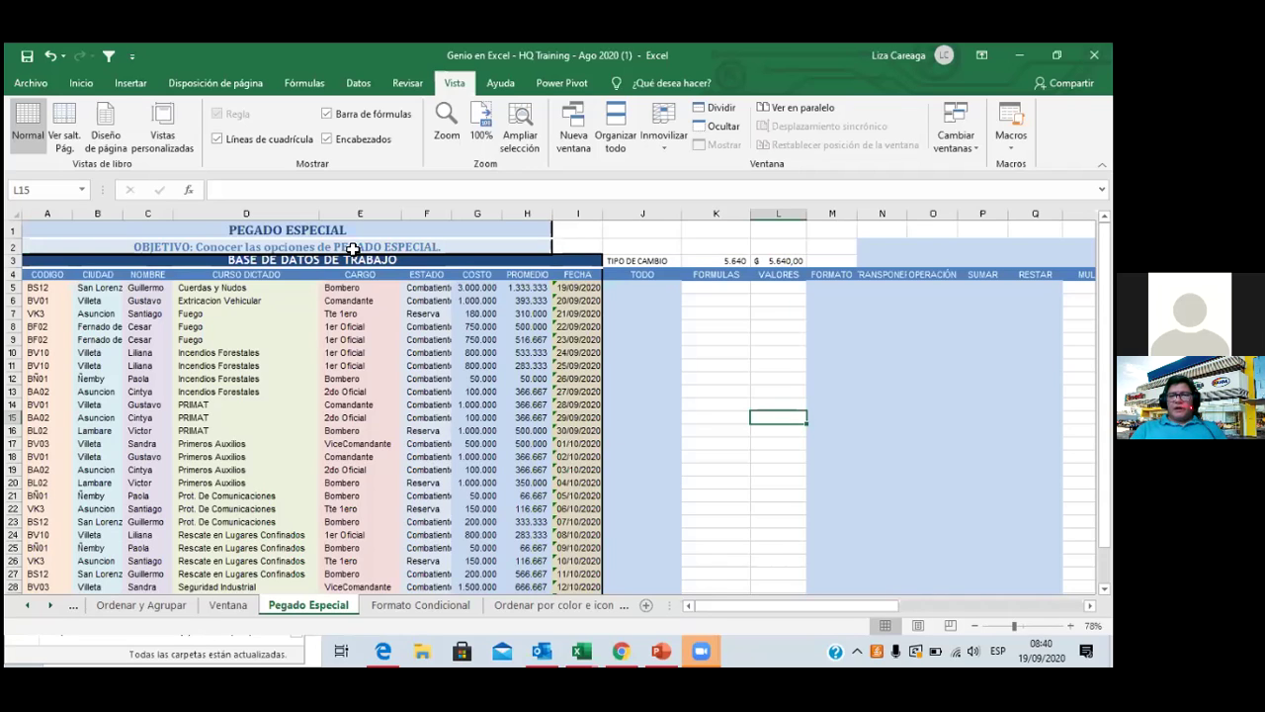
Step: Save the workbook and select cells in the FORMULAS and TODO columns, ending at J5
{"action": "left_click", "coordinate": [689, 353]}
{"action": "left_click", "coordinate": [26, 57]}
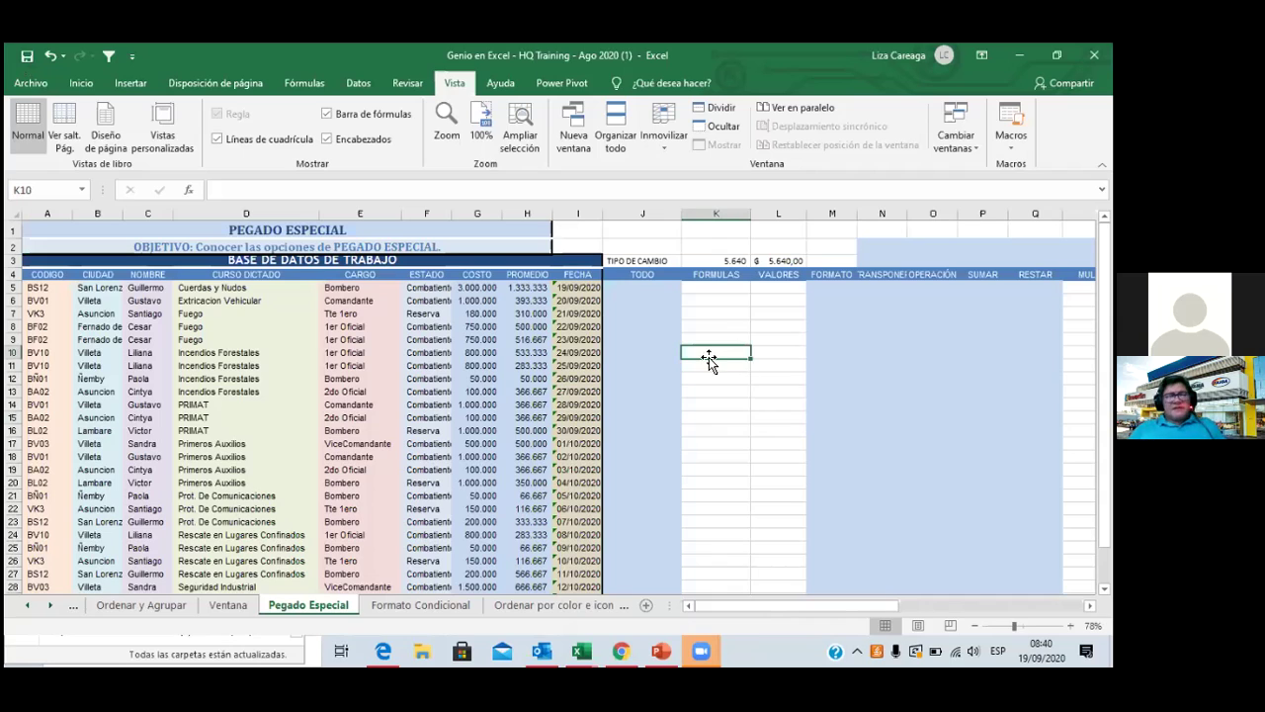
{"action": "left_click", "coordinate": [684, 314]}
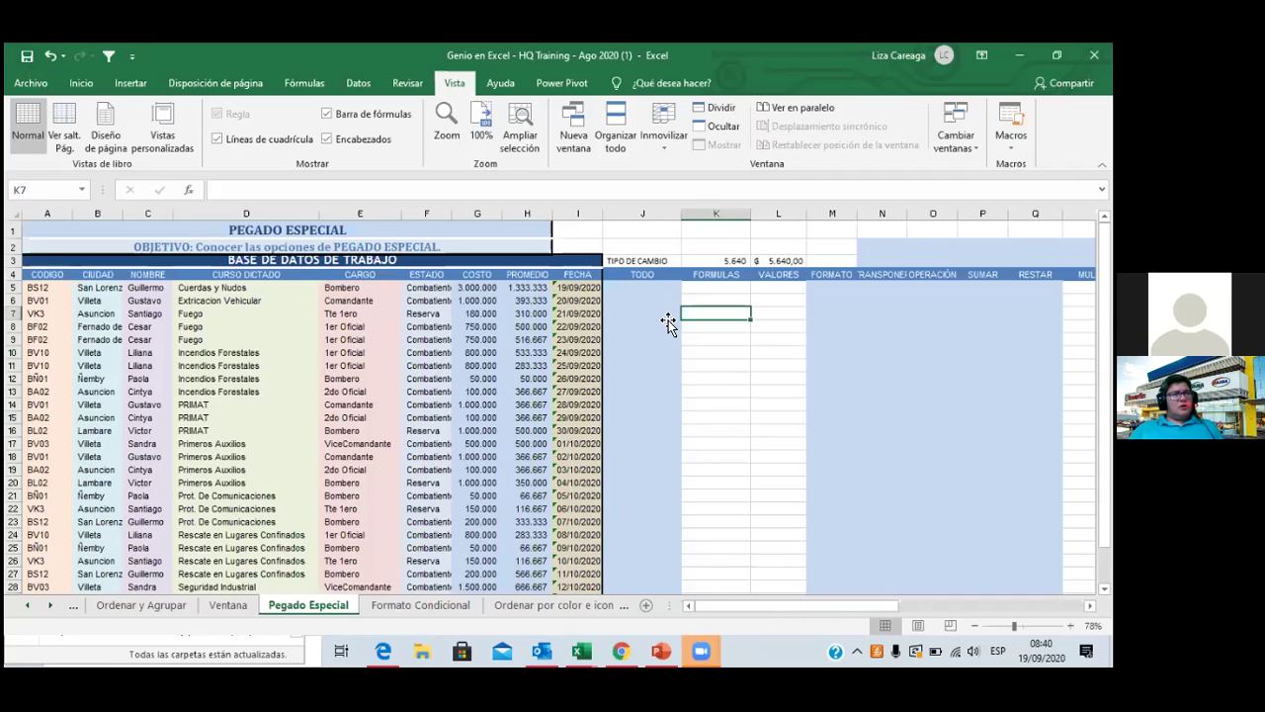
{"action": "left_click", "coordinate": [667, 317]}
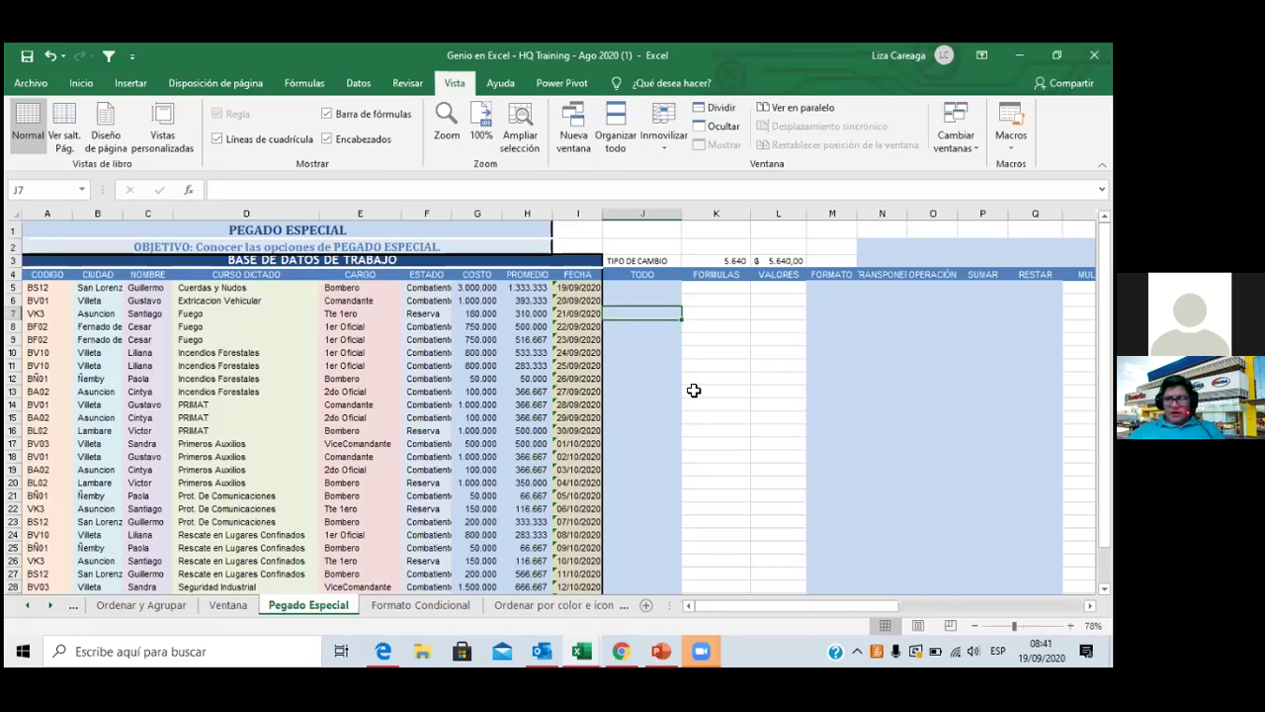
{"action": "key", "text": "Up"}
{"action": "key", "text": "Up"}
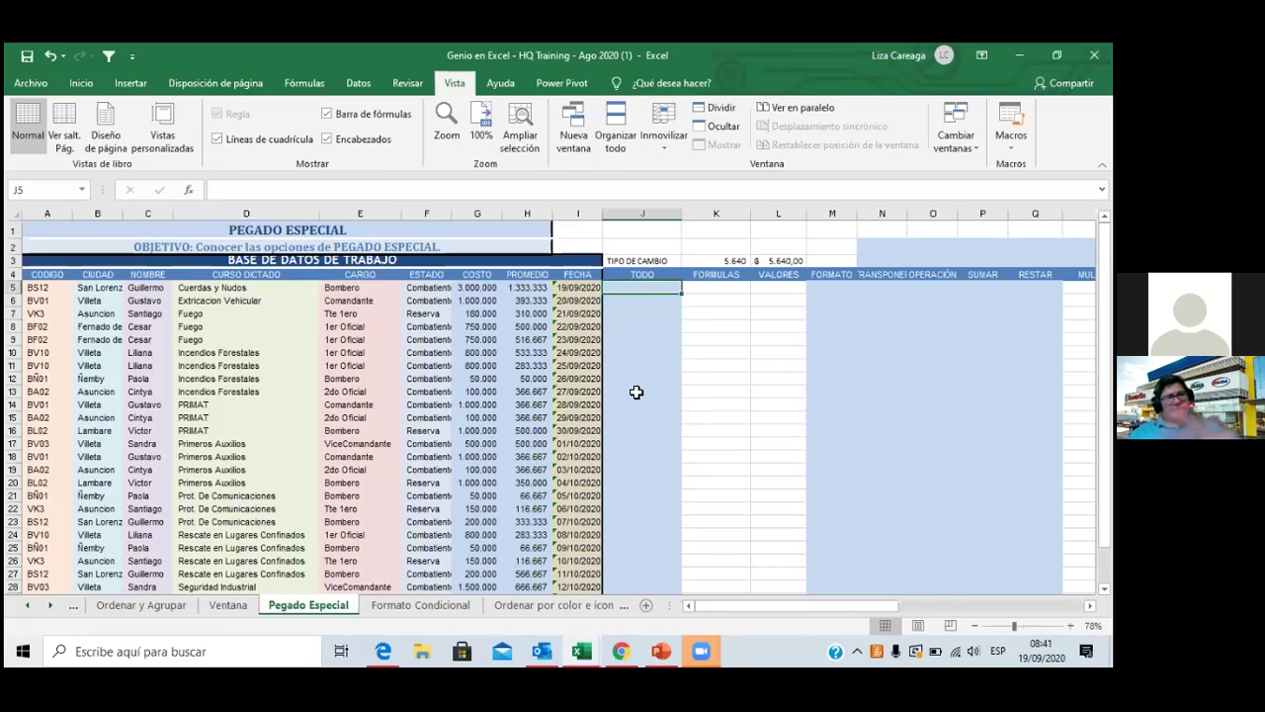
Step: Copy San Lorenzo from B5 and select K5 under FORMULAS as the destination
{"action": "left_click", "coordinate": [89, 288]}
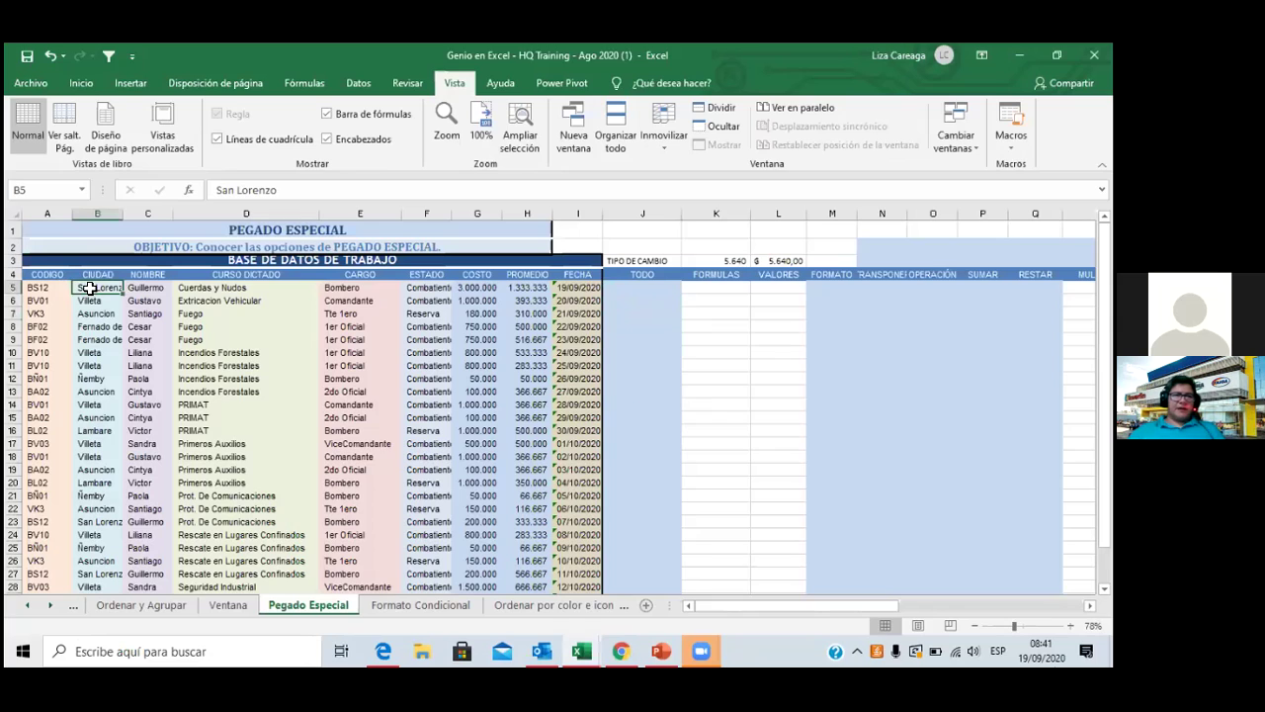
{"action": "key", "text": "ctrl+c"}
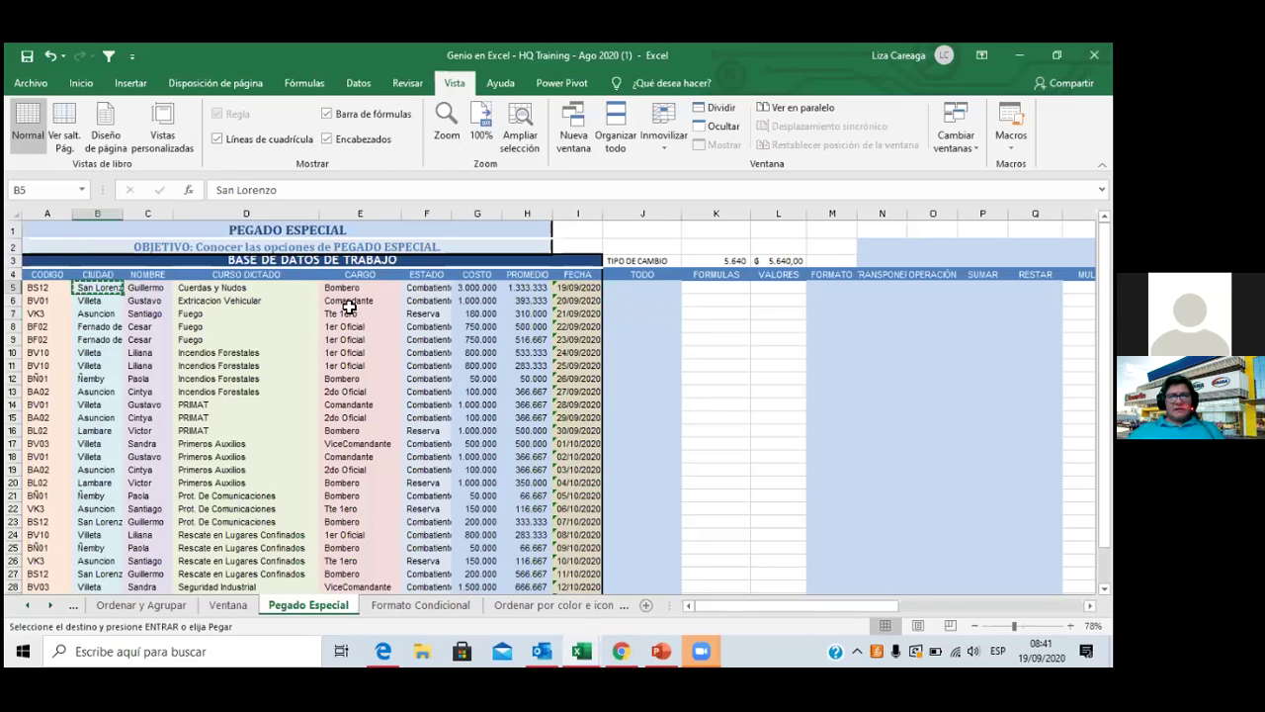
{"action": "left_click", "coordinate": [655, 288]}
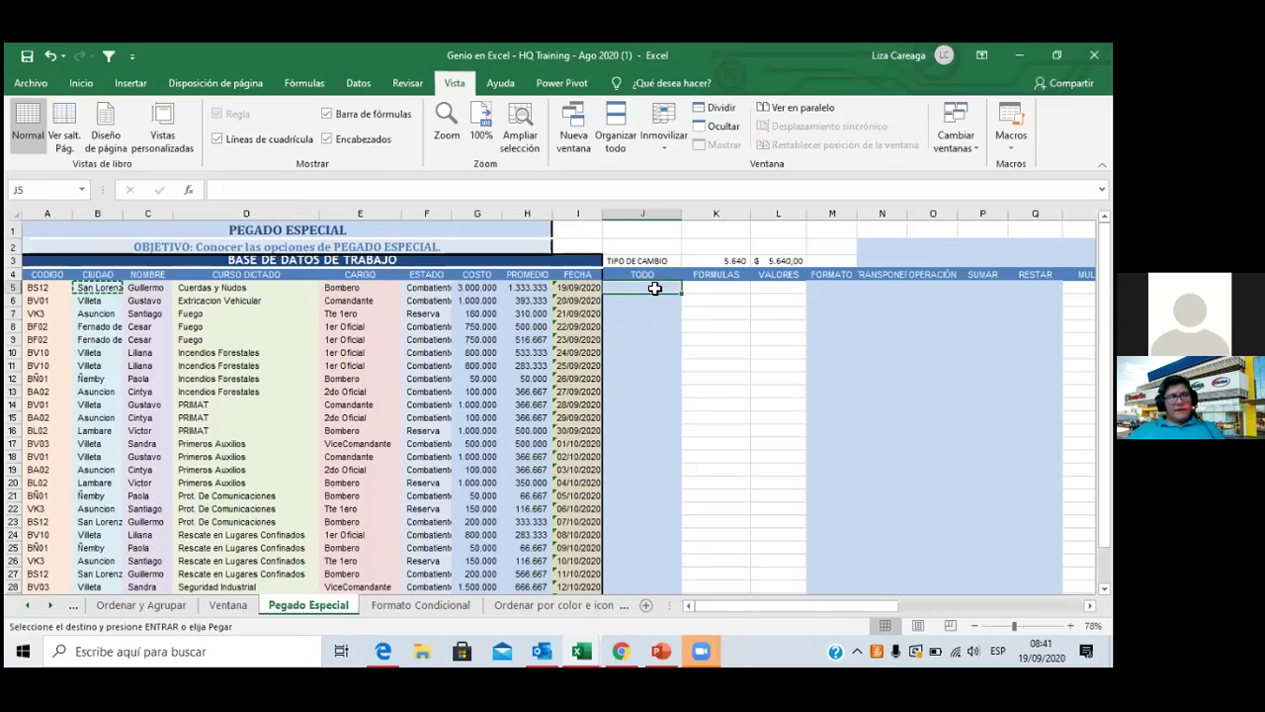
{"action": "key", "text": "ctrl+c"}
{"action": "left_click", "coordinate": [111, 289]}
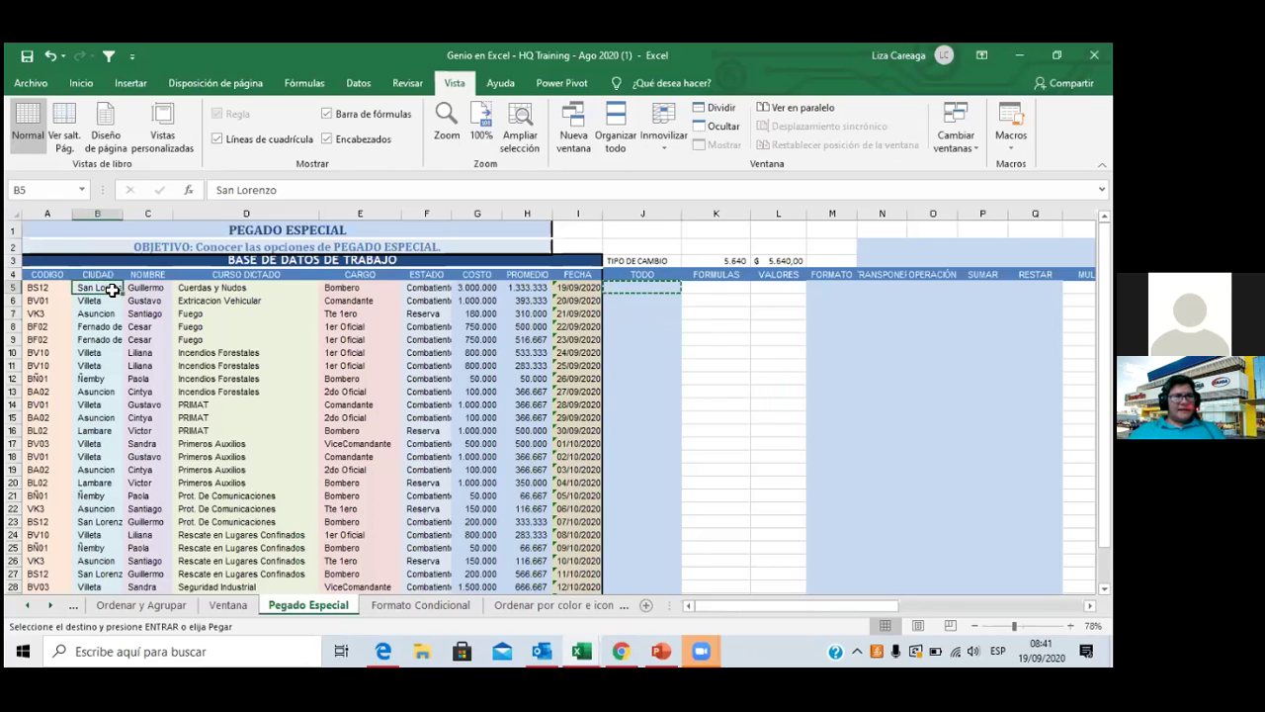
{"action": "key", "text": "ctrl+c"}
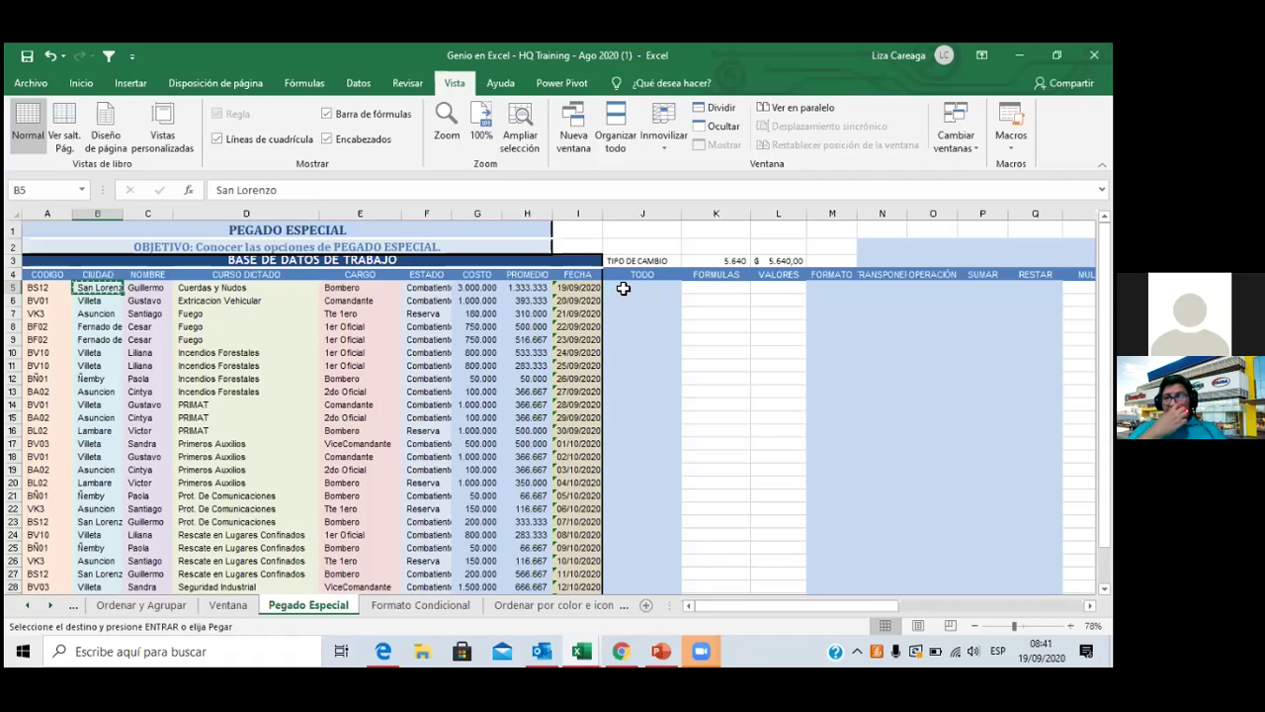
{"action": "left_click", "coordinate": [712, 289]}
Step: Paste San Lorenzo into K5 from the Pegado especial menu, then undo it
{"action": "right_click", "coordinate": [716, 298]}
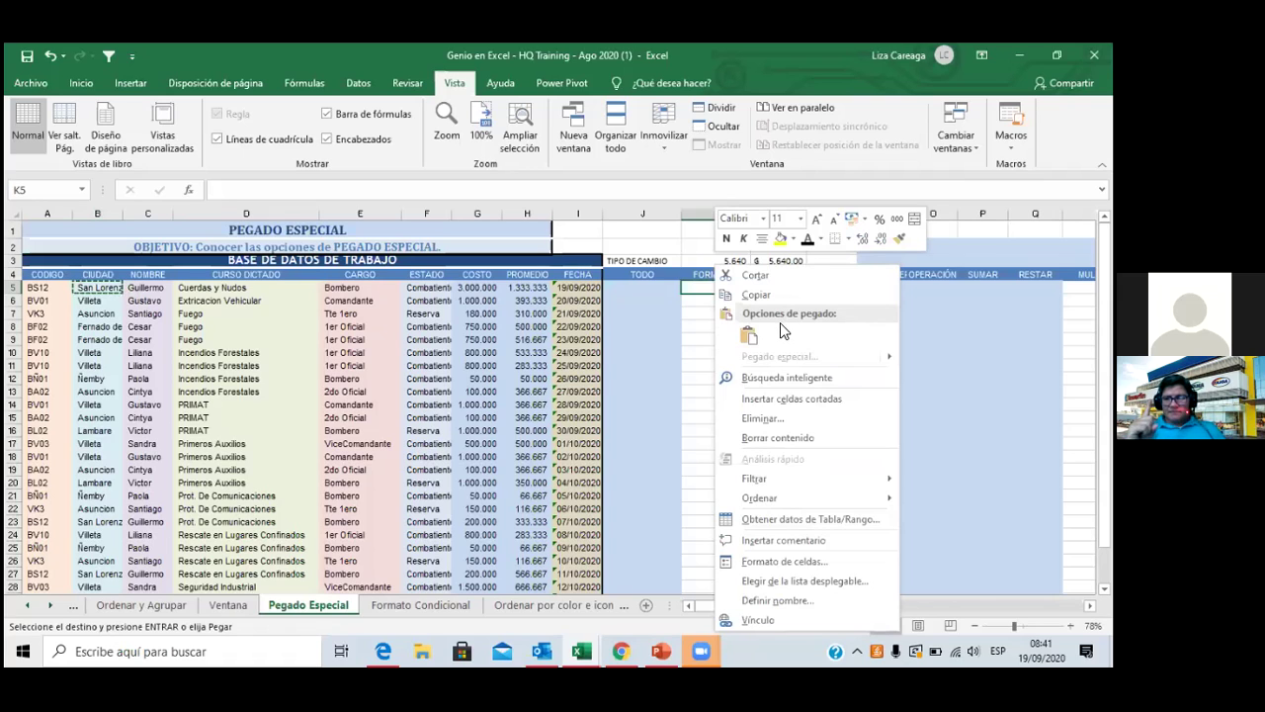
{"action": "left_click", "coordinate": [749, 336]}
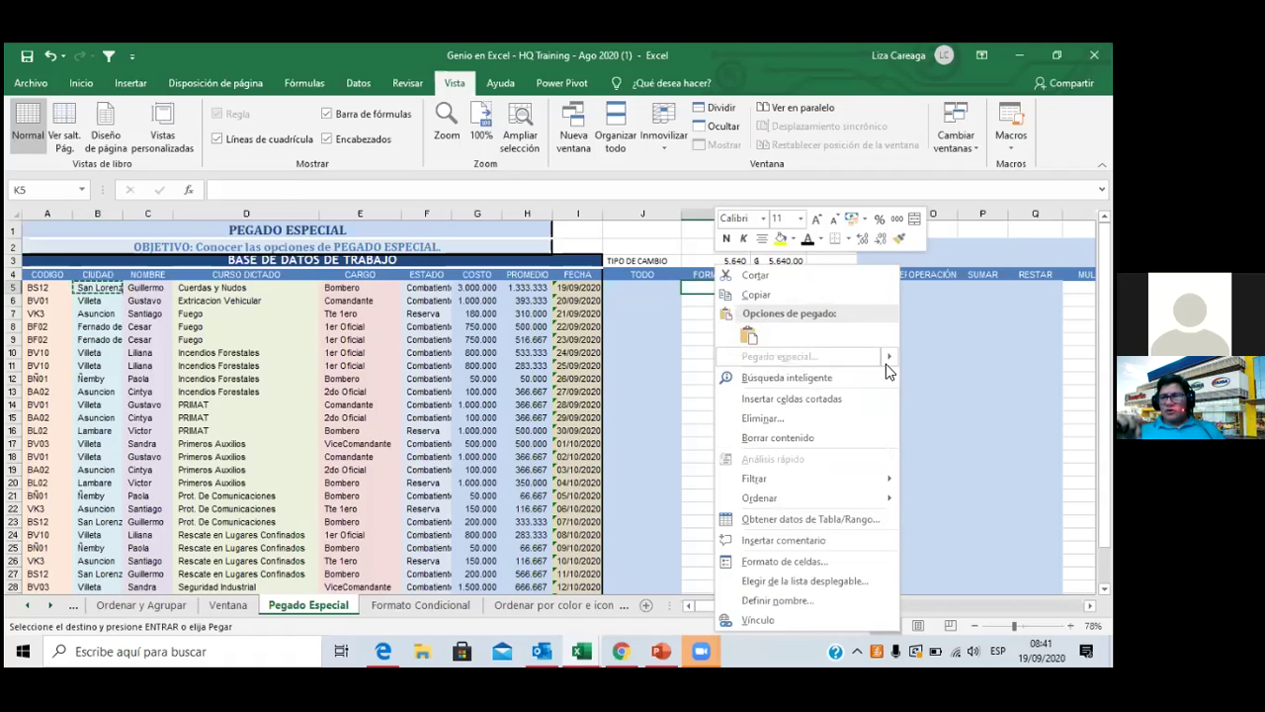
{"action": "mouse_move", "coordinate": [892, 364]}
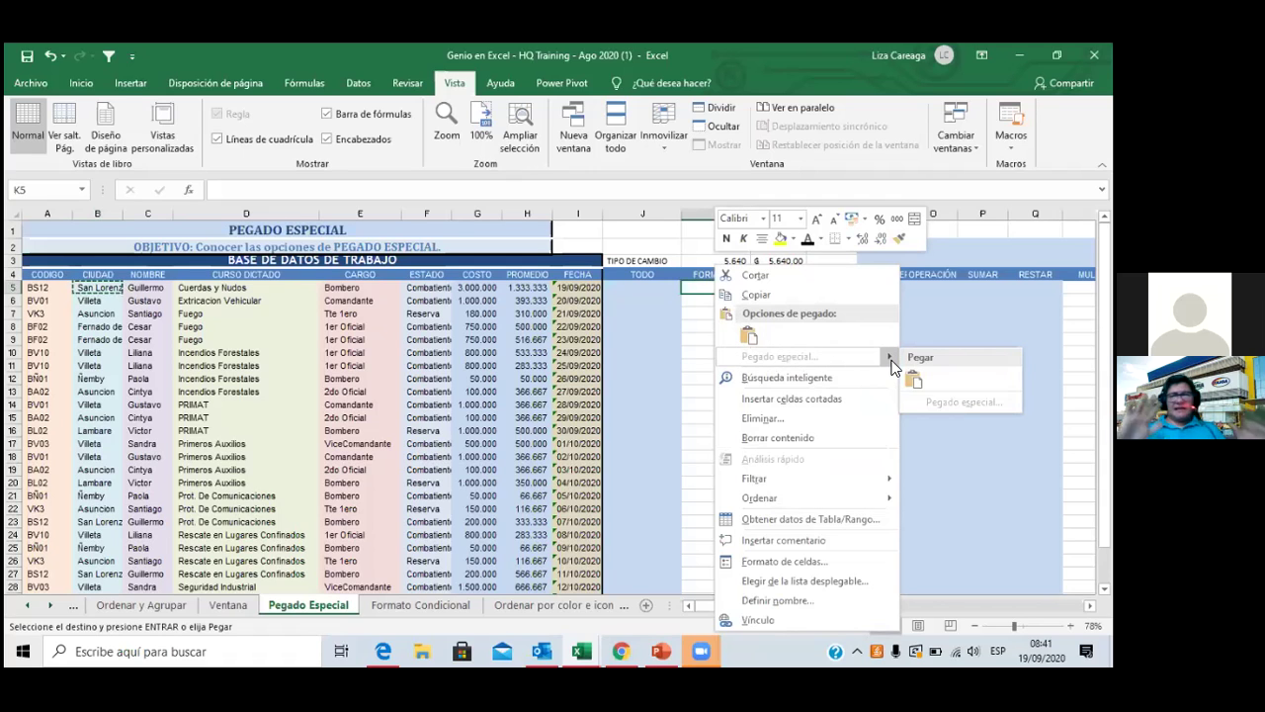
{"action": "left_click", "coordinate": [914, 378]}
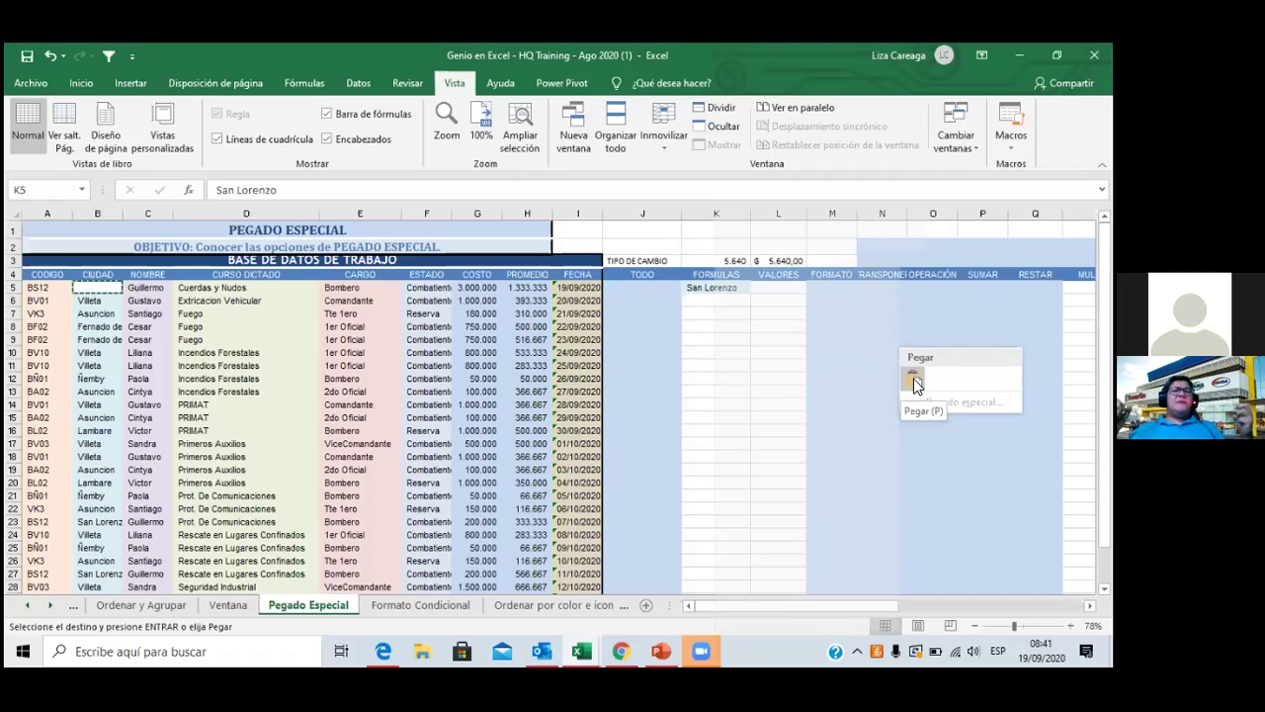
{"action": "key", "text": "ctrl+z"}
{"action": "key", "text": "shift+F10"}
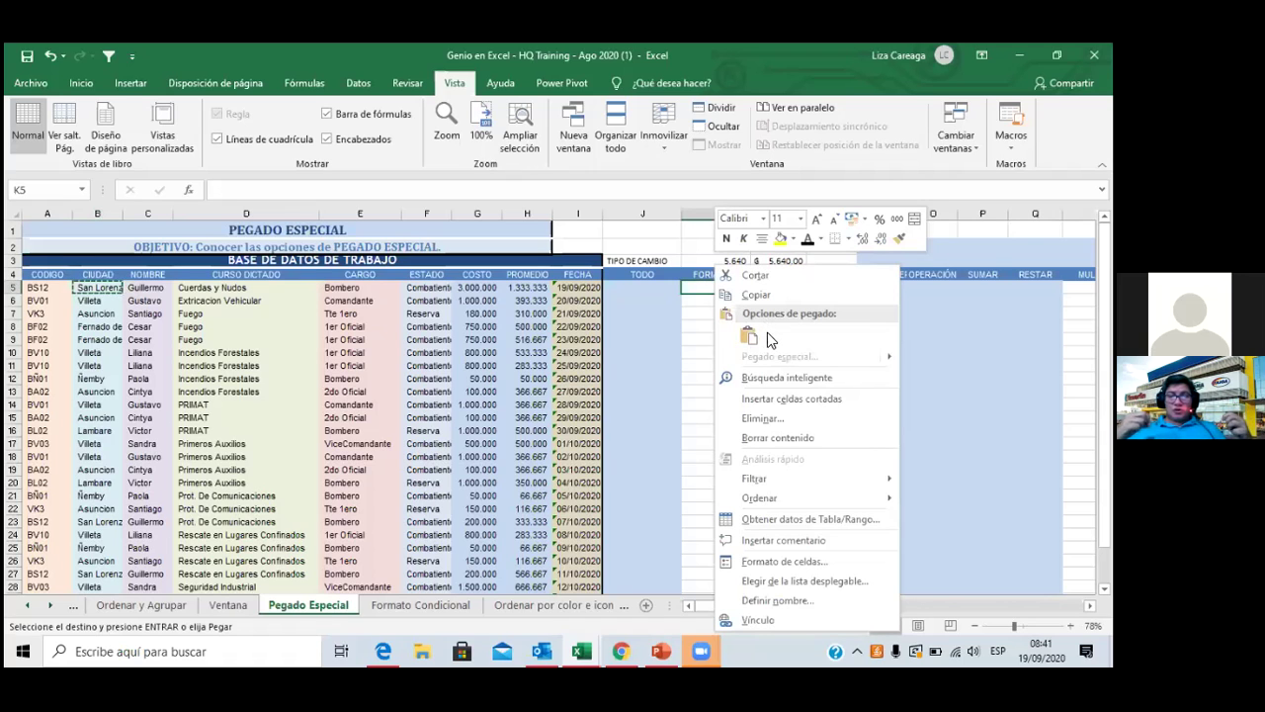
{"action": "mouse_move", "coordinate": [890, 357]}
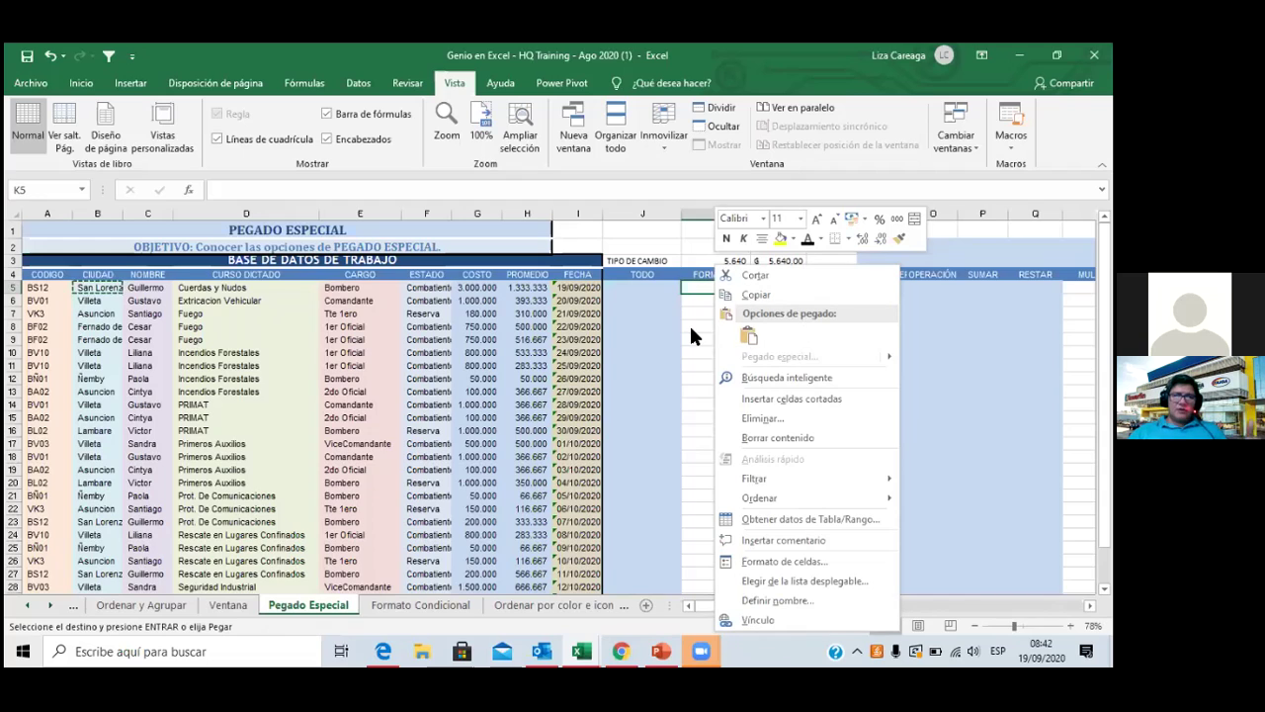
Step: Paste the copied city into K5 again from the Pegado especial submenu
{"action": "left_click", "coordinate": [97, 287]}
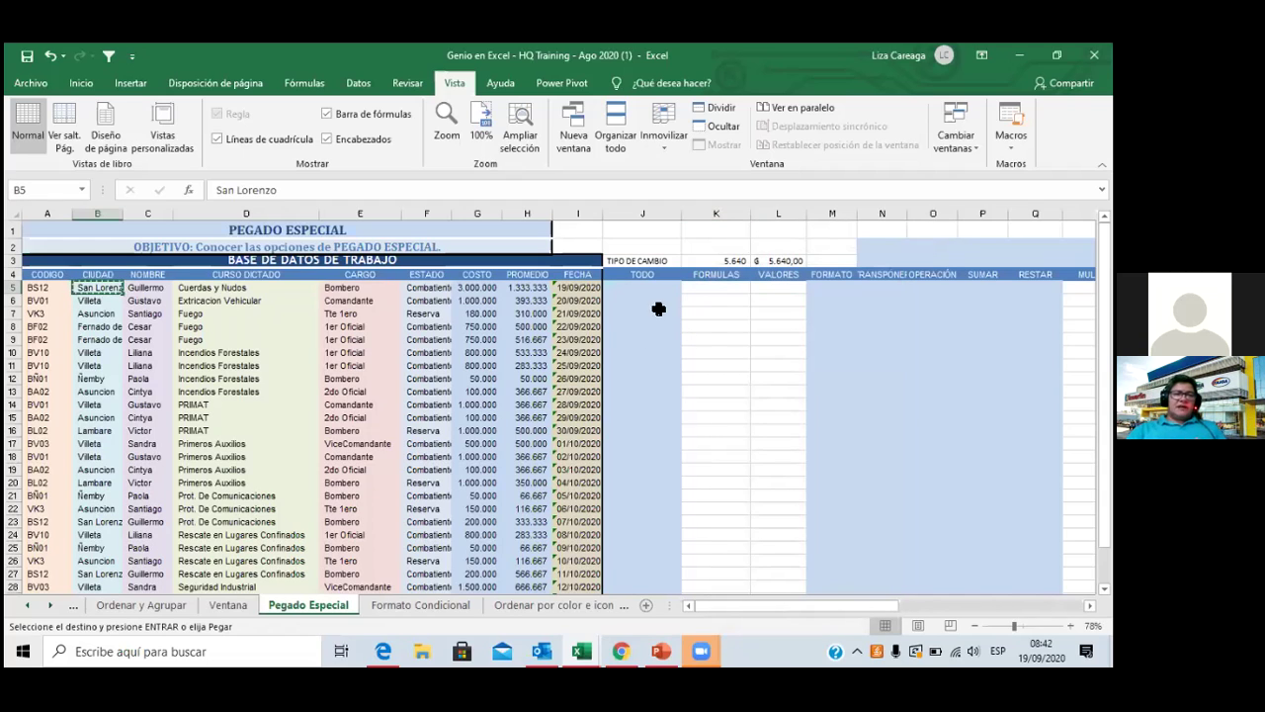
{"action": "left_click", "coordinate": [725, 288]}
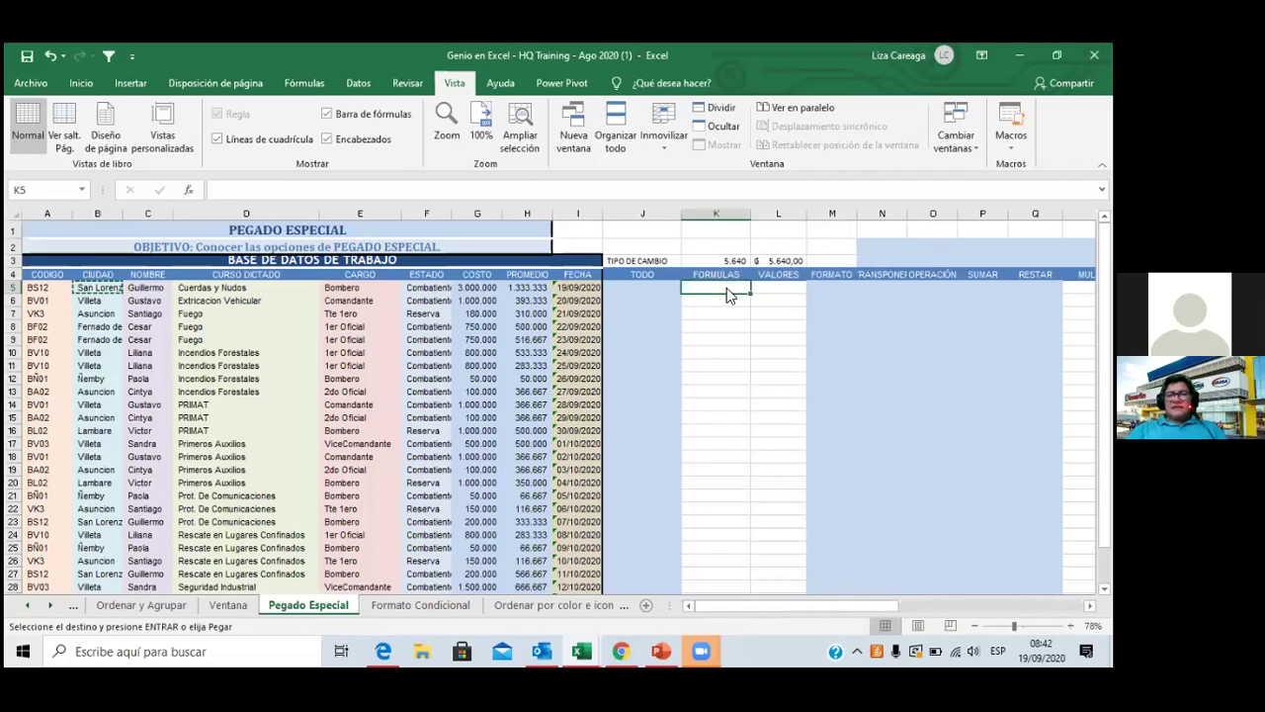
{"action": "right_click", "coordinate": [726, 288]}
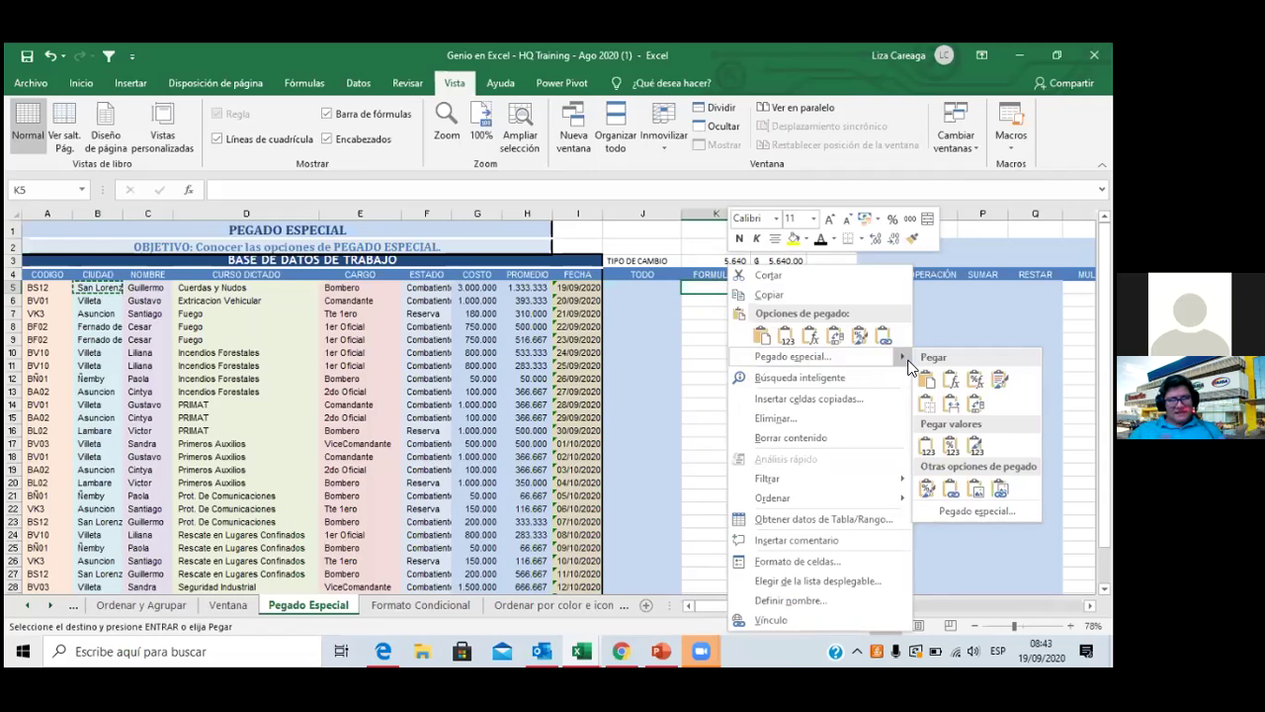
{"action": "left_click", "coordinate": [928, 378]}
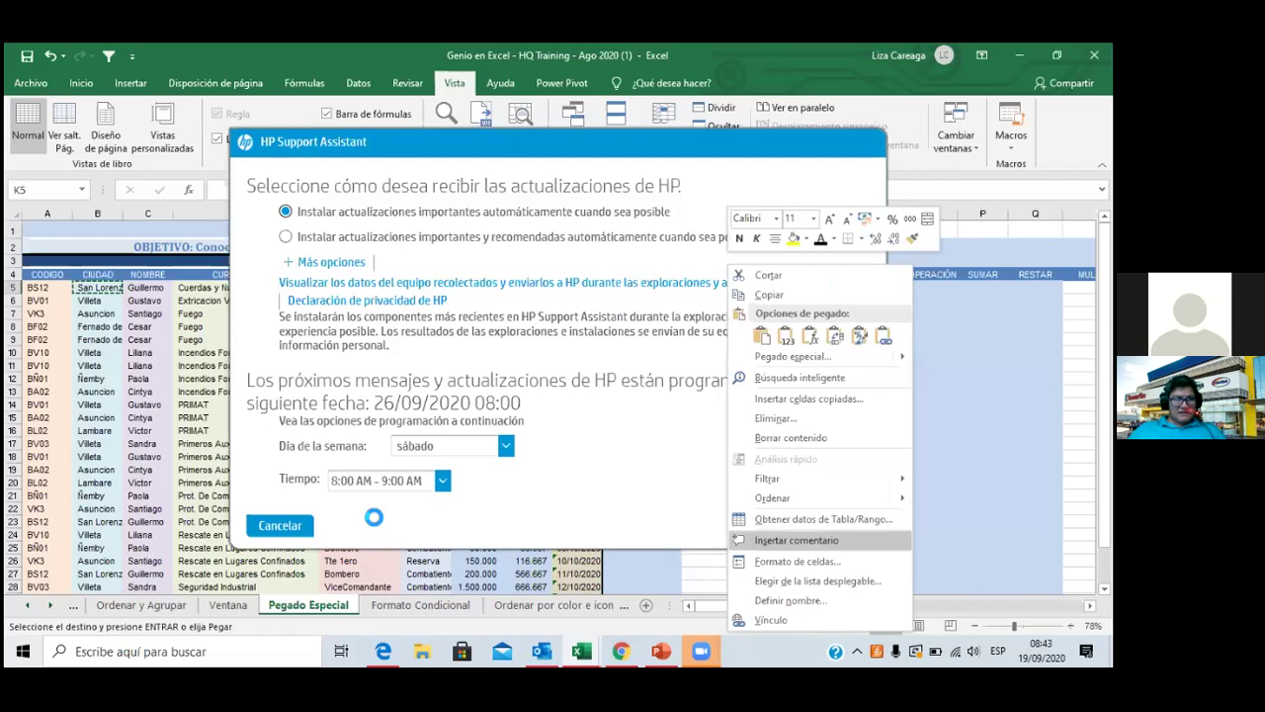
Step: Dismiss the HP update pop-up and minimize Outlook to uncover the sheet
{"action": "left_click", "coordinate": [280, 525]}
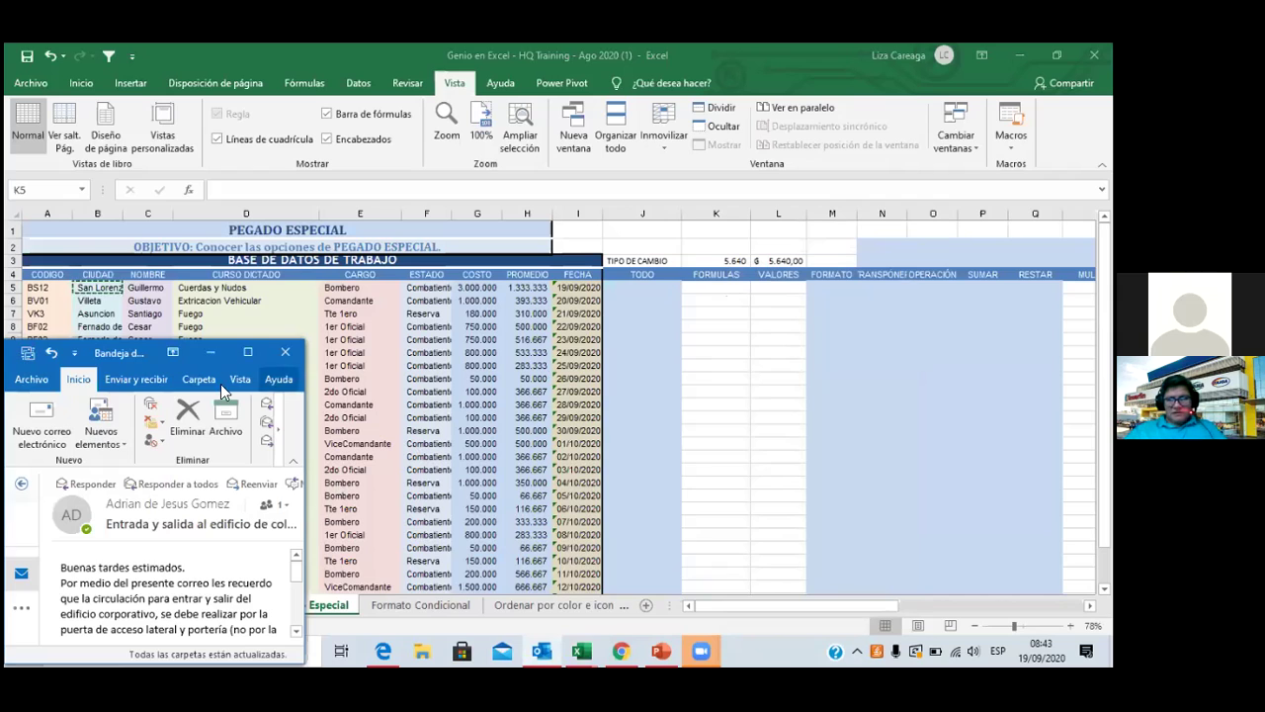
{"action": "left_click", "coordinate": [212, 352]}
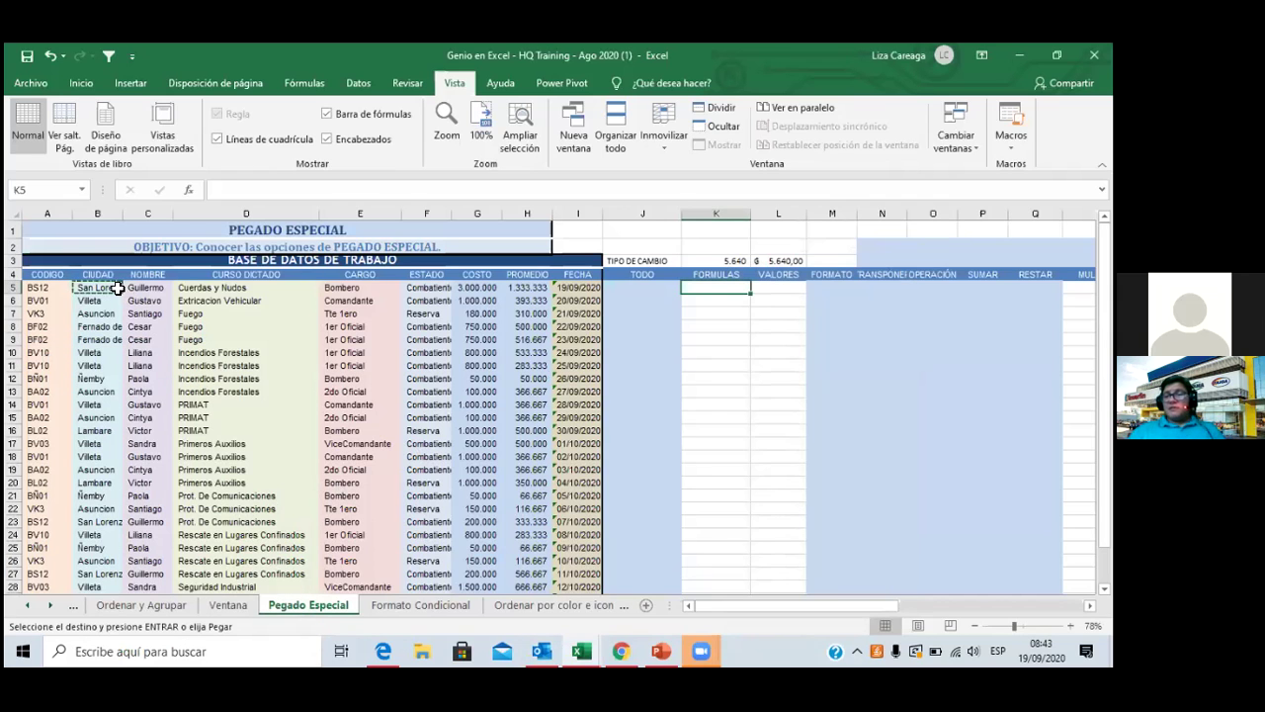
Step: Recopy San Lorenzo from B5 and preview Pegar vínculo among K5's Pegado especial choices
{"action": "key", "text": "ctrl+v"}
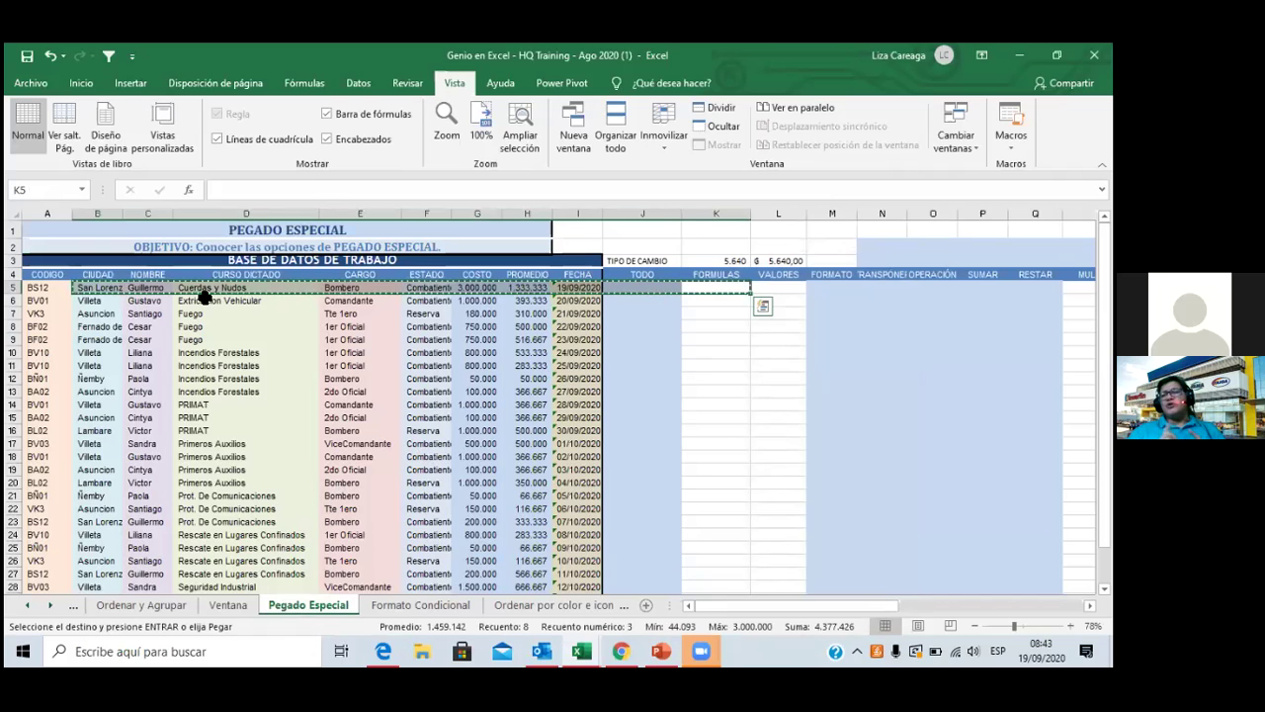
{"action": "left_click", "coordinate": [248, 305]}
{"action": "left_click", "coordinate": [109, 287]}
{"action": "key", "text": "ctrl+c"}
{"action": "left_click", "coordinate": [708, 286]}
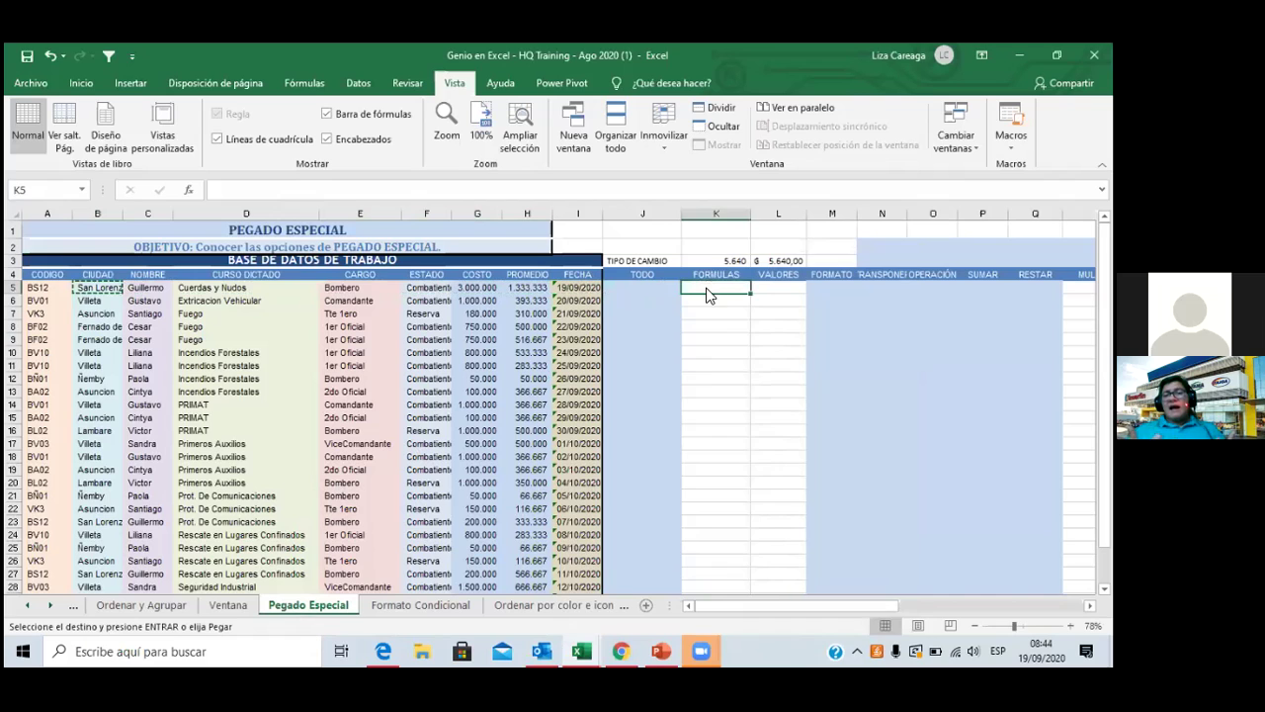
{"action": "right_click", "coordinate": [710, 286]}
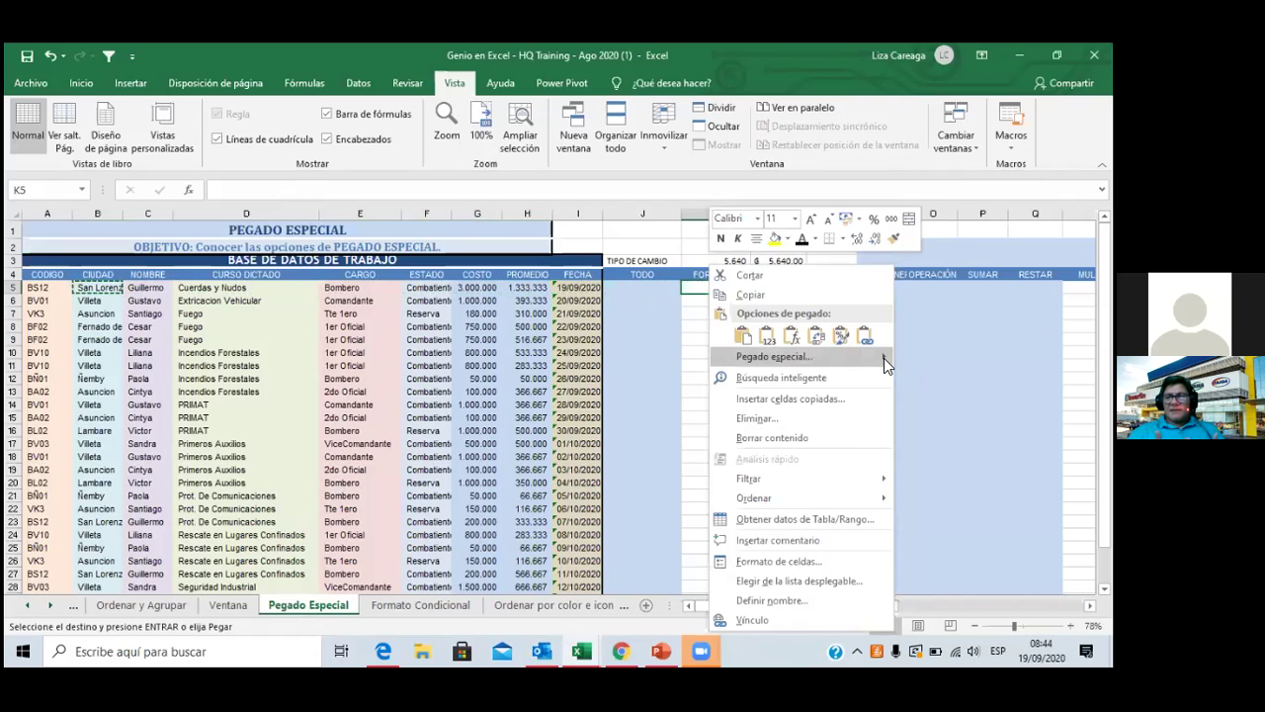
{"action": "mouse_move", "coordinate": [888, 359]}
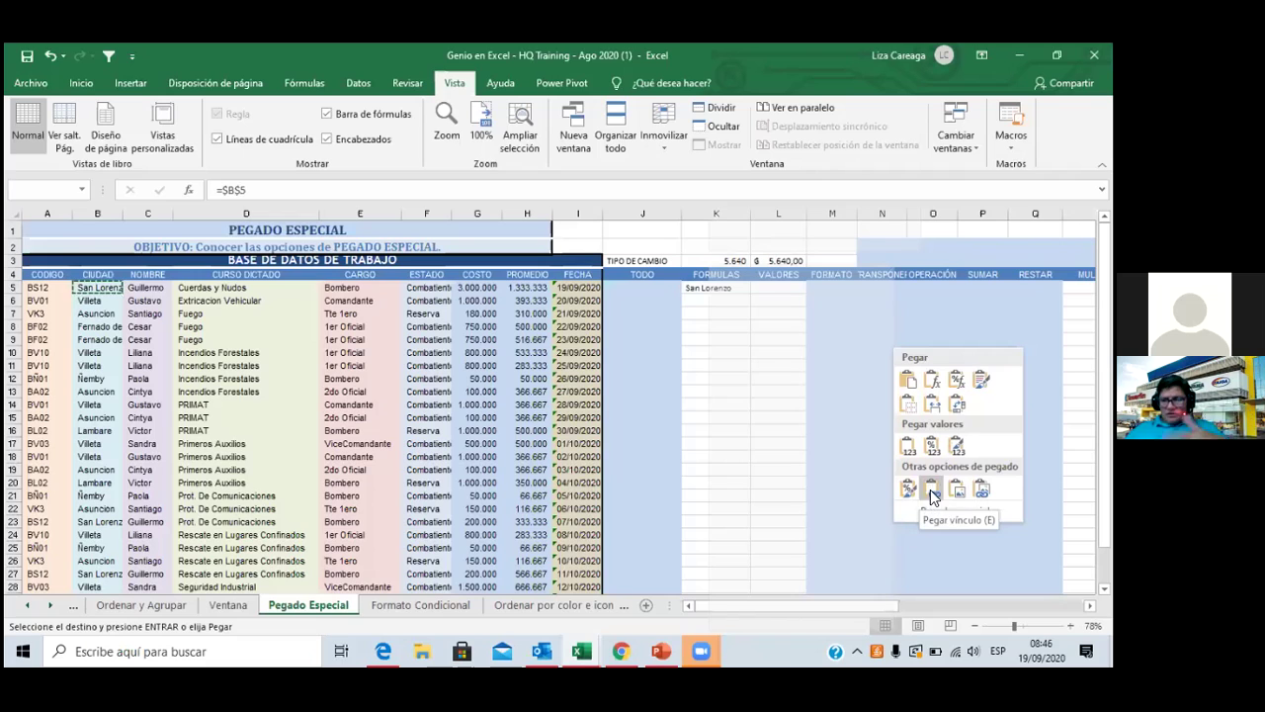
Step: Paste San Lorenzo into K5 past the clipboard warning and show its paste choices
{"action": "left_click", "coordinate": [907, 454]}
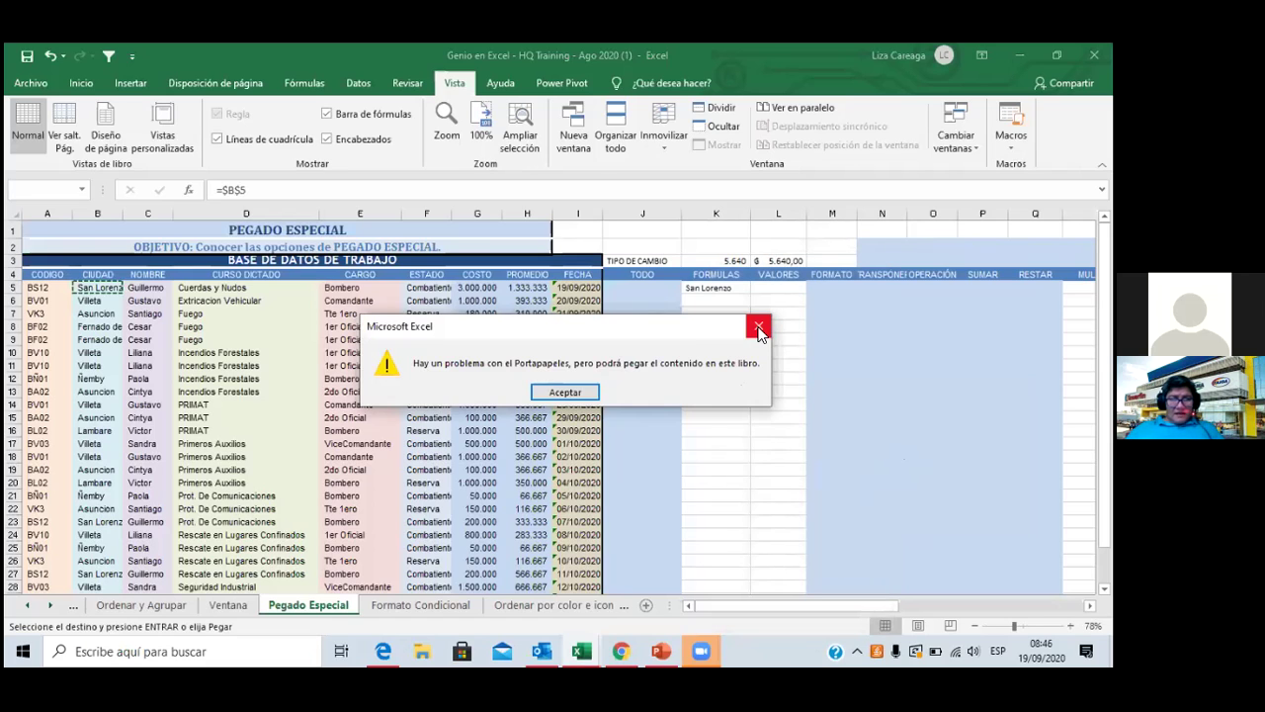
{"action": "left_click", "coordinate": [759, 329]}
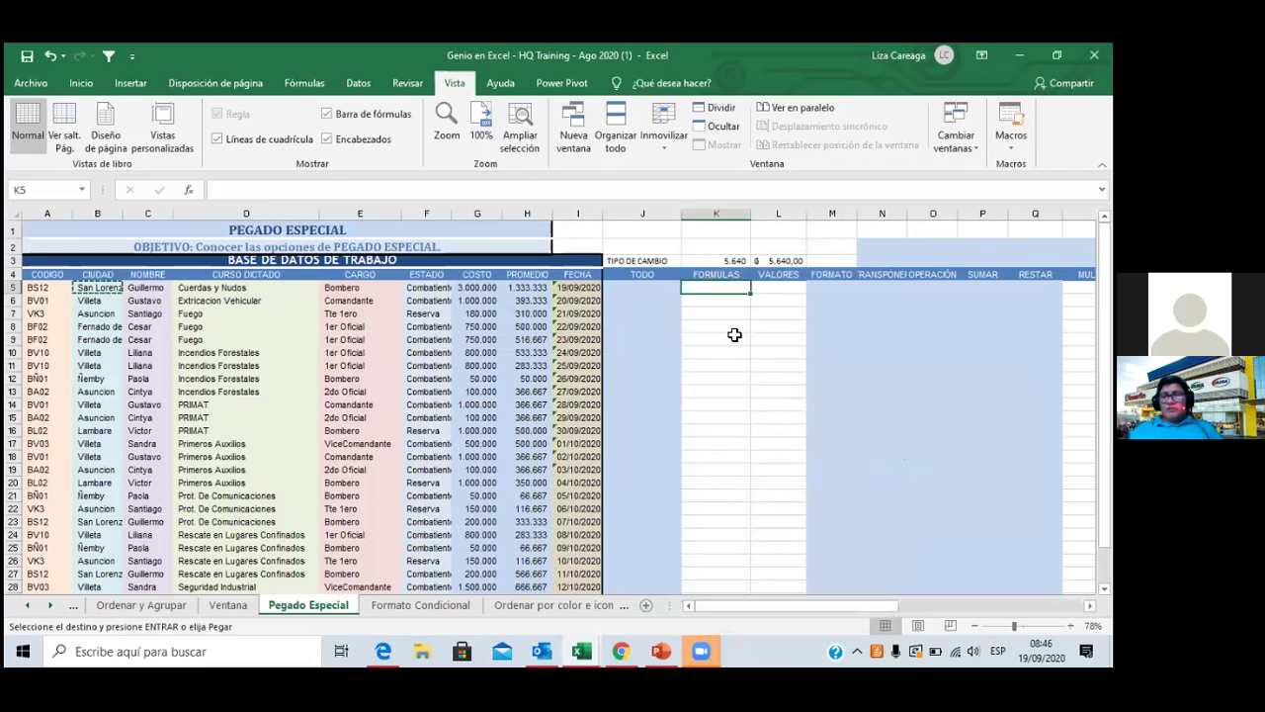
{"action": "key", "text": "ctrl+v"}
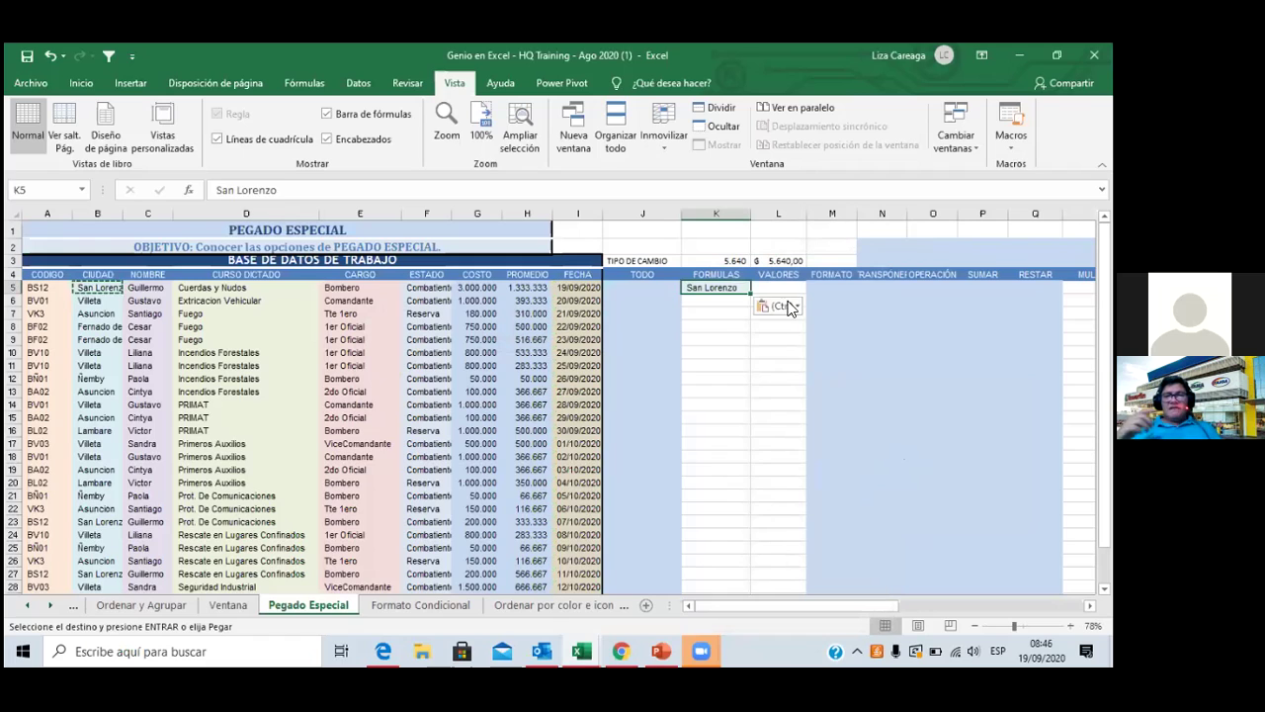
{"action": "left_click", "coordinate": [795, 308]}
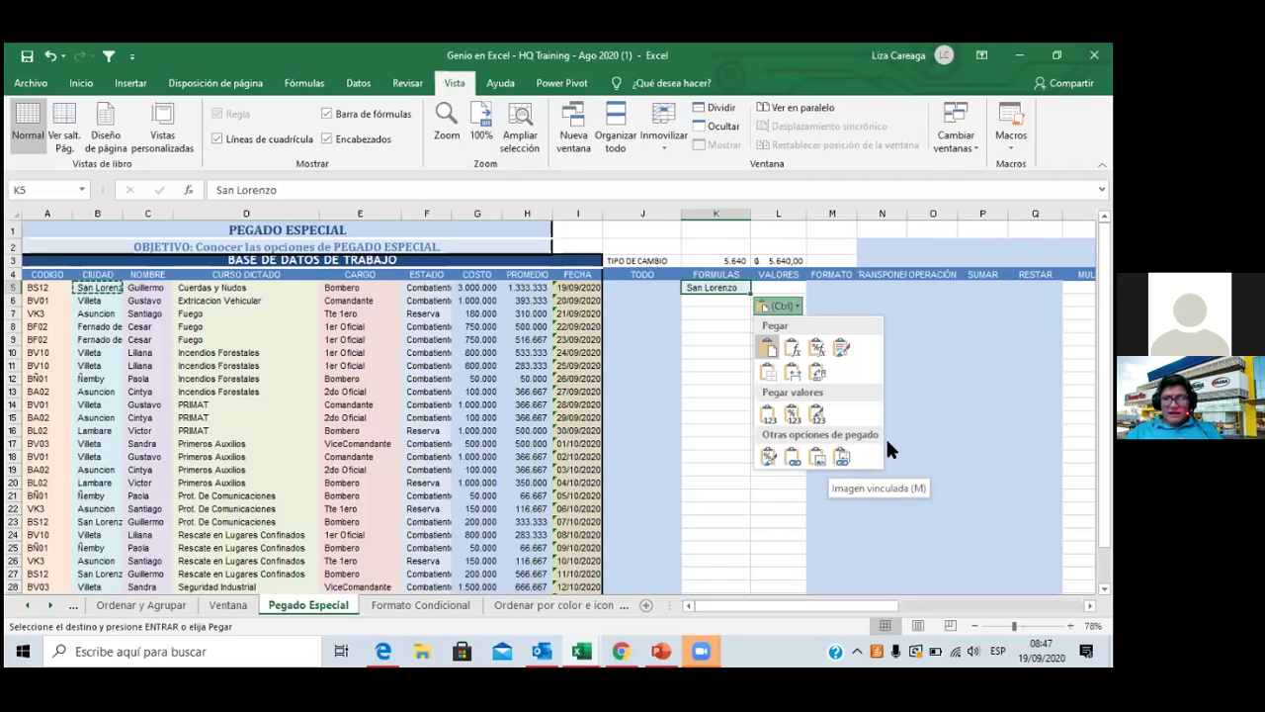
Step: Close K5's paste-choices list, clear the copy marquee, and select K9
{"action": "left_click", "coordinate": [797, 308]}
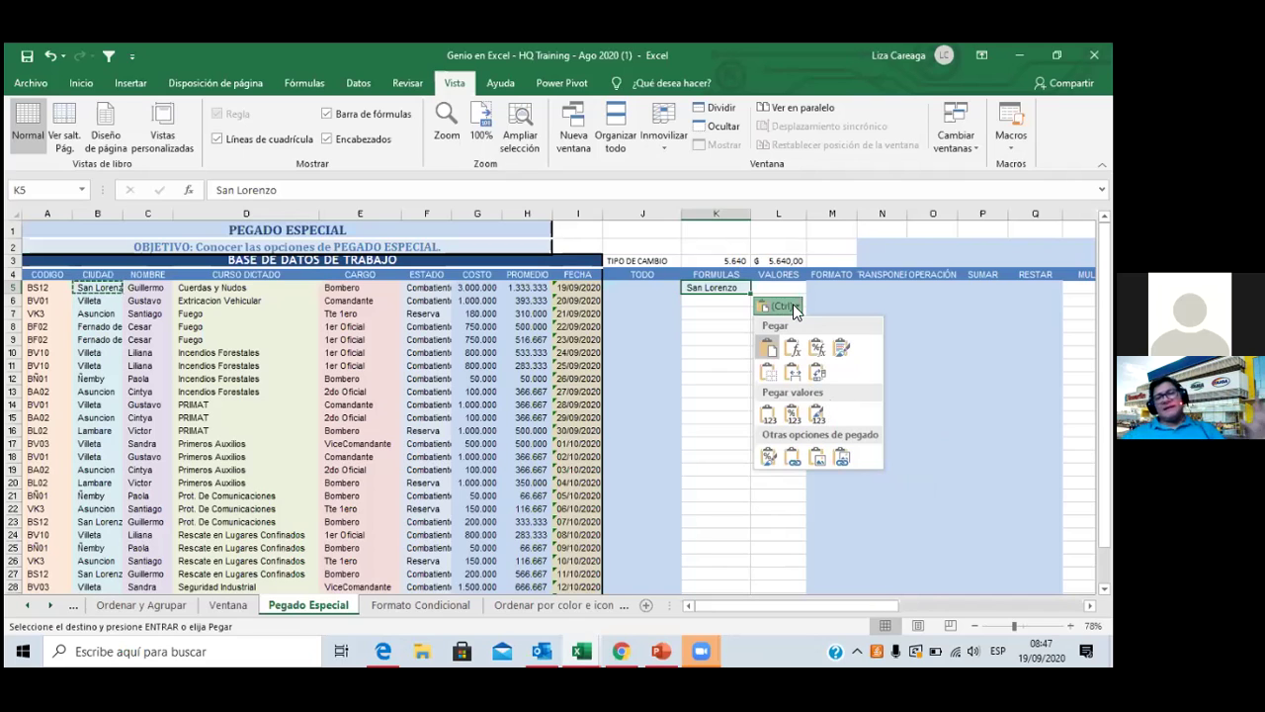
{"action": "left_click", "coordinate": [796, 308]}
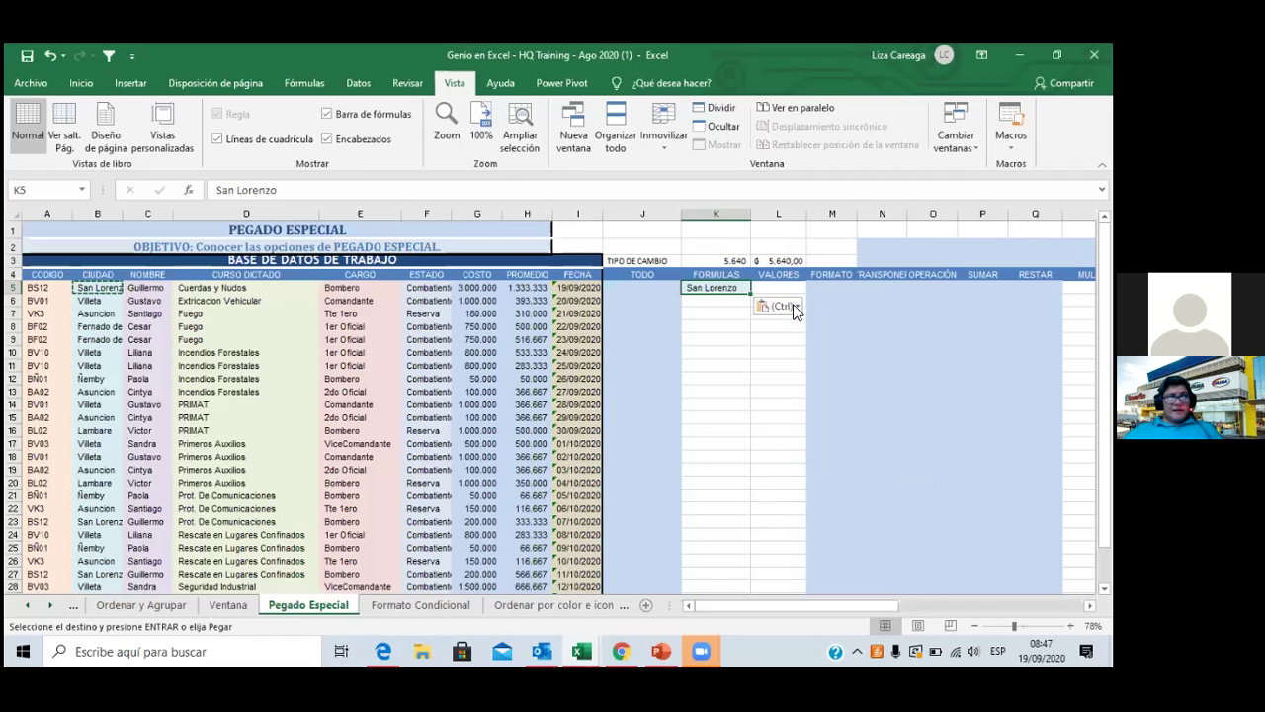
{"action": "key", "text": "Escape"}
{"action": "left_click", "coordinate": [737, 339]}
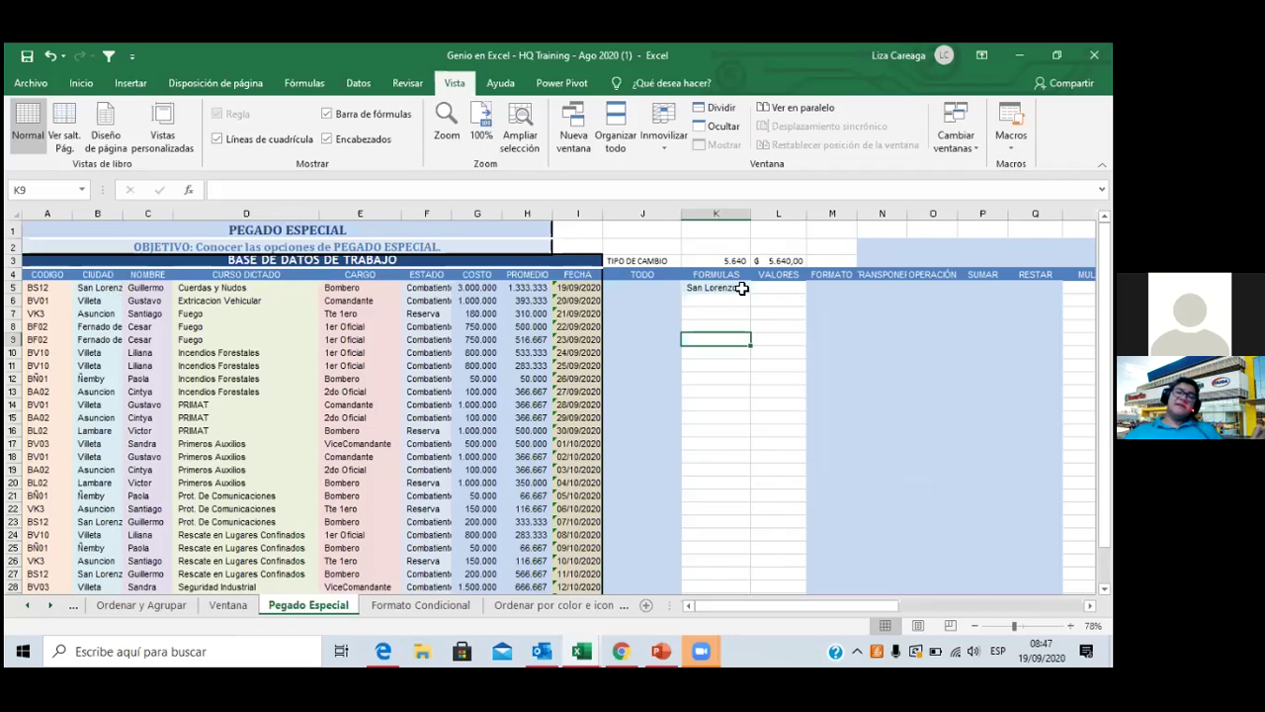
Step: Undo the San Lorenzo paste in K5, then check the TODO and CARGO header cells
{"action": "key", "text": "ctrl+z"}
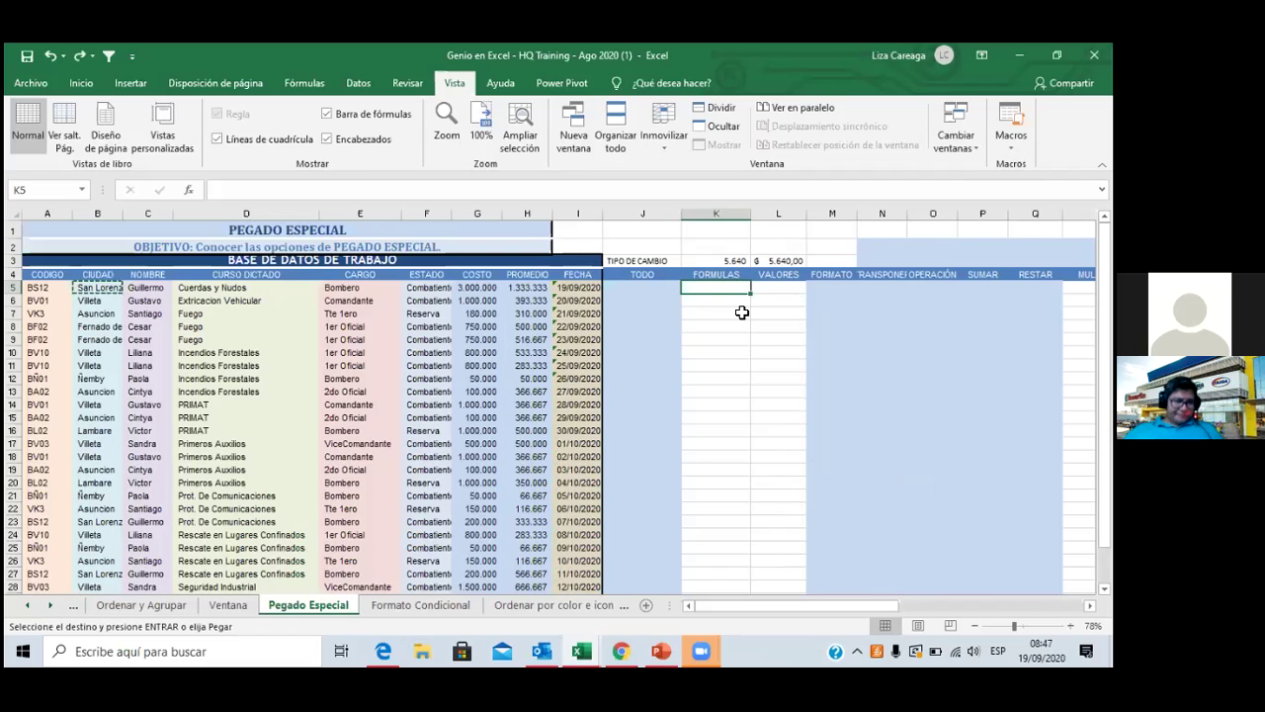
{"action": "left_click", "coordinate": [742, 339]}
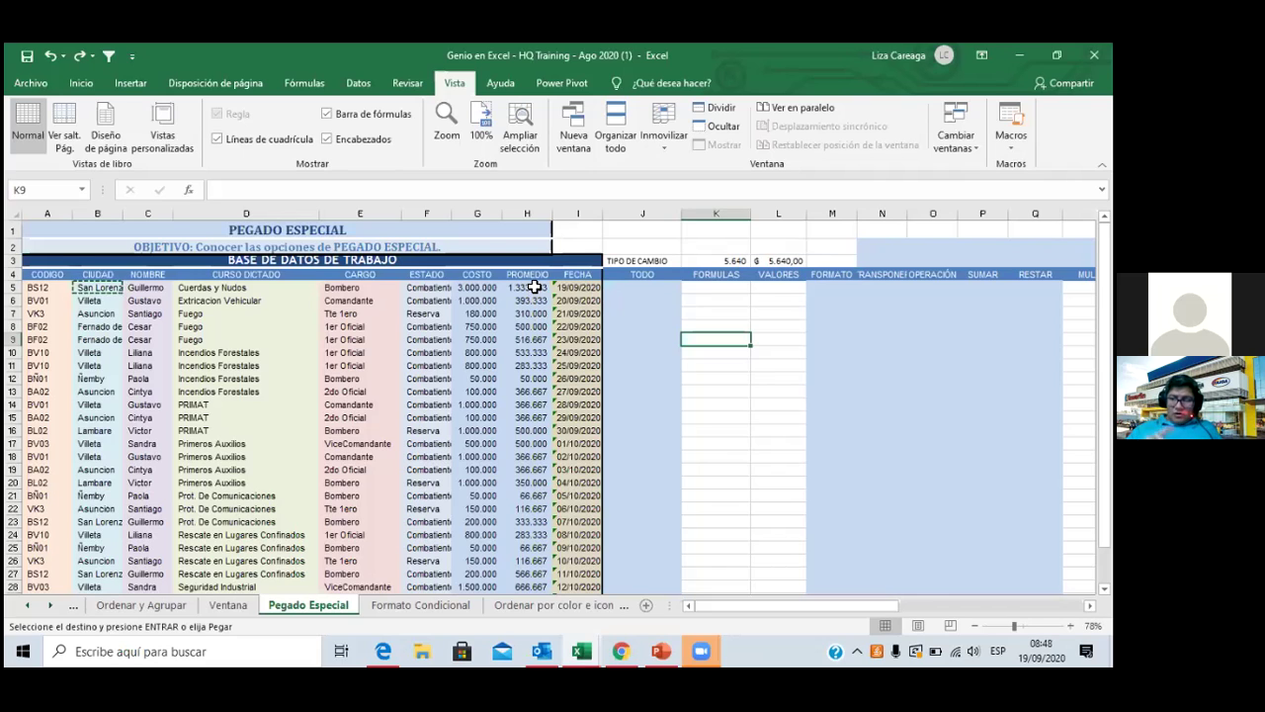
{"action": "left_click", "coordinate": [645, 275]}
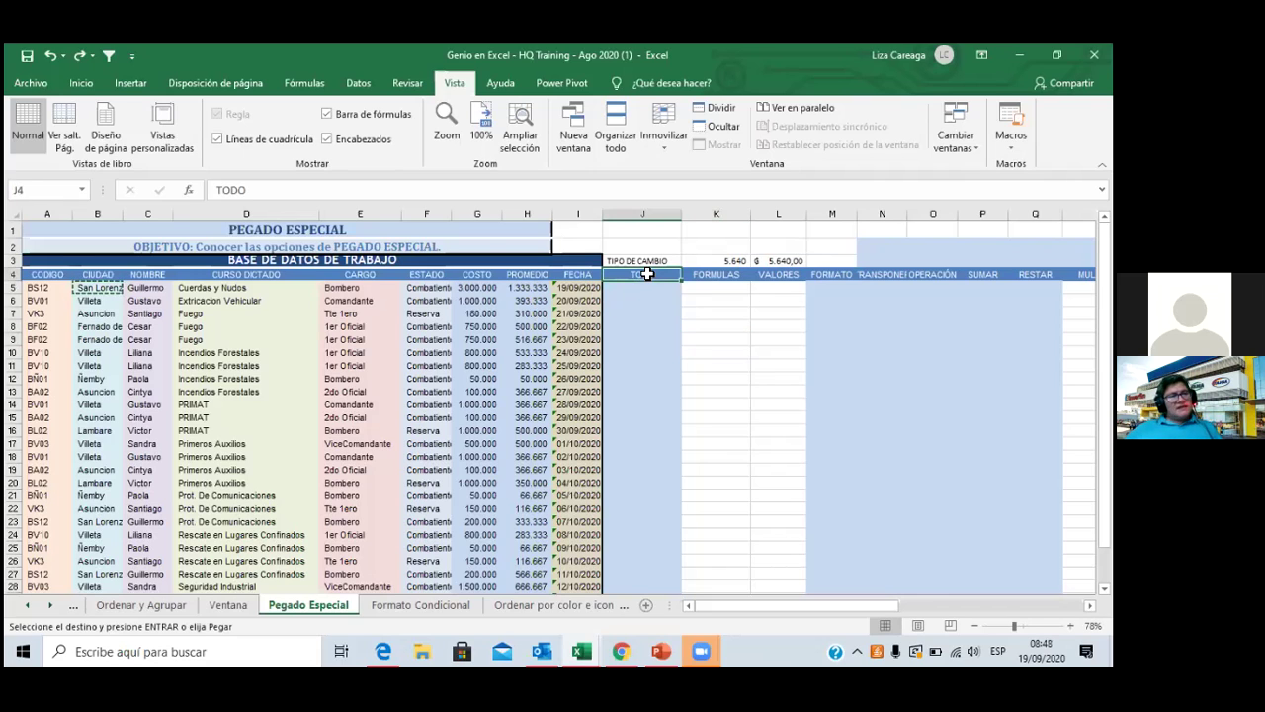
{"action": "left_click", "coordinate": [378, 273]}
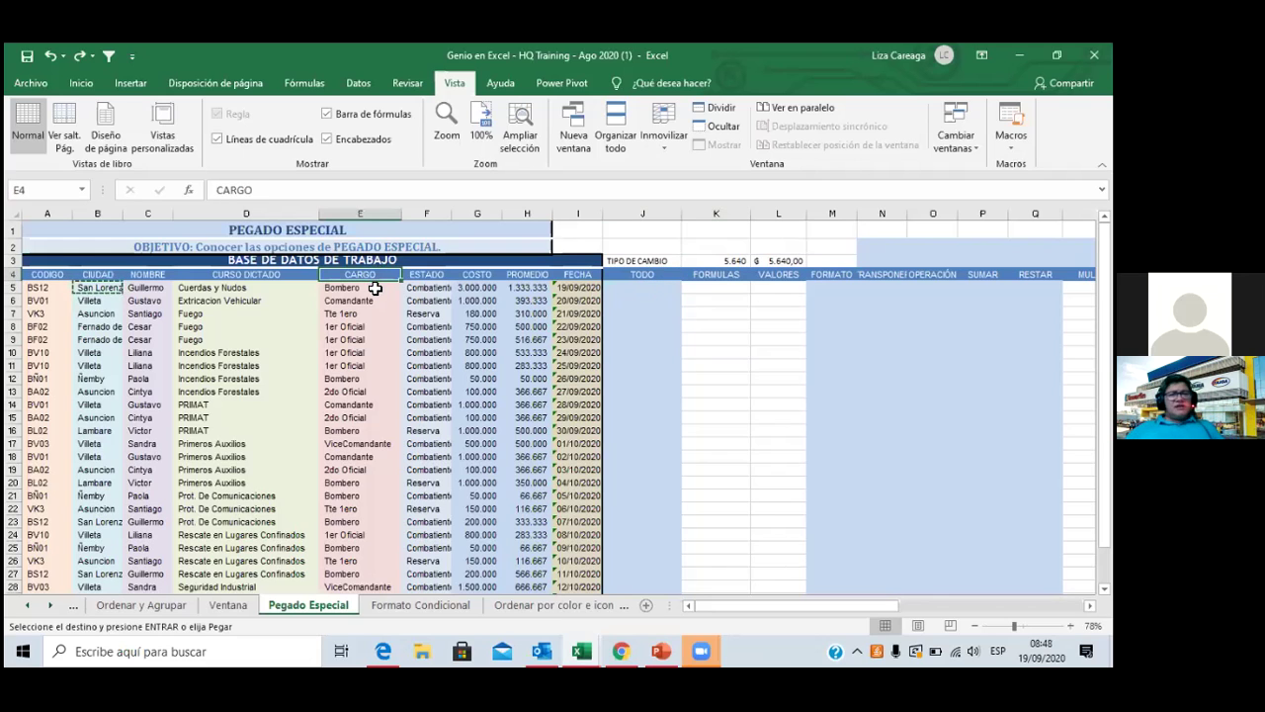
Step: Copy the CARGO entries from E5 down, and pick J5 under TODO as the destination
{"action": "left_click", "coordinate": [376, 288]}
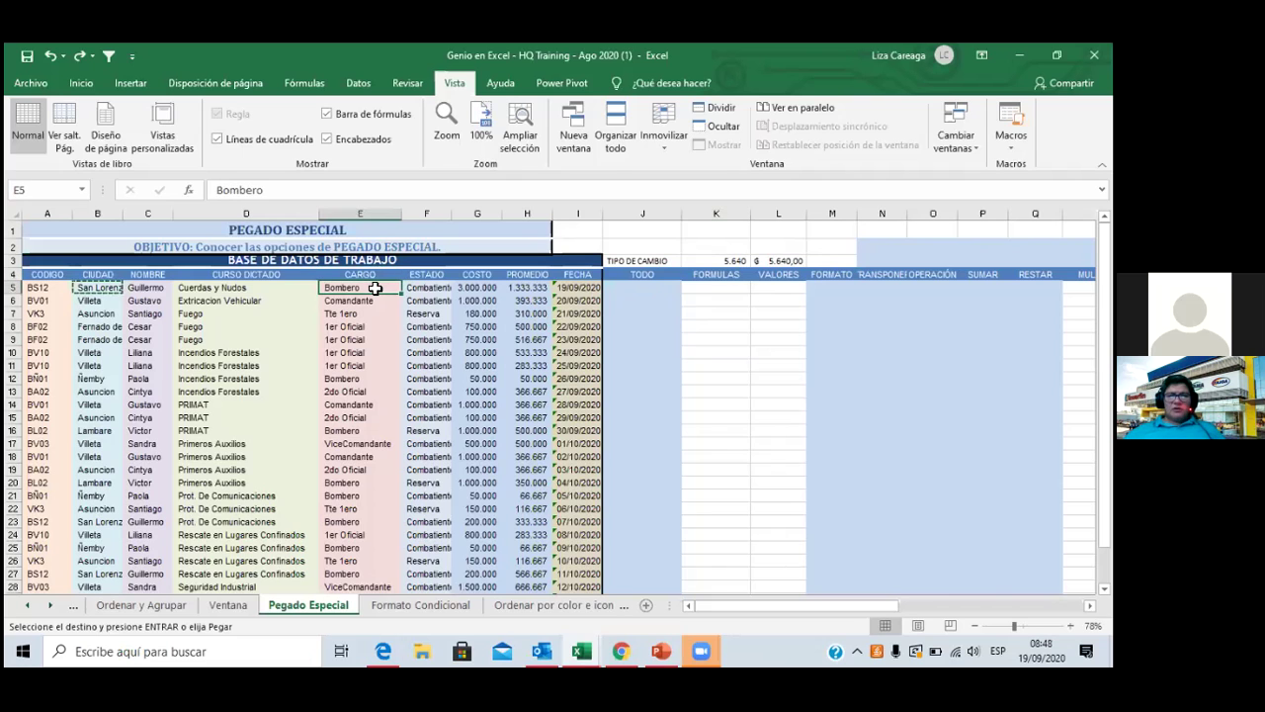
{"action": "key", "text": "ctrl+shift+Down"}
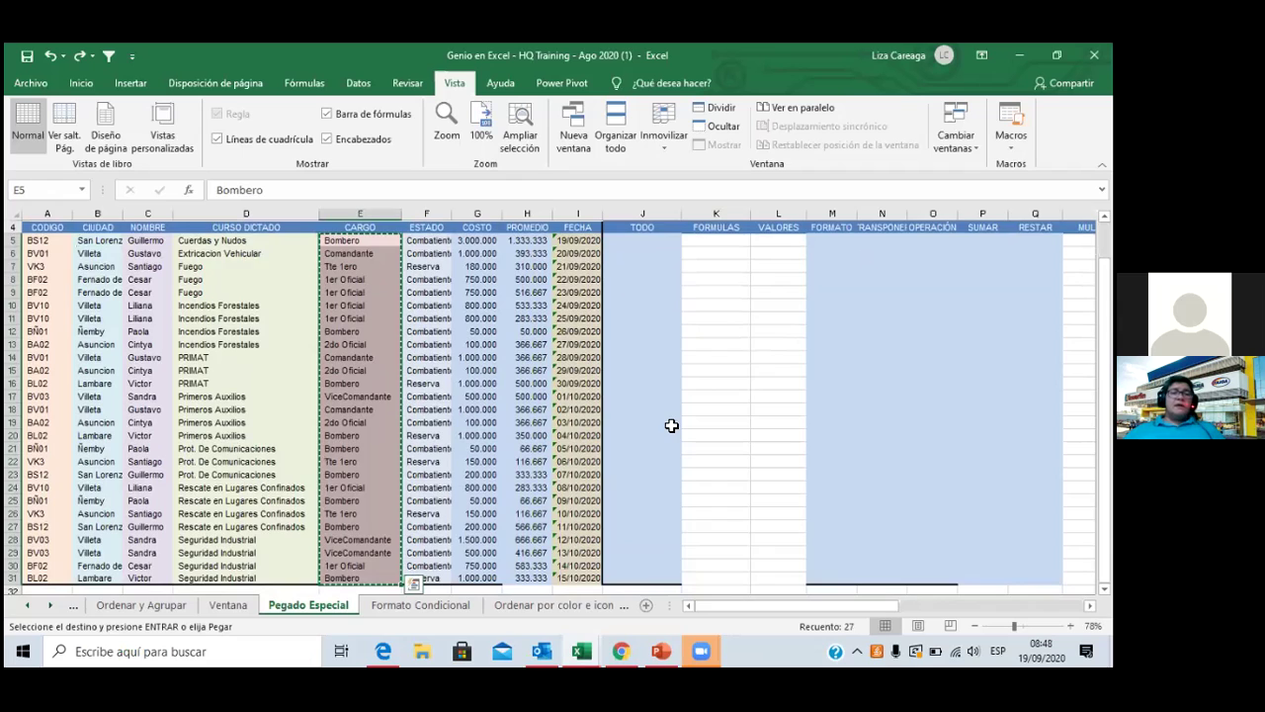
{"action": "scroll", "coordinate": [725, 314], "scroll_direction": "up", "scroll_amount": 1}
{"action": "left_click", "coordinate": [715, 283]}
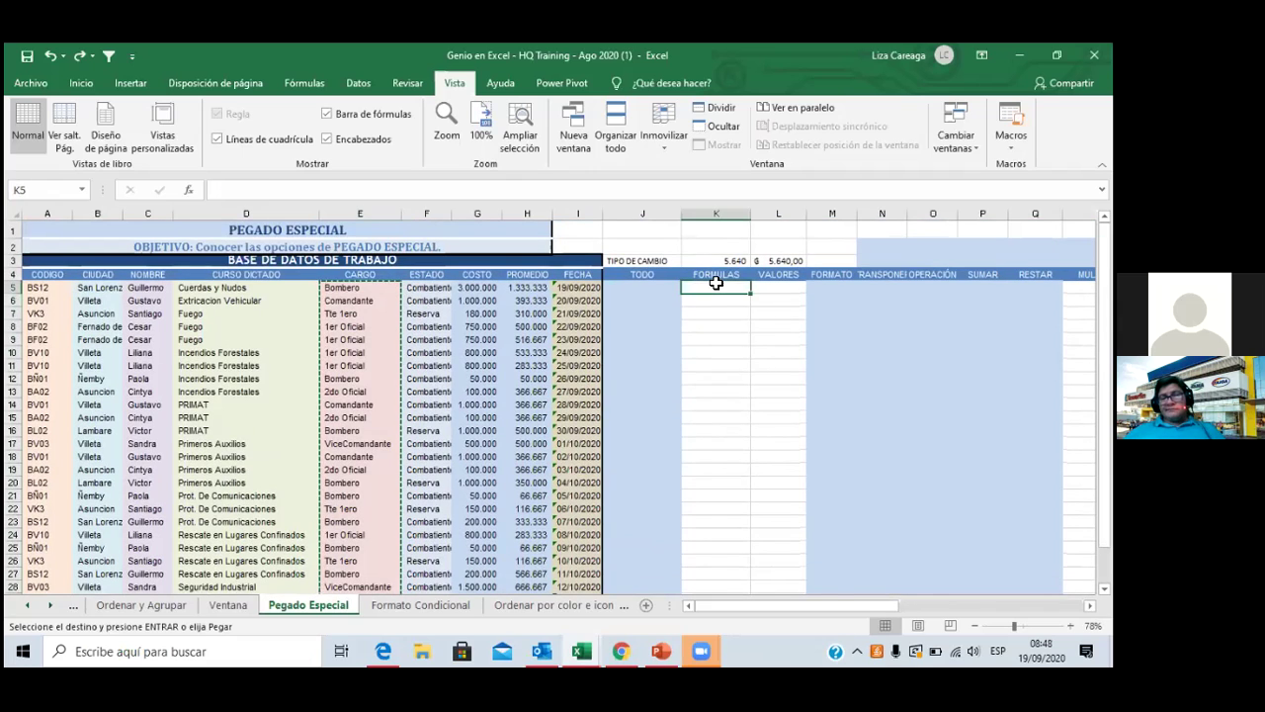
{"action": "left_click", "coordinate": [652, 285]}
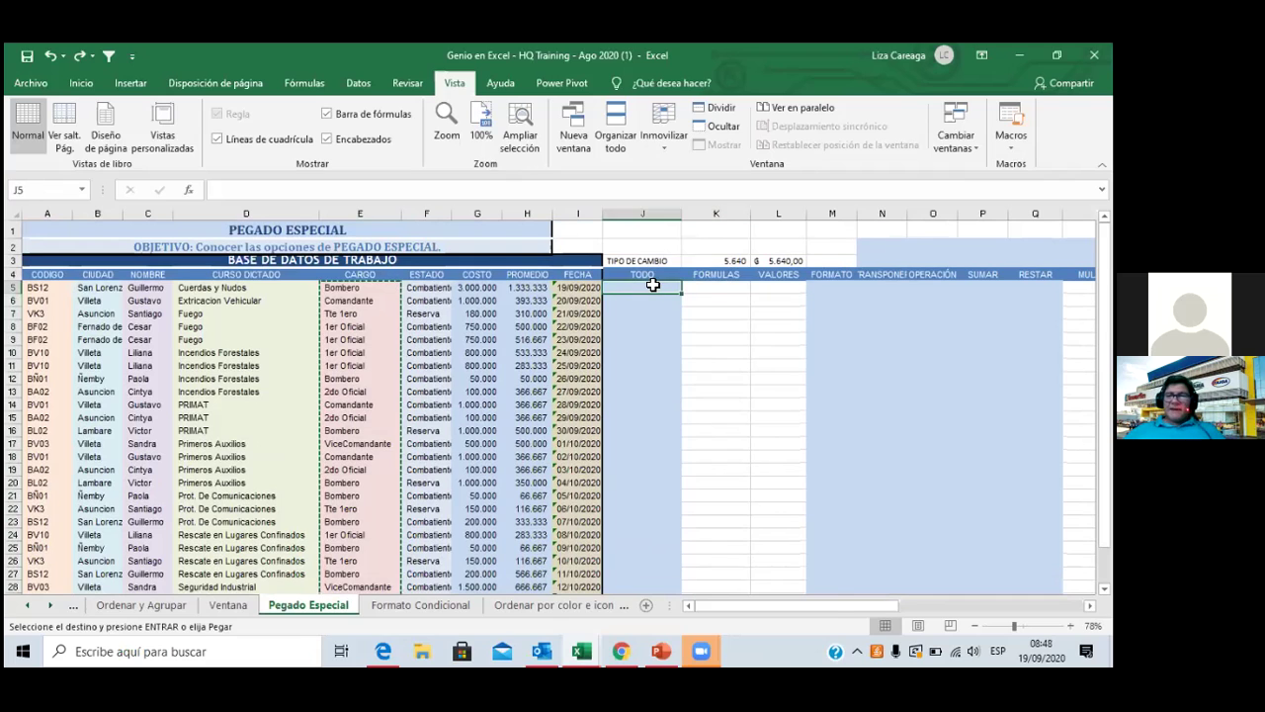
{"action": "right_click", "coordinate": [652, 284]}
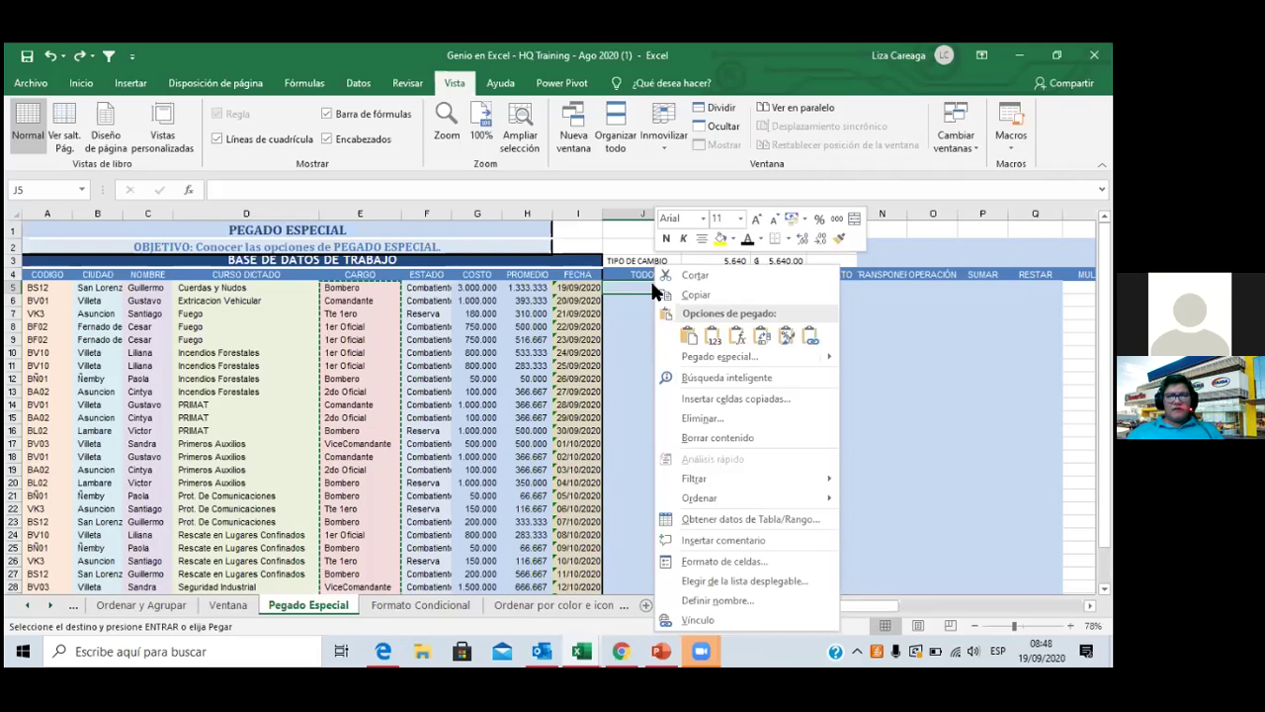
{"action": "key", "text": "Escape"}
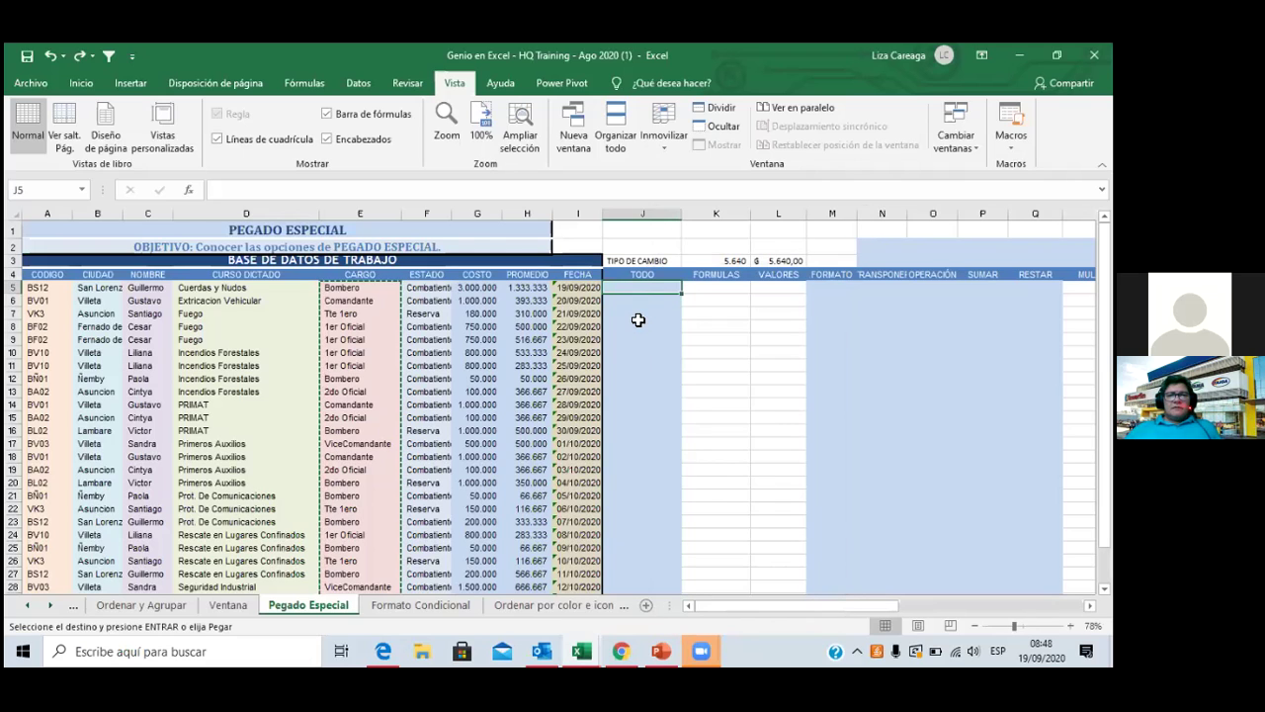
Step: Paste the copied CARGO range into J5 with Ctrl+V
{"action": "key", "text": "ctrl+v"}
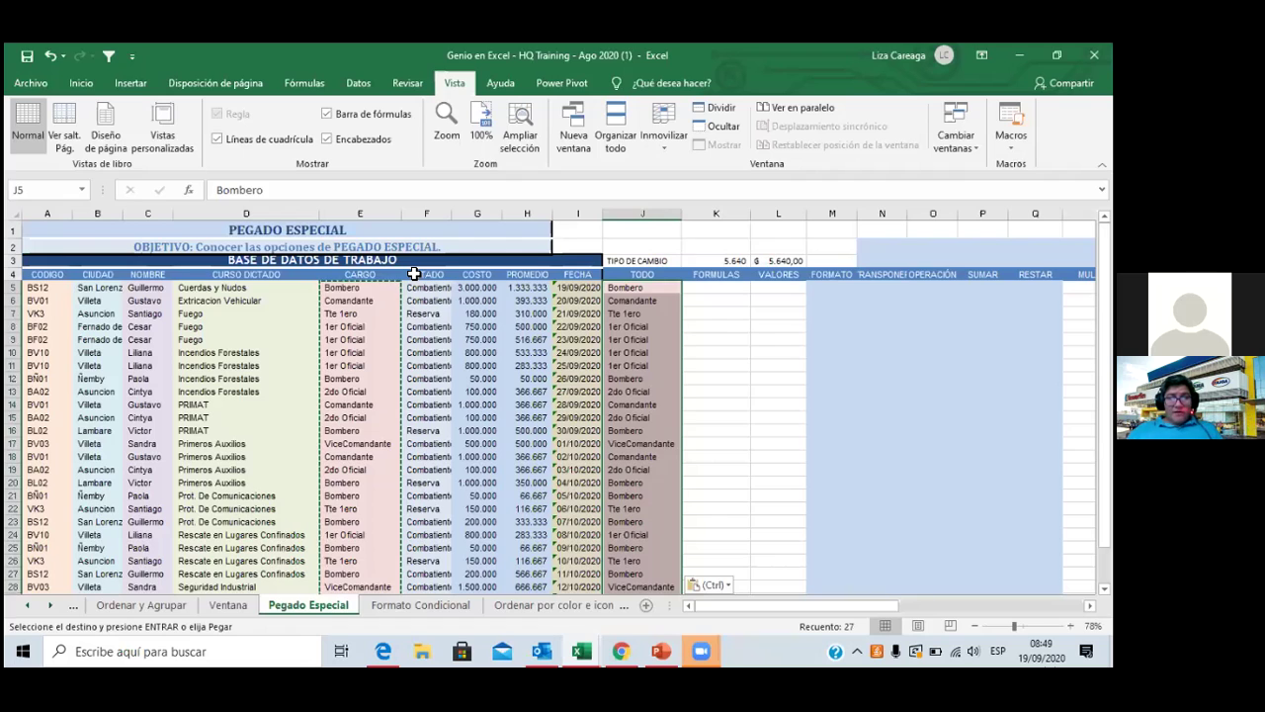
{"action": "key", "text": "Escape"}
{"action": "key", "text": "ctrl+z"}
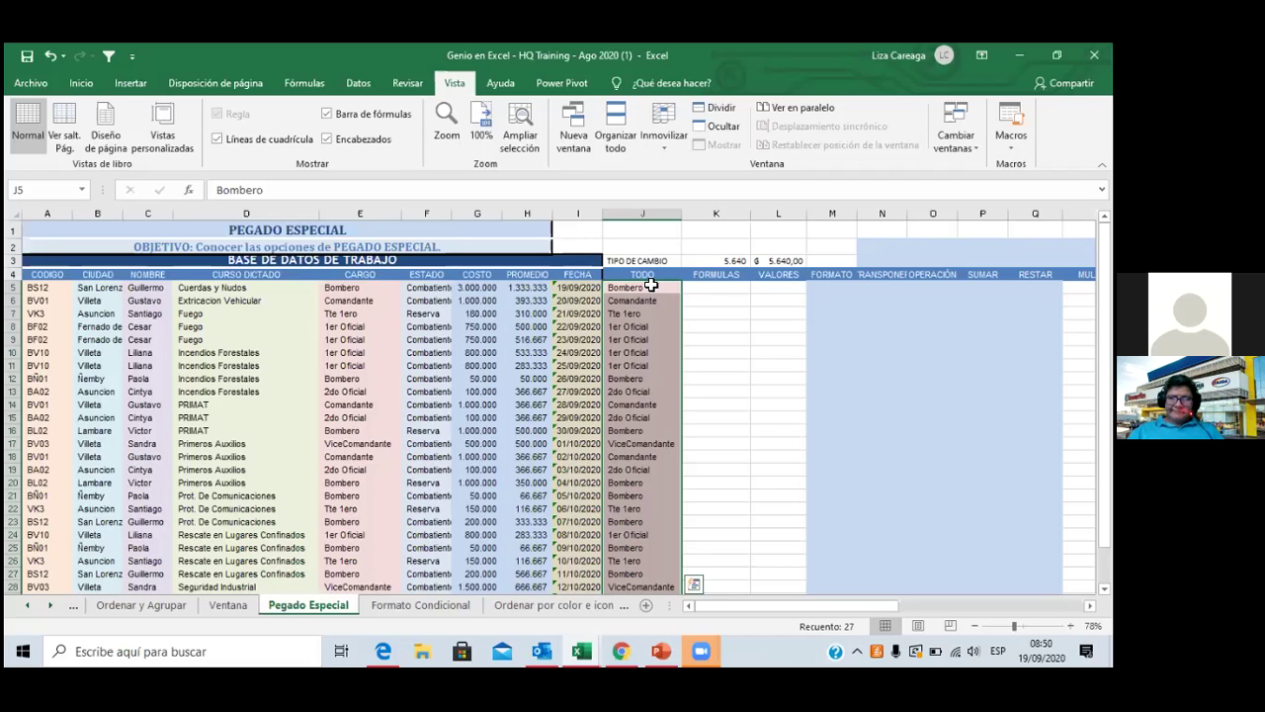
{"action": "key", "text": "ctrl+z"}
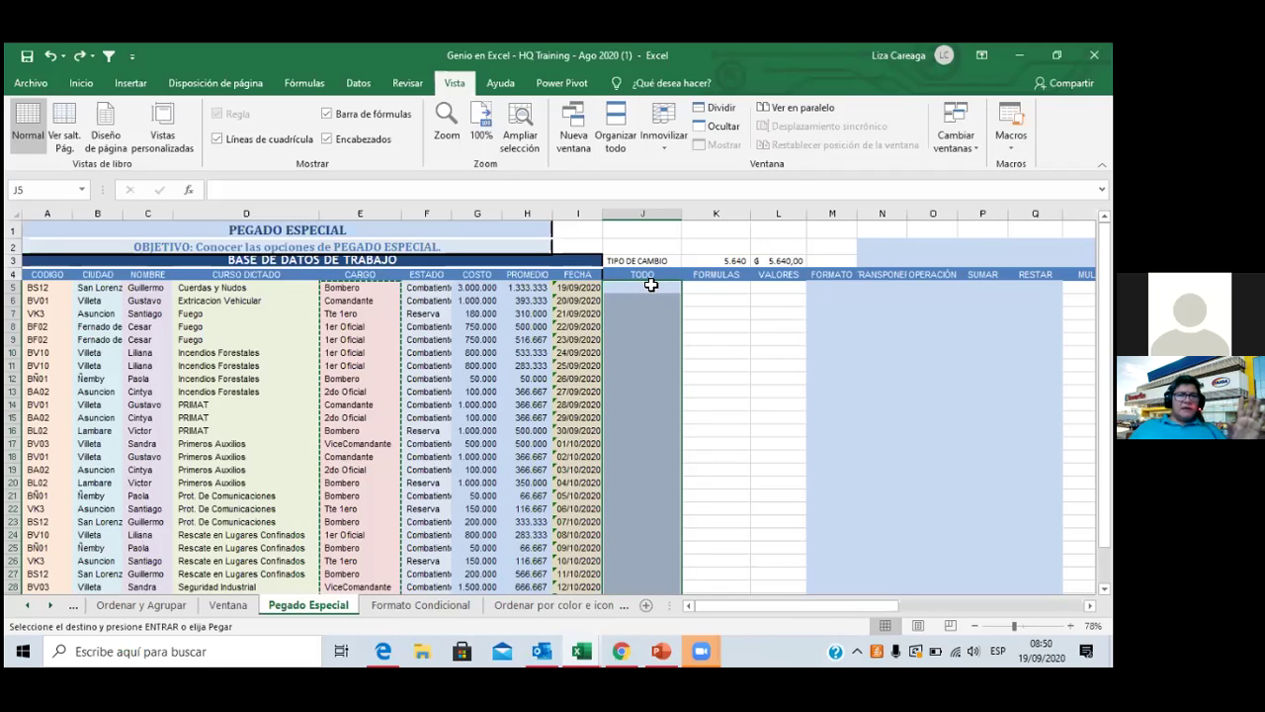
{"action": "left_click", "coordinate": [81, 85]}
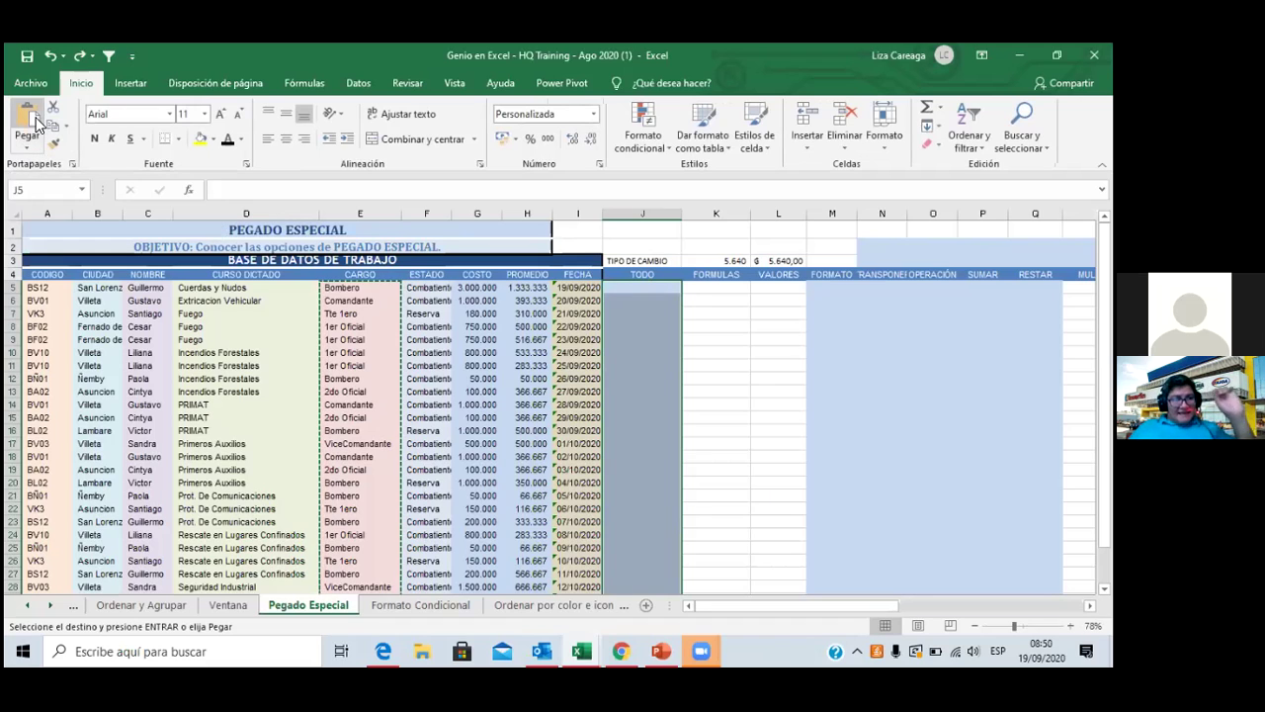
{"action": "left_click", "coordinate": [37, 121]}
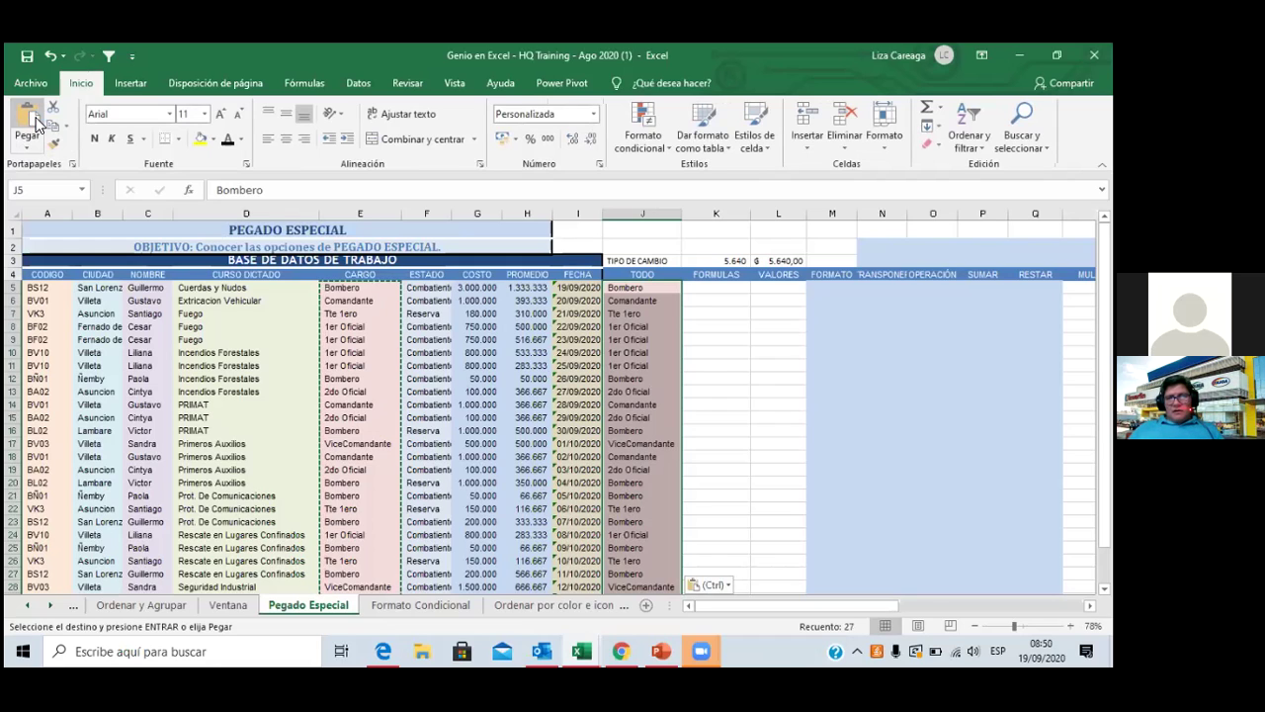
{"action": "key", "text": "ctrl+z"}
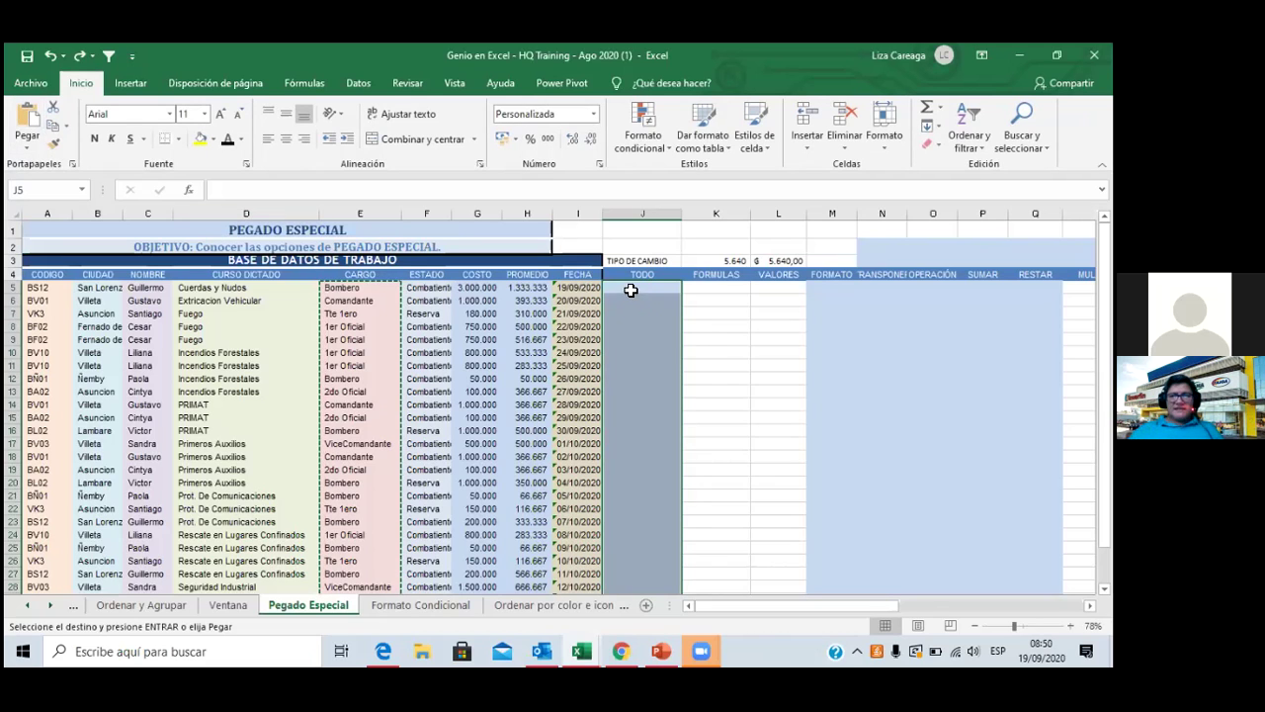
Step: Paste the CARGO entries, Bombero through ViceComandante, into J5 with the Pegar option
{"action": "right_click", "coordinate": [630, 293]}
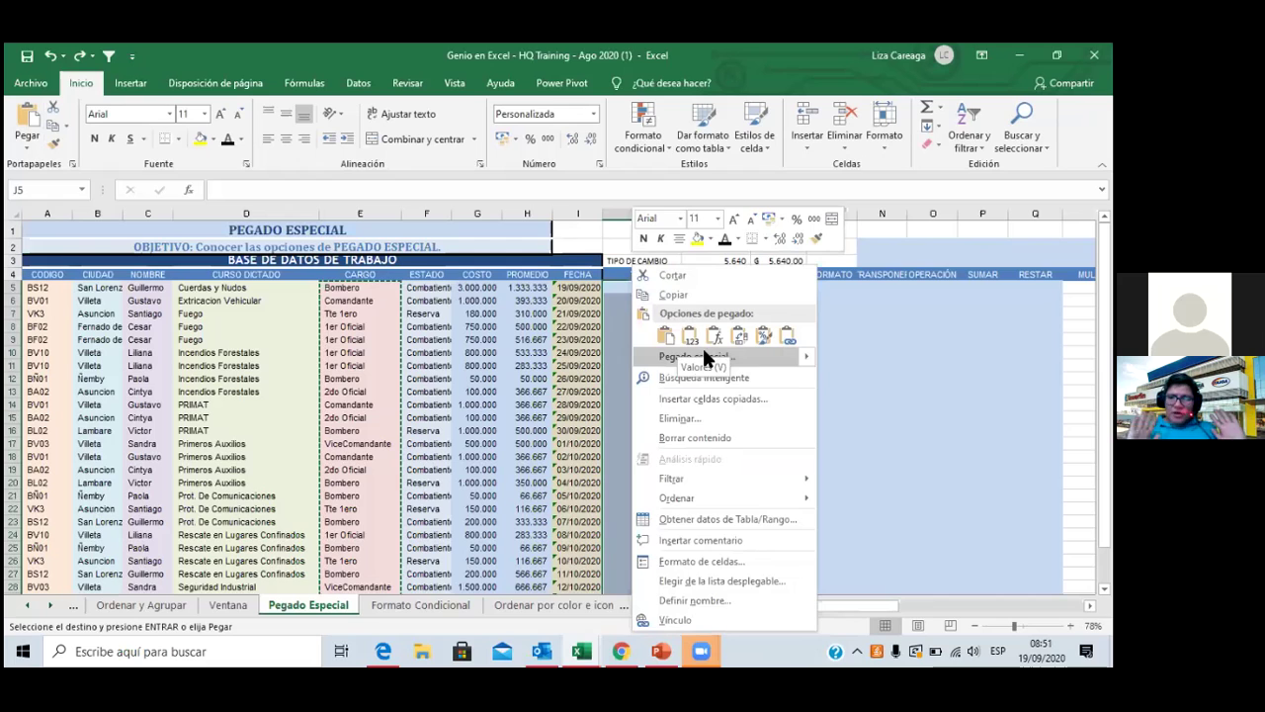
{"action": "left_click", "coordinate": [663, 332]}
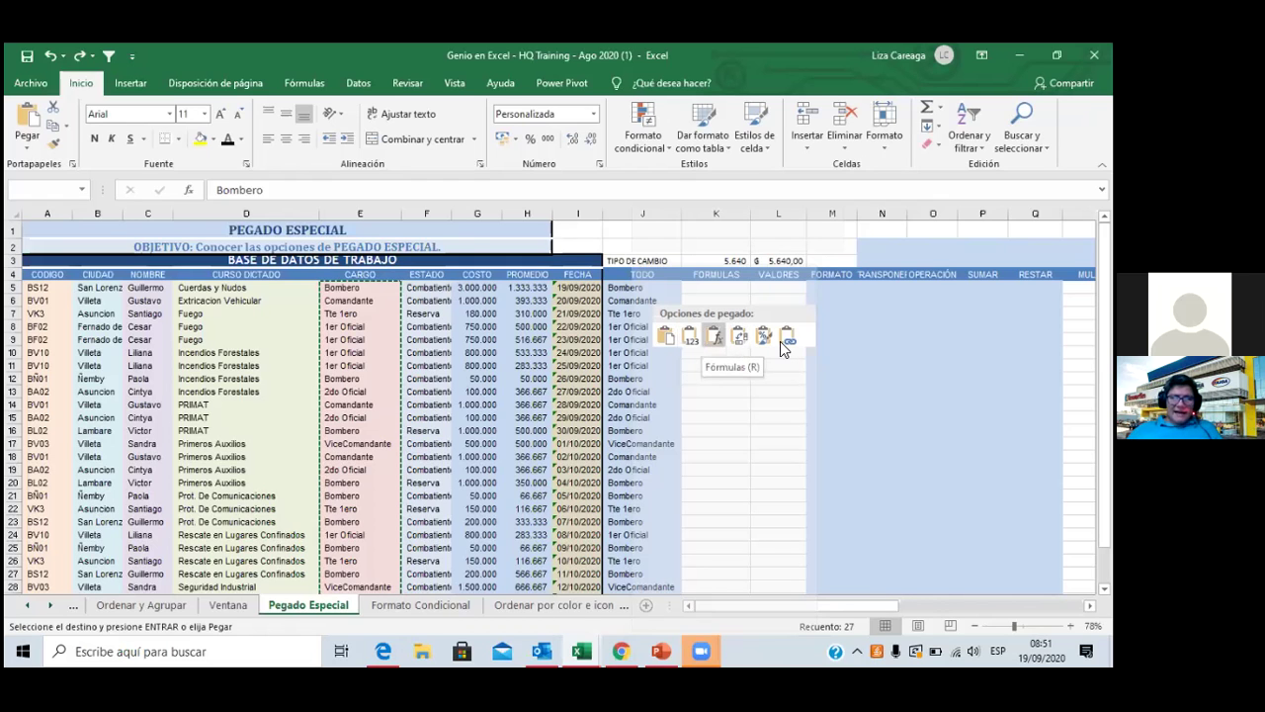
{"action": "key", "text": "Escape"}
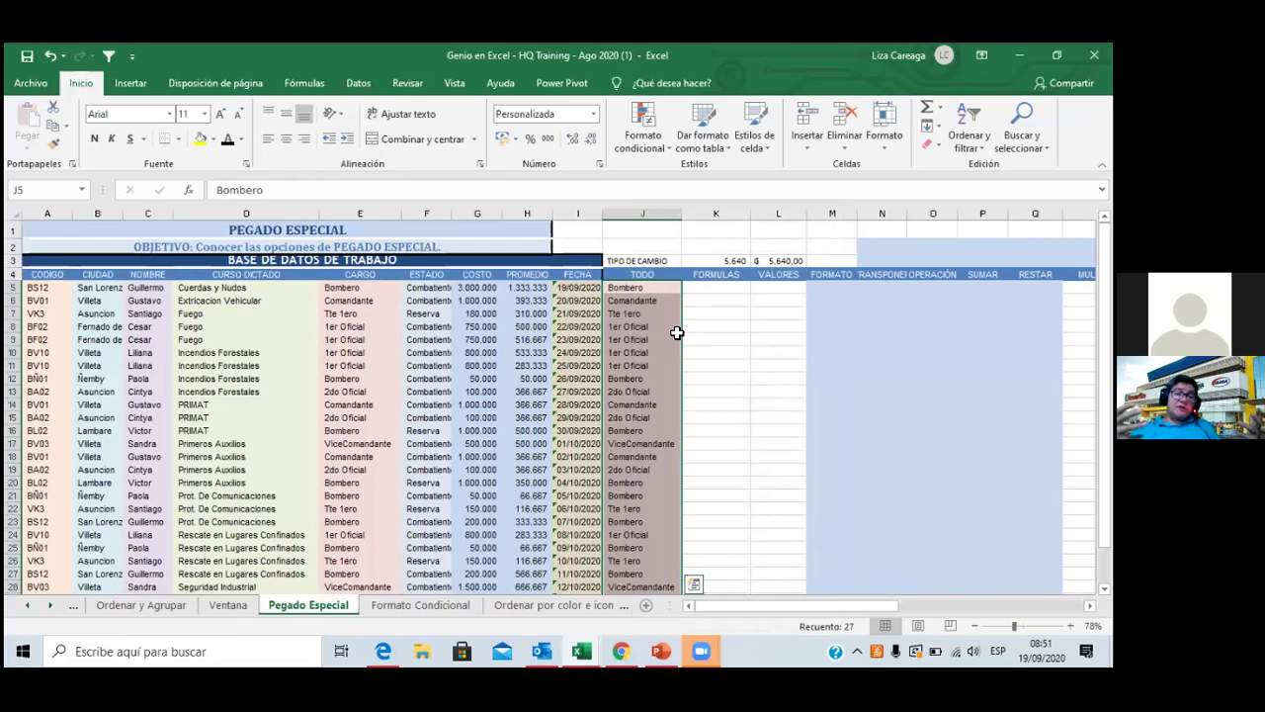
{"action": "left_click", "coordinate": [721, 288]}
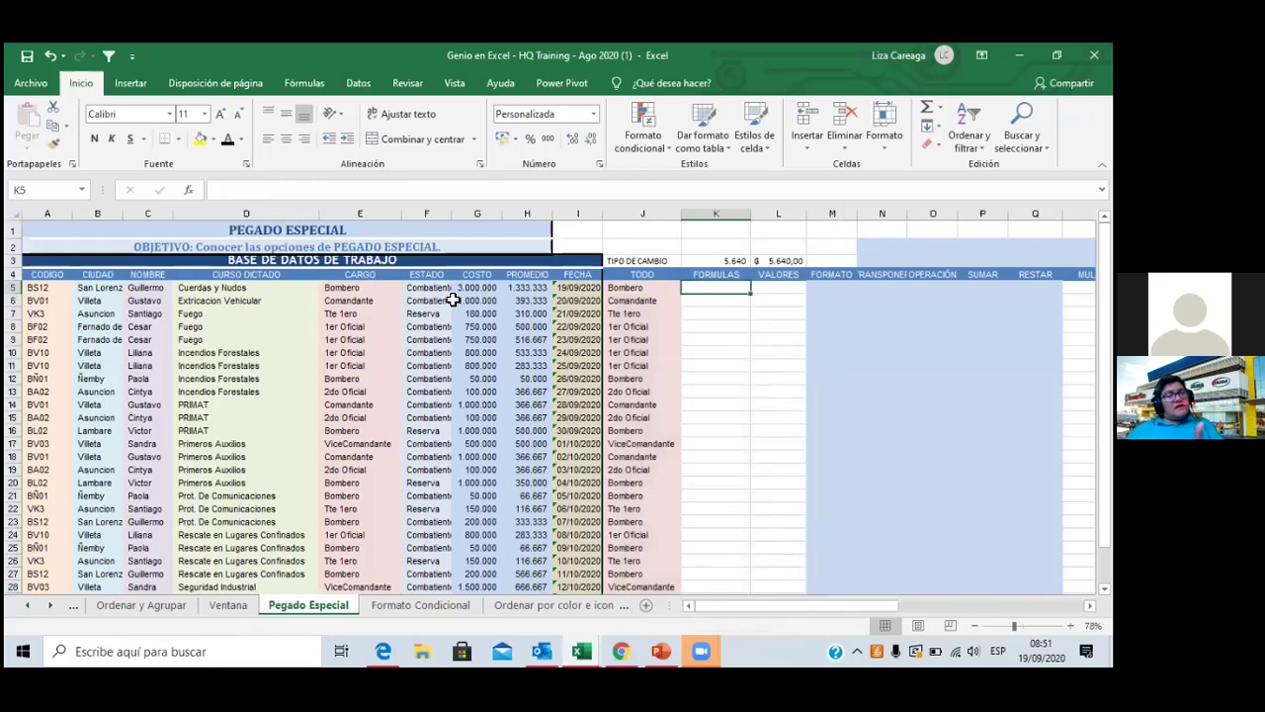
{"action": "left_click", "coordinate": [481, 288]}
{"action": "left_click", "coordinate": [529, 289]}
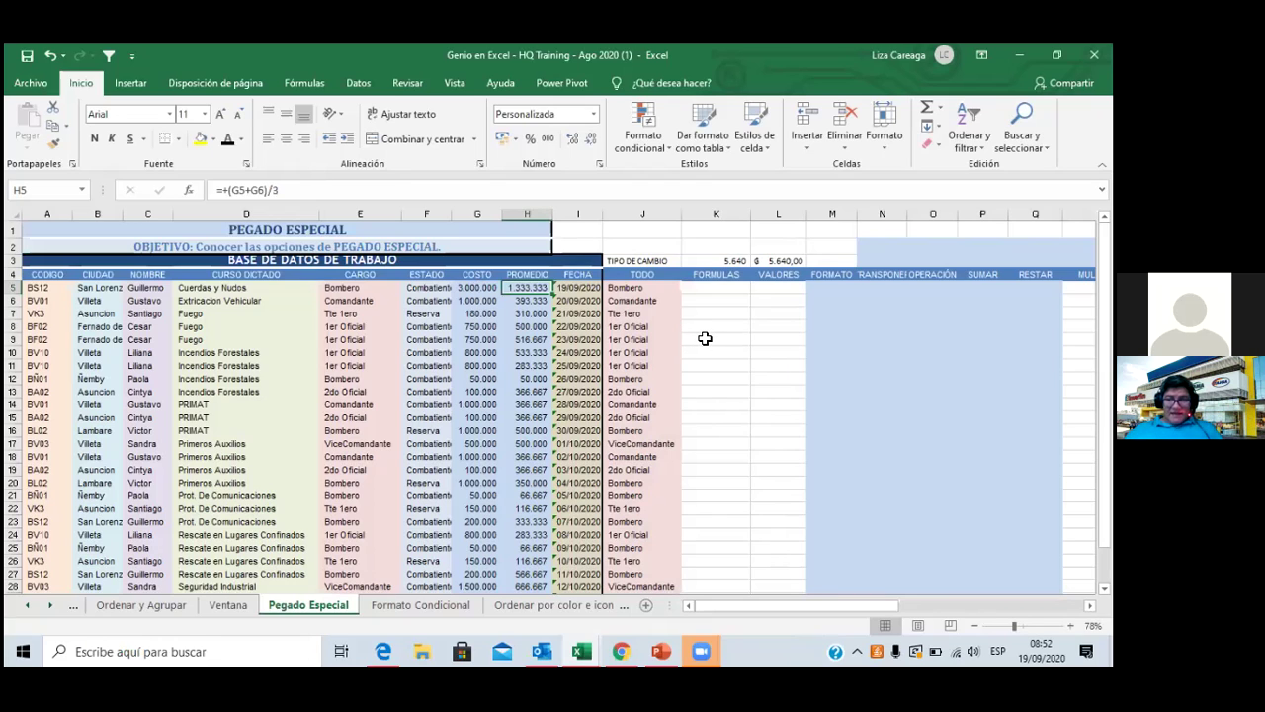
{"action": "left_click", "coordinate": [705, 339]}
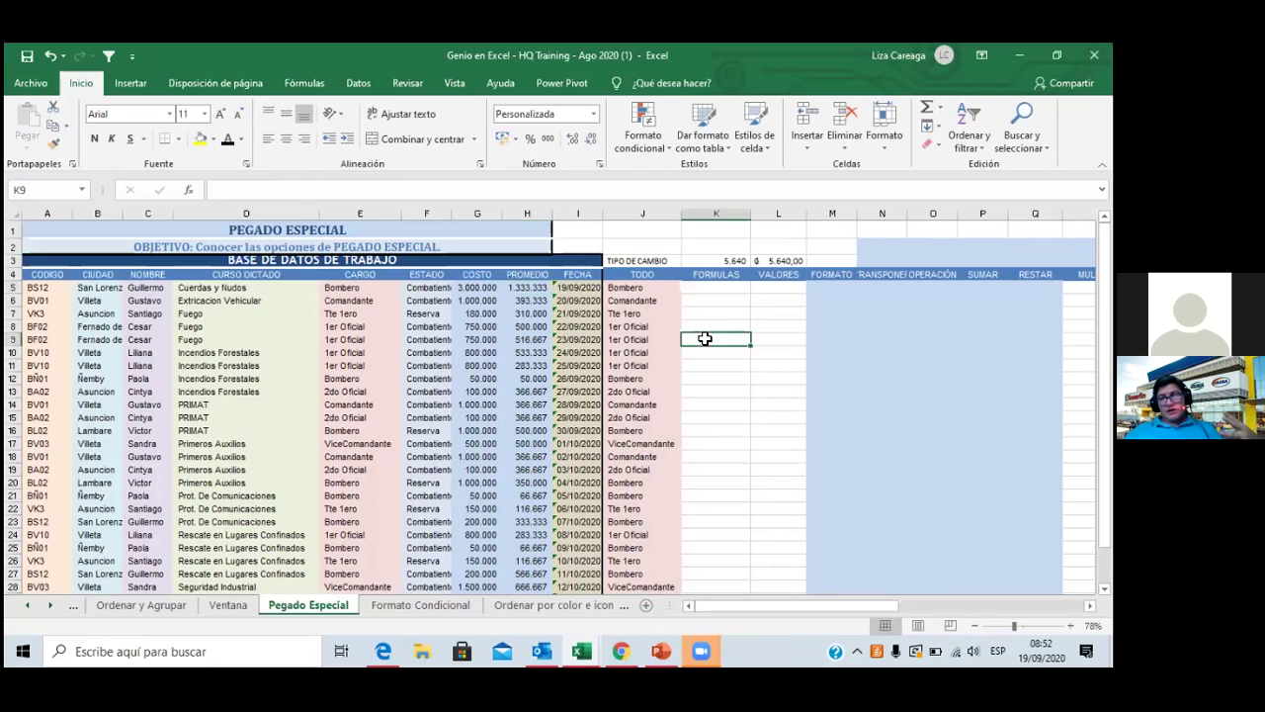
{"action": "left_click", "coordinate": [641, 288]}
{"action": "left_click", "coordinate": [568, 288]}
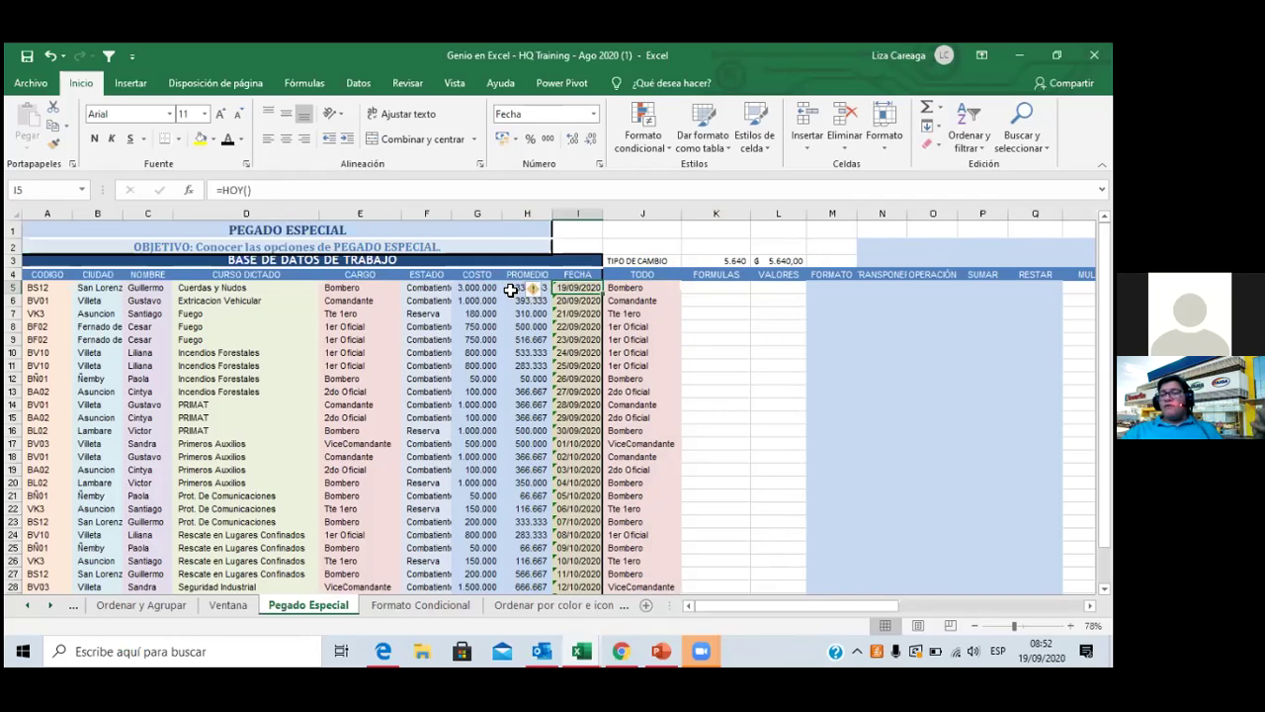
{"action": "left_click", "coordinate": [510, 288]}
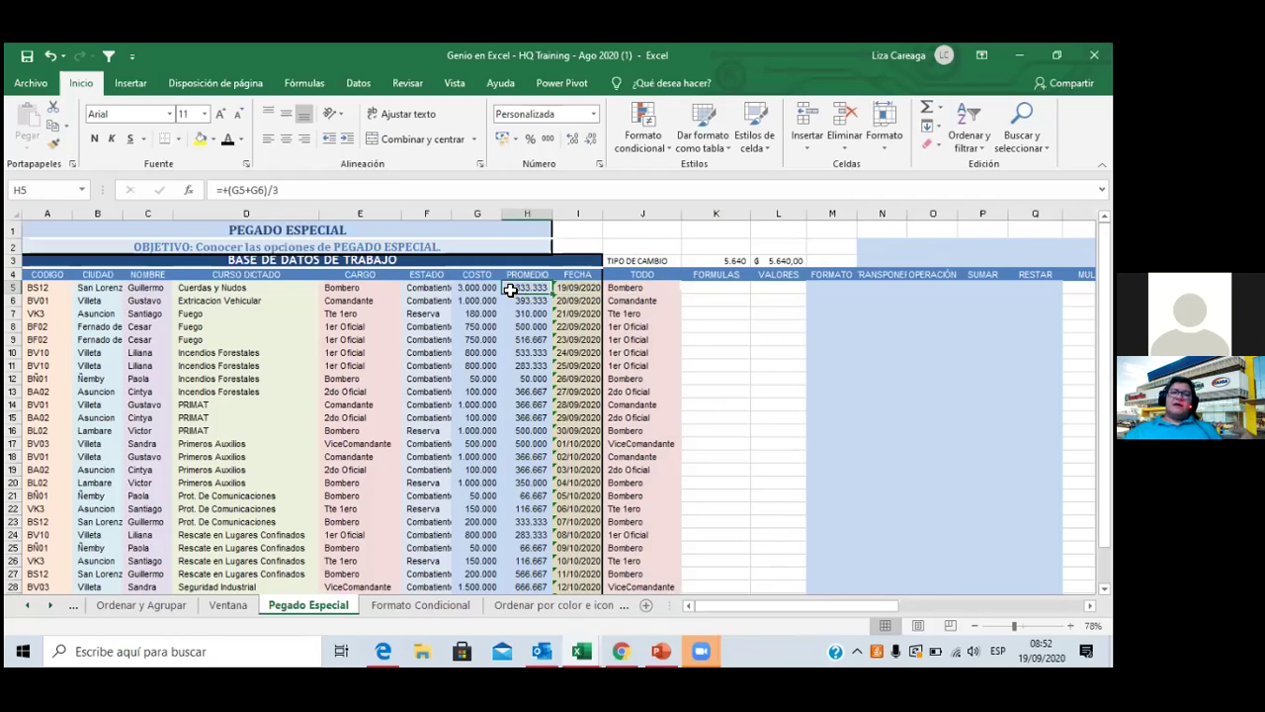
{"action": "left_click", "coordinate": [720, 292]}
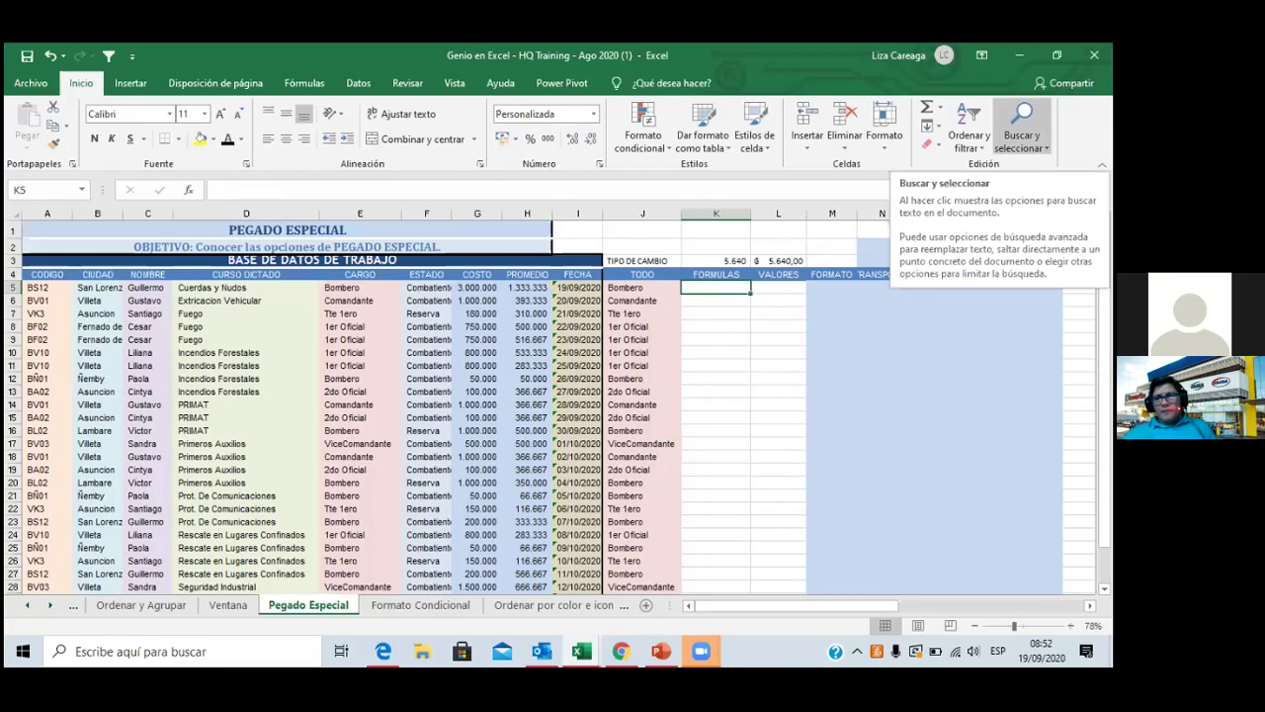
Step: Highlight every formula cell on the sheet using Buscar y seleccionar > Fórmulas
{"action": "left_click", "coordinate": [1022, 138]}
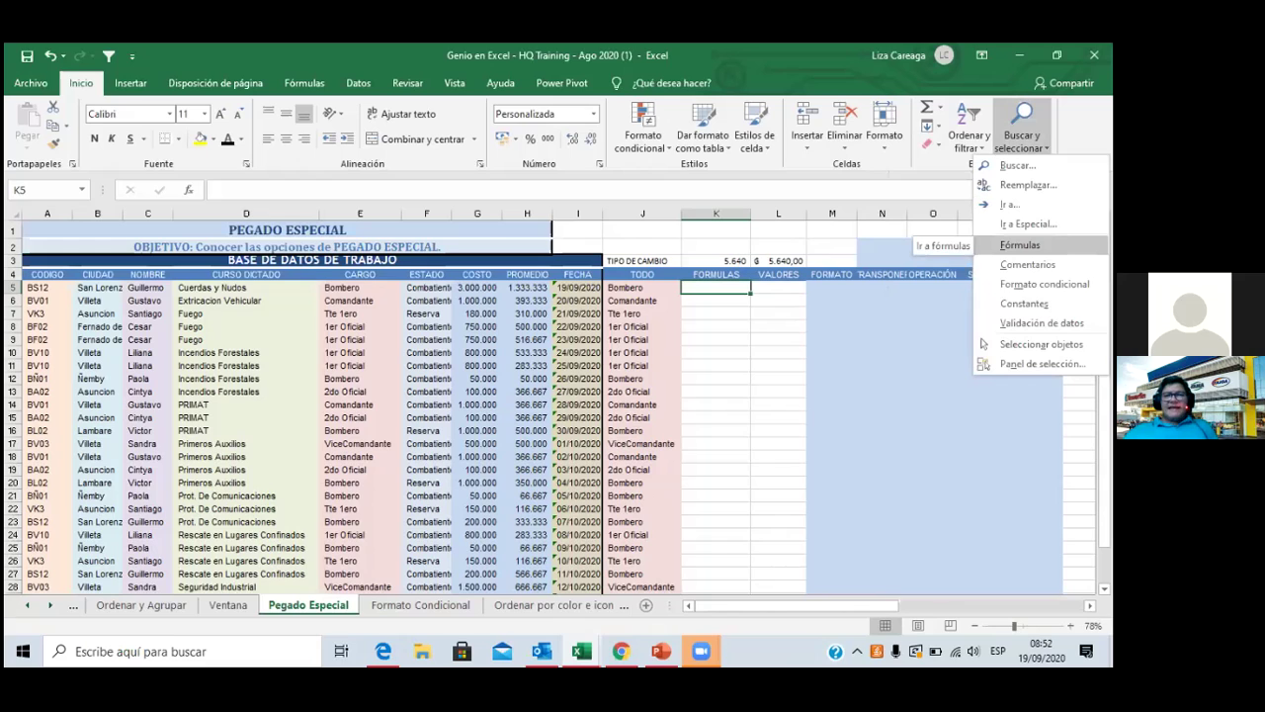
{"action": "left_click", "coordinate": [1020, 244]}
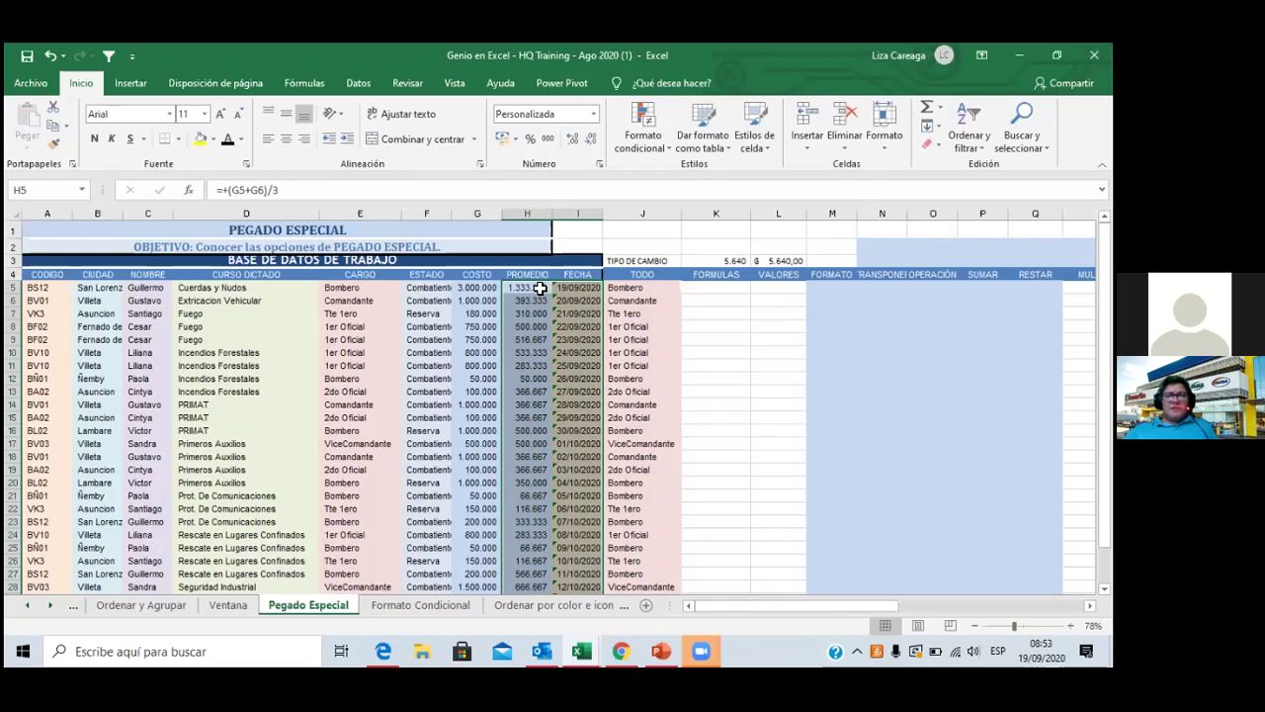
Step: Copy the PROMEDIO formulas from H5 down to the column's end
{"action": "left_click", "coordinate": [540, 287]}
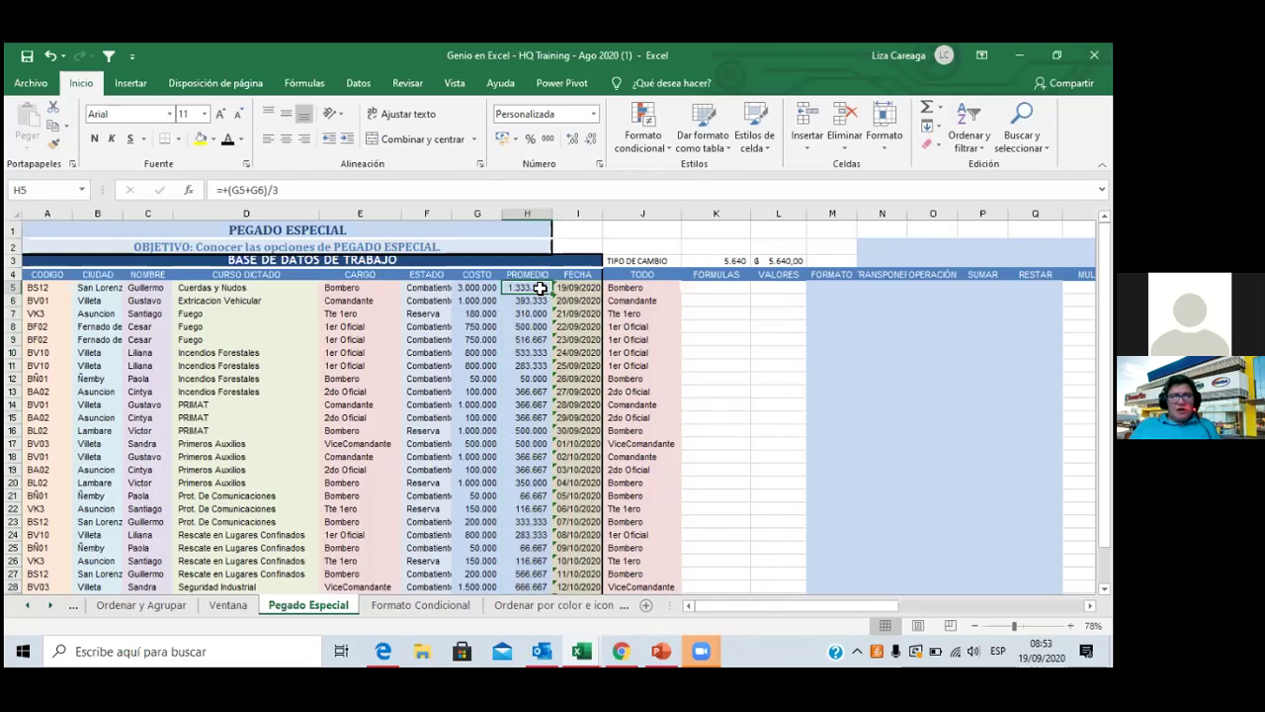
{"action": "key", "text": "ctrl+shift+Down"}
{"action": "key", "text": "ctrl+c"}
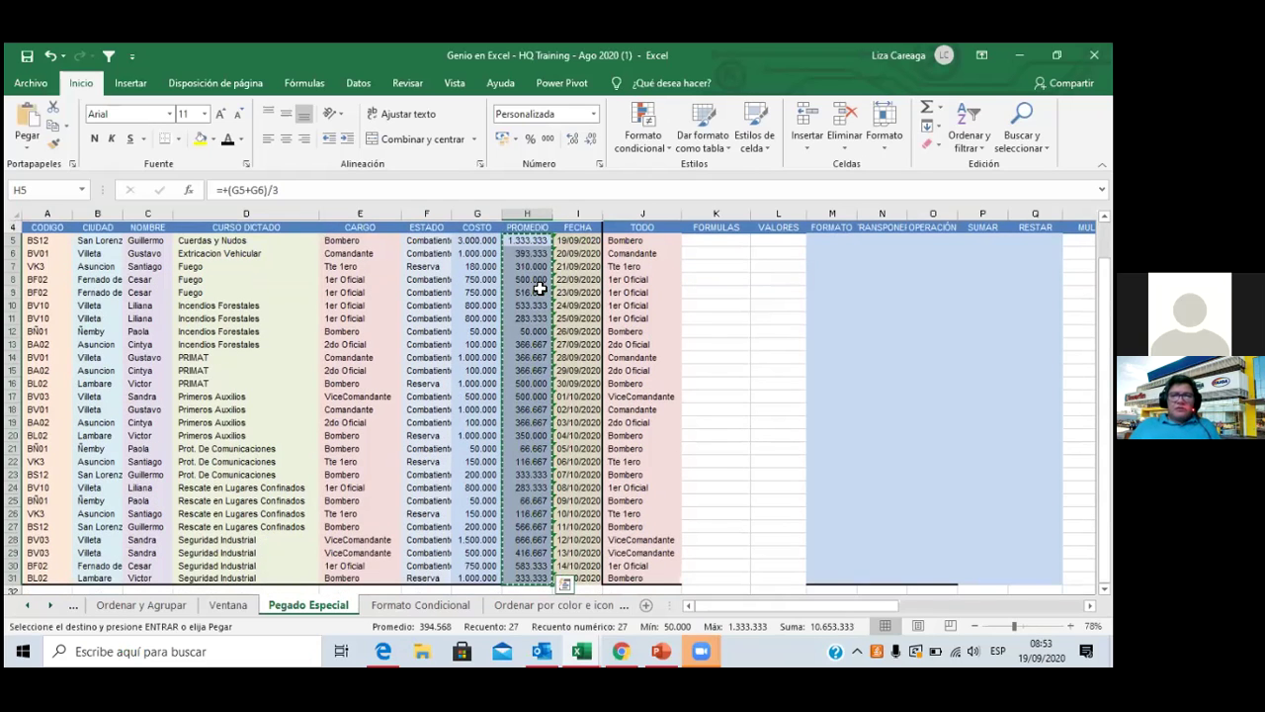
Step: Paste only the formulas into K5 under FORMULAS, producing #¡VALOR! errors
{"action": "scroll", "coordinate": [723, 285], "scroll_direction": "up", "scroll_amount": 1}
{"action": "left_click", "coordinate": [715, 287]}
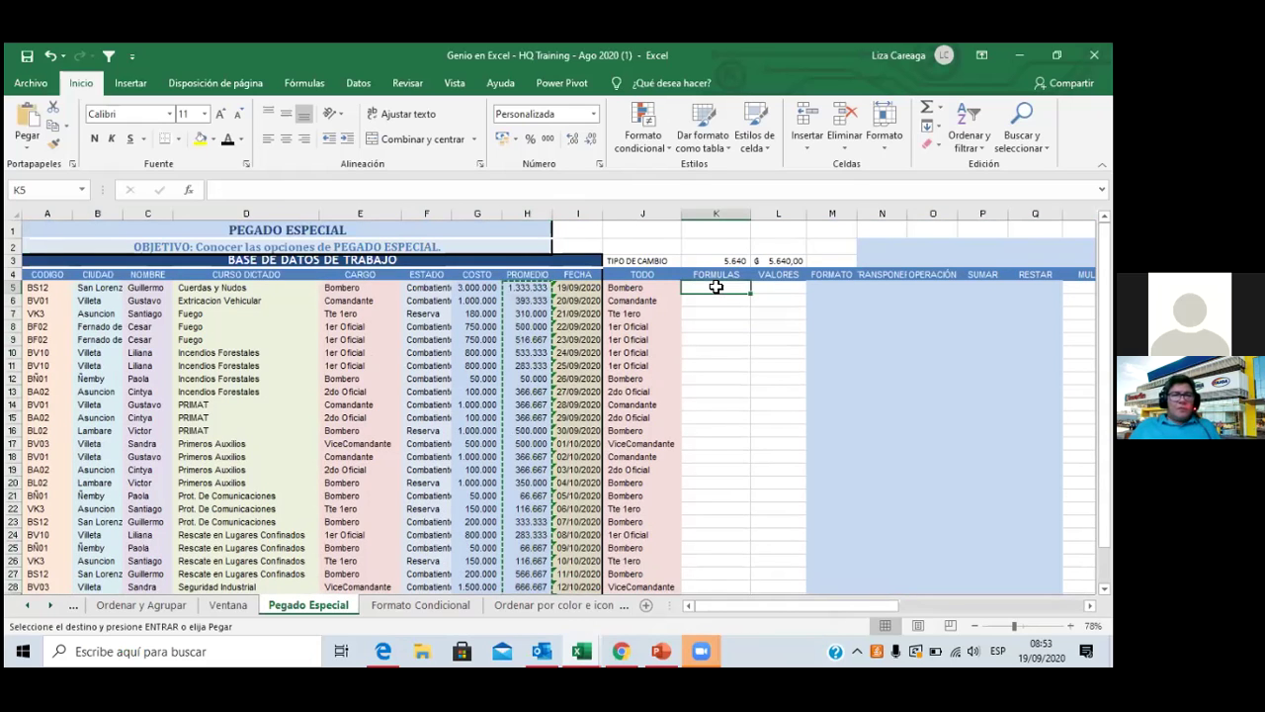
{"action": "right_click", "coordinate": [716, 287]}
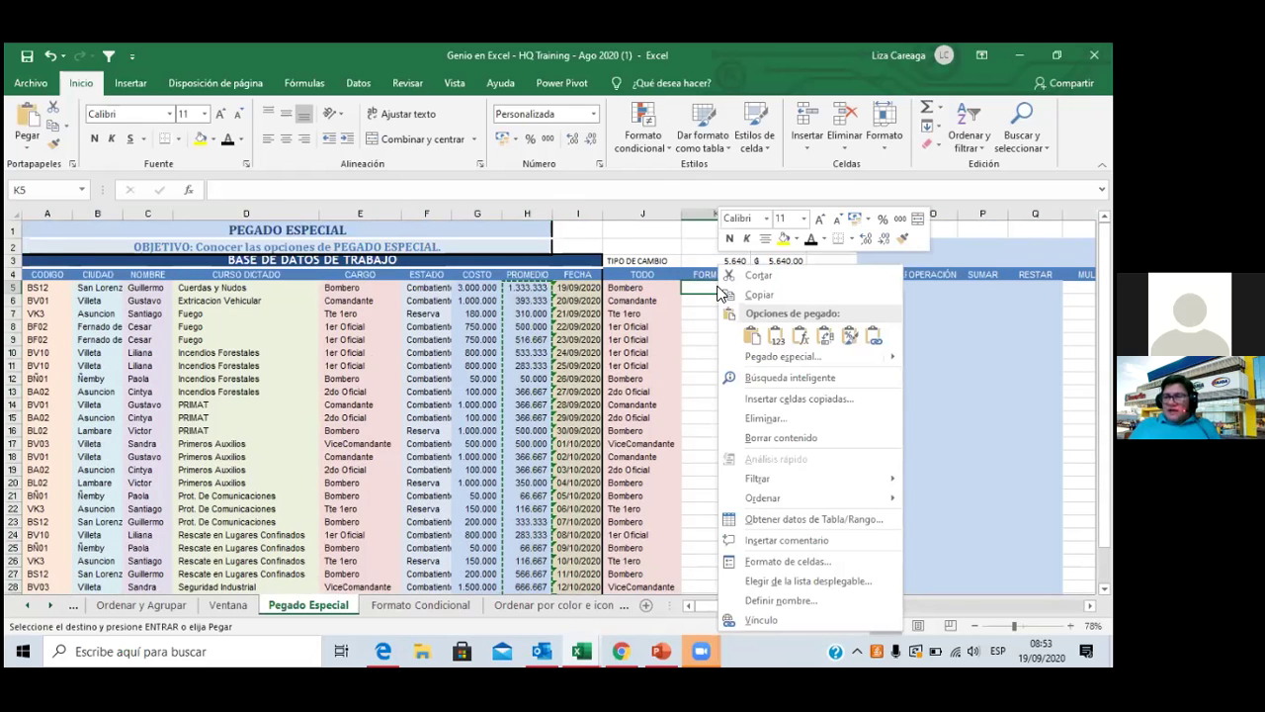
{"action": "left_click", "coordinate": [776, 342]}
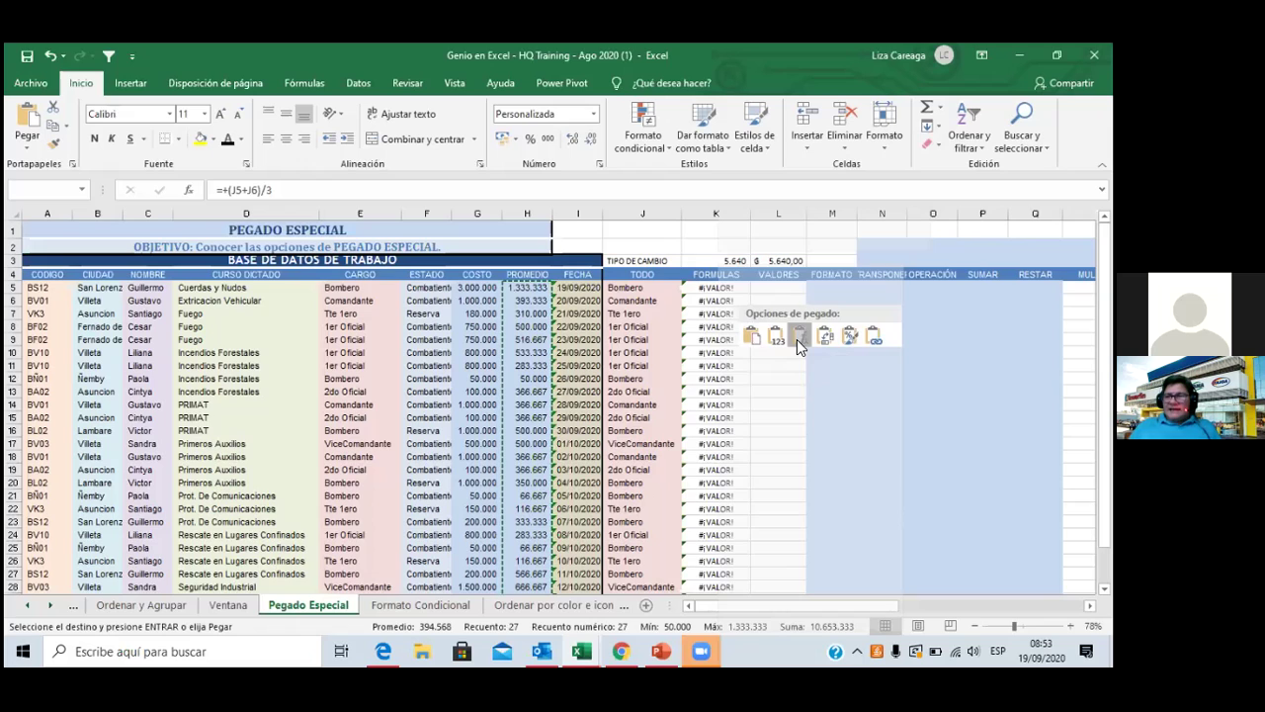
{"action": "left_click", "coordinate": [799, 339]}
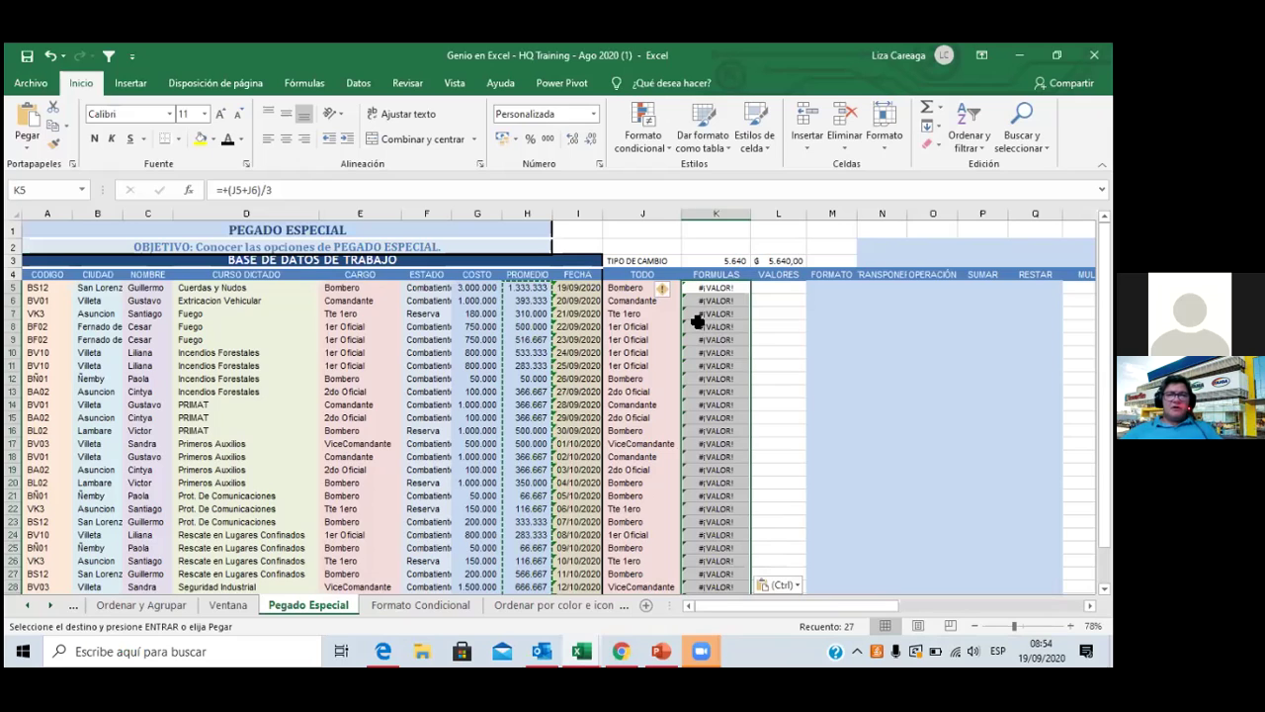
{"action": "left_click", "coordinate": [524, 287]}
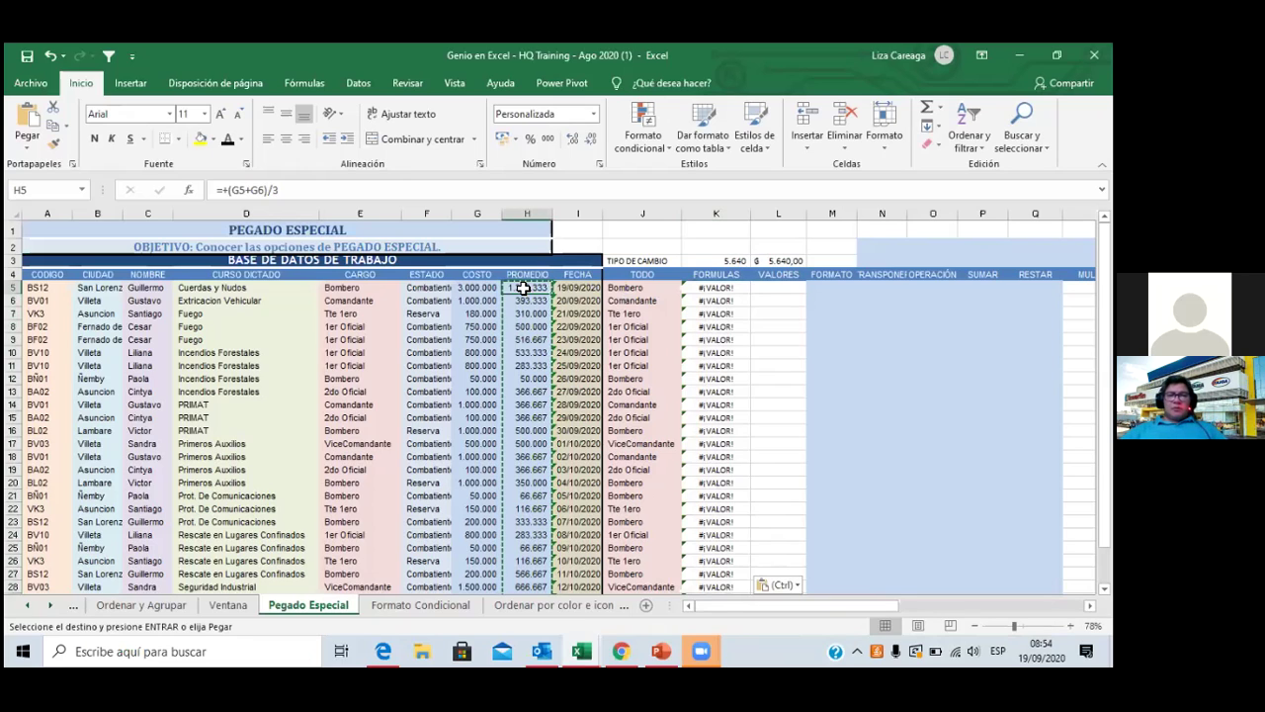
{"action": "double_click", "coordinate": [524, 288]}
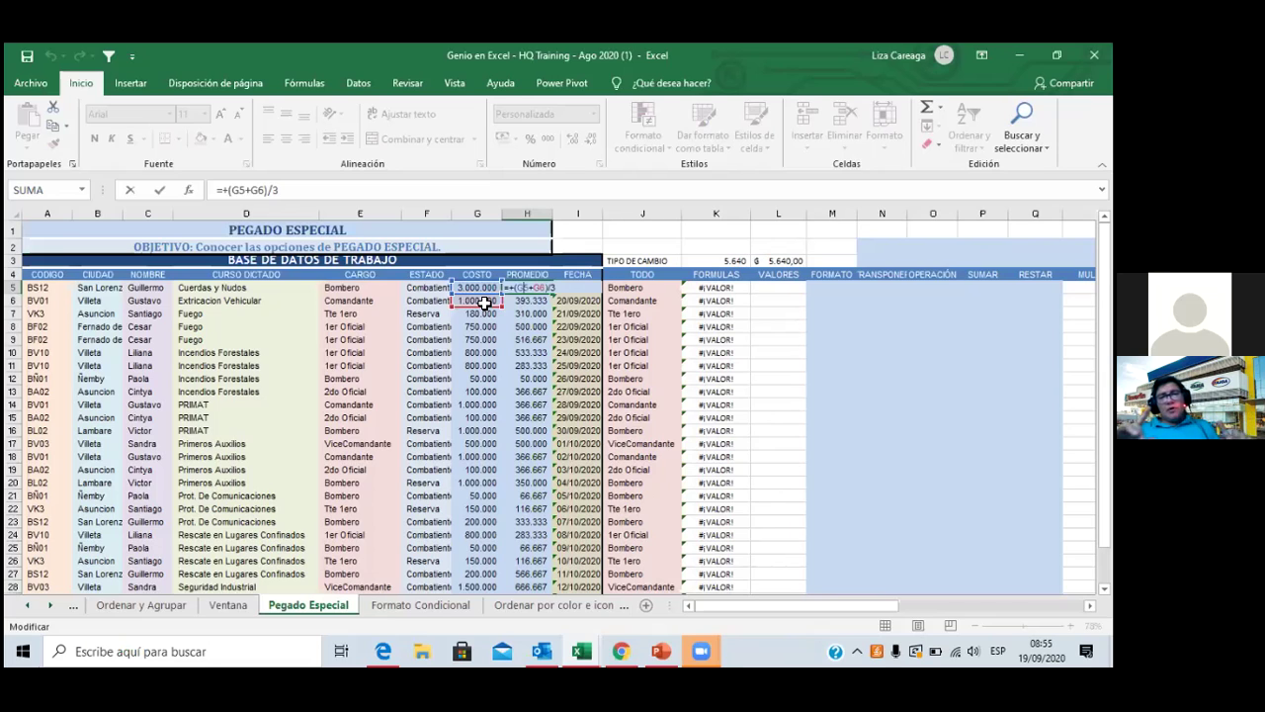
{"action": "key", "text": "Return"}
{"action": "left_click", "coordinate": [731, 286]}
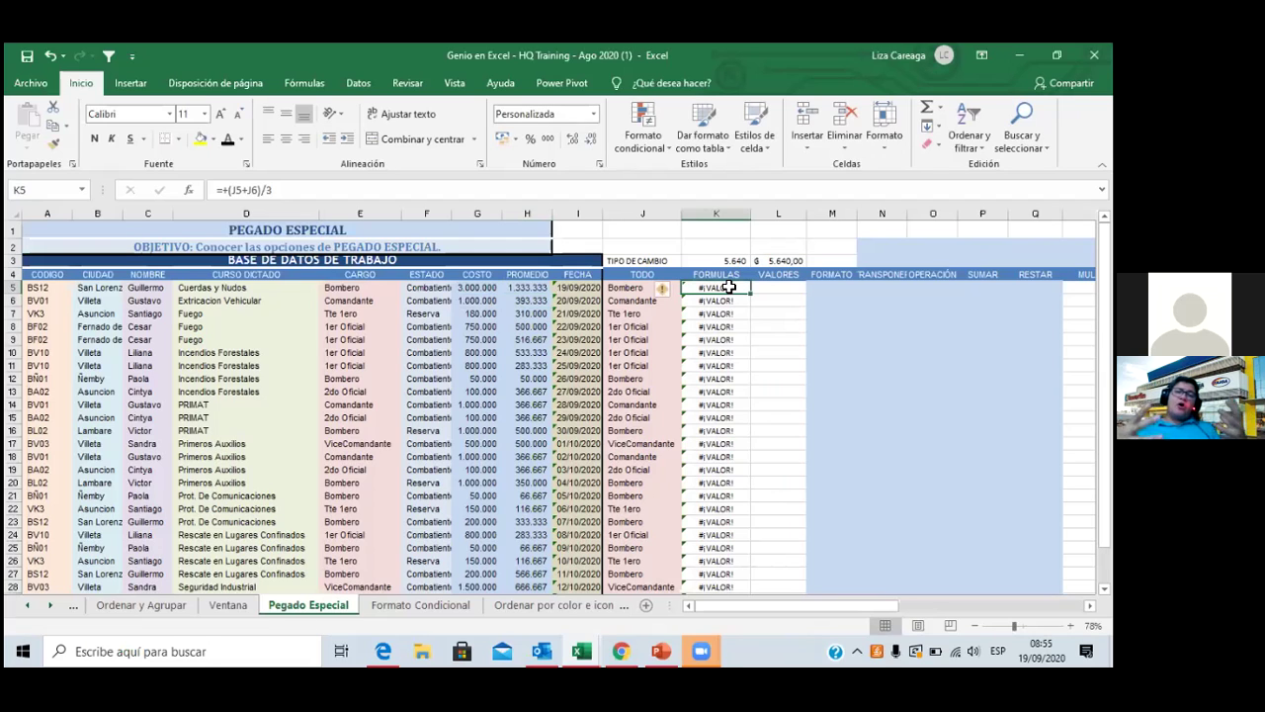
{"action": "double_click", "coordinate": [732, 286]}
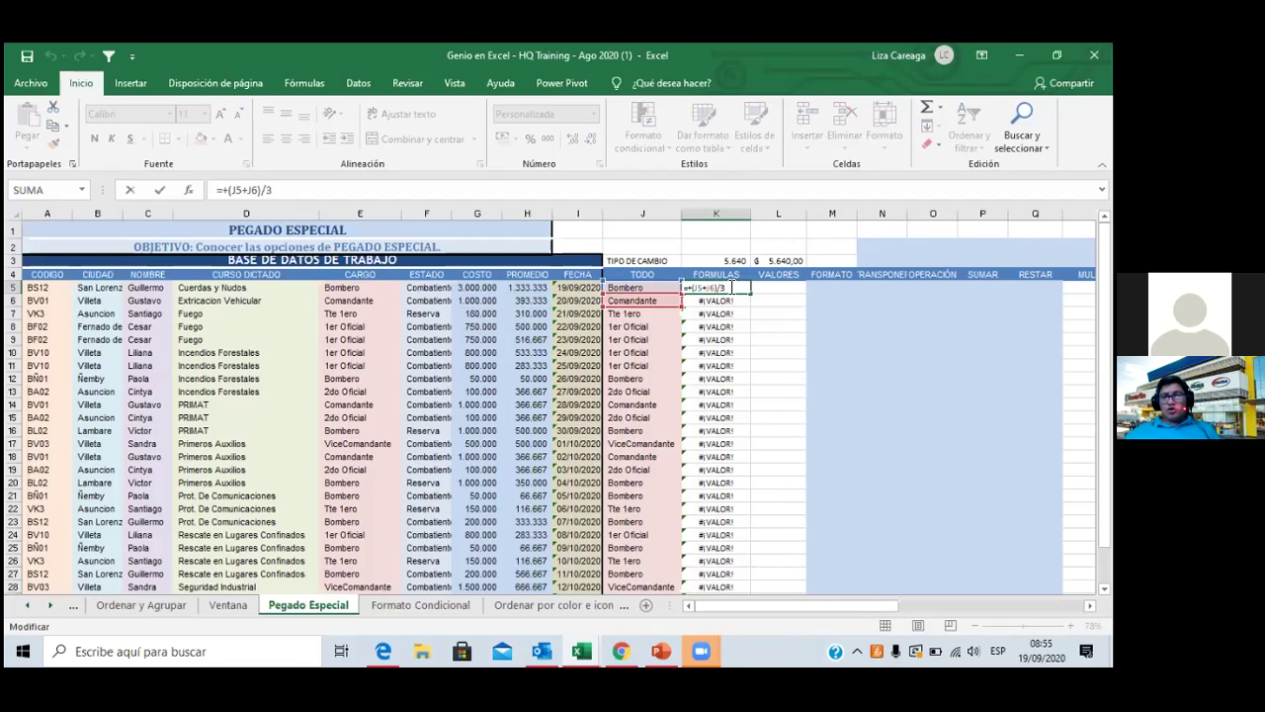
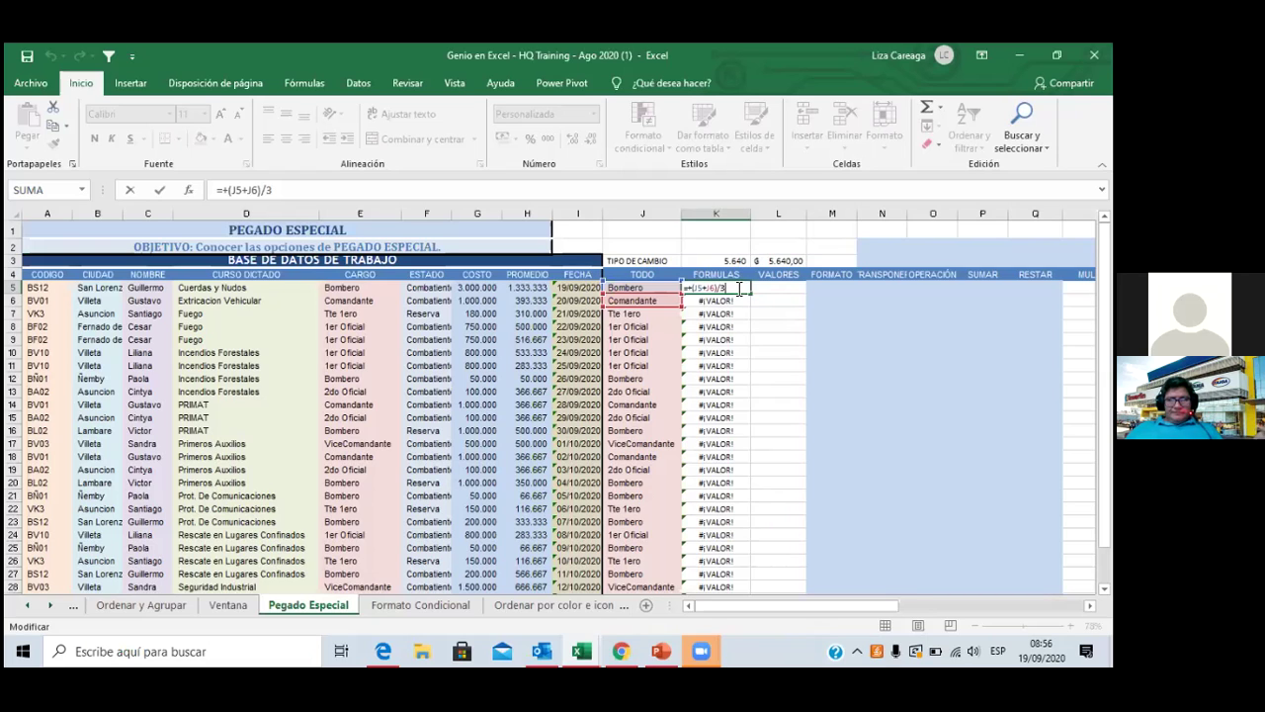
Step: Commit the averaging formula in K5, then scroll the sheet tabs back to the first sheets
{"action": "key", "text": "ctrl+Return"}
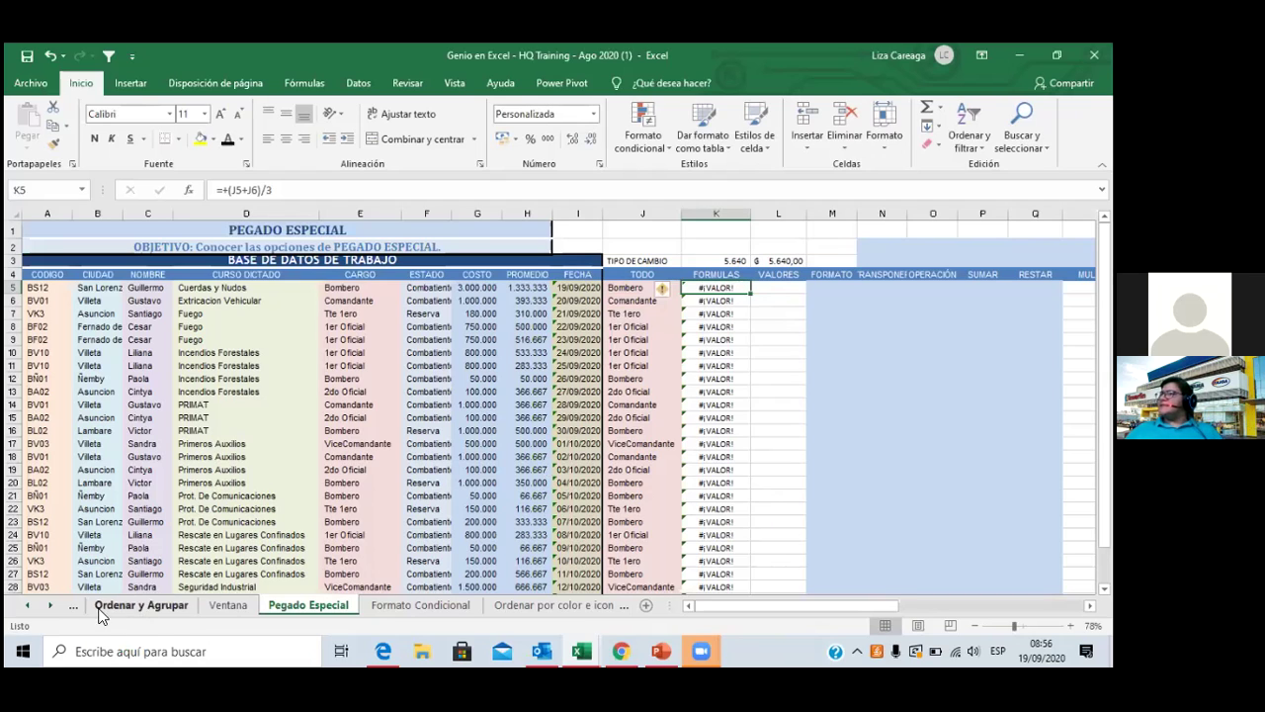
{"action": "left_click", "coordinate": [28, 606]}
{"action": "left_click", "coordinate": [27, 606]}
{"action": "left_click", "coordinate": [28, 606]}
{"action": "left_click", "coordinate": [29, 608]}
{"action": "left_click", "coordinate": [28, 606]}
{"action": "left_click", "coordinate": [28, 606]}
{"action": "left_click", "coordinate": [28, 606]}
{"action": "left_click", "coordinate": [28, 606]}
{"action": "left_click", "coordinate": [27, 606]}
Step: Scroll the sheet tabs forward and switch to the Buscar Objetivo - Referencias sheet
{"action": "left_click", "coordinate": [55, 606]}
{"action": "left_click", "coordinate": [55, 606]}
{"action": "left_click", "coordinate": [55, 606]}
{"action": "left_click", "coordinate": [55, 606]}
{"action": "left_click", "coordinate": [54, 605]}
{"action": "left_click", "coordinate": [51, 606]}
{"action": "left_click", "coordinate": [51, 606]}
{"action": "left_click", "coordinate": [52, 606]}
{"action": "left_click", "coordinate": [52, 606]}
{"action": "left_click", "coordinate": [51, 606]}
{"action": "left_click", "coordinate": [51, 606]}
{"action": "left_click", "coordinate": [51, 606]}
{"action": "left_click", "coordinate": [52, 606]}
{"action": "left_click", "coordinate": [51, 606]}
{"action": "left_click", "coordinate": [51, 606]}
{"action": "left_click", "coordinate": [54, 606]}
{"action": "left_click", "coordinate": [54, 606]}
{"action": "left_click", "coordinate": [54, 606]}
{"action": "left_click", "coordinate": [54, 606]}
{"action": "left_click", "coordinate": [55, 606]}
{"action": "left_click", "coordinate": [55, 606]}
{"action": "left_click", "coordinate": [55, 606]}
{"action": "left_click", "coordinate": [55, 606]}
{"action": "left_click", "coordinate": [55, 606]}
{"action": "left_click", "coordinate": [56, 606]}
{"action": "left_click", "coordinate": [55, 606]}
{"action": "left_click", "coordinate": [56, 606]}
{"action": "left_click", "coordinate": [55, 606]}
{"action": "left_click", "coordinate": [55, 606]}
{"action": "left_click", "coordinate": [56, 606]}
{"action": "left_click", "coordinate": [55, 606]}
{"action": "left_click", "coordinate": [55, 606]}
{"action": "left_click", "coordinate": [55, 606]}
{"action": "left_click", "coordinate": [55, 606]}
{"action": "left_click", "coordinate": [55, 606]}
{"action": "left_click", "coordinate": [55, 606]}
{"action": "left_click", "coordinate": [55, 605]}
{"action": "left_click", "coordinate": [55, 606]}
{"action": "left_click", "coordinate": [298, 603]}
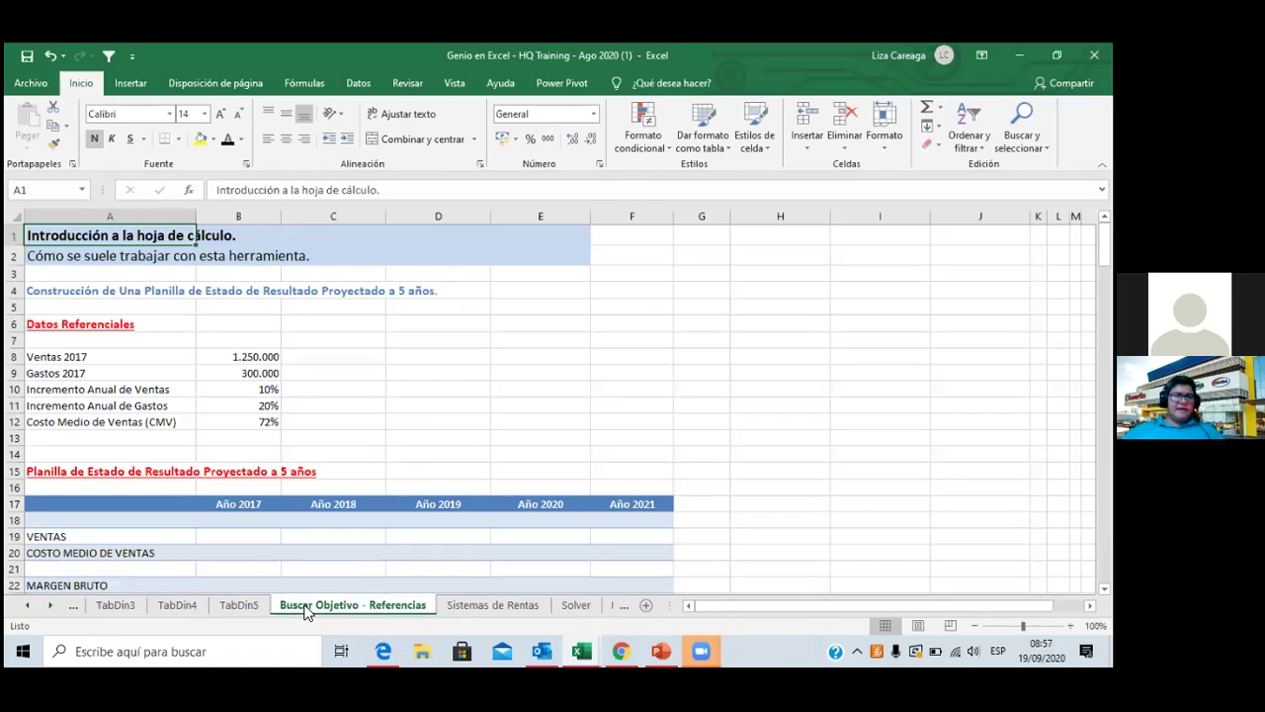
Step: Scroll down the sheet to the relative, absolute and mixed reference examples near row 71
{"action": "left_click", "coordinate": [439, 444]}
{"action": "scroll", "coordinate": [440, 446], "scroll_direction": "down", "scroll_amount": 1}
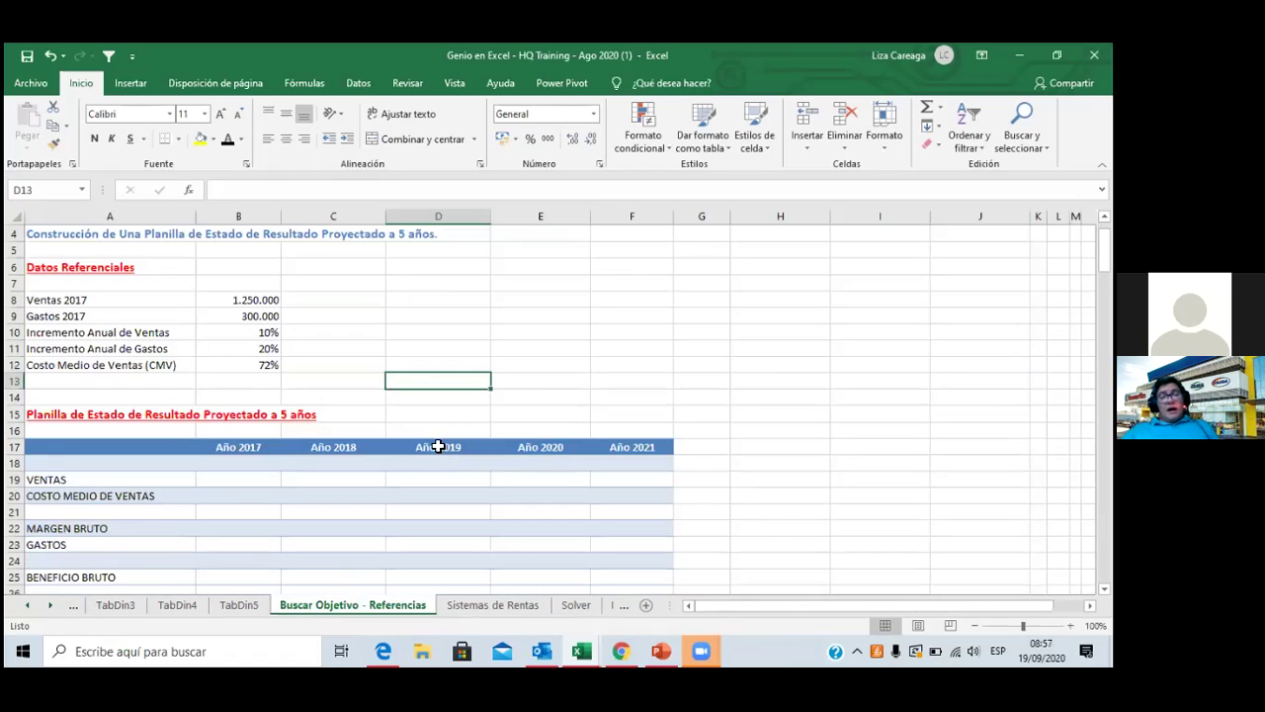
{"action": "scroll", "coordinate": [438, 446], "scroll_direction": "down", "scroll_amount": 2}
{"action": "scroll", "coordinate": [436, 451], "scroll_direction": "down", "scroll_amount": 2}
{"action": "scroll", "coordinate": [436, 450], "scroll_direction": "up", "scroll_amount": 2}
{"action": "scroll", "coordinate": [436, 451], "scroll_direction": "up", "scroll_amount": 3}
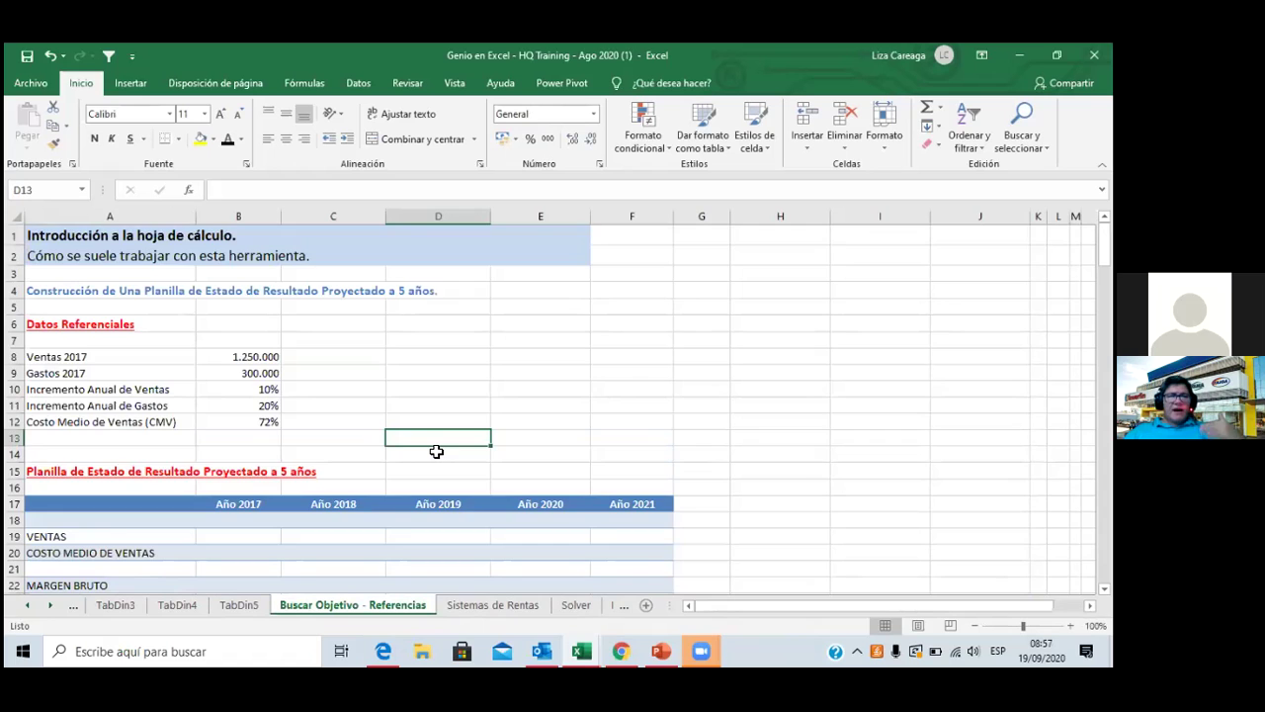
{"action": "scroll", "coordinate": [436, 451], "scroll_direction": "down", "scroll_amount": 4}
{"action": "scroll", "coordinate": [436, 450], "scroll_direction": "down", "scroll_amount": 6}
{"action": "scroll", "coordinate": [436, 451], "scroll_direction": "down", "scroll_amount": 5}
{"action": "scroll", "coordinate": [436, 452], "scroll_direction": "down", "scroll_amount": 1}
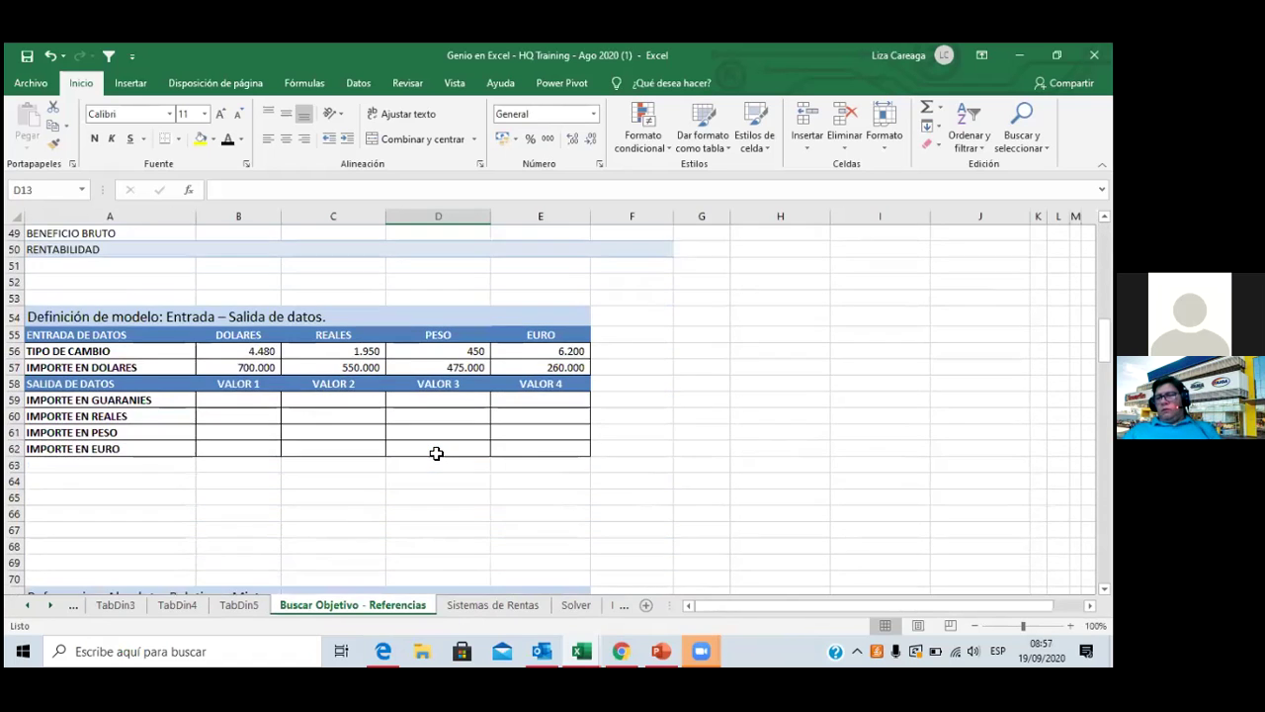
{"action": "scroll", "coordinate": [436, 453], "scroll_direction": "down", "scroll_amount": 4}
{"action": "scroll", "coordinate": [436, 453], "scroll_direction": "down", "scroll_amount": 6}
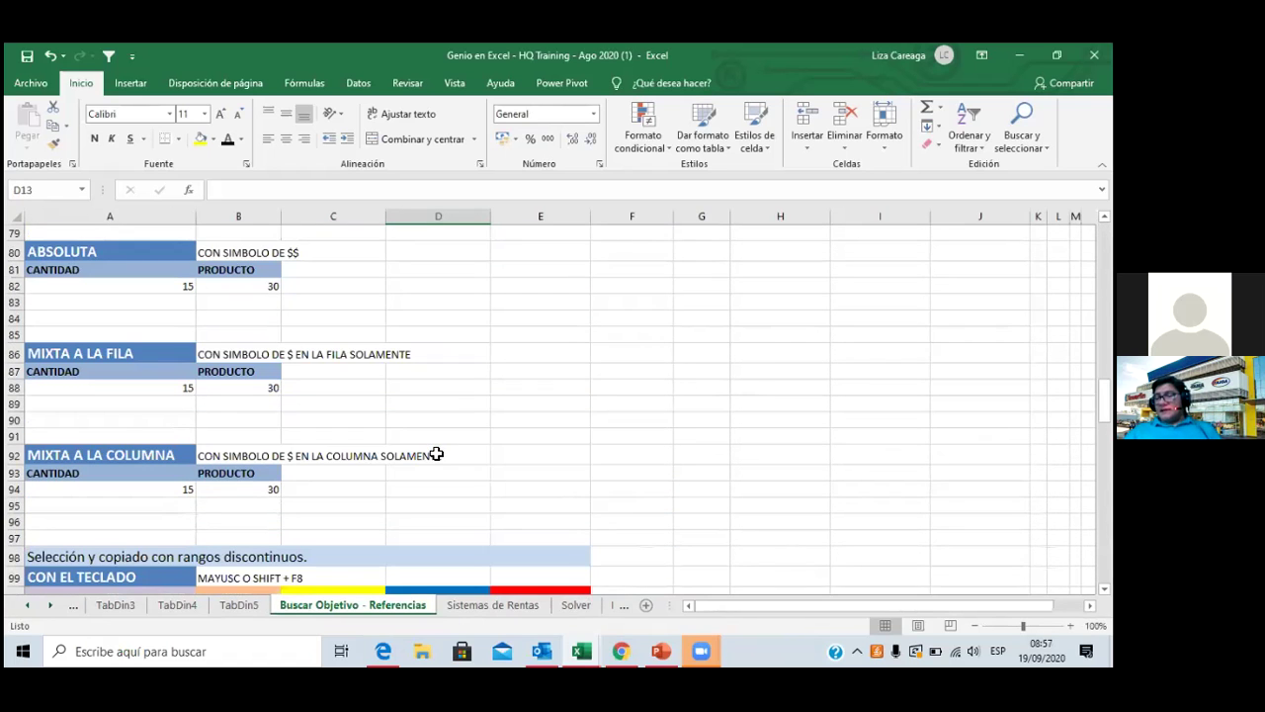
{"action": "scroll", "coordinate": [436, 454], "scroll_direction": "down", "scroll_amount": 5}
{"action": "scroll", "coordinate": [436, 453], "scroll_direction": "up", "scroll_amount": 5}
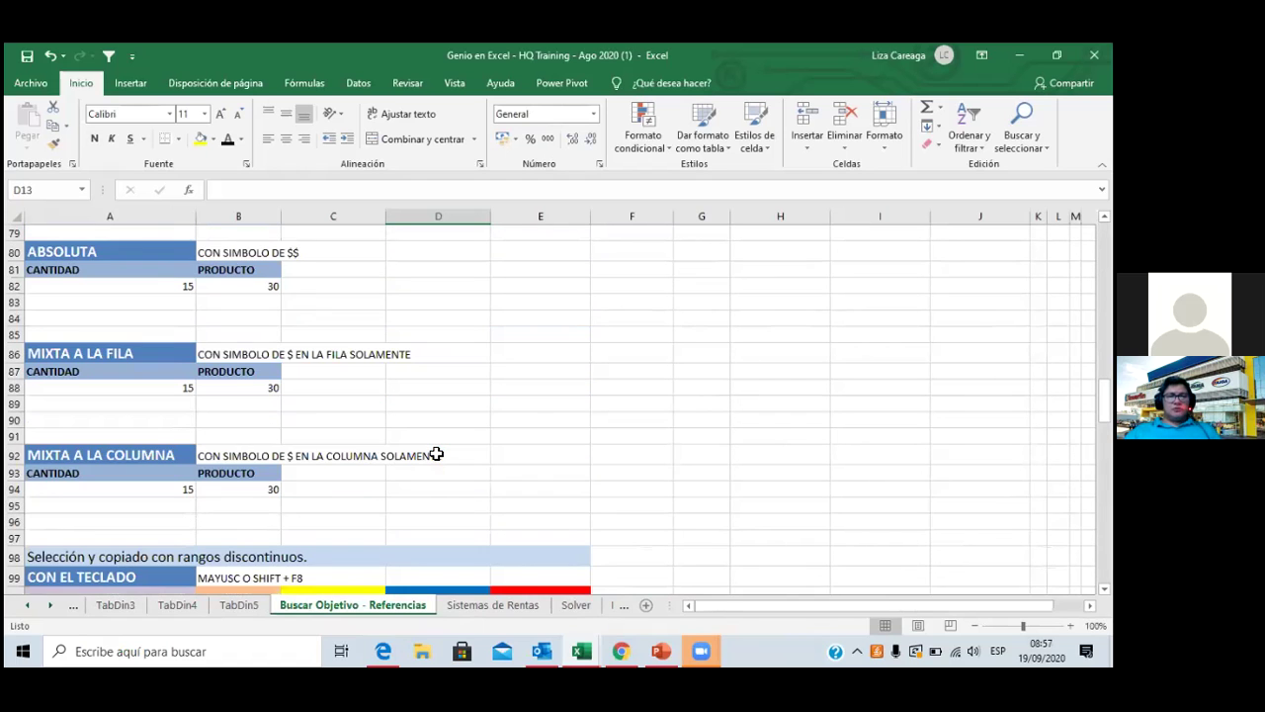
{"action": "scroll", "coordinate": [436, 454], "scroll_direction": "down", "scroll_amount": 3}
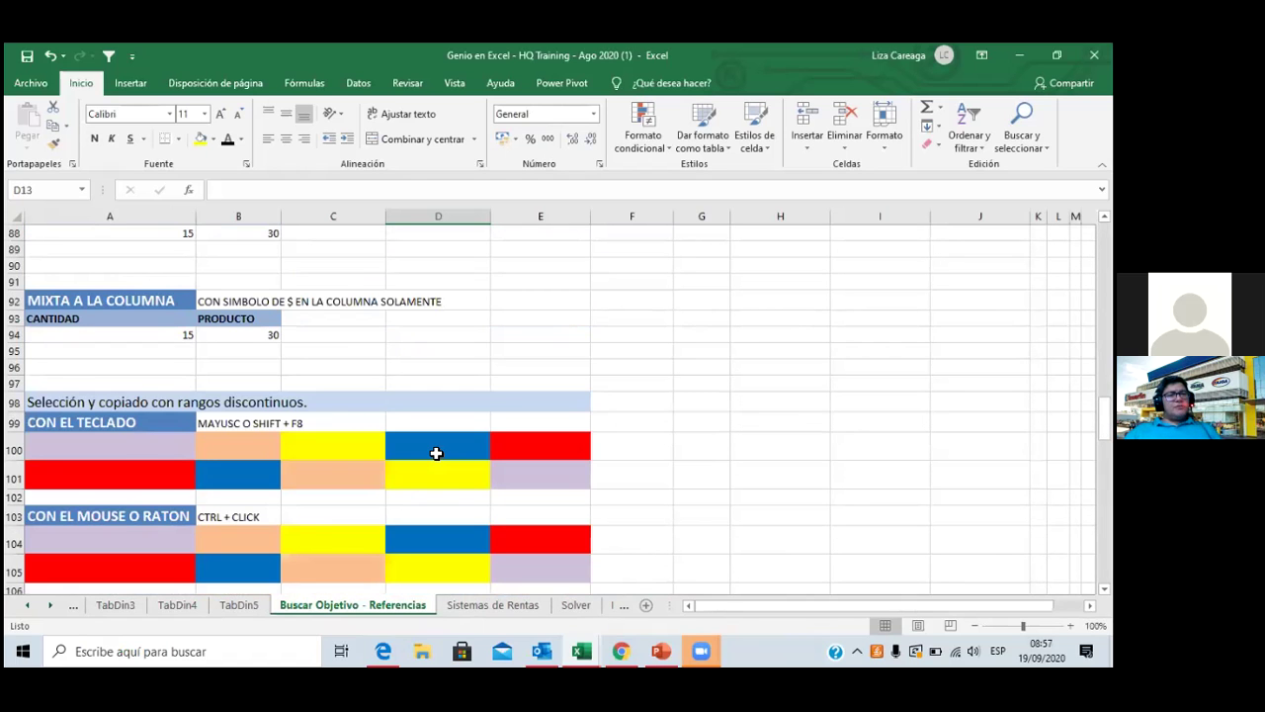
{"action": "scroll", "coordinate": [436, 452], "scroll_direction": "up", "scroll_amount": 3}
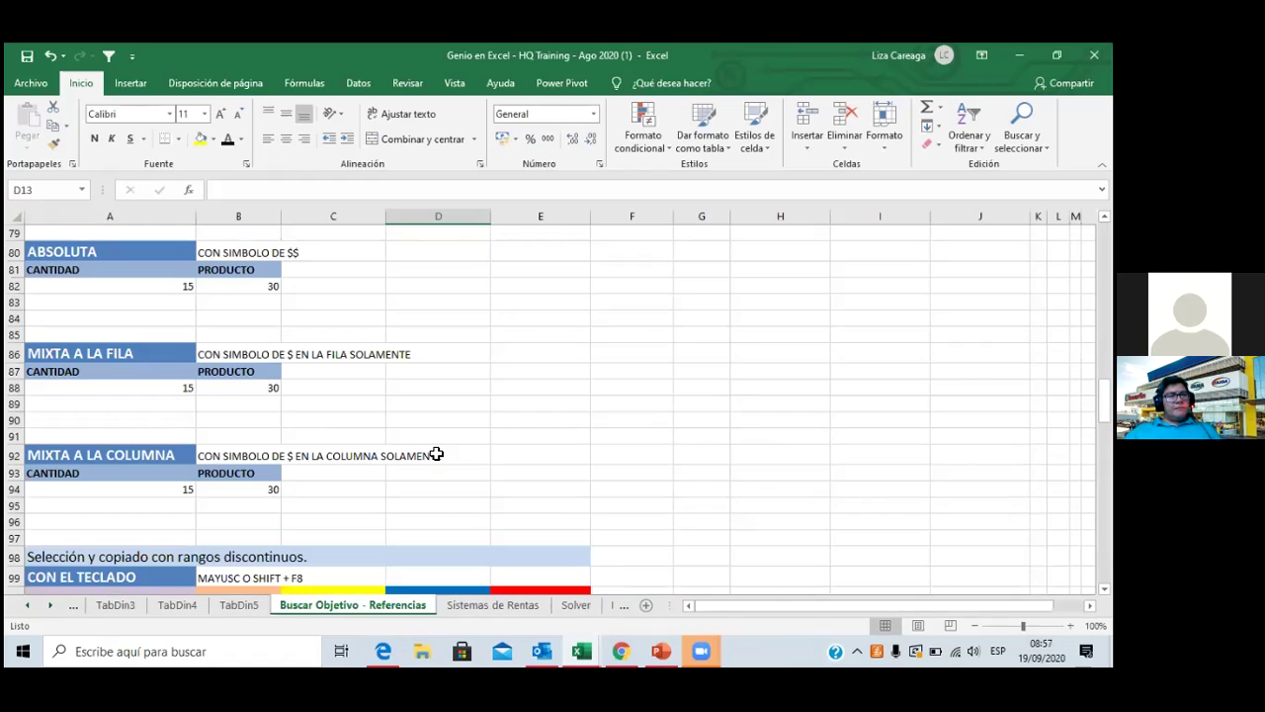
{"action": "scroll", "coordinate": [436, 453], "scroll_direction": "up", "scroll_amount": 1}
{"action": "scroll", "coordinate": [436, 453], "scroll_direction": "up", "scroll_amount": 3}
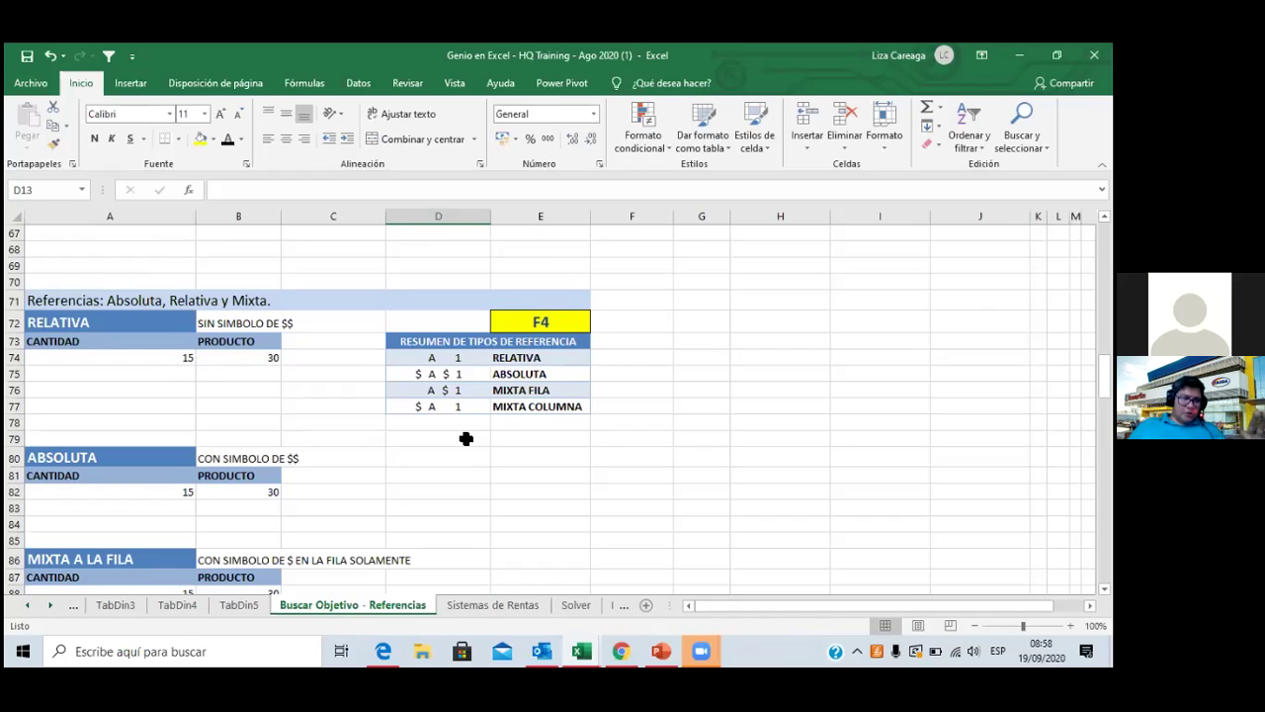
Step: Enter =A74*2 in A75 to double the quantity 15 to 30
{"action": "left_click", "coordinate": [182, 374]}
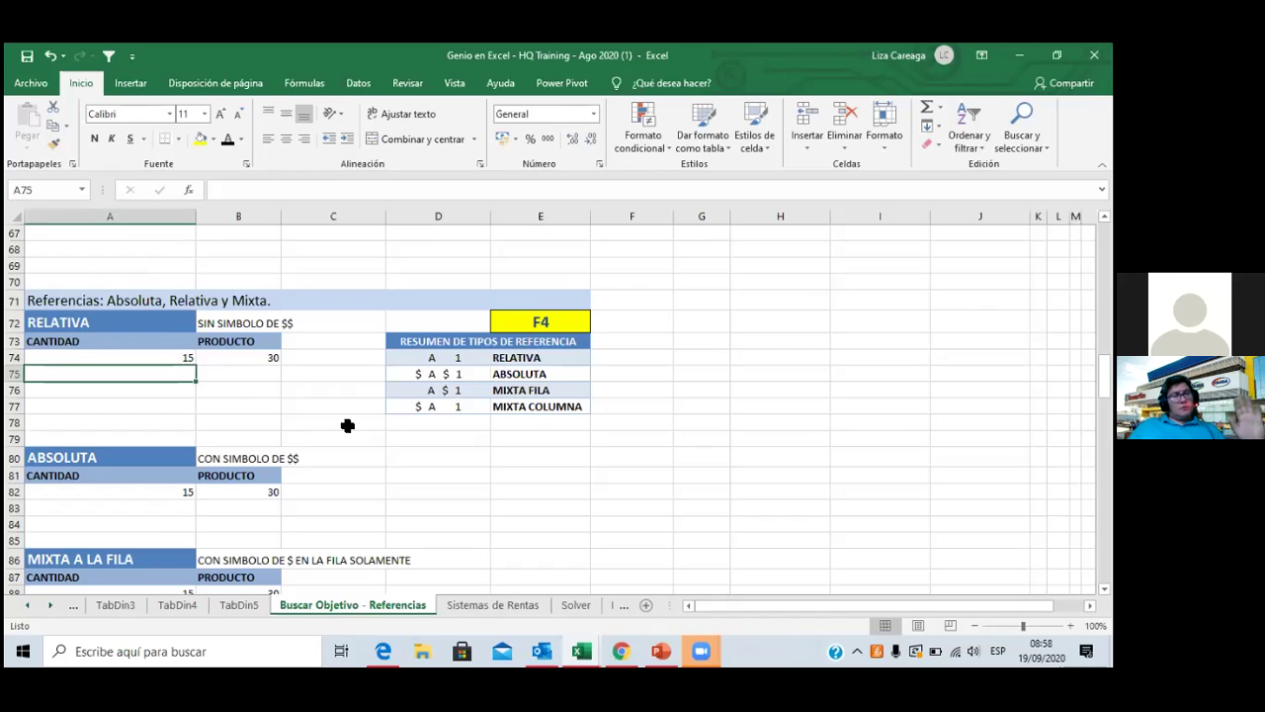
{"action": "type", "text": "="}
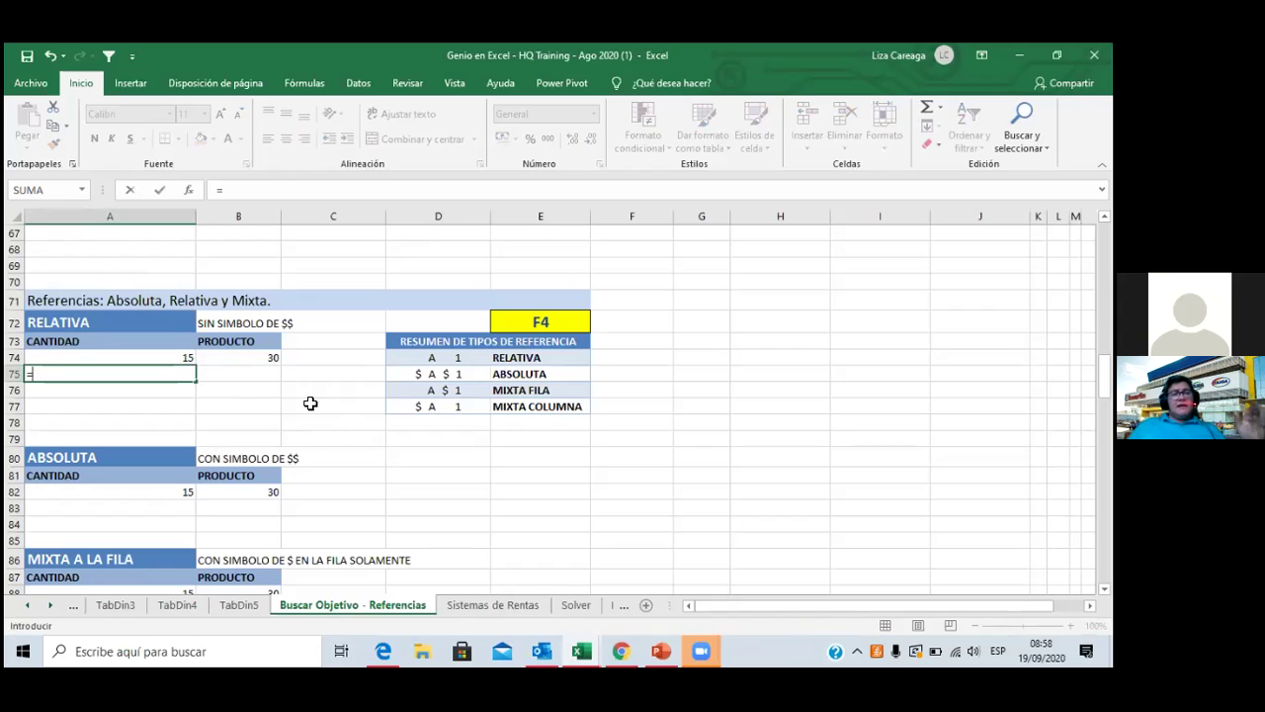
{"action": "left_click", "coordinate": [188, 358]}
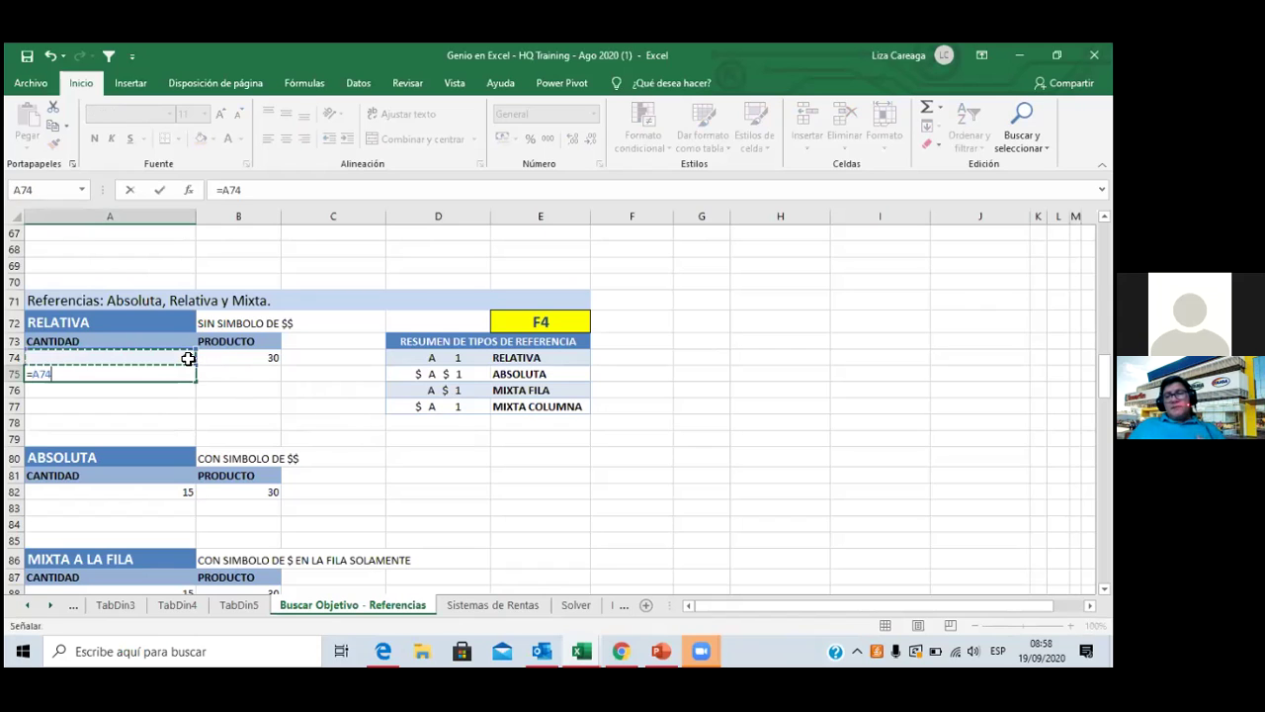
{"action": "type", "text": "*"}
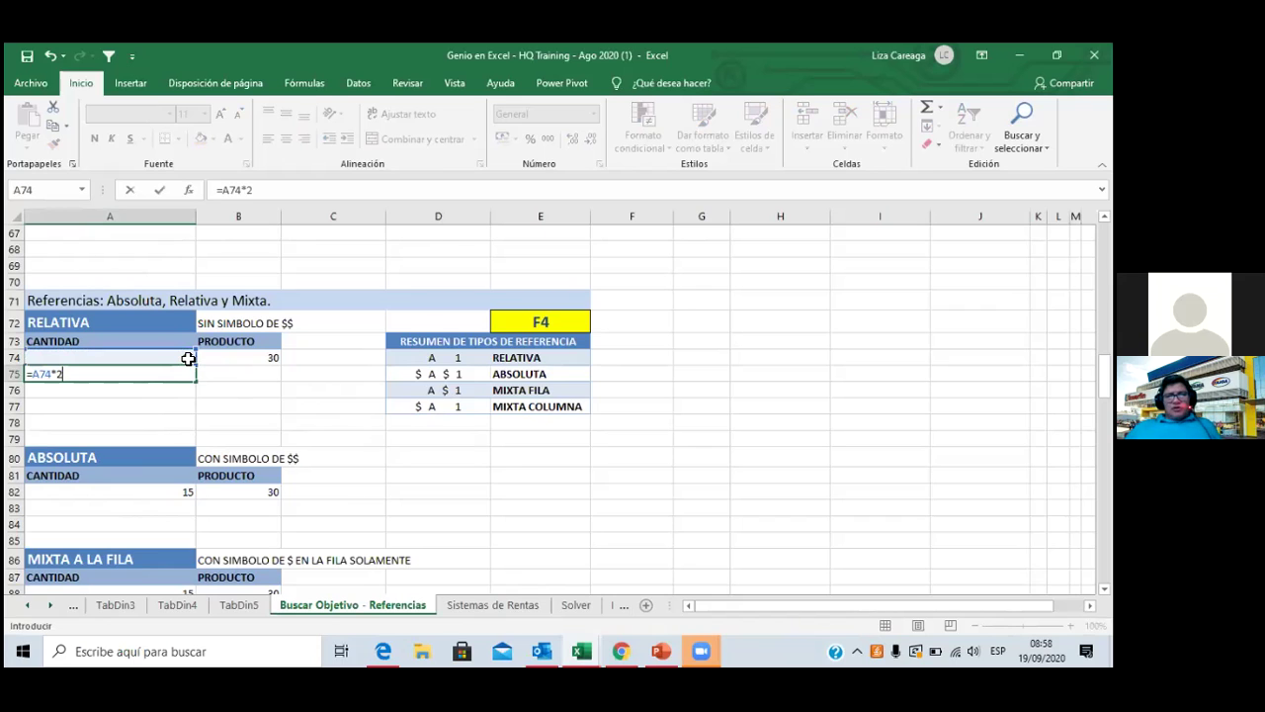
{"action": "key", "text": "Return"}
Step: Copy A75's formula only down to A76, undoing a fill to A79, and compare references
{"action": "left_click", "coordinate": [179, 370]}
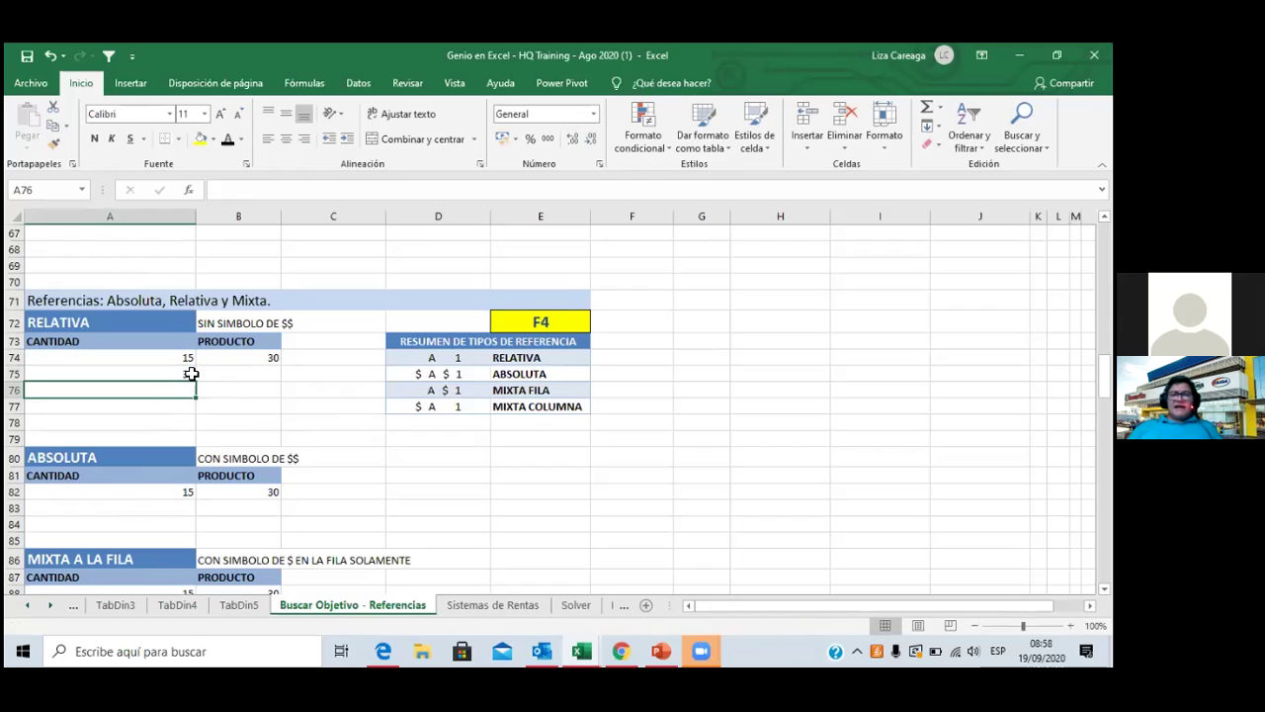
{"action": "left_click_drag", "start_coordinate": [198, 380], "coordinate": [183, 438]}
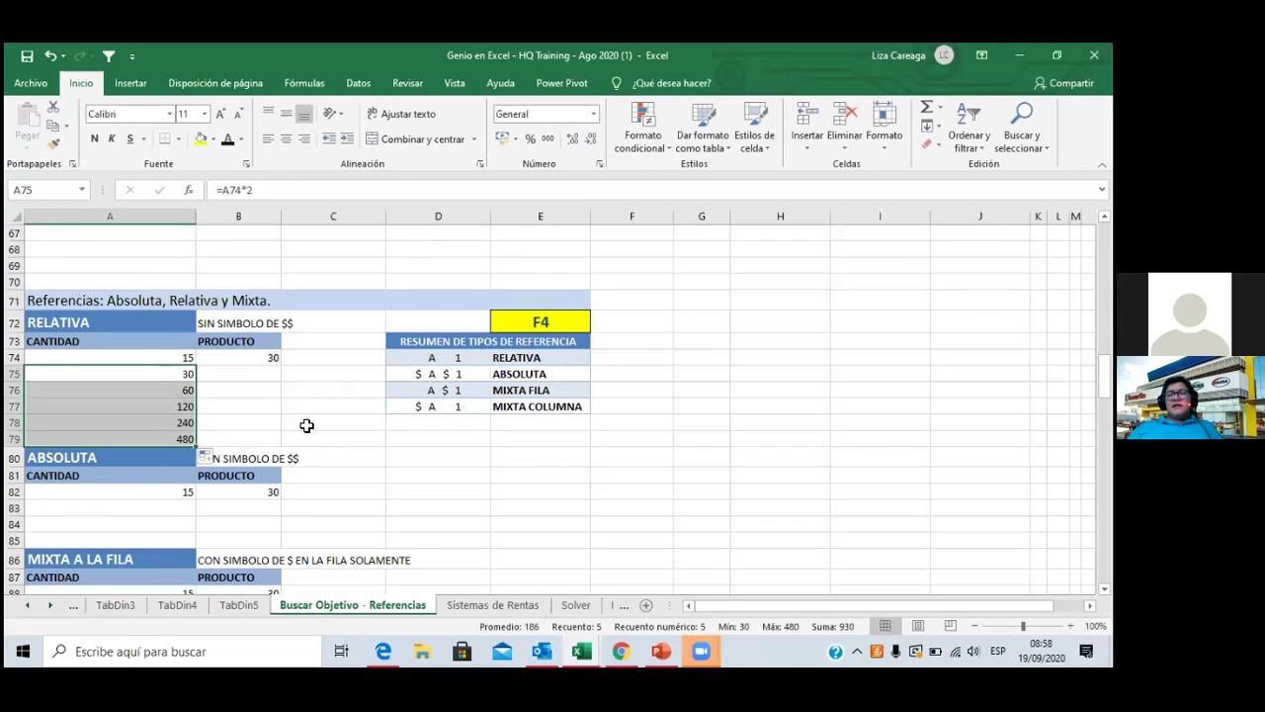
{"action": "key", "text": "ctrl+z"}
{"action": "left_click_drag", "start_coordinate": [195, 380], "coordinate": [190, 395]}
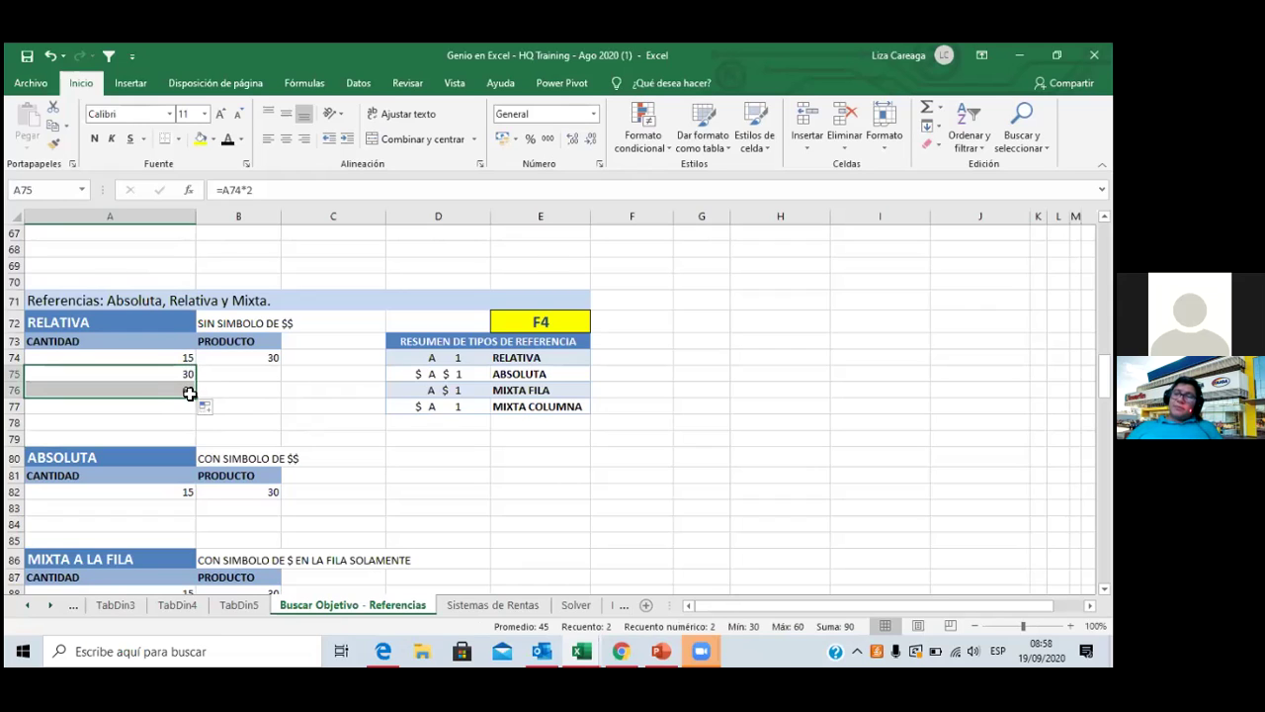
{"action": "left_click", "coordinate": [191, 374]}
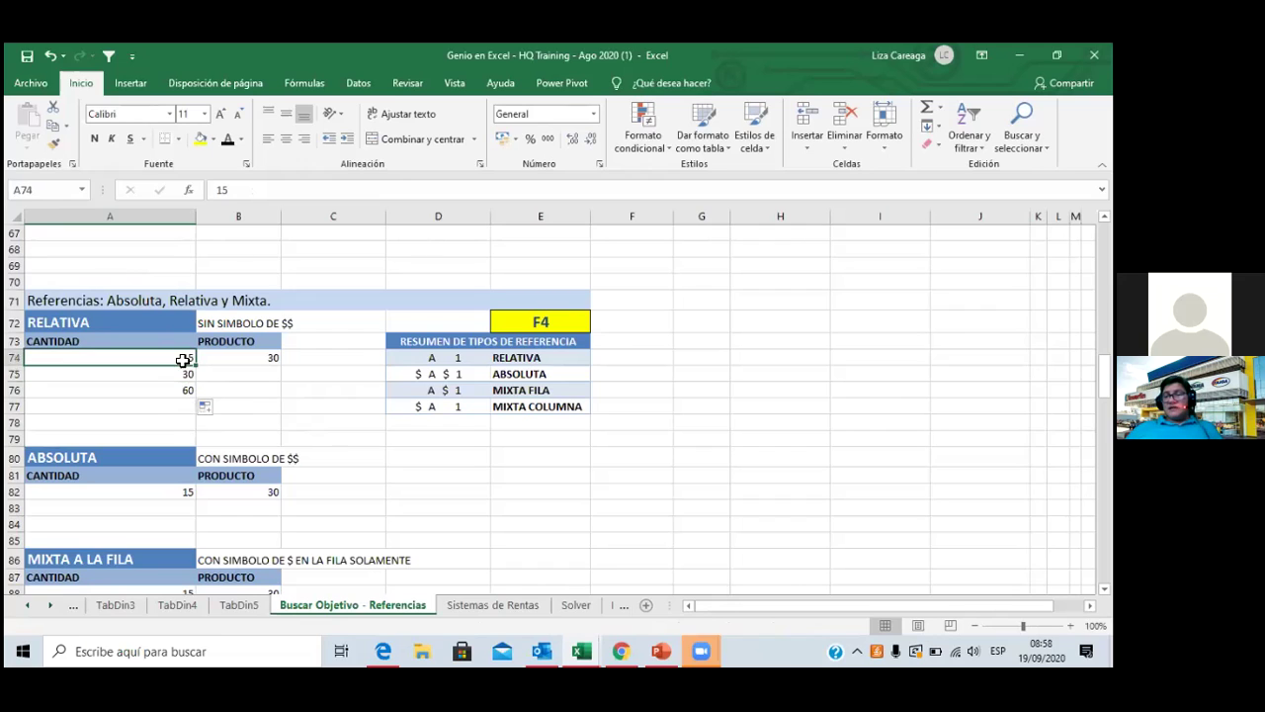
{"action": "left_click", "coordinate": [183, 389]}
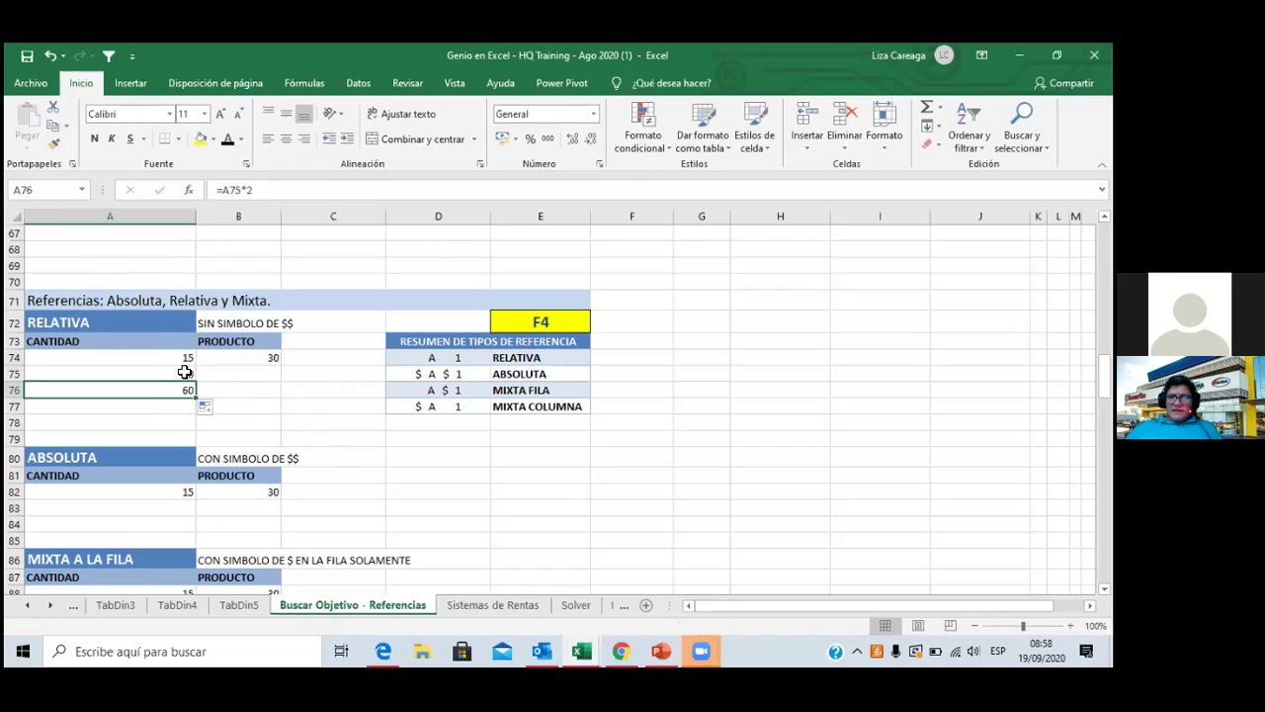
{"action": "left_click", "coordinate": [185, 371]}
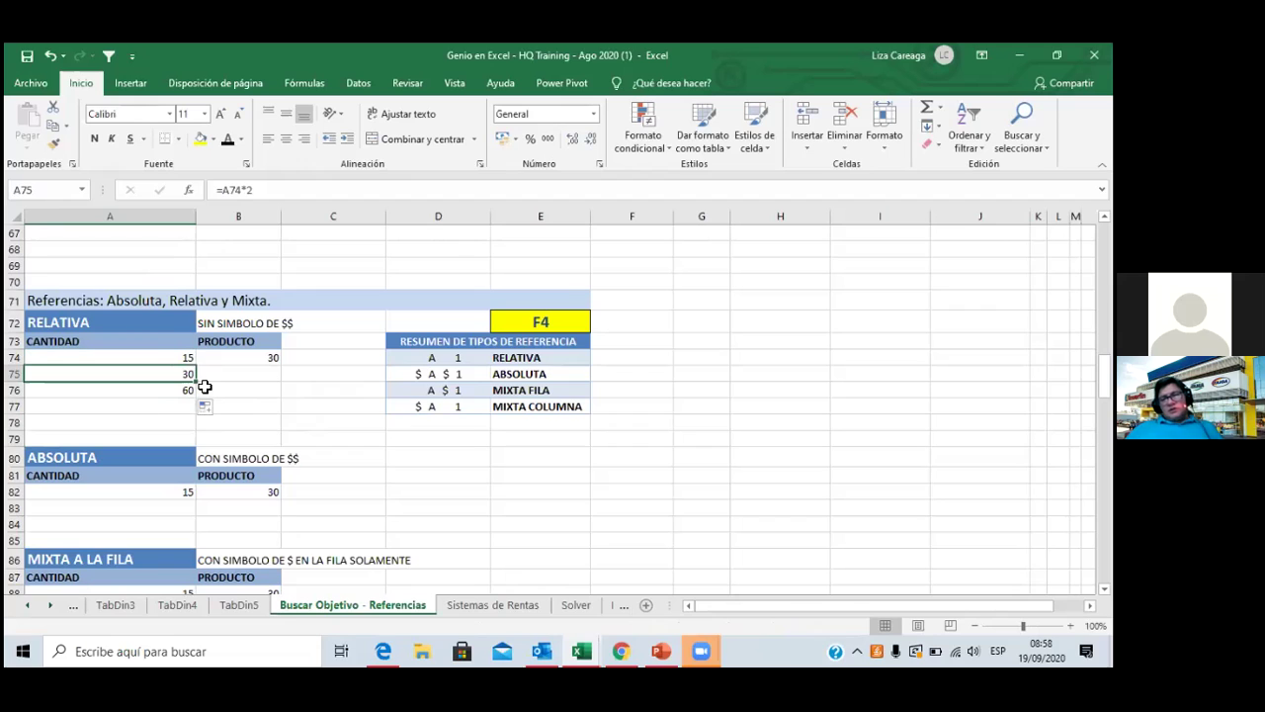
{"action": "left_click", "coordinate": [188, 389]}
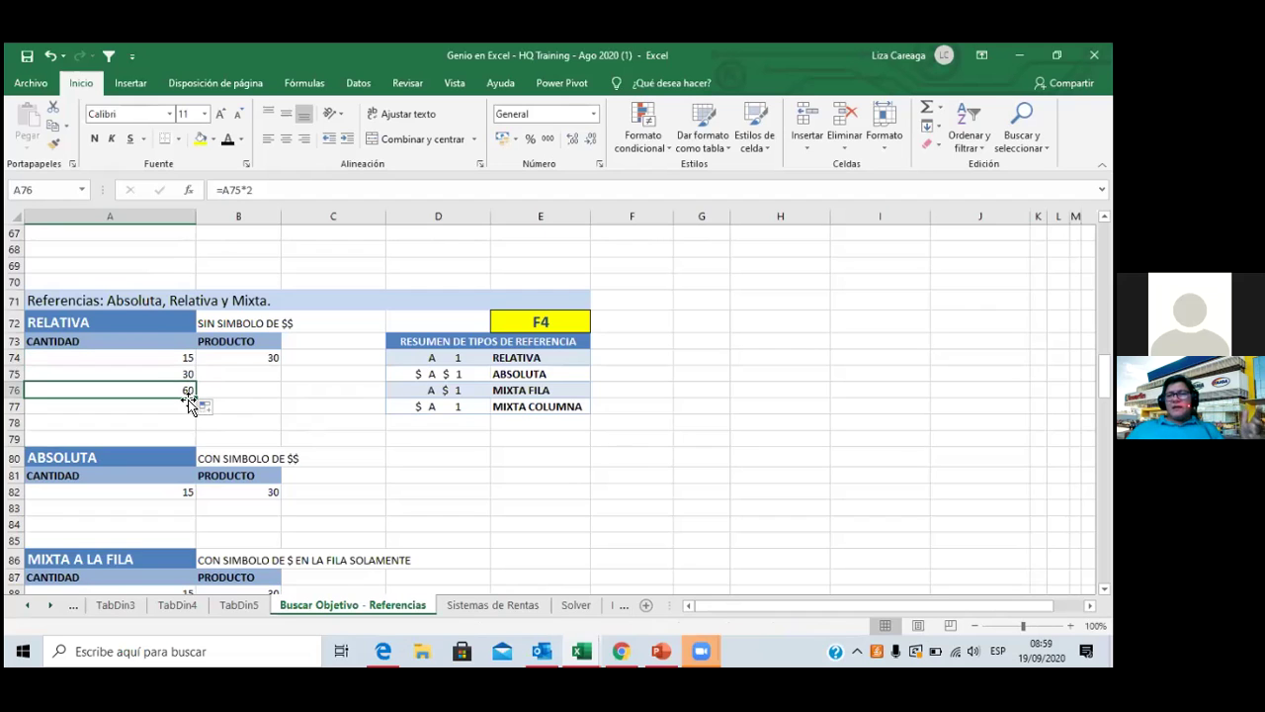
{"action": "left_click", "coordinate": [178, 372]}
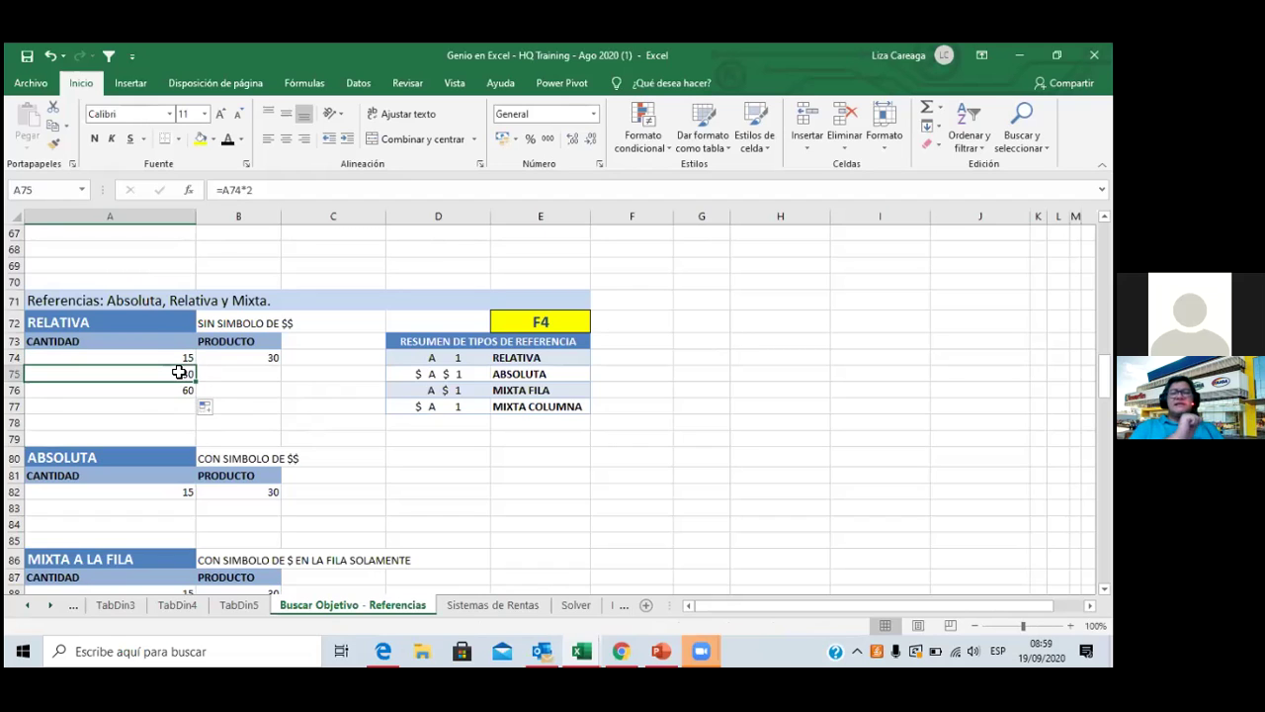
Step: Extend the doubling formula into A77, then clear its 120 result
{"action": "left_click", "coordinate": [187, 387]}
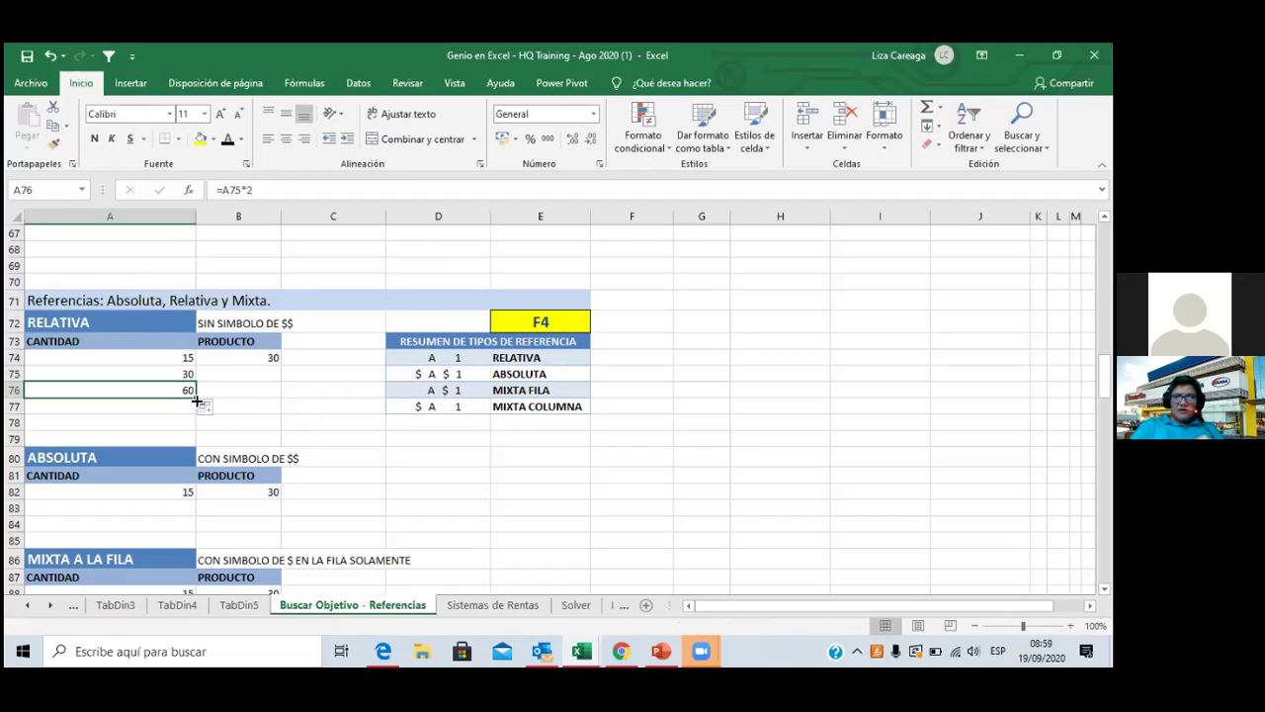
{"action": "left_click_drag", "start_coordinate": [195, 410], "coordinate": [192, 407]}
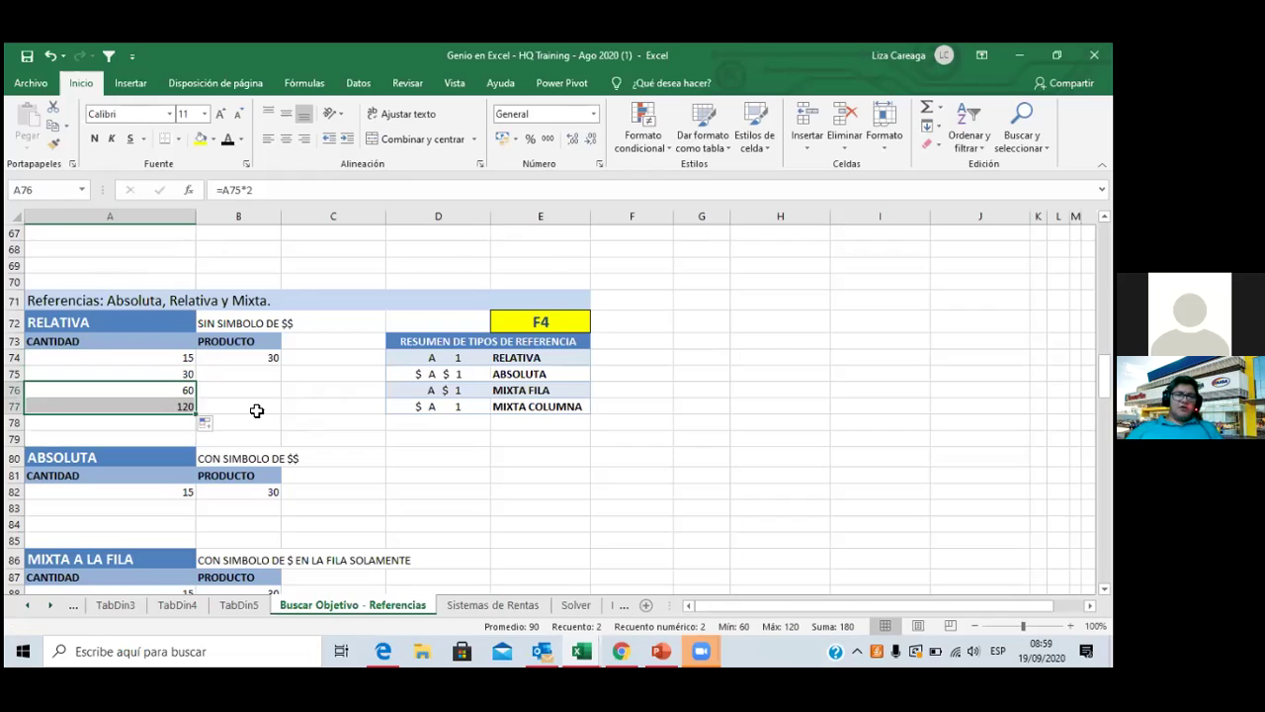
{"action": "left_click", "coordinate": [183, 389]}
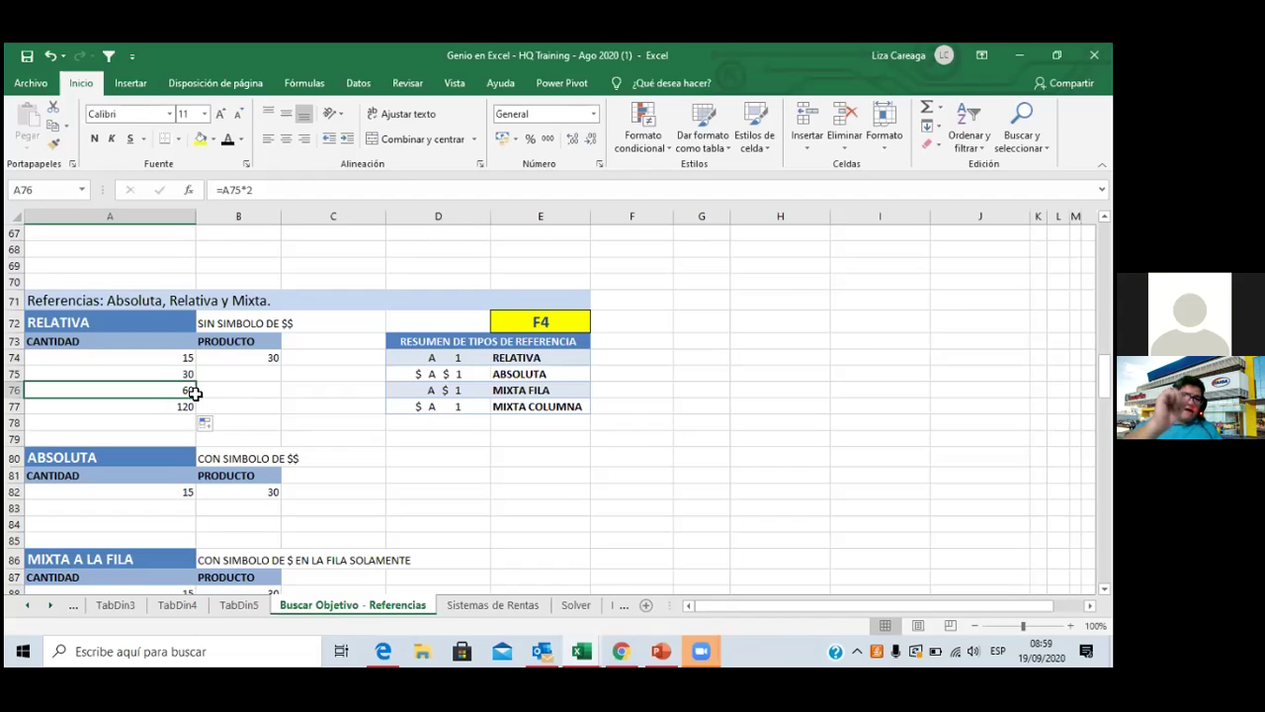
{"action": "left_click", "coordinate": [183, 403]}
{"action": "key", "text": "Delete"}
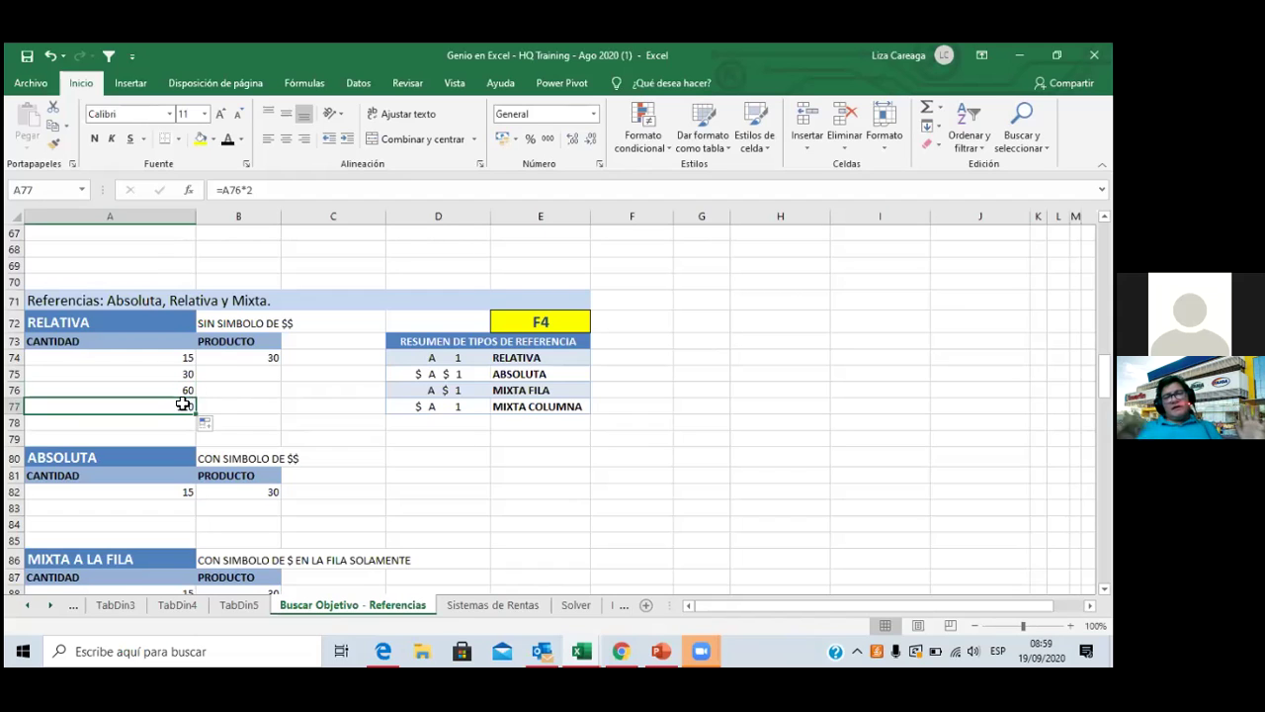
{"action": "left_click", "coordinate": [184, 390]}
Step: Copy A76's formula across into B76, where it reads =B75*2 and returns 0
{"action": "left_click_drag", "start_coordinate": [196, 398], "coordinate": [249, 397]}
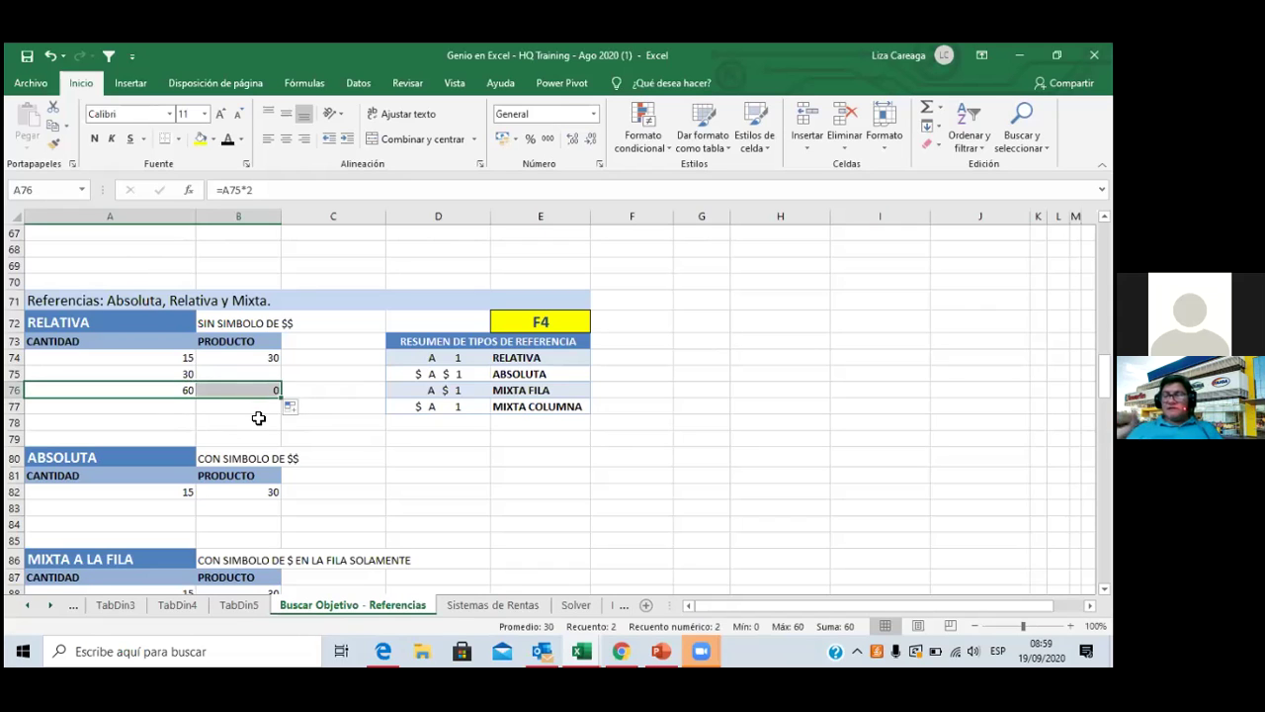
{"action": "left_click", "coordinate": [258, 420]}
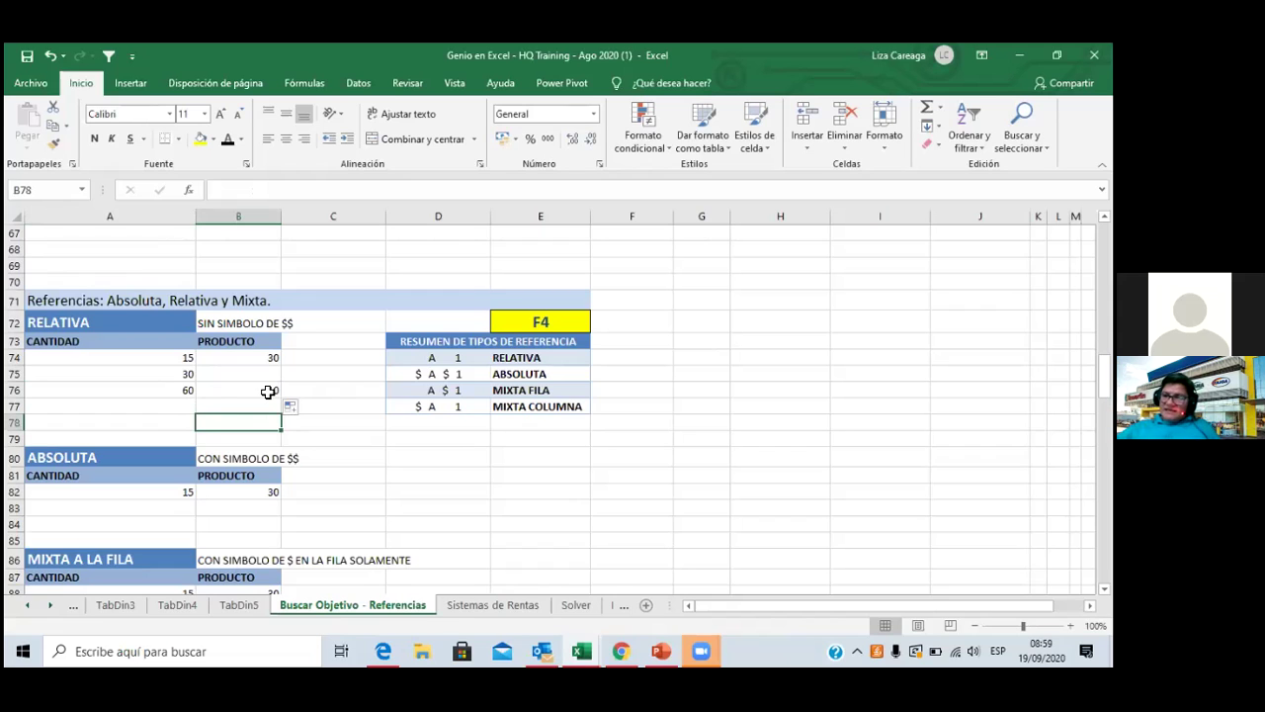
{"action": "left_click", "coordinate": [268, 392]}
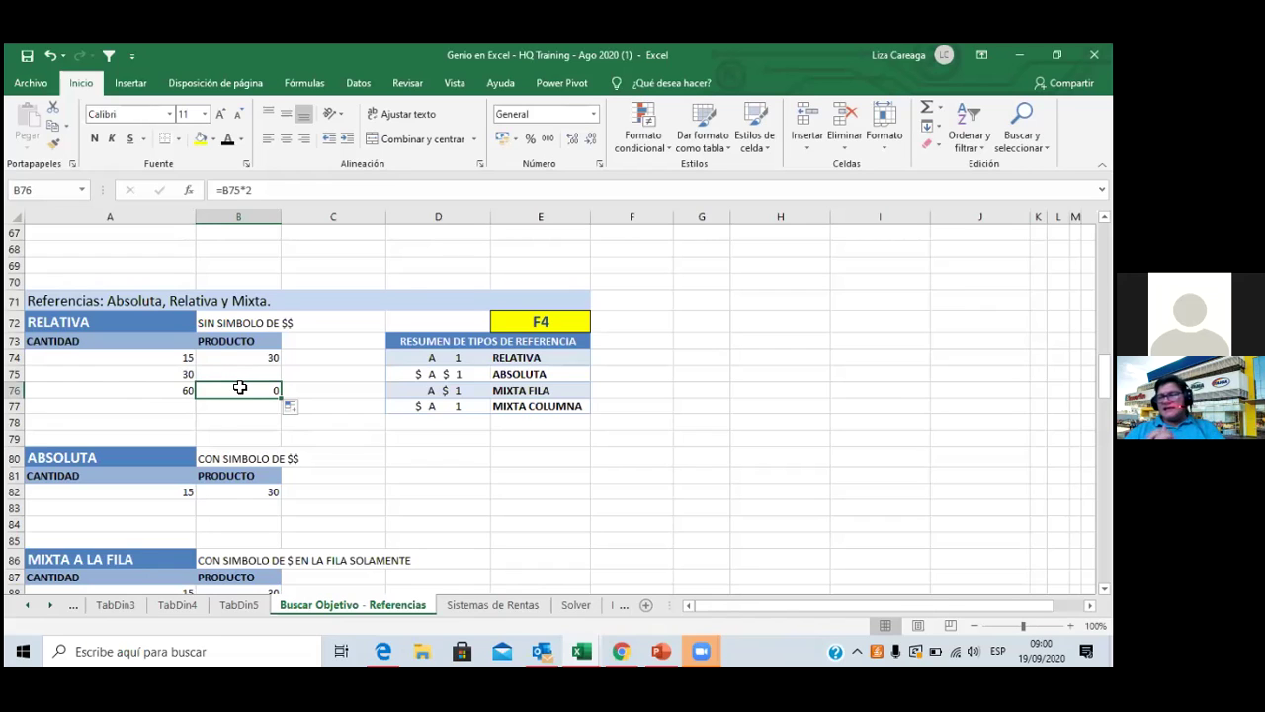
{"action": "double_click", "coordinate": [240, 388]}
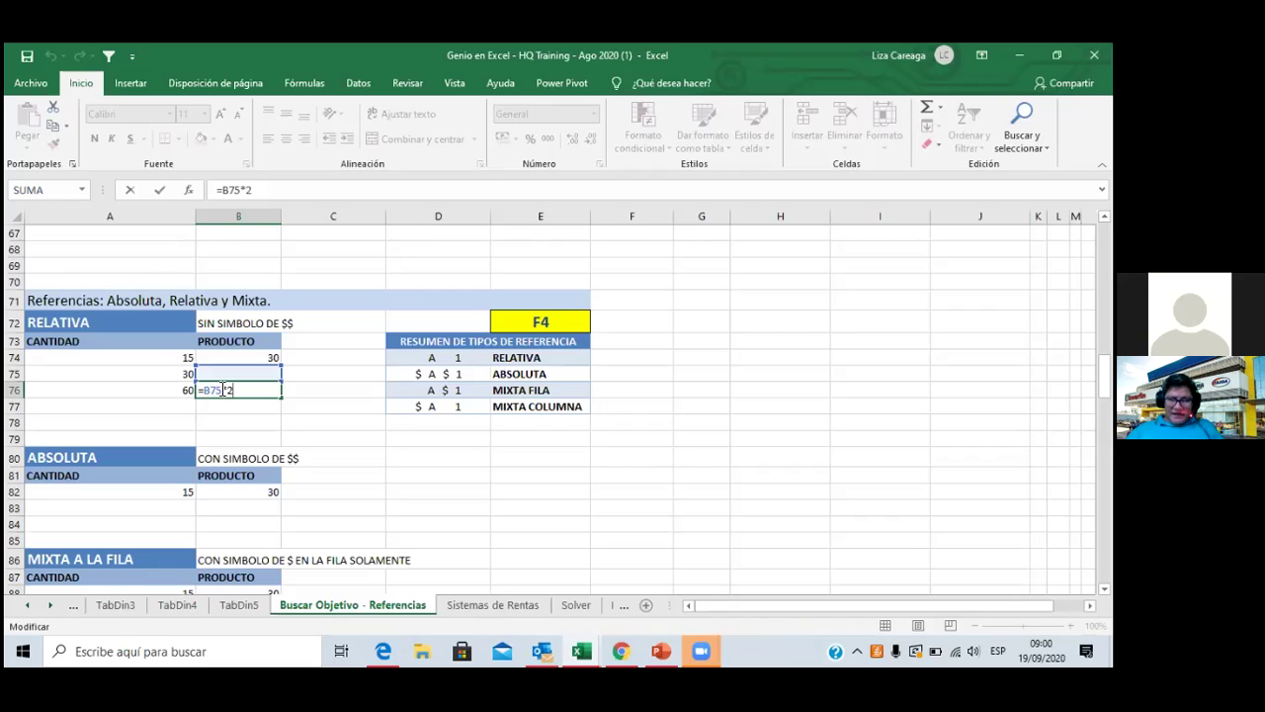
{"action": "key", "text": "Return"}
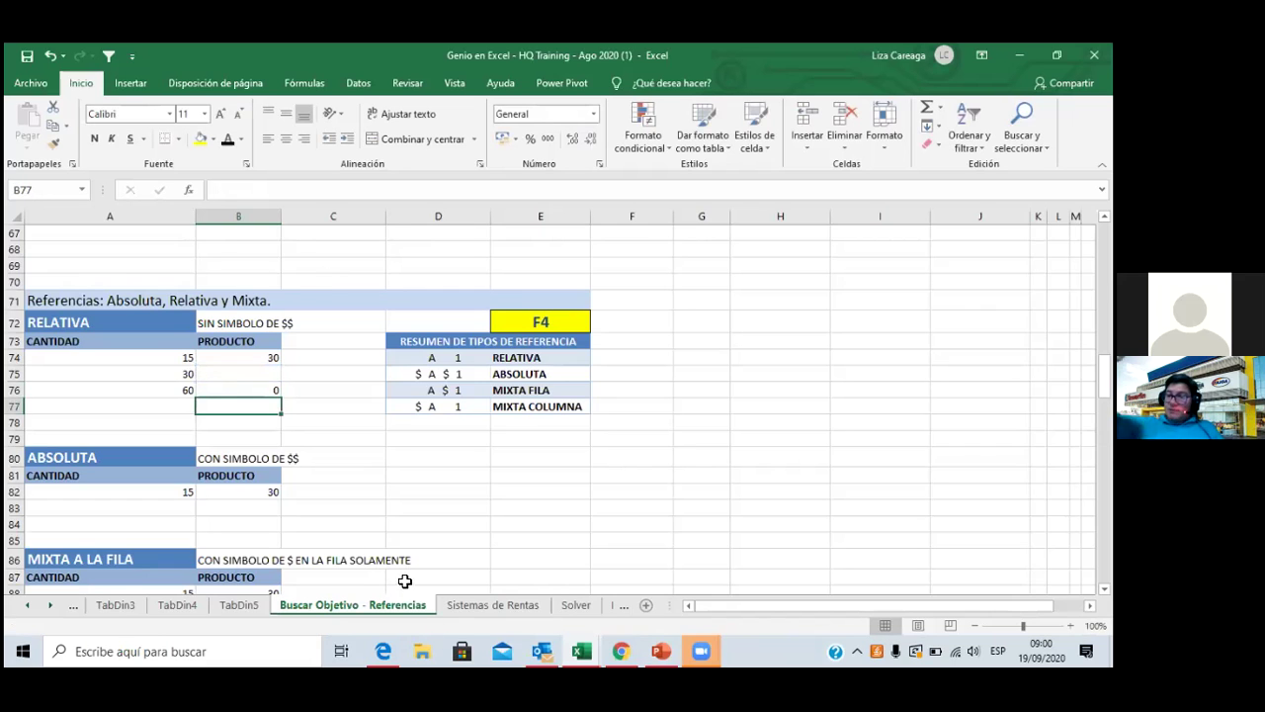
Step: Copy B76's formula up into B75 (=B74*2, giving 60), then left into A75
{"action": "left_click", "coordinate": [265, 387]}
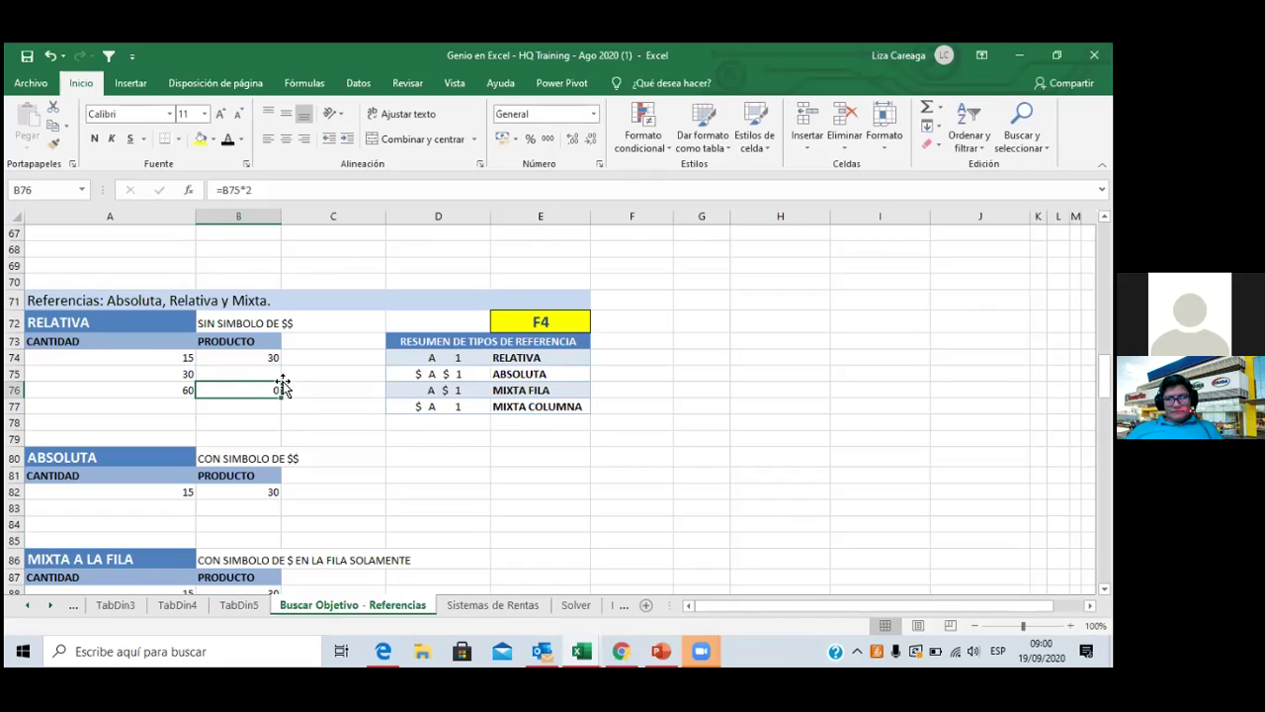
{"action": "left_click_drag", "start_coordinate": [284, 385], "coordinate": [284, 373]}
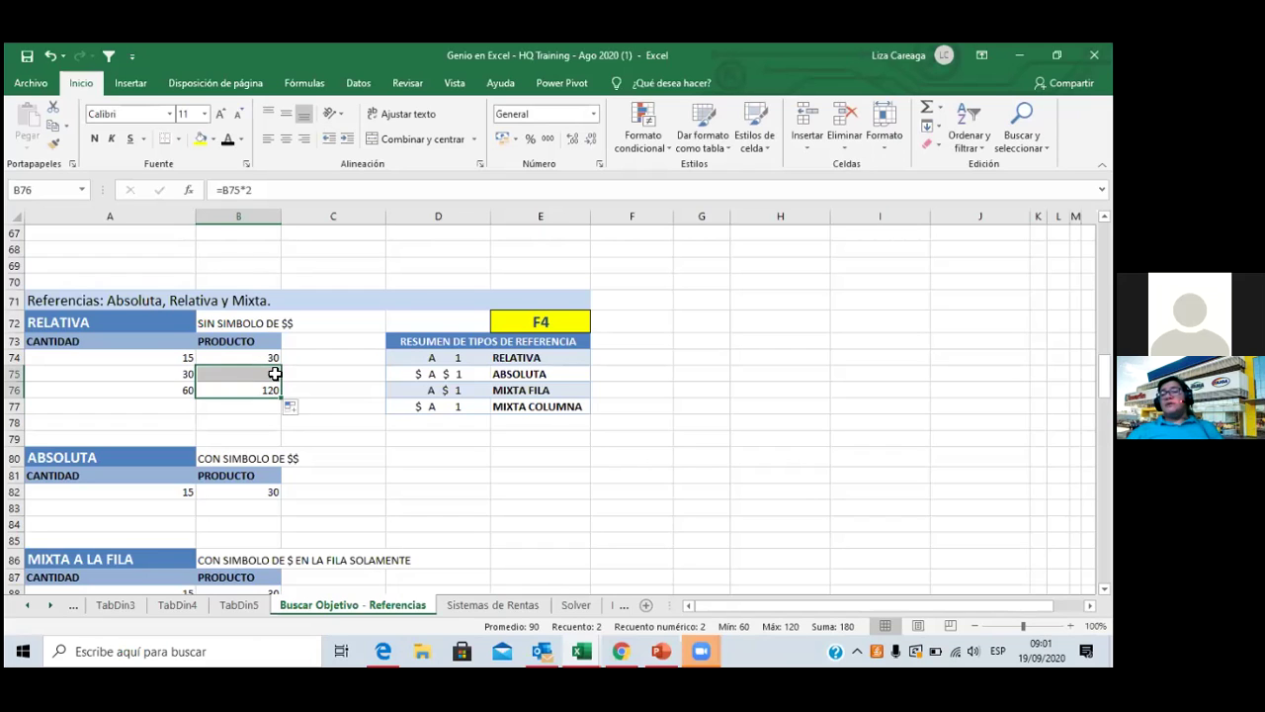
{"action": "left_click", "coordinate": [275, 374]}
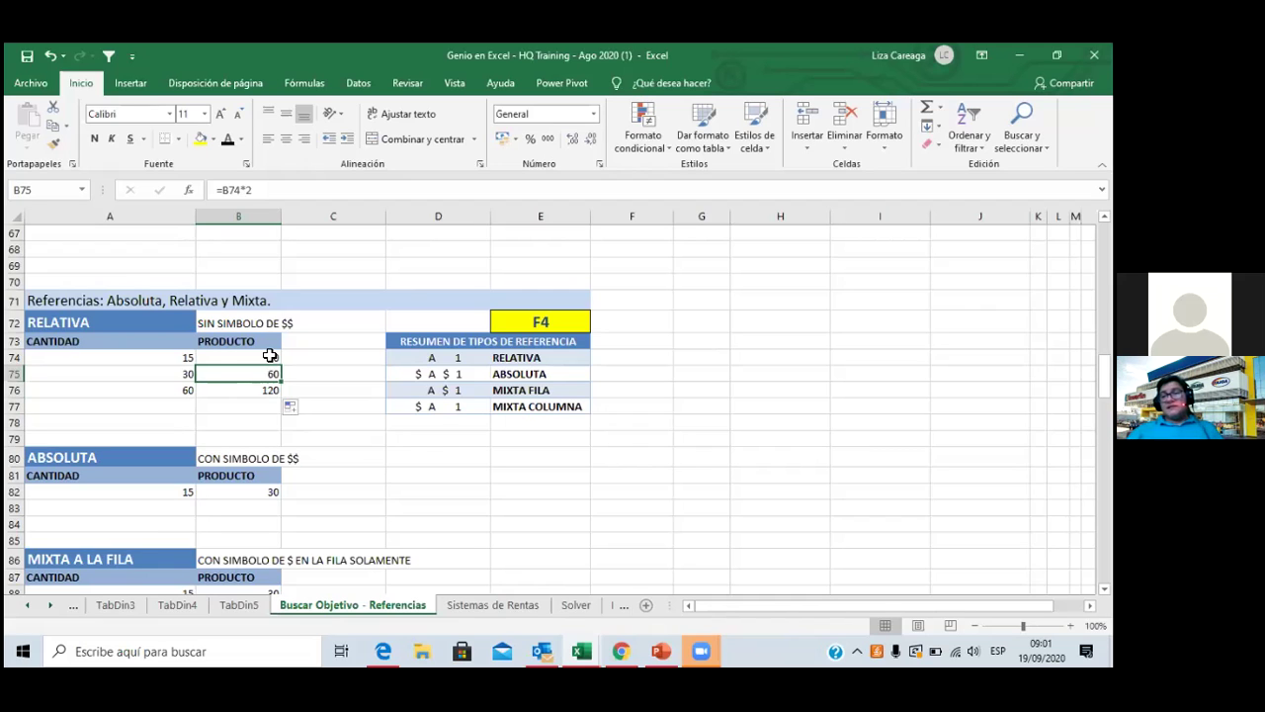
{"action": "left_click", "coordinate": [275, 394]}
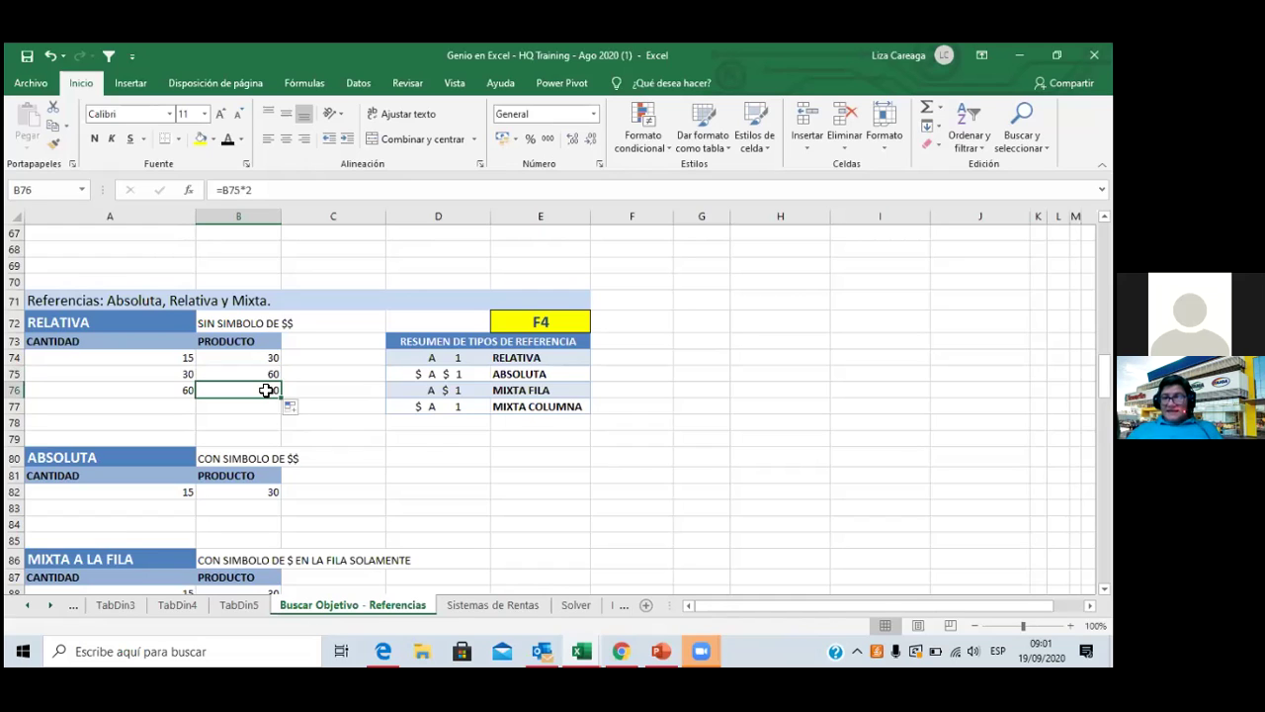
{"action": "left_click", "coordinate": [278, 373]}
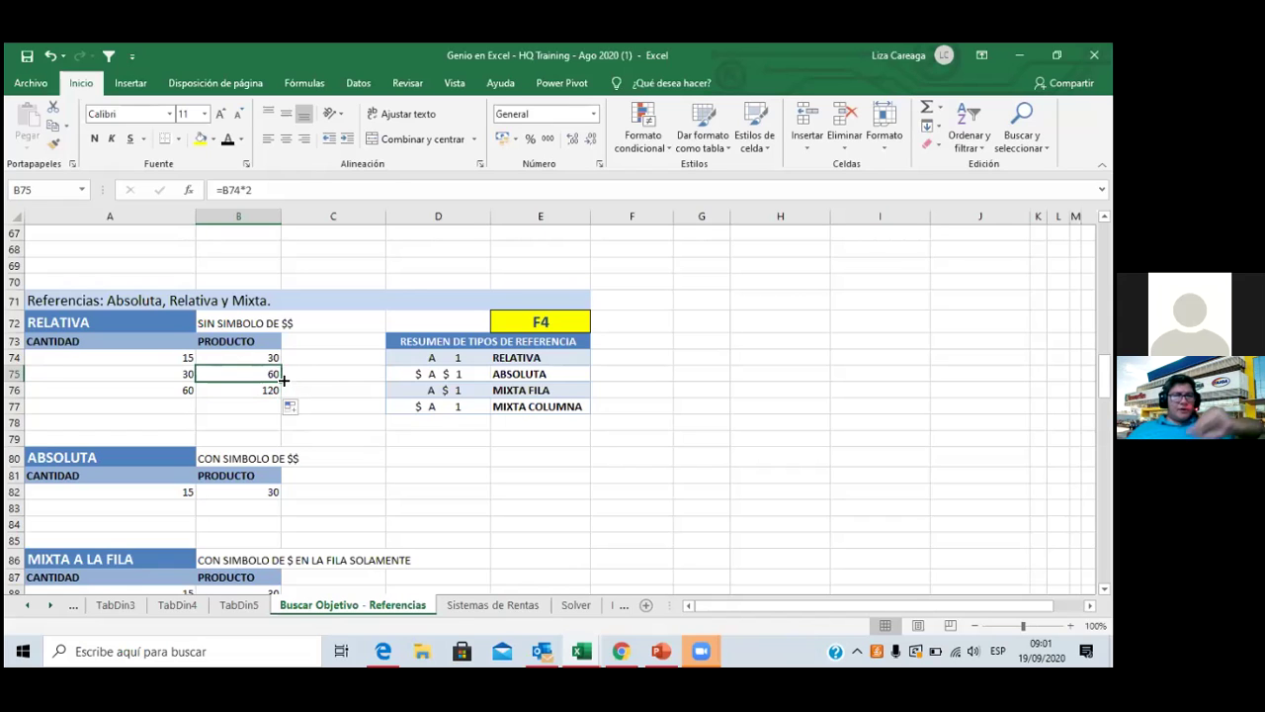
{"action": "left_click_drag", "start_coordinate": [284, 379], "coordinate": [141, 374]}
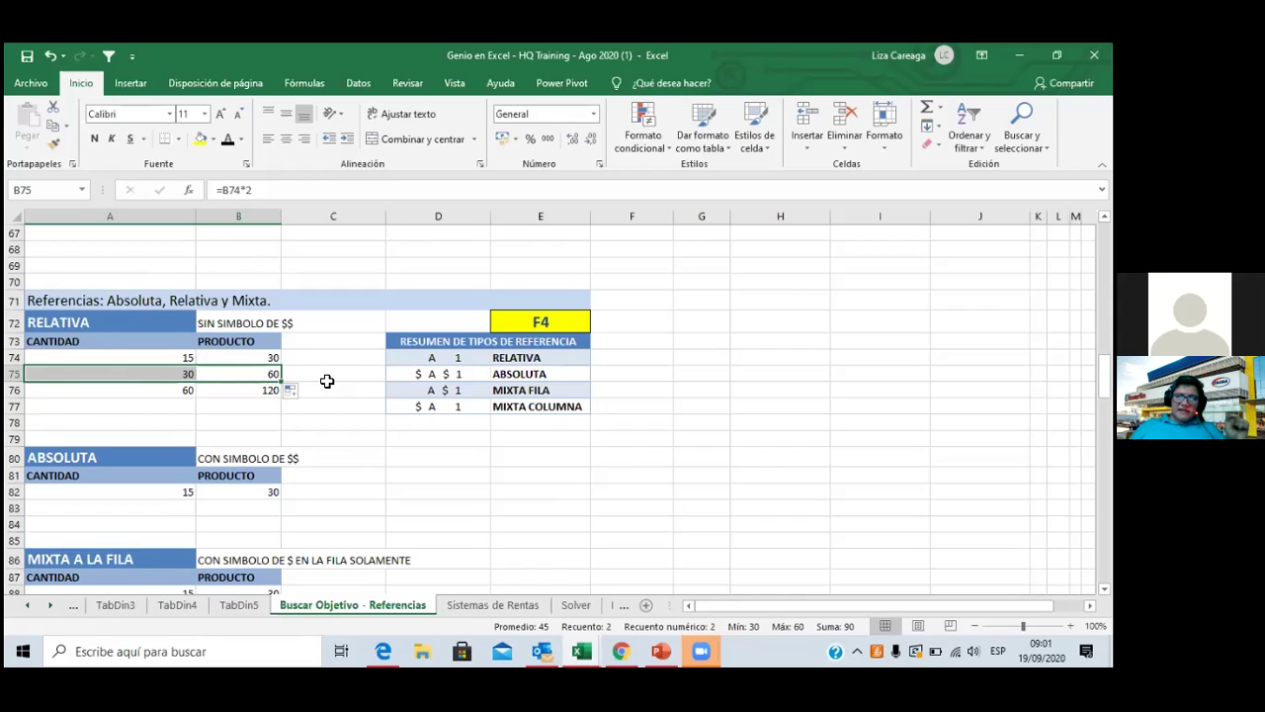
Step: Test clearing A75 and moving B75's formula onto A75, then restore quantities 15, 30, 60
{"action": "left_click", "coordinate": [179, 374]}
{"action": "key", "text": "Delete"}
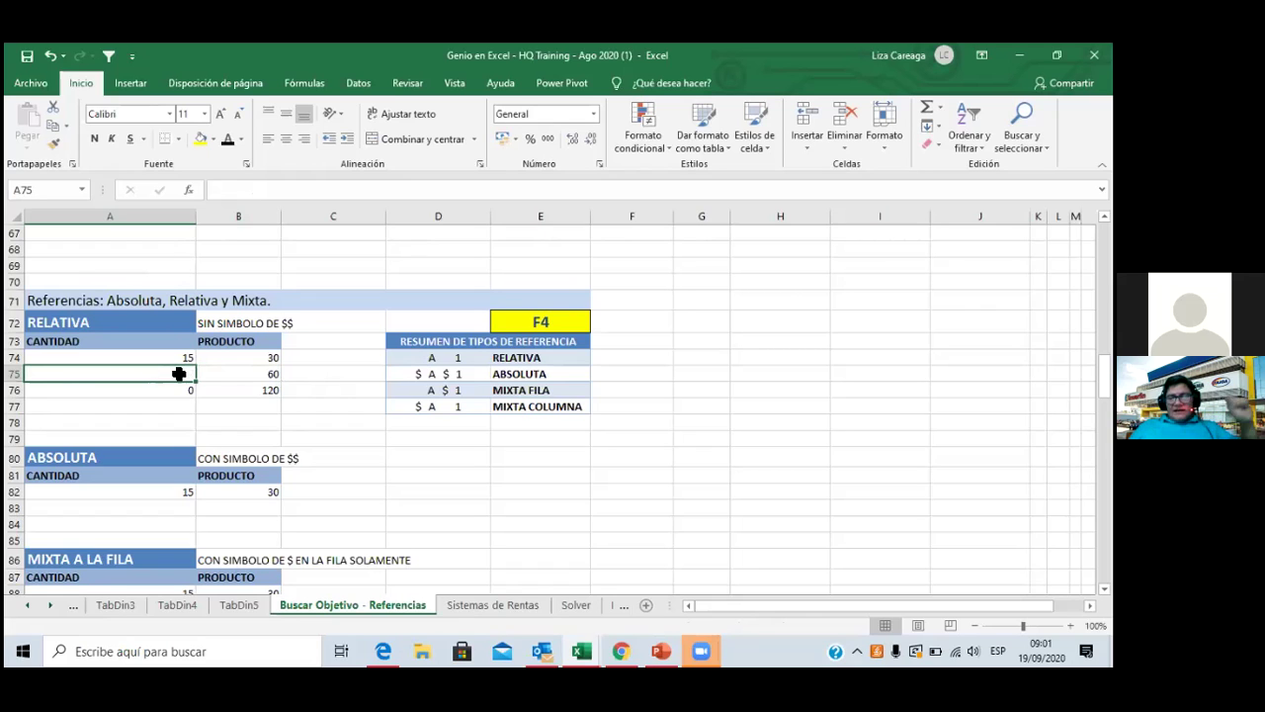
{"action": "left_click", "coordinate": [275, 374]}
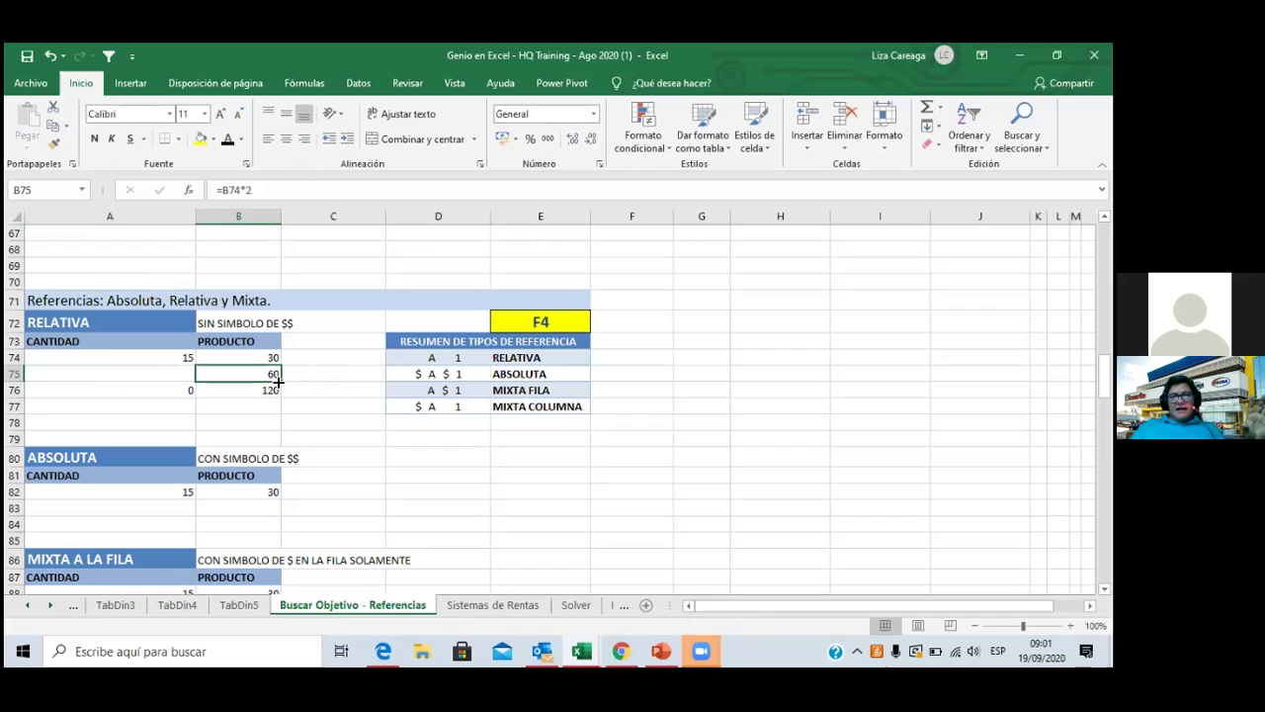
{"action": "left_click_drag", "start_coordinate": [275, 374], "coordinate": [110, 372]}
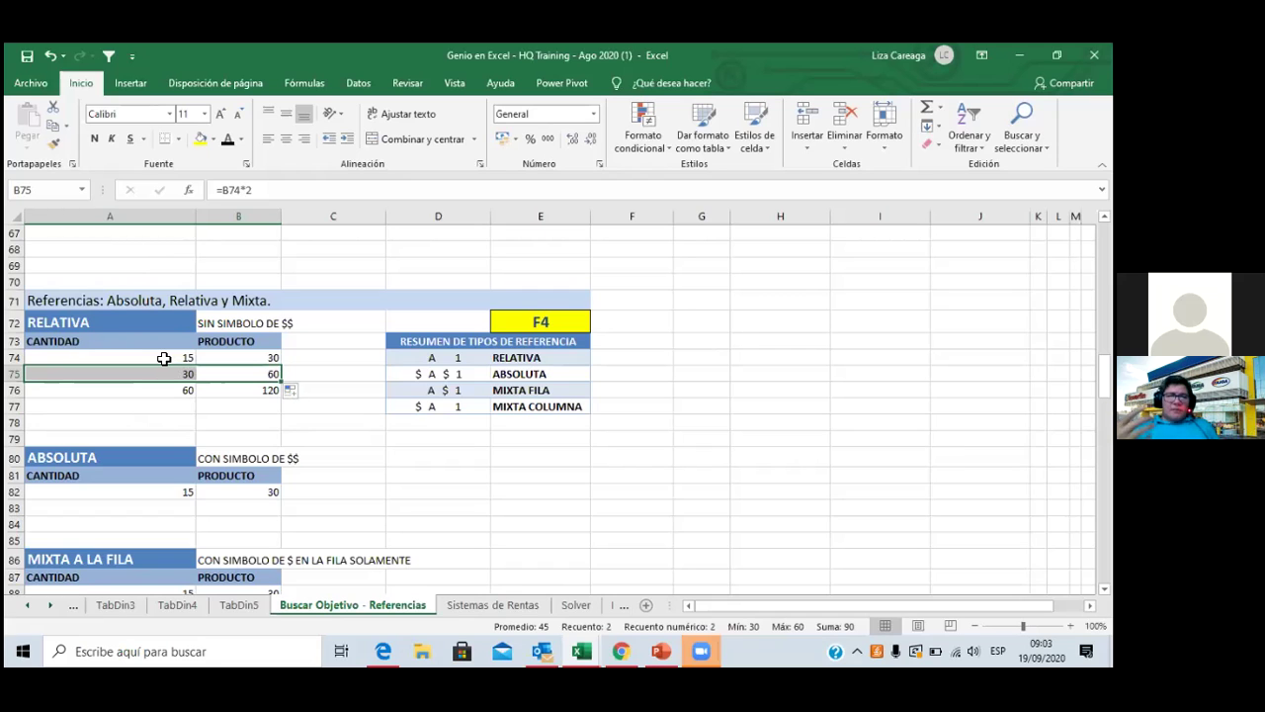
Step: Select A83 in the ABSOLUTA table below the RELATIVA example
{"action": "left_click", "coordinate": [187, 417]}
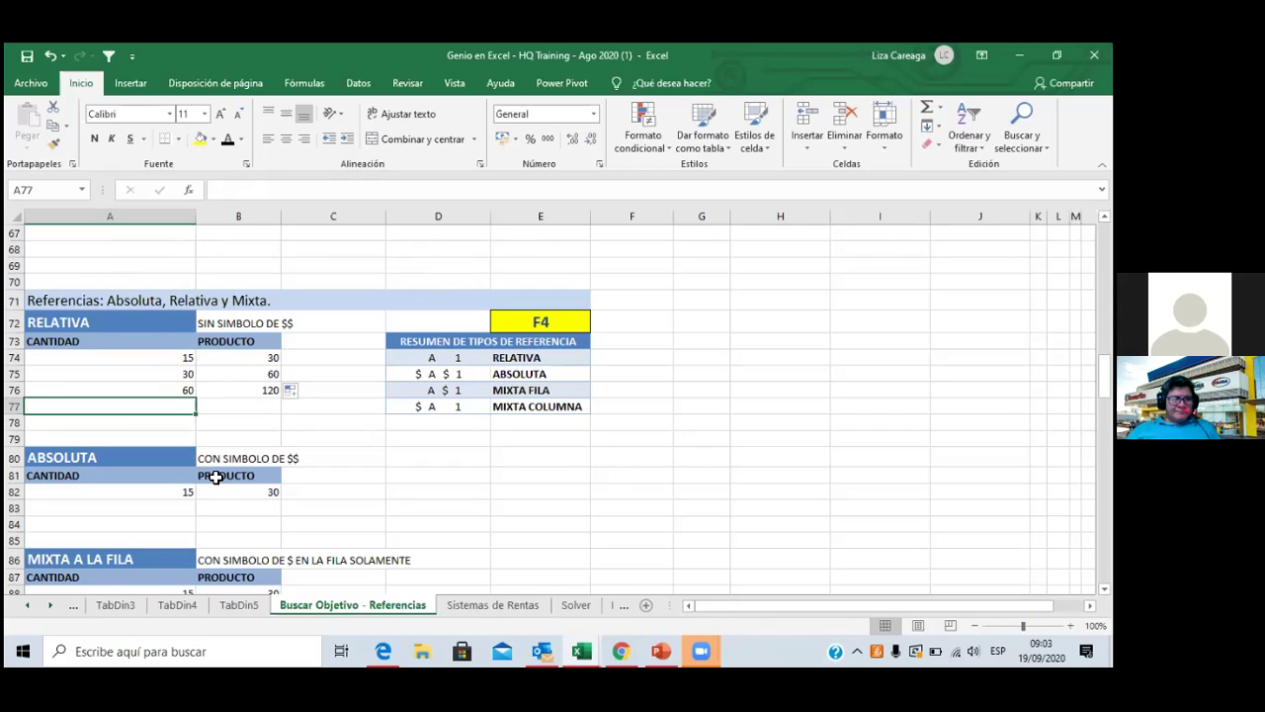
{"action": "left_click", "coordinate": [173, 497]}
{"action": "left_click", "coordinate": [153, 507]}
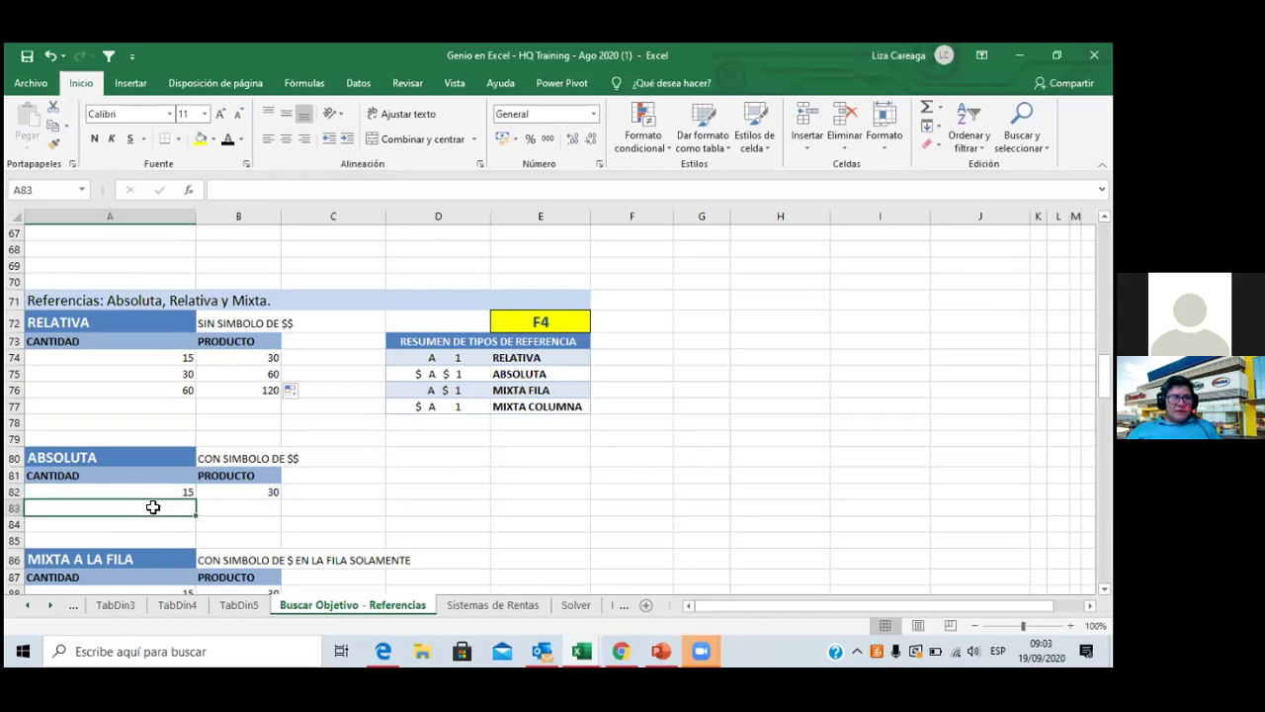
{"action": "scroll", "coordinate": [153, 507], "scroll_direction": "down", "scroll_amount": 1}
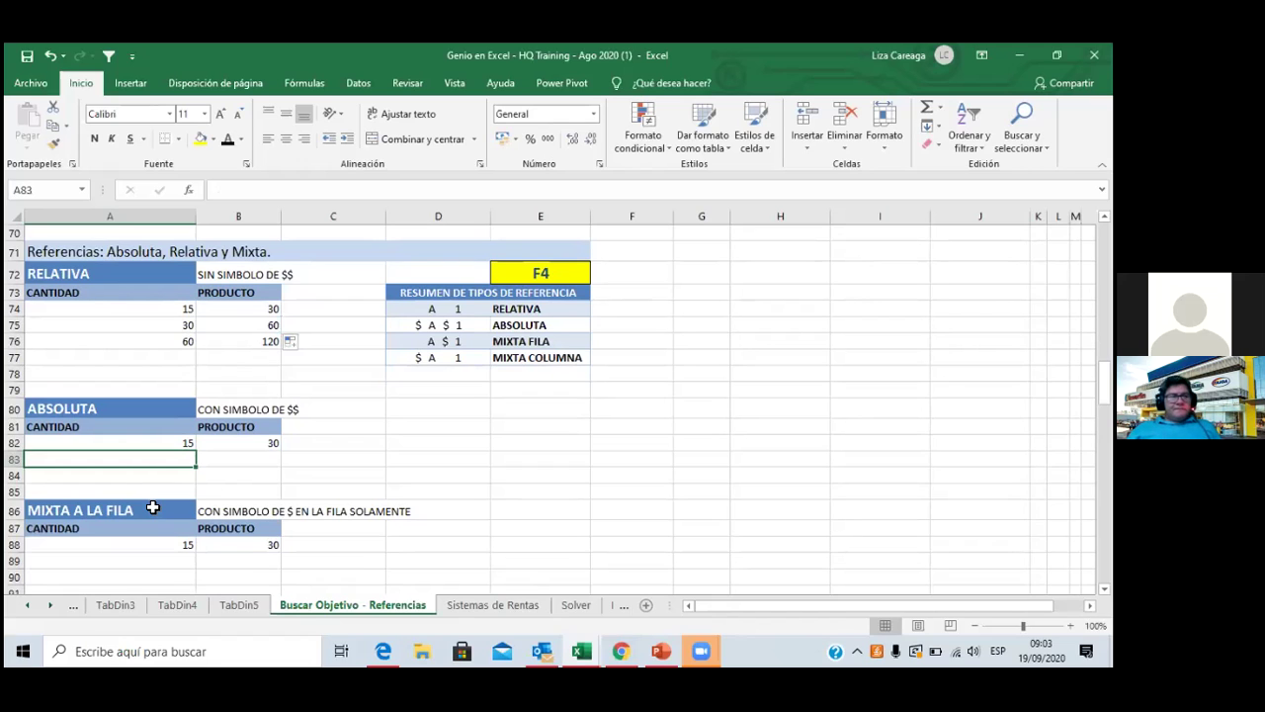
Step: Enter =$A$82*2 in A83, using F4 to make the A82 reference absolute
{"action": "type", "text": "="}
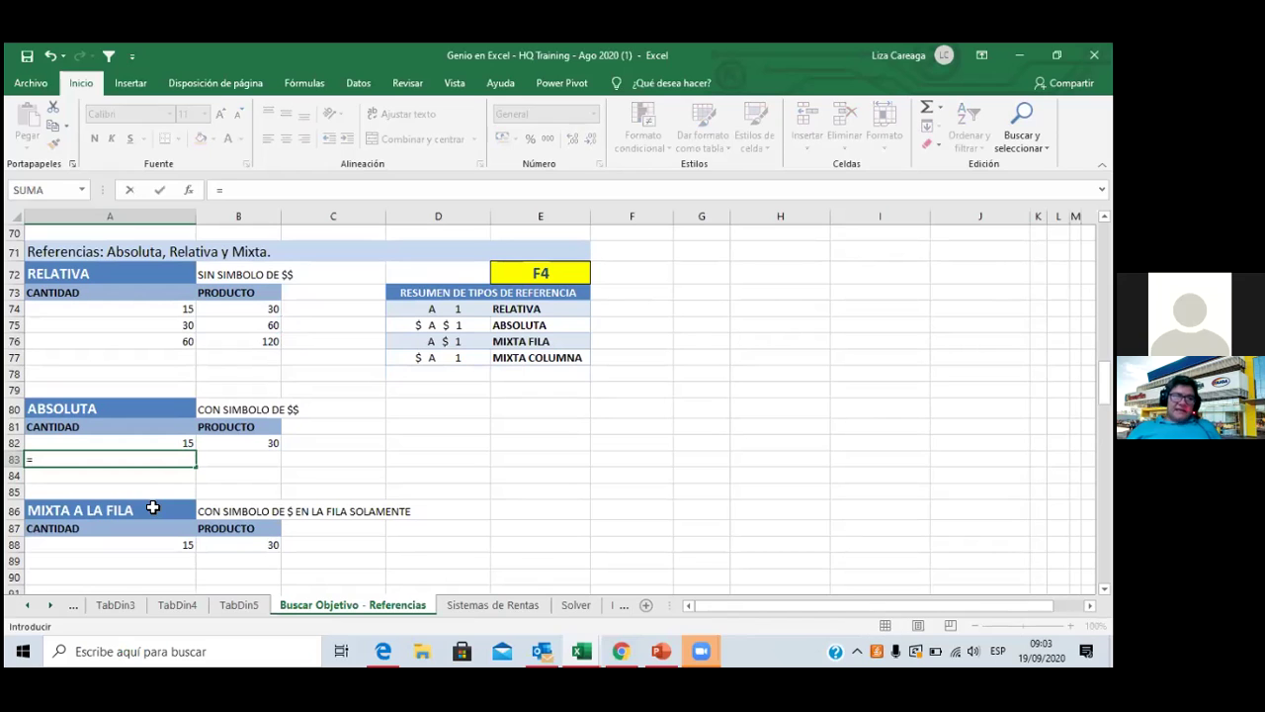
{"action": "left_click", "coordinate": [168, 439]}
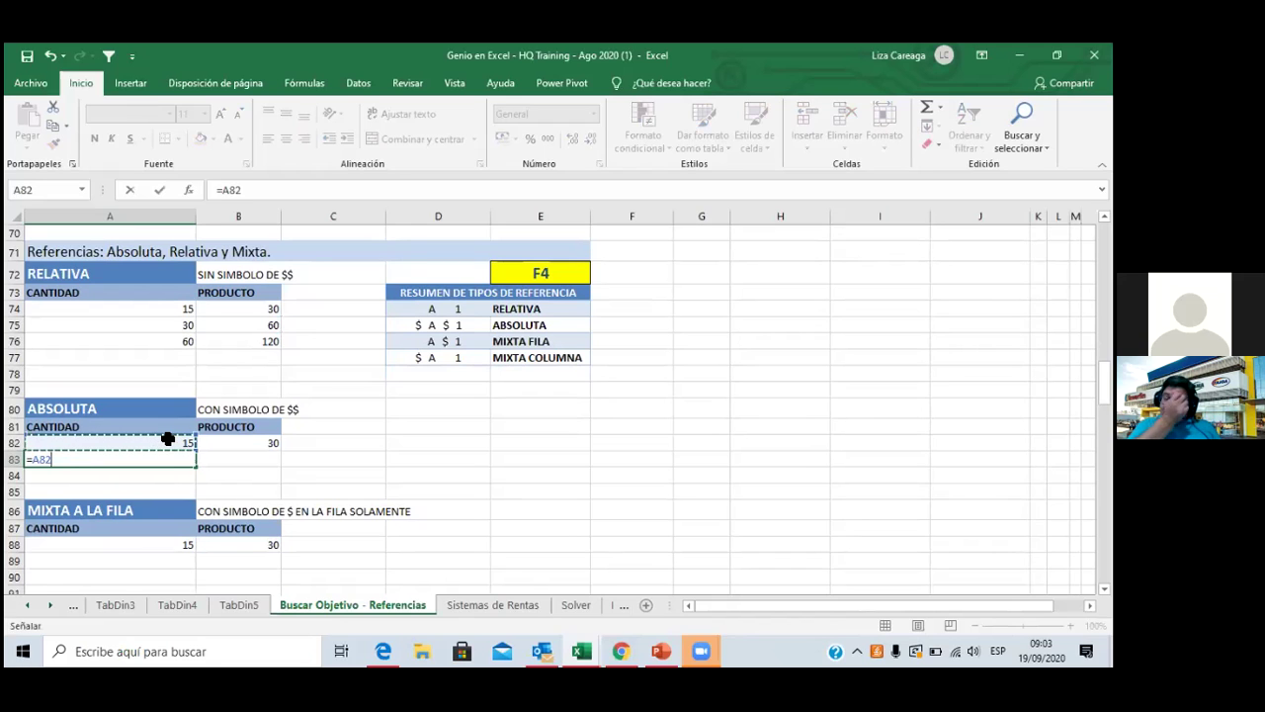
{"action": "key", "text": "F2"}
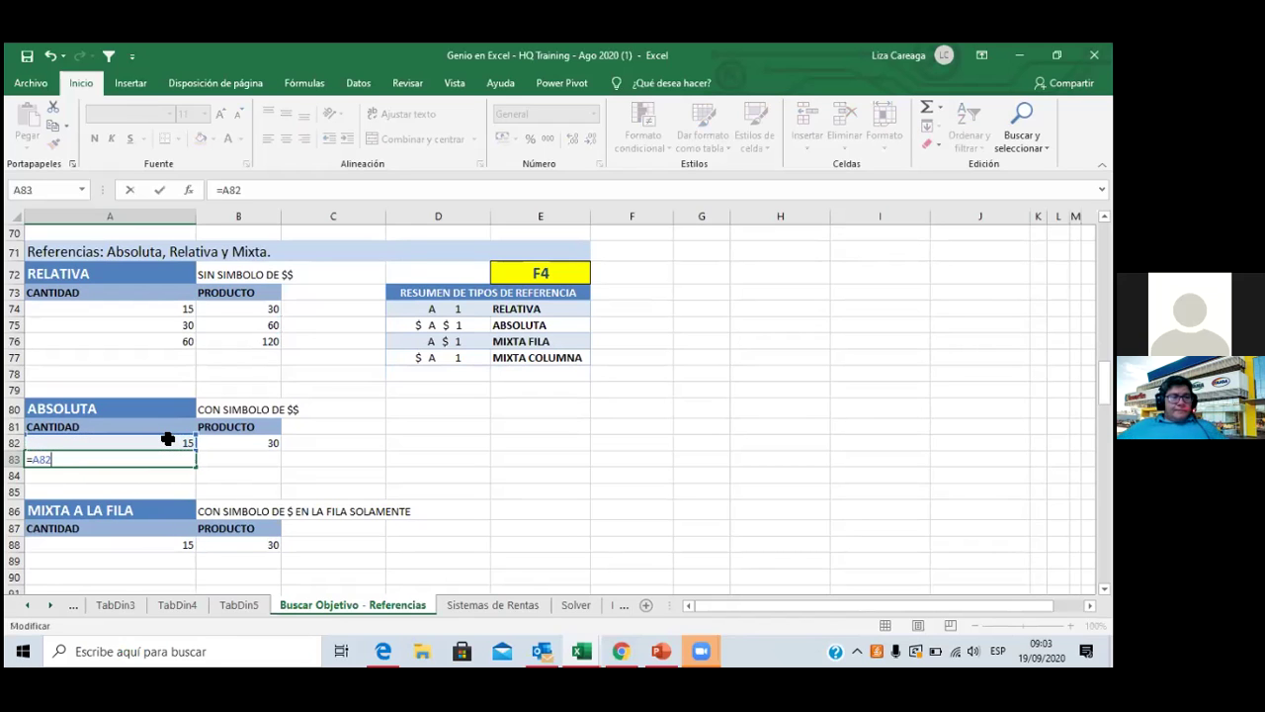
{"action": "key", "text": "F4"}
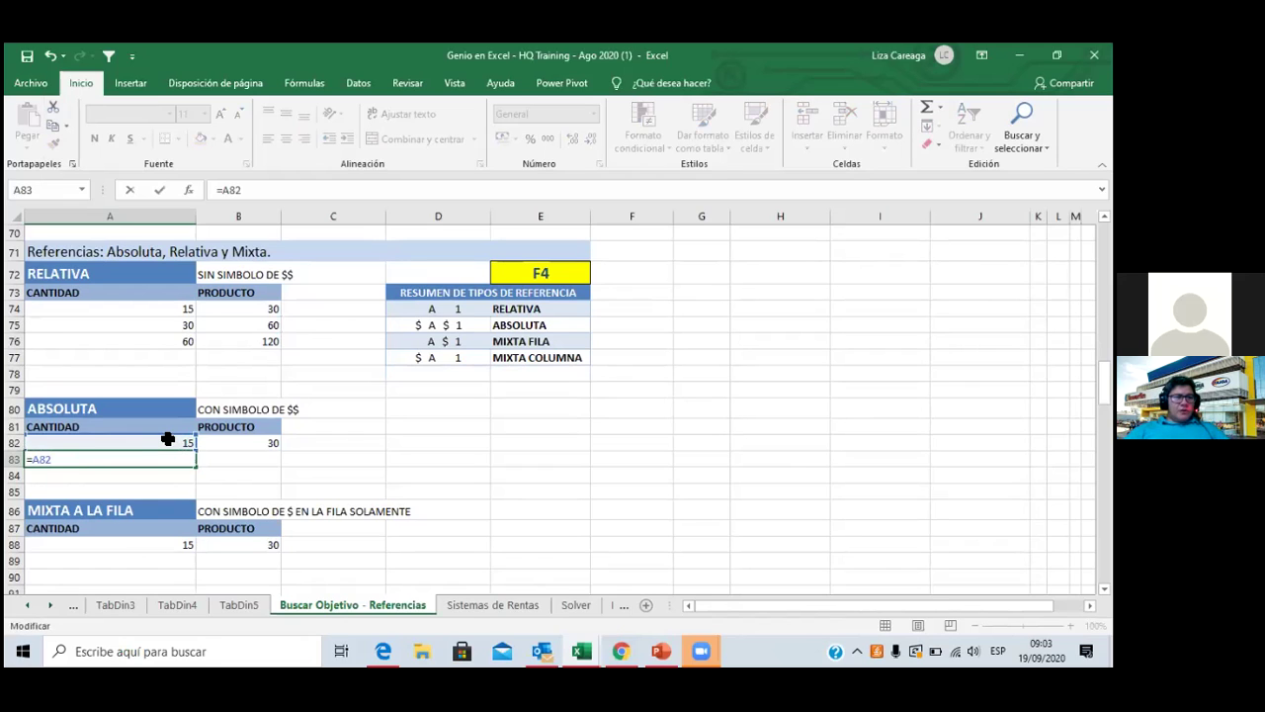
{"action": "key", "text": "F4"}
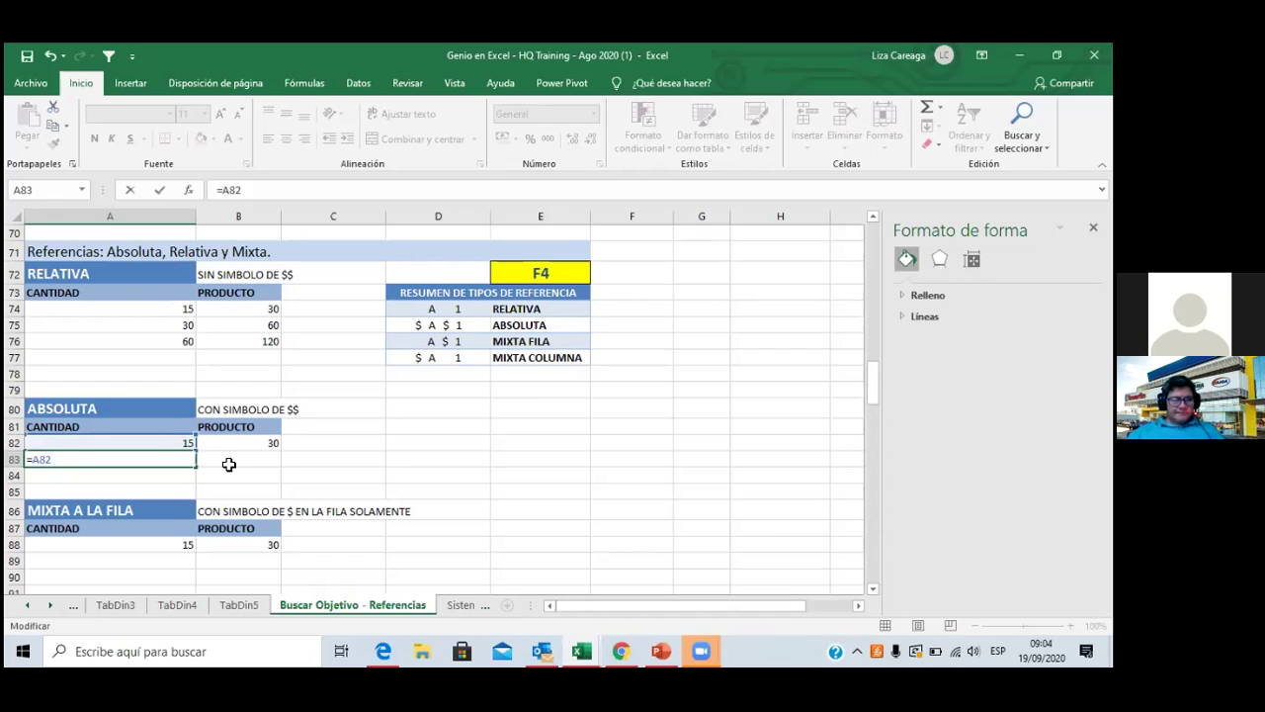
{"action": "key", "text": "F4"}
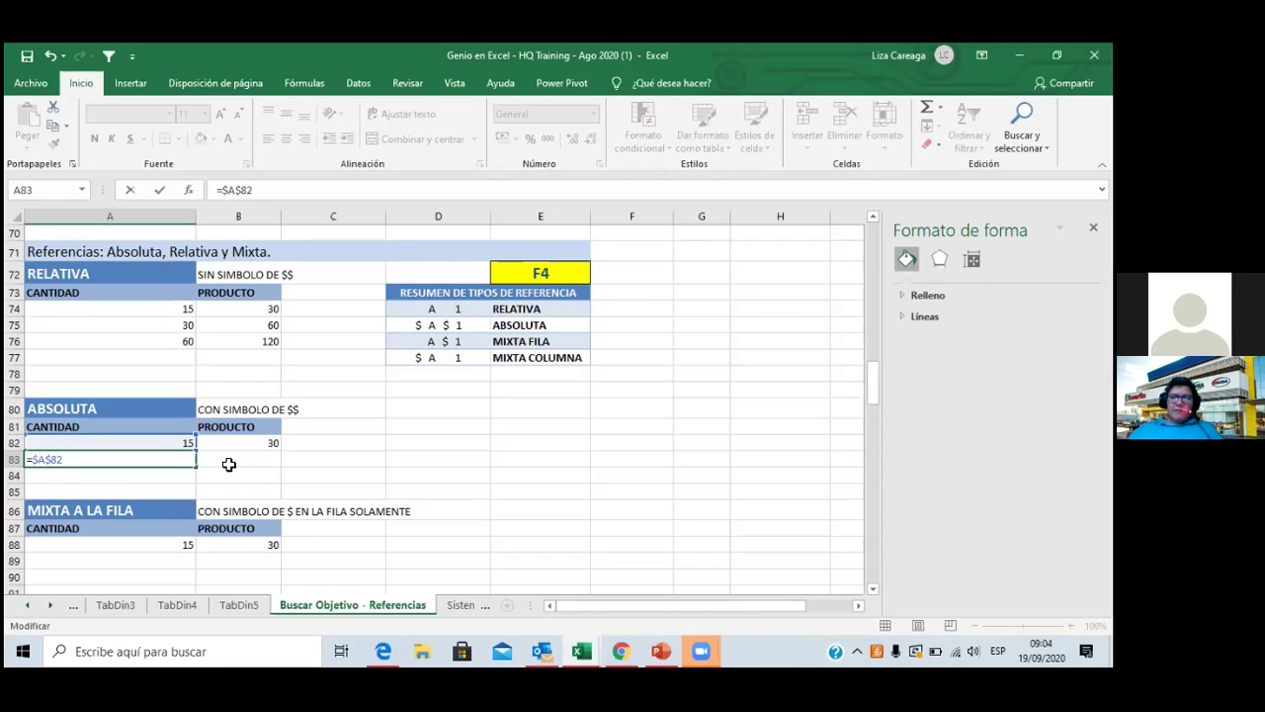
{"action": "type", "text": "*2"}
{"action": "key", "text": "Return"}
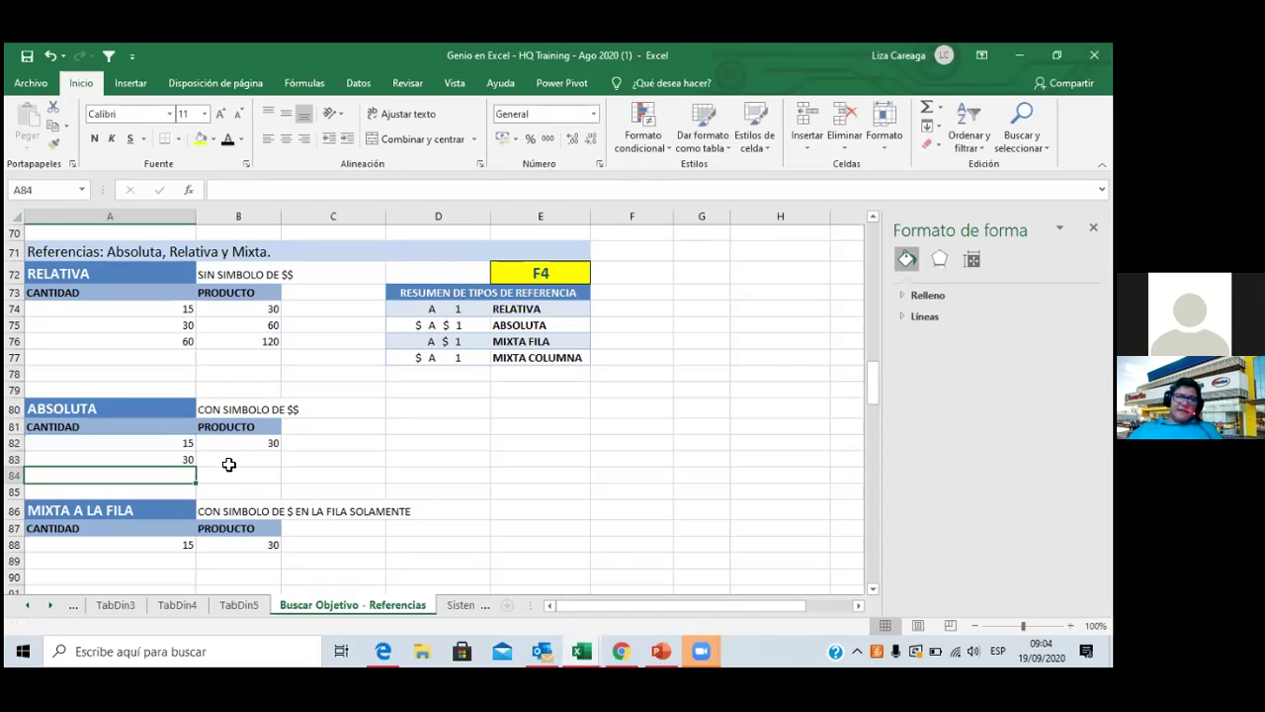
Step: Copy the absolute formula from A83 down into A84 and across into B84
{"action": "key", "text": "Up"}
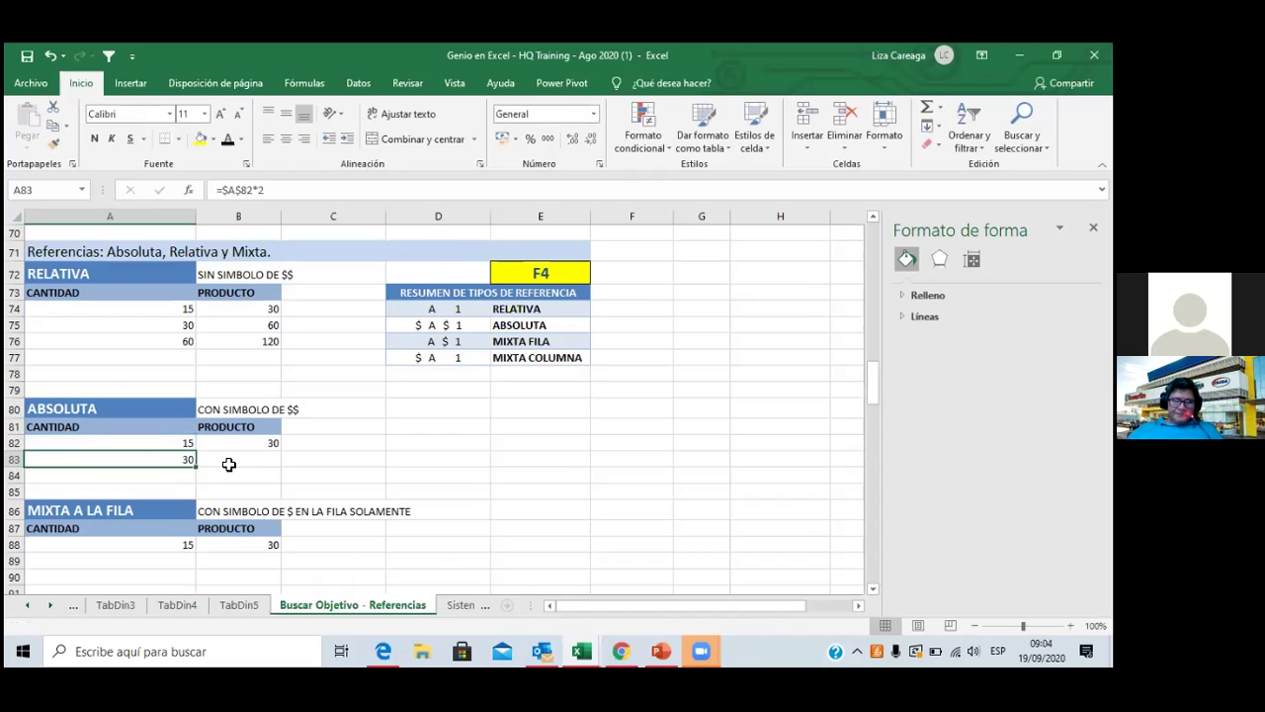
{"action": "left_click_drag", "start_coordinate": [197, 467], "coordinate": [197, 486]}
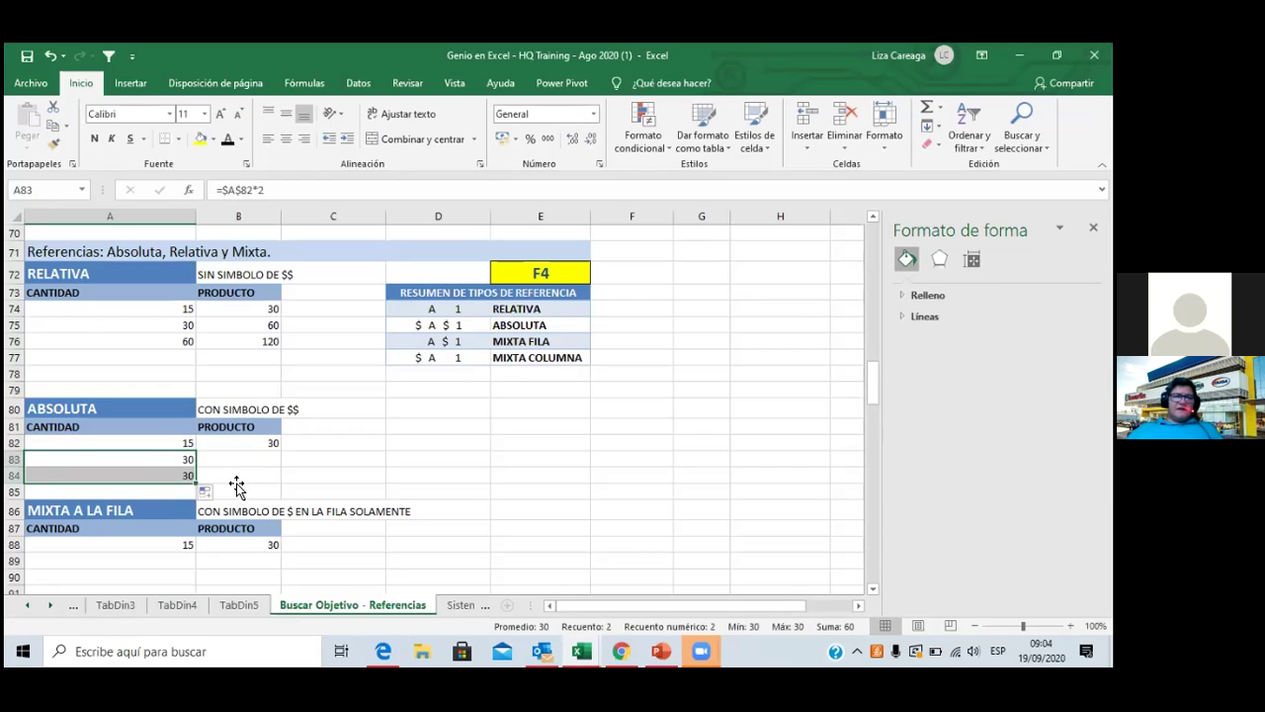
{"action": "left_click", "coordinate": [237, 480]}
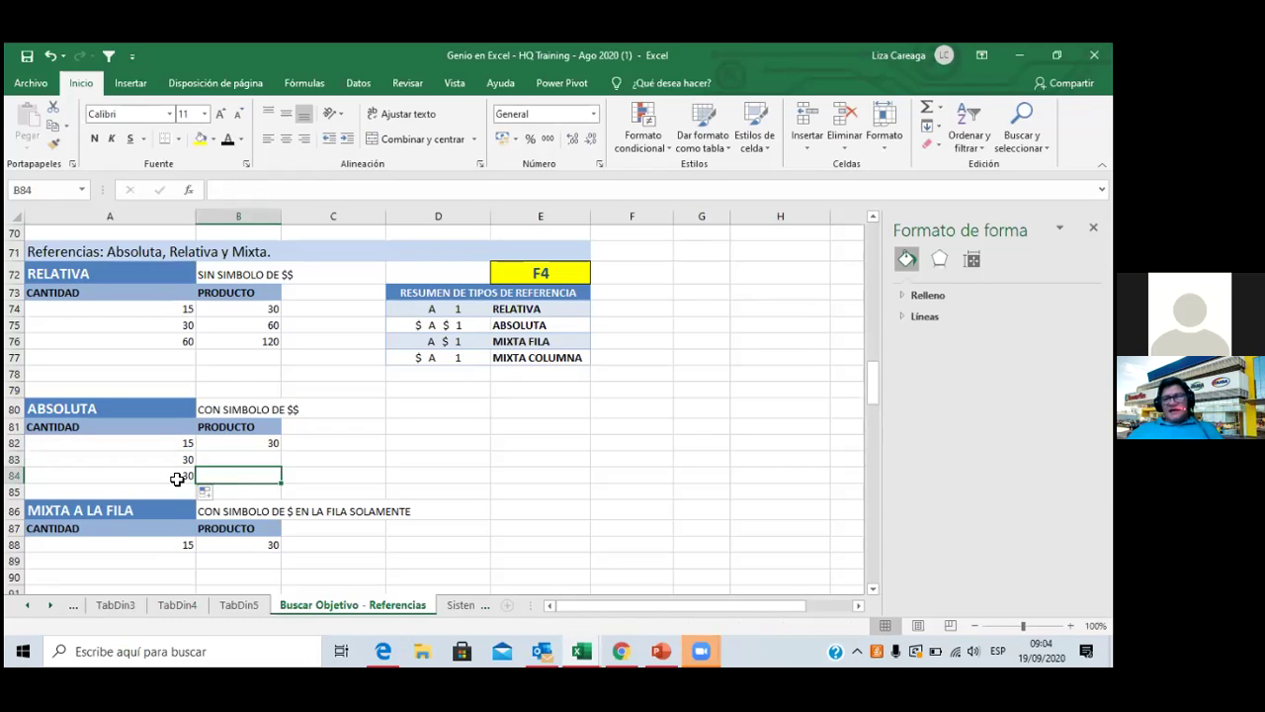
{"action": "left_click", "coordinate": [177, 479]}
{"action": "left_click_drag", "start_coordinate": [196, 484], "coordinate": [263, 484]}
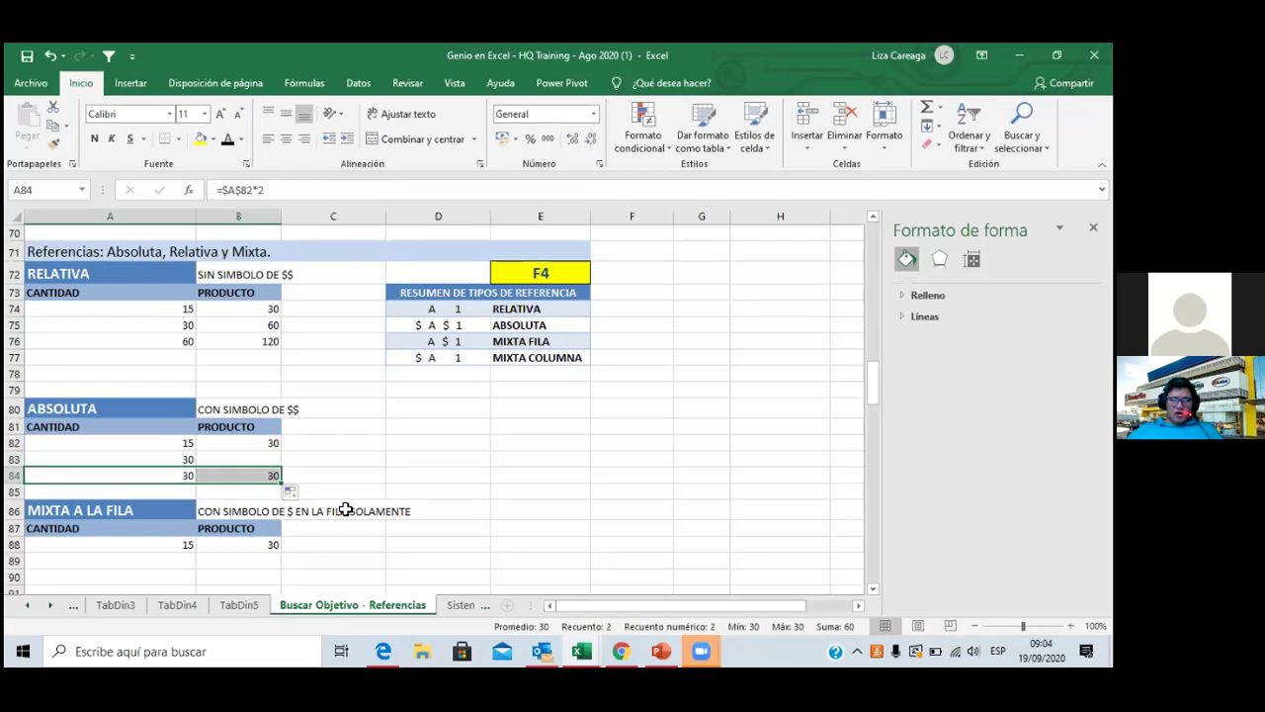
Step: Copy B84's formula up into B83 and left into A83, each still showing 30
{"action": "left_click", "coordinate": [316, 478]}
{"action": "left_click", "coordinate": [275, 478]}
{"action": "left_click_drag", "start_coordinate": [276, 475], "coordinate": [276, 457]}
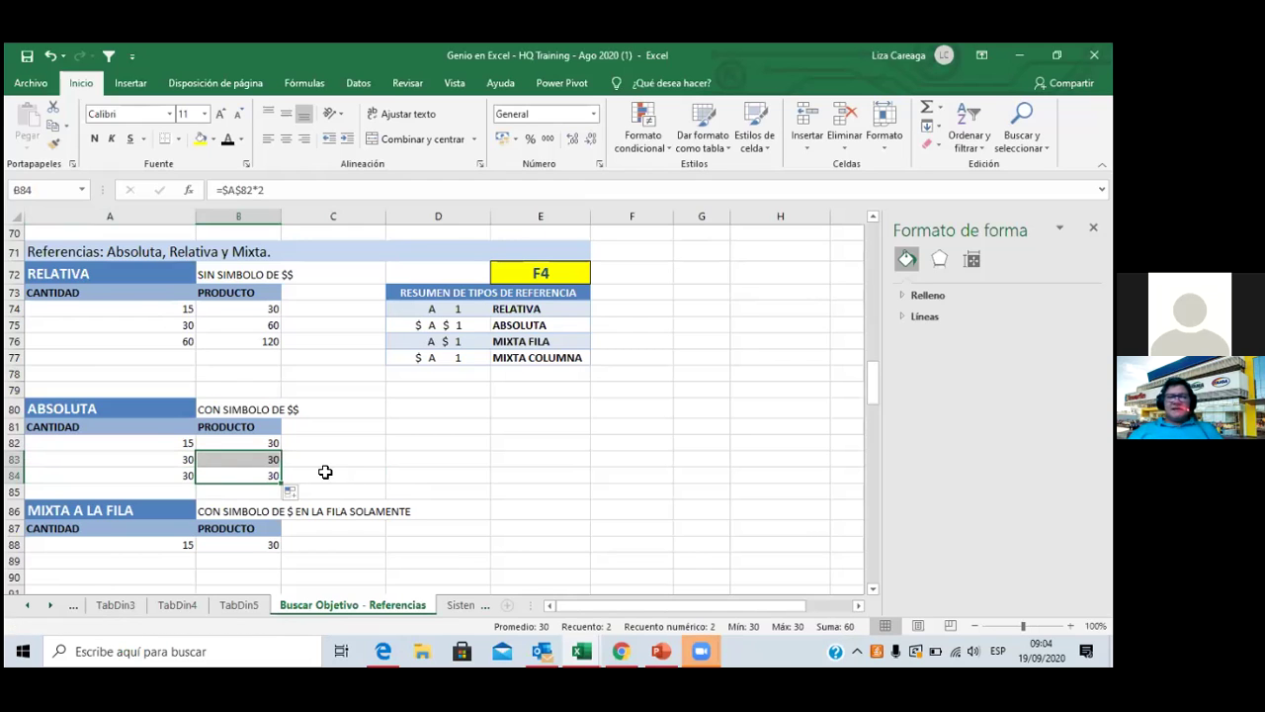
{"action": "left_click", "coordinate": [319, 473]}
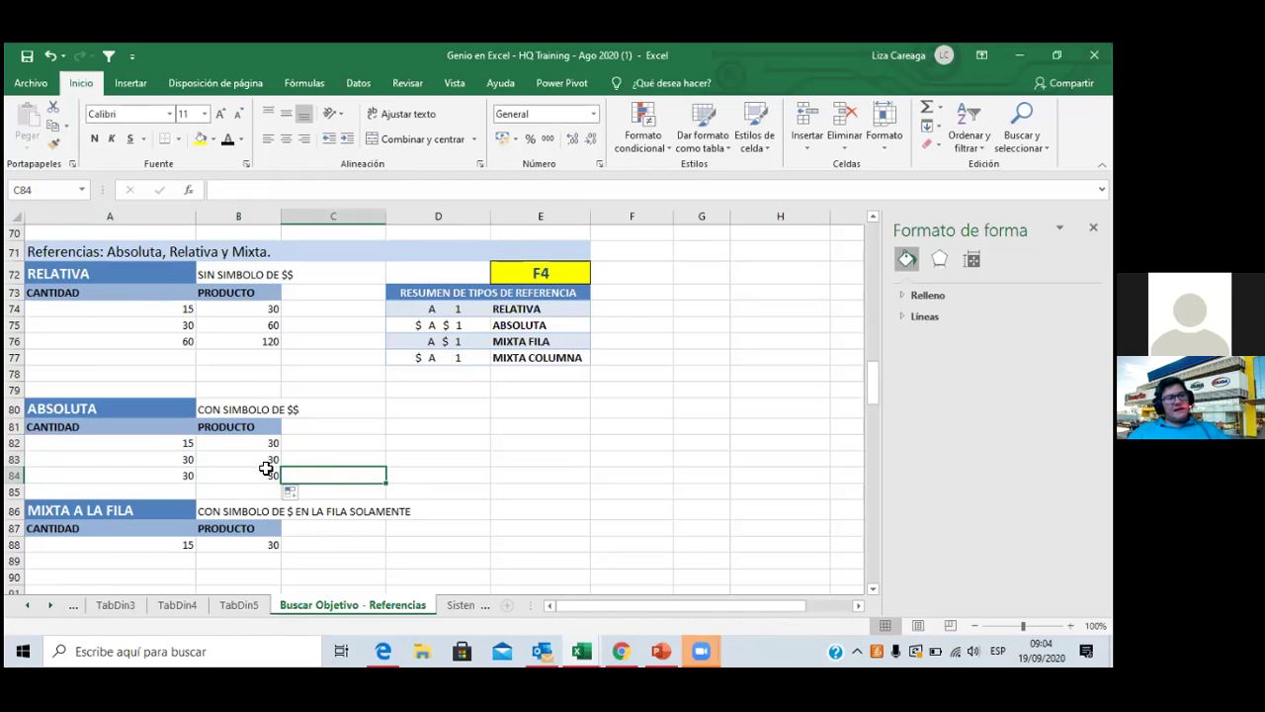
{"action": "left_click", "coordinate": [270, 461]}
{"action": "left_click_drag", "start_coordinate": [281, 469], "coordinate": [91, 463]}
{"action": "left_click", "coordinate": [362, 445]}
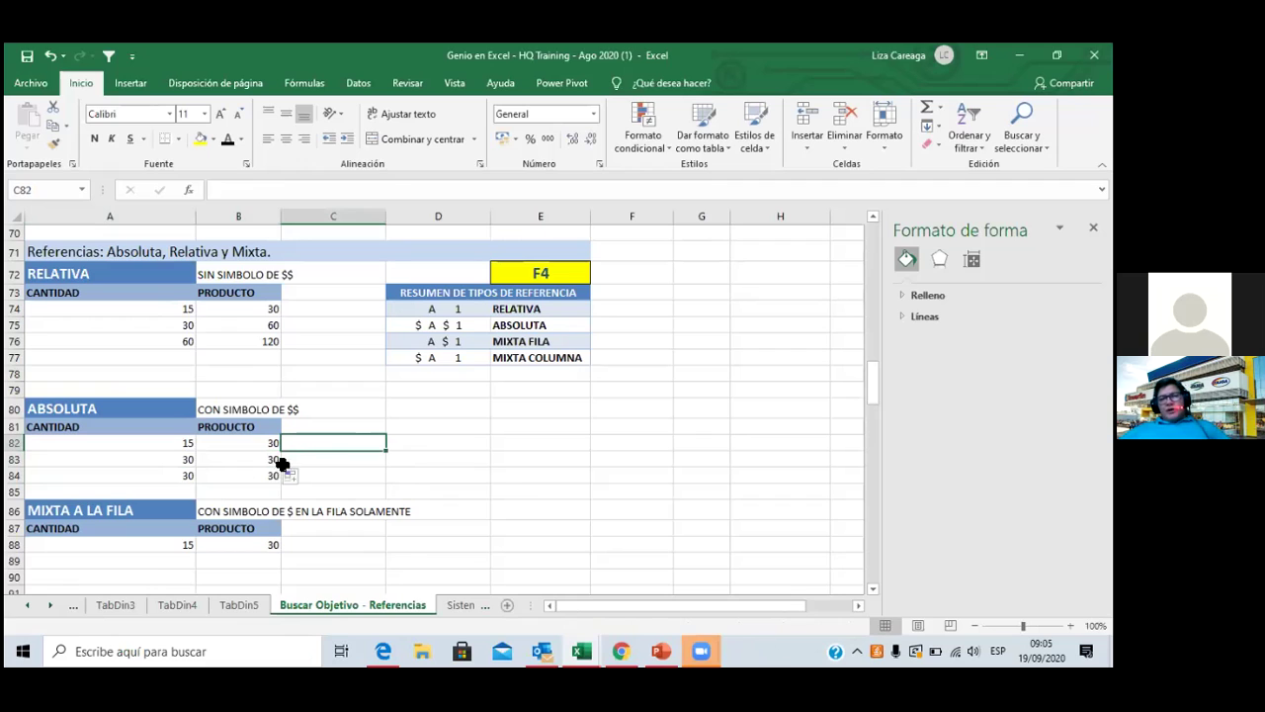
{"action": "left_click", "coordinate": [177, 441]}
{"action": "left_click", "coordinate": [186, 461]}
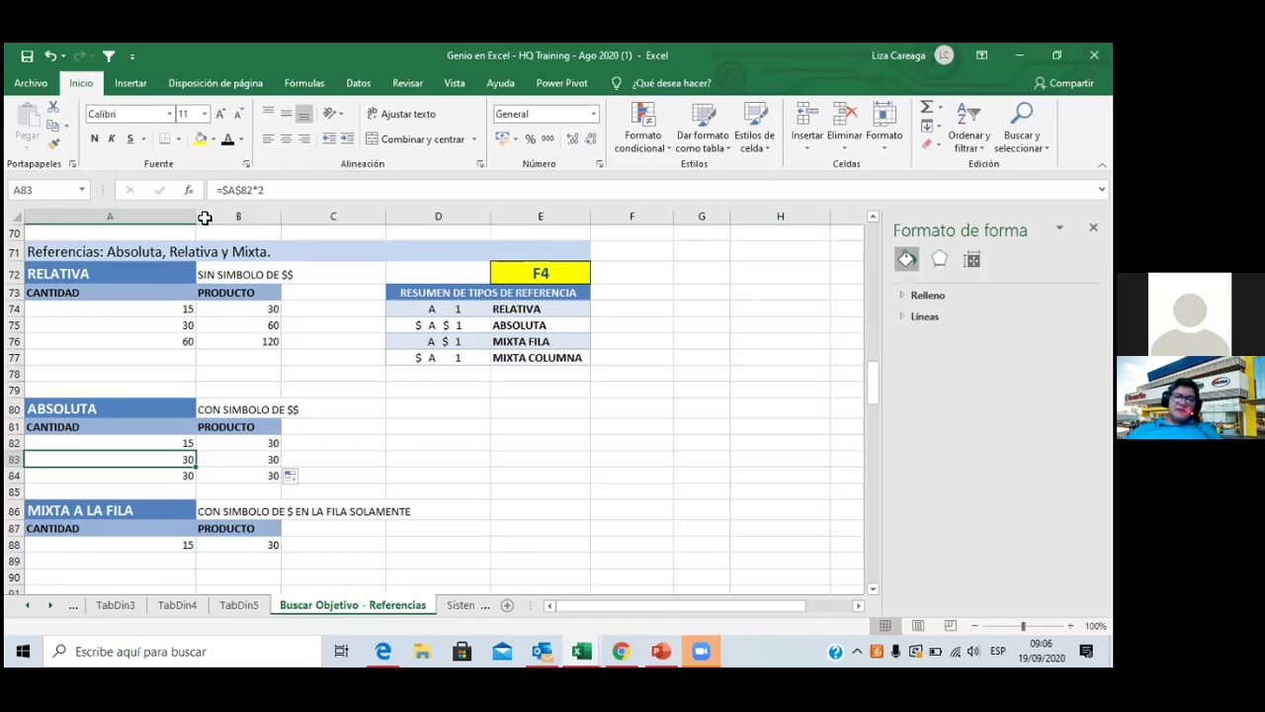
{"action": "scroll", "coordinate": [204, 215], "scroll_direction": "down", "scroll_amount": 2}
{"action": "left_click", "coordinate": [178, 453]}
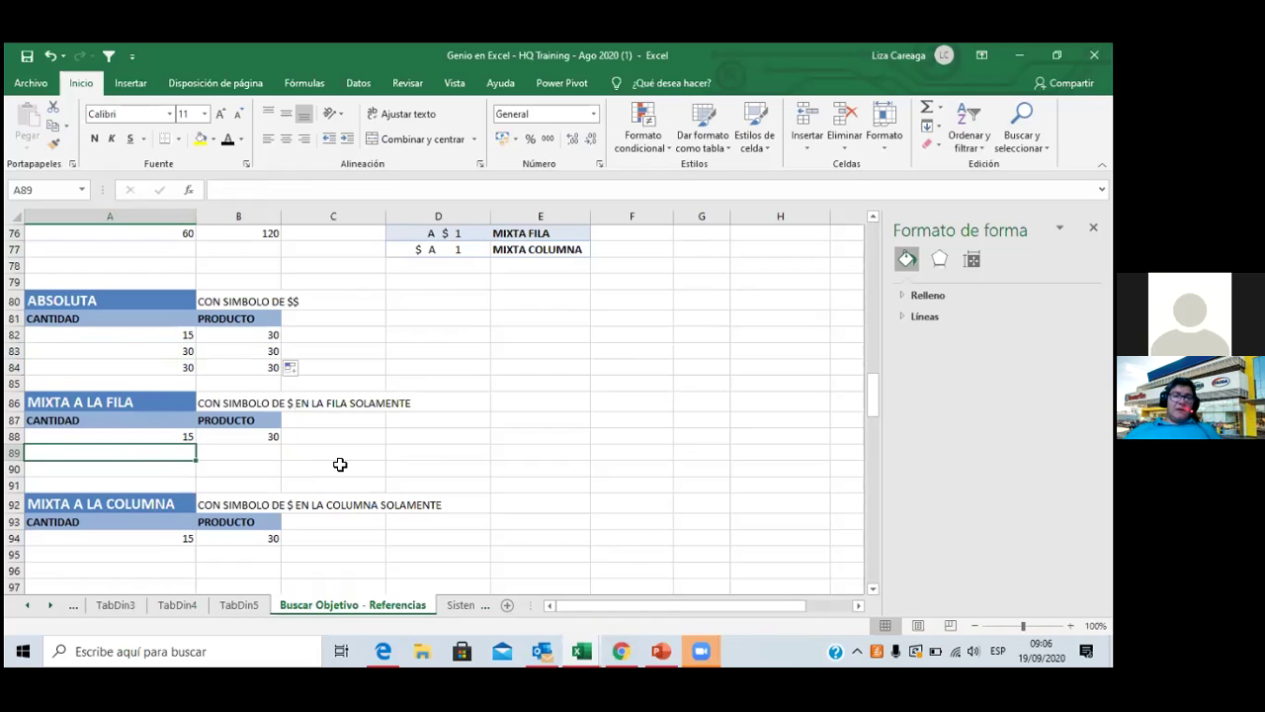
{"action": "type", "text": "="}
{"action": "key", "text": "Up"}
{"action": "type", "text": "*"}
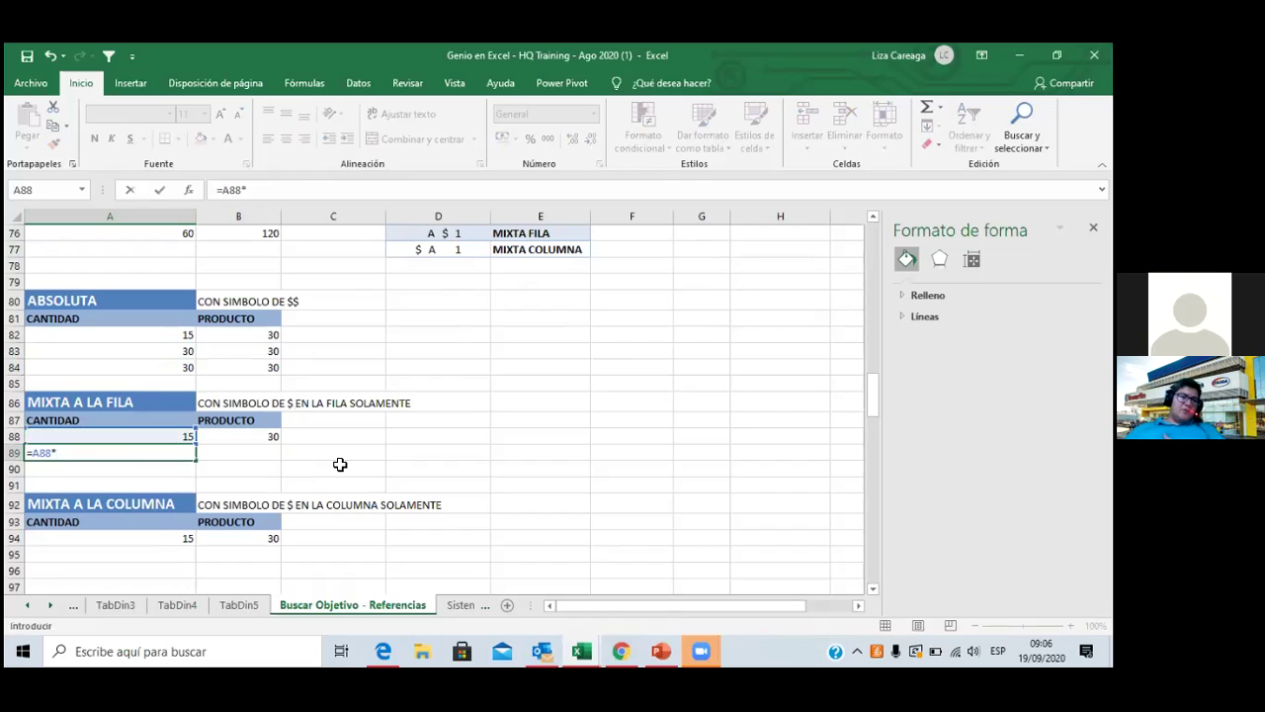
{"action": "type", "text": "2"}
{"action": "key", "text": "Return"}
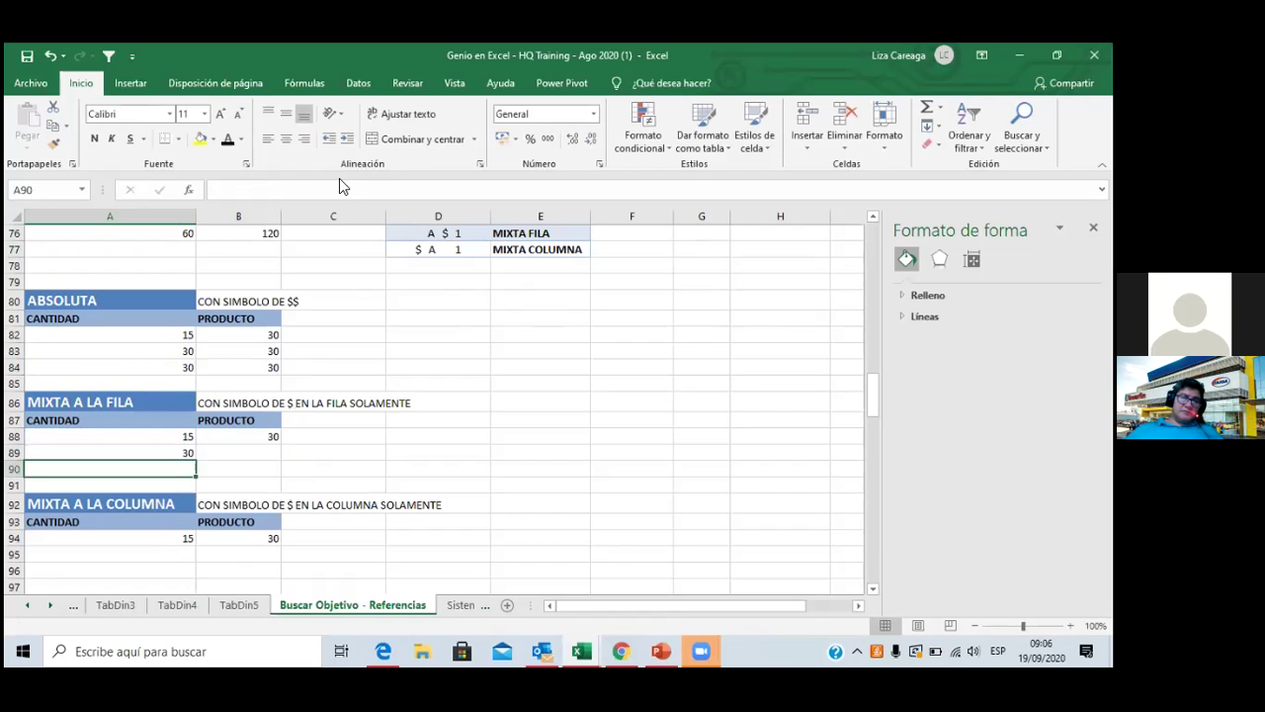
{"action": "left_click", "coordinate": [183, 452]}
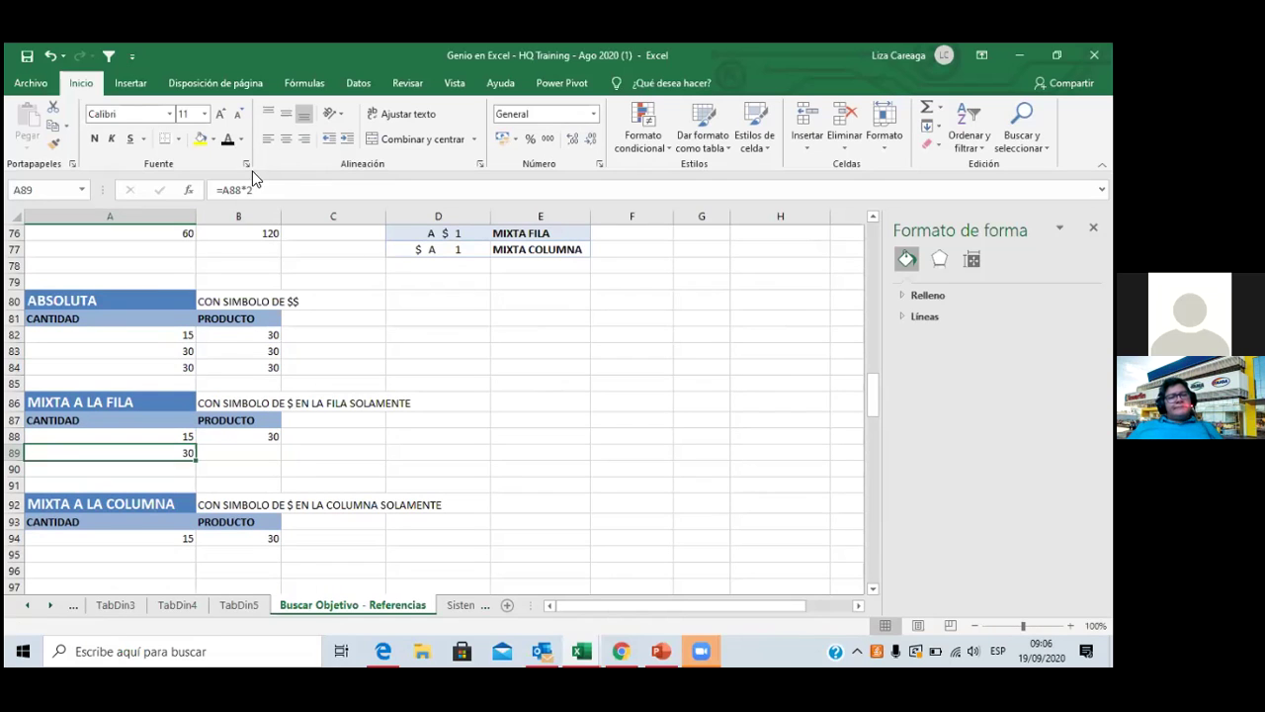
{"action": "double_click", "coordinate": [165, 454]}
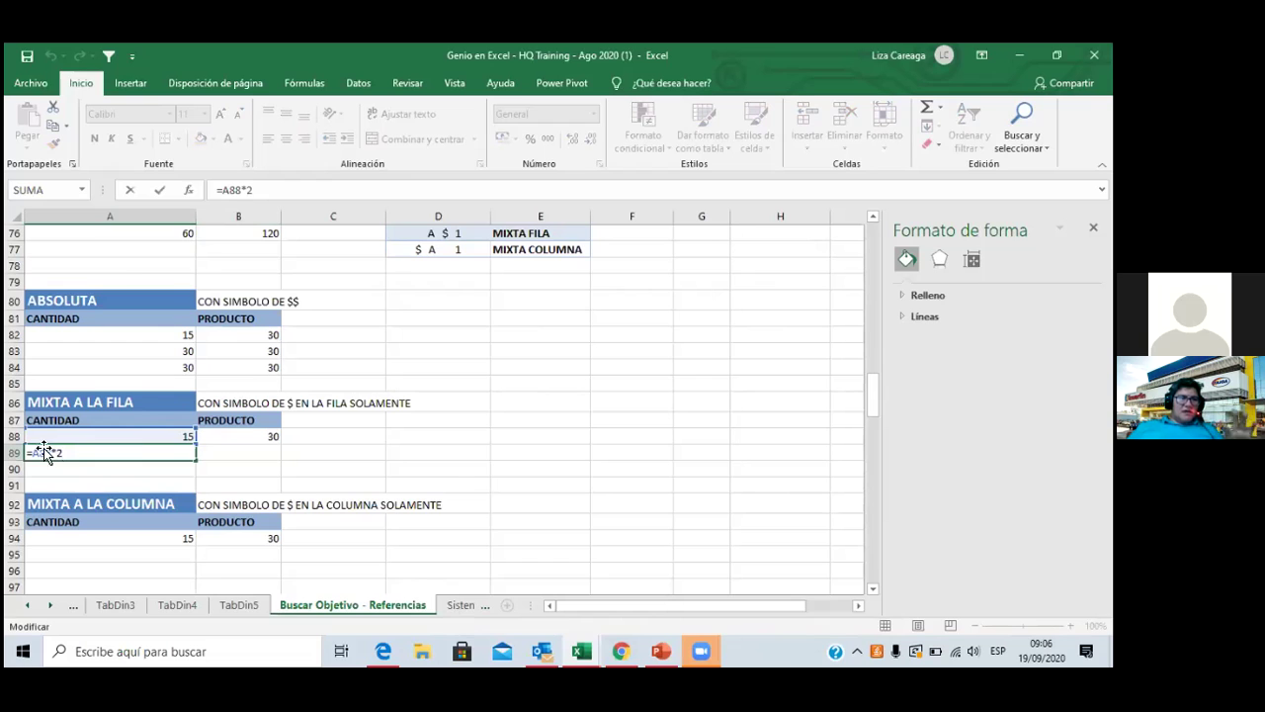
{"action": "left_click", "coordinate": [382, 482]}
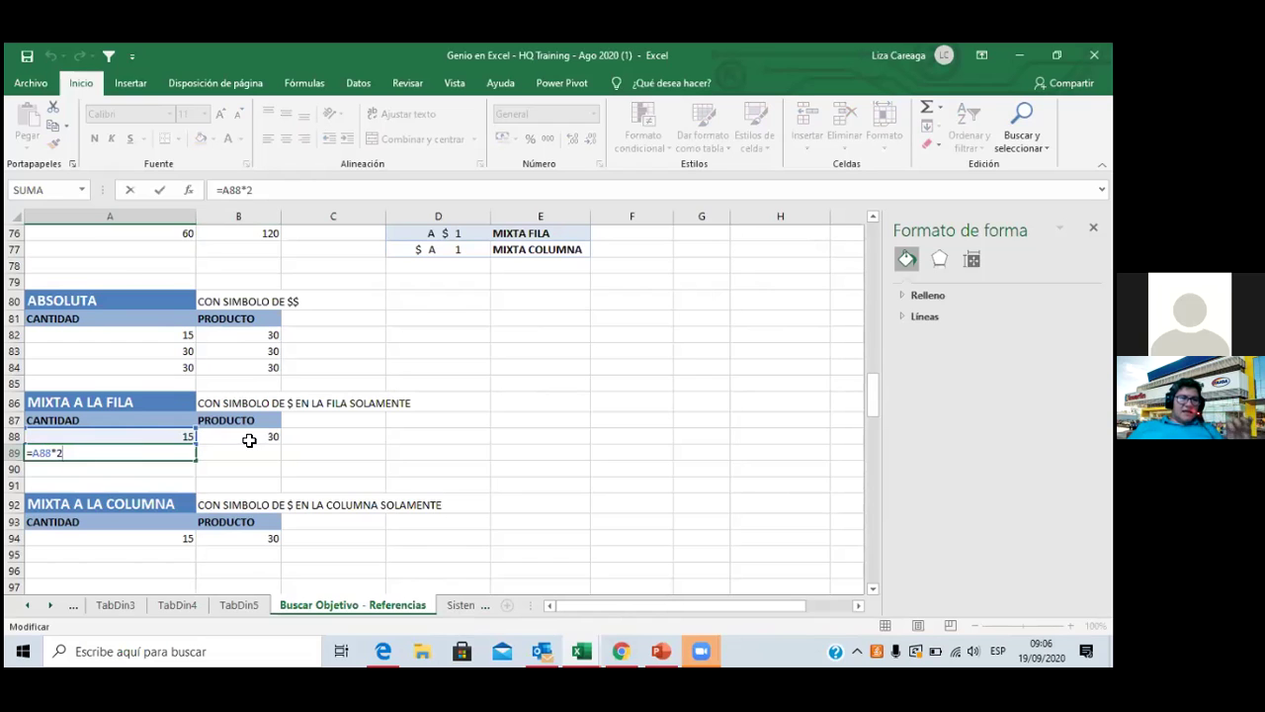
{"action": "left_click", "coordinate": [185, 436]}
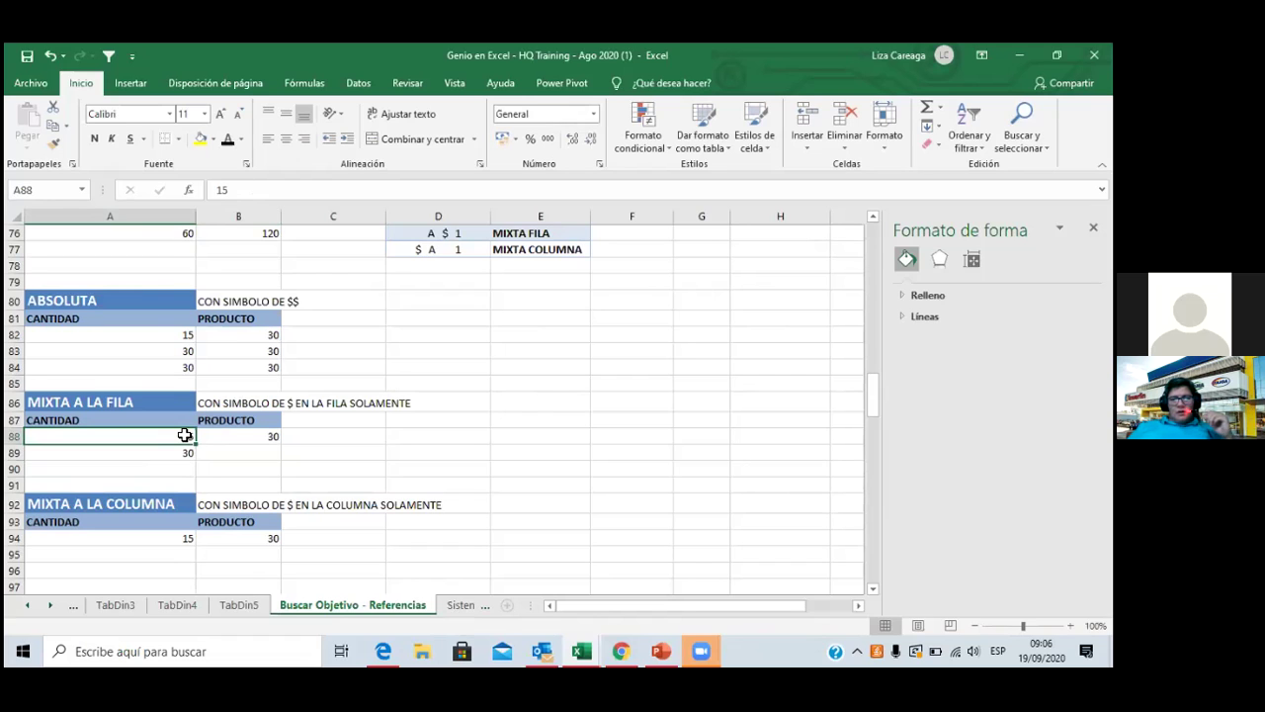
Step: Change A89 to =A$88*2 with F4, then copy it to A90 and B90
{"action": "left_click", "coordinate": [185, 453]}
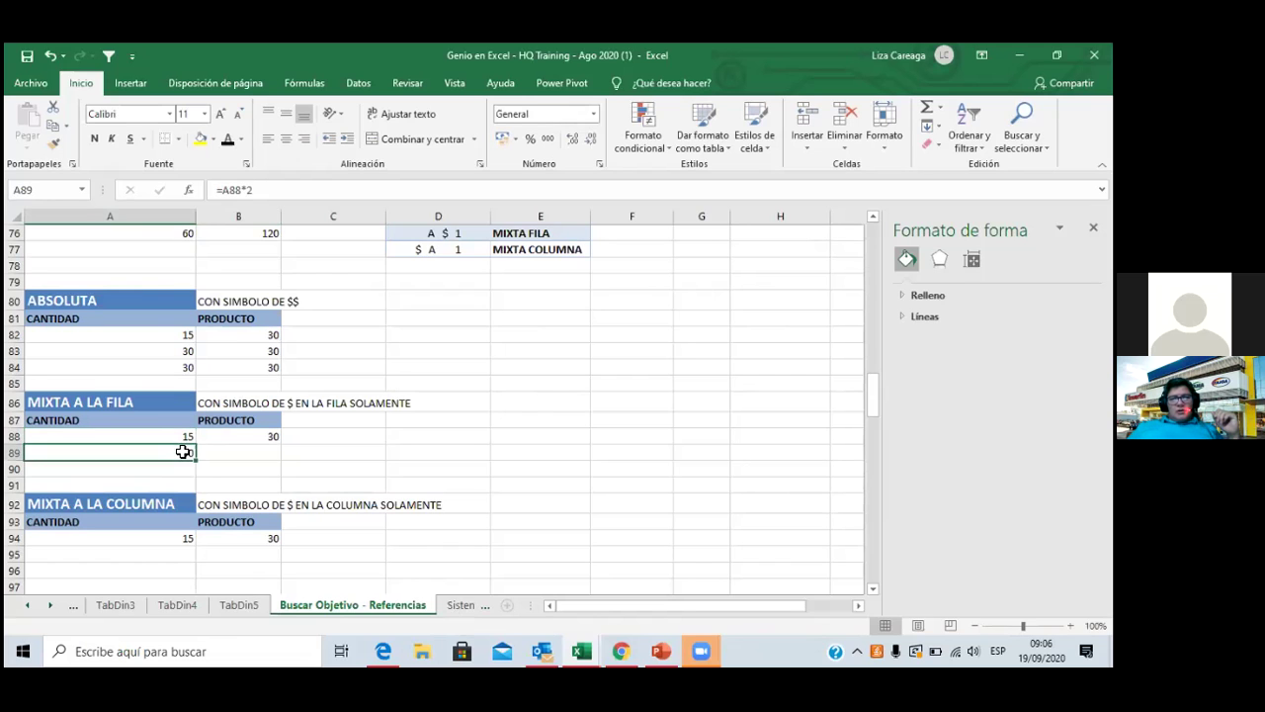
{"action": "double_click", "coordinate": [184, 454]}
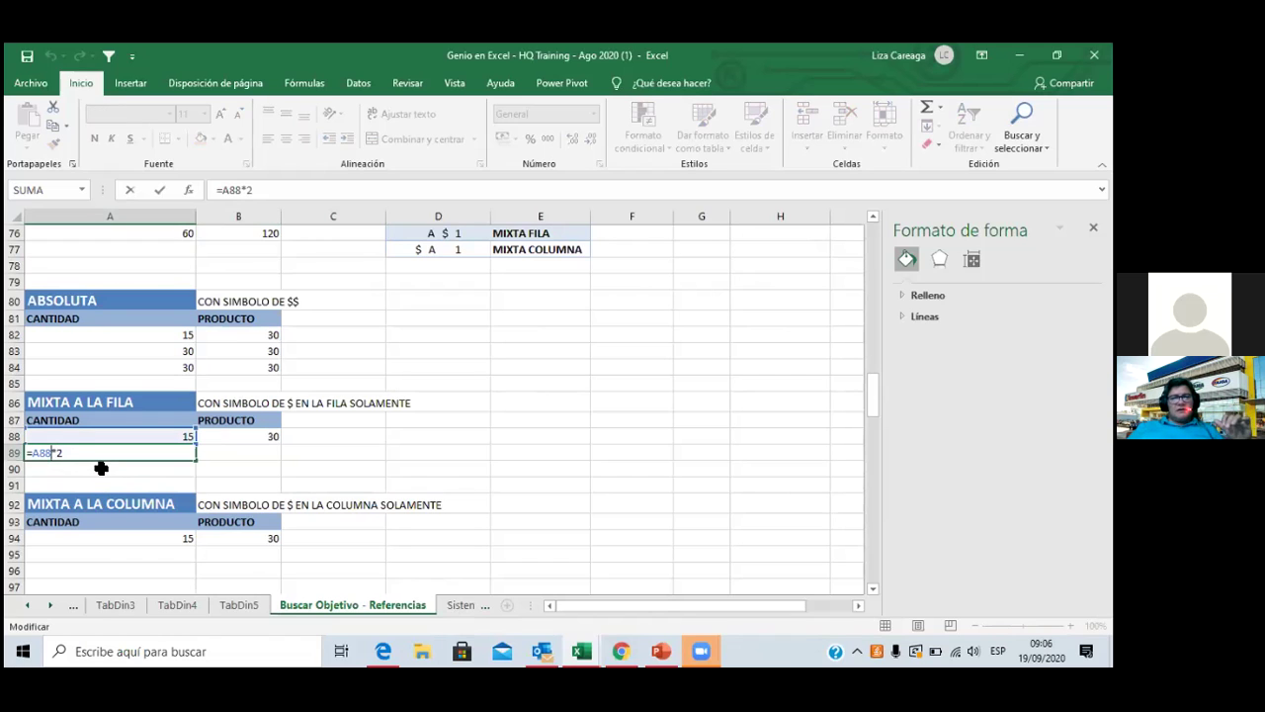
{"action": "key", "text": "F4"}
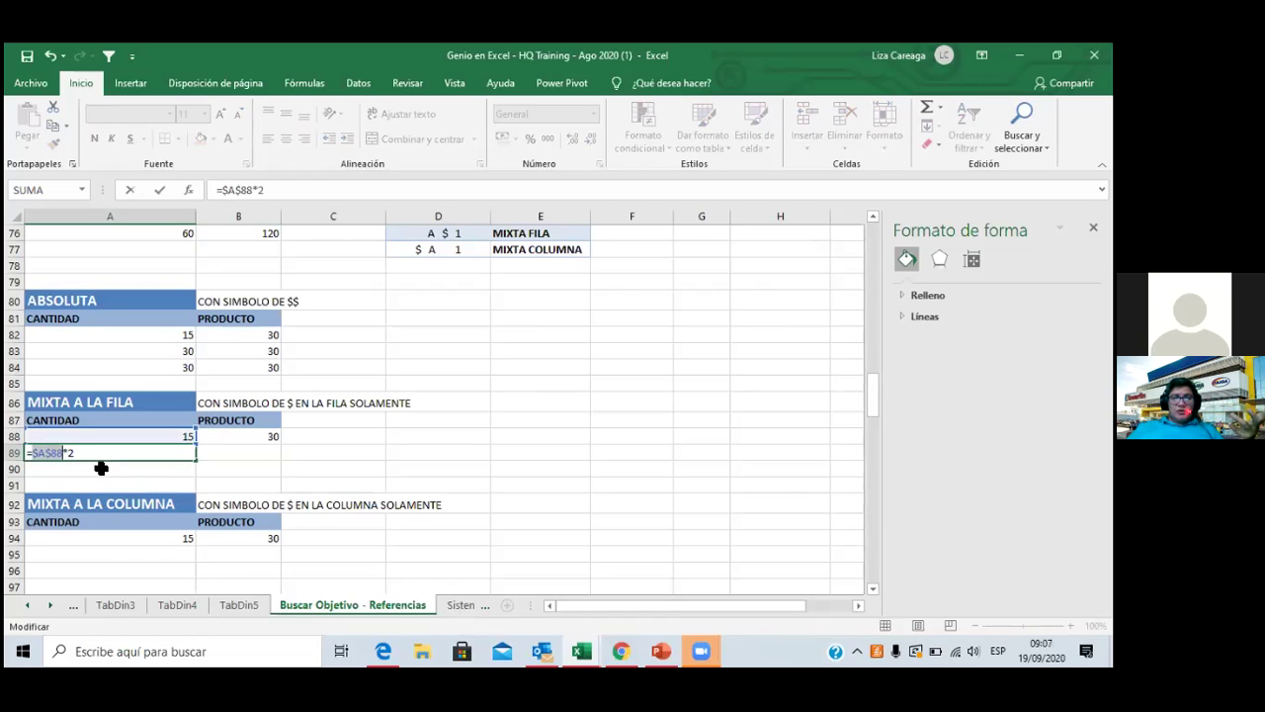
{"action": "key", "text": "F4"}
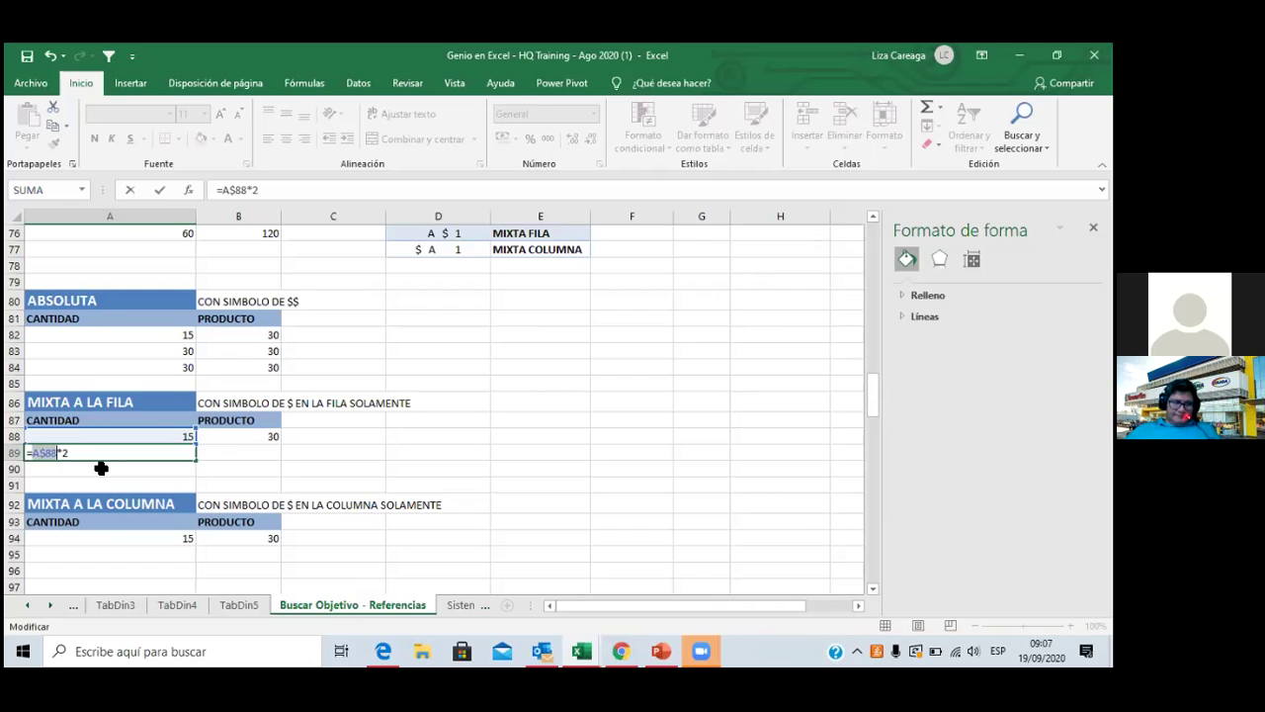
{"action": "key", "text": "Return"}
{"action": "left_click", "coordinate": [175, 453]}
{"action": "mouse_move", "coordinate": [192, 459]}
{"action": "left_mouse_down"}
{"action": "mouse_move", "coordinate": [195, 478]}
{"action": "mouse_move", "coordinate": [283, 479]}
{"action": "mouse_move", "coordinate": [283, 450]}
{"action": "mouse_move", "coordinate": [276, 469]}
{"action": "left_mouse_up"}
{"action": "left_click", "coordinate": [194, 471]}
Step: Fill B90's row-locked formula up into B89 so PRODUCTO reads 30, 60, 60
{"action": "left_click", "coordinate": [285, 479]}
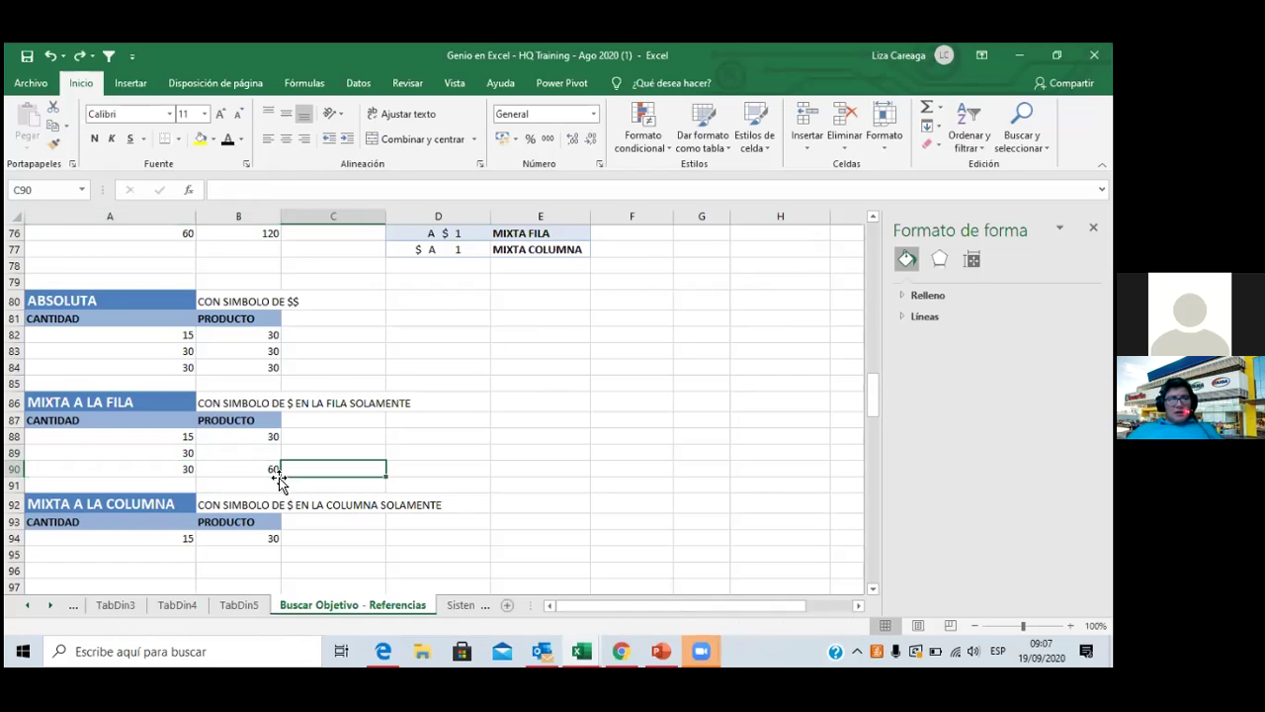
{"action": "left_click", "coordinate": [274, 469]}
{"action": "left_click_drag", "start_coordinate": [282, 468], "coordinate": [283, 451]}
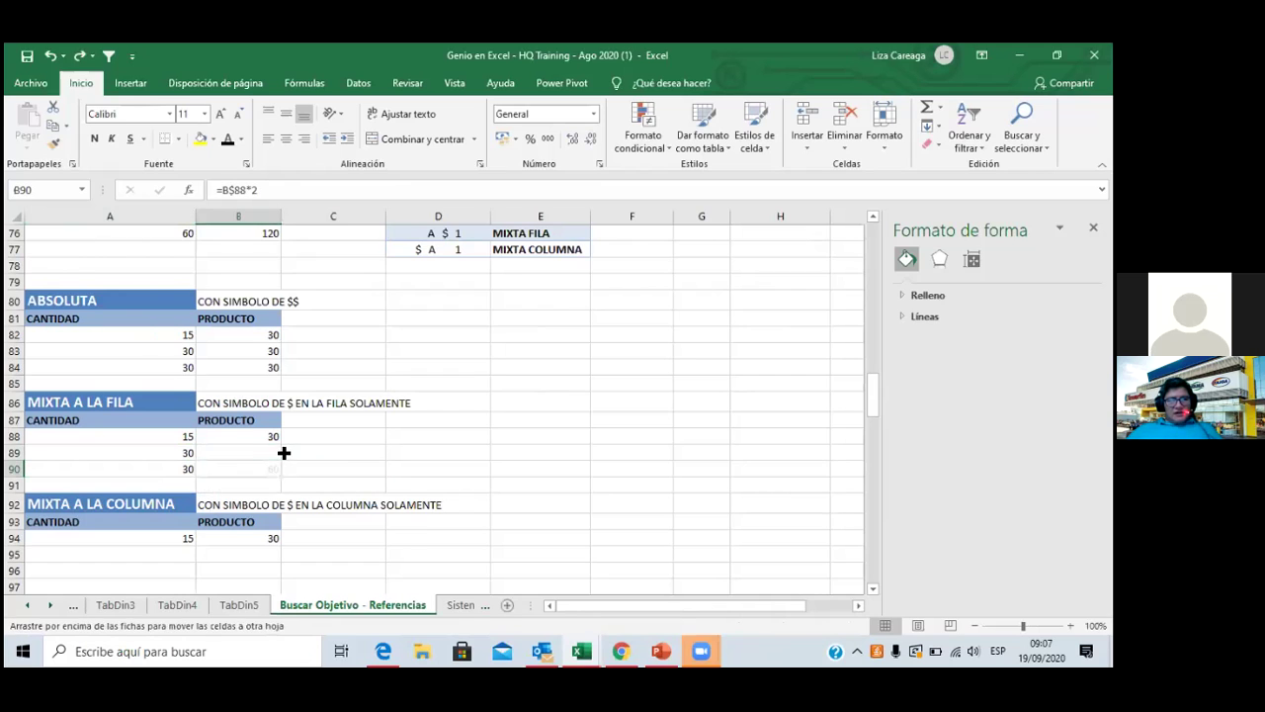
{"action": "left_click", "coordinate": [362, 475]}
{"action": "left_click", "coordinate": [274, 468]}
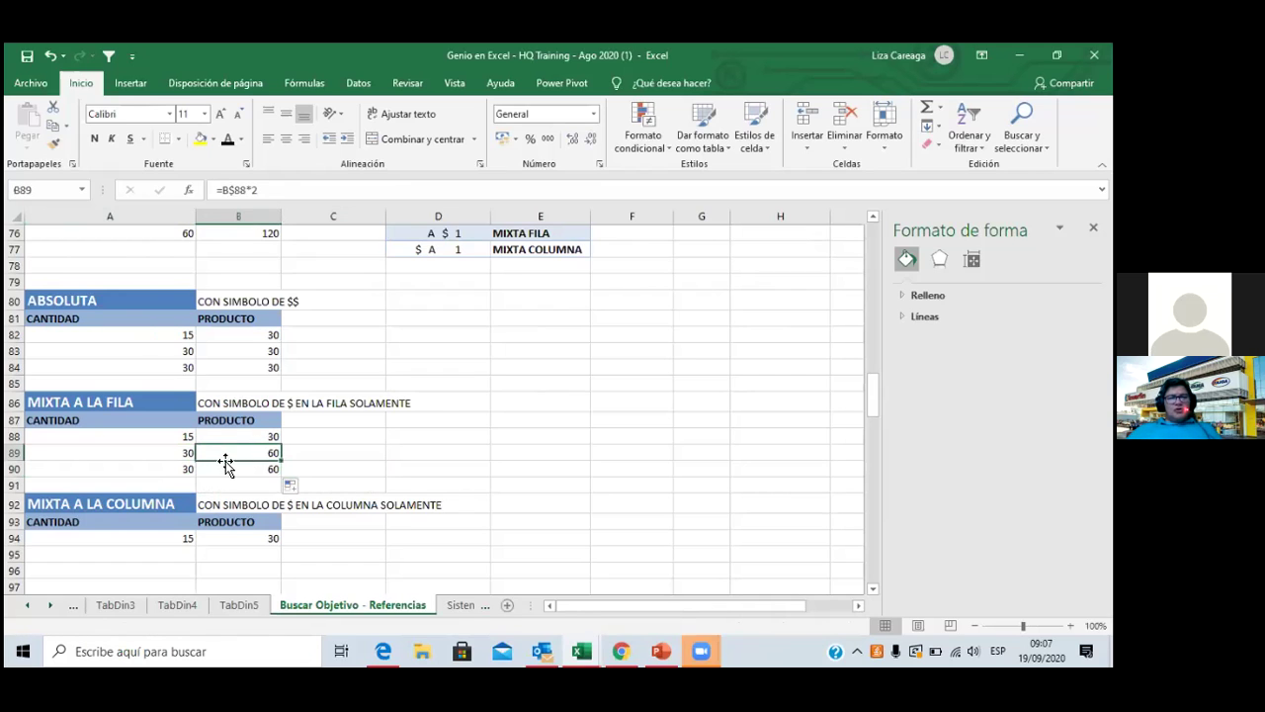
{"action": "left_click_drag", "start_coordinate": [281, 468], "coordinate": [281, 453]}
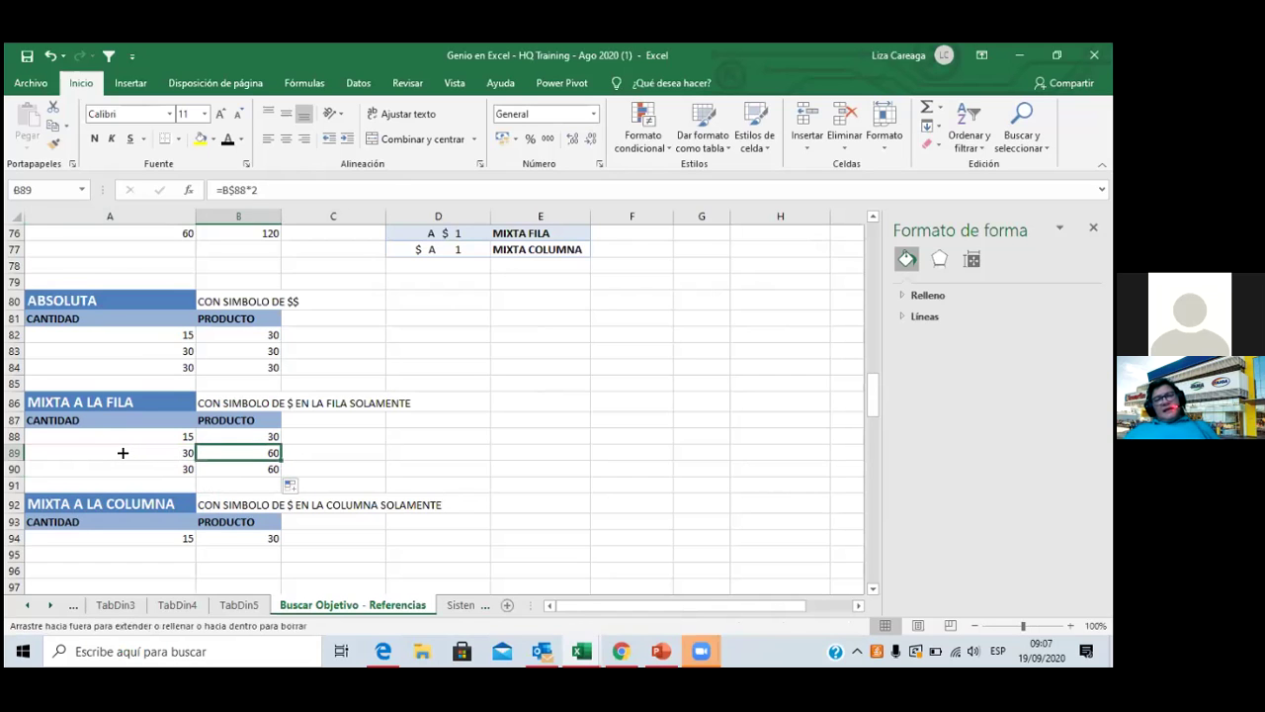
Step: Check the formulas in A89, B89 (=B$88*2) and B90 against A88's fixed value 15
{"action": "left_click", "coordinate": [79, 449], "text": "shift"}
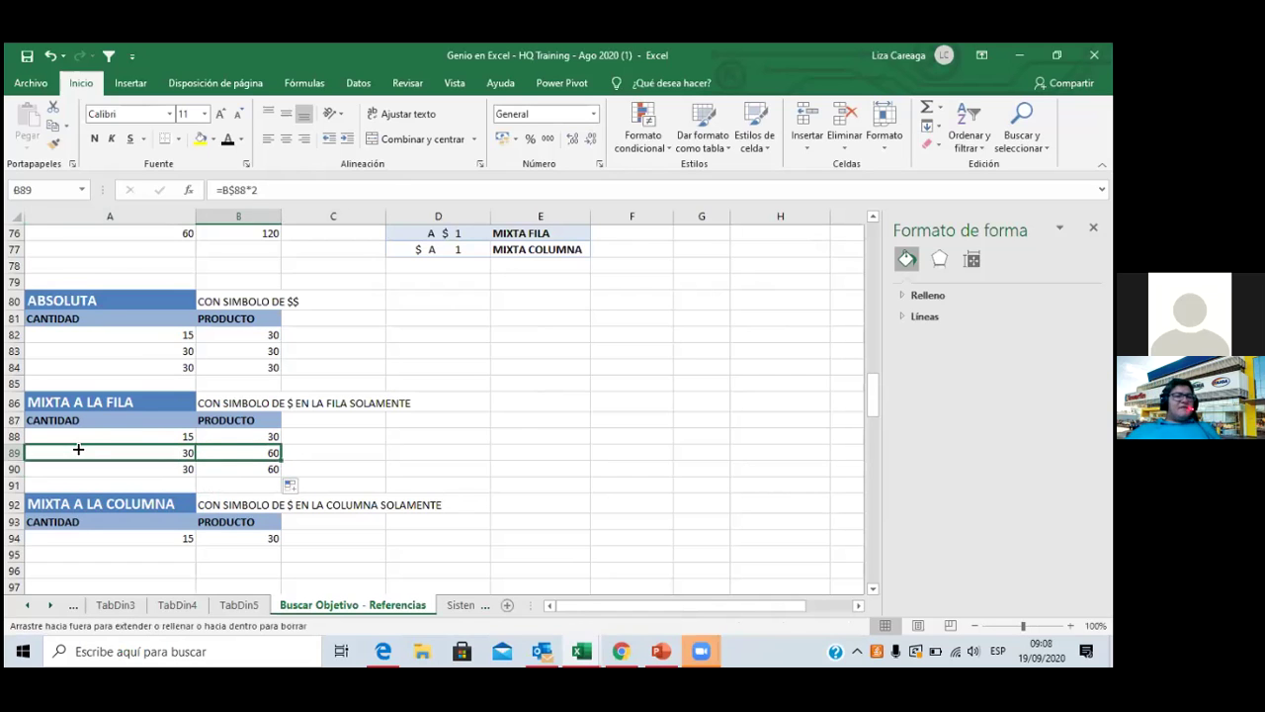
{"action": "left_click", "coordinate": [412, 451]}
{"action": "left_click", "coordinate": [179, 451]}
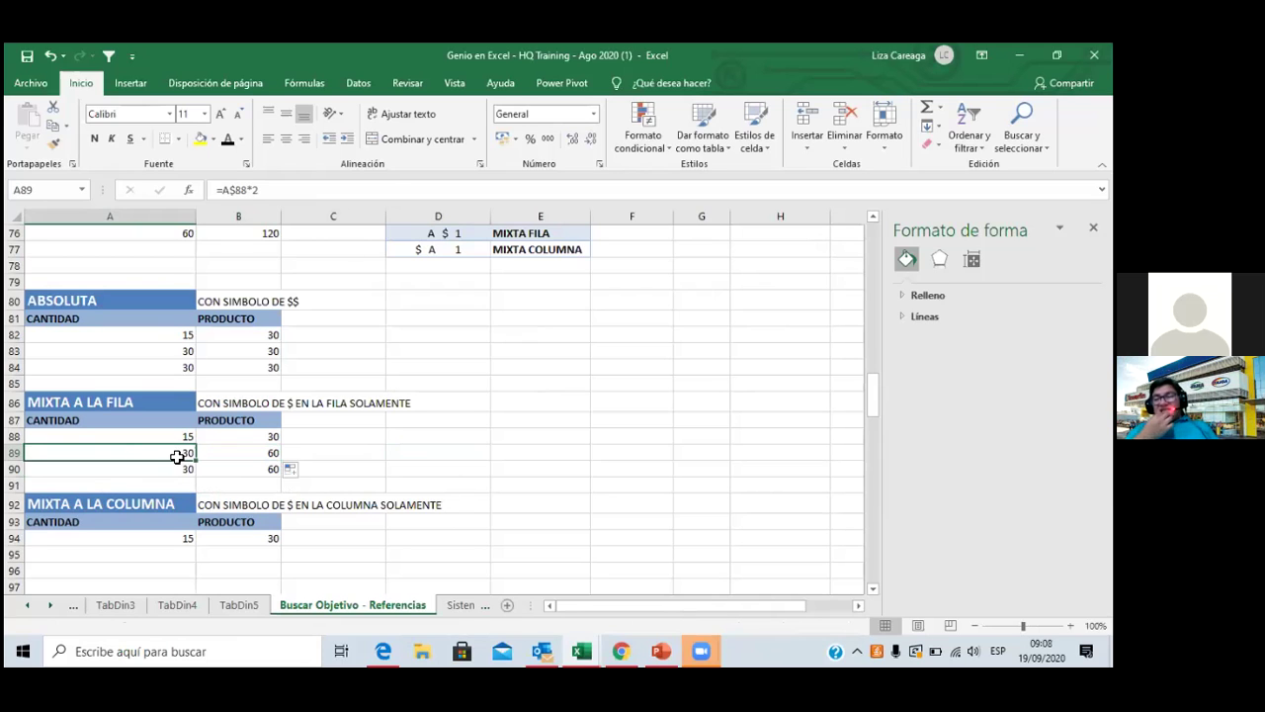
{"action": "left_click", "coordinate": [239, 454]}
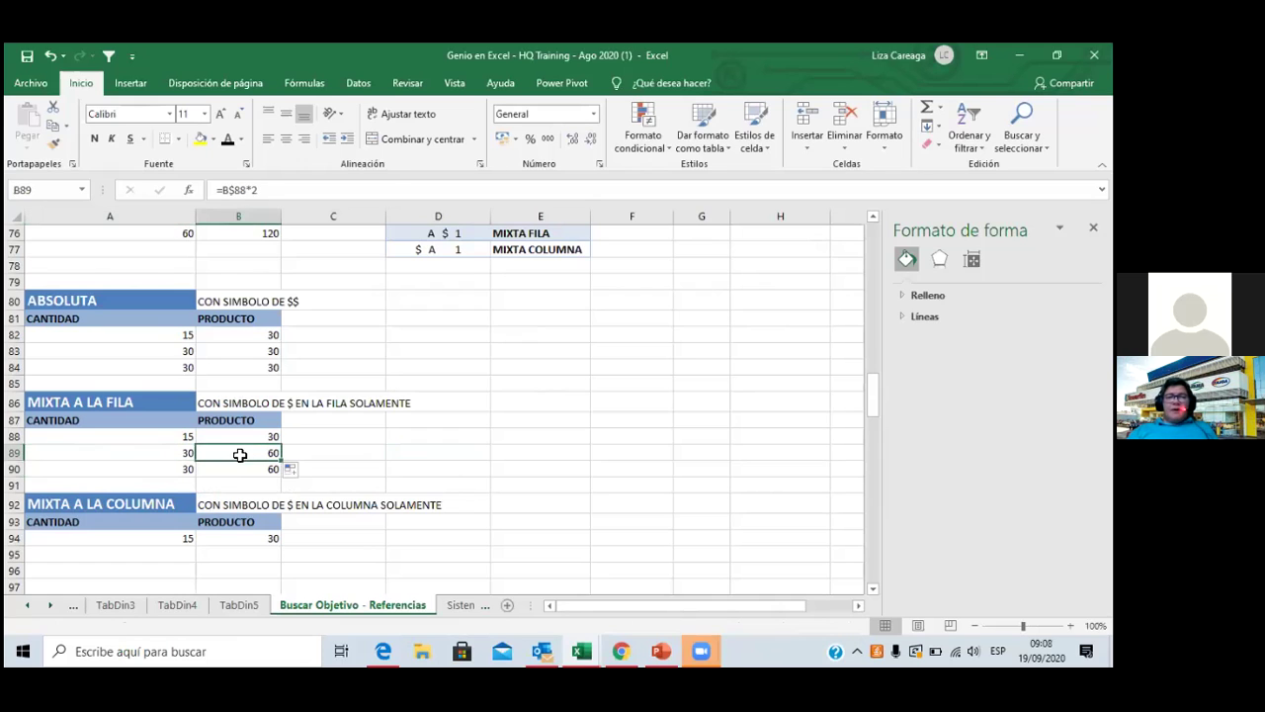
{"action": "left_click", "coordinate": [237, 461]}
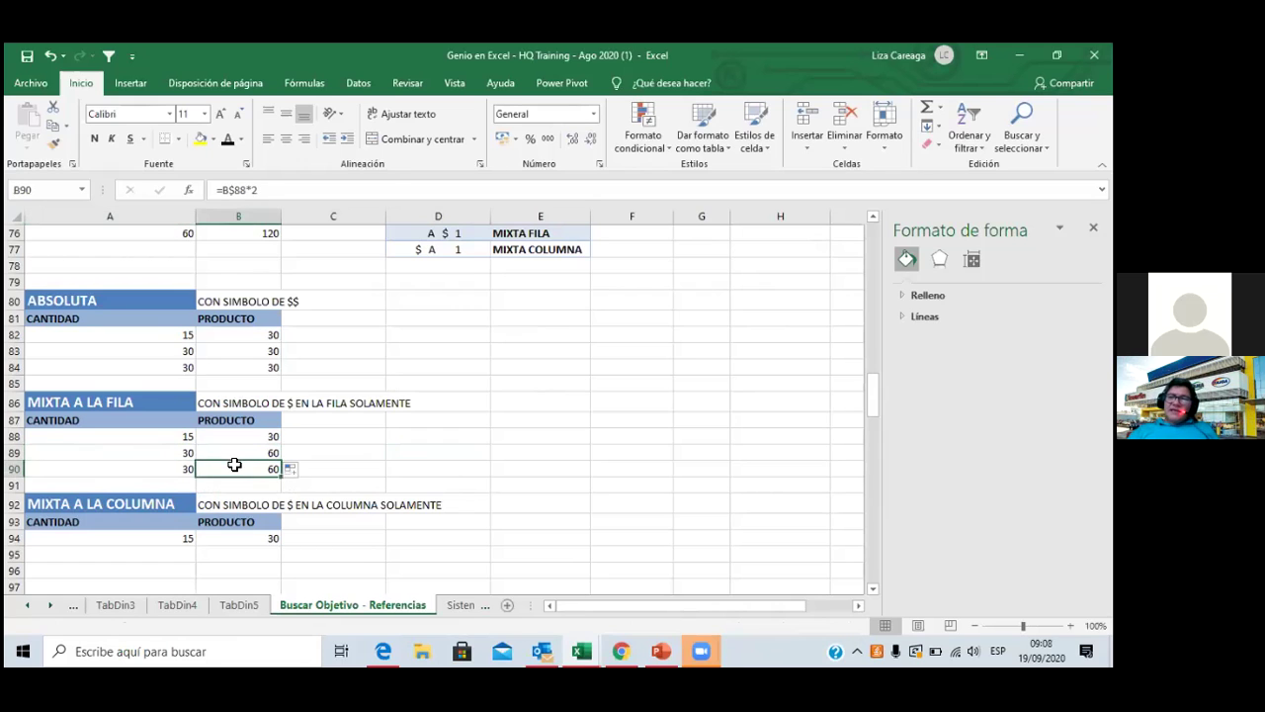
{"action": "left_click", "coordinate": [184, 442]}
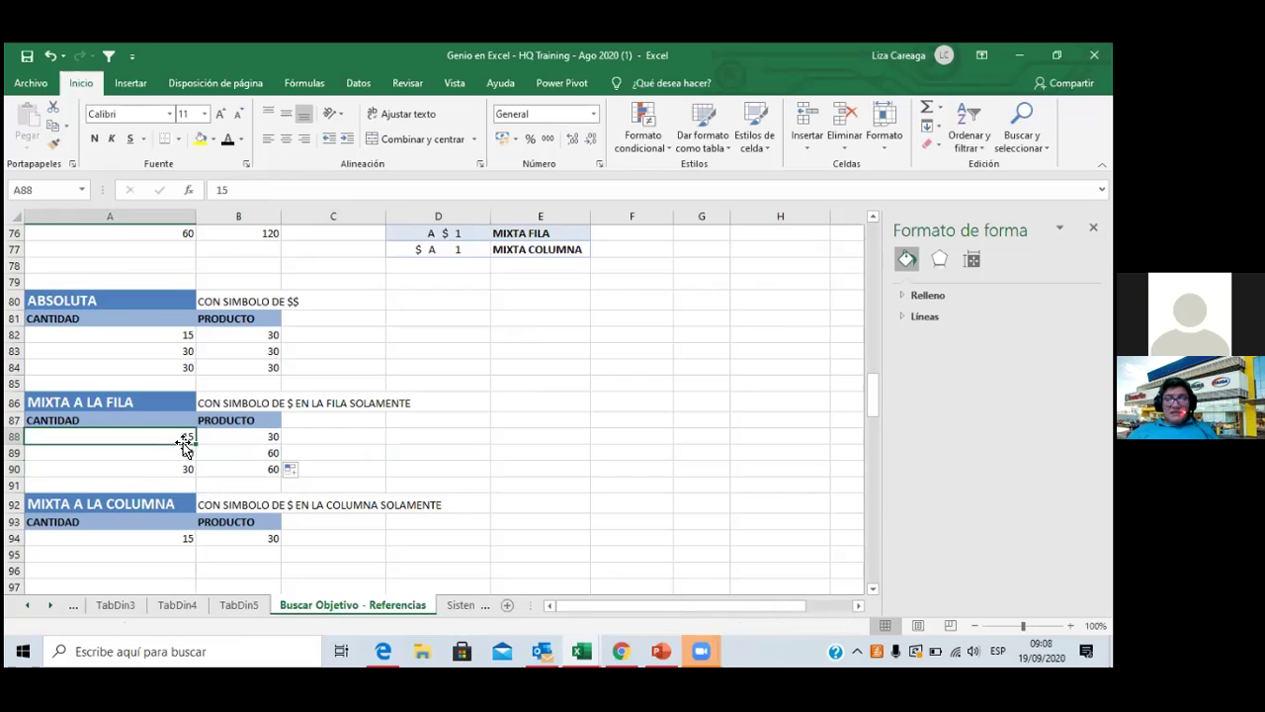
{"action": "left_click", "coordinate": [175, 452]}
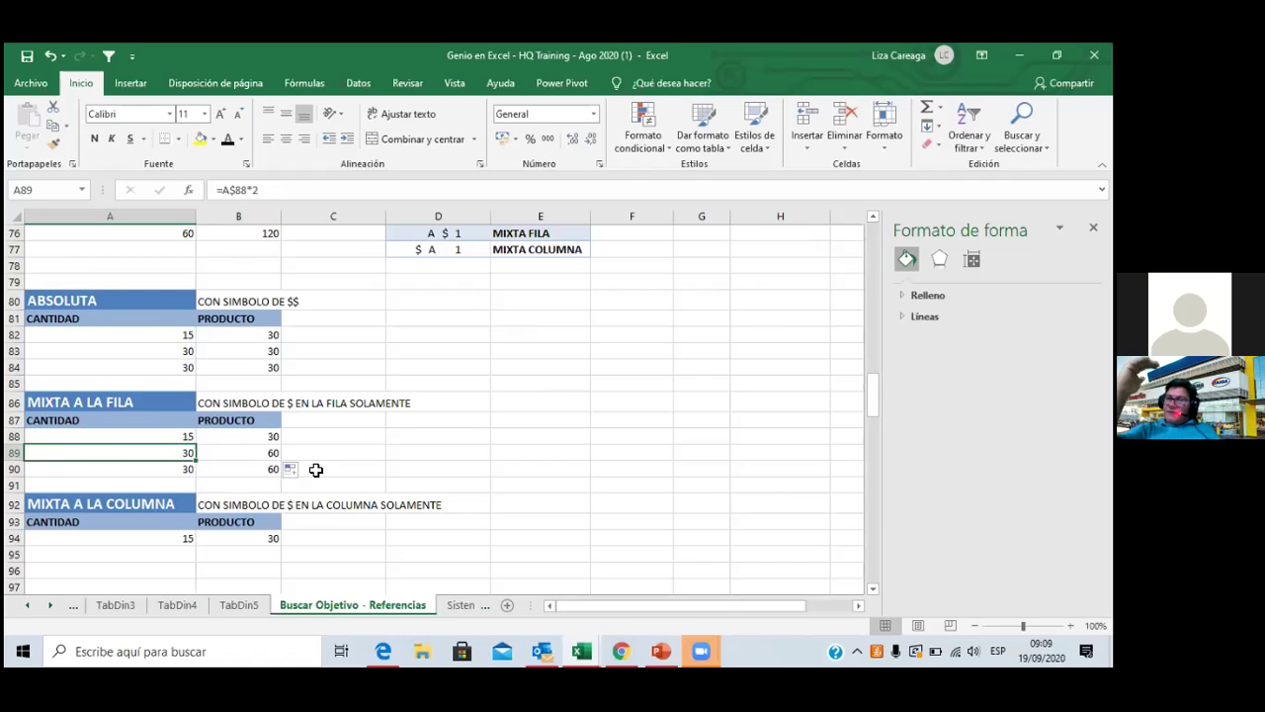
Step: Save the workbook and scroll down to the MIXTA A LA COLUMNA table
{"action": "left_click", "coordinate": [29, 57]}
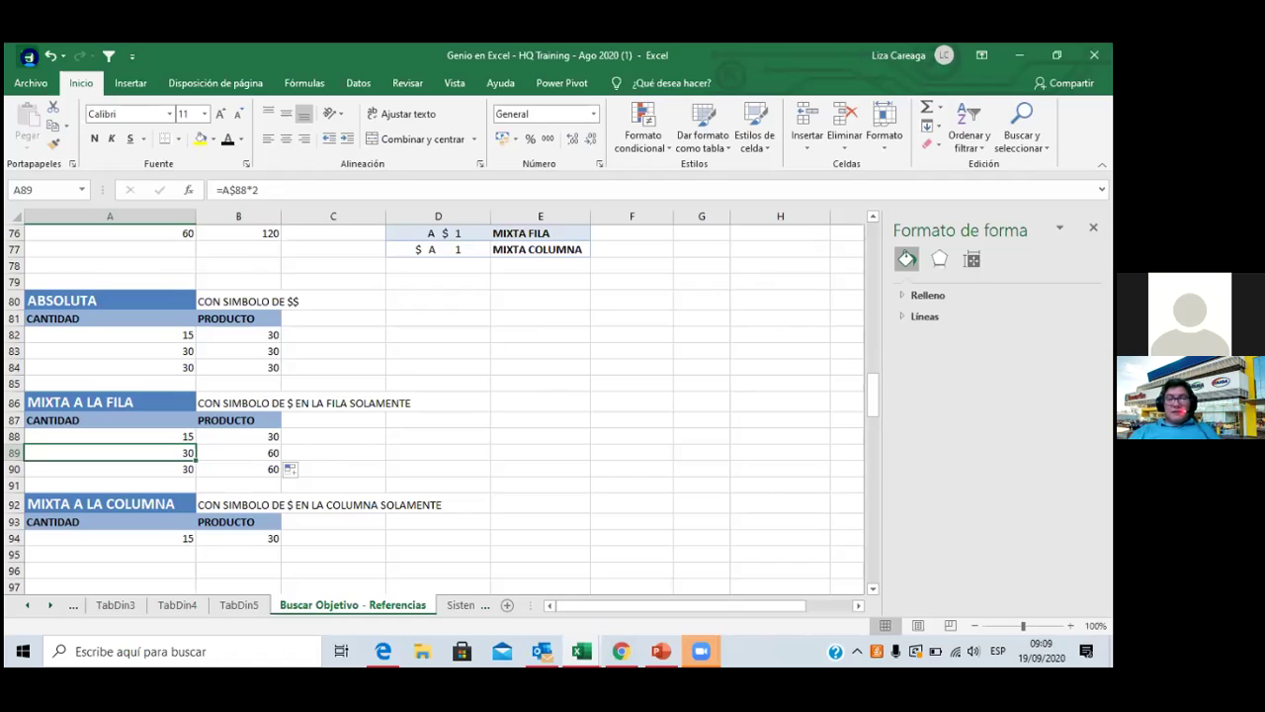
{"action": "left_click", "coordinate": [363, 333]}
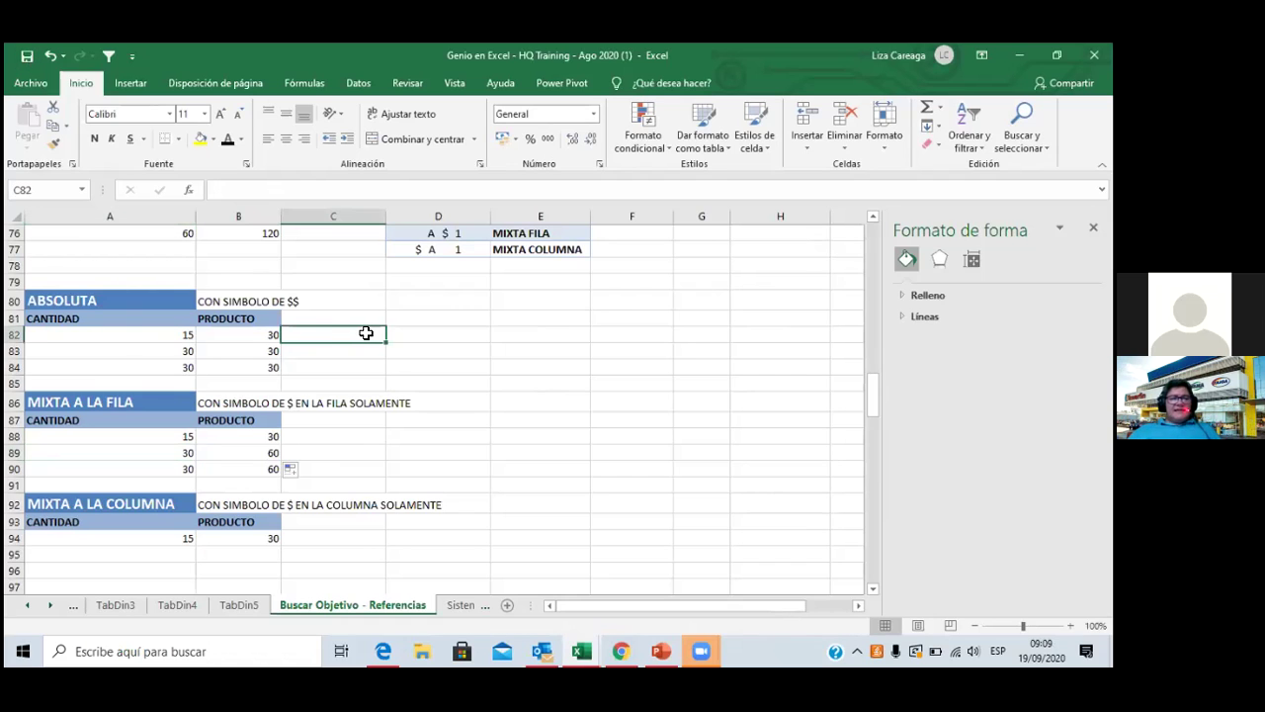
{"action": "left_click", "coordinate": [233, 551]}
{"action": "scroll", "coordinate": [232, 549], "scroll_direction": "down", "scroll_amount": 1}
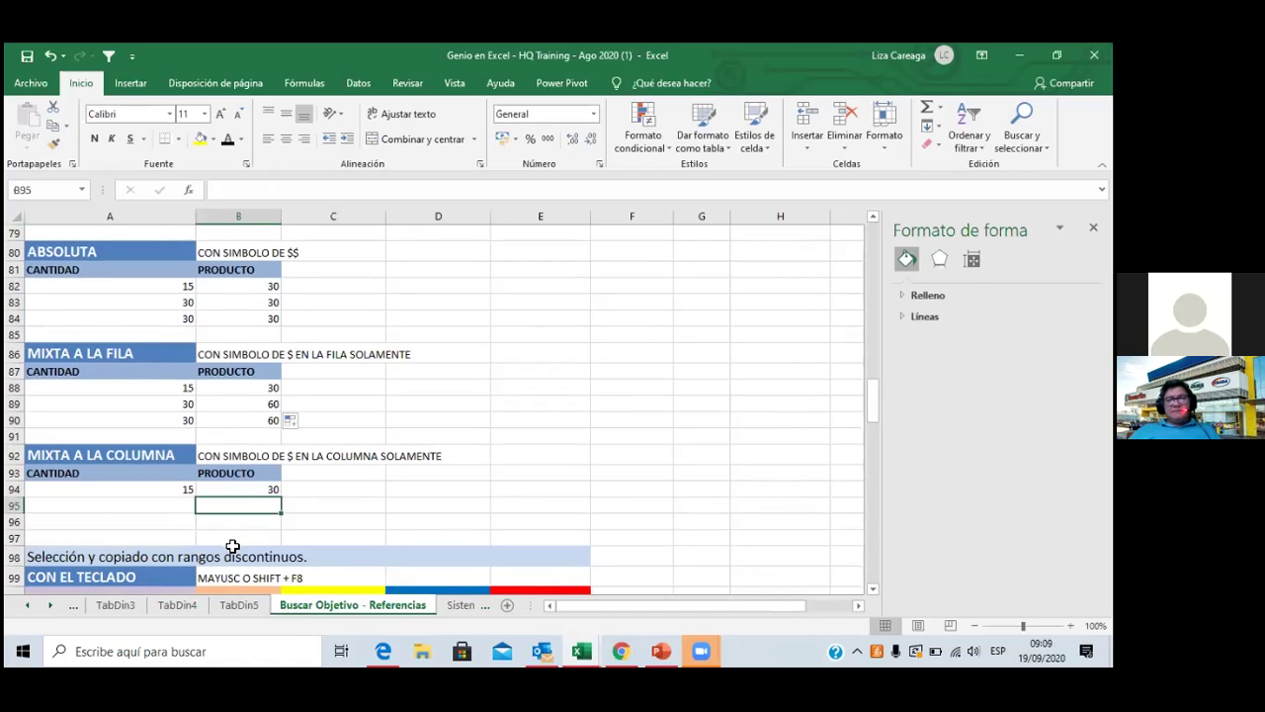
Step: Enter a formula in A95 that doubles A94
{"action": "left_click", "coordinate": [182, 507]}
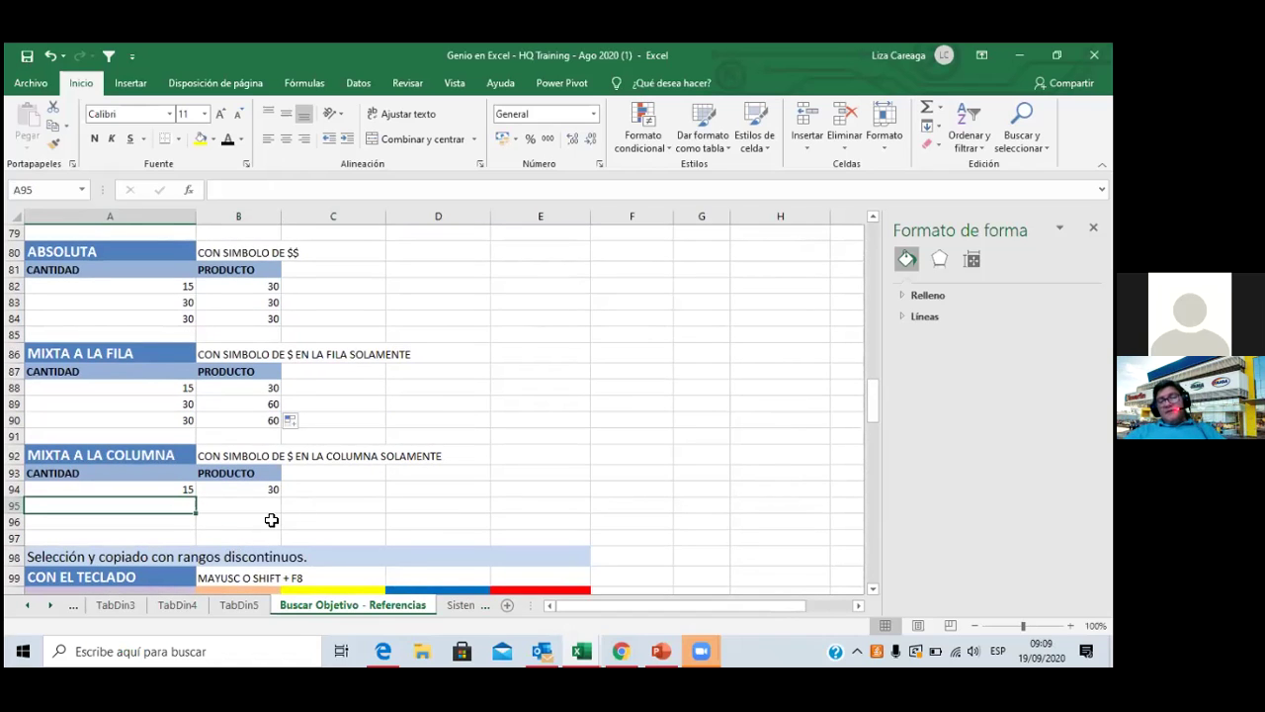
{"action": "type", "text": "="}
{"action": "key", "text": "Up"}
{"action": "key", "text": "F4"}
{"action": "key", "text": "F4"}
{"action": "key", "text": "F4"}
{"action": "type", "text": "*2"}
{"action": "key", "text": "Return"}
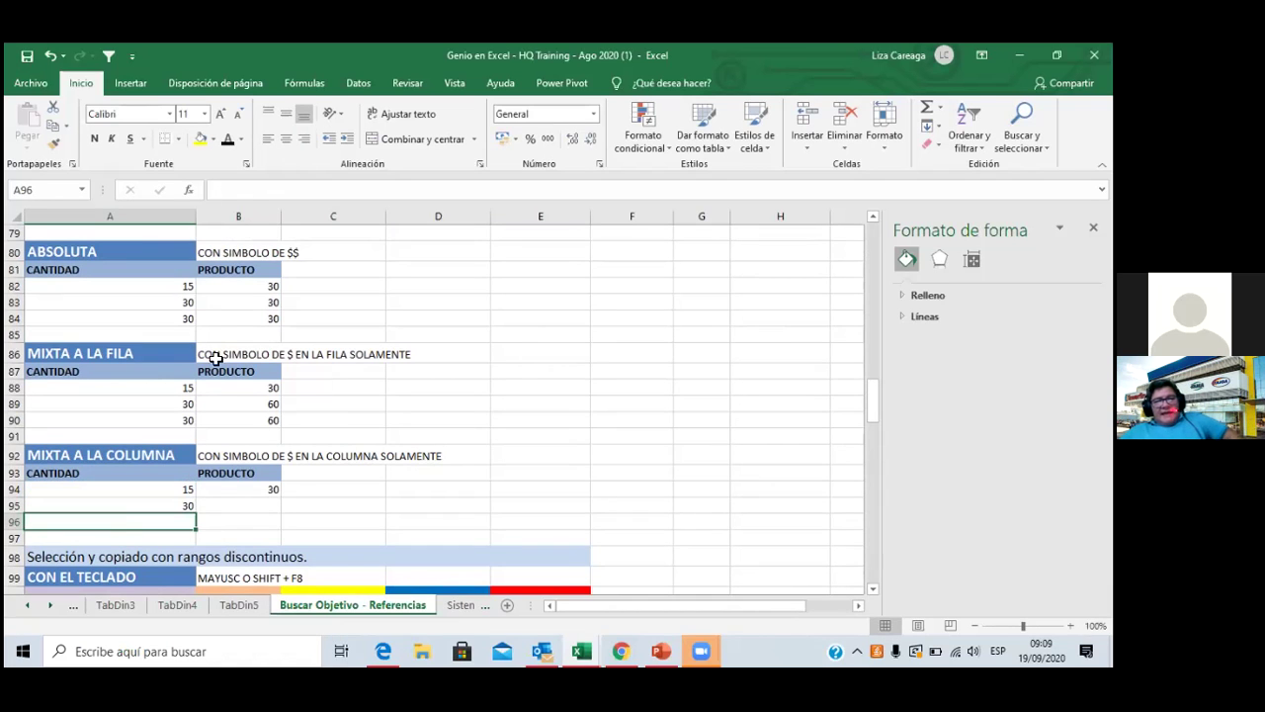
Step: Edit A95, cycling the A94 reference lock with F4 toward =$A94*2
{"action": "left_click", "coordinate": [161, 504]}
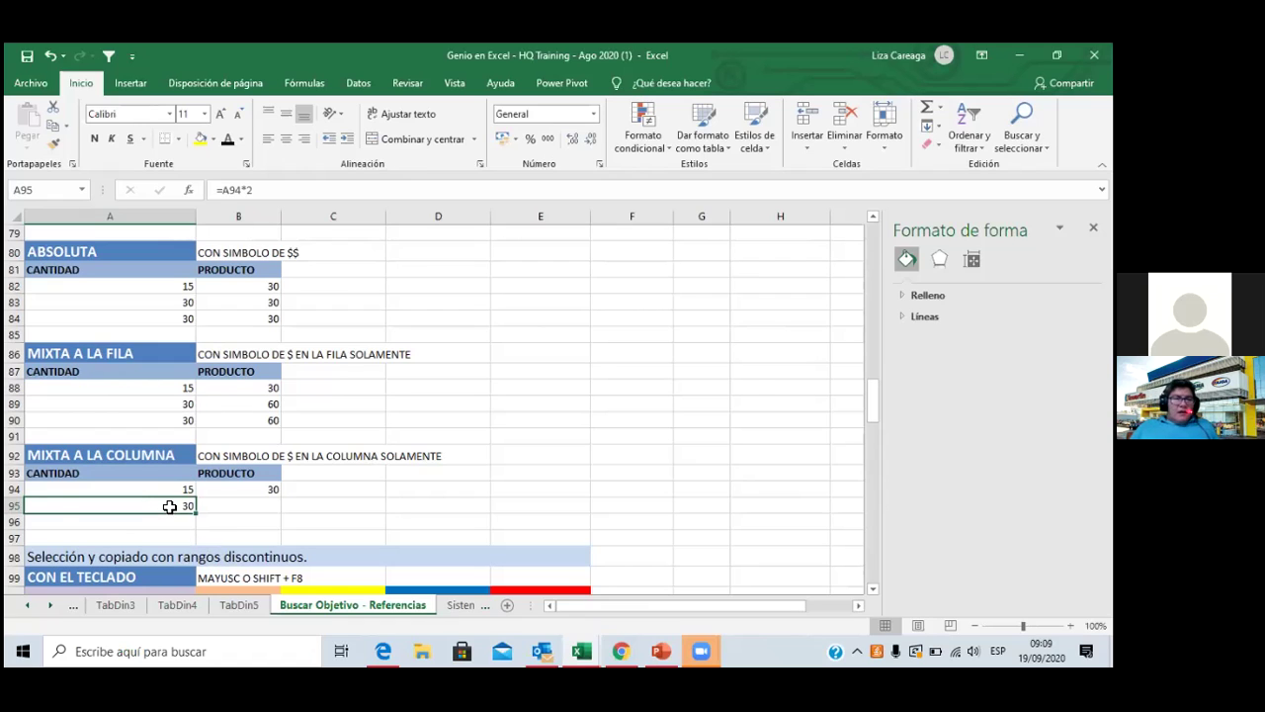
{"action": "double_click", "coordinate": [170, 505]}
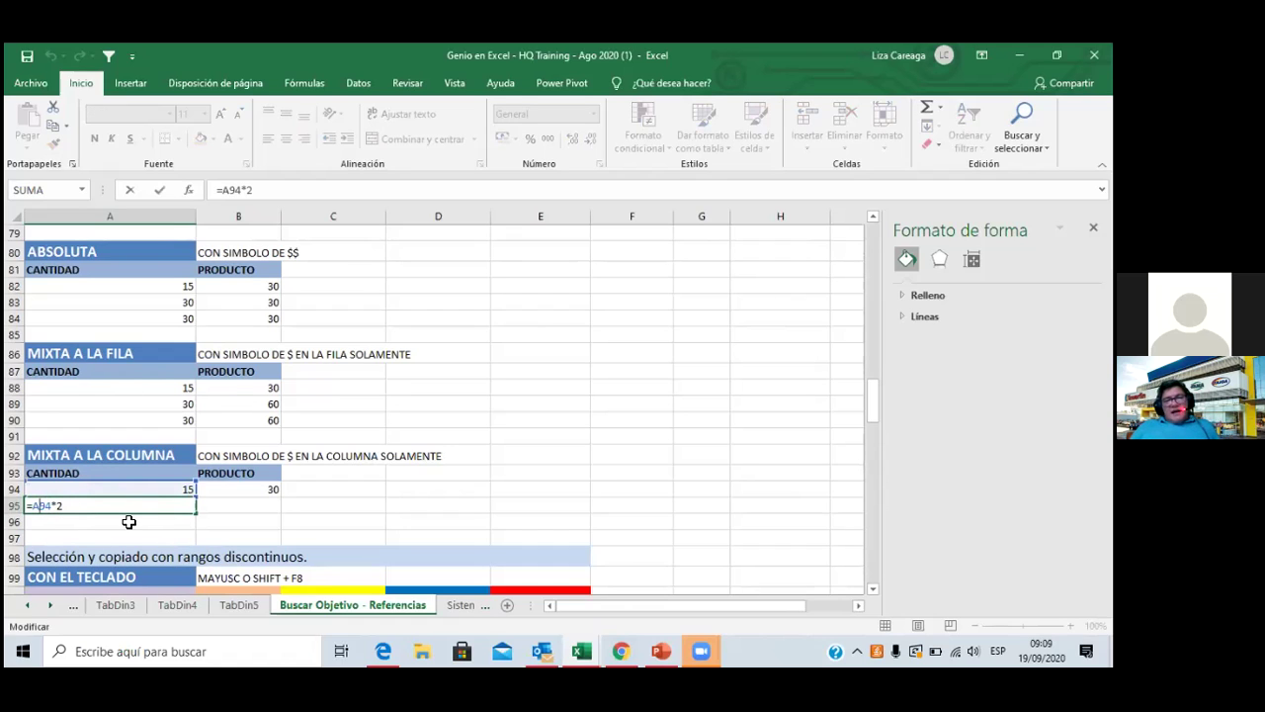
{"action": "left_click_drag", "start_coordinate": [30, 506], "coordinate": [52, 512]}
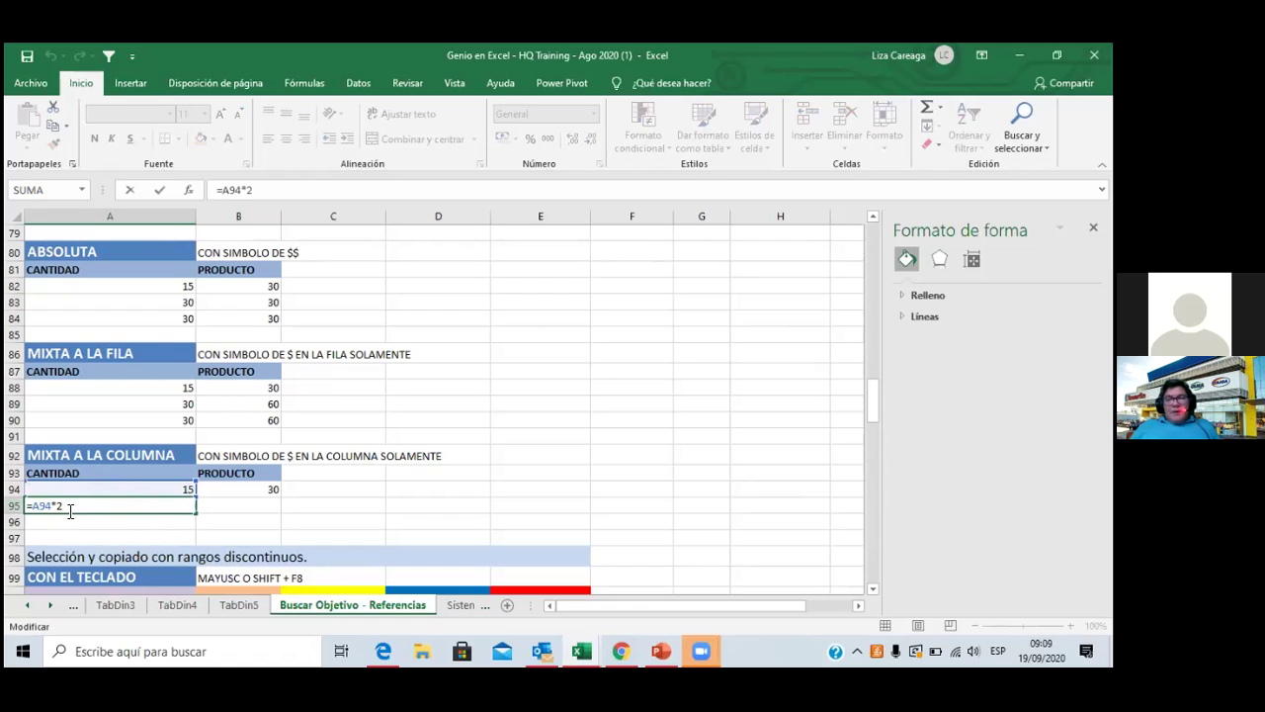
{"action": "key", "text": "F4"}
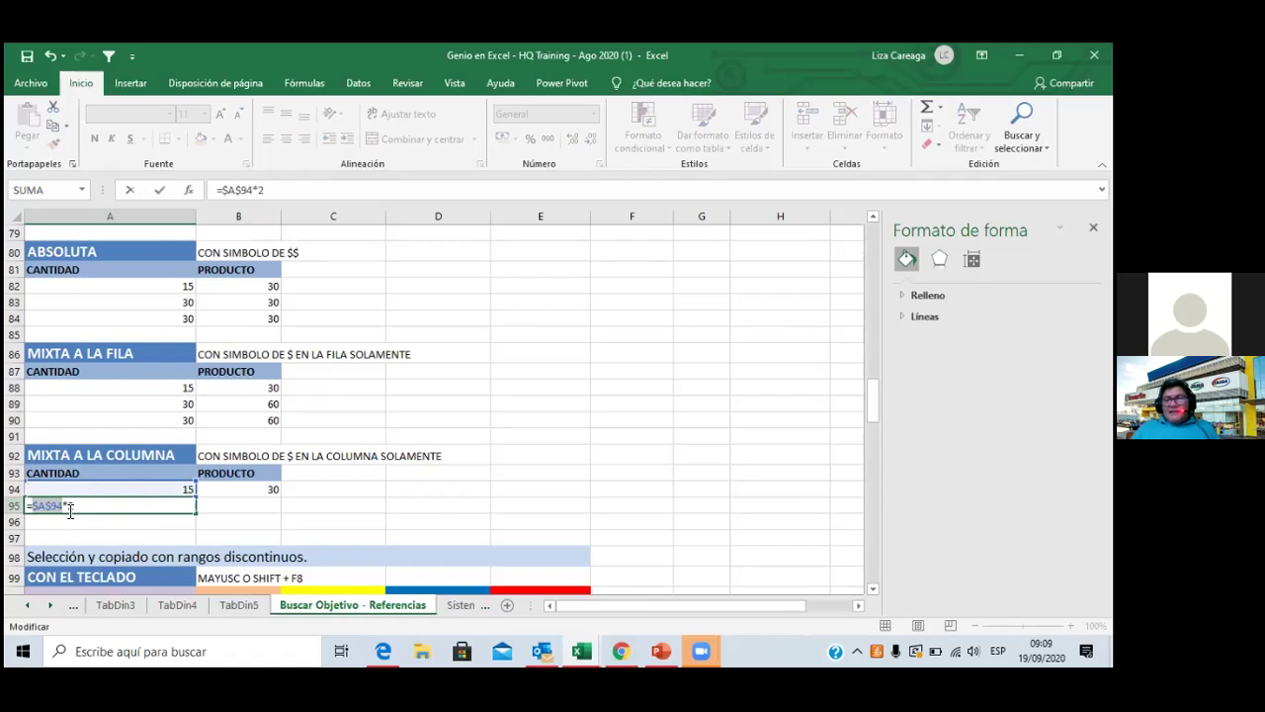
{"action": "key", "text": "F4"}
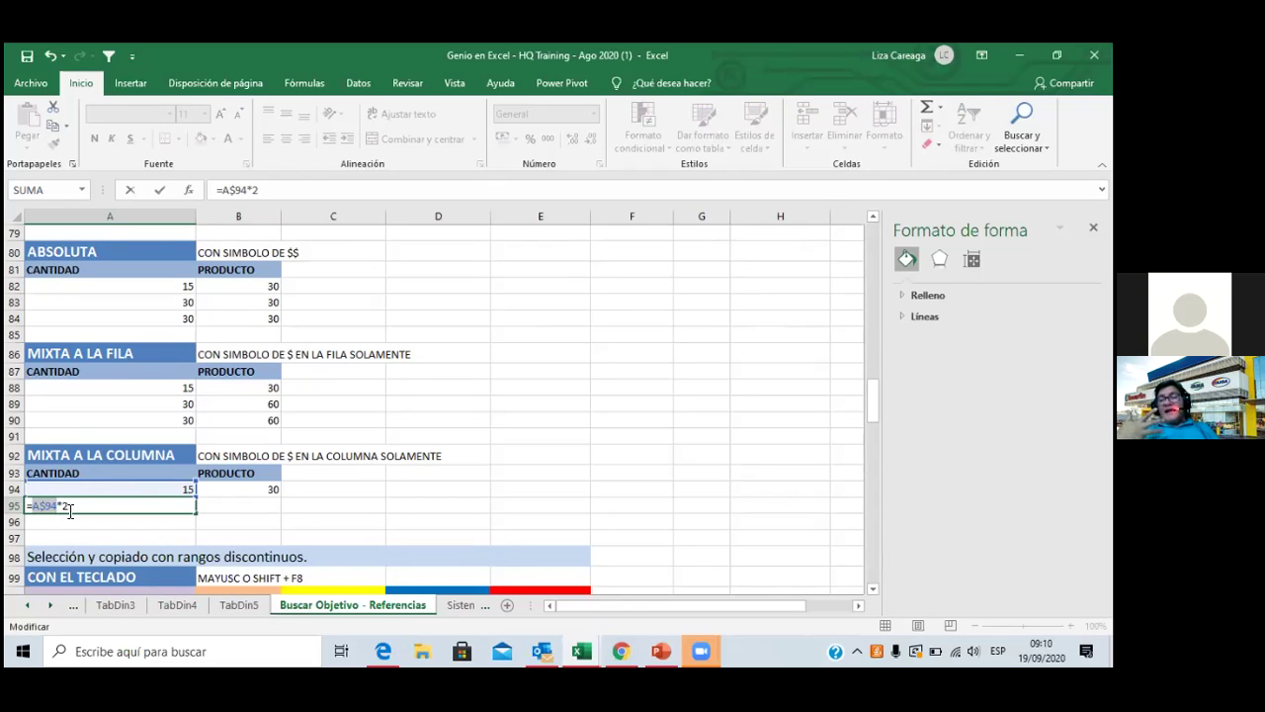
{"action": "key", "text": "F4"}
{"action": "key", "text": "F4"}
{"action": "key", "text": "F4"}
{"action": "key", "text": "F4"}
{"action": "key", "text": "F4"}
{"action": "key", "text": "F4"}
{"action": "key", "text": "F4"}
{"action": "key", "text": "F4"}
{"action": "key", "text": "F4"}
{"action": "key", "text": "F4"}
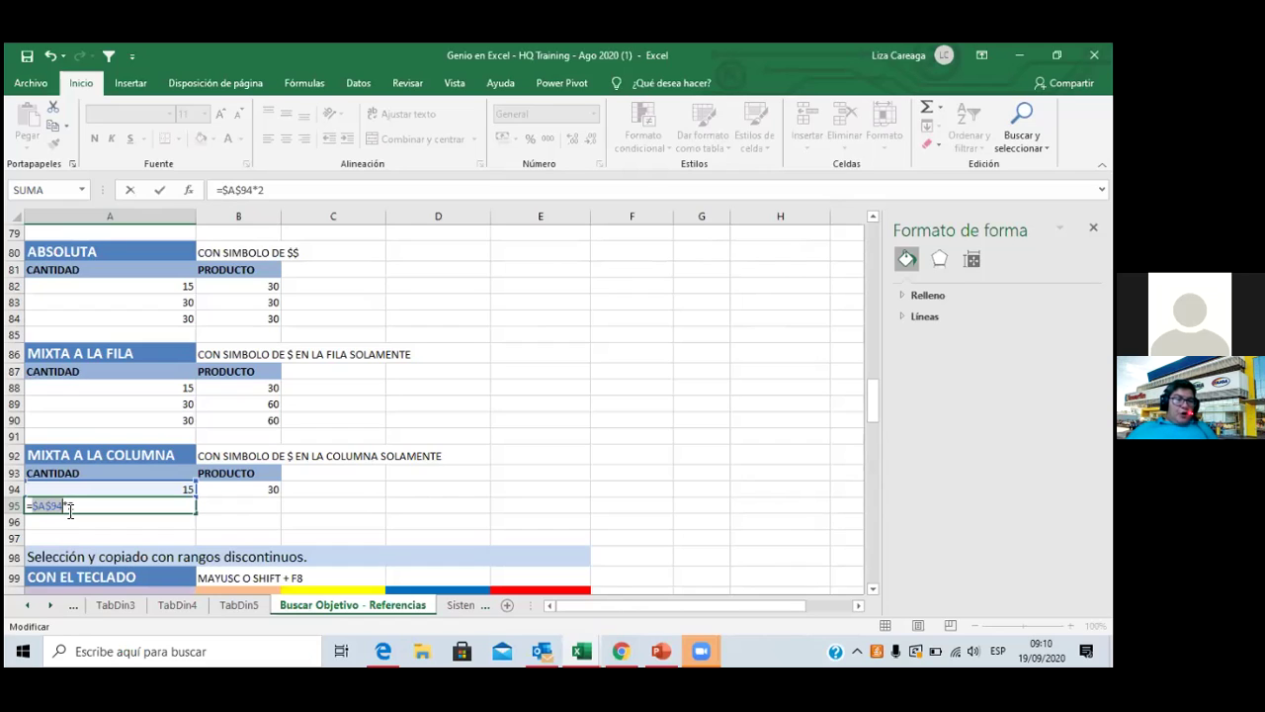
{"action": "key", "text": "F4"}
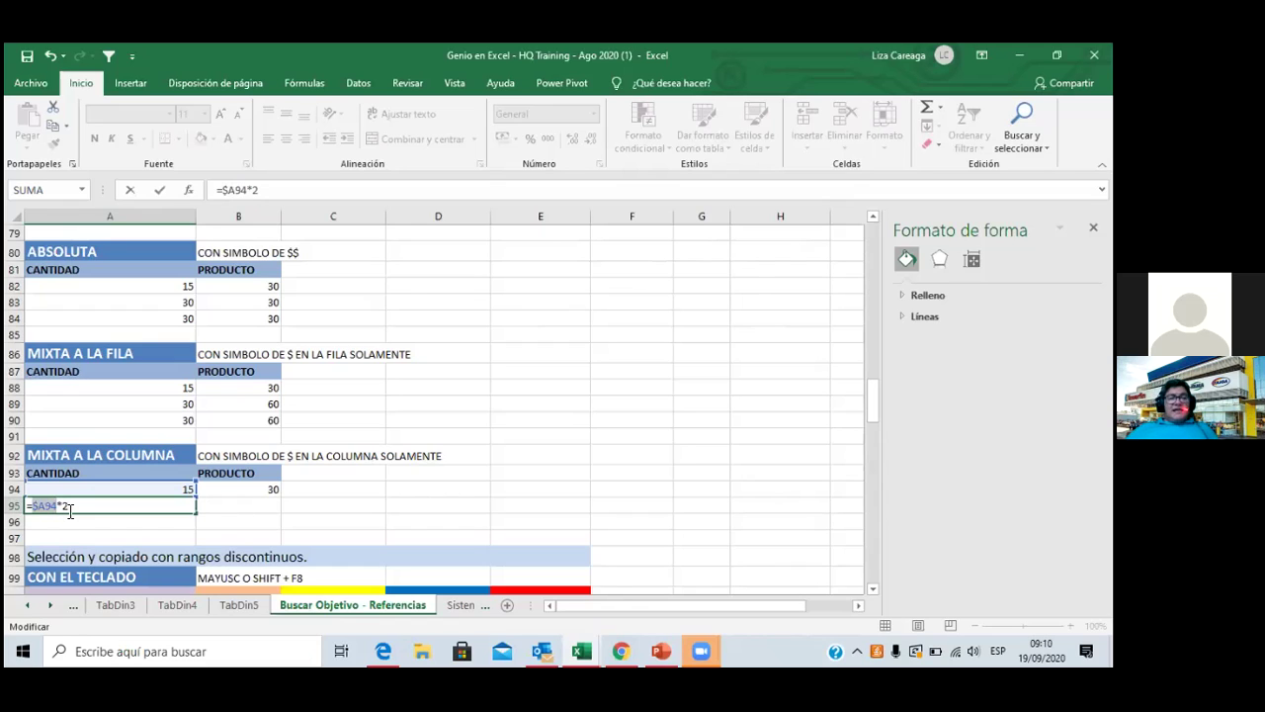
Step: Confirm A95's column-locked formula and fill it down into A96
{"action": "key", "text": "Return"}
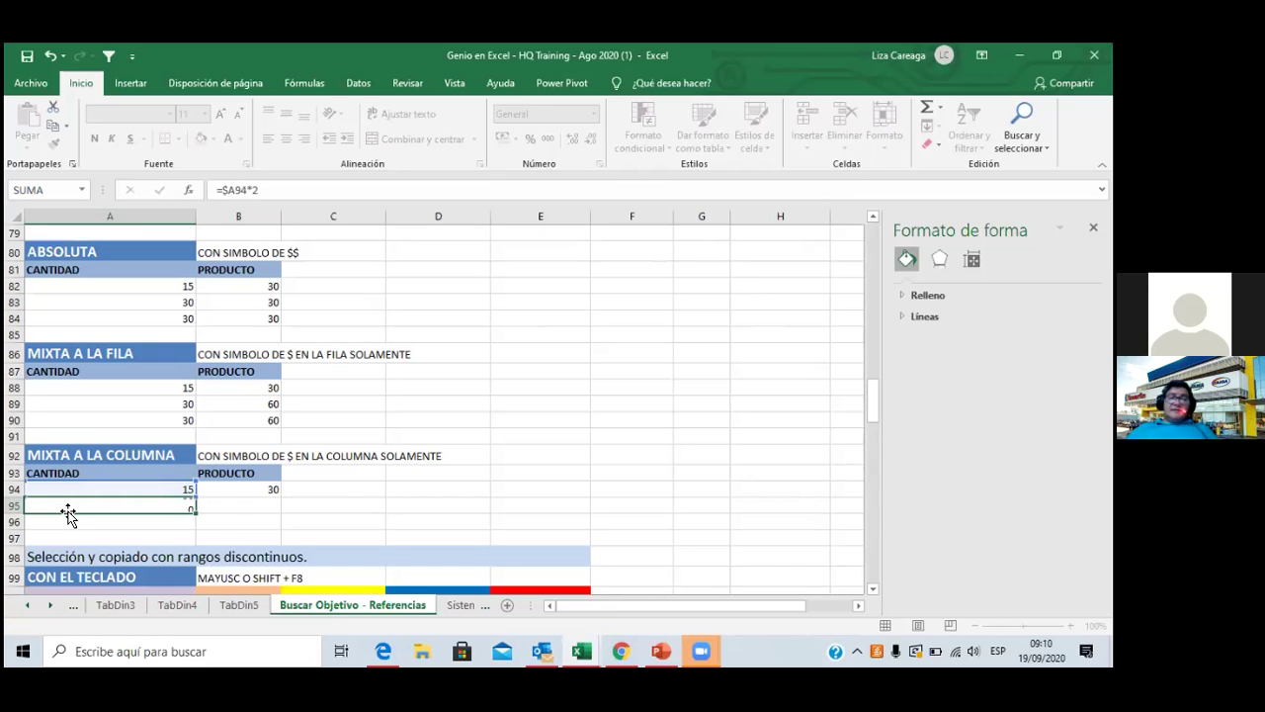
{"action": "left_click", "coordinate": [176, 505]}
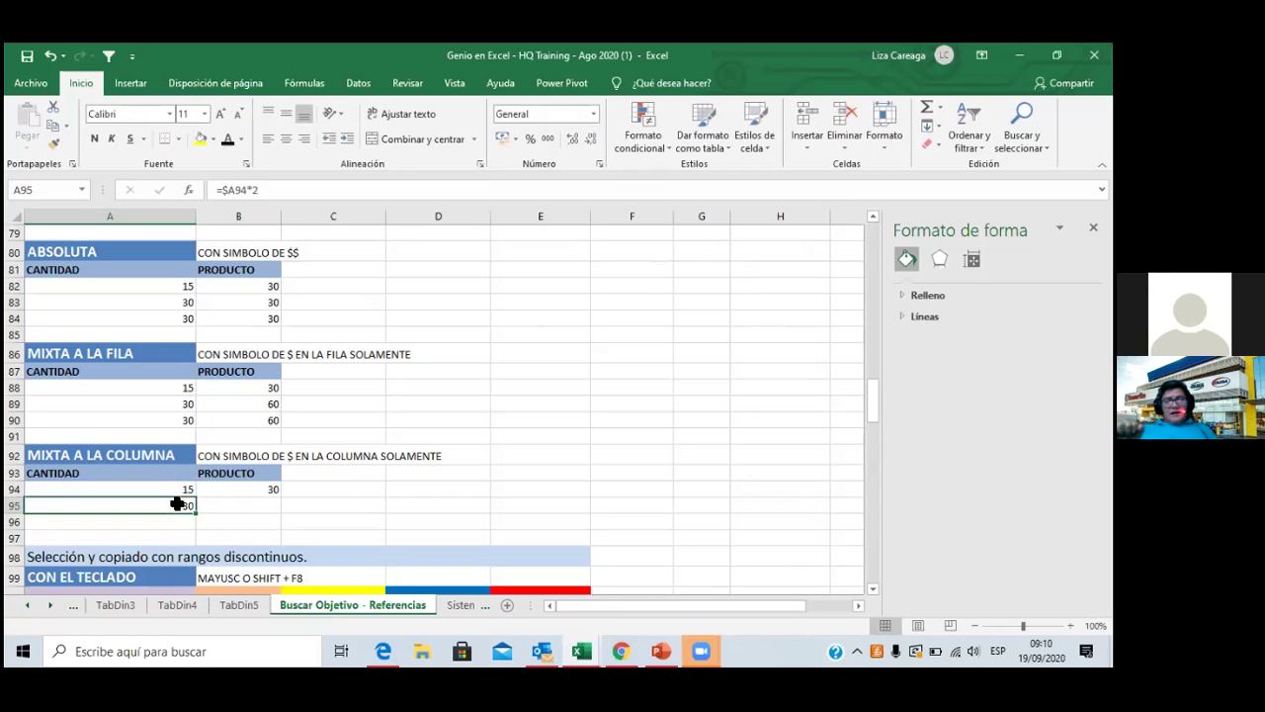
{"action": "key", "text": "Down"}
{"action": "key", "text": "Right"}
{"action": "left_click", "coordinate": [170, 505]}
{"action": "mouse_move", "coordinate": [195, 513]}
{"action": "left_mouse_down"}
{"action": "mouse_move", "coordinate": [265, 538]}
{"action": "mouse_move", "coordinate": [263, 515]}
{"action": "left_mouse_up"}
Step: Copy A96's formula right into B96, then up into B95
{"action": "left_click", "coordinate": [189, 517]}
{"action": "left_click_drag", "start_coordinate": [197, 530], "coordinate": [267, 531]}
{"action": "left_click", "coordinate": [325, 528]}
{"action": "left_click", "coordinate": [243, 527]}
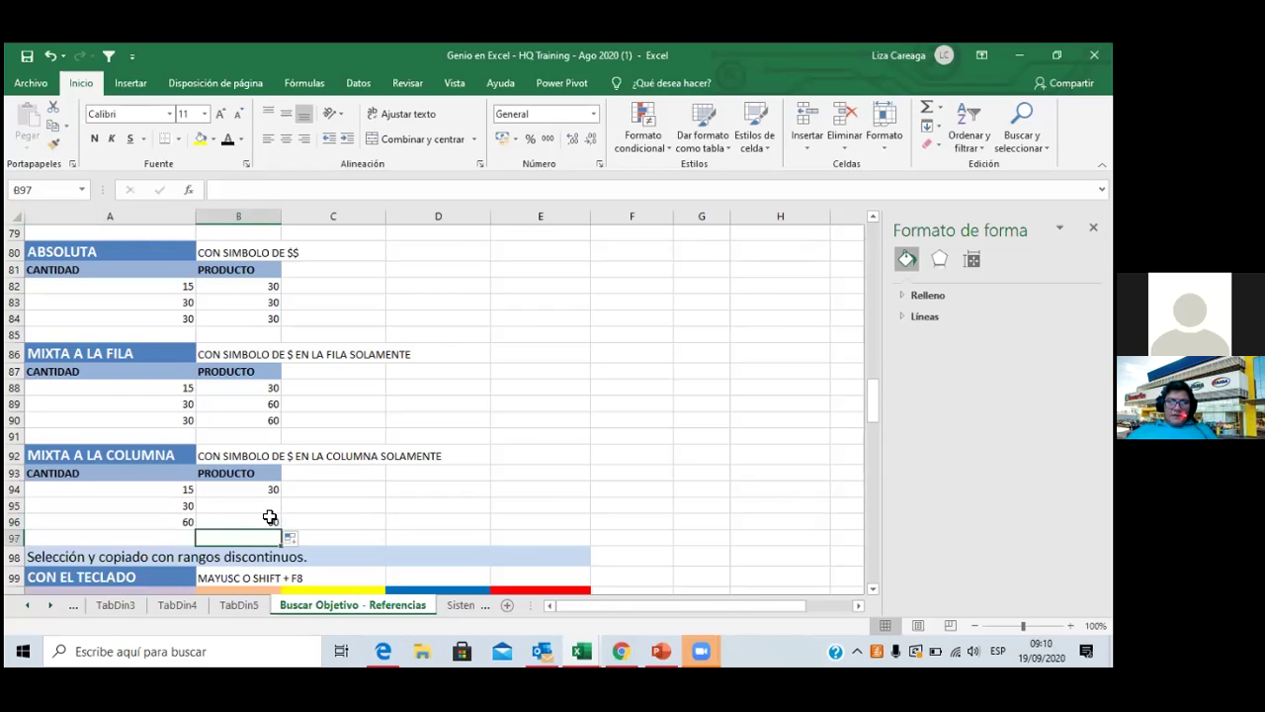
{"action": "left_click_drag", "start_coordinate": [283, 505], "coordinate": [182, 508]}
{"action": "left_click", "coordinate": [249, 509]}
{"action": "left_click", "coordinate": [87, 505], "text": "shift"}
{"action": "left_click", "coordinate": [333, 521]}
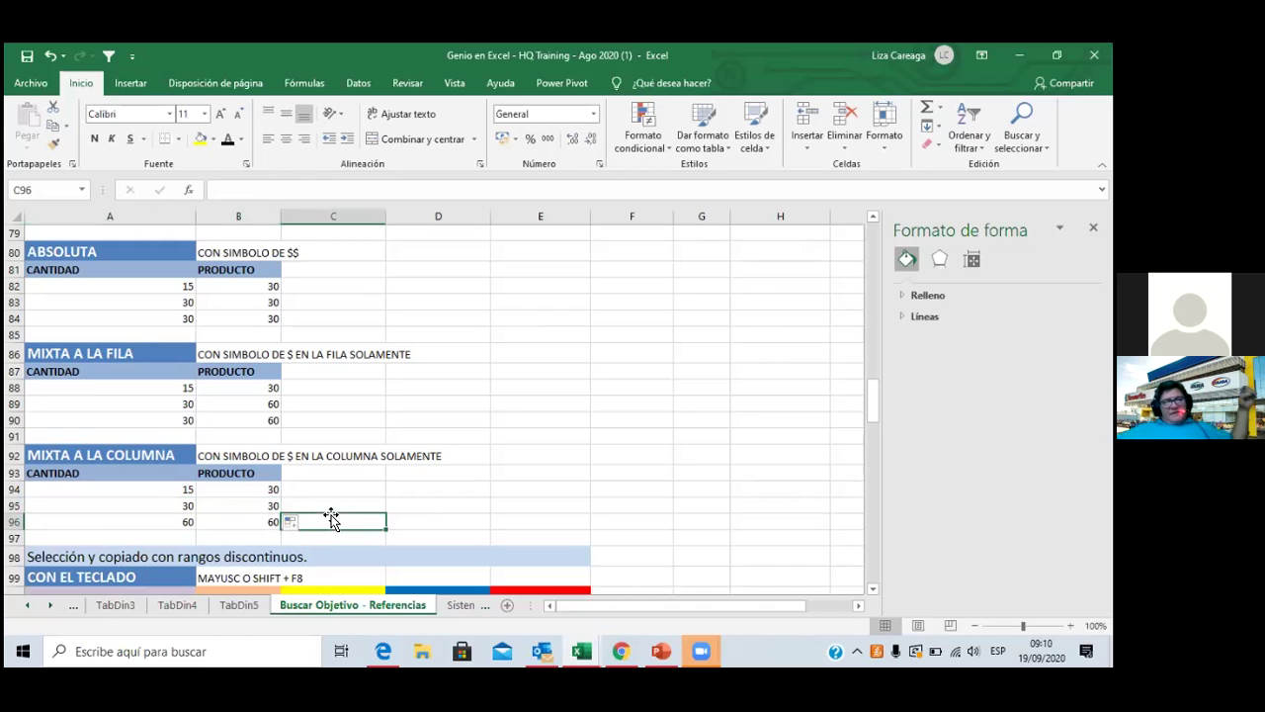
Step: Check the value 15 in A94 and the formulas in A95 and A96
{"action": "left_click", "coordinate": [179, 490]}
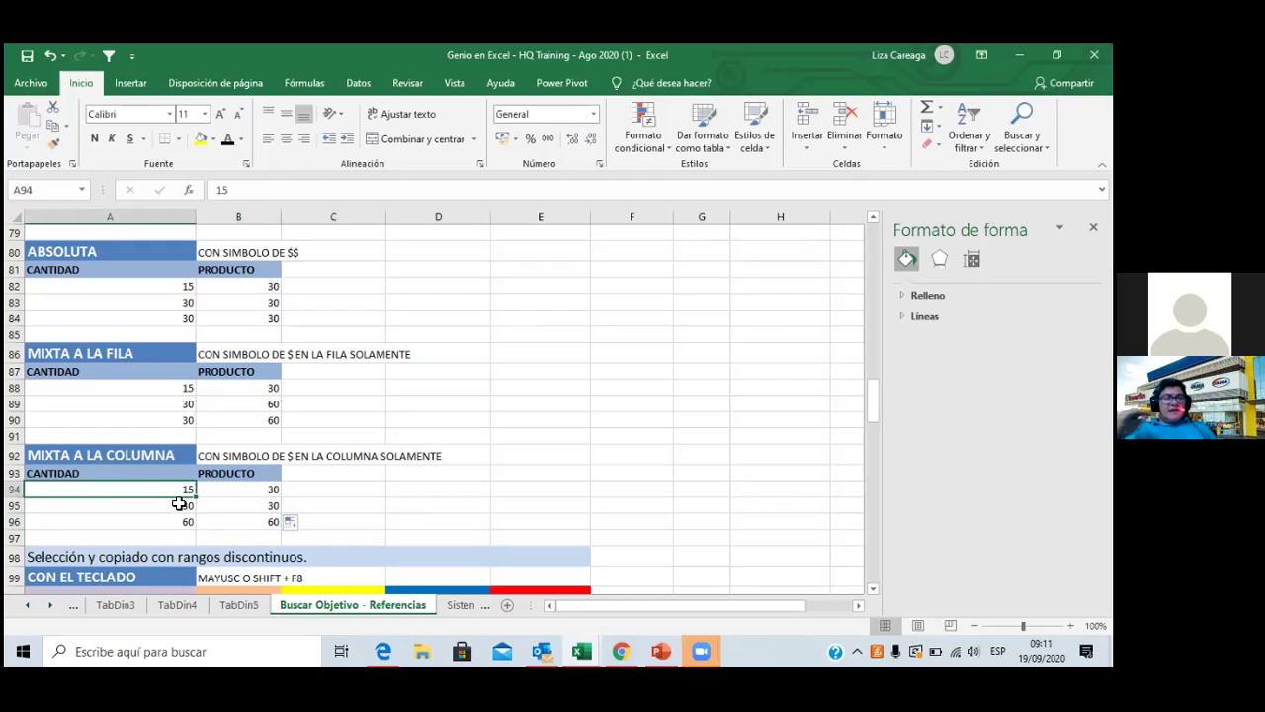
{"action": "left_click", "coordinate": [176, 505]}
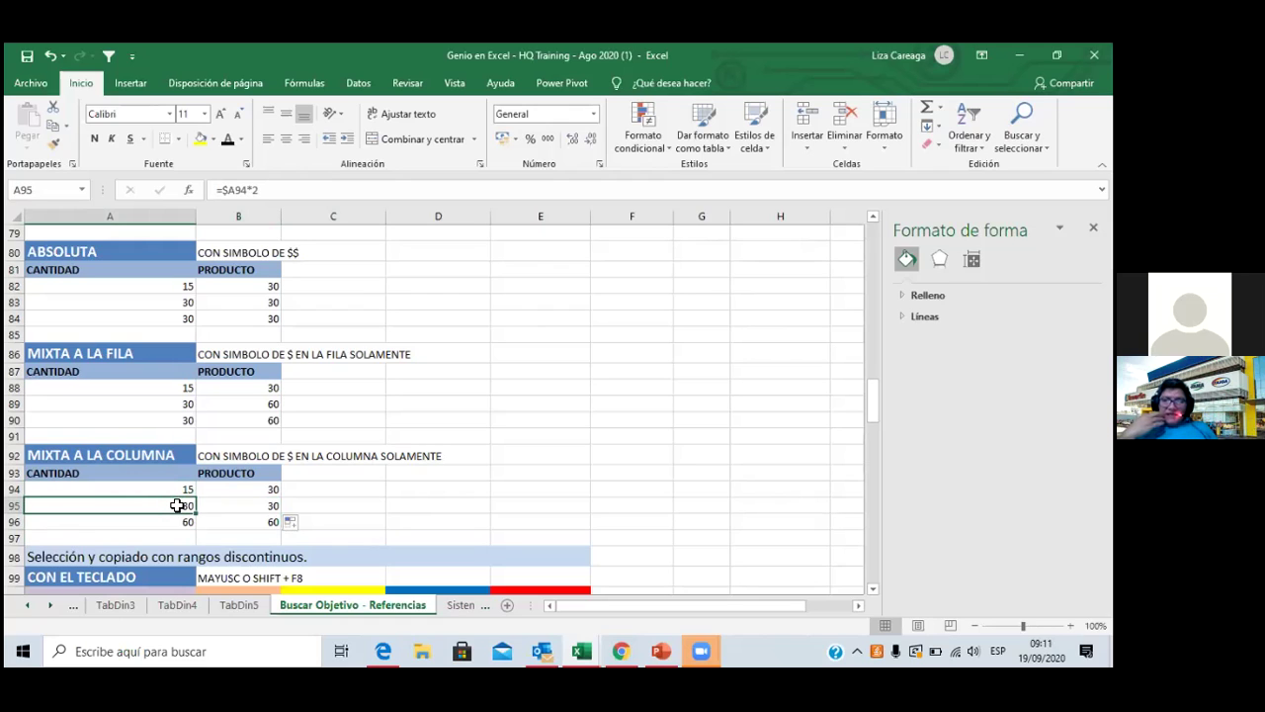
{"action": "left_click", "coordinate": [183, 491]}
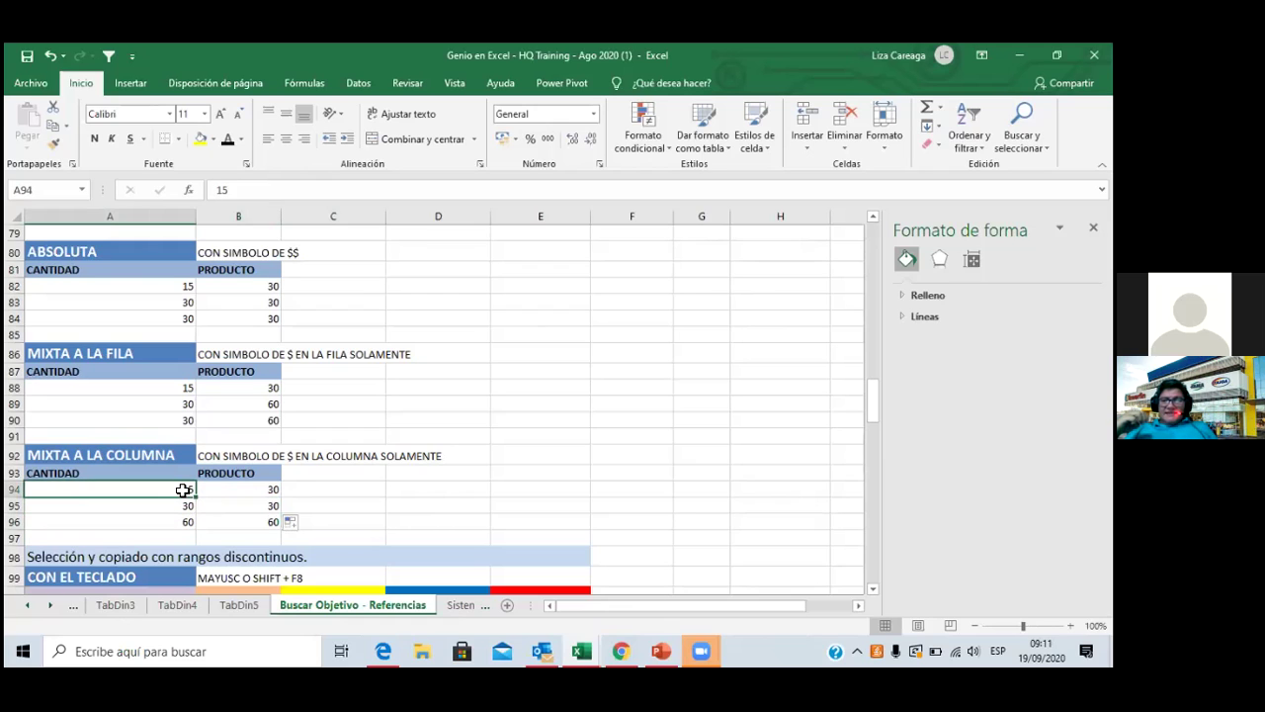
{"action": "key", "text": "Down"}
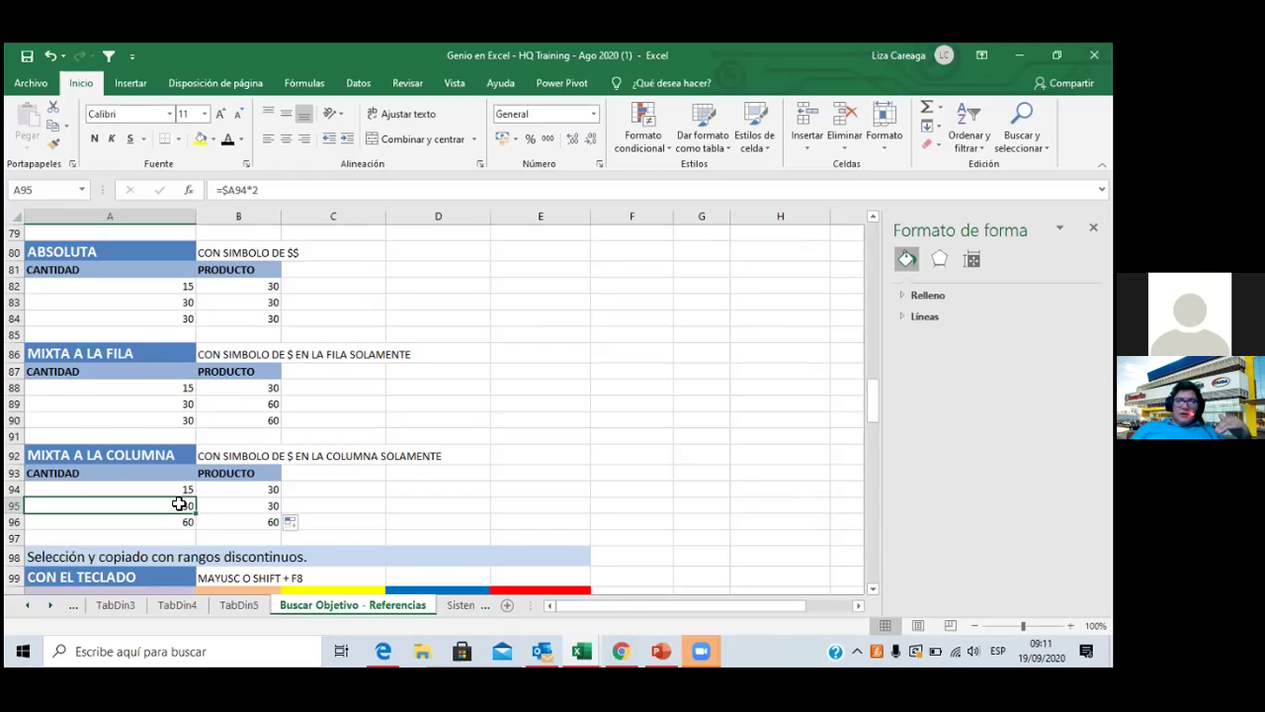
{"action": "left_click", "coordinate": [183, 517]}
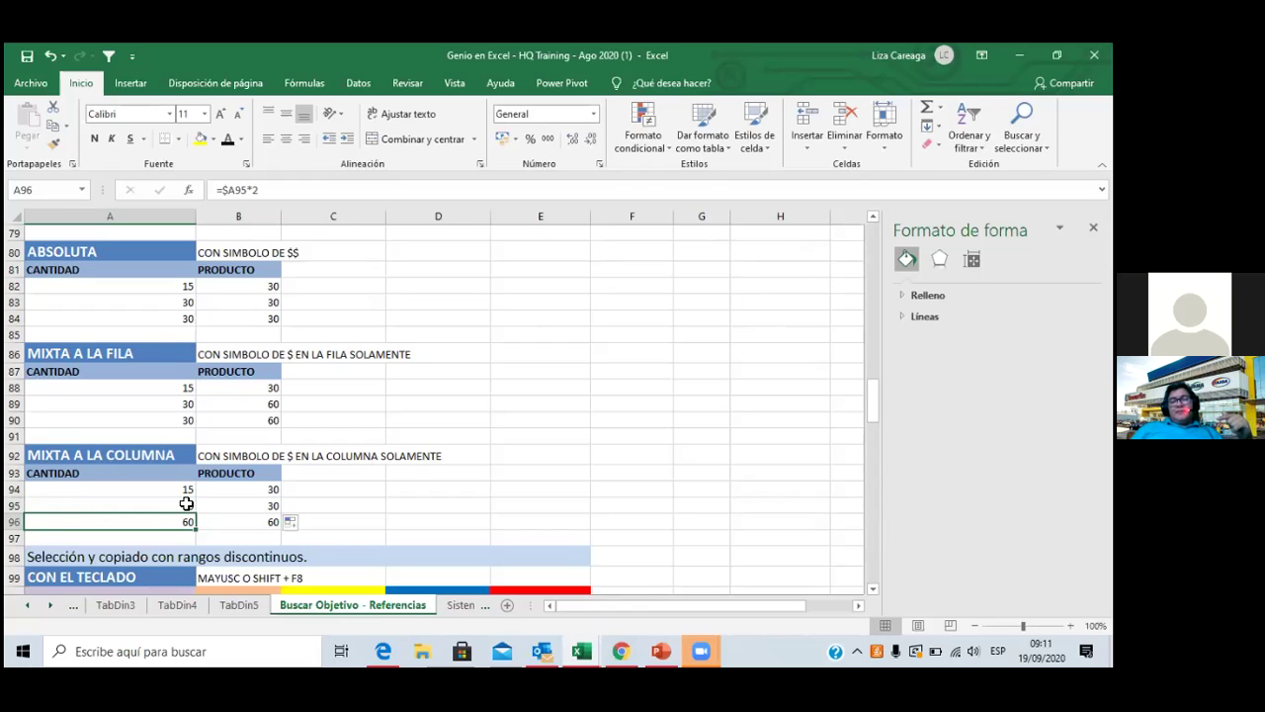
{"action": "left_click", "coordinate": [186, 504]}
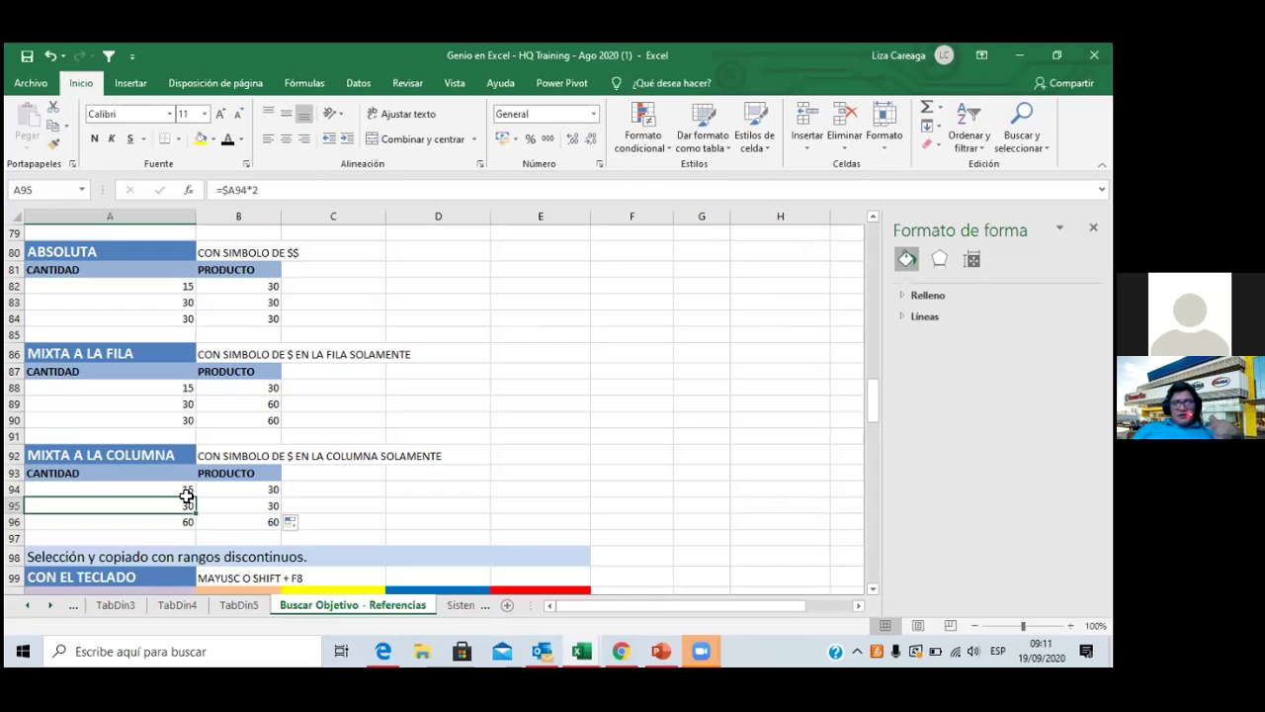
Step: Change A95's formula multiplier from 2 to 3, giving =$A94*3
{"action": "left_click", "coordinate": [288, 198]}
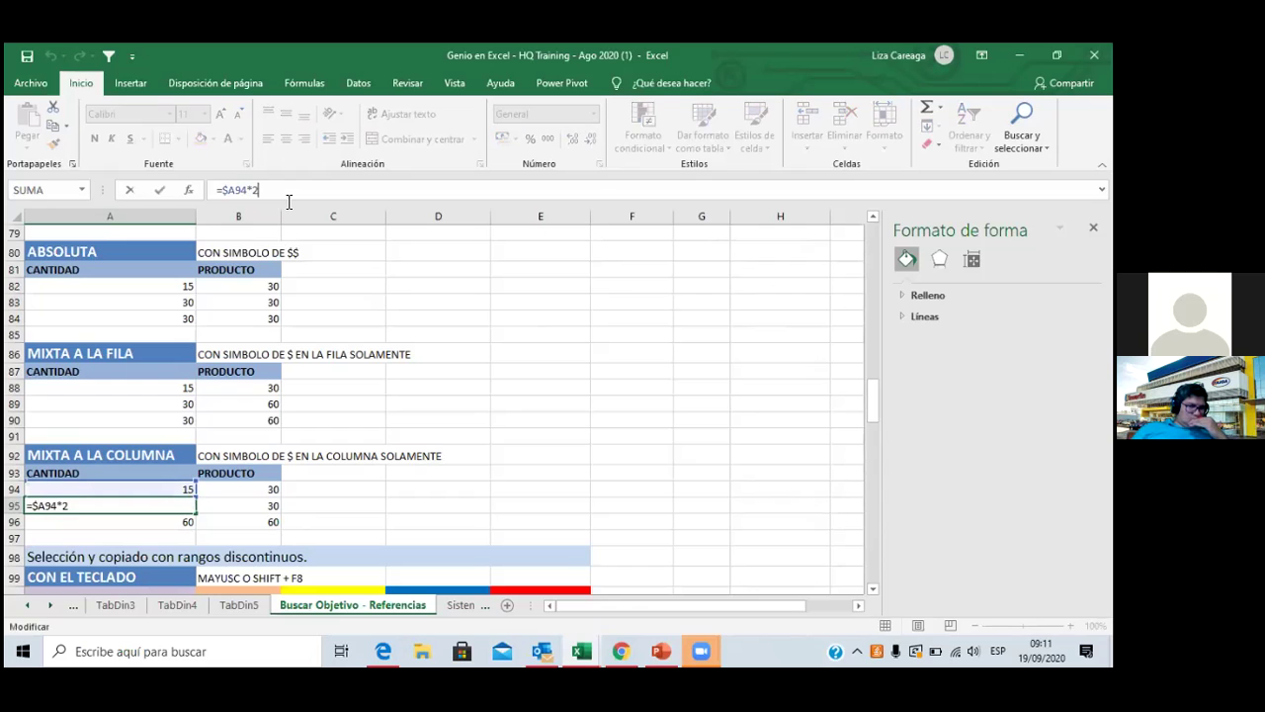
{"action": "key", "text": "BackSpace"}
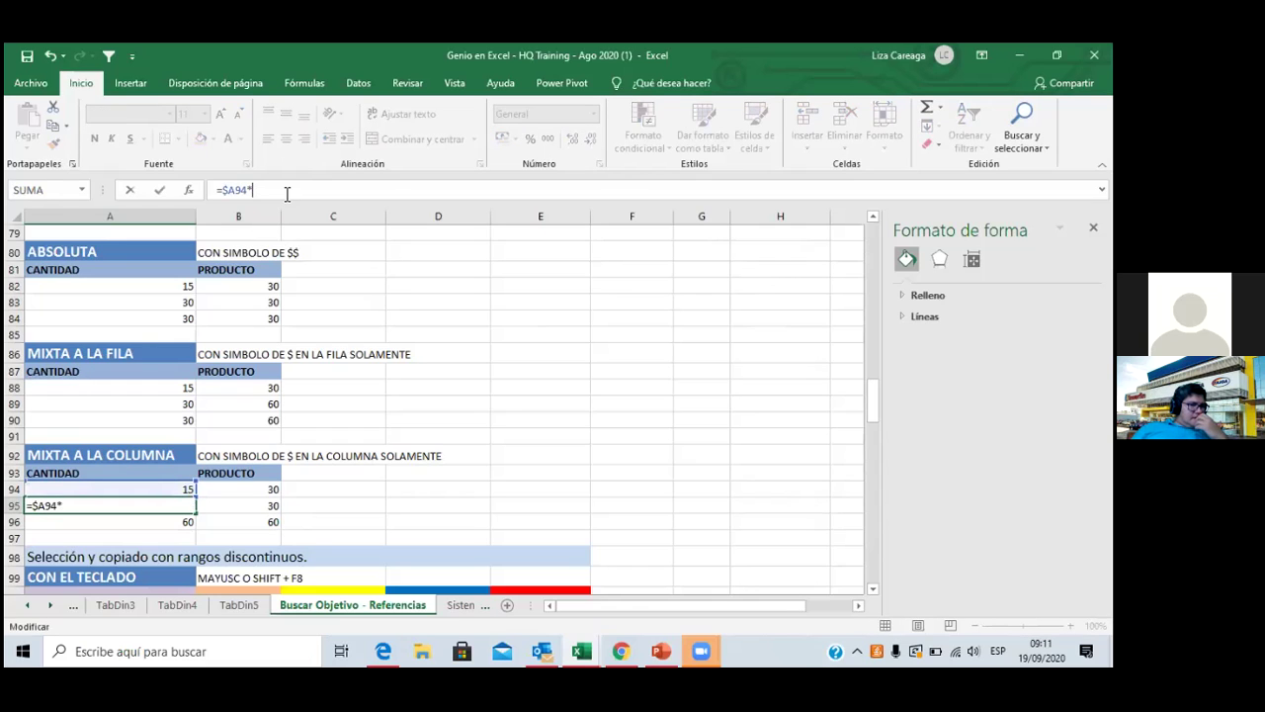
{"action": "type", "text": "3"}
{"action": "key", "text": "Return"}
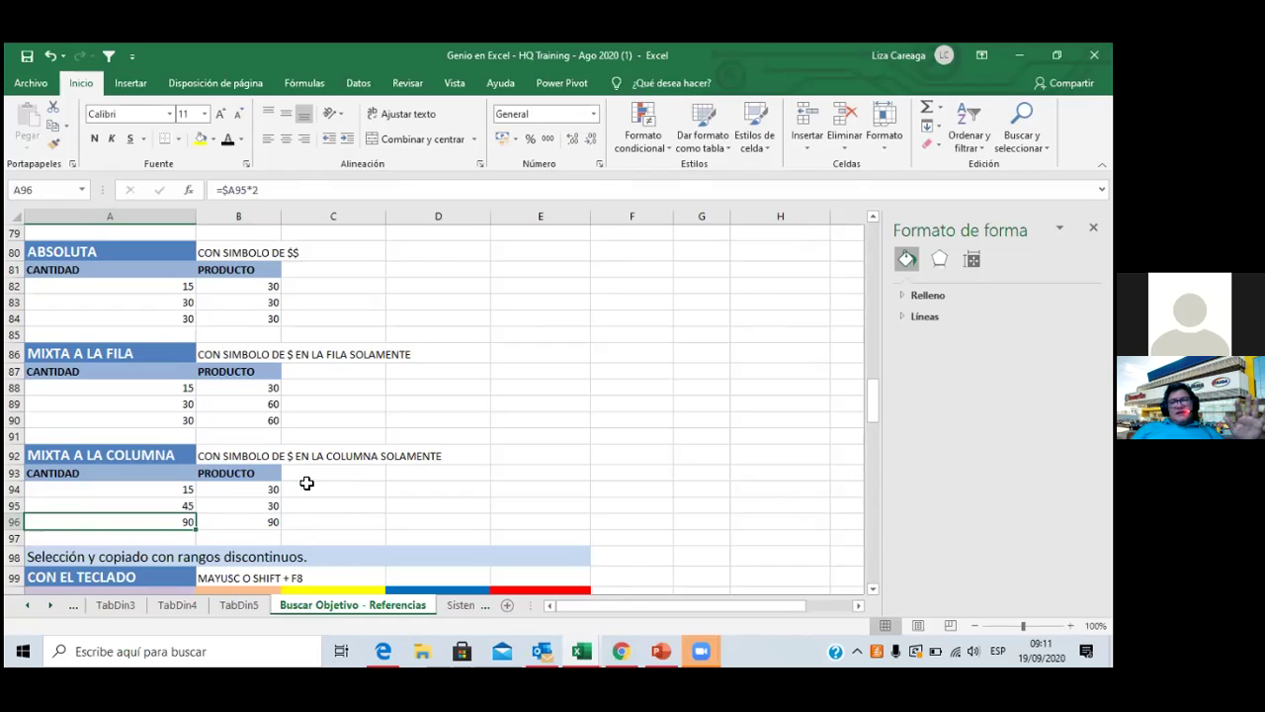
Step: Review A94, A95, A96 and B95 to see the updated results
{"action": "left_click", "coordinate": [184, 491]}
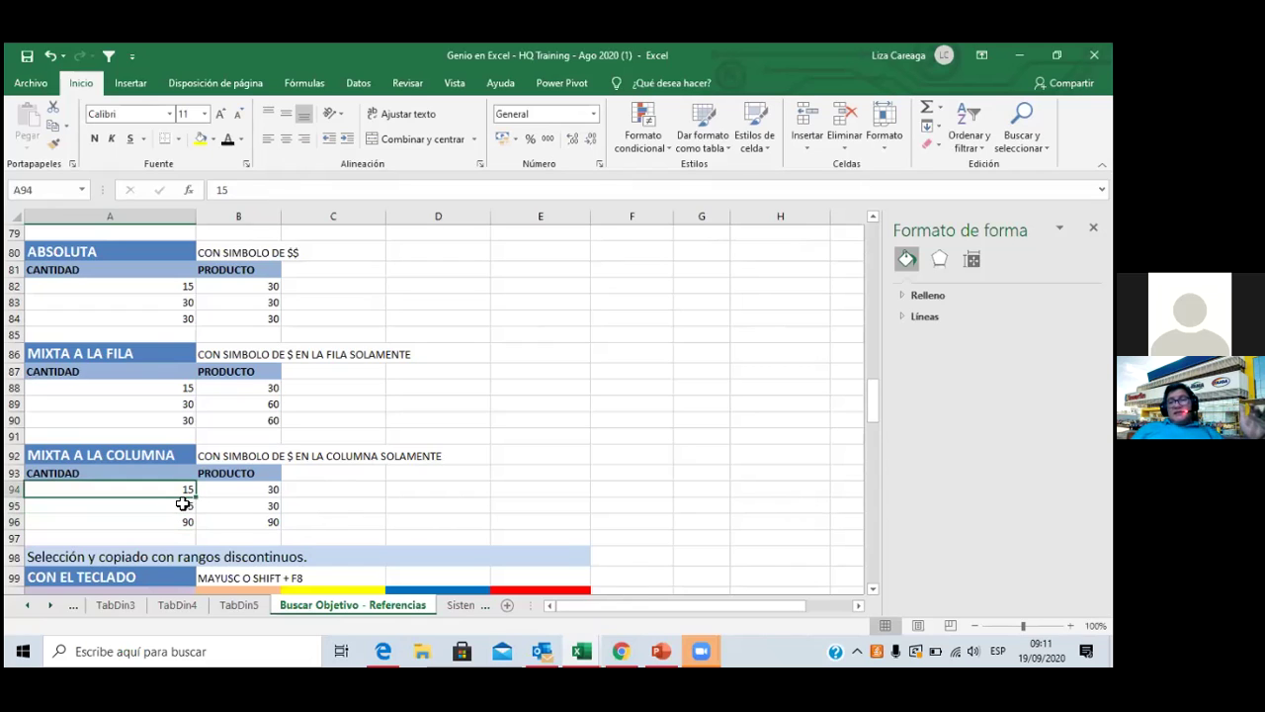
{"action": "left_click", "coordinate": [181, 505]}
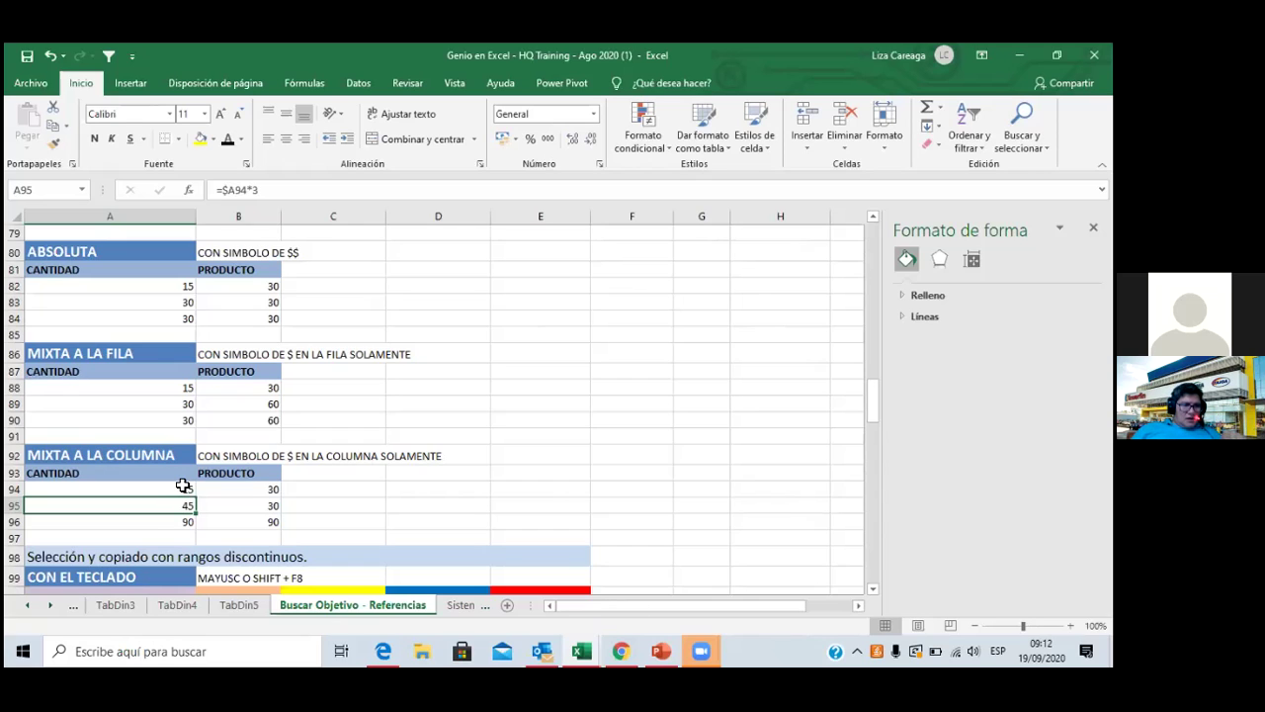
{"action": "left_click", "coordinate": [183, 485]}
{"action": "left_click", "coordinate": [188, 506]}
{"action": "left_click", "coordinate": [184, 521]}
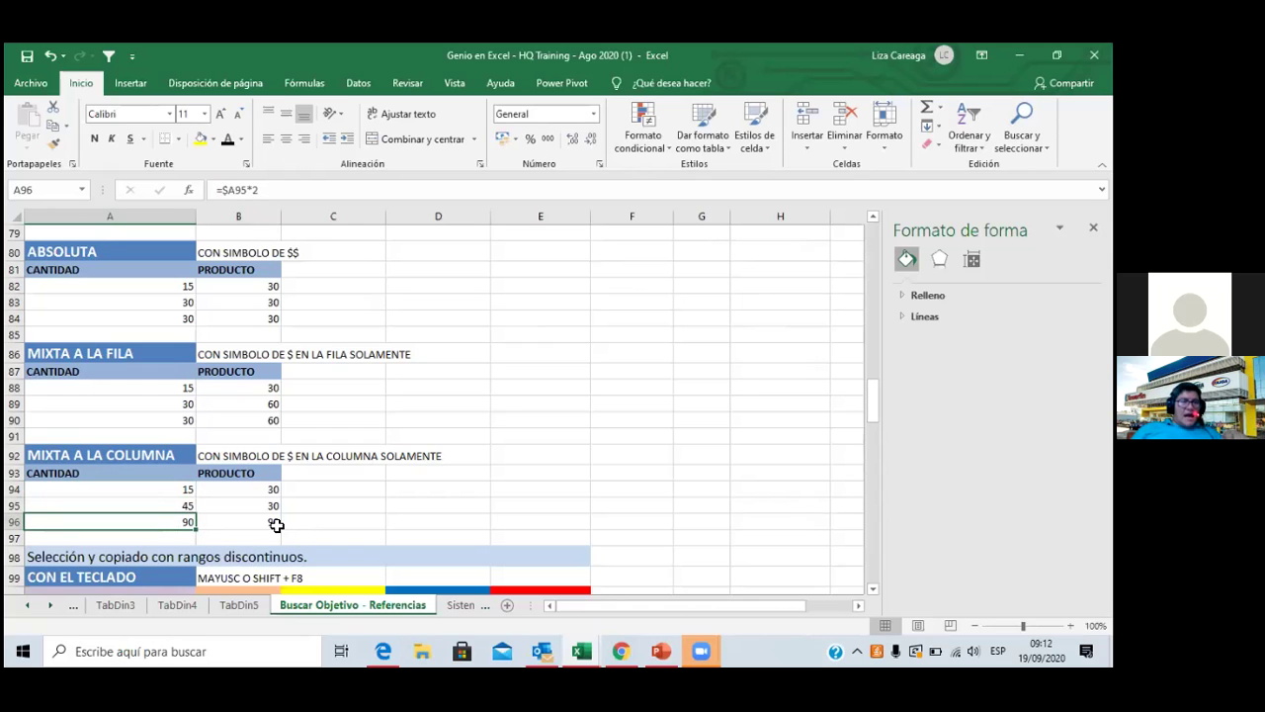
{"action": "left_click", "coordinate": [274, 522]}
{"action": "left_click", "coordinate": [271, 505]}
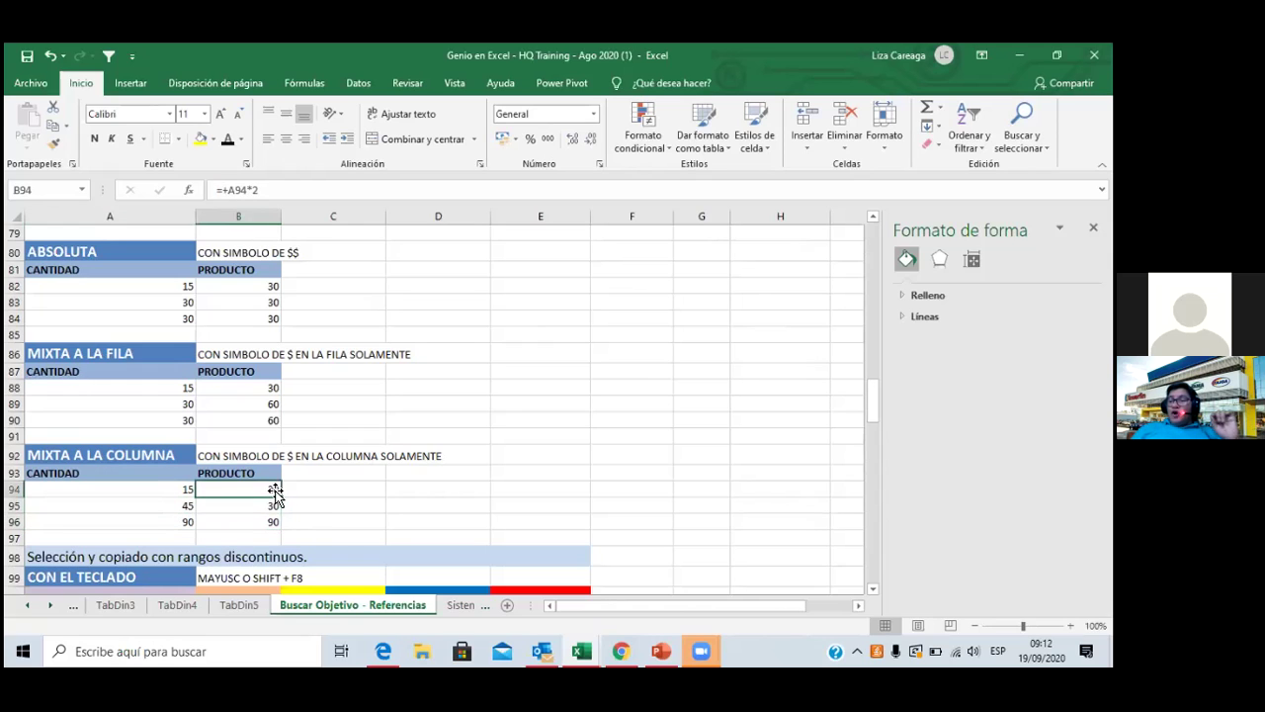
Step: Fill A94 downward over A95 with its fill handle
{"action": "left_click", "coordinate": [180, 488]}
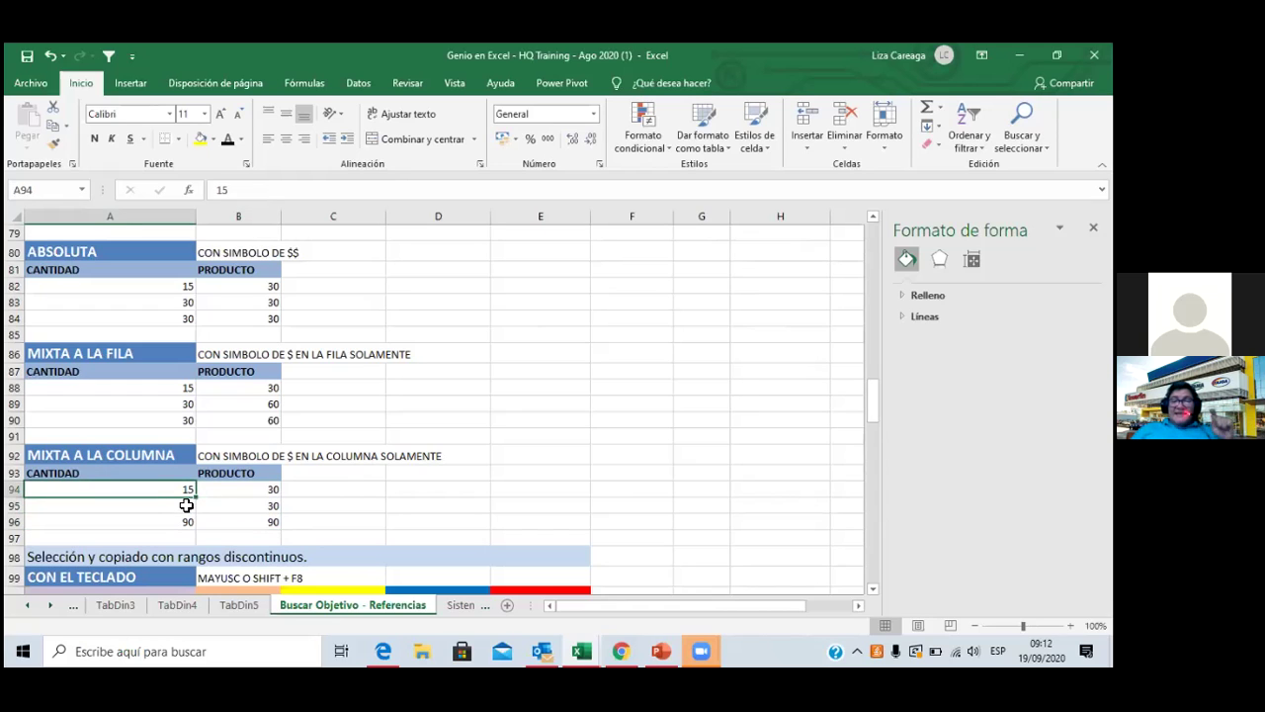
{"action": "left_click_drag", "start_coordinate": [195, 497], "coordinate": [210, 510]}
{"action": "left_click", "coordinate": [198, 511]}
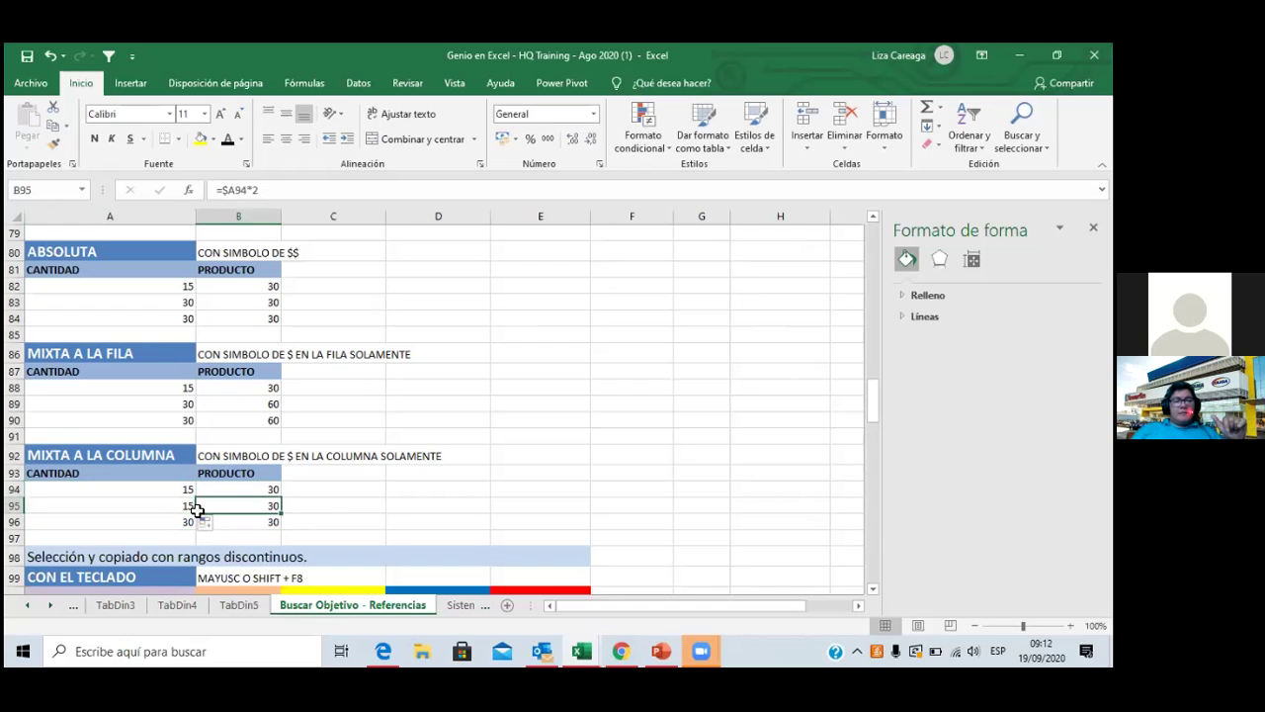
Step: Undo the stray fill, copy A95's times-3 formula into A96, and refill B96 from it
{"action": "key", "text": "ctrl+z"}
{"action": "key", "text": "ctrl+z"}
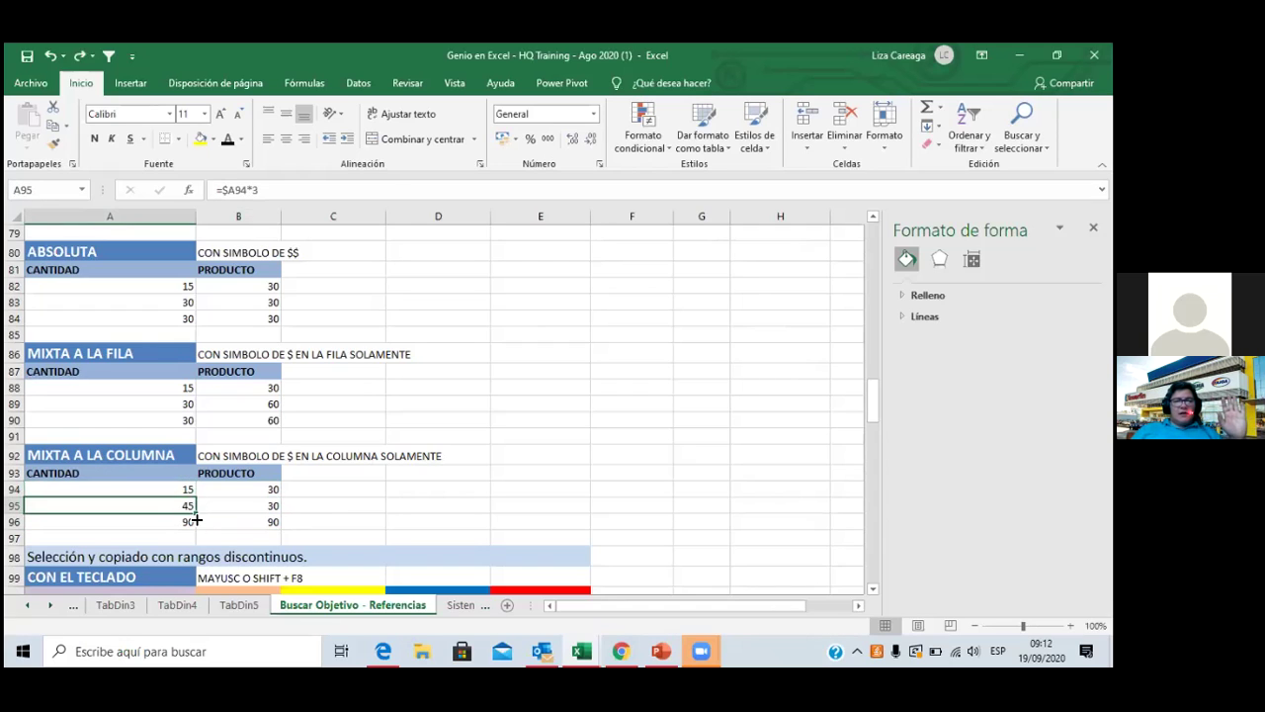
{"action": "left_click_drag", "start_coordinate": [195, 527], "coordinate": [197, 530]}
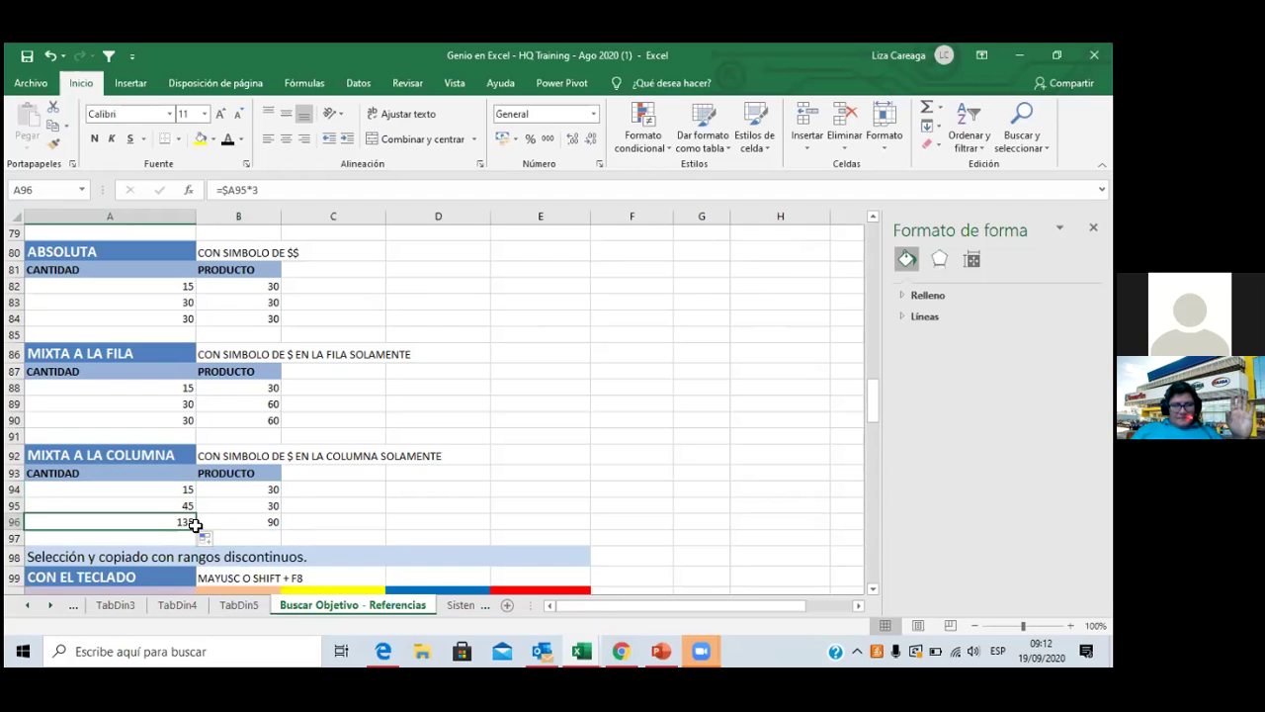
{"action": "left_click", "coordinate": [254, 524]}
{"action": "key", "text": "Delete"}
{"action": "left_click", "coordinate": [333, 524]}
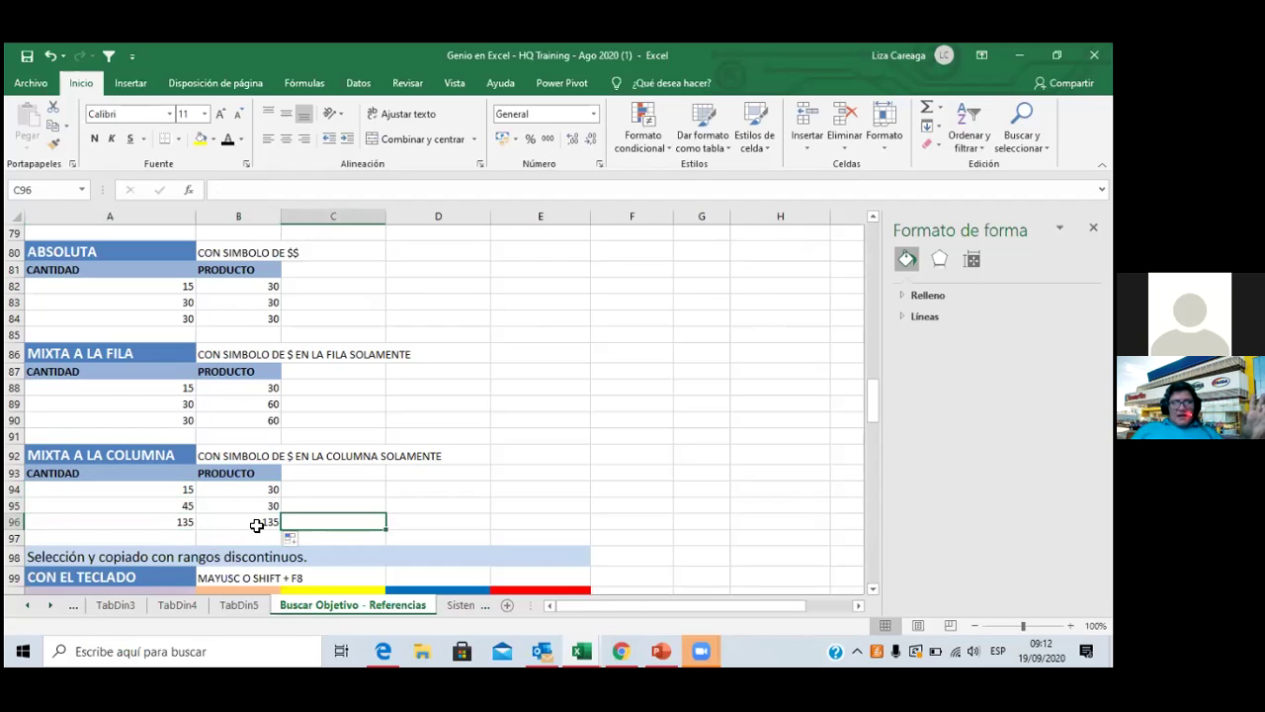
{"action": "left_click", "coordinate": [270, 522]}
{"action": "key", "text": "ctrl+d"}
Step: Copy B96's formula up into B95 and compare A95 with B95
{"action": "left_click_drag", "start_coordinate": [283, 531], "coordinate": [279, 502]}
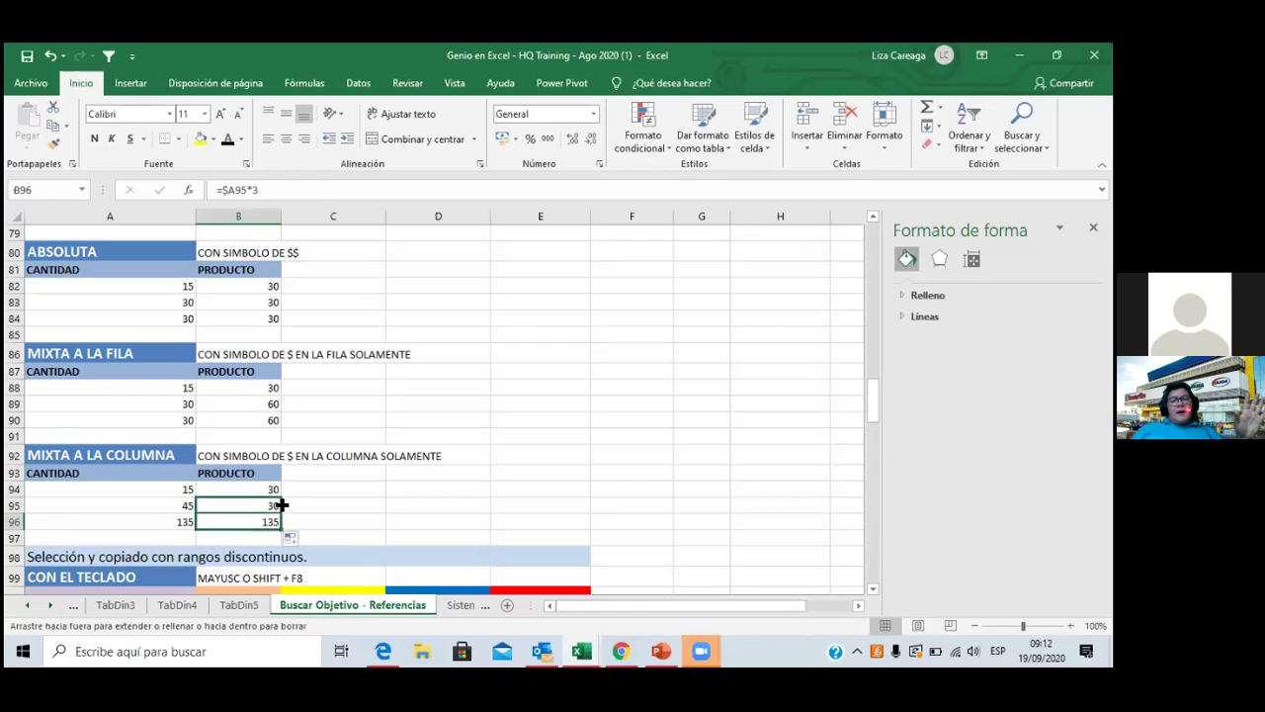
{"action": "left_click", "coordinate": [303, 514]}
{"action": "left_click", "coordinate": [256, 507]}
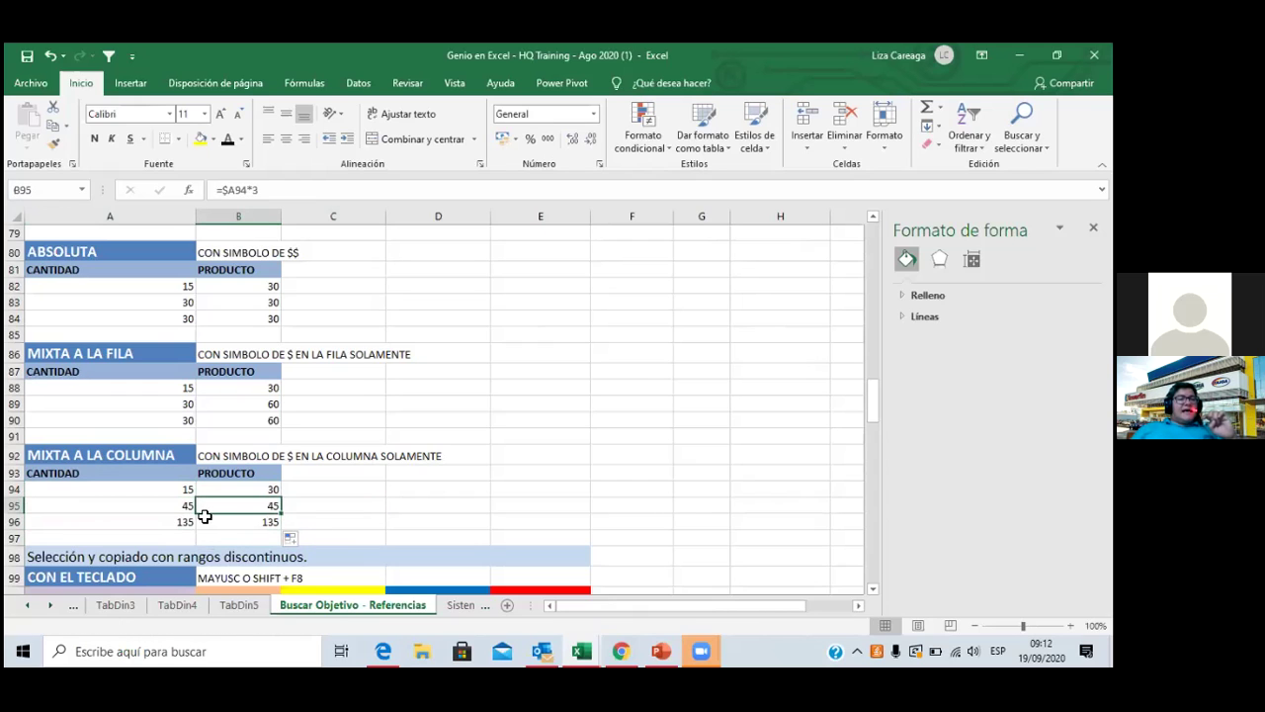
{"action": "left_click_drag", "start_coordinate": [281, 513], "coordinate": [96, 511]}
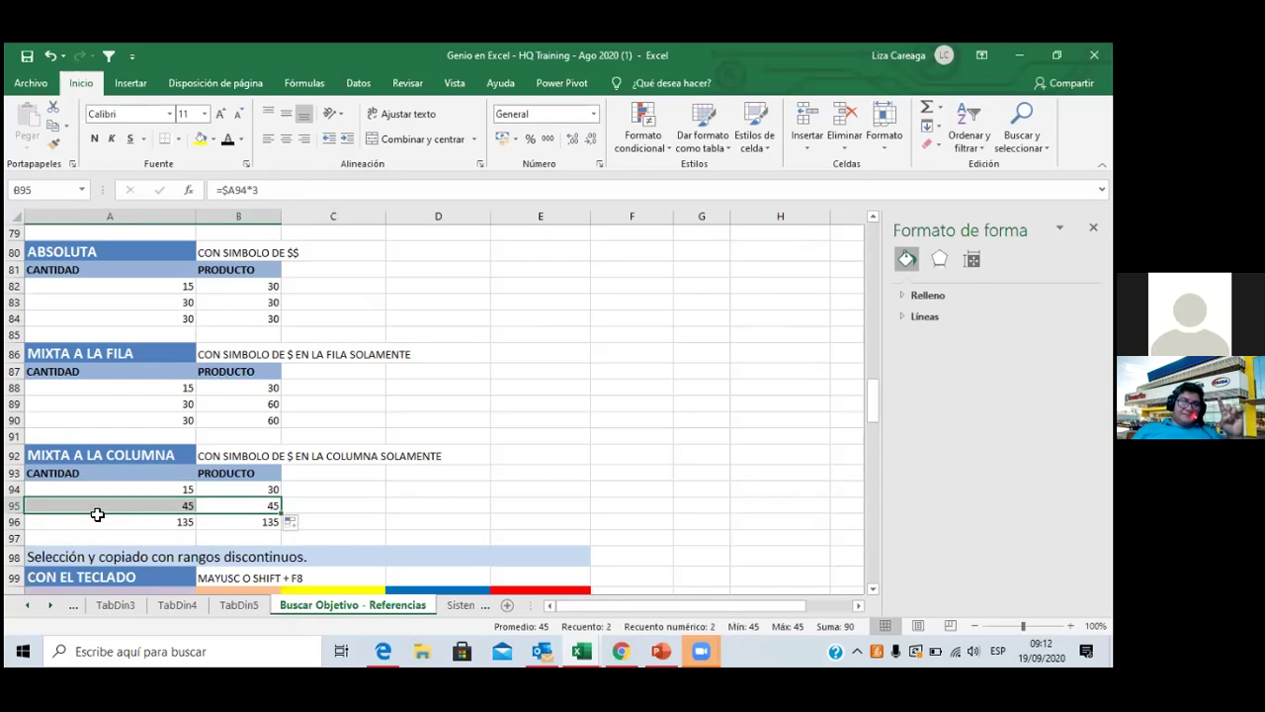
{"action": "left_click", "coordinate": [317, 516]}
Step: Check A94's value and the times-3 formulas in A95 and A96 (=$A95*3)
{"action": "left_click", "coordinate": [185, 490]}
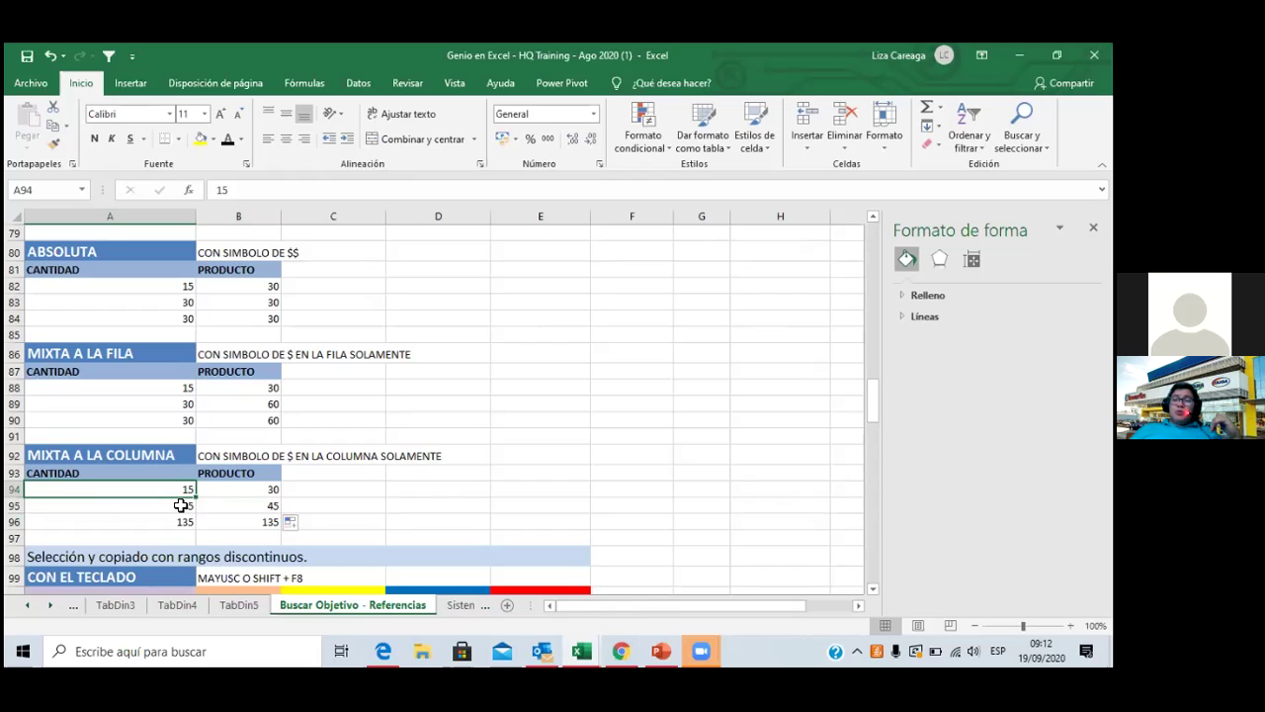
{"action": "left_click", "coordinate": [181, 505]}
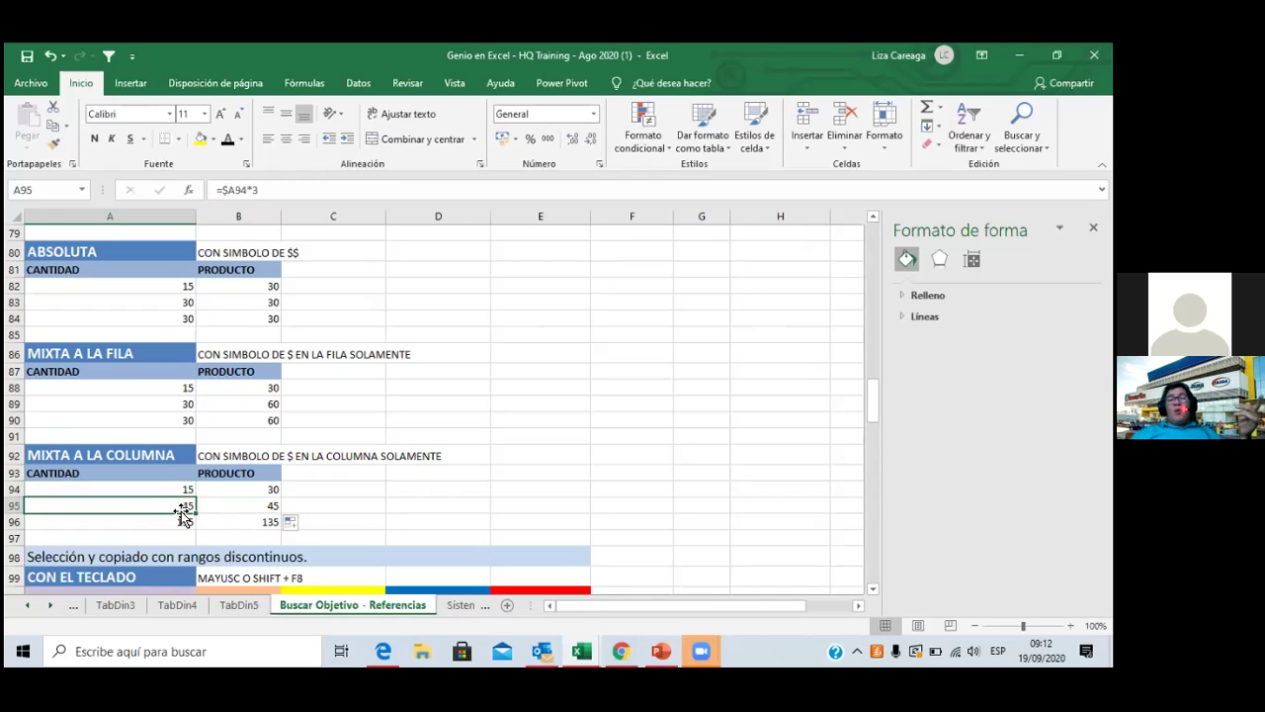
{"action": "left_click", "coordinate": [189, 522]}
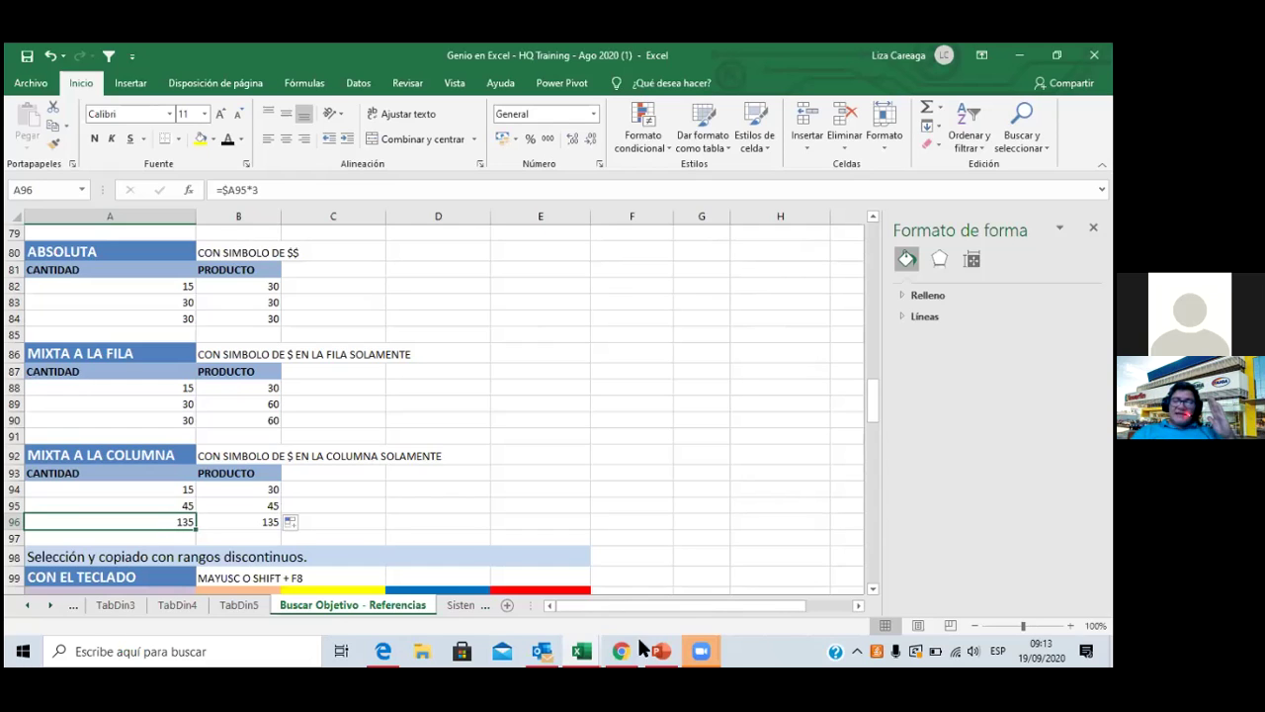
{"action": "mouse_move", "coordinate": [621, 647]}
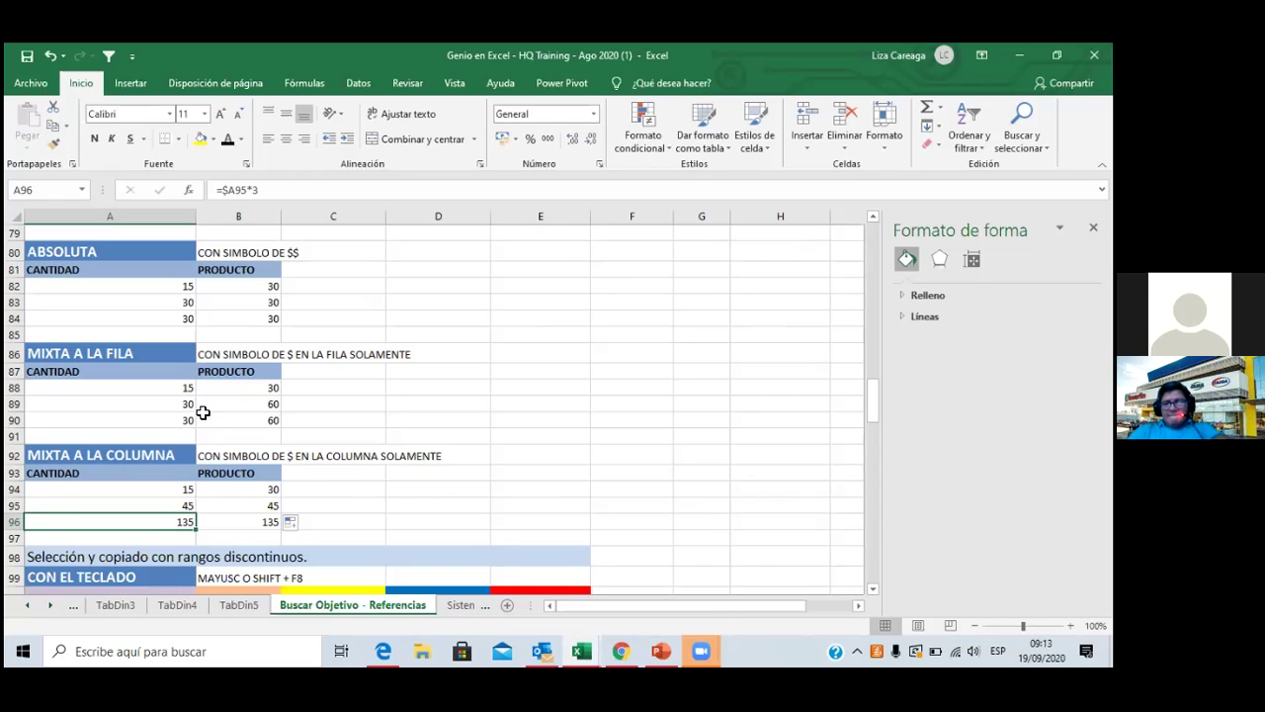
Step: Deselect the formula cells and scroll back to the top of the sheet
{"action": "left_click", "coordinate": [451, 284]}
{"action": "scroll", "coordinate": [451, 287], "scroll_direction": "up", "scroll_amount": 2}
{"action": "scroll", "coordinate": [450, 287], "scroll_direction": "up", "scroll_amount": 1}
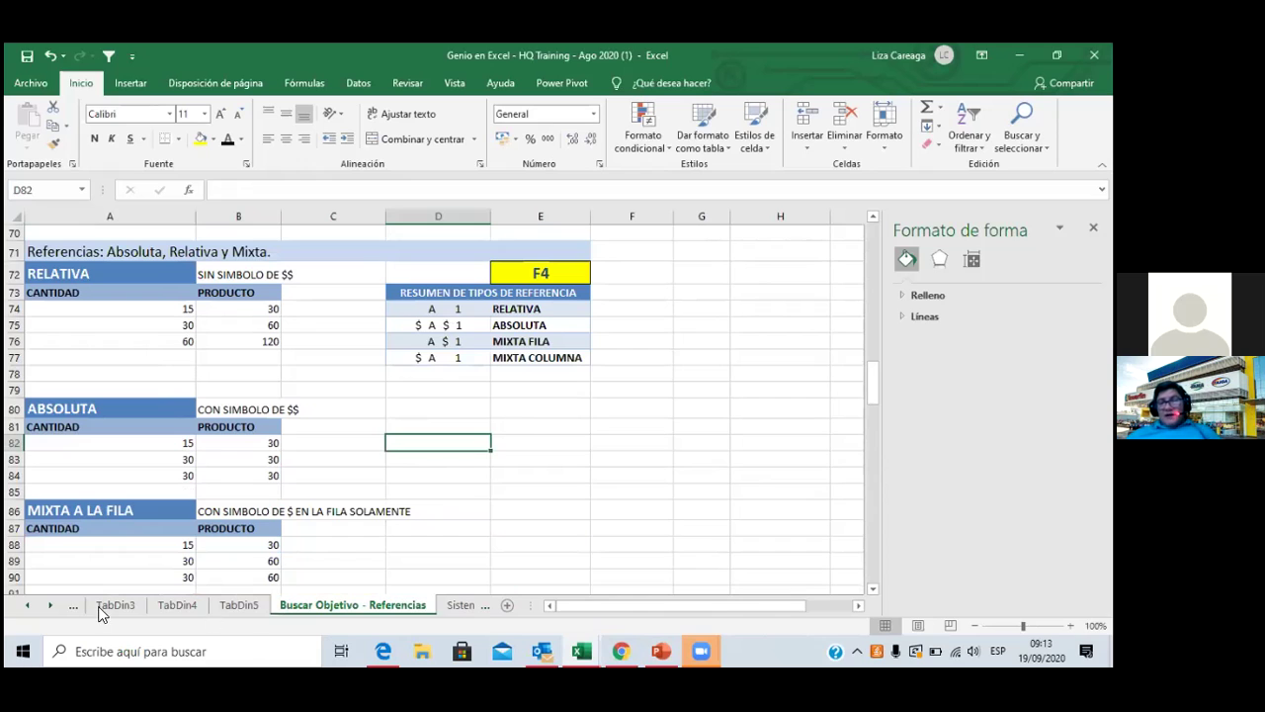
{"action": "left_click", "coordinate": [28, 60]}
Step: Page the sheet tabs back until the Pegado Especial tab is visible
{"action": "left_click", "coordinate": [28, 610]}
{"action": "left_click", "coordinate": [28, 610]}
{"action": "left_click", "coordinate": [27, 610]}
{"action": "left_click", "coordinate": [28, 610]}
{"action": "left_click", "coordinate": [28, 610]}
{"action": "left_click", "coordinate": [27, 610]}
{"action": "left_click", "coordinate": [27, 610]}
{"action": "left_click", "coordinate": [28, 610]}
{"action": "left_click", "coordinate": [27, 610]}
{"action": "left_click", "coordinate": [28, 610]}
{"action": "left_click", "coordinate": [28, 610]}
{"action": "left_click", "coordinate": [28, 610]}
{"action": "left_click", "coordinate": [28, 610]}
{"action": "left_click", "coordinate": [28, 610]}
{"action": "left_click", "coordinate": [28, 610]}
{"action": "left_click", "coordinate": [27, 609]}
{"action": "left_click", "coordinate": [27, 610]}
{"action": "left_click", "coordinate": [27, 610]}
{"action": "left_click", "coordinate": [27, 610]}
{"action": "left_click", "coordinate": [27, 610]}
{"action": "left_click", "coordinate": [28, 609]}
{"action": "left_click", "coordinate": [28, 610]}
{"action": "left_click", "coordinate": [28, 610]}
{"action": "left_click", "coordinate": [28, 610]}
{"action": "left_click", "coordinate": [28, 610]}
{"action": "left_click", "coordinate": [28, 610]}
{"action": "left_click", "coordinate": [27, 610]}
{"action": "left_click", "coordinate": [28, 610]}
{"action": "left_click", "coordinate": [28, 610]}
{"action": "left_click", "coordinate": [28, 610]}
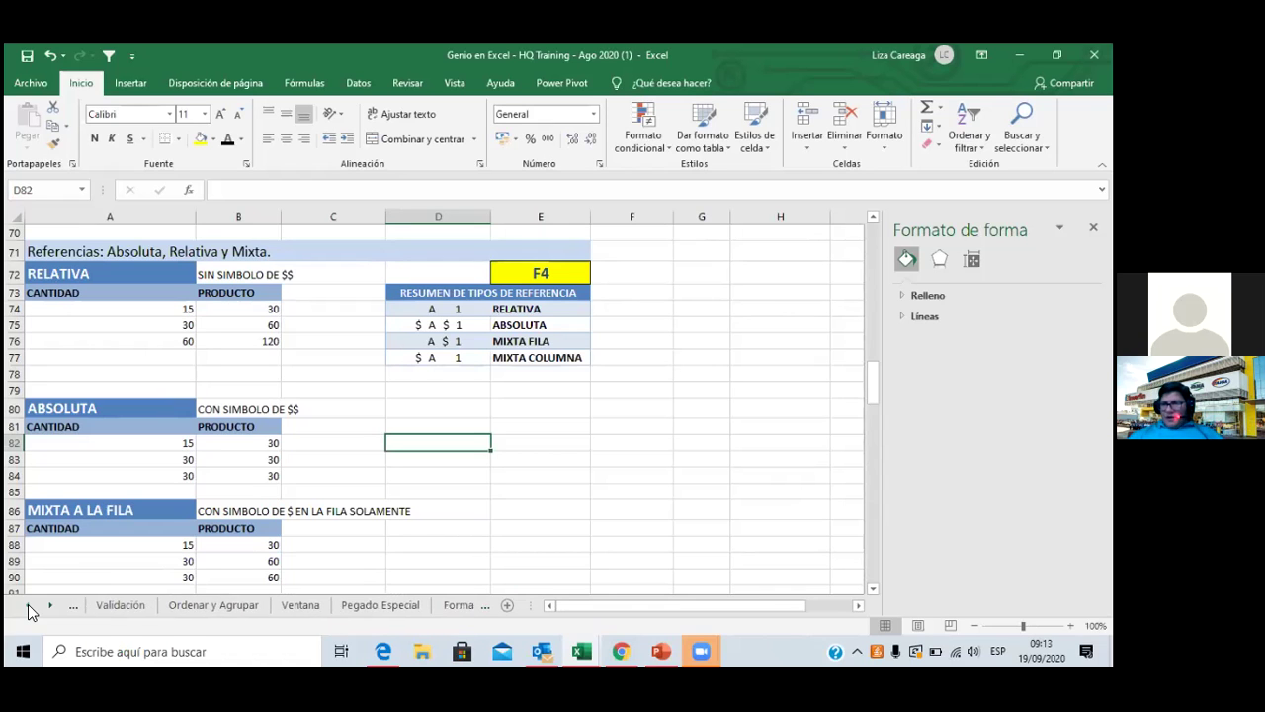
{"action": "left_click", "coordinate": [408, 610]}
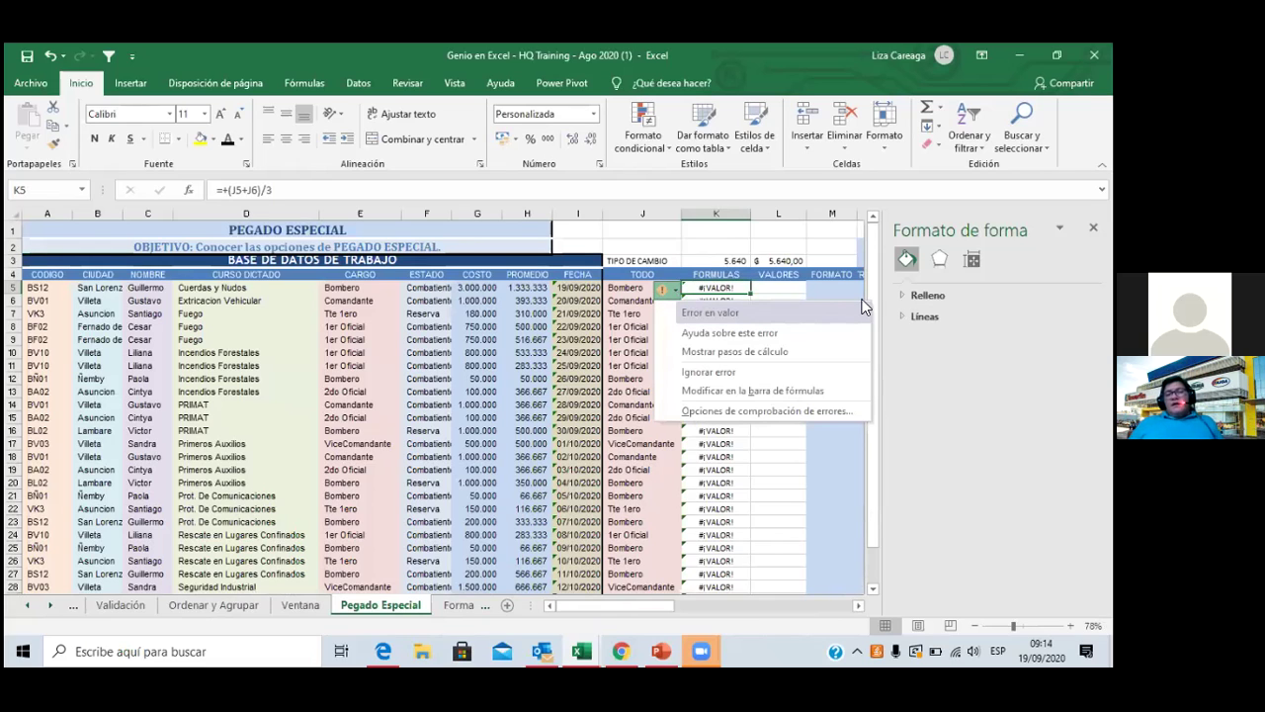
{"action": "left_click", "coordinate": [786, 285]}
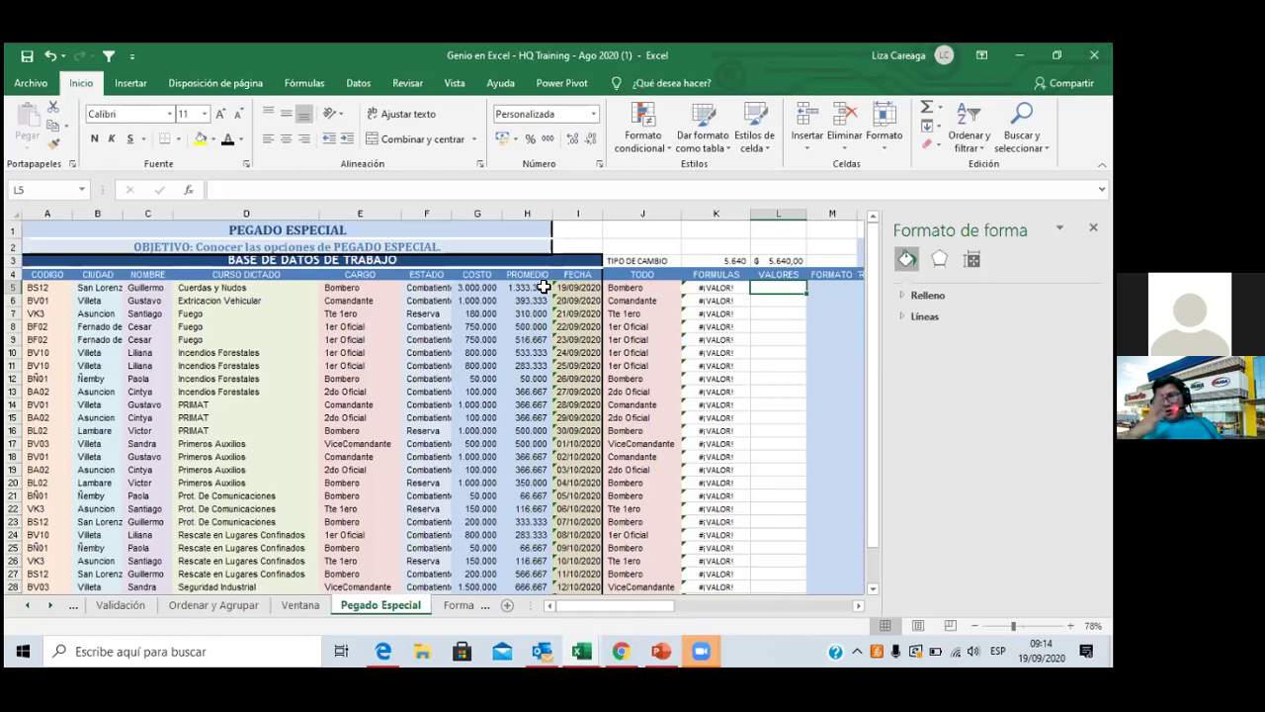
{"action": "left_click", "coordinate": [544, 286]}
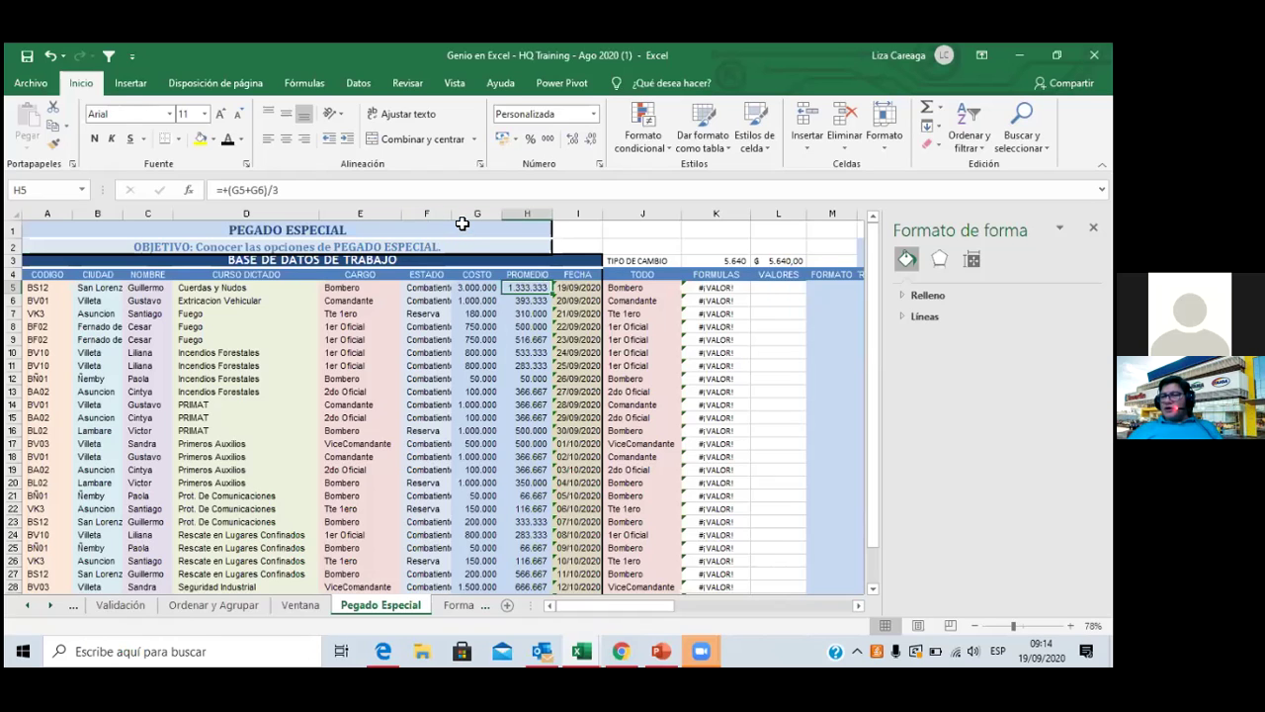
{"action": "left_click", "coordinate": [624, 234]}
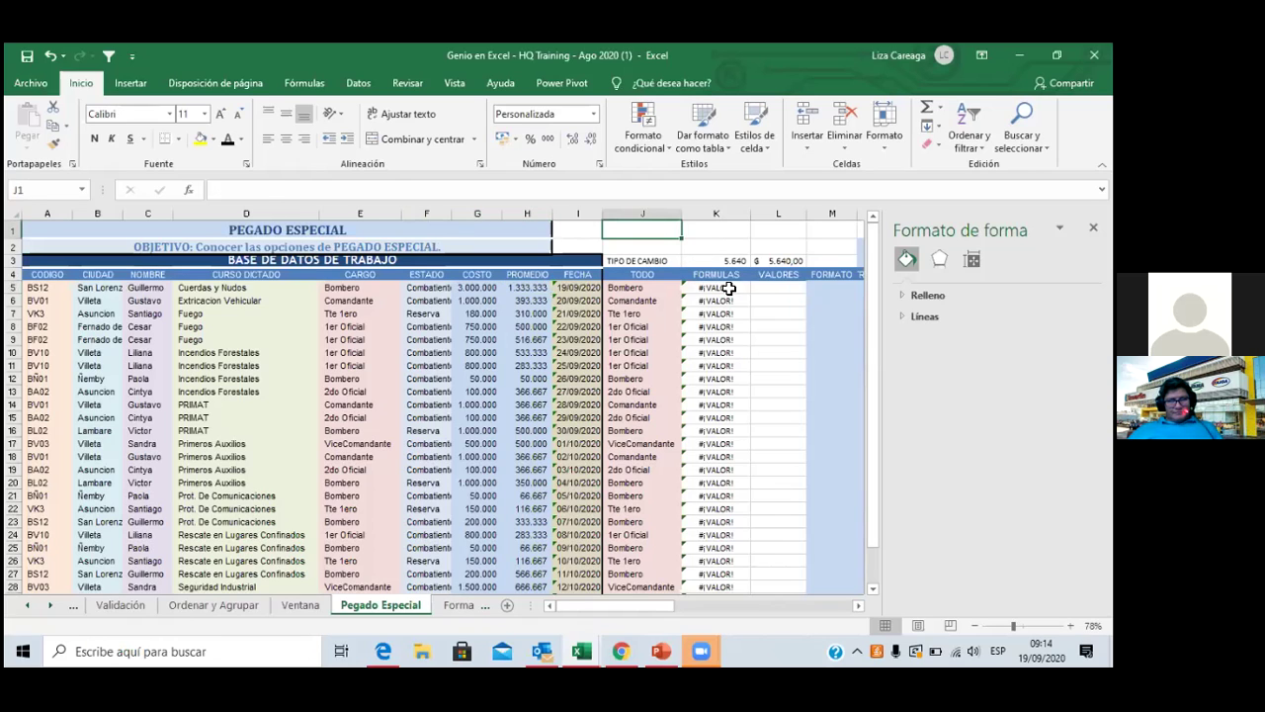
{"action": "left_click", "coordinate": [729, 288]}
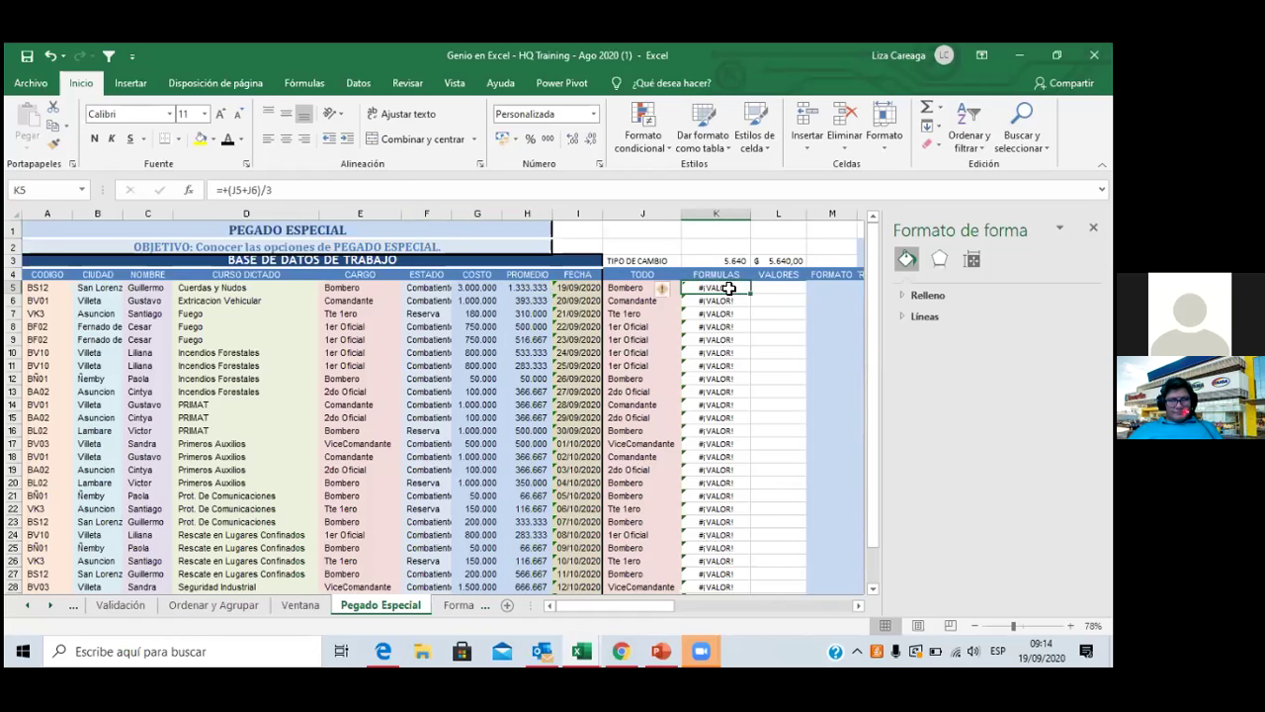
{"action": "left_click", "coordinate": [525, 286]}
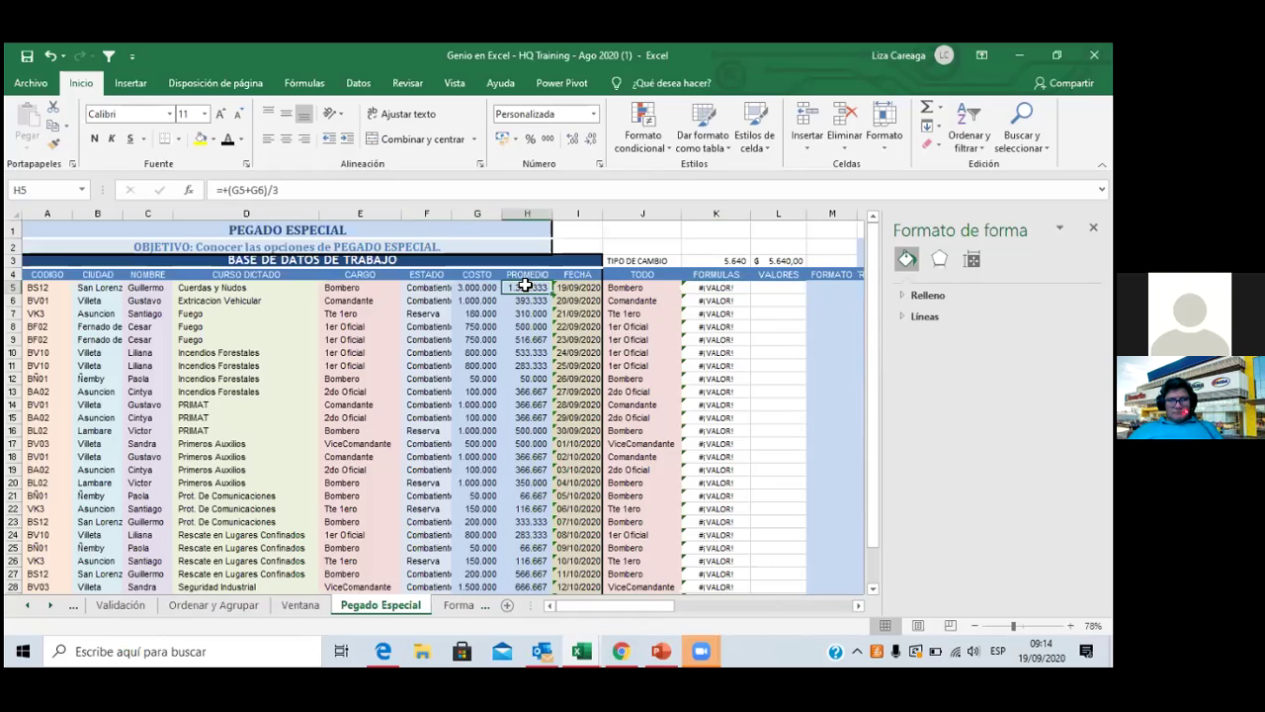
{"action": "left_click", "coordinate": [737, 289]}
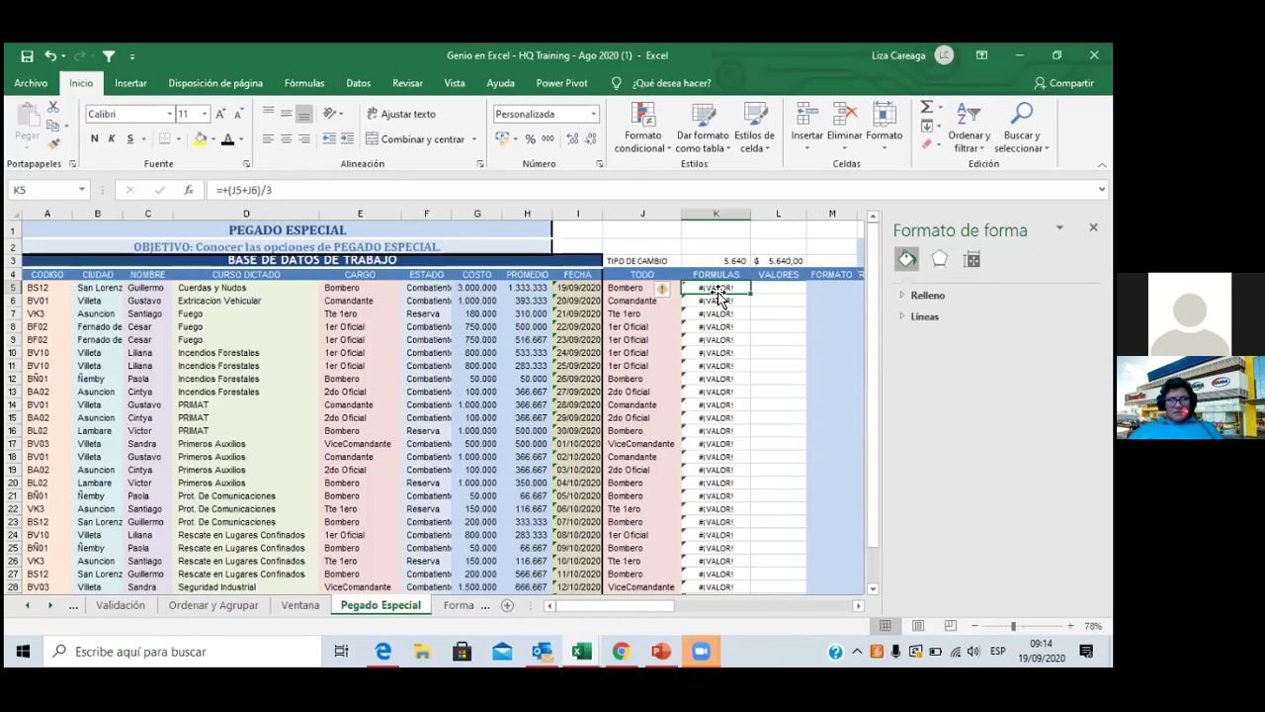
{"action": "left_click", "coordinate": [534, 287]}
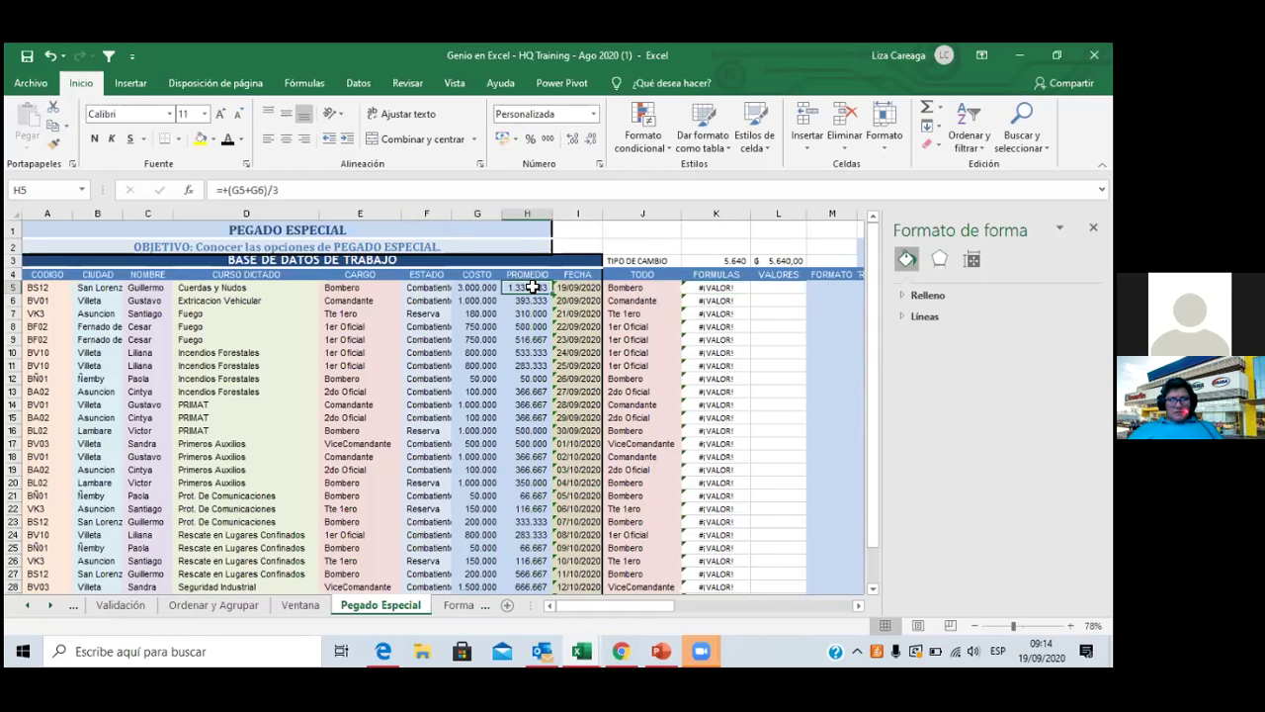
{"action": "left_click", "coordinate": [461, 287]}
{"action": "left_click", "coordinate": [515, 288]}
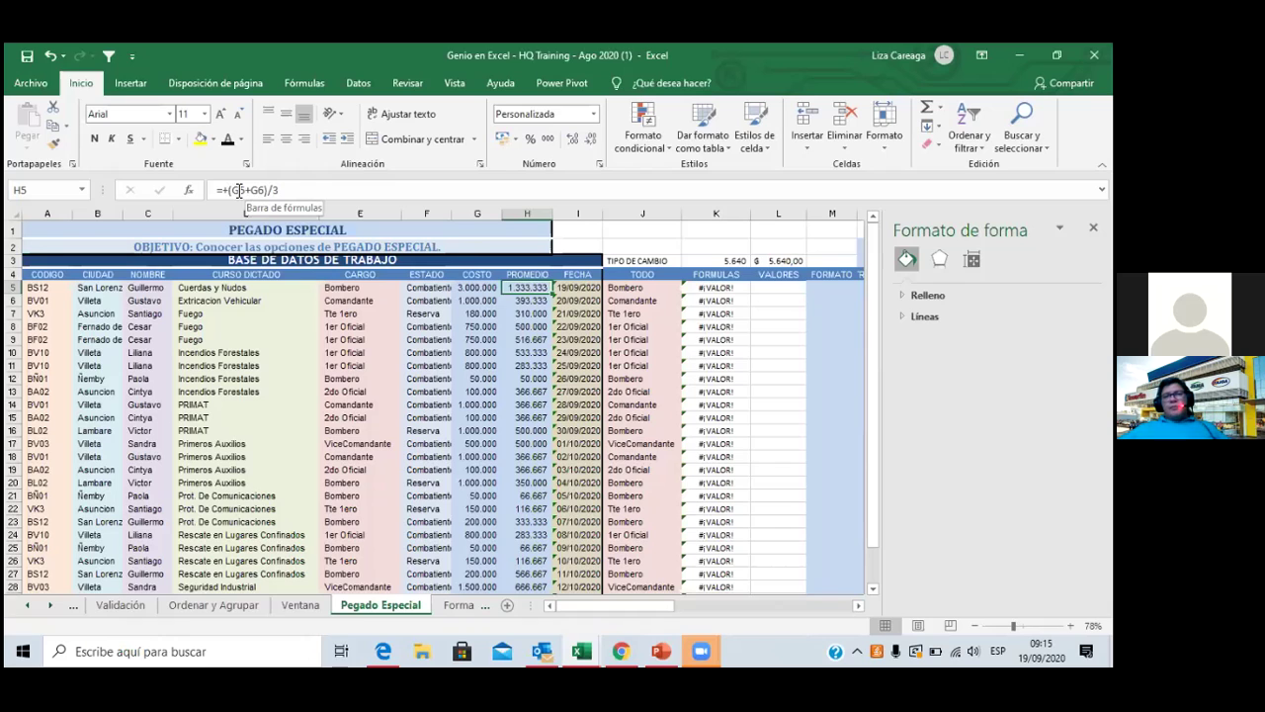
Step: Edit H5 and cycle the G5 reference lock with F4, dismissing the names list
{"action": "key", "text": "F2"}
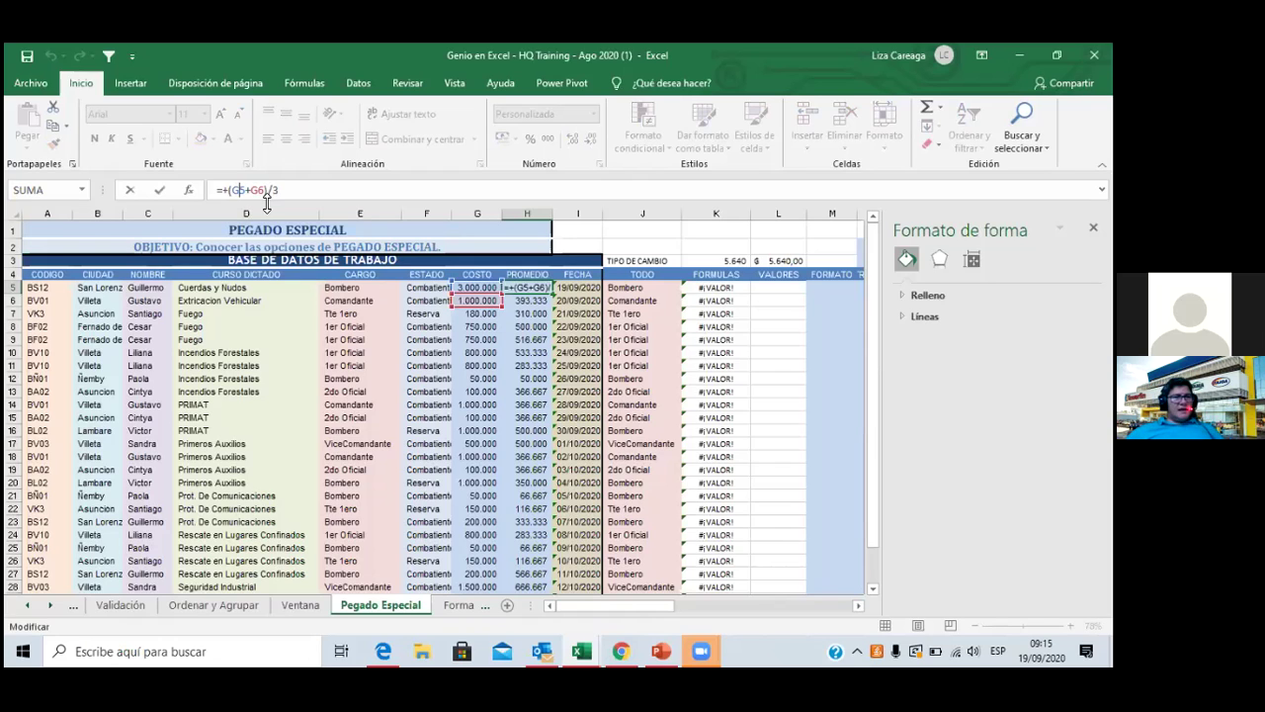
{"action": "key", "text": "F4"}
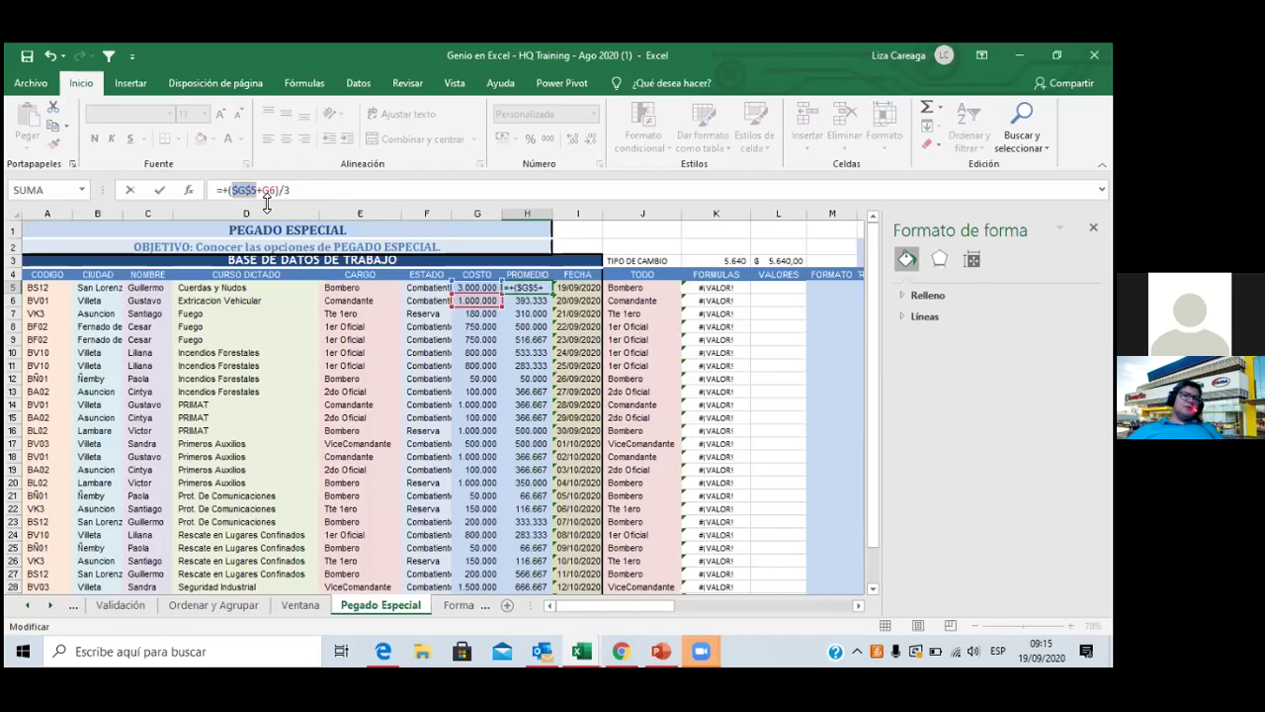
{"action": "key", "text": "F4"}
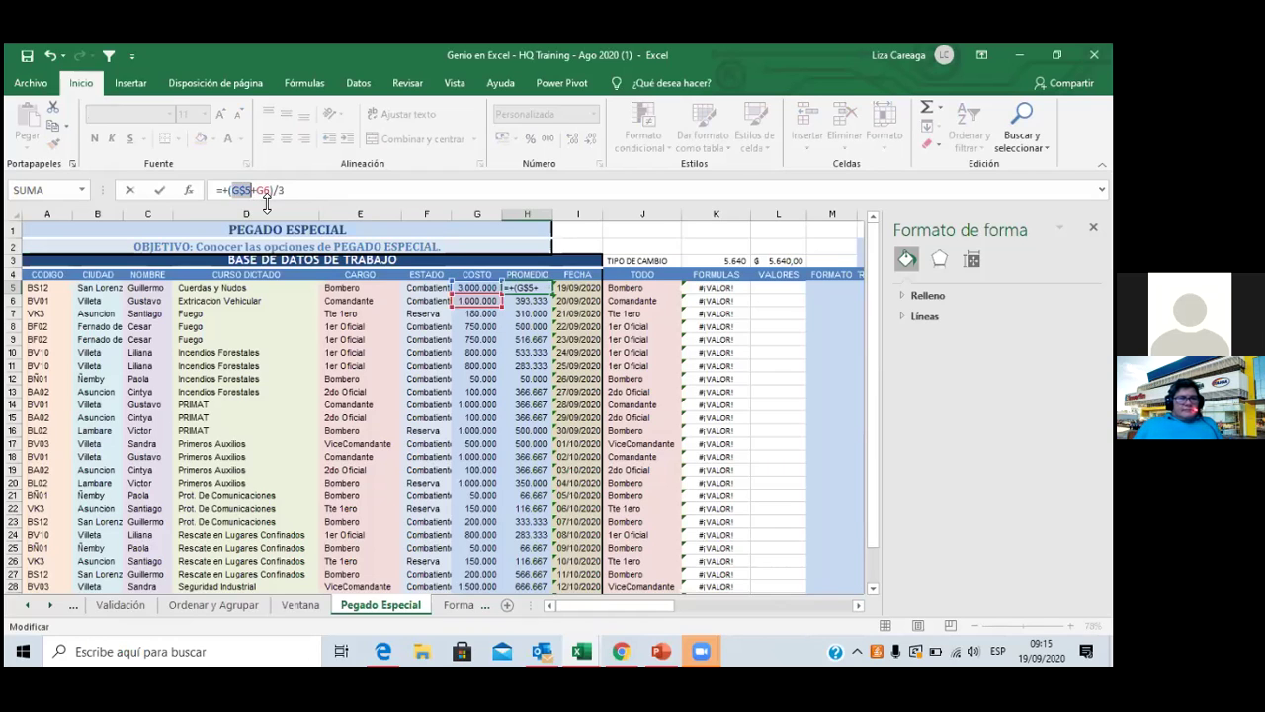
{"action": "left_click", "coordinate": [268, 192]}
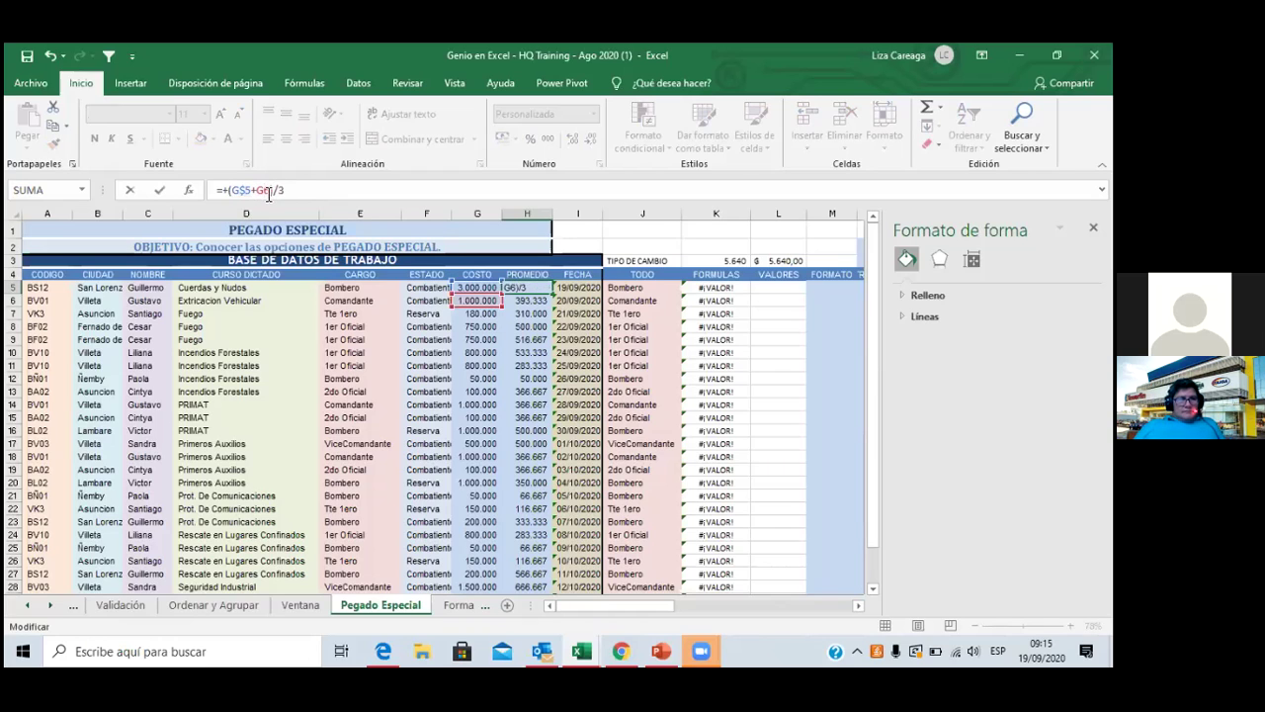
{"action": "key", "text": "F3"}
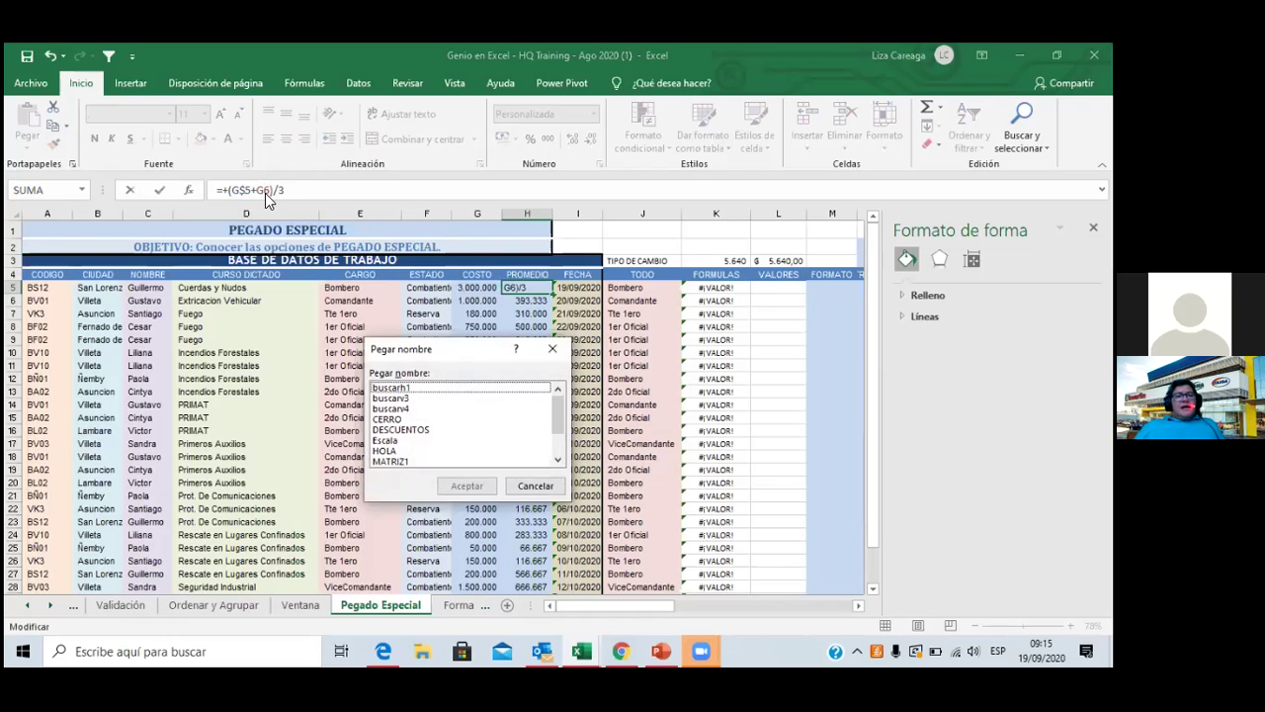
{"action": "left_click", "coordinate": [553, 349]}
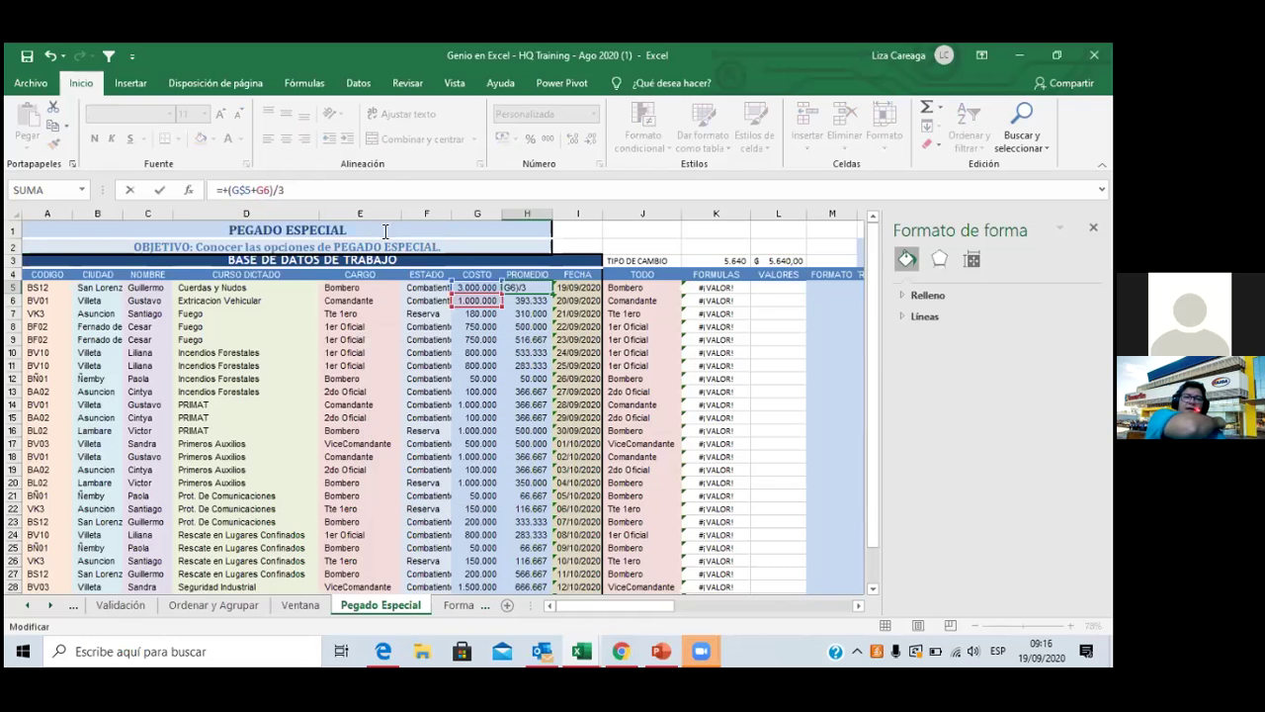
Step: Set the references to $G$5 and $G$6 and confirm H5's =+($G$5+$G$6)/3
{"action": "left_click", "coordinate": [248, 190]}
{"action": "left_click", "coordinate": [248, 190]}
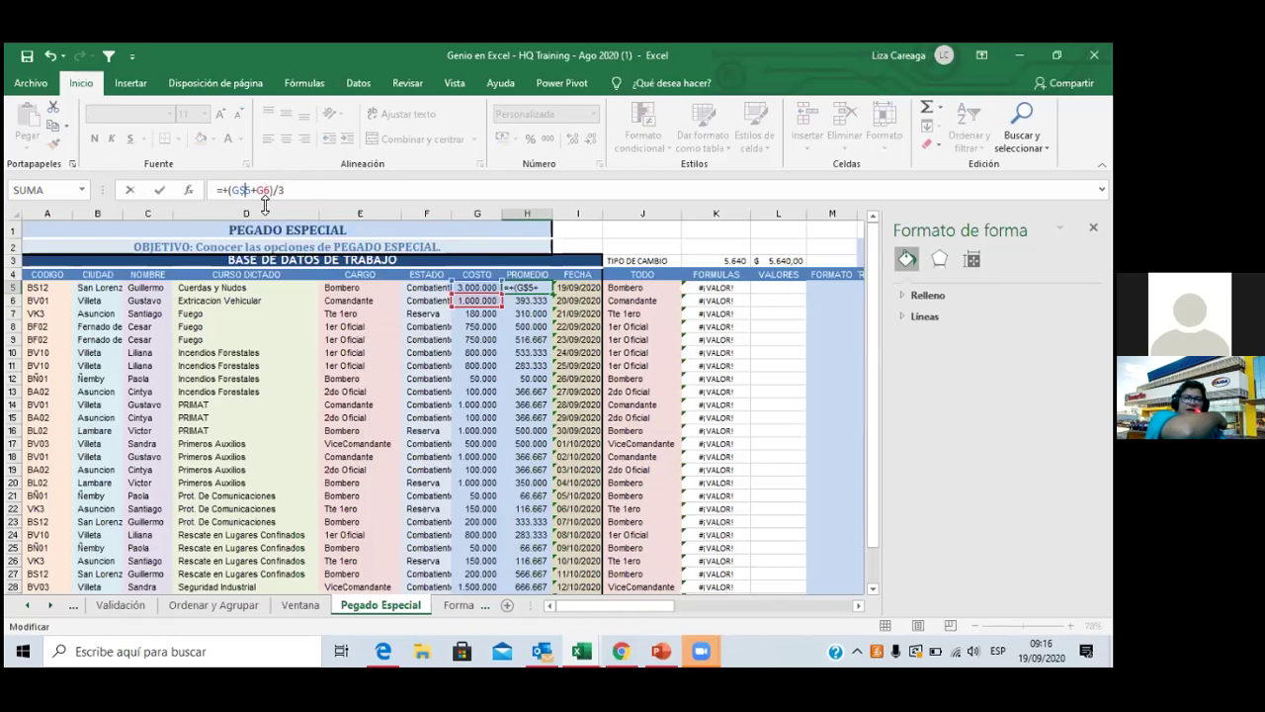
{"action": "key", "text": "BackSpace"}
{"action": "key", "text": "F4"}
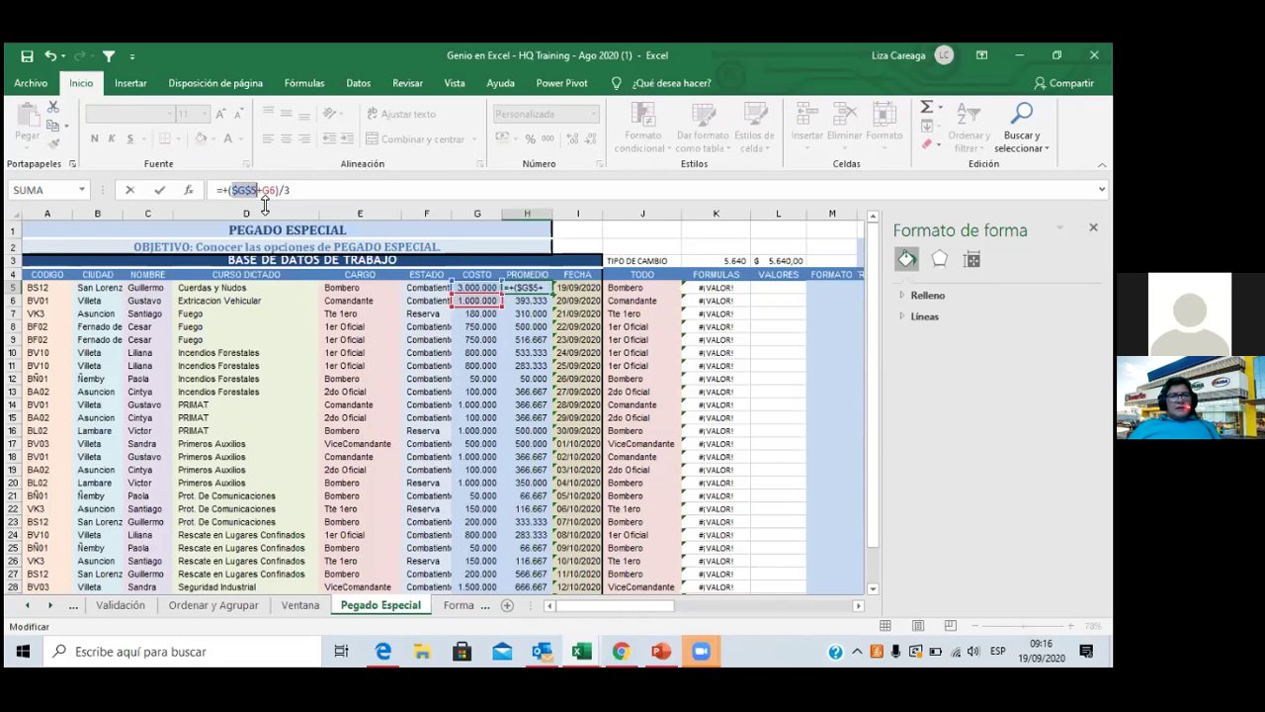
{"action": "left_click", "coordinate": [270, 190]}
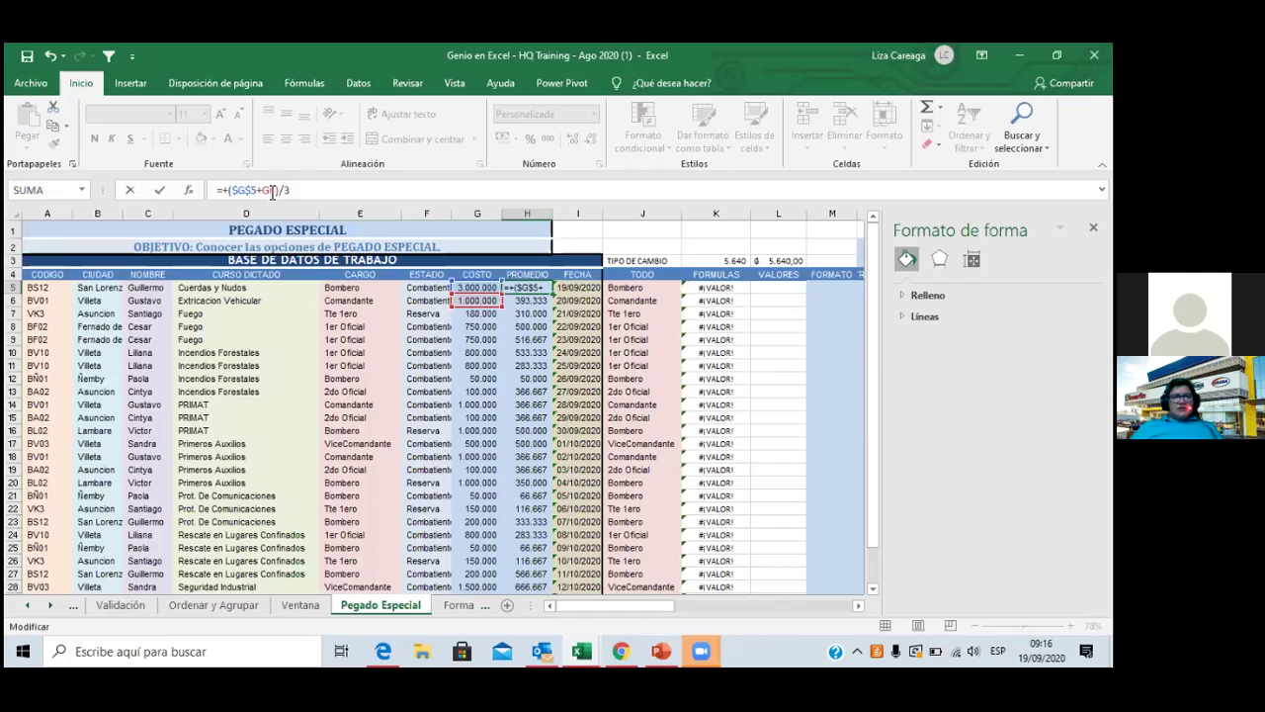
{"action": "key", "text": "F4"}
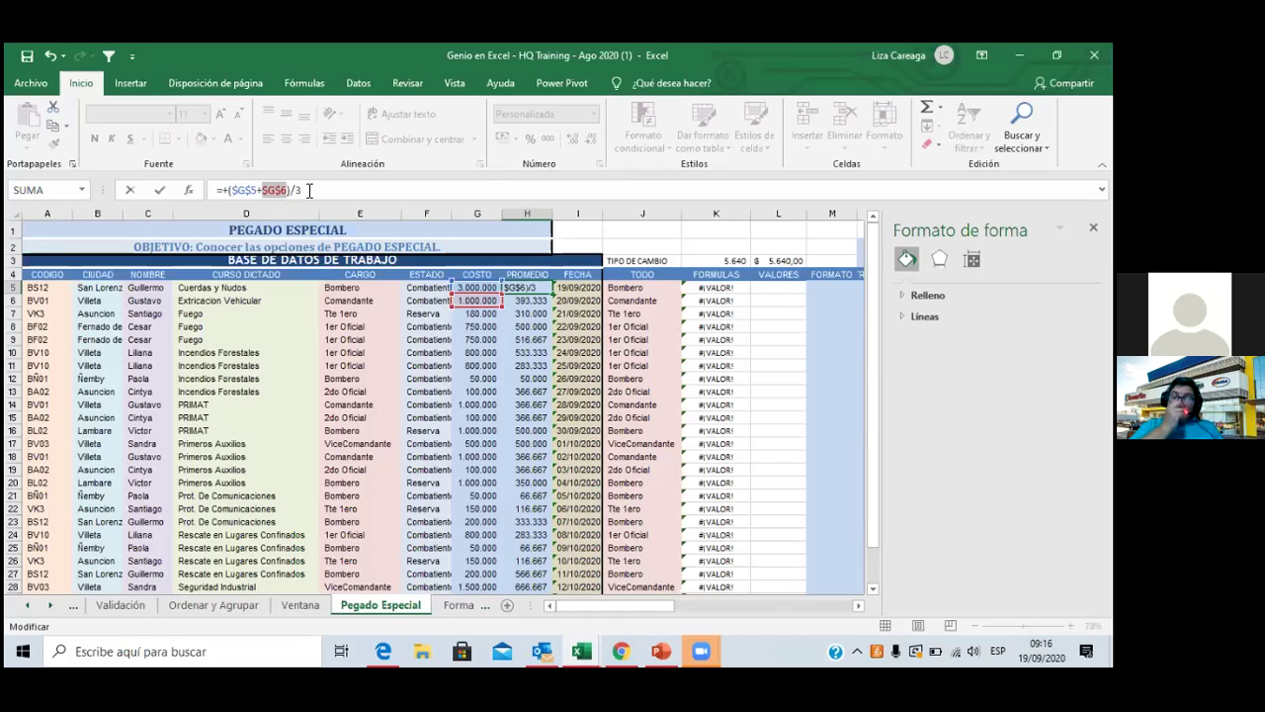
{"action": "key", "text": "Return"}
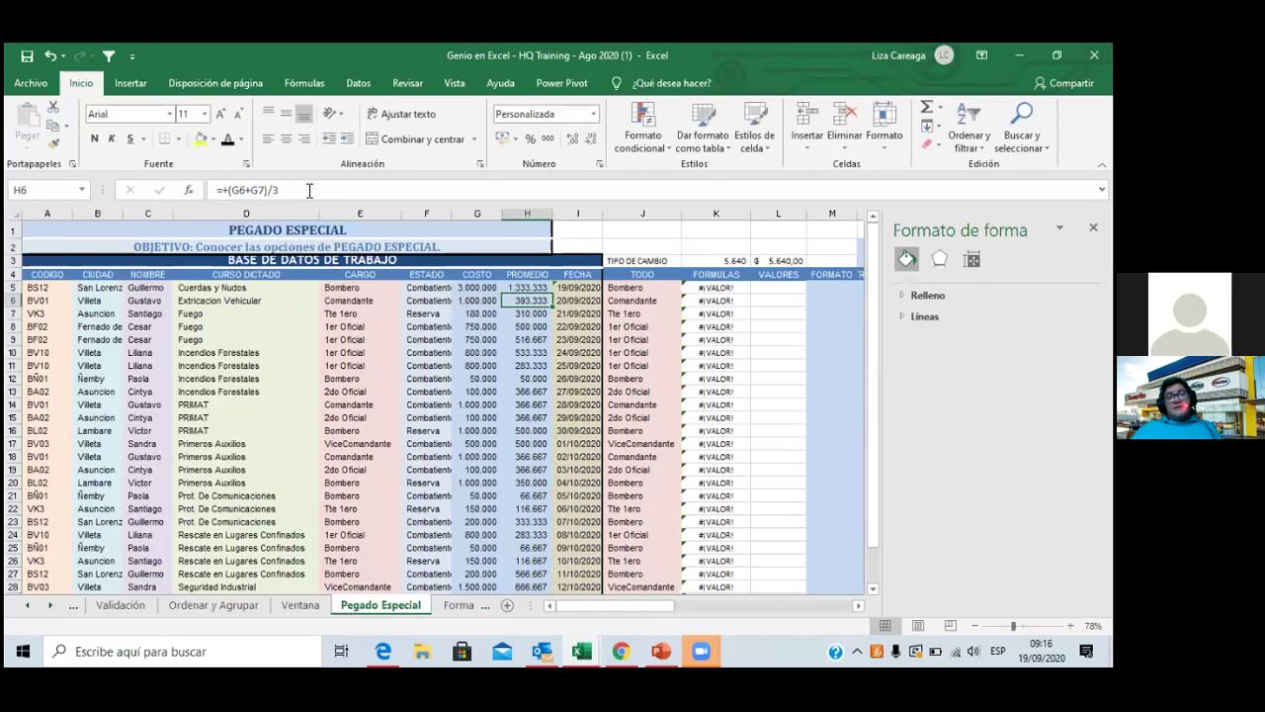
{"action": "left_click", "coordinate": [531, 286]}
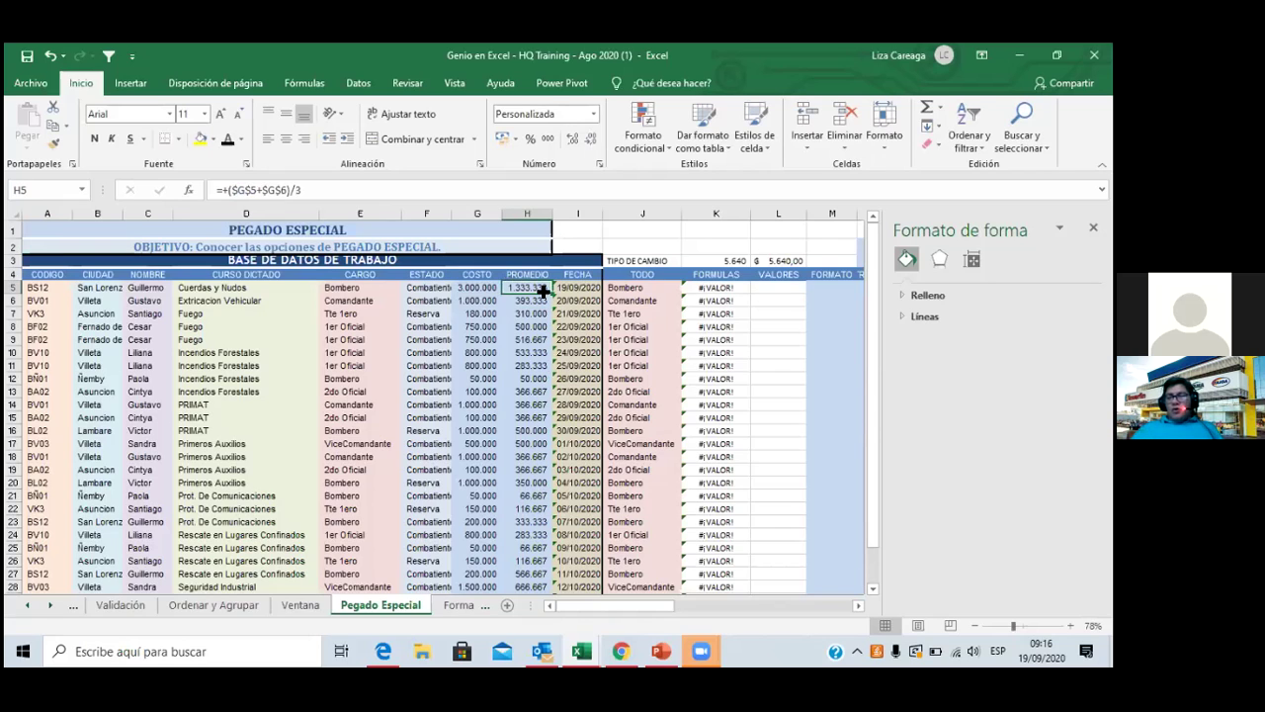
{"action": "left_click", "coordinate": [531, 300]}
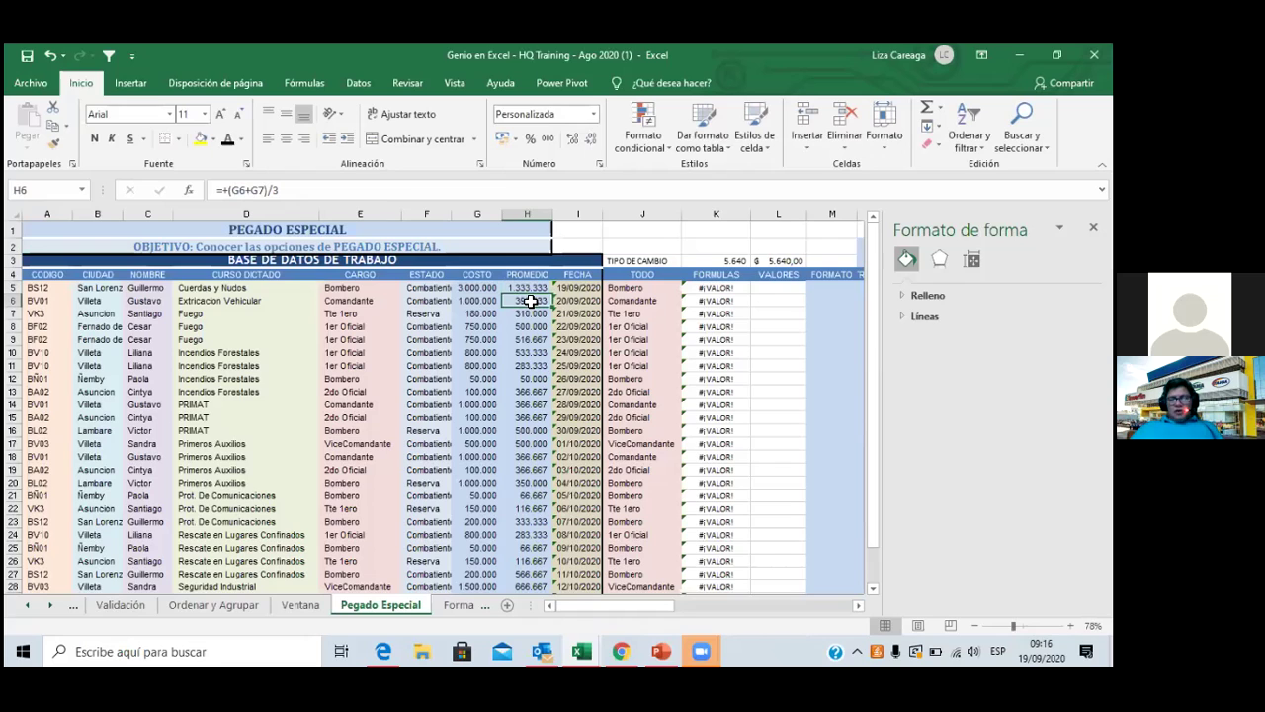
{"action": "double_click", "coordinate": [531, 300]}
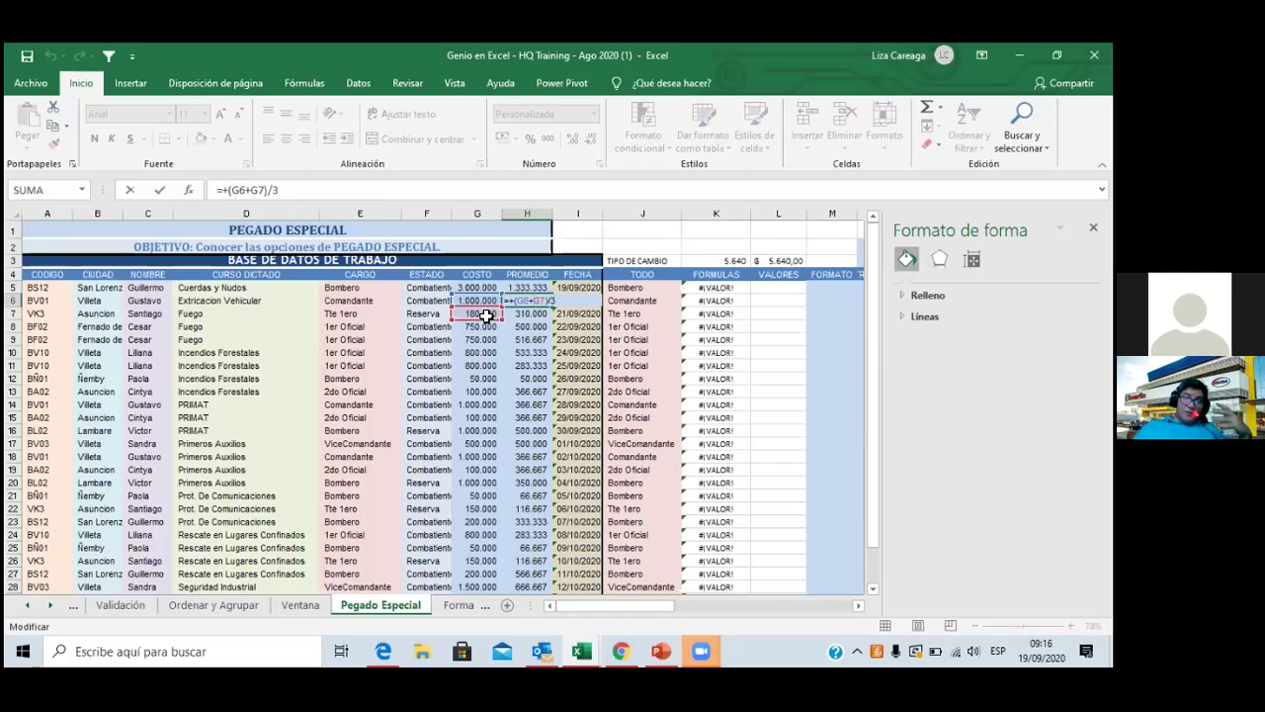
{"action": "left_click", "coordinate": [530, 287]}
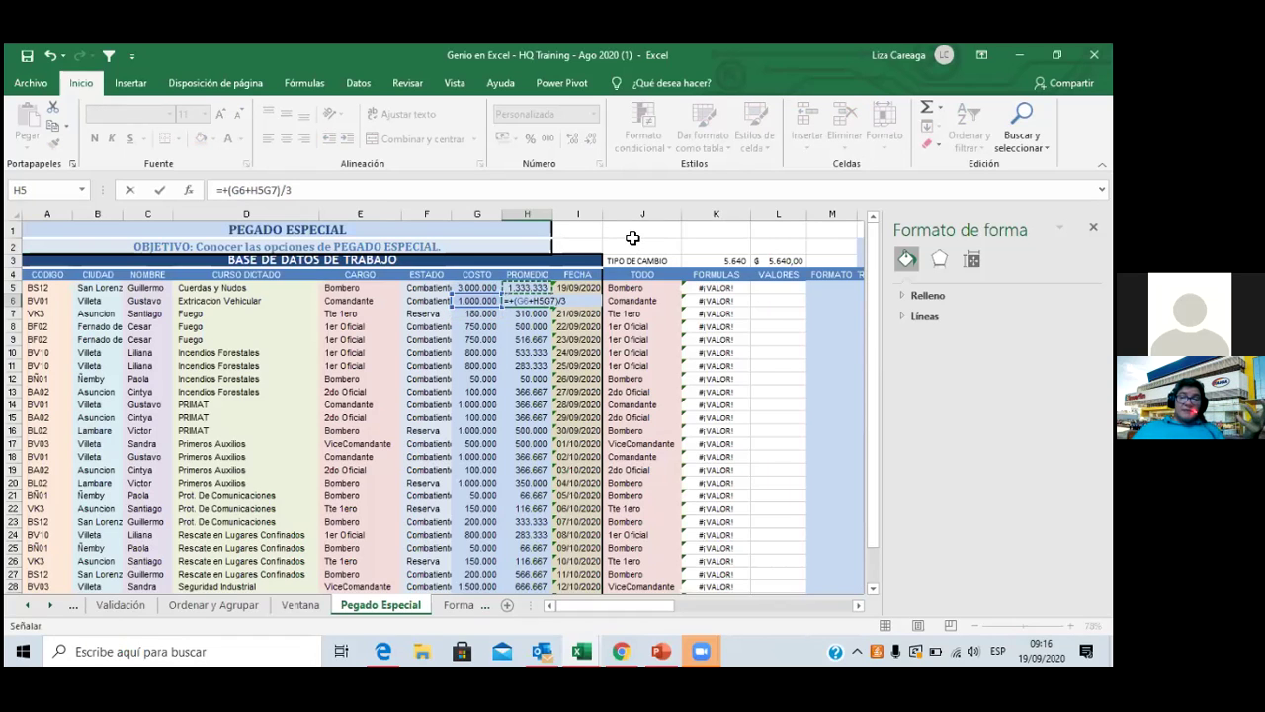
{"action": "left_click", "coordinate": [633, 237]}
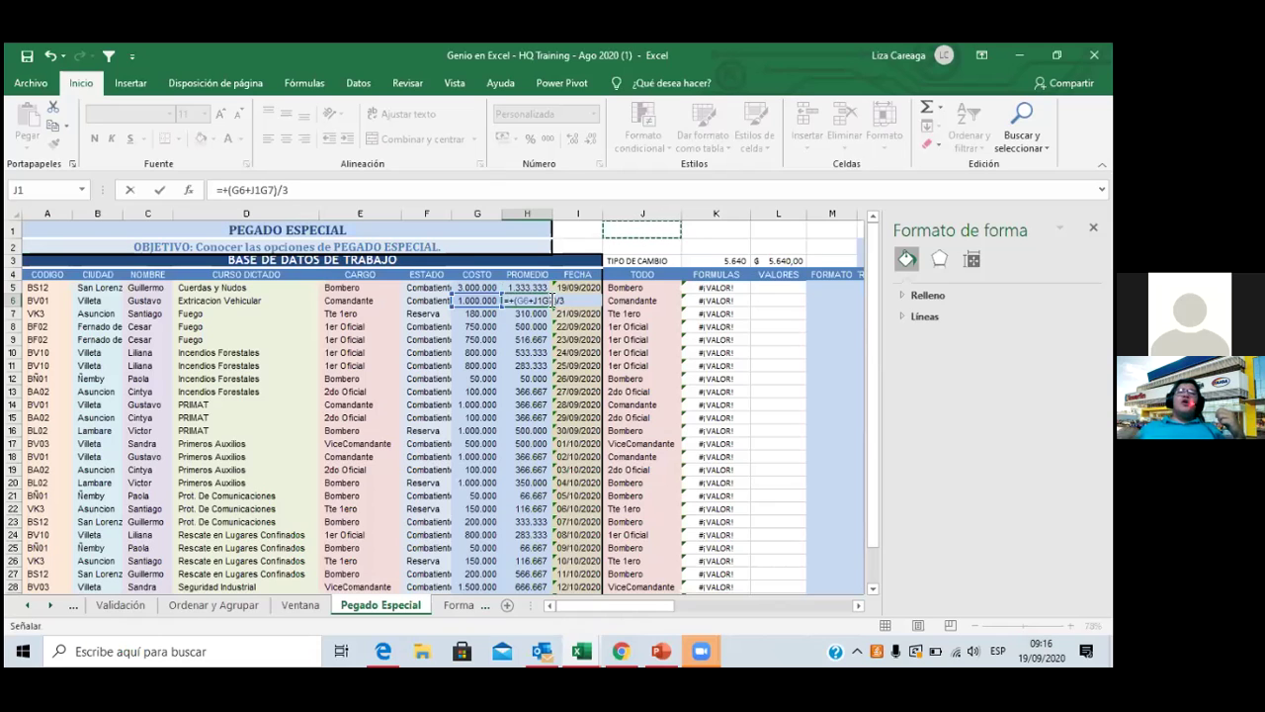
{"action": "key", "text": "Escape"}
{"action": "left_click", "coordinate": [529, 286]}
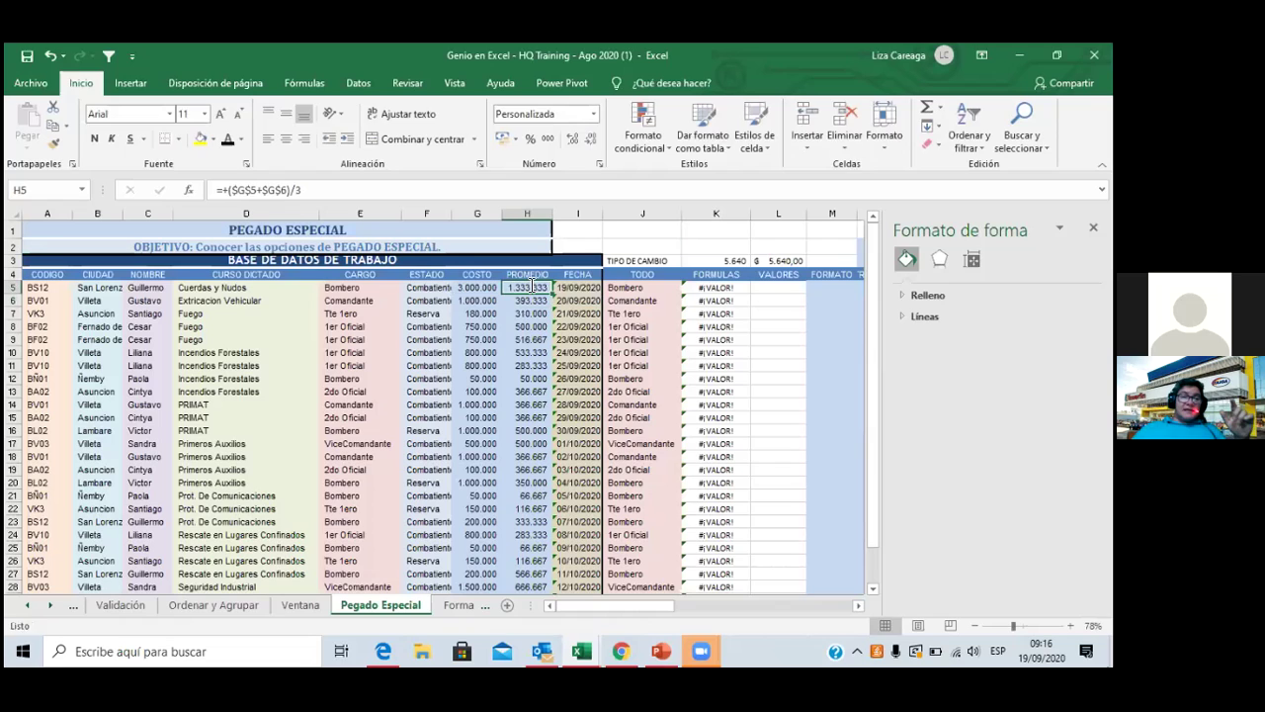
{"action": "double_click", "coordinate": [531, 286]}
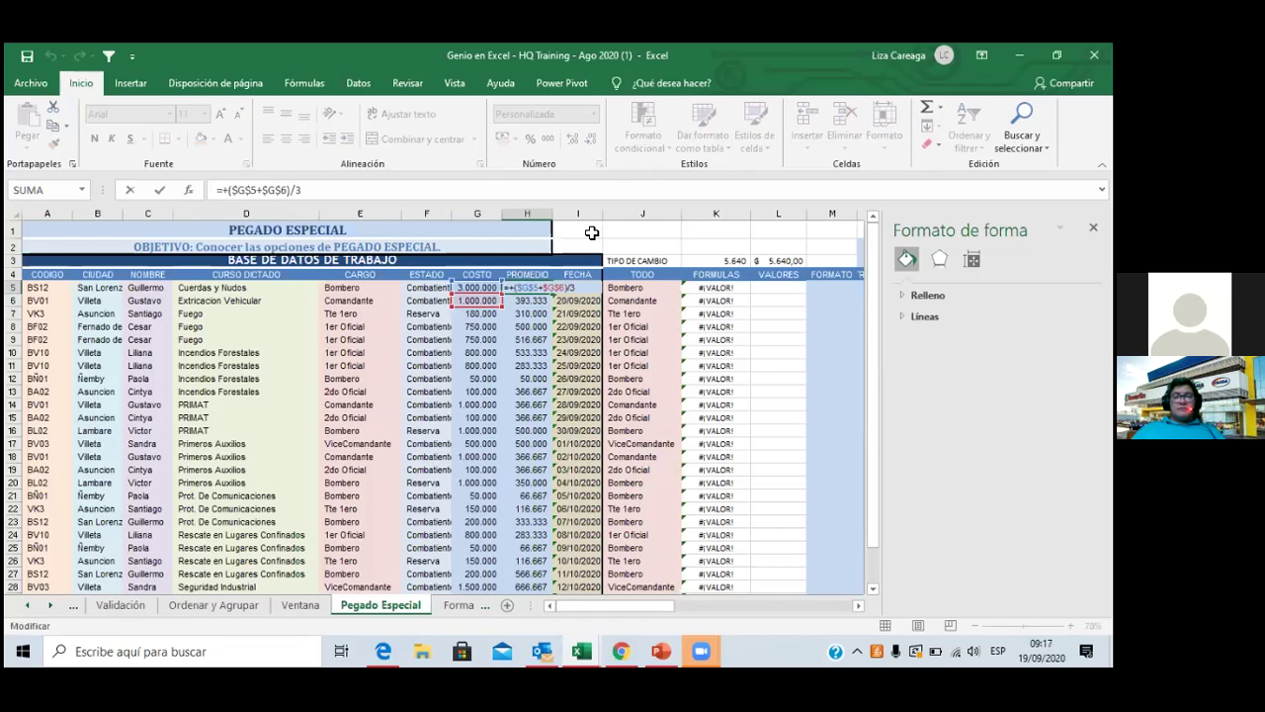
{"action": "key", "text": "Return"}
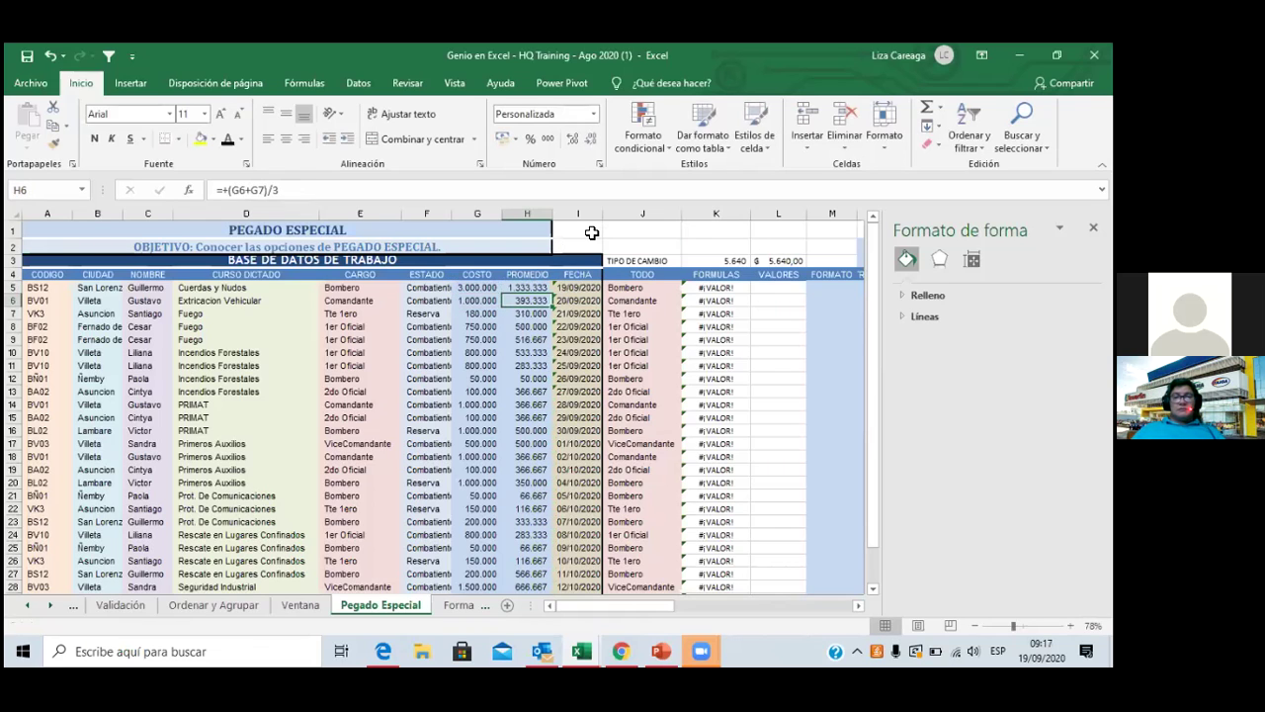
{"action": "left_click", "coordinate": [522, 286]}
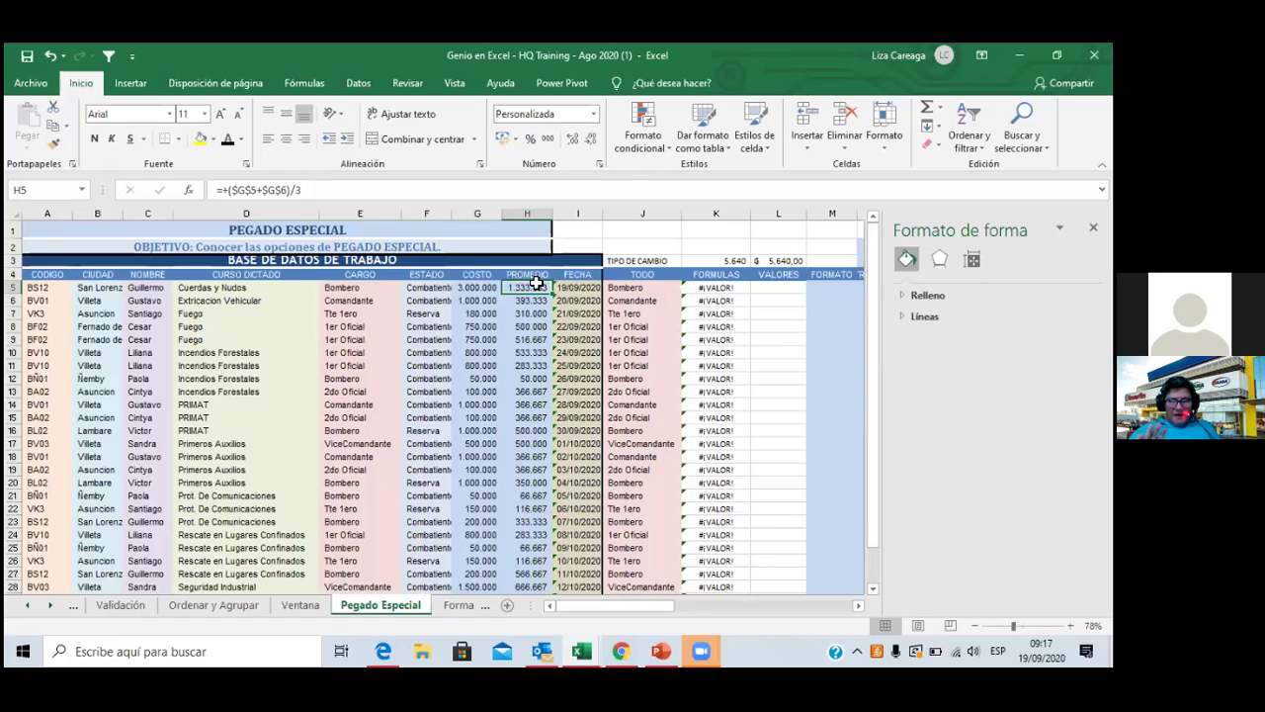
{"action": "double_click", "coordinate": [538, 286]}
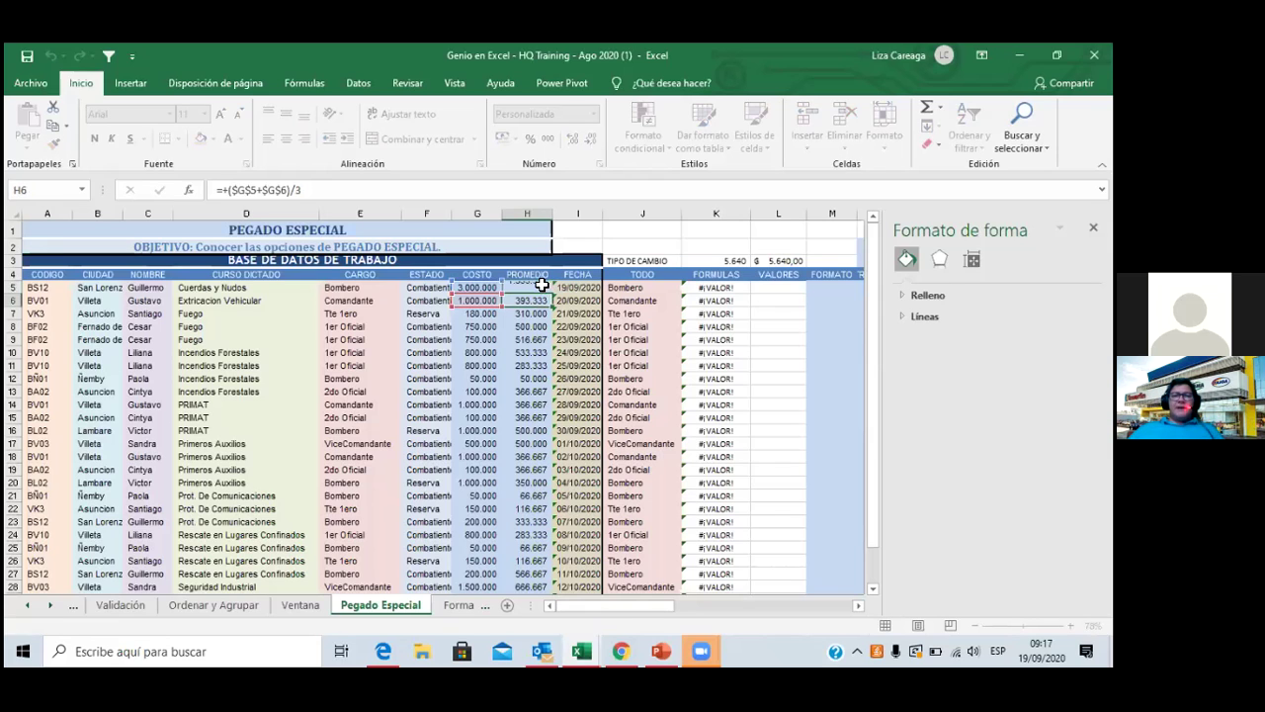
Step: Fill H5's absolute PROMEDIO formula down column H, then undo the fill
{"action": "key", "text": "Return"}
{"action": "left_click", "coordinate": [542, 288]}
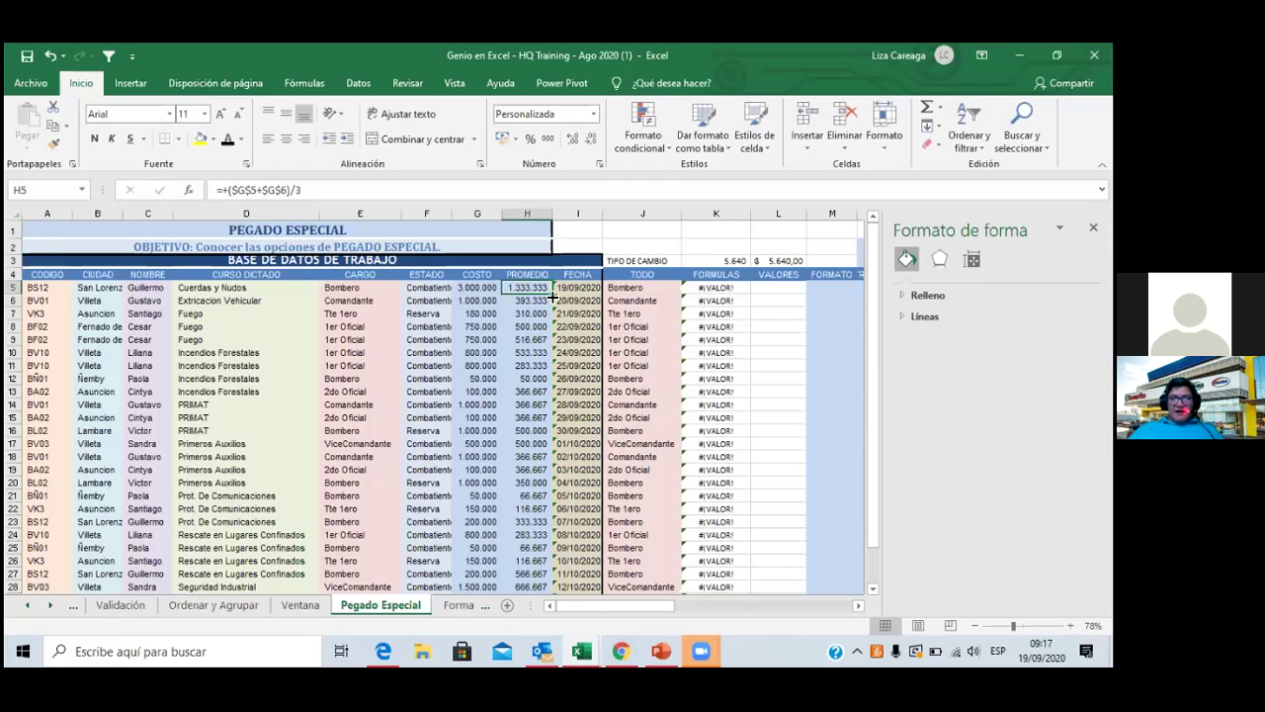
{"action": "double_click", "coordinate": [551, 295]}
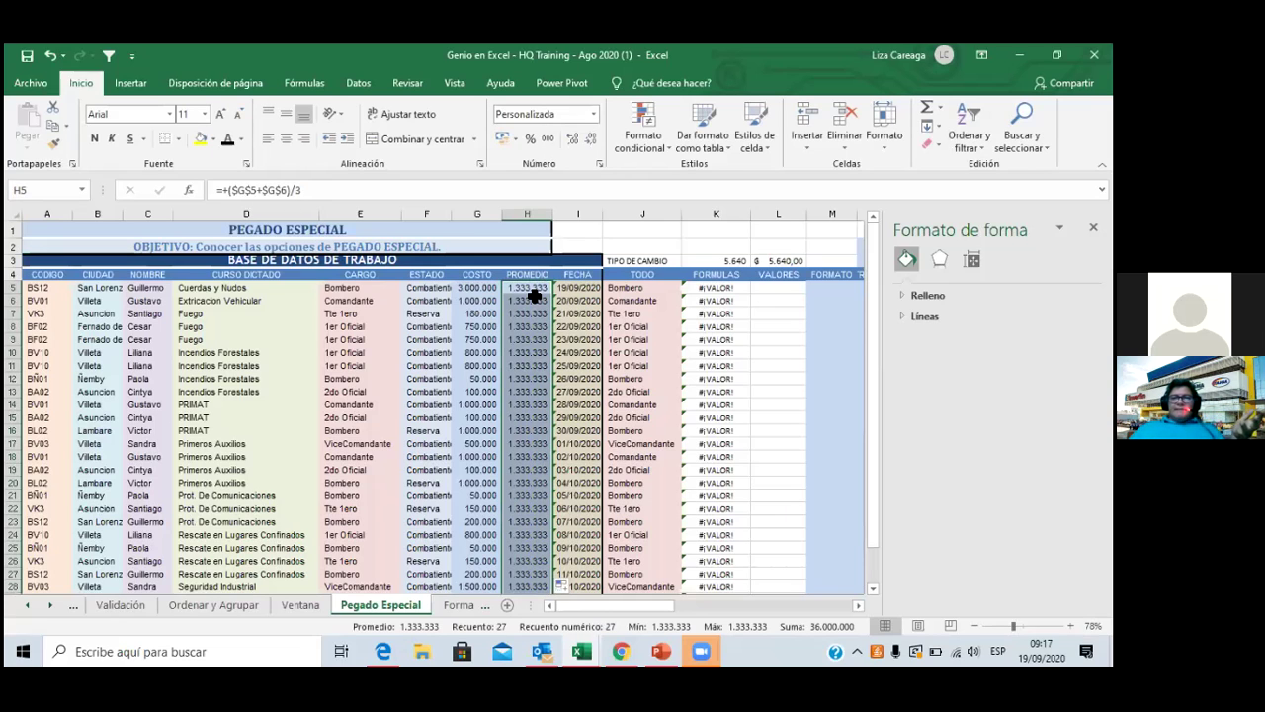
{"action": "key", "text": "ctrl+z"}
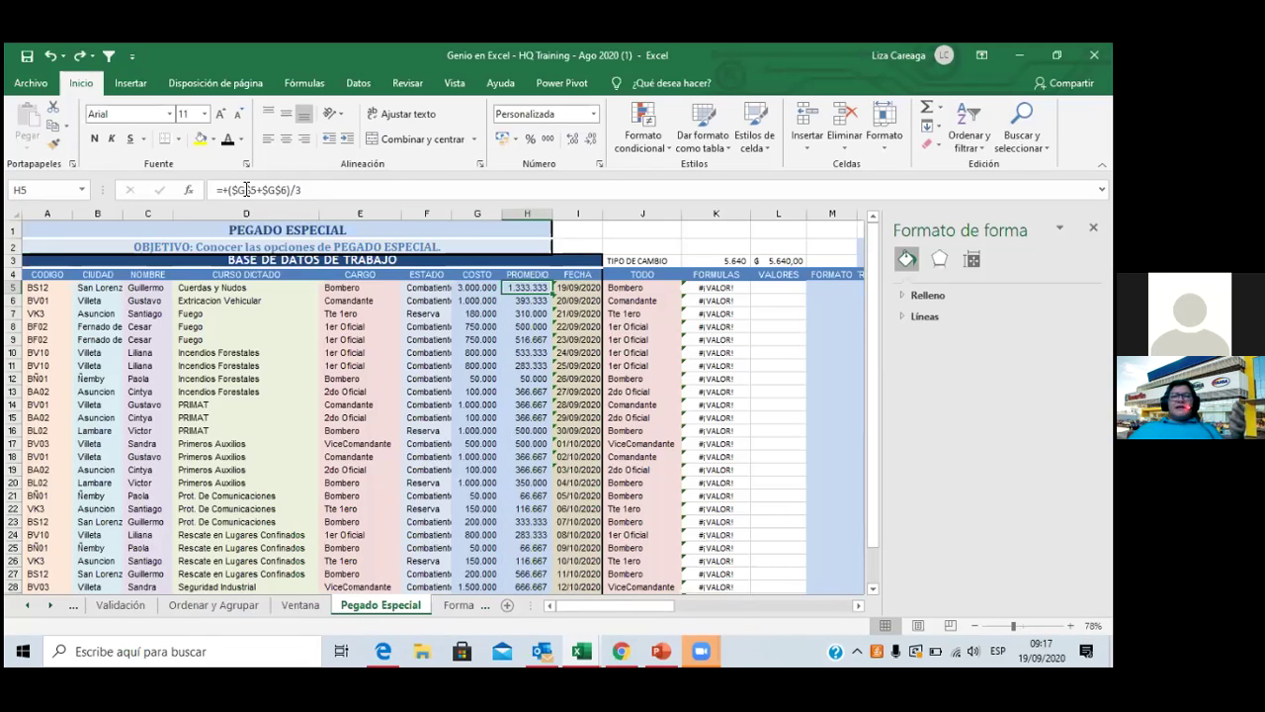
Step: Change H5's formula to =+(G5+G$6)/3, commit it, and close the workbook
{"action": "left_click", "coordinate": [246, 189]}
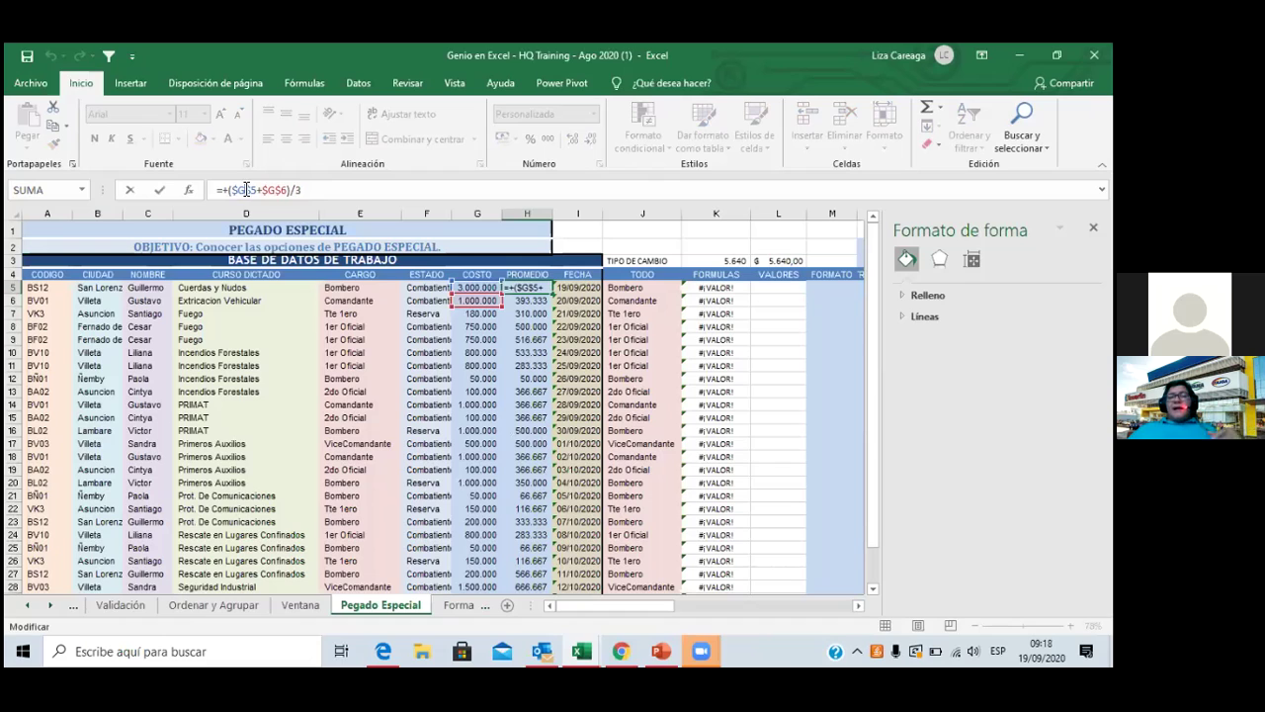
{"action": "key", "text": "F4"}
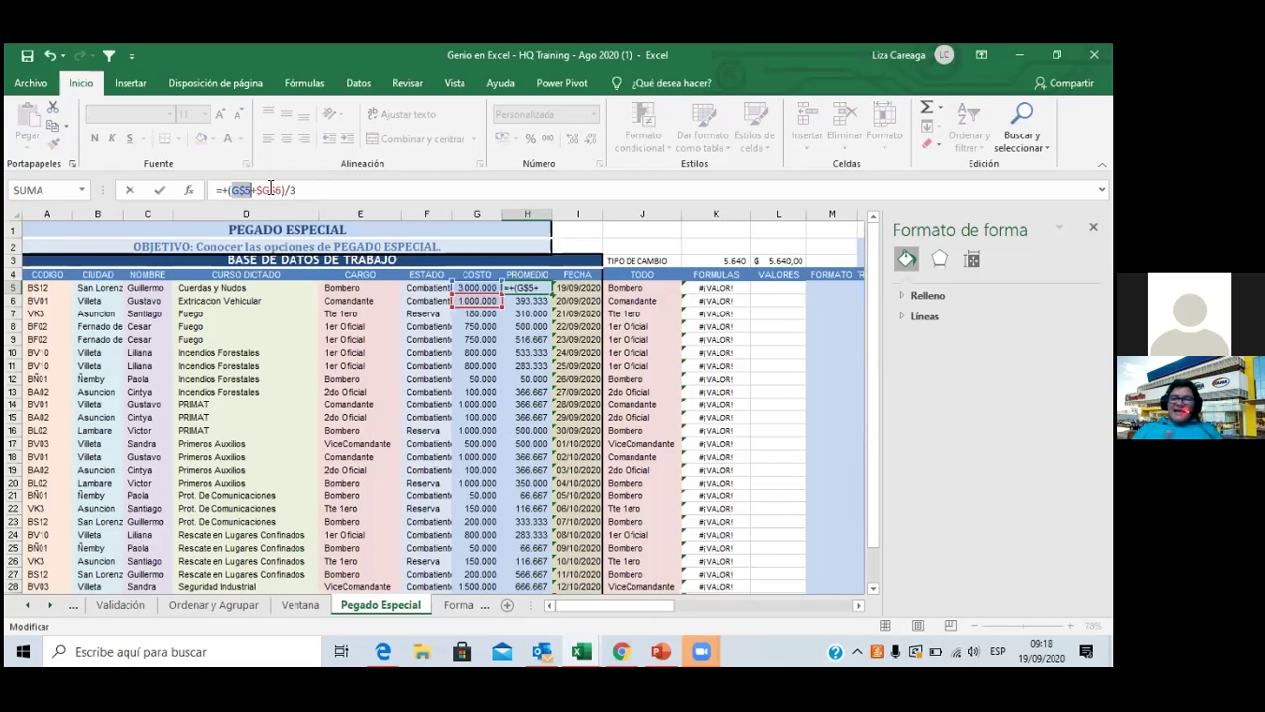
{"action": "left_click", "coordinate": [282, 190]}
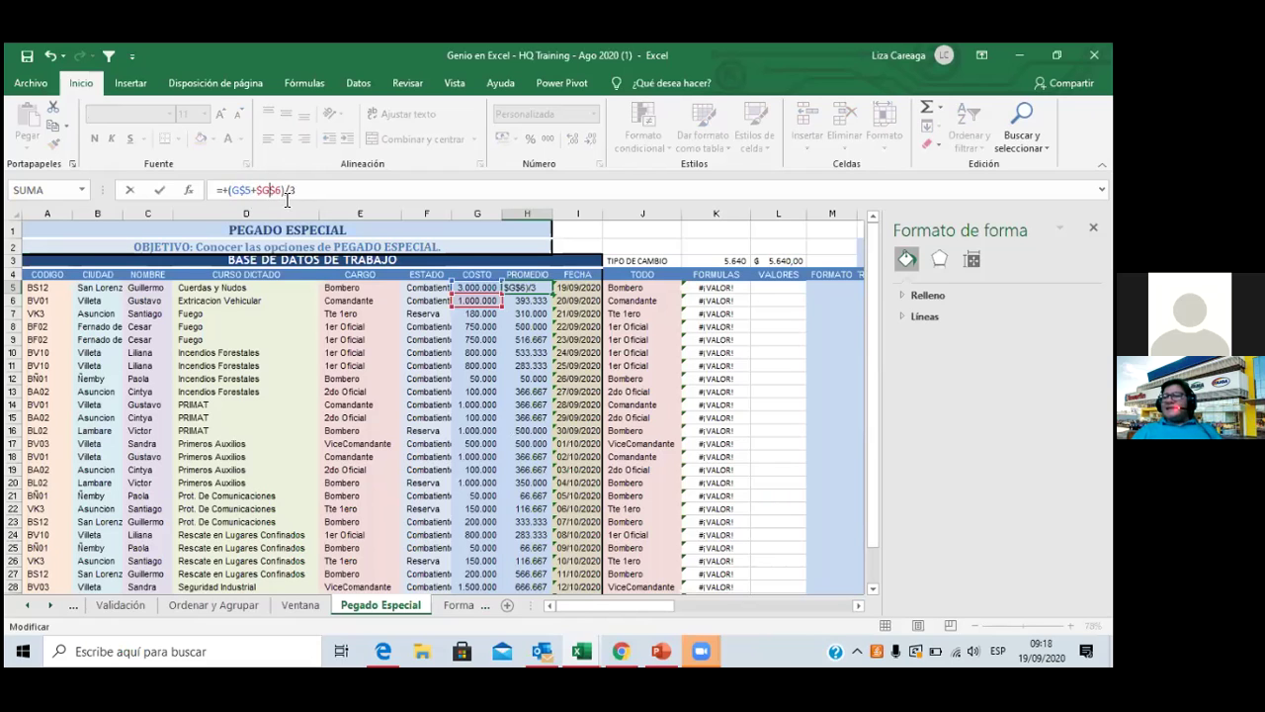
{"action": "key", "text": "F4"}
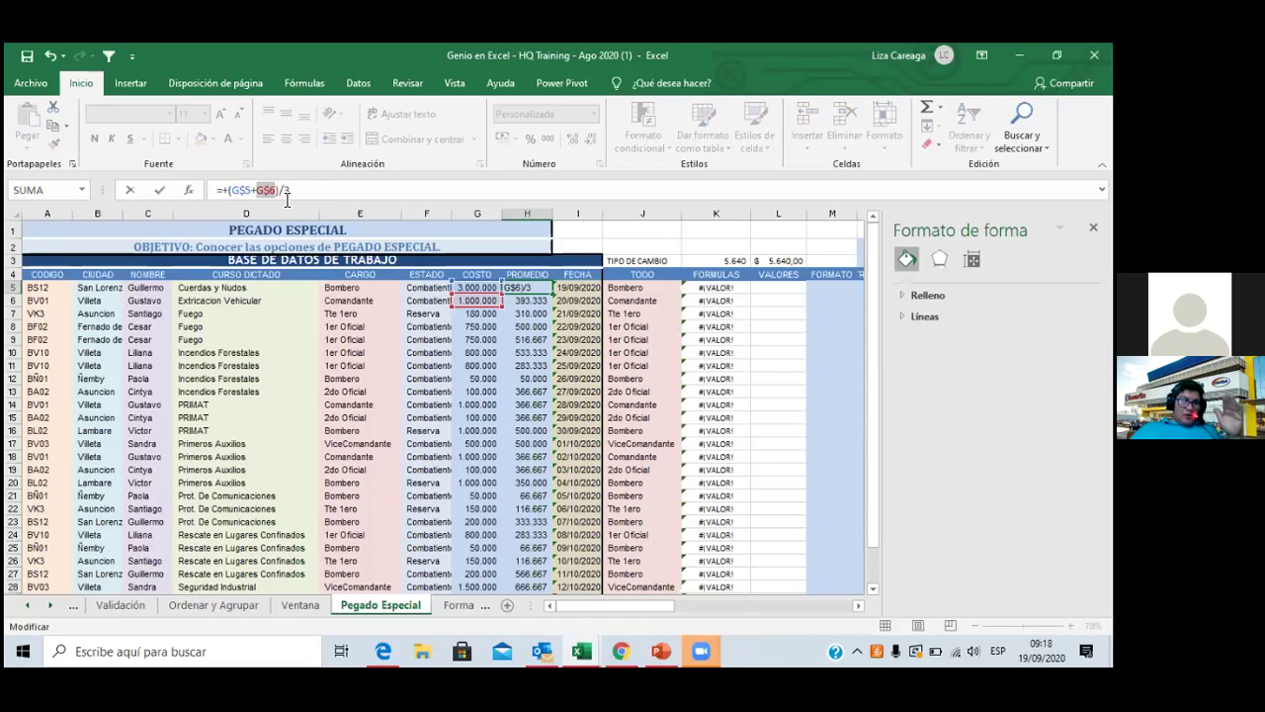
{"action": "key", "text": "F4"}
{"action": "key", "text": "F4"}
{"action": "key", "text": "F4"}
{"action": "key", "text": "F4"}
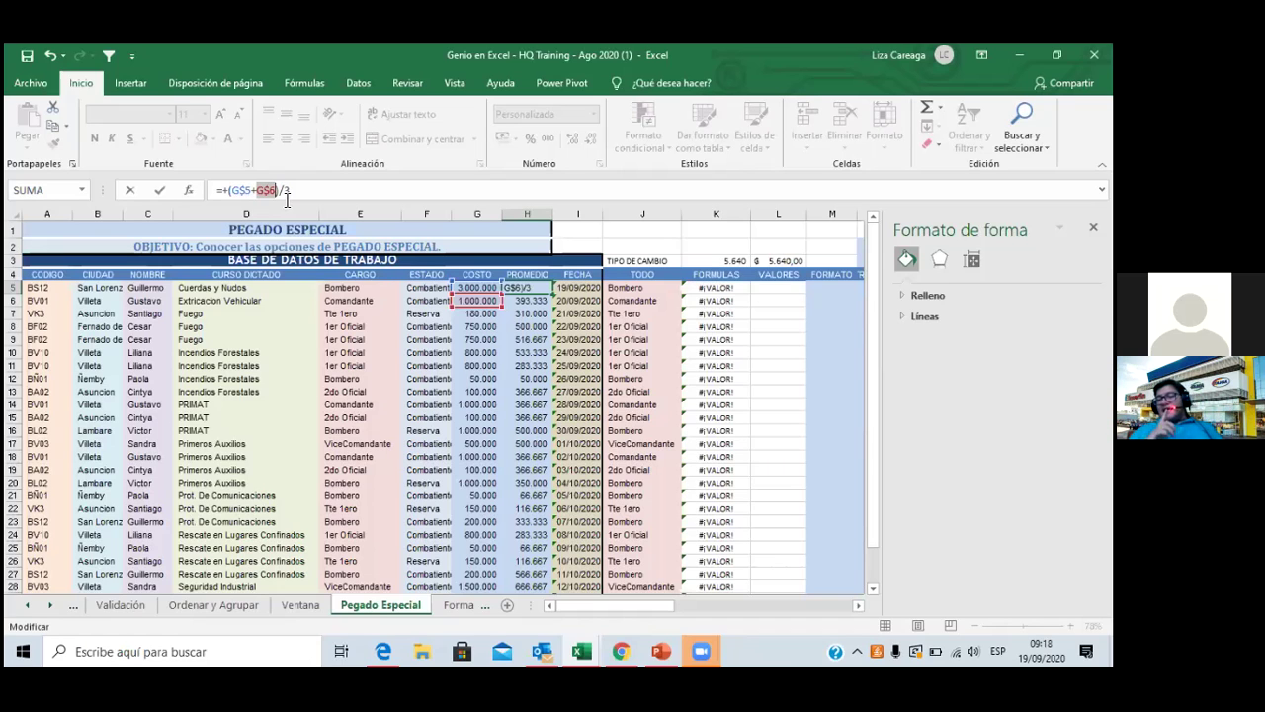
{"action": "left_click", "coordinate": [246, 190]}
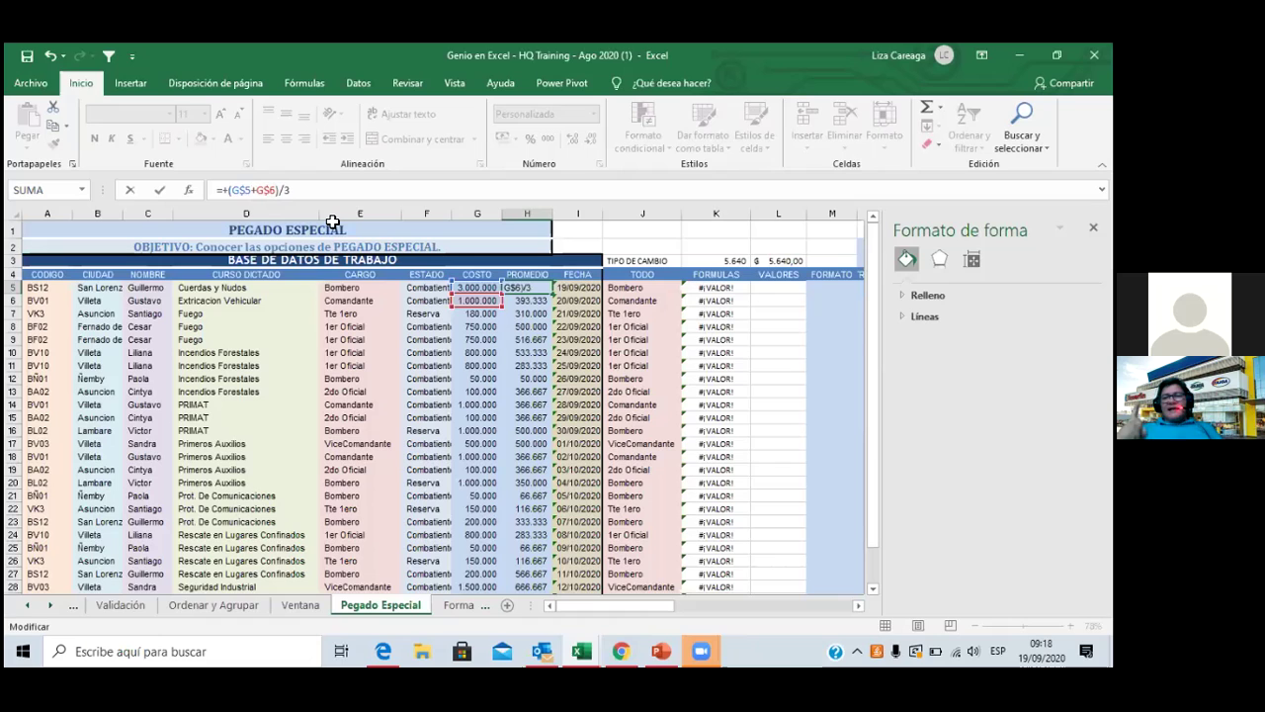
{"action": "key", "text": "BackSpace"}
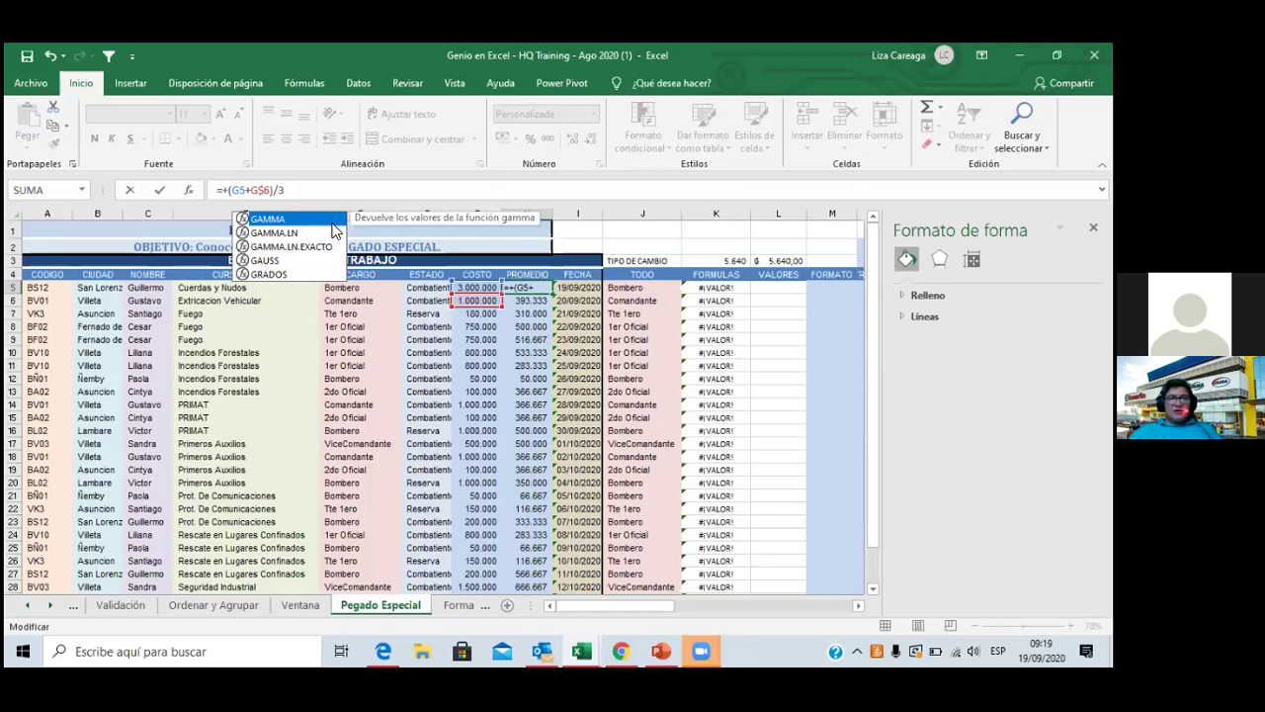
{"action": "key", "text": "ctrl+Return"}
{"action": "key", "text": "ctrl+w"}
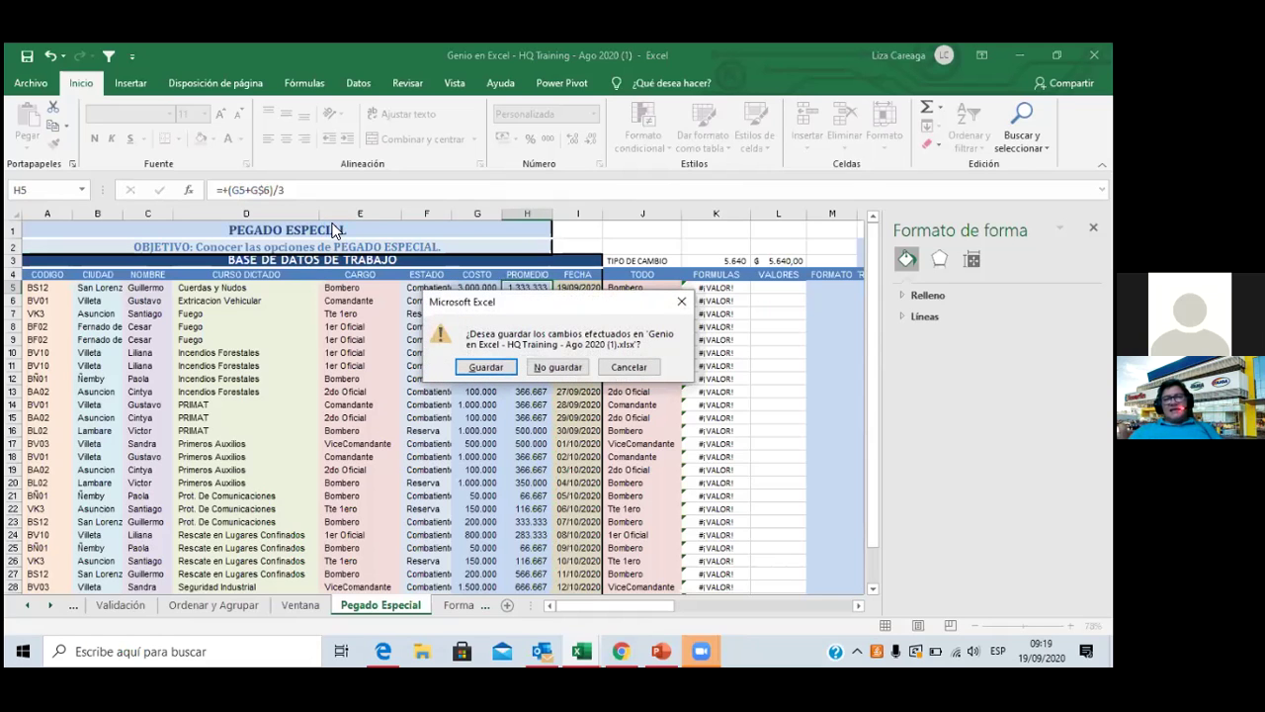
Step: Dismiss the save prompt and edit H5 so the first reference becomes column-locked $G5
{"action": "left_click", "coordinate": [681, 301]}
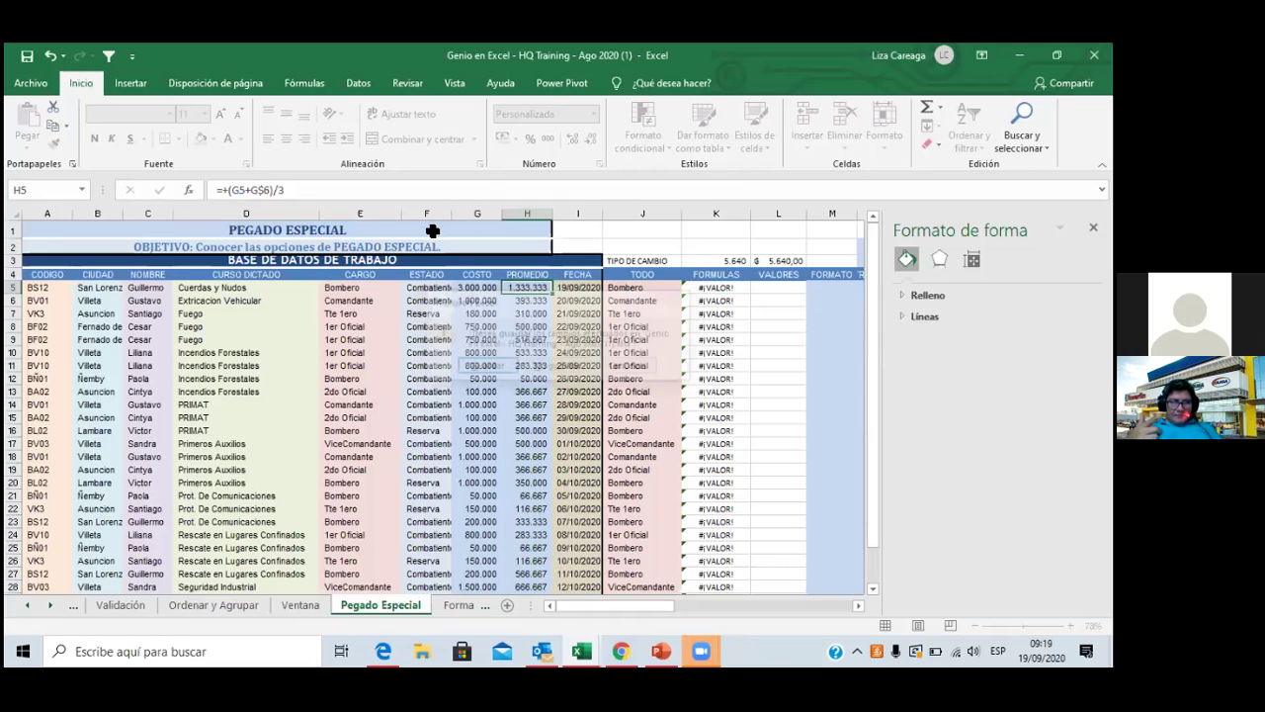
{"action": "left_click", "coordinate": [237, 189]}
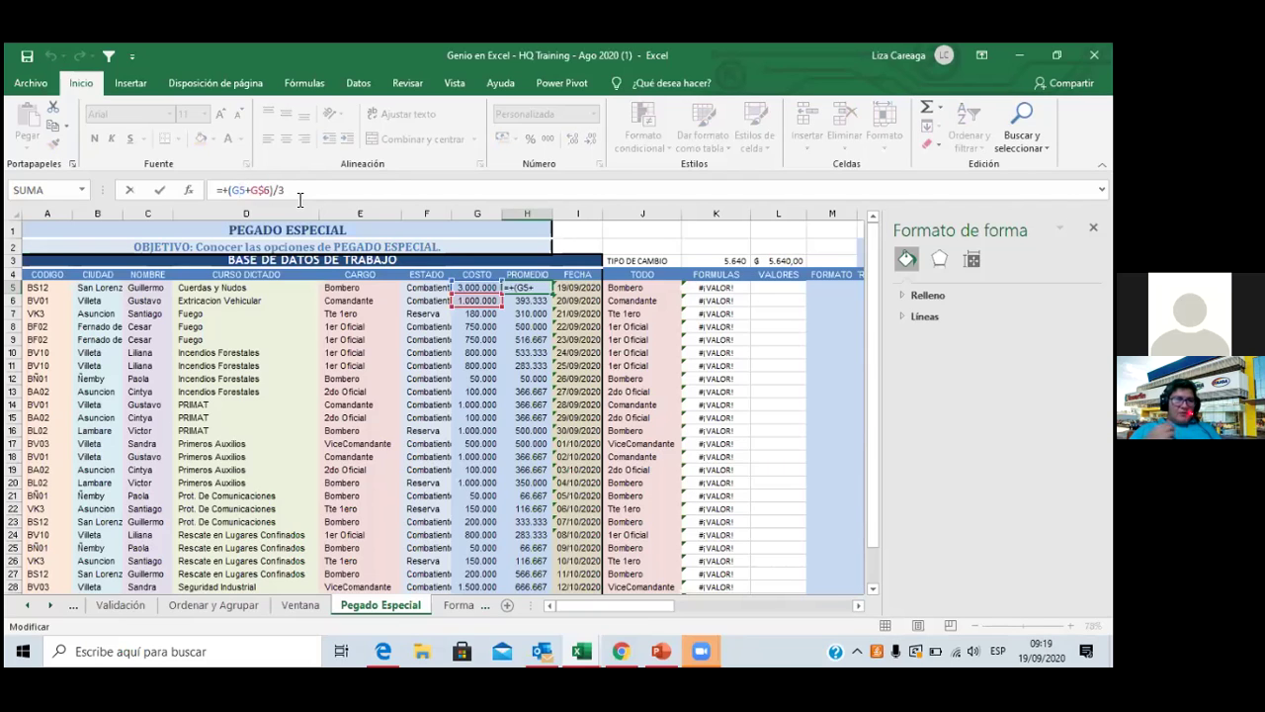
{"action": "key", "text": "F4"}
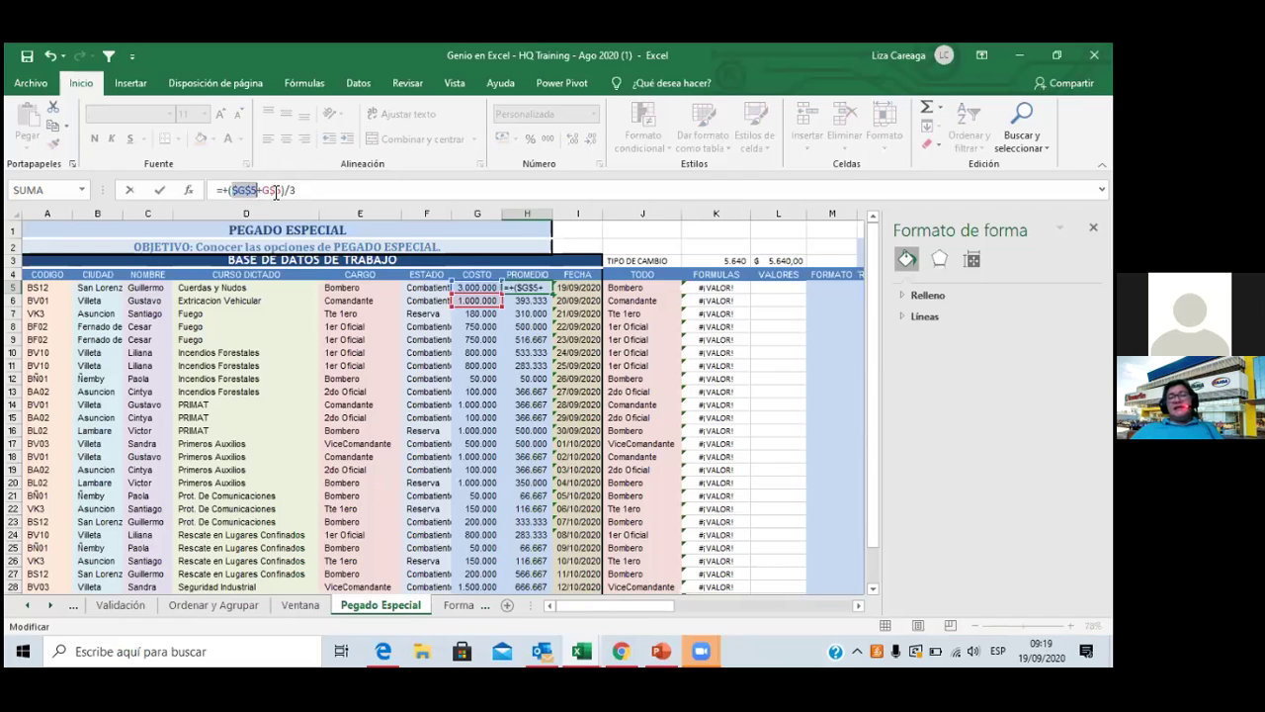
{"action": "key", "text": "F4"}
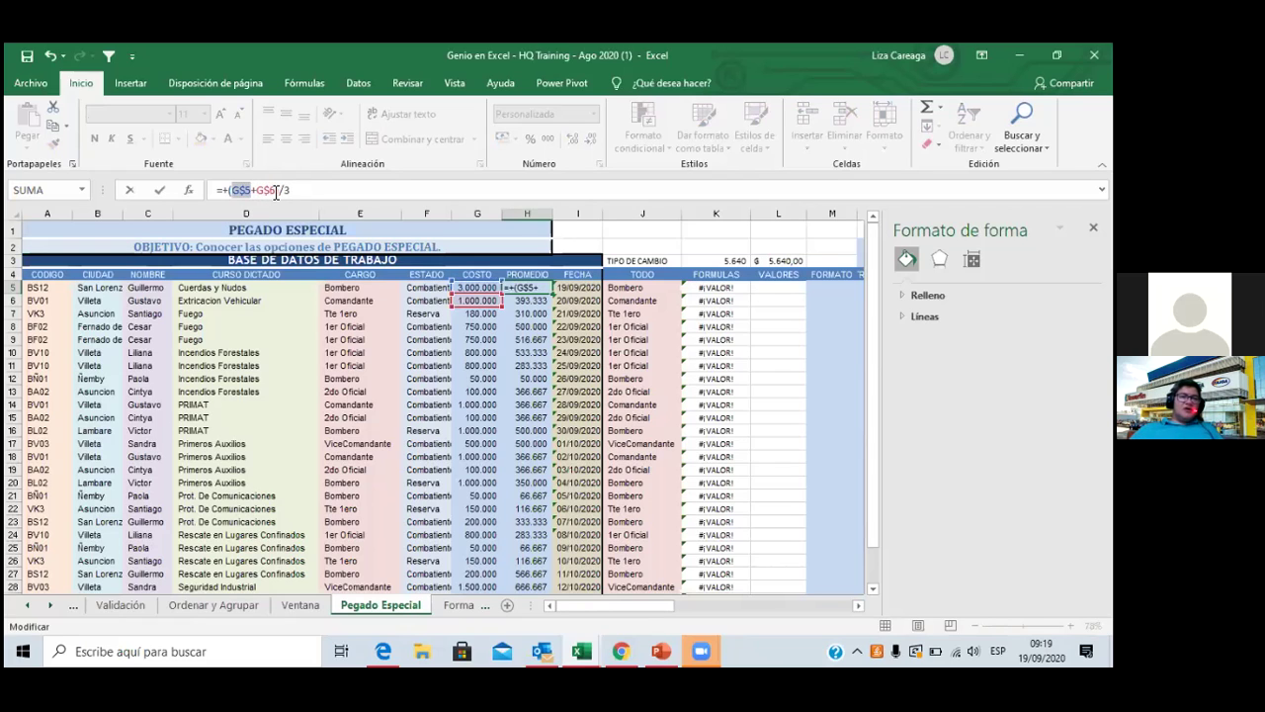
{"action": "key", "text": "F4"}
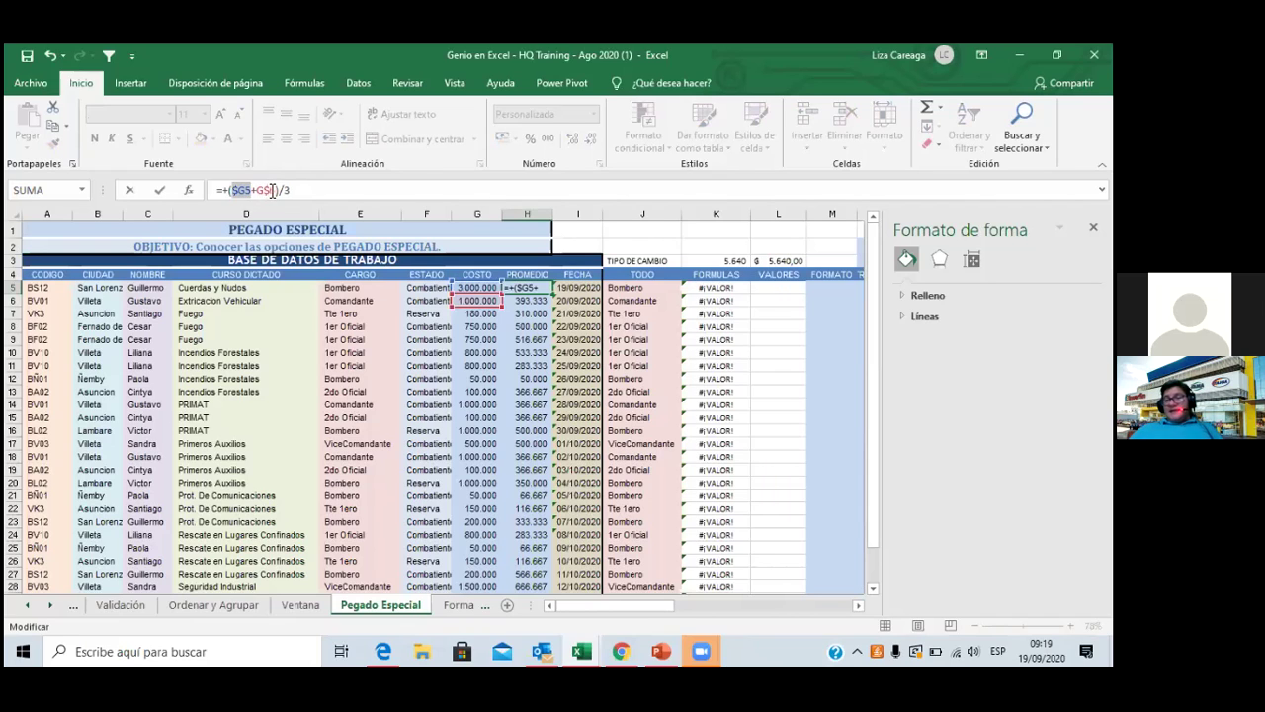
{"action": "left_click", "coordinate": [272, 190]}
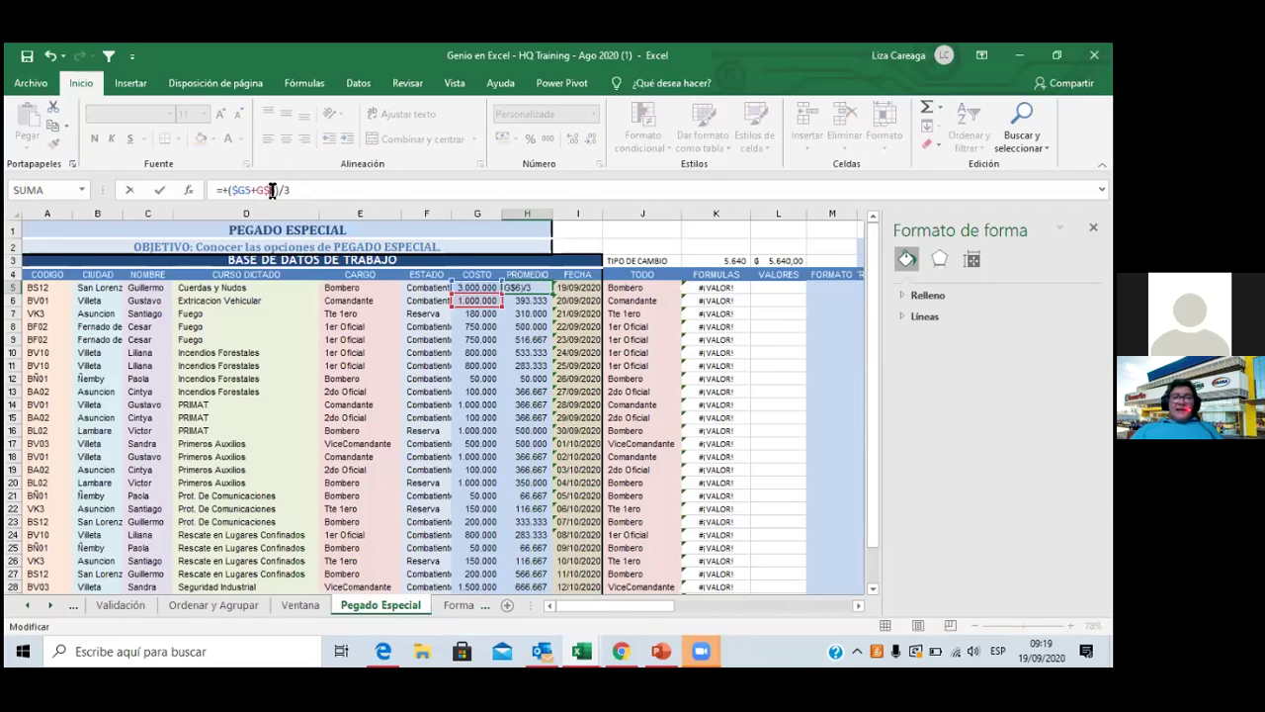
{"action": "key", "text": "BackSpace"}
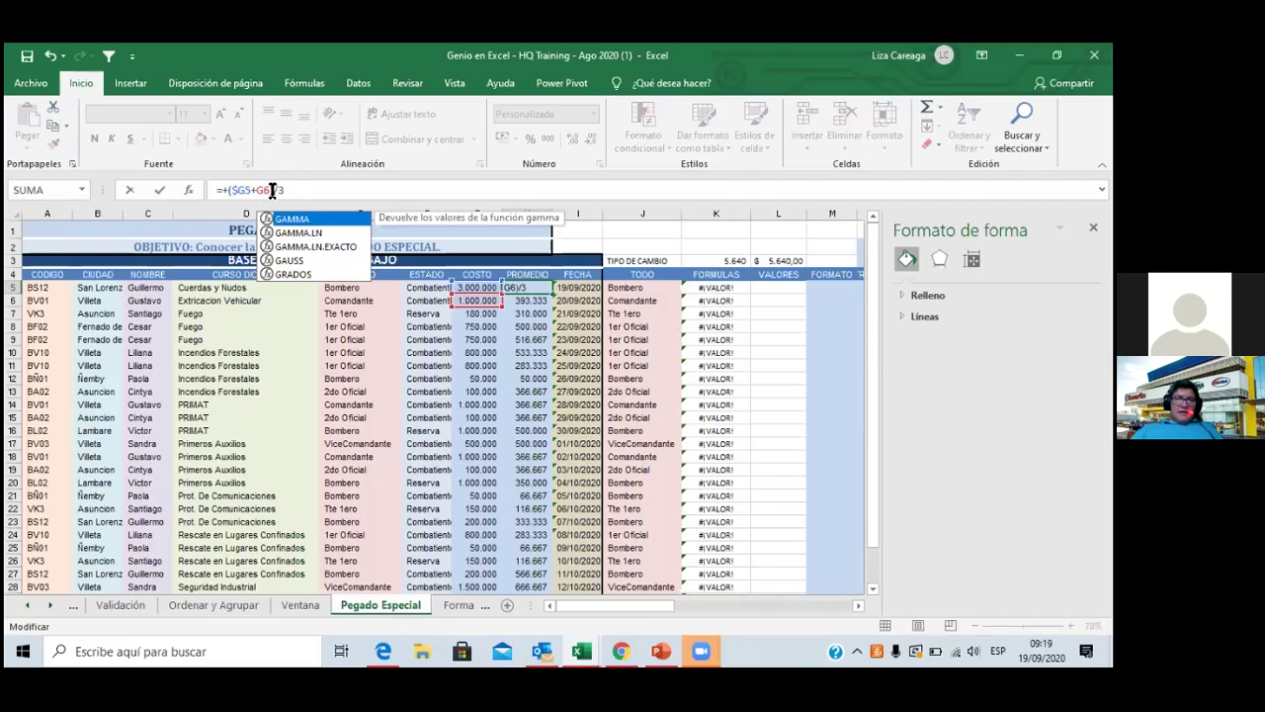
{"action": "key", "text": "ctrl+Return"}
{"action": "key", "text": "alt+F4"}
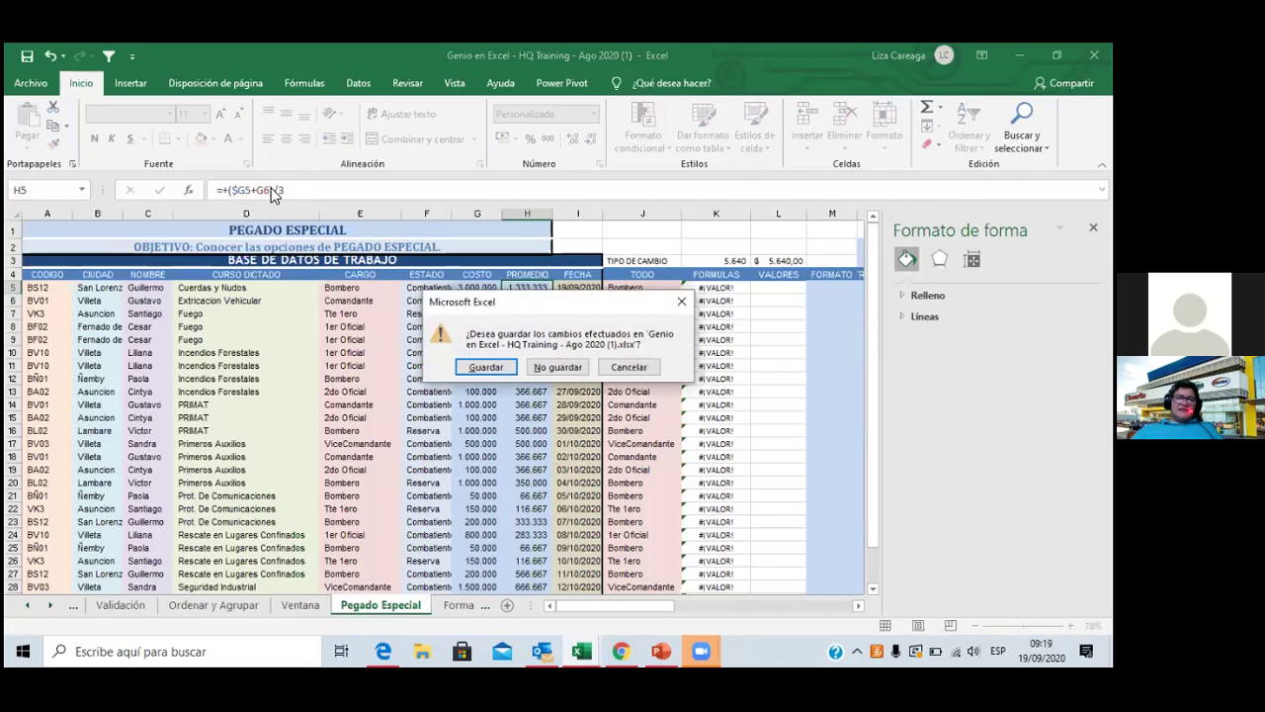
Step: Column-lock the second reference as $G6, committing =+($G5+$G6)/3 in H5
{"action": "left_click", "coordinate": [682, 302]}
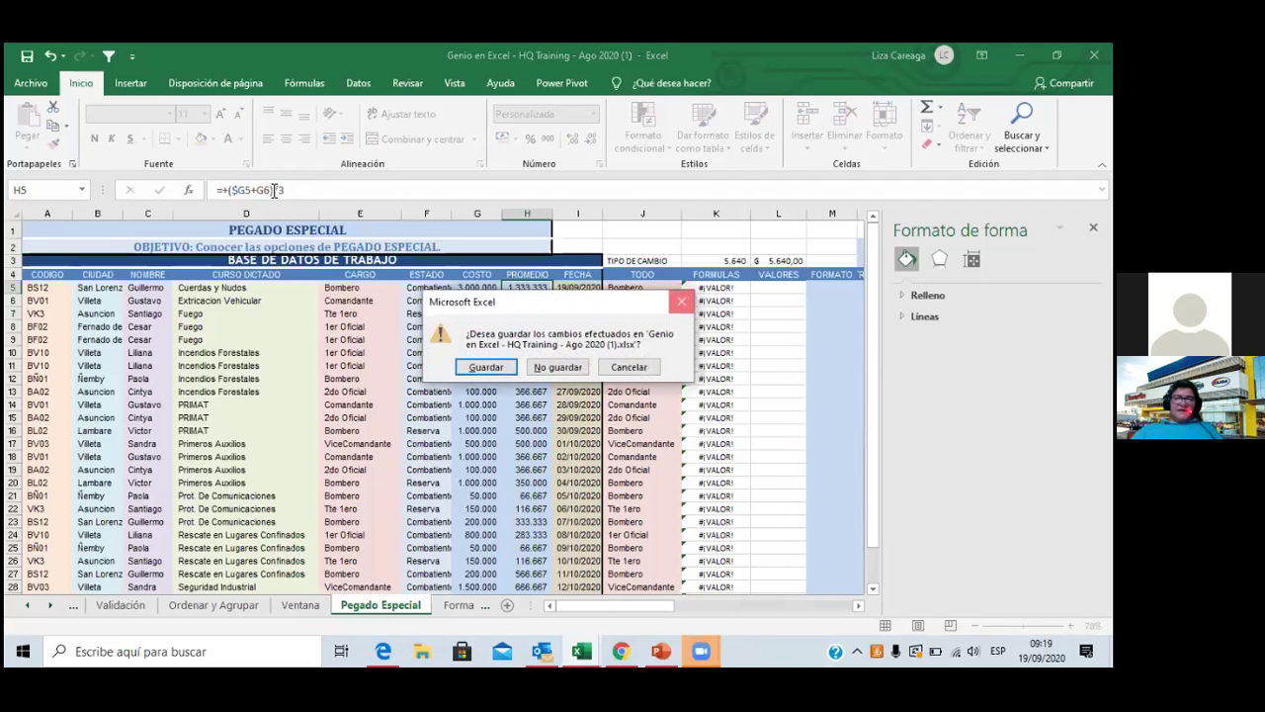
{"action": "left_click", "coordinate": [272, 190]}
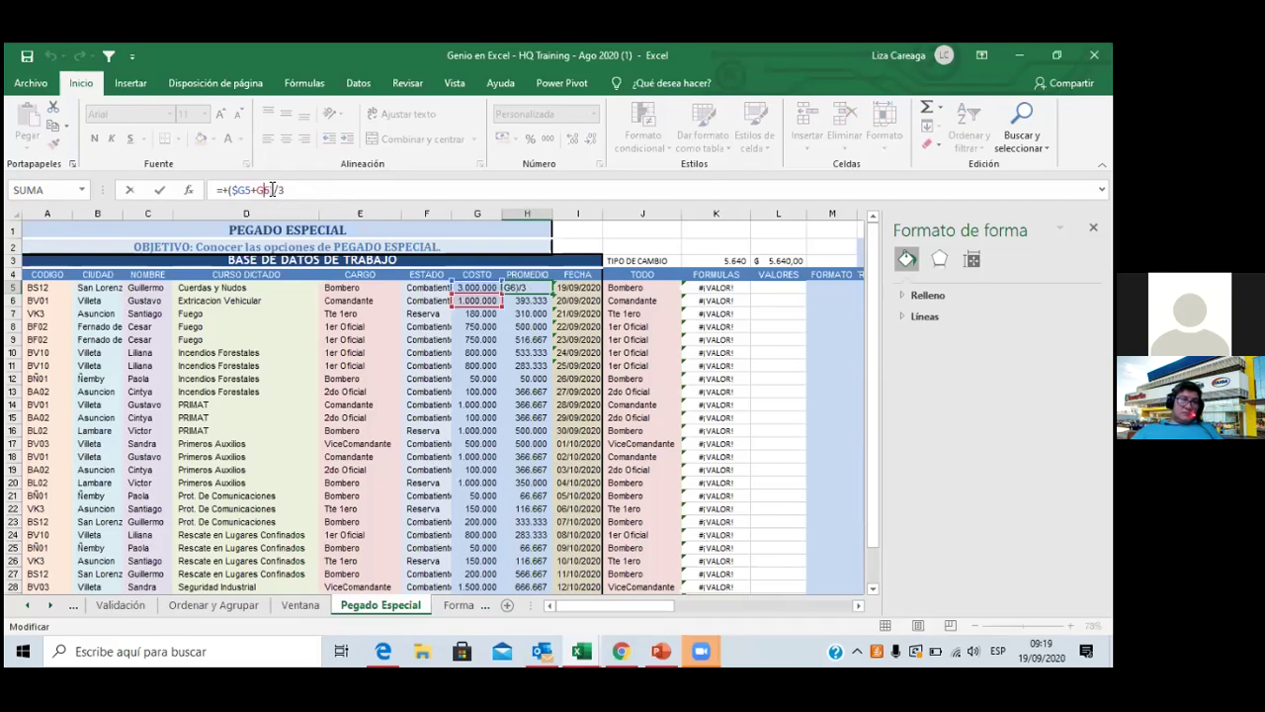
{"action": "key", "text": "F4"}
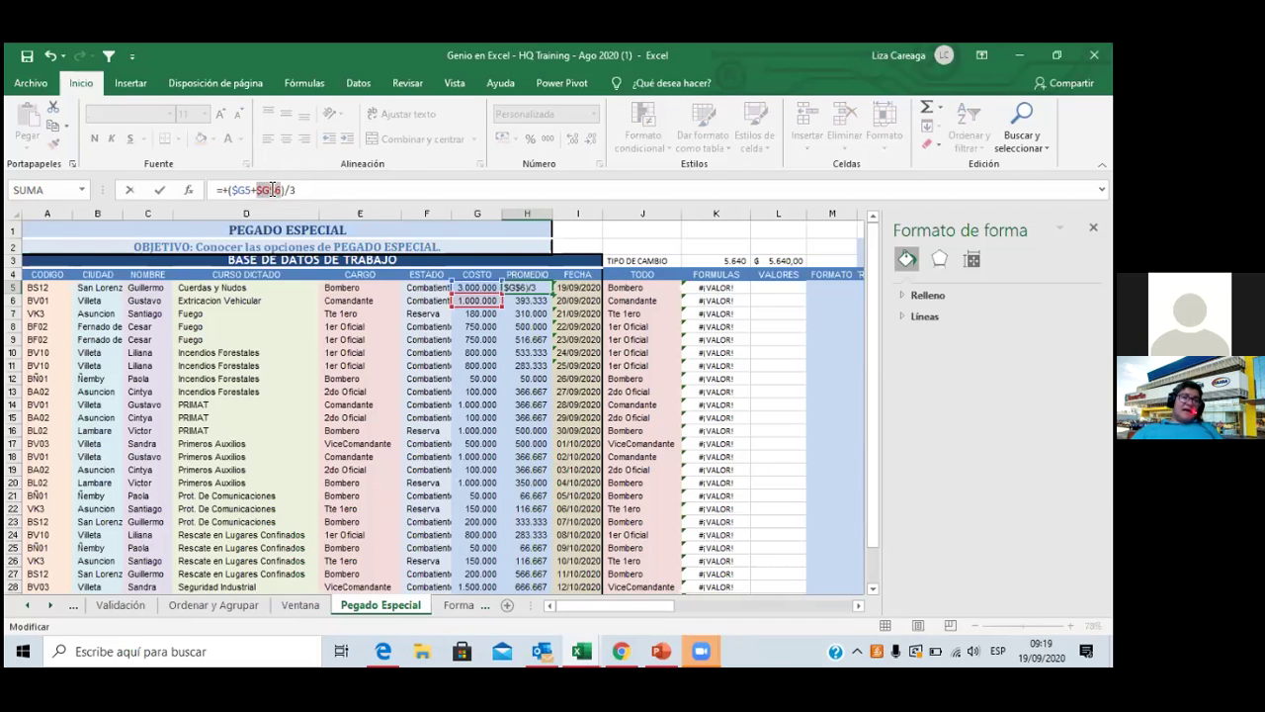
{"action": "key", "text": "F4"}
{"action": "key", "text": "F4"}
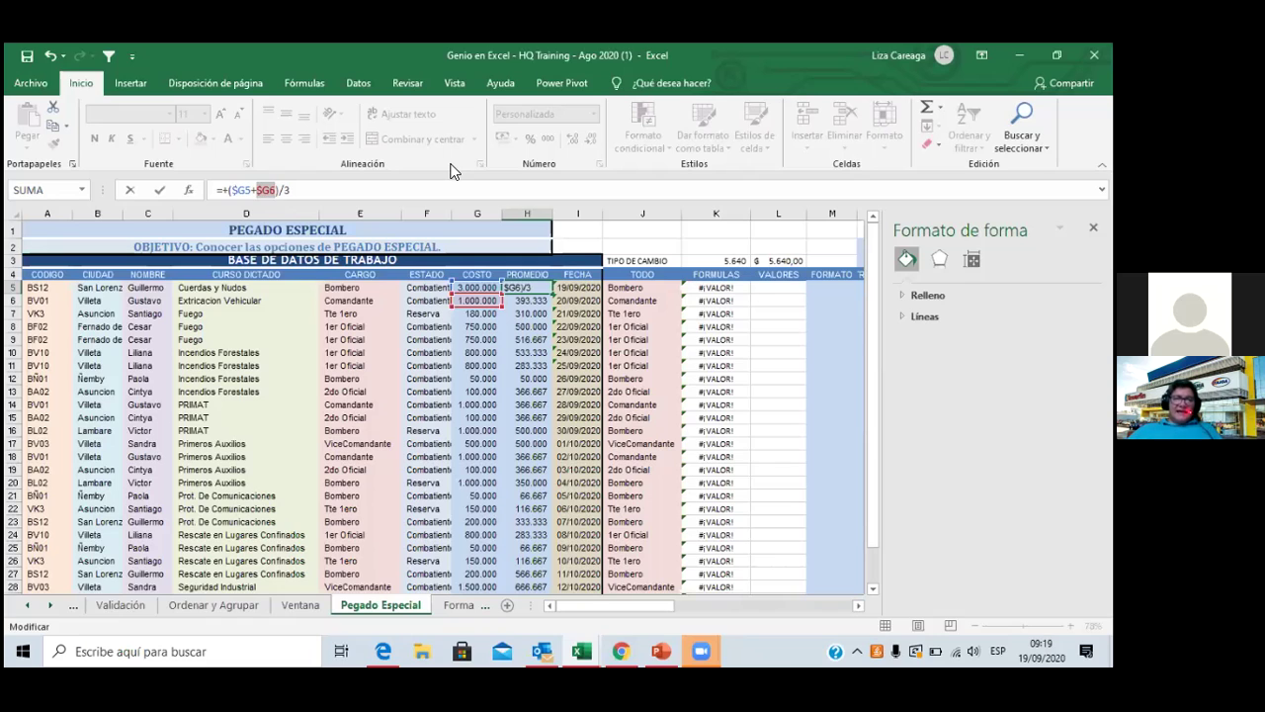
{"action": "key", "text": "Return"}
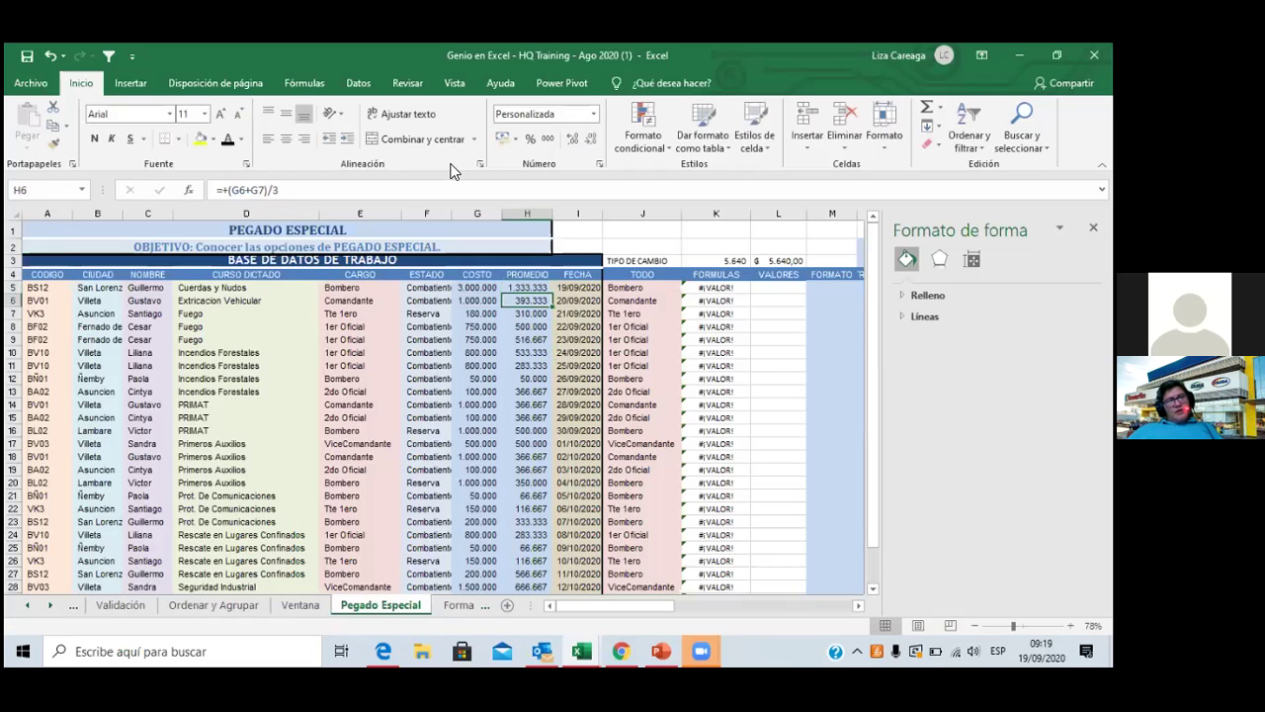
Step: Fill the H5 average down PROMEDIO to row 28 and check the copied formulas in H6, H7 and H9
{"action": "left_click", "coordinate": [534, 287]}
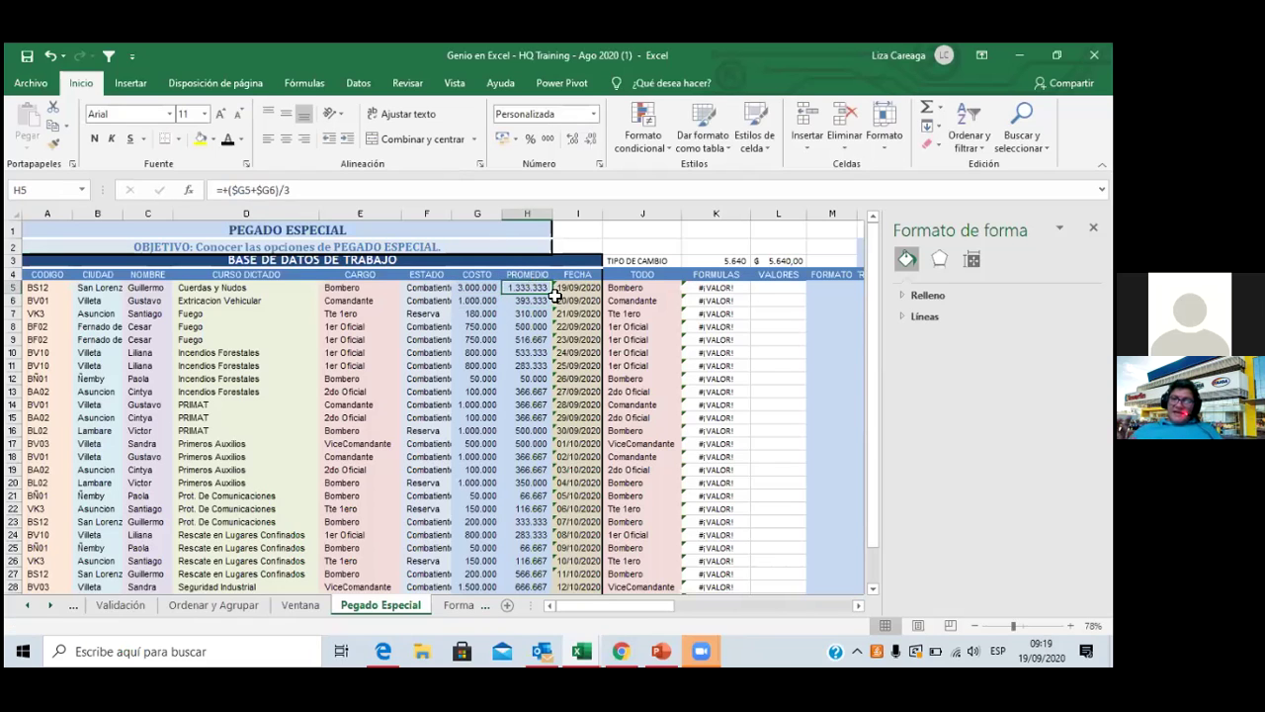
{"action": "double_click", "coordinate": [553, 293]}
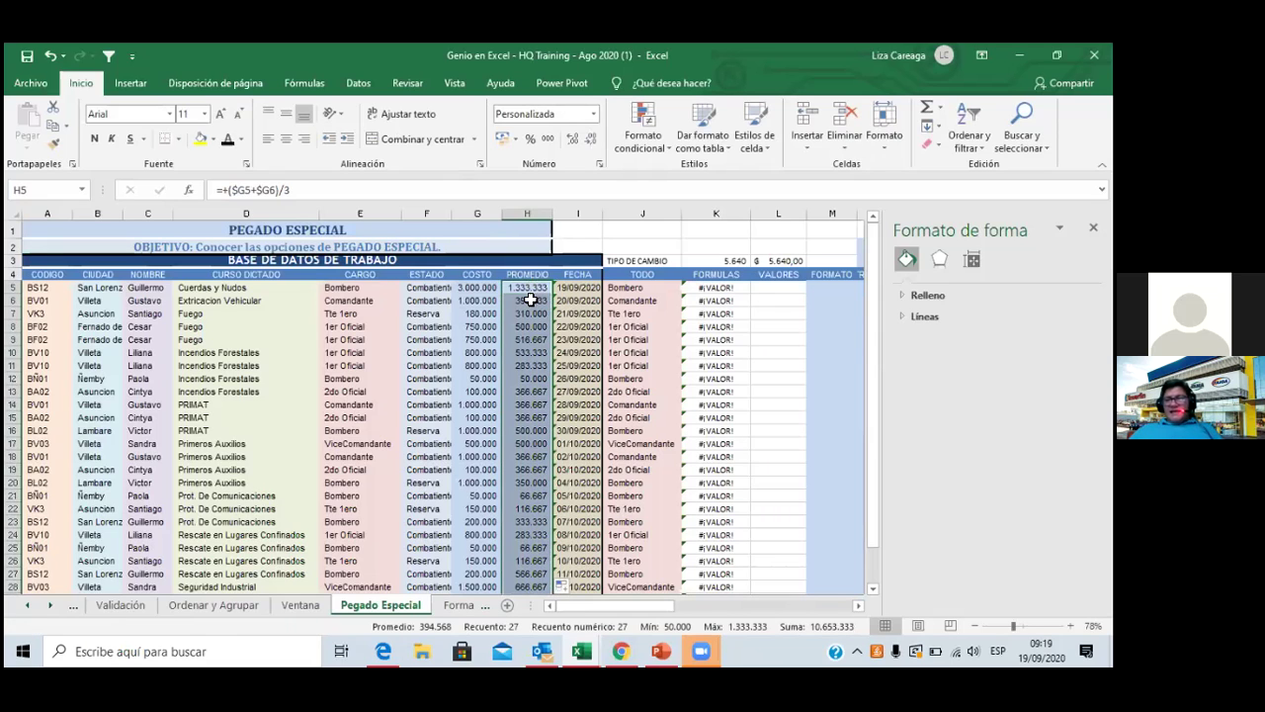
{"action": "left_click", "coordinate": [506, 299]}
{"action": "left_click", "coordinate": [485, 301]}
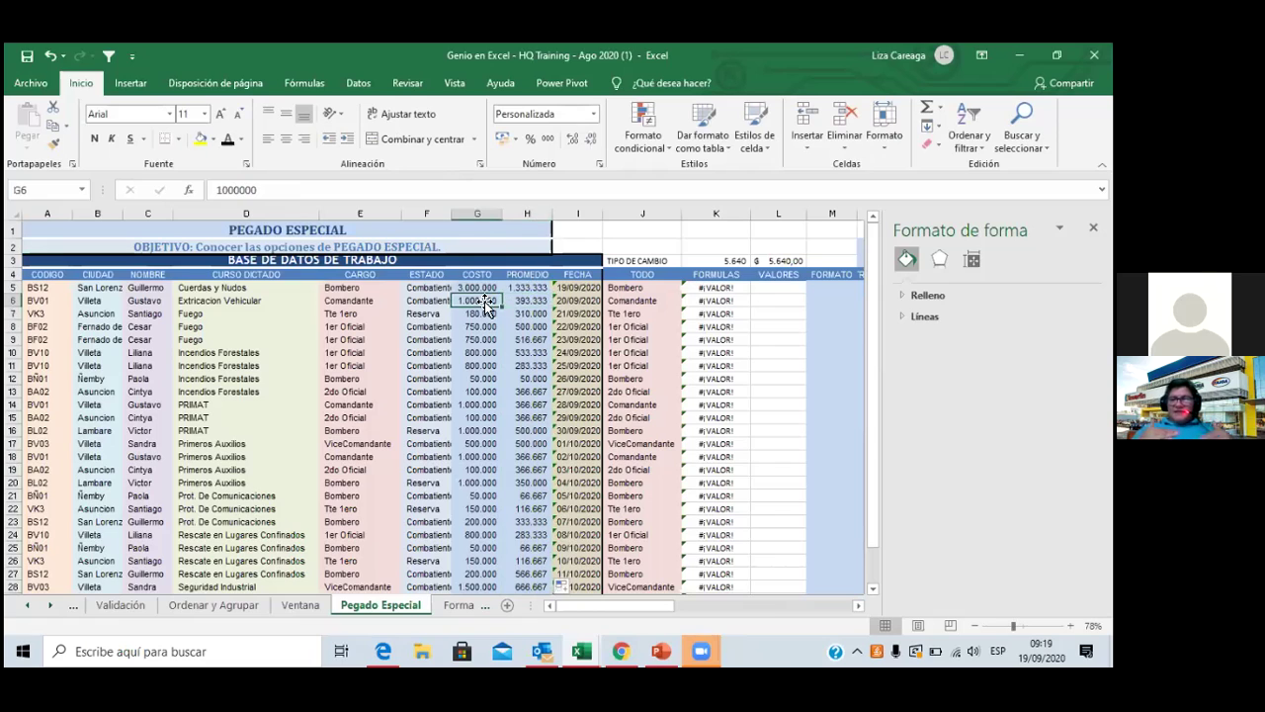
{"action": "left_click", "coordinate": [485, 313]}
{"action": "double_click", "coordinate": [545, 313]}
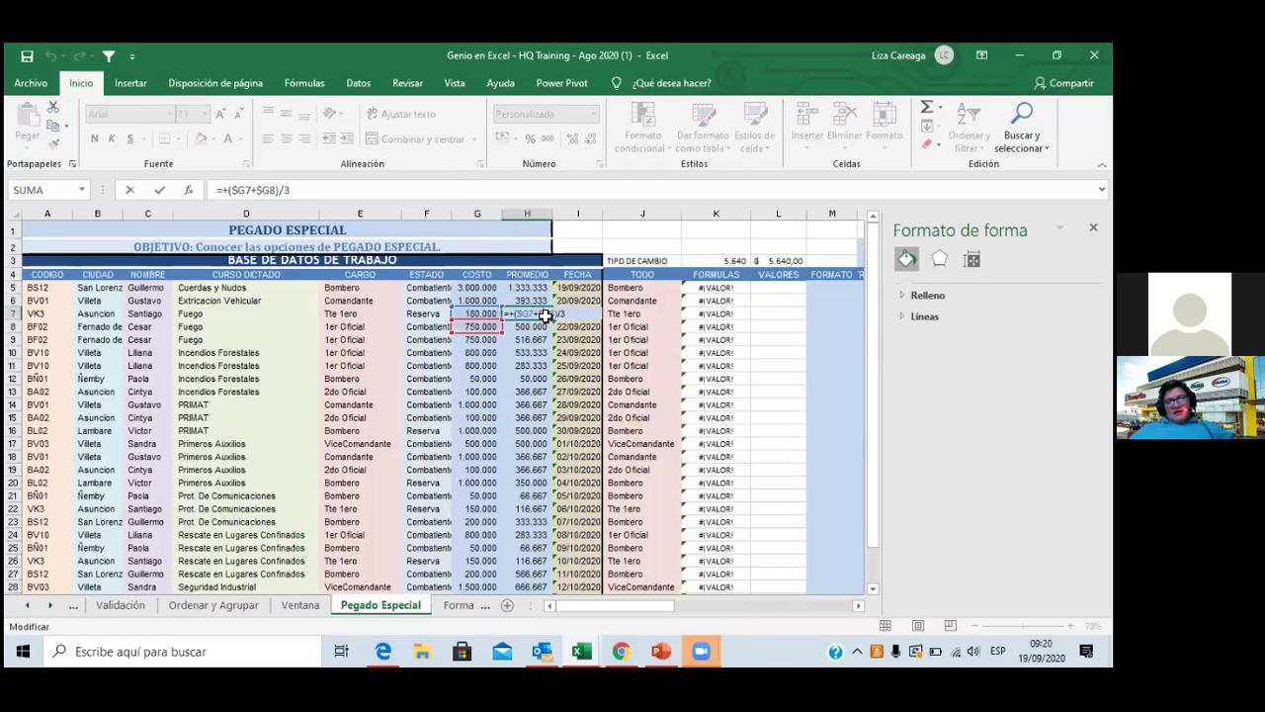
{"action": "left_click", "coordinate": [613, 240]}
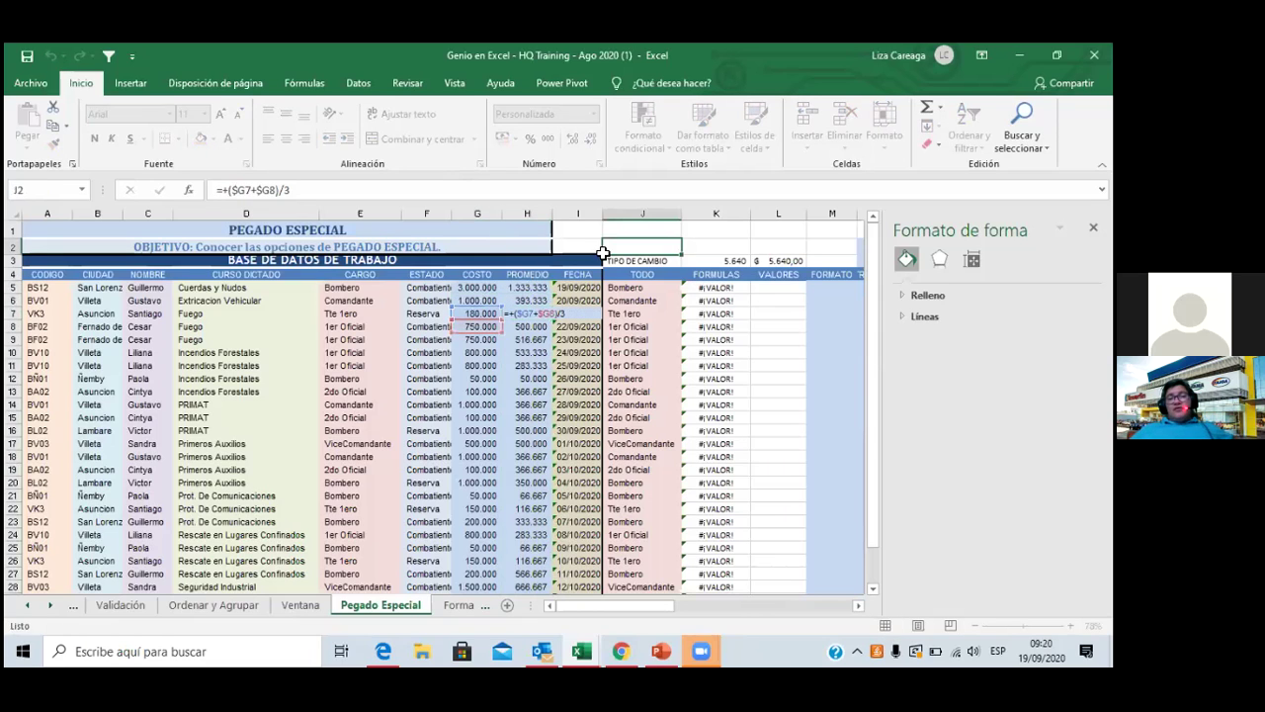
{"action": "left_click", "coordinate": [531, 340]}
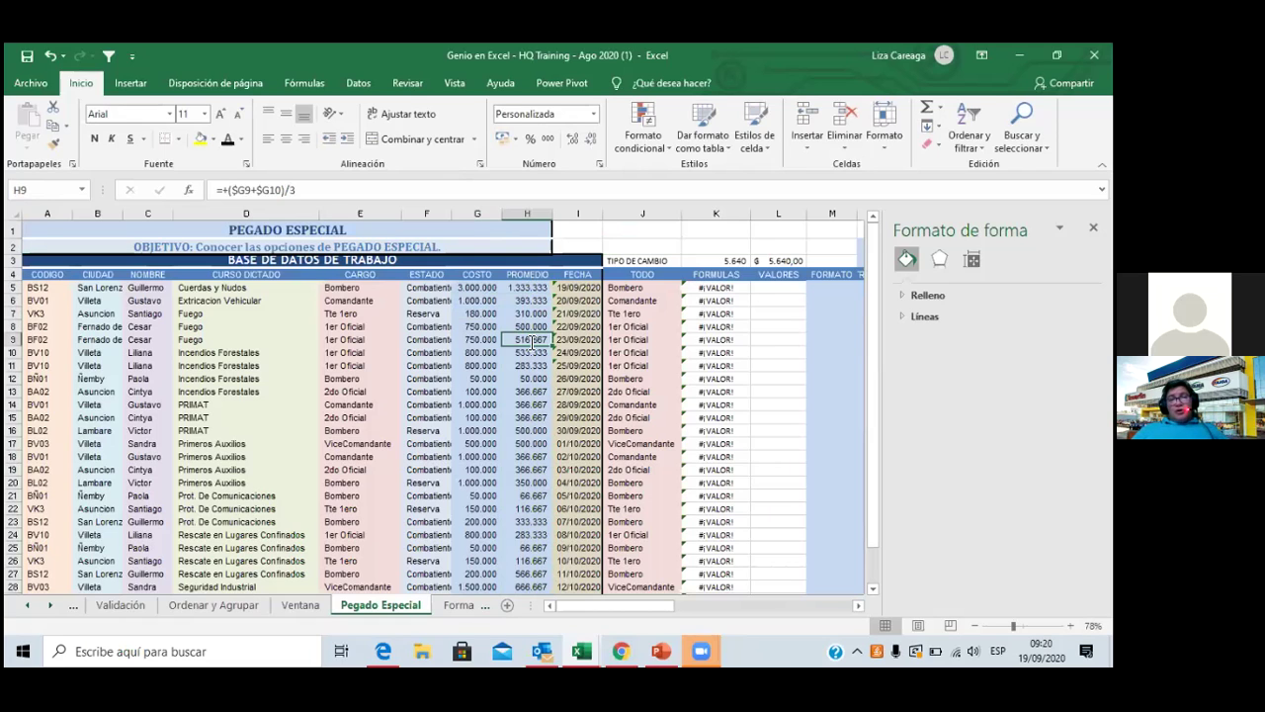
{"action": "left_click", "coordinate": [638, 244]}
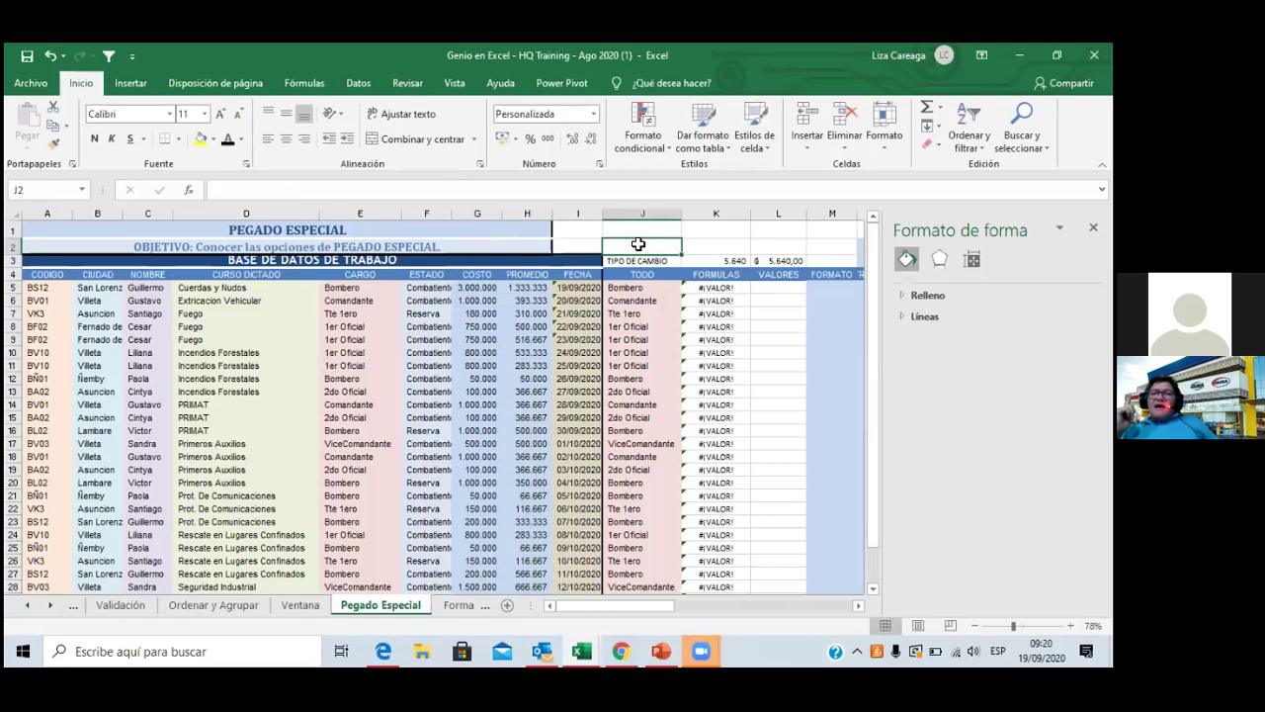
{"action": "left_click", "coordinate": [529, 288]}
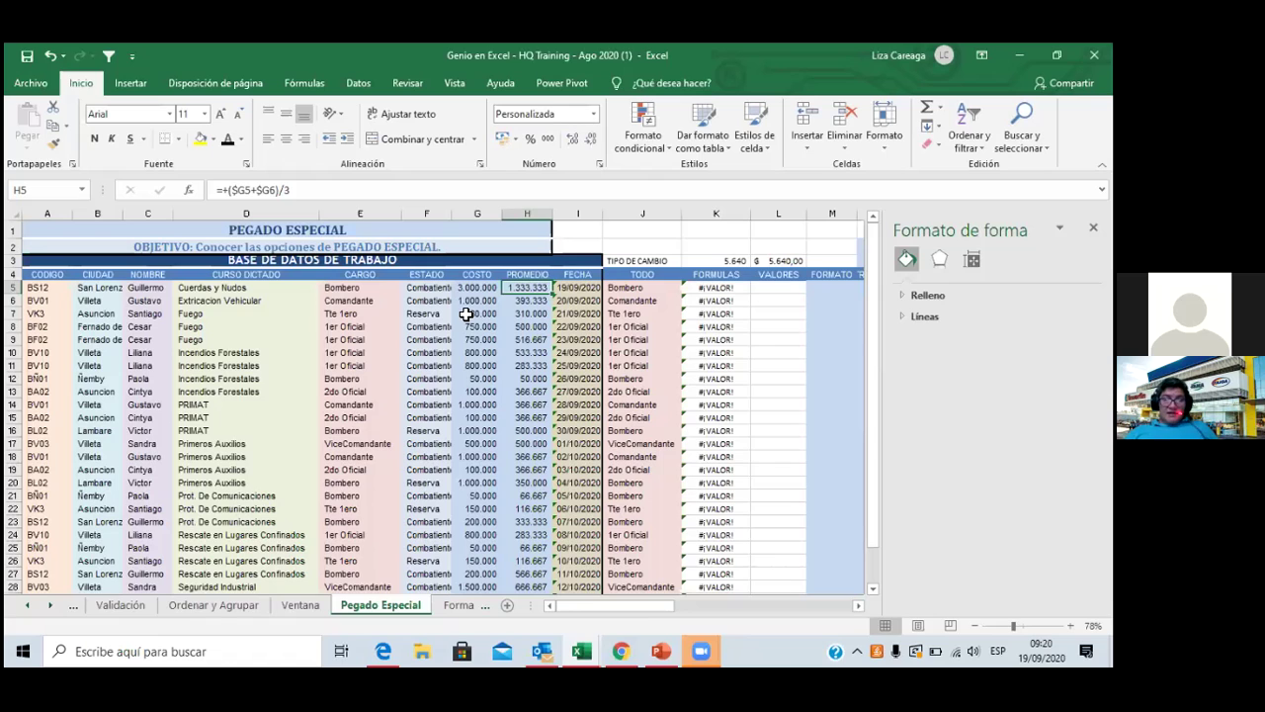
{"action": "key", "text": "ctrl+c"}
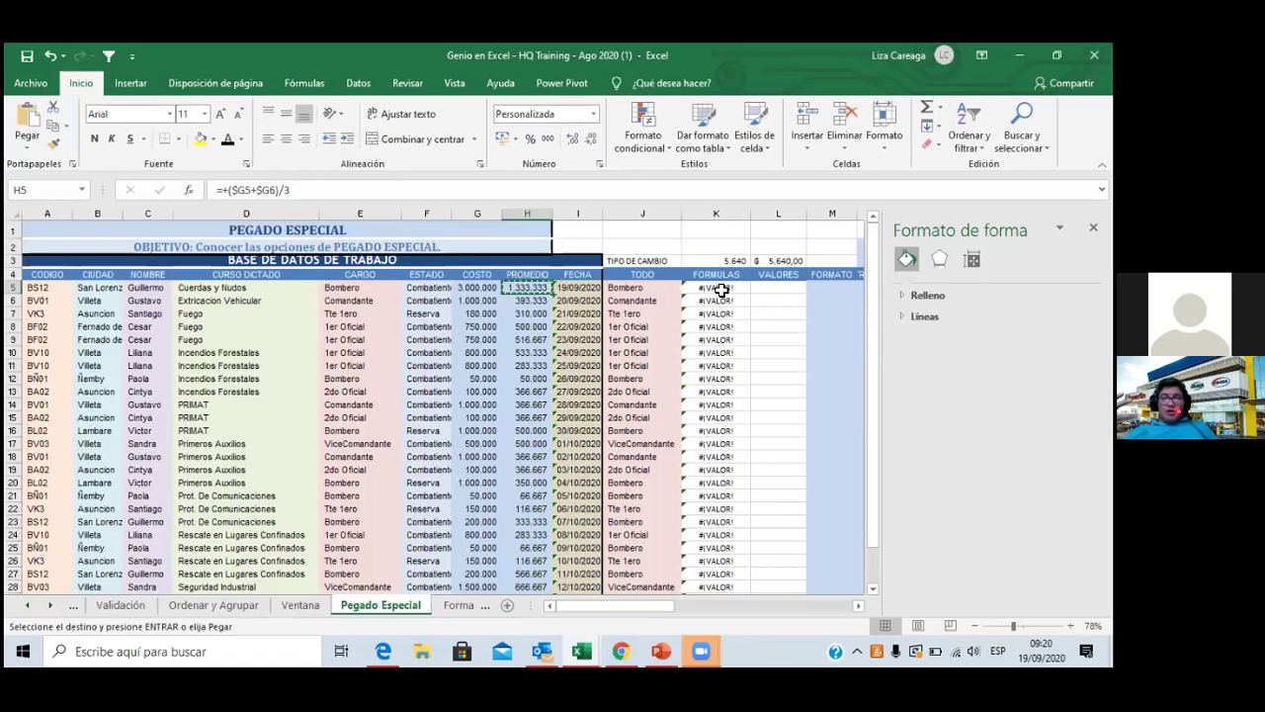
{"action": "left_click", "coordinate": [721, 290]}
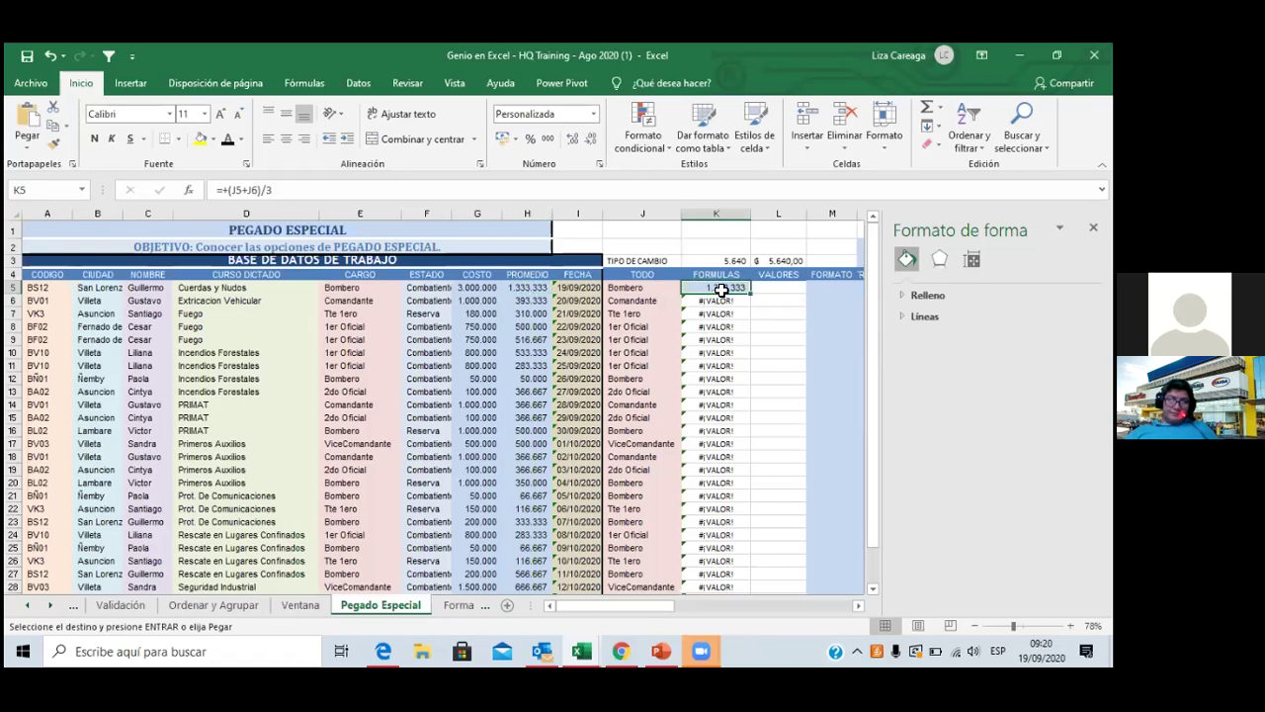
{"action": "key", "text": "ctrl+v"}
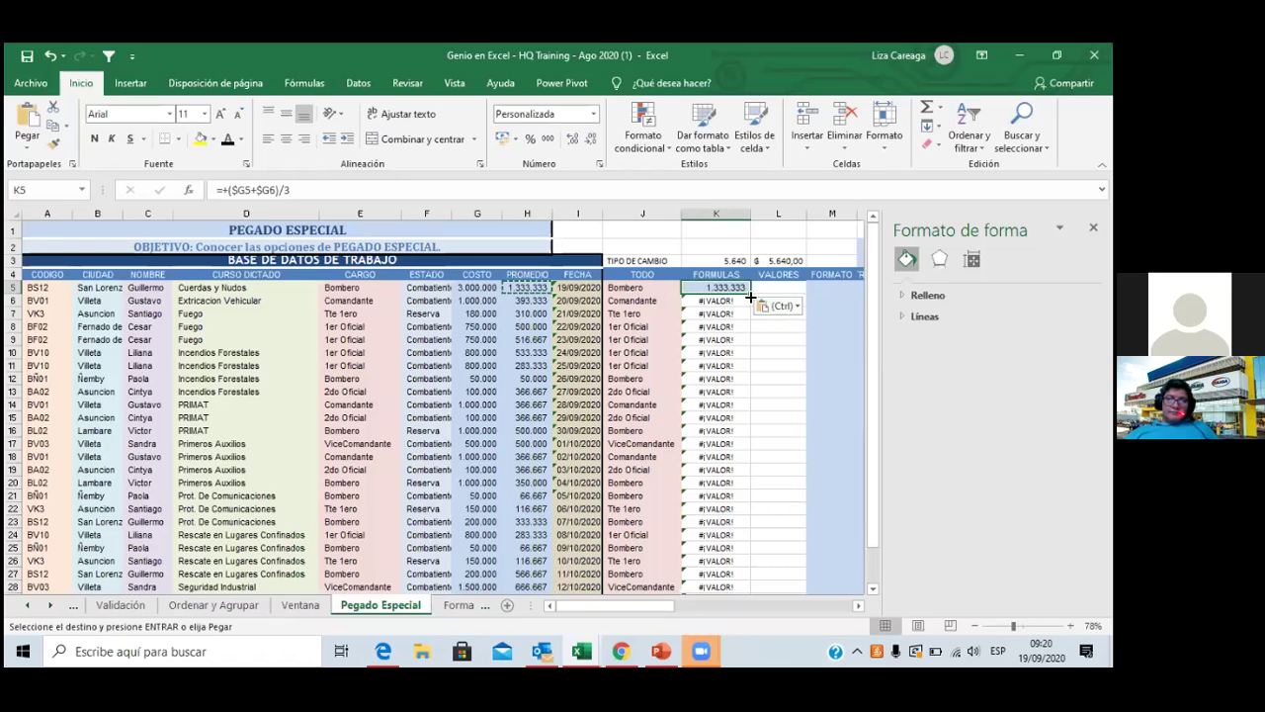
{"action": "double_click", "coordinate": [749, 294]}
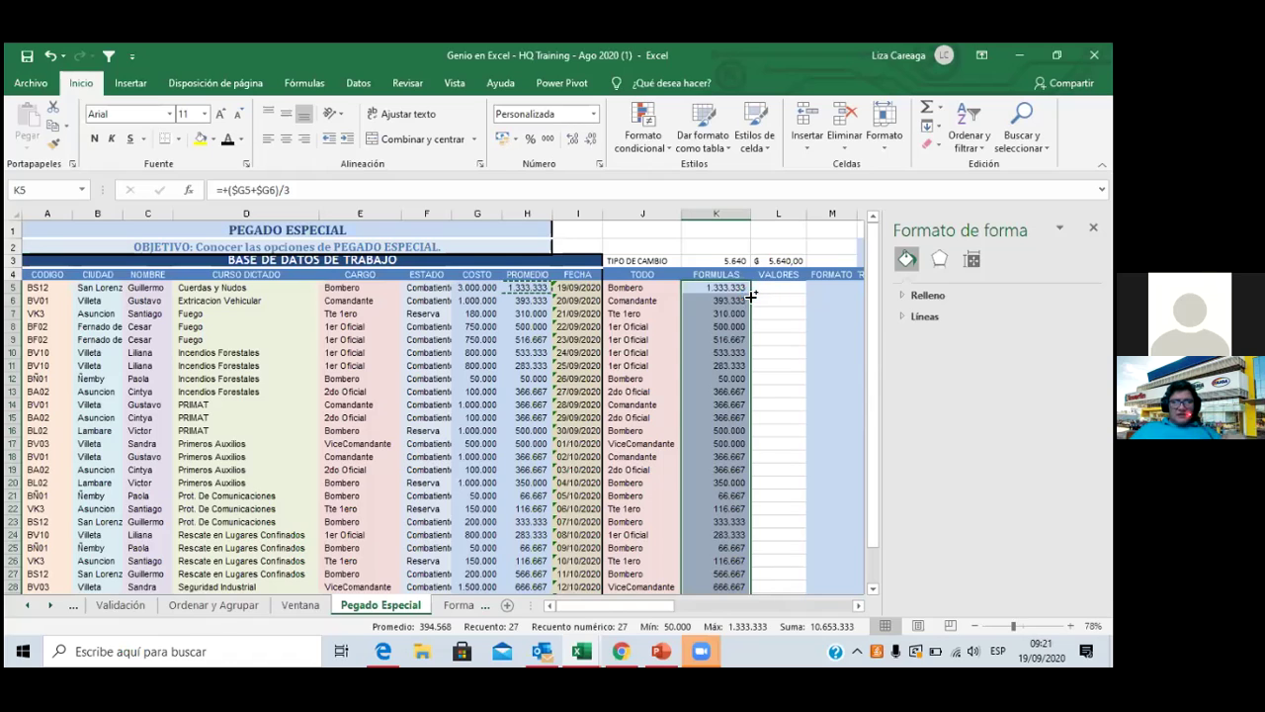
{"action": "key", "text": "ctrl+v"}
{"action": "left_click", "coordinate": [748, 292]}
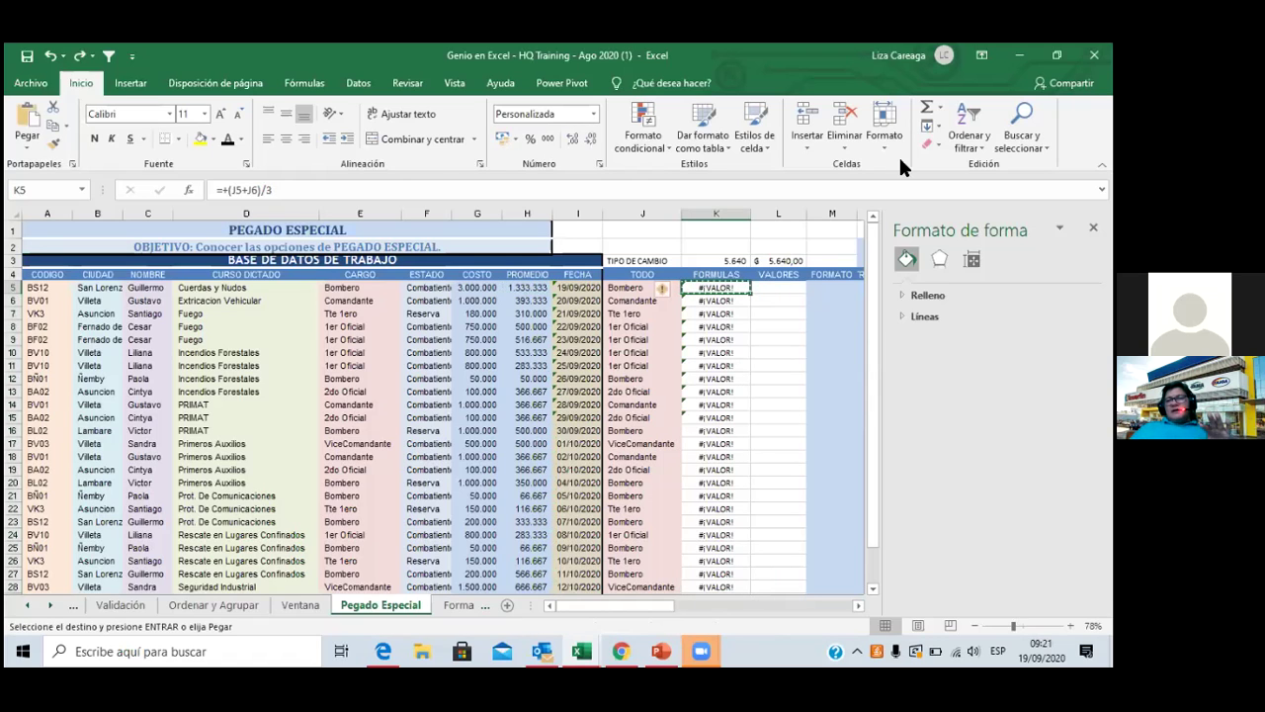
Step: Point out the PROMEDIO column and its formula in H5
{"action": "double_click", "coordinate": [767, 339]}
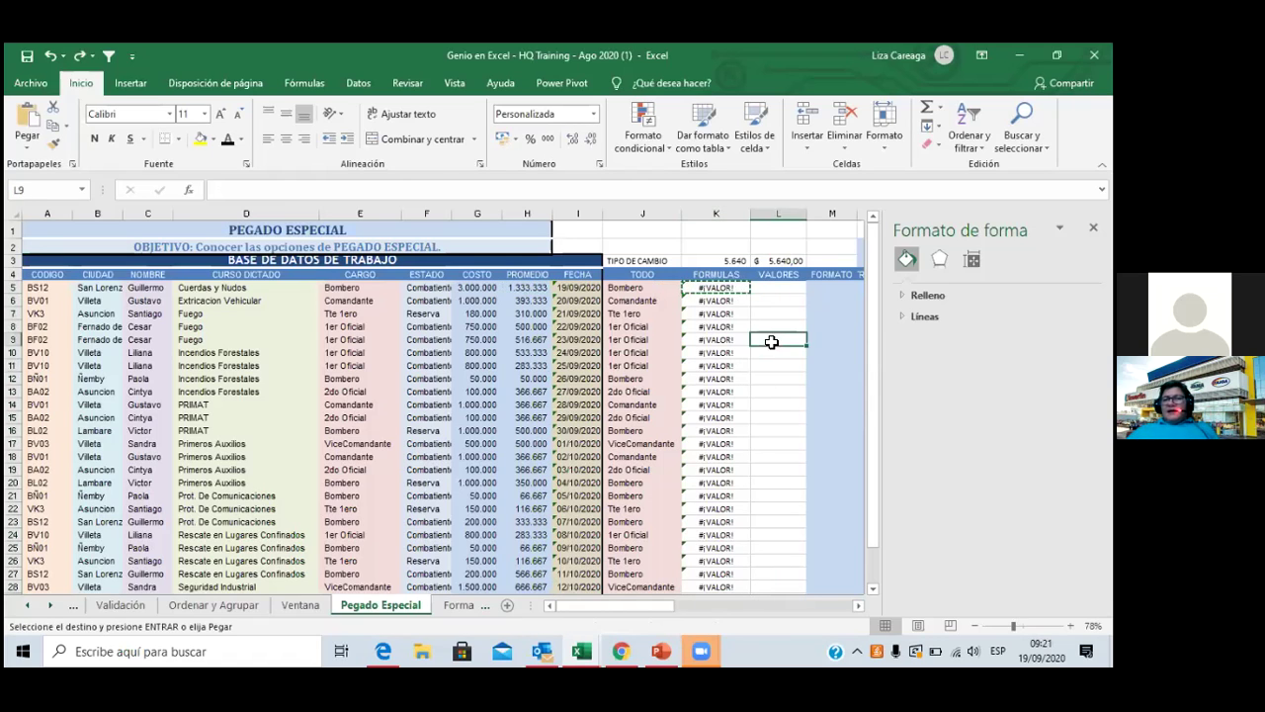
{"action": "left_click", "coordinate": [775, 370]}
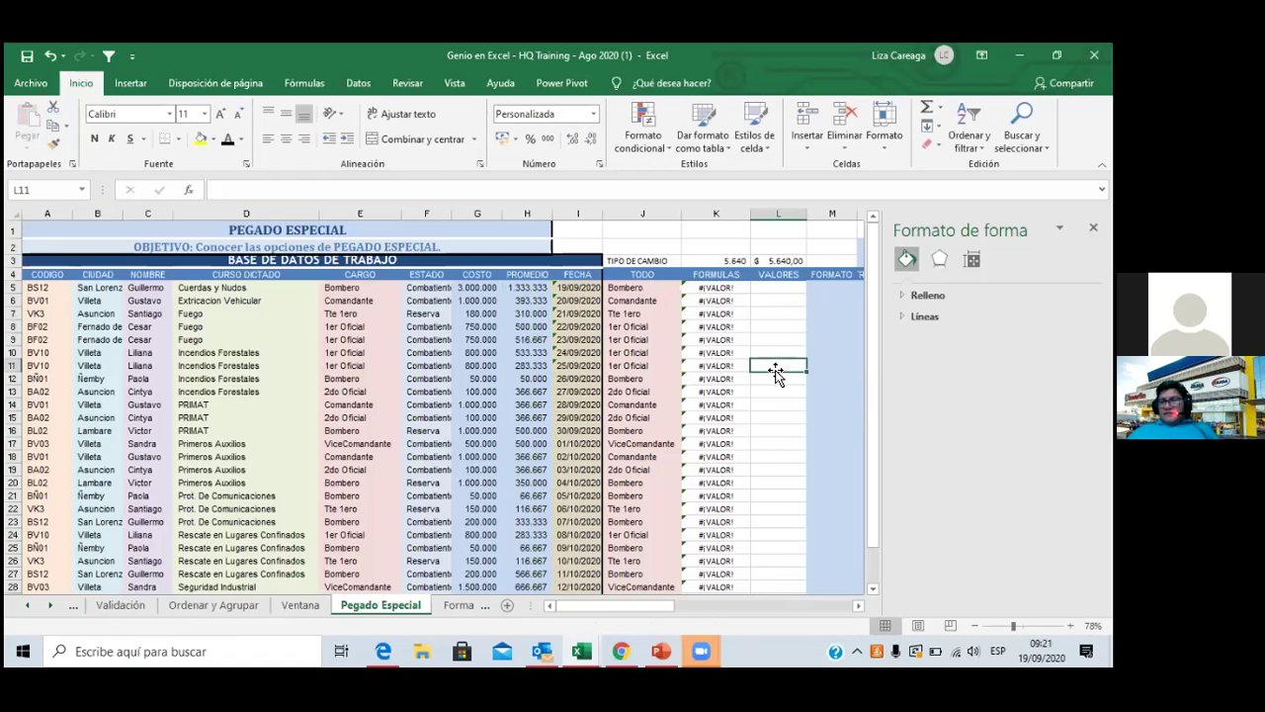
{"action": "left_click", "coordinate": [532, 276]}
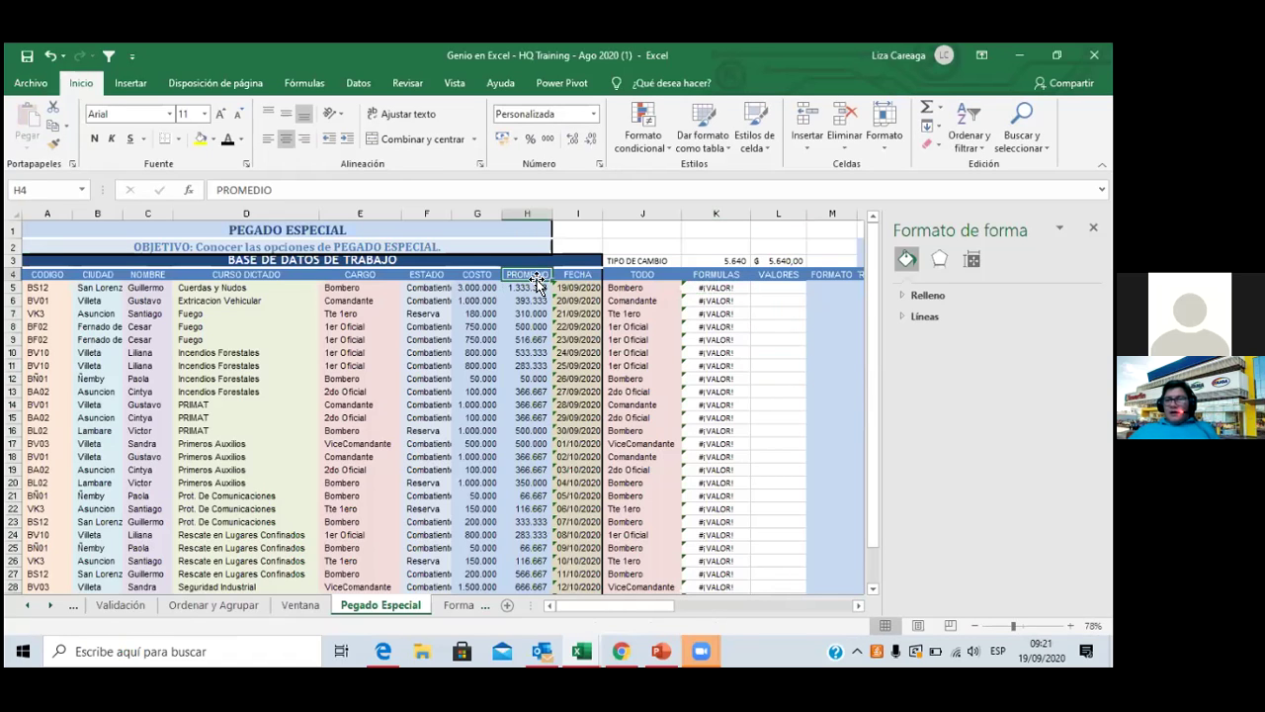
{"action": "left_click", "coordinate": [536, 284]}
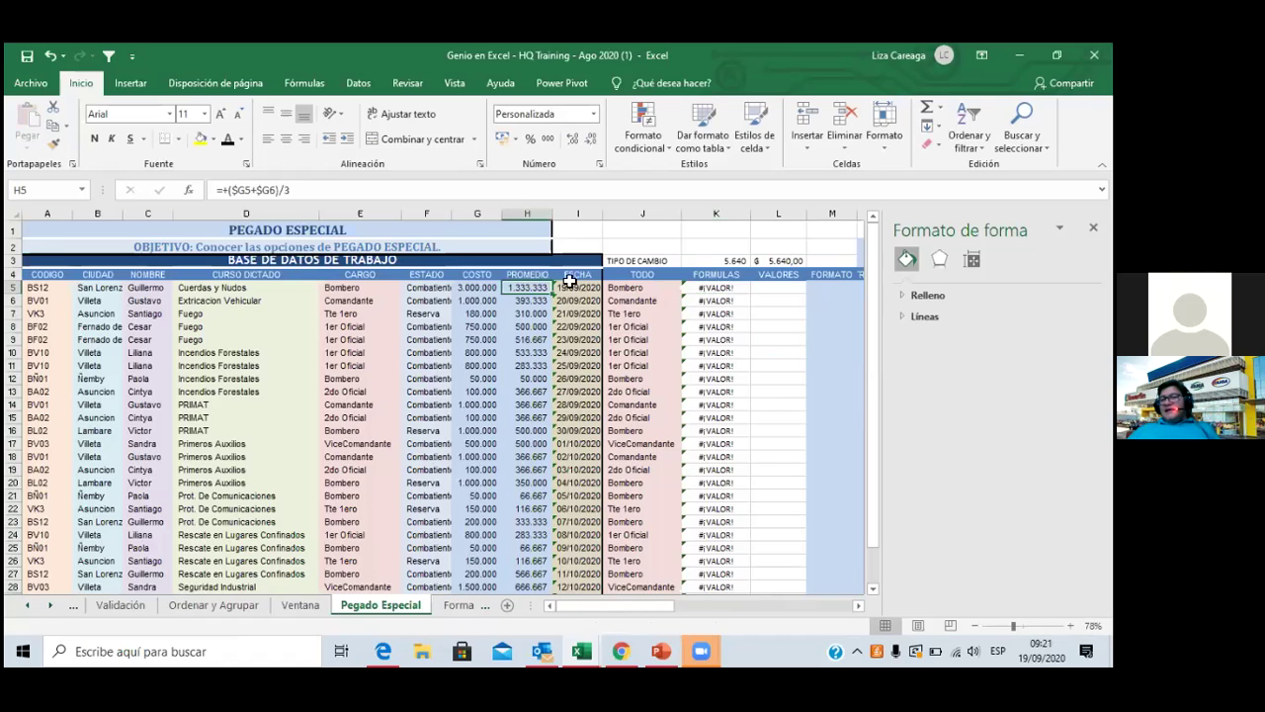
{"action": "left_click", "coordinate": [757, 331]}
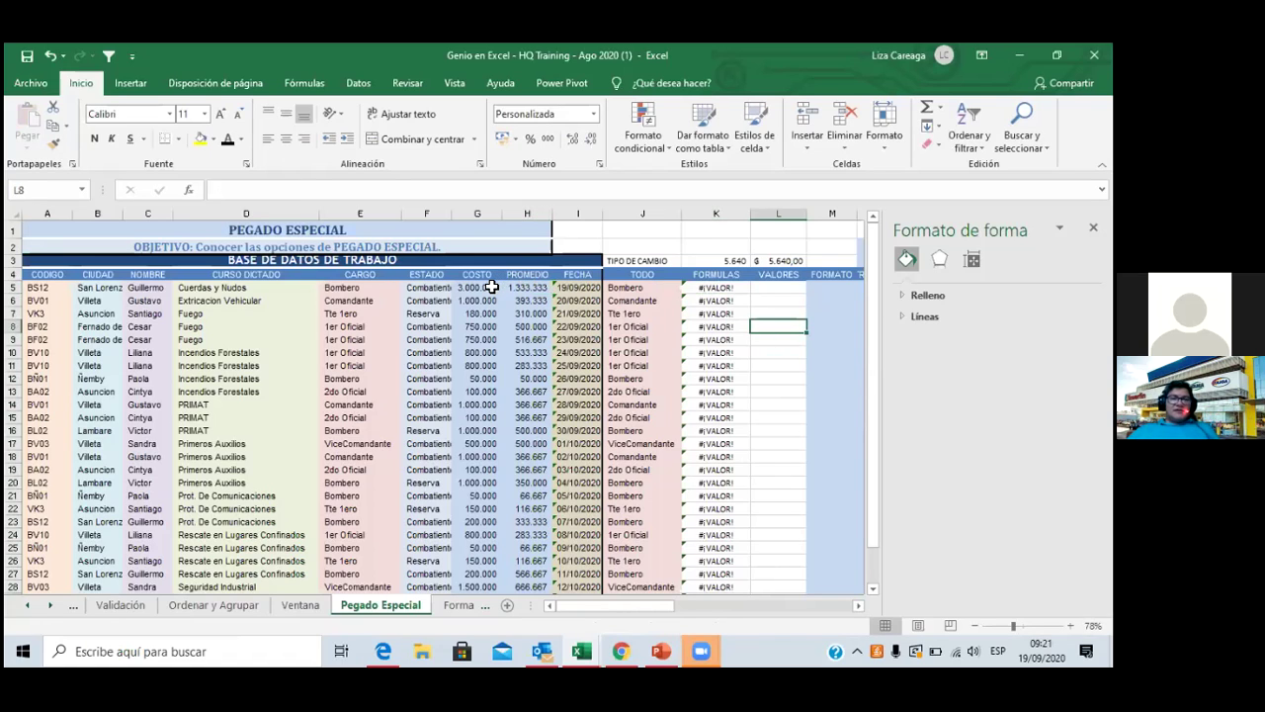
Step: Copy the COSTO values G5:G31 and select J5 as the paste destination
{"action": "left_click", "coordinate": [492, 287]}
{"action": "key", "text": "ctrl+c"}
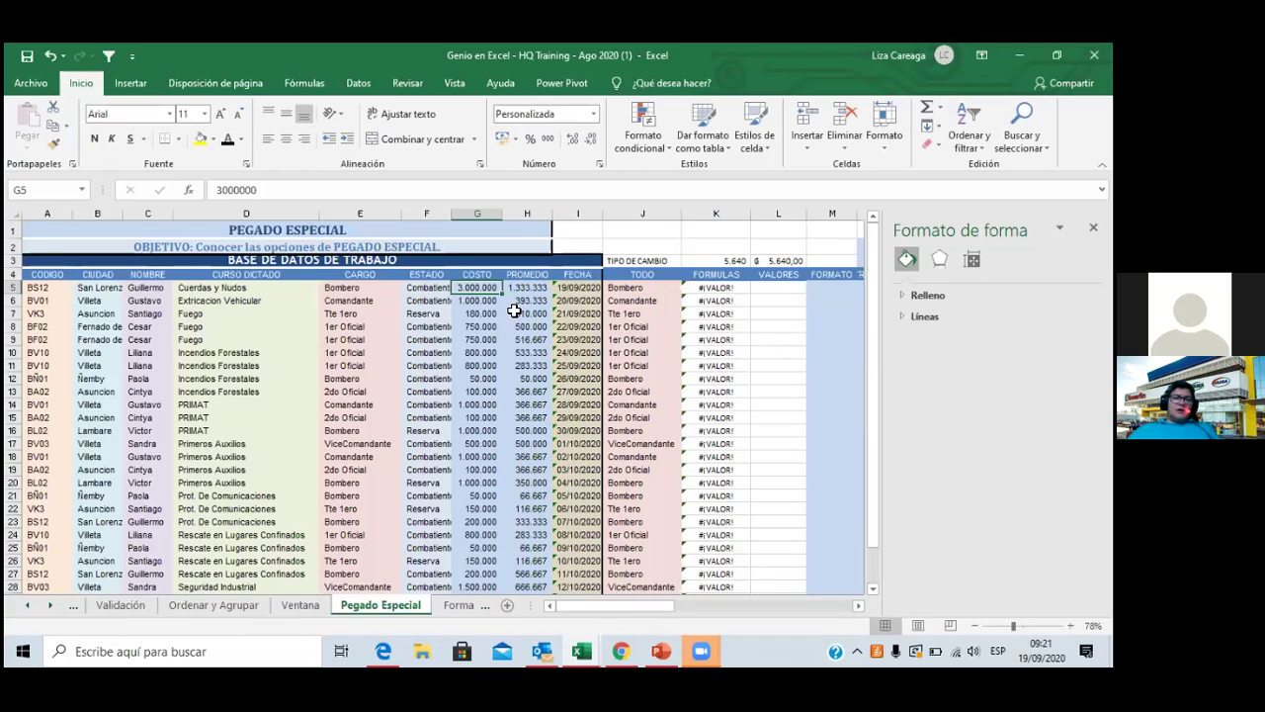
{"action": "key", "text": "ctrl+shift+Down"}
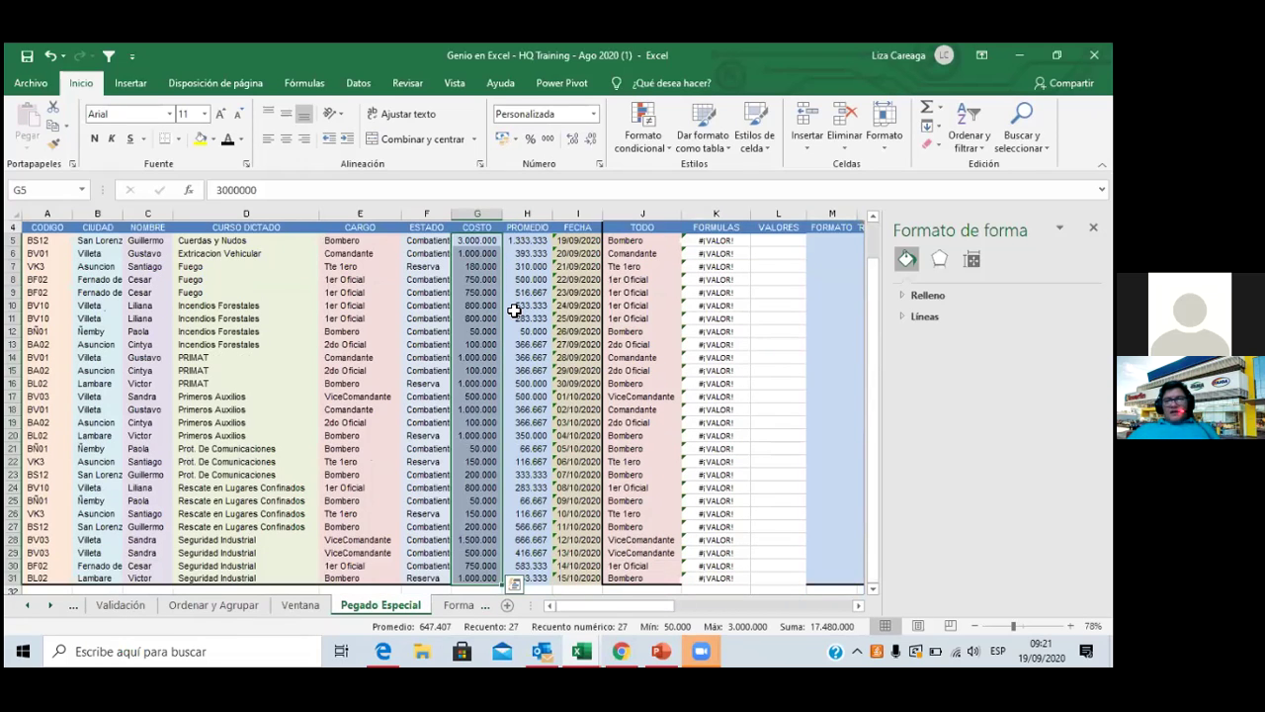
{"action": "key", "text": "ctrl+c"}
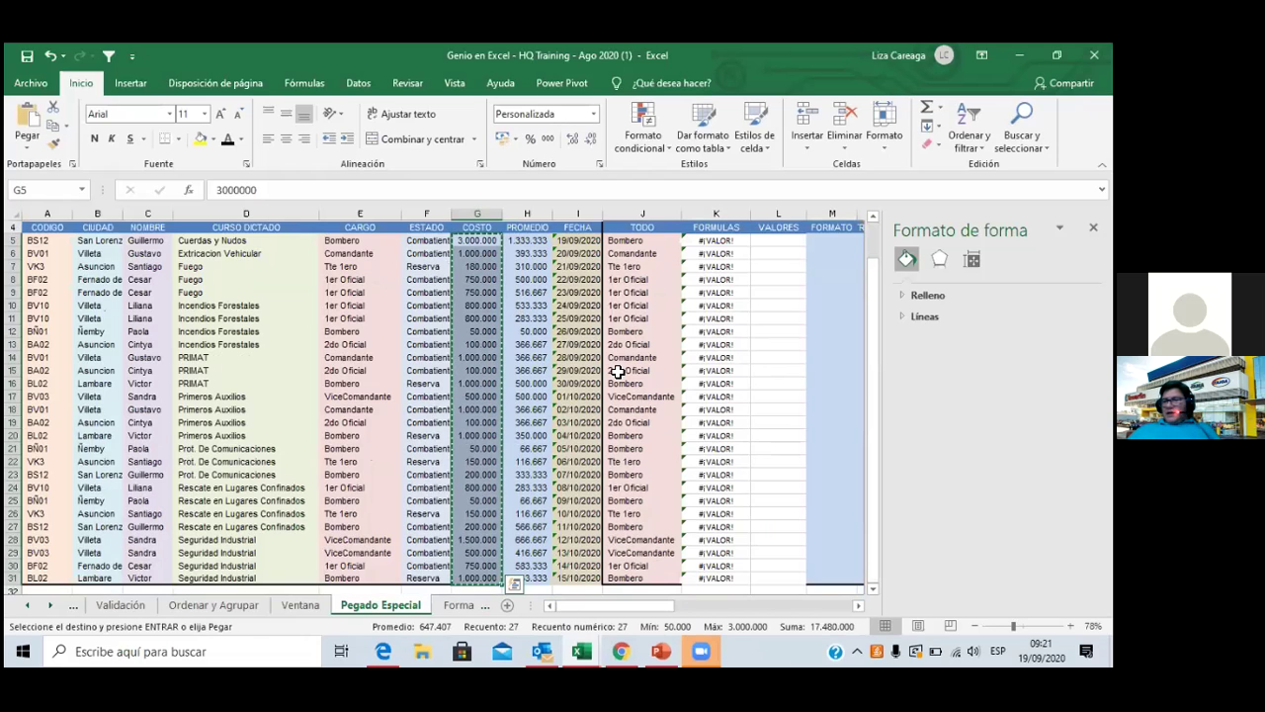
{"action": "scroll", "coordinate": [613, 371], "scroll_direction": "up", "scroll_amount": 1}
{"action": "left_click", "coordinate": [651, 285]}
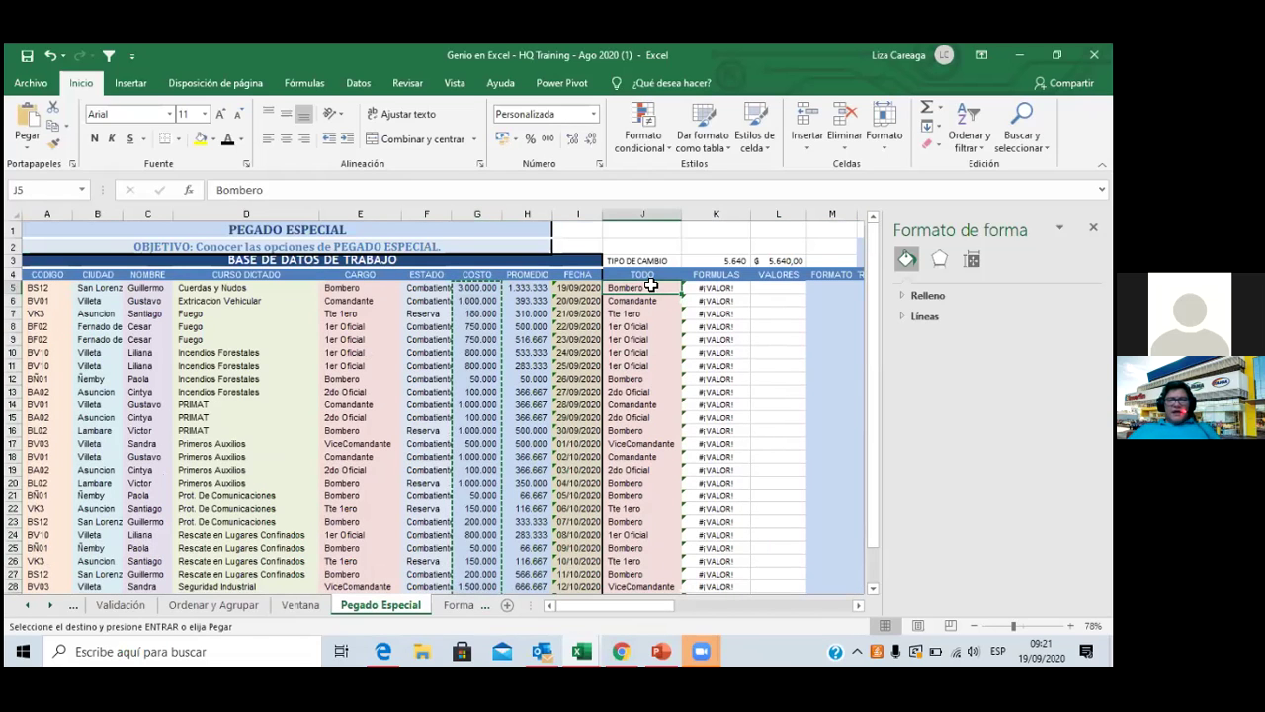
Step: Paste the copied COSTO values into the TODO column starting at J5
{"action": "key", "text": "Return"}
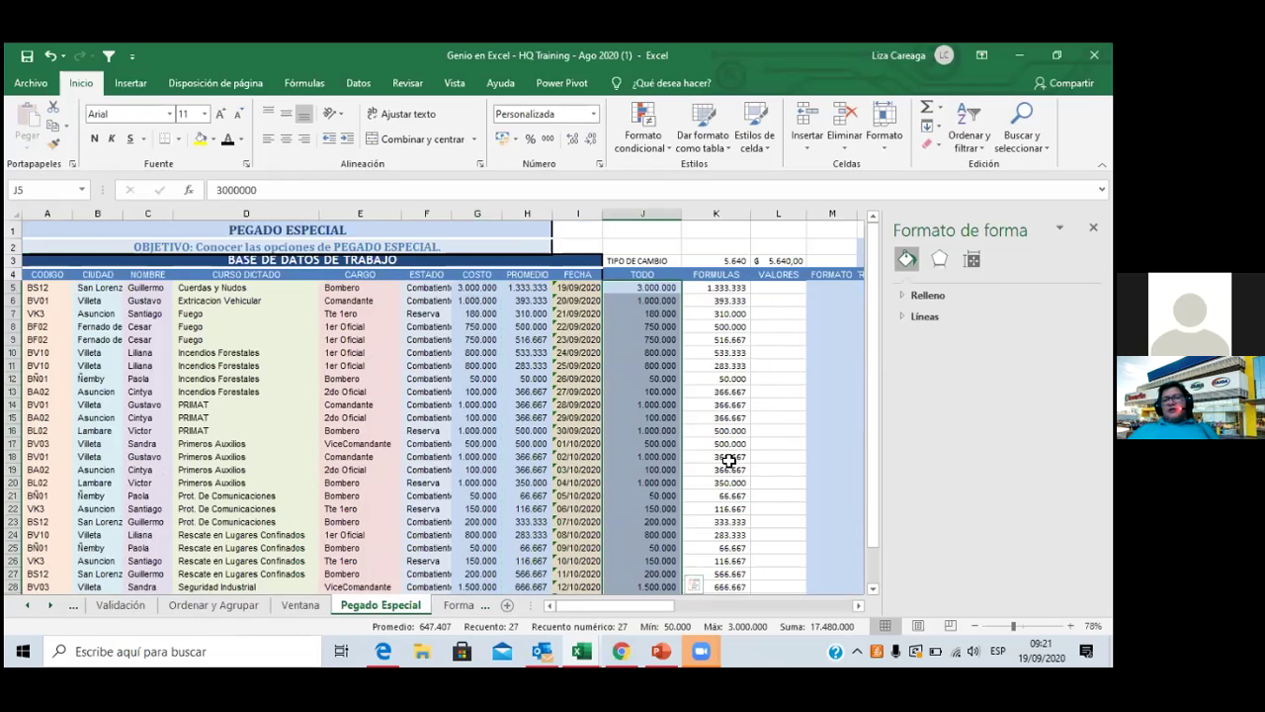
{"action": "scroll", "coordinate": [728, 461], "scroll_direction": "down", "scroll_amount": 2}
{"action": "scroll", "coordinate": [737, 499], "scroll_direction": "up", "scroll_amount": 1}
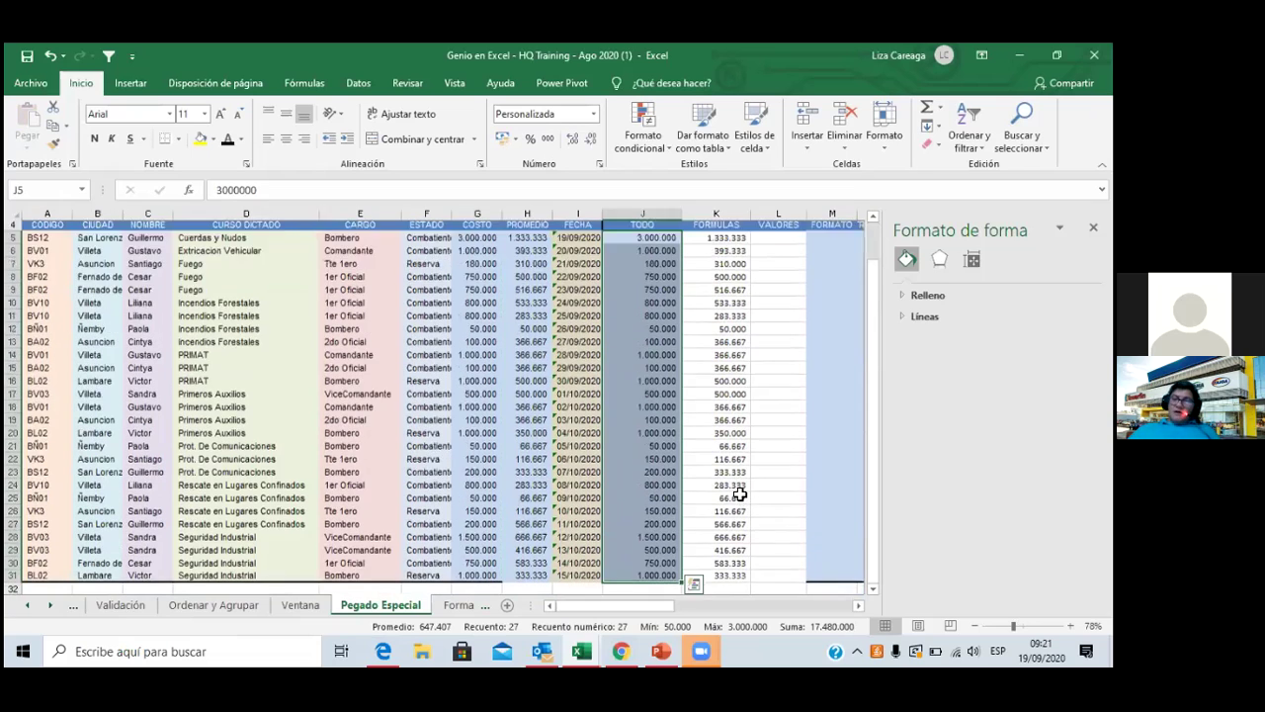
{"action": "scroll", "coordinate": [692, 376], "scroll_direction": "up", "scroll_amount": 1}
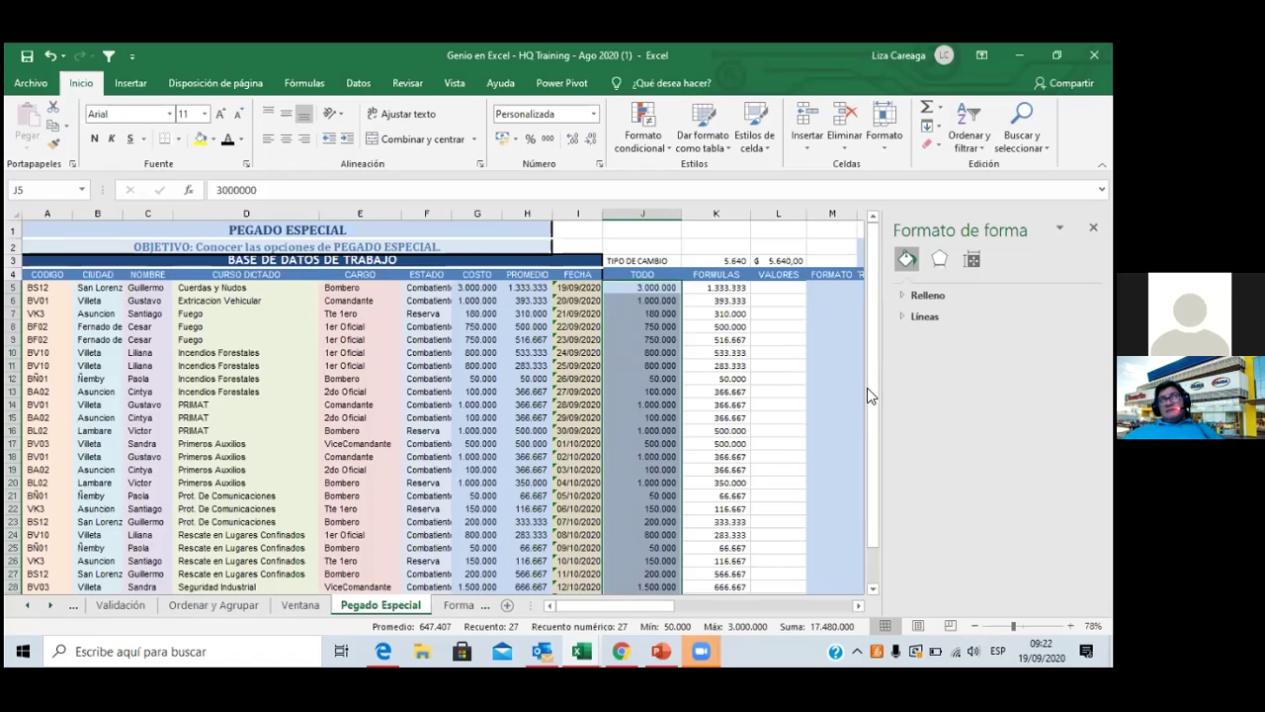
{"action": "left_click", "coordinate": [782, 293]}
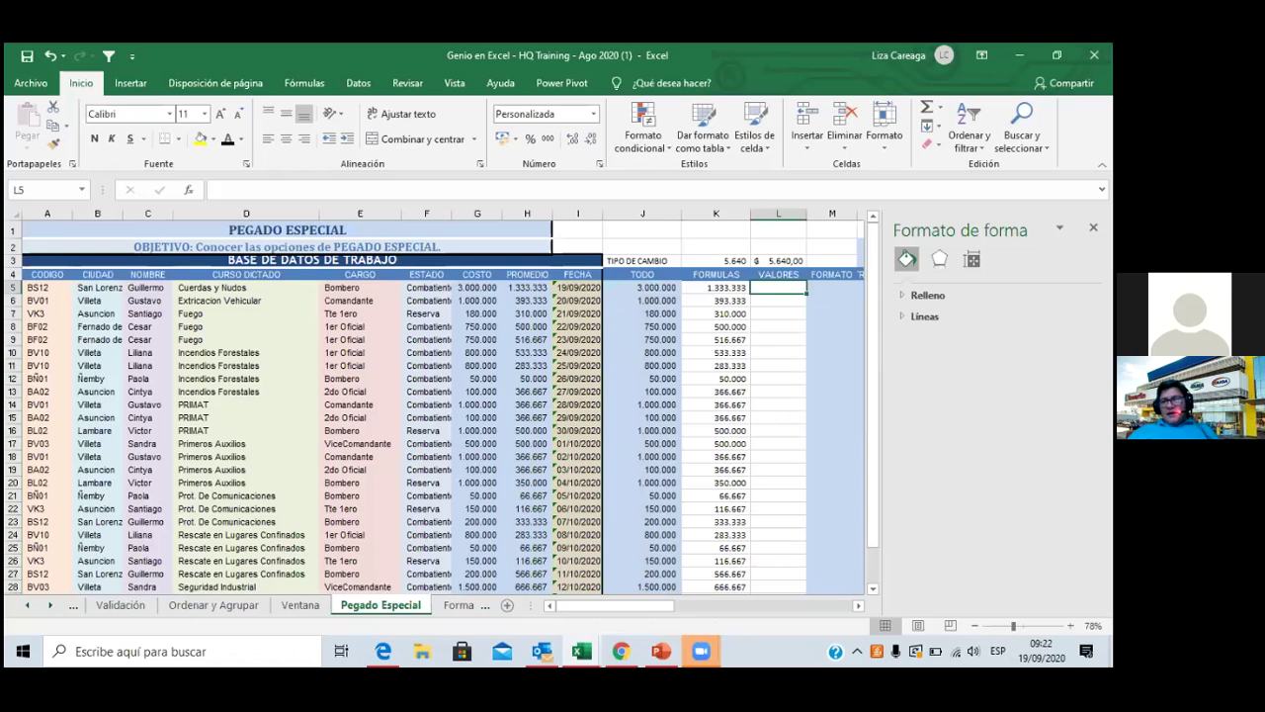
Step: Copy the FORMULAS results K5:K31 and paste them into L5 as values only
{"action": "left_click", "coordinate": [727, 288]}
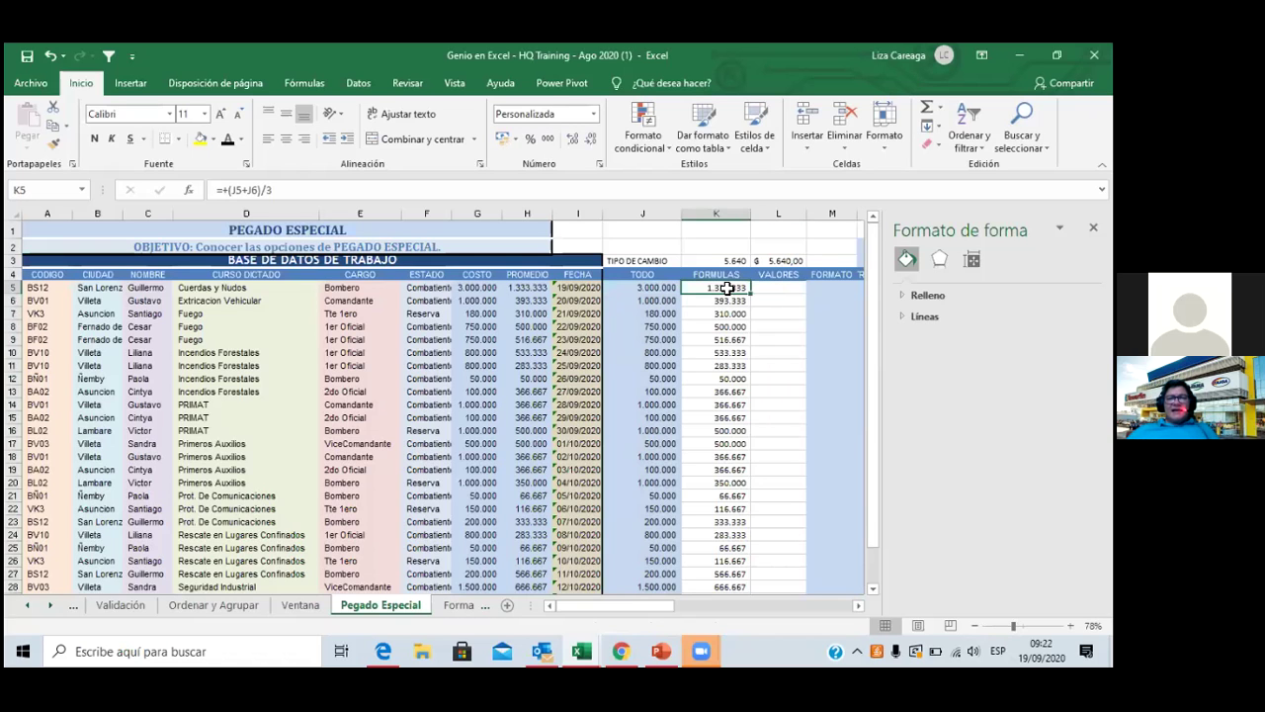
{"action": "key", "text": "ctrl+shift+Down"}
{"action": "key", "text": "ctrl+c"}
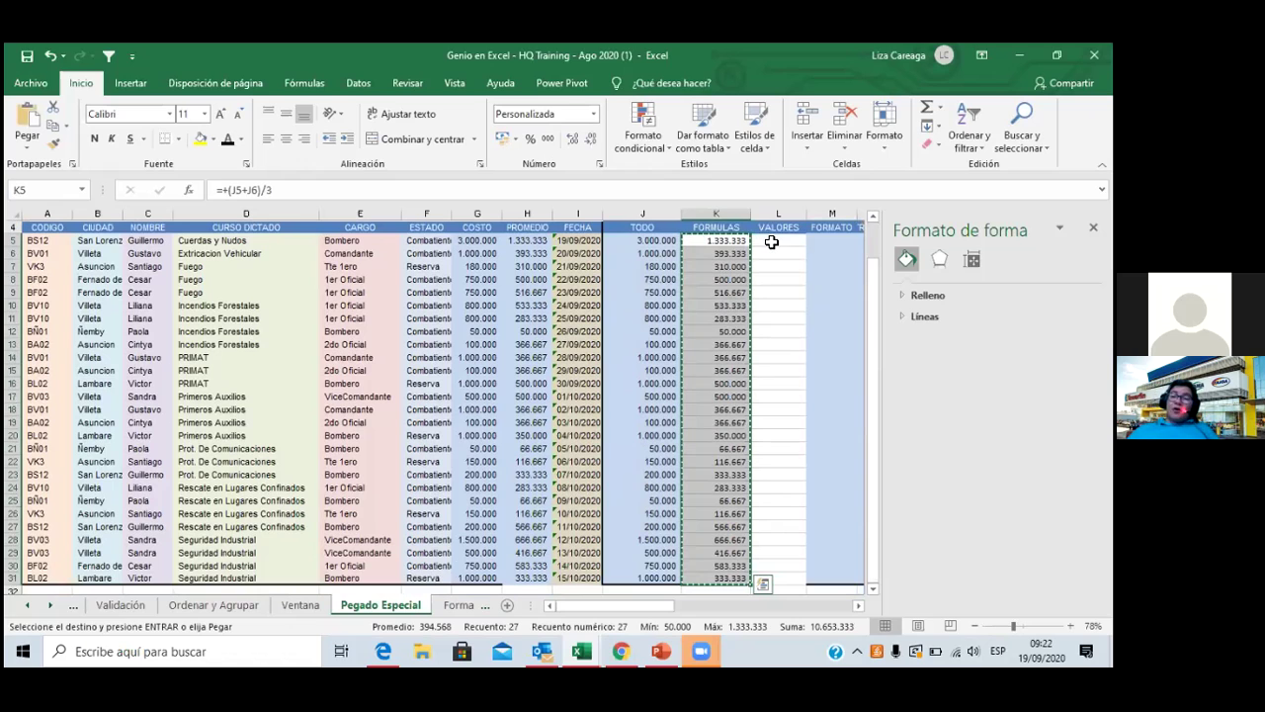
{"action": "left_click", "coordinate": [772, 243]}
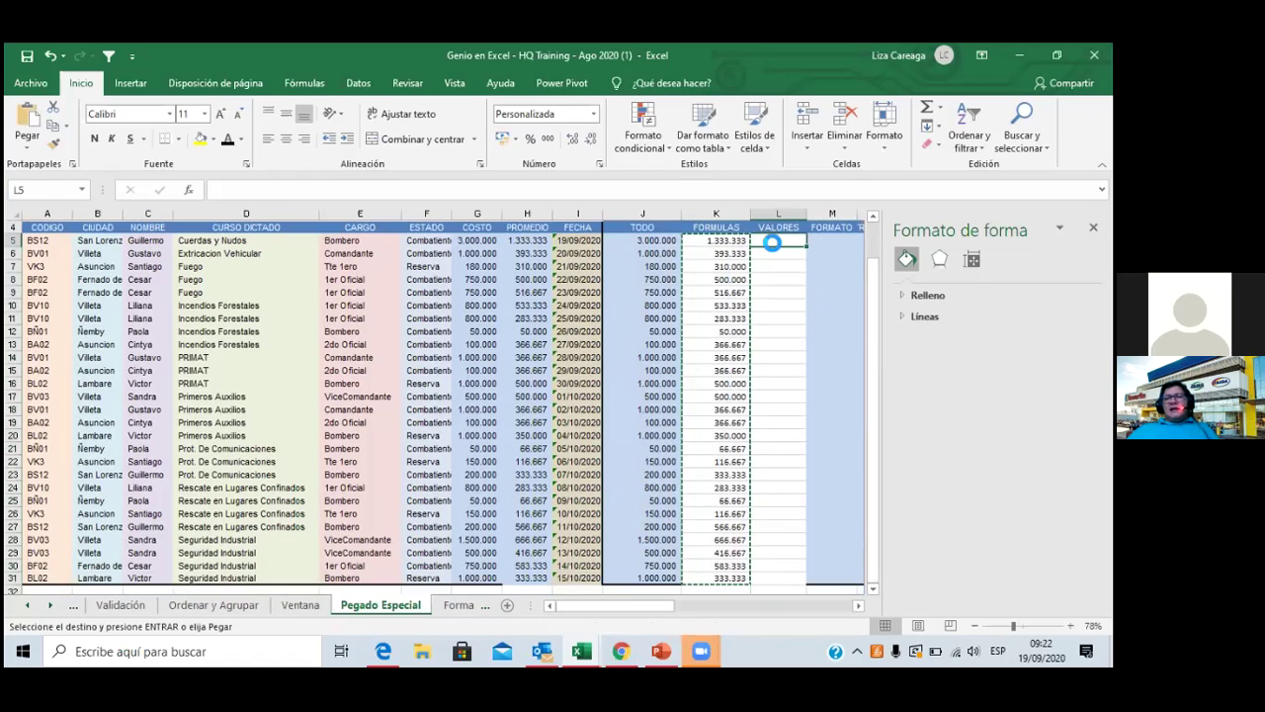
{"action": "key", "text": "ctrl+v"}
{"action": "left_click", "coordinate": [852, 576]}
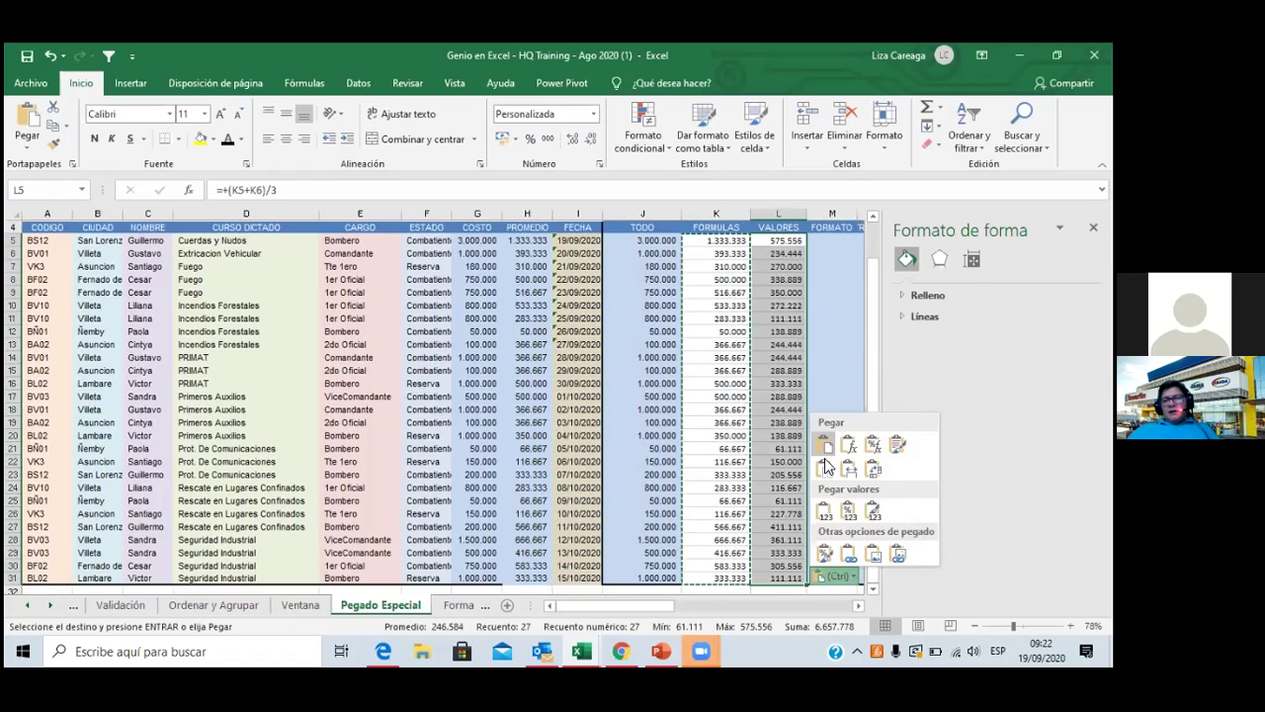
{"action": "left_click", "coordinate": [826, 518]}
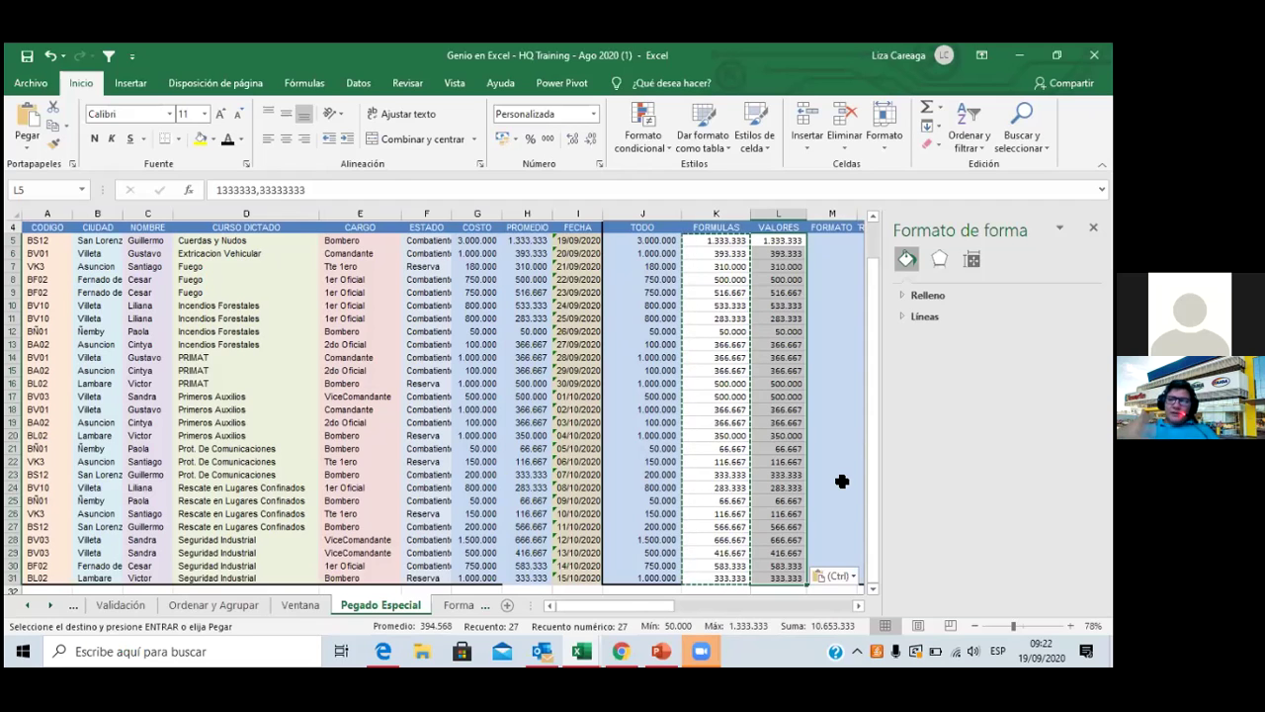
Step: Check that VALORES cells L7 through L31 hold plain numbers, compared with K12's formula
{"action": "left_click", "coordinate": [786, 267]}
{"action": "left_click", "coordinate": [786, 344]}
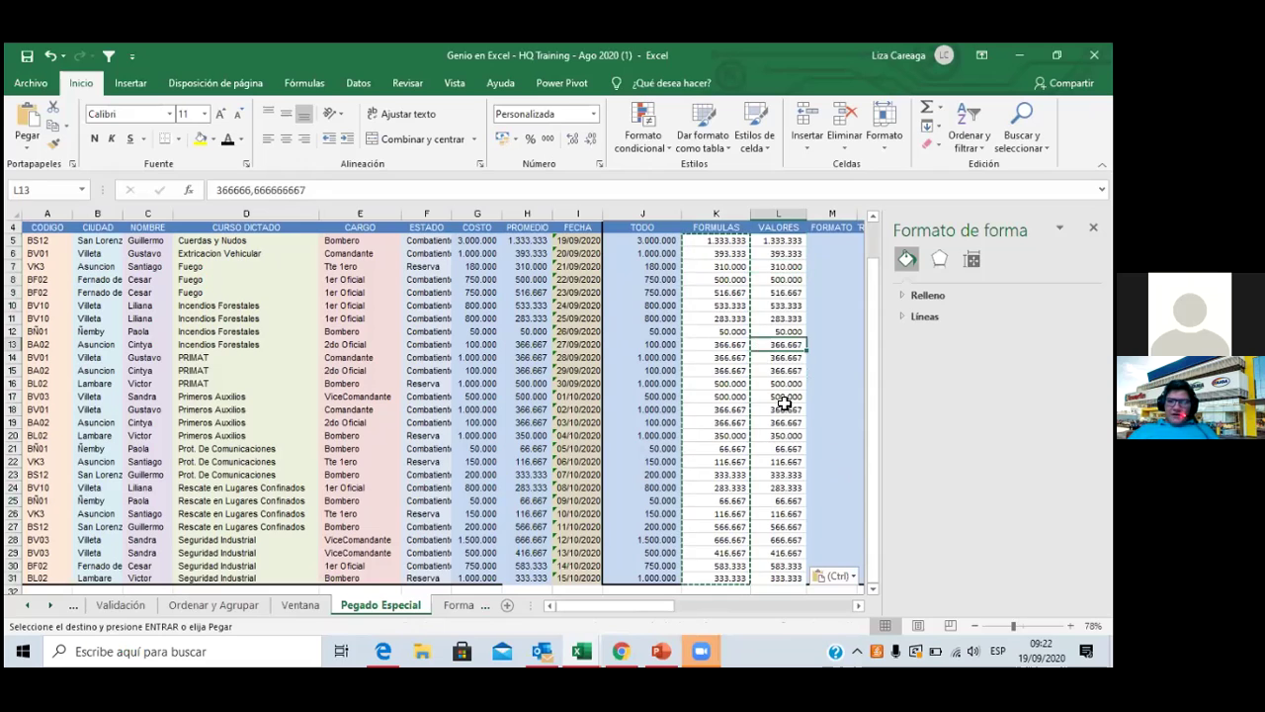
{"action": "left_click", "coordinate": [788, 435]}
{"action": "left_click", "coordinate": [789, 487]}
{"action": "left_click", "coordinate": [791, 553]}
{"action": "left_click", "coordinate": [793, 578]}
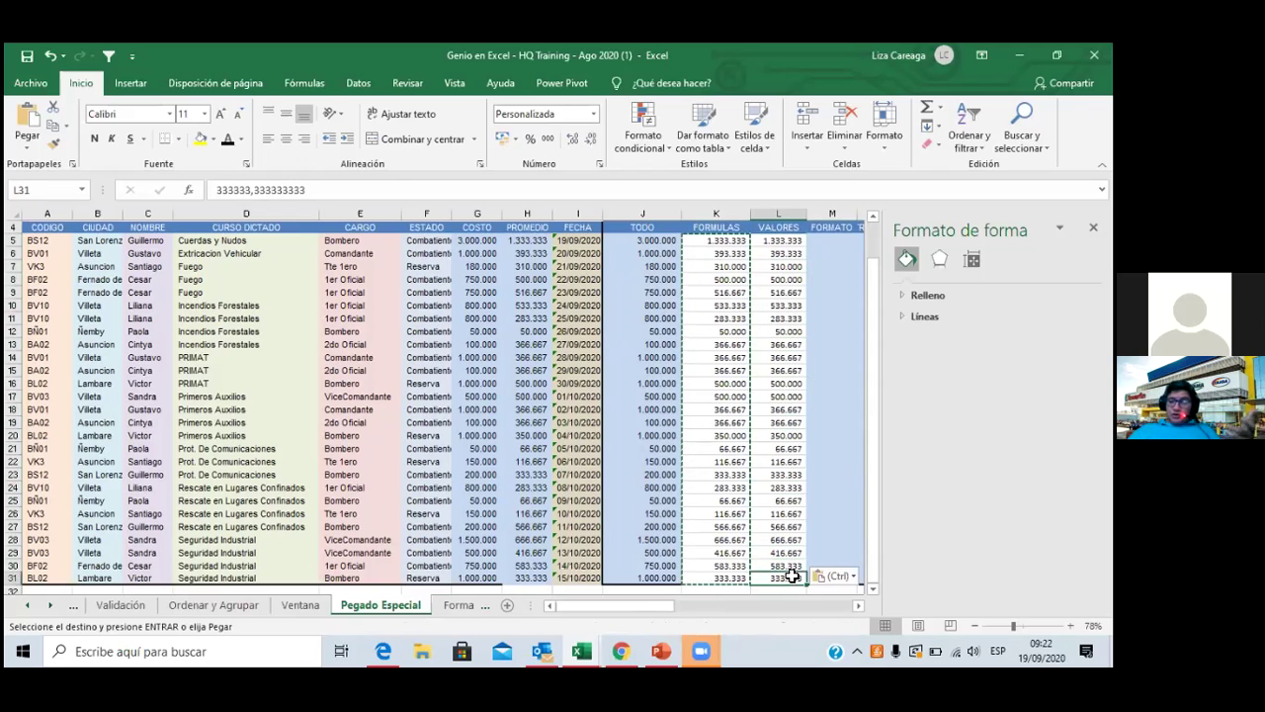
{"action": "left_click", "coordinate": [706, 332]}
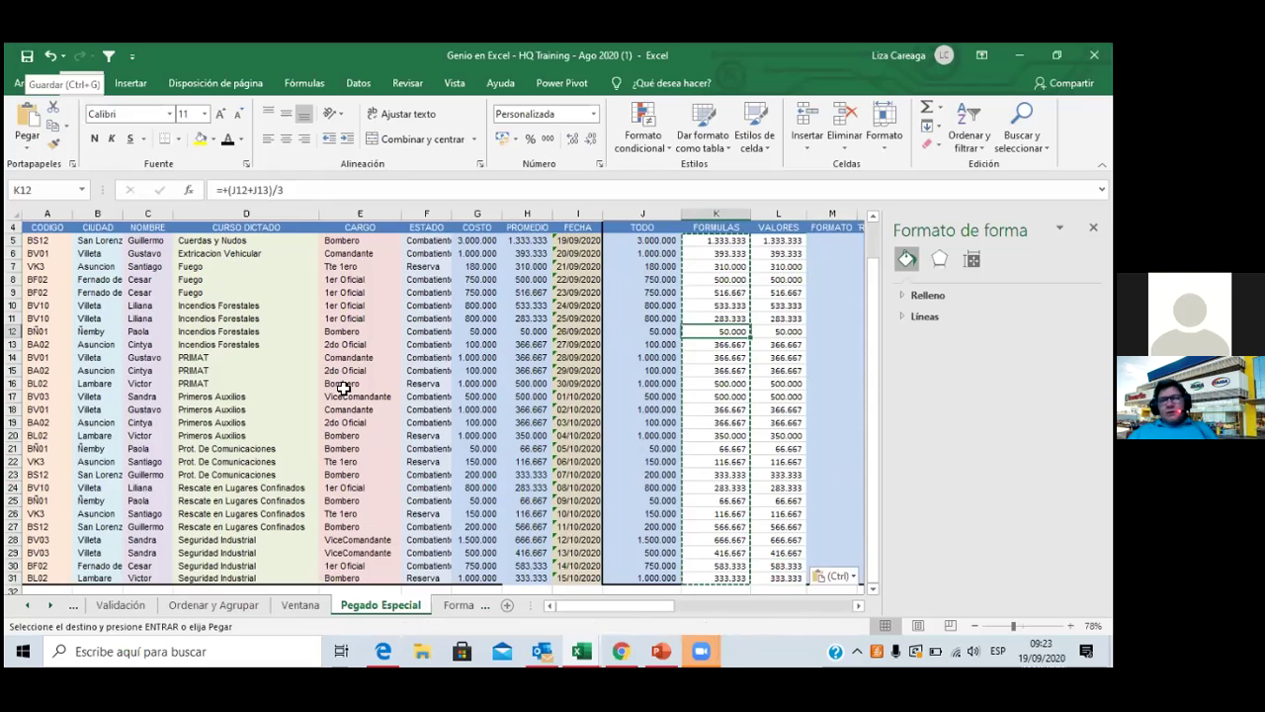
{"action": "double_click", "coordinate": [353, 589]}
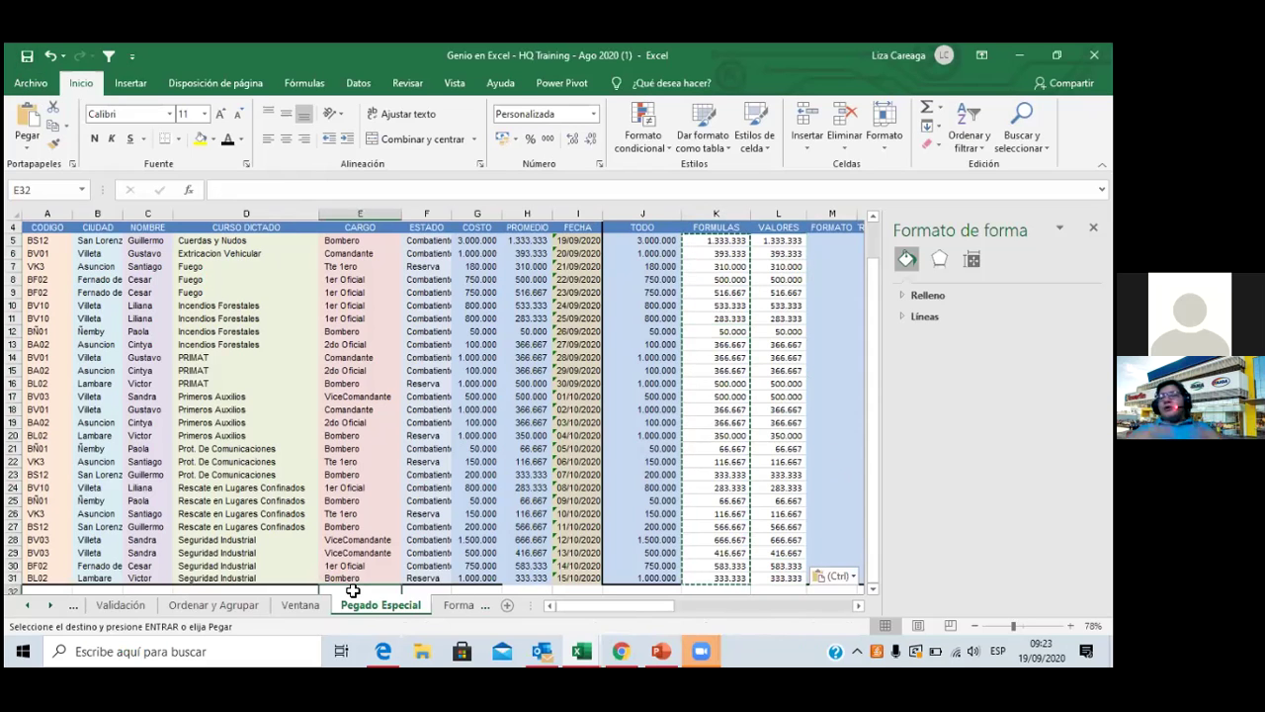
{"action": "left_click", "coordinate": [607, 588]}
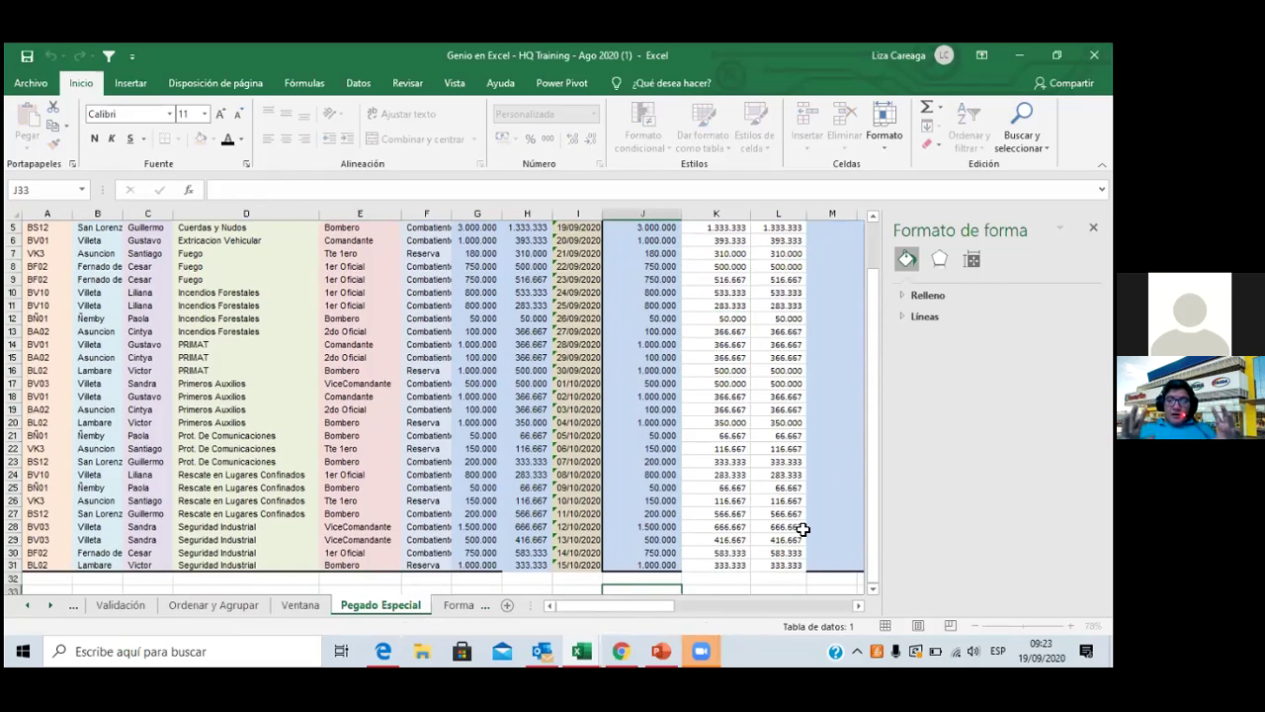
{"action": "scroll", "coordinate": [788, 525], "scroll_direction": "up", "scroll_amount": 2}
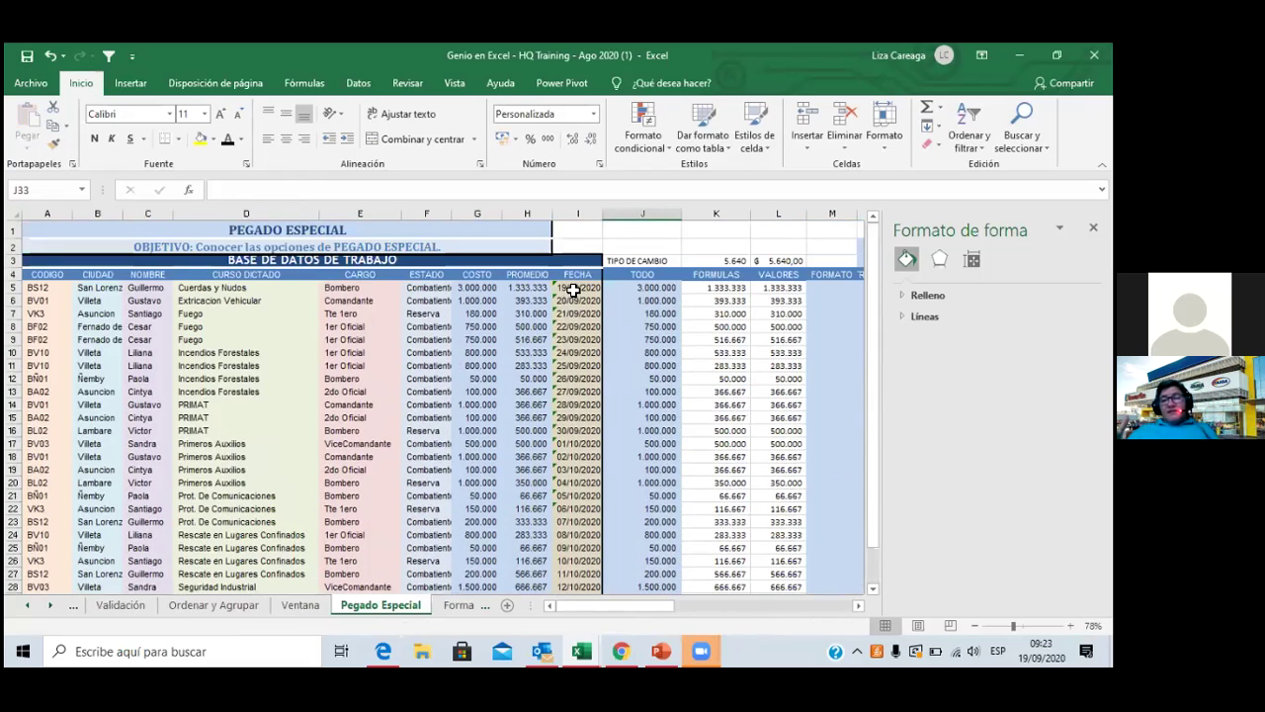
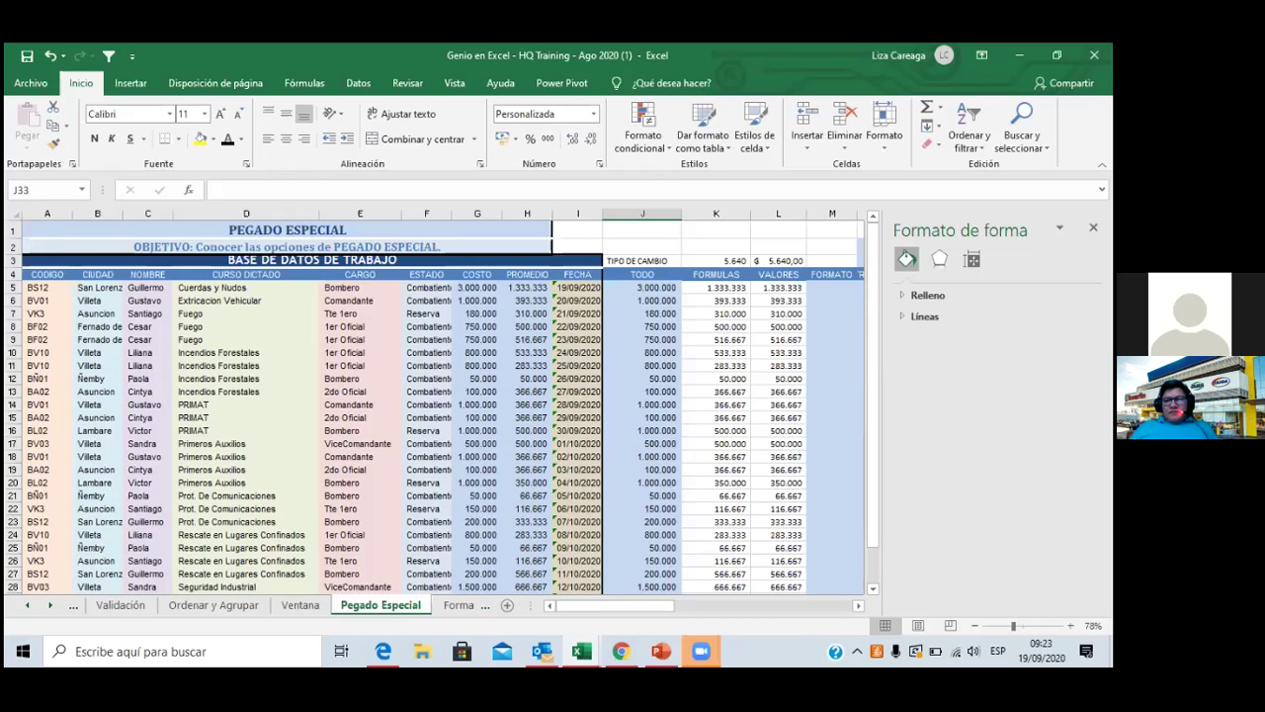
Step: Save the workbook, then check row 5 between column D and M5 under FORMATO
{"action": "left_click", "coordinate": [845, 313]}
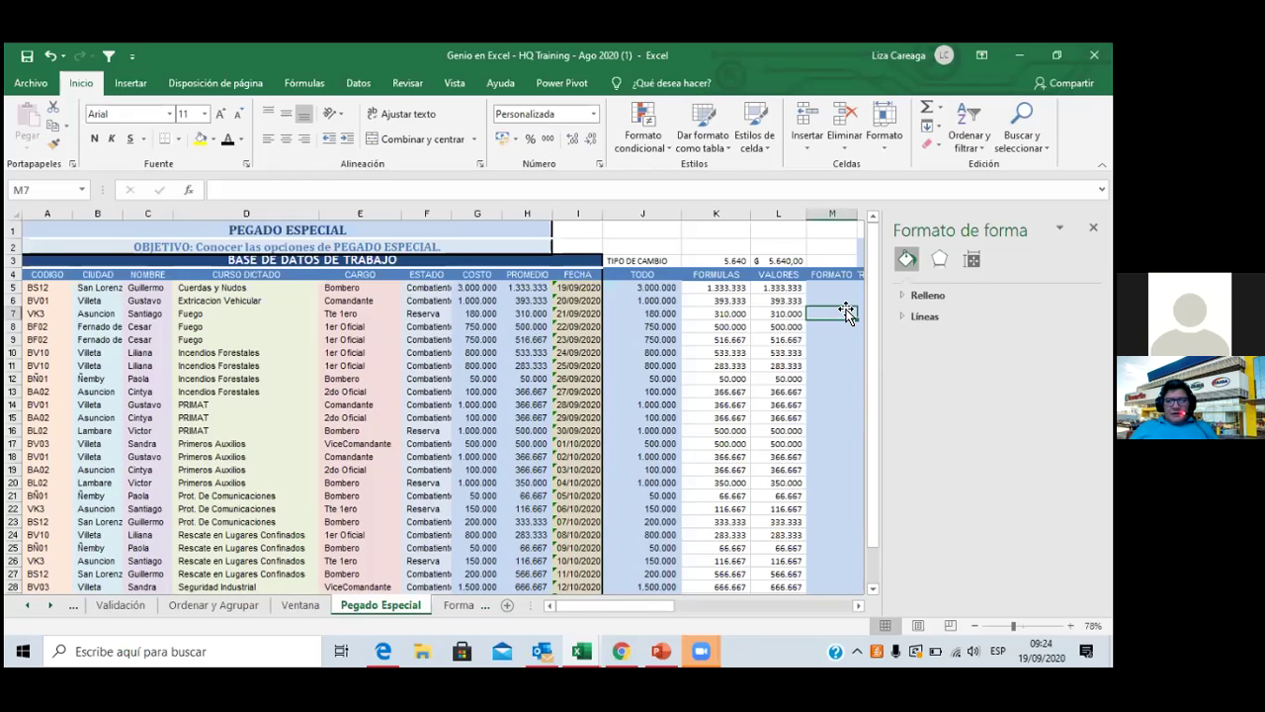
{"action": "key", "text": "Right"}
{"action": "key", "text": "Right"}
{"action": "key", "text": "Right"}
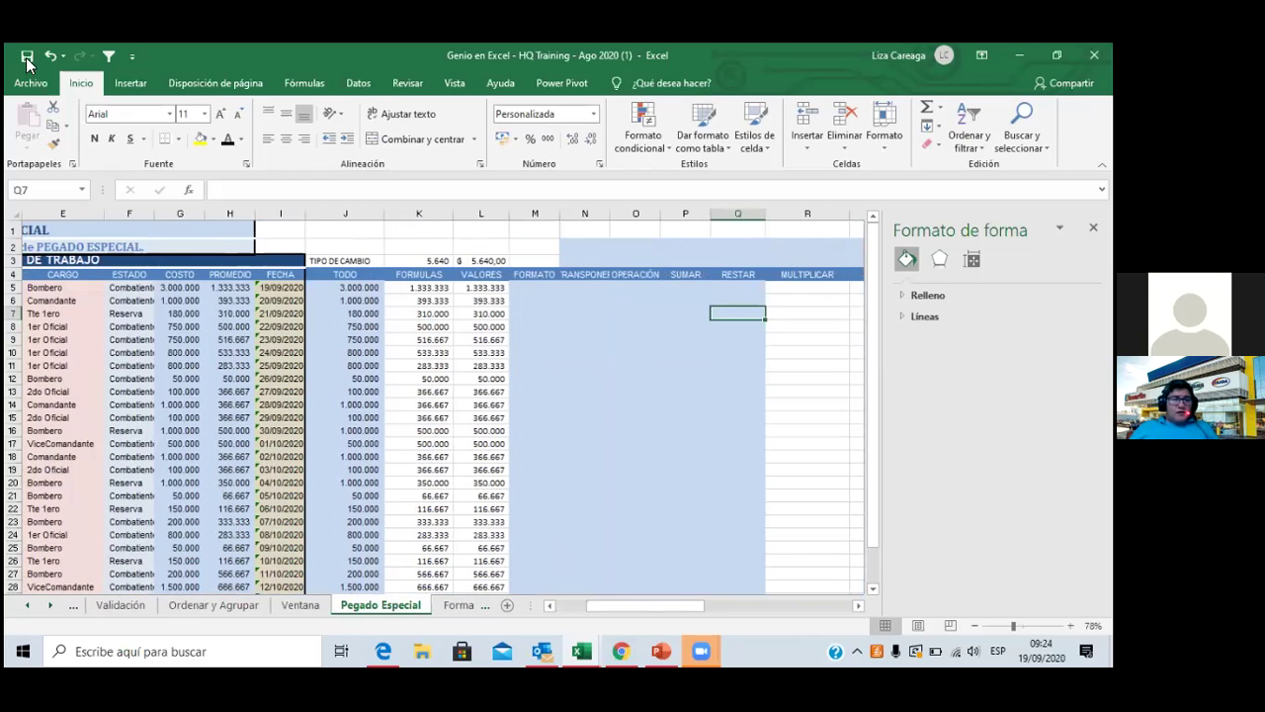
{"action": "left_click", "coordinate": [27, 57]}
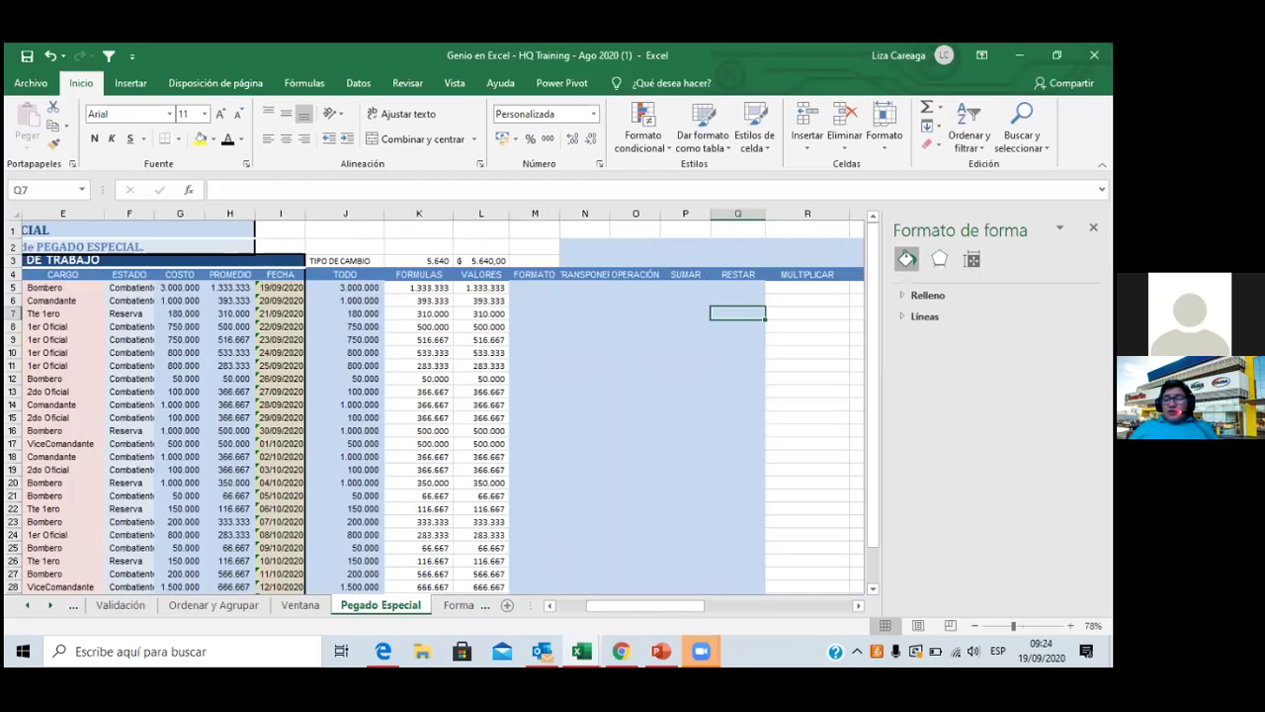
{"action": "left_click", "coordinate": [535, 287]}
{"action": "key", "text": "Left"}
{"action": "key", "text": "Left"}
{"action": "key", "text": "Left"}
{"action": "key", "text": "Left"}
{"action": "key", "text": "Left"}
{"action": "key", "text": "Left"}
{"action": "key", "text": "Left"}
{"action": "key", "text": "Left"}
{"action": "key", "text": "Right"}
{"action": "key", "text": "Right"}
{"action": "key", "text": "Right"}
{"action": "key", "text": "Right"}
{"action": "key", "text": "Right"}
{"action": "key", "text": "Right"}
{"action": "key", "text": "Right"}
{"action": "key", "text": "Right"}
{"action": "key", "text": "Left"}
{"action": "key", "text": "Left"}
{"action": "key", "text": "Left"}
{"action": "key", "text": "Left"}
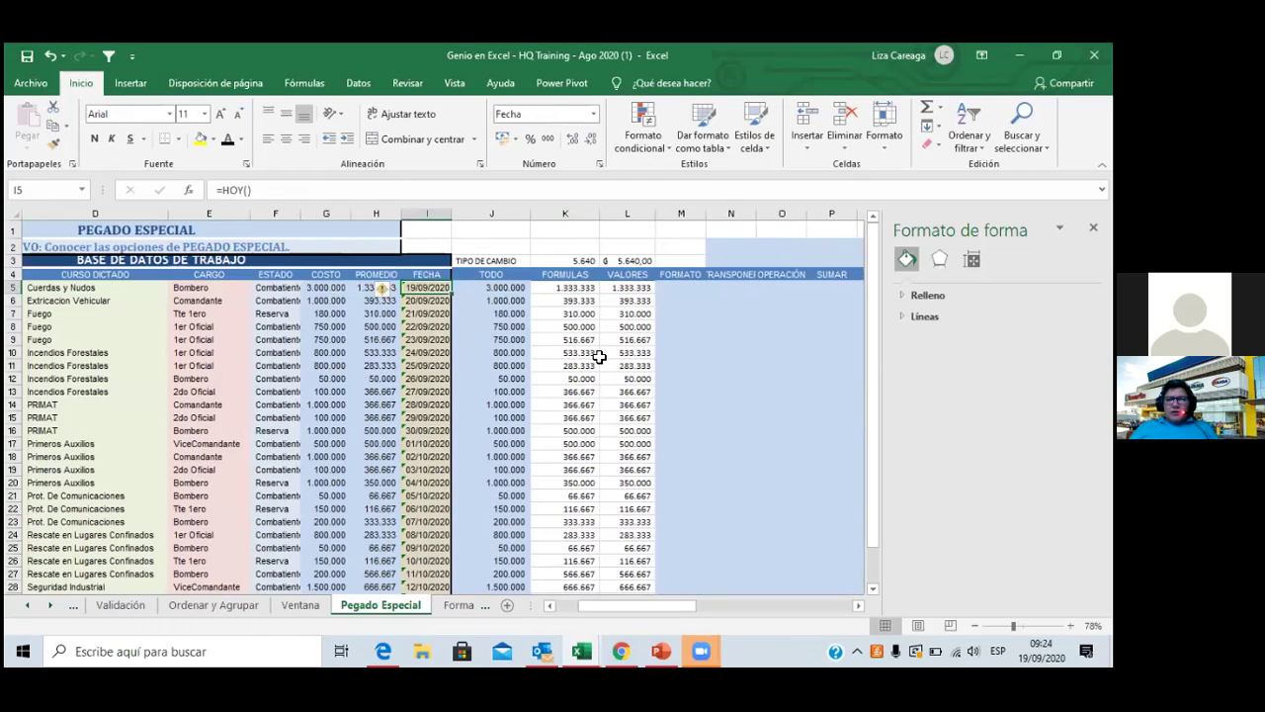
Step: Copy the FECHA dates in I5:I31
{"action": "double_click", "coordinate": [440, 288]}
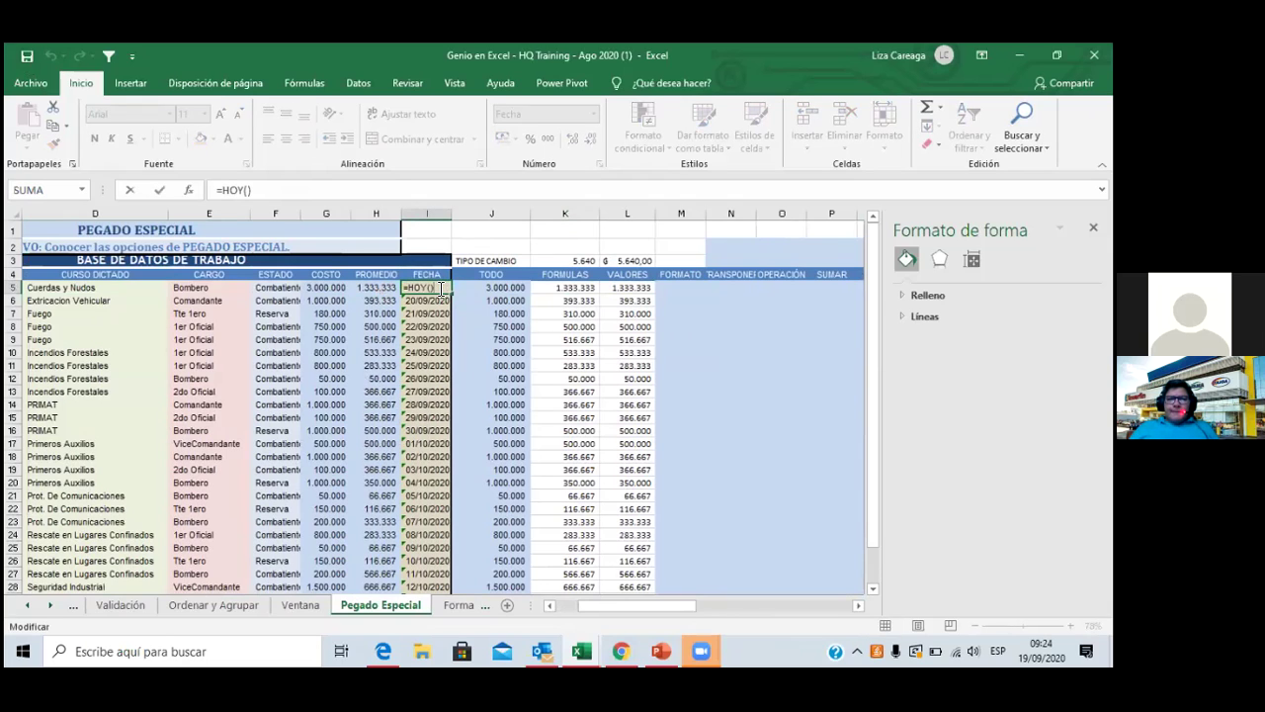
{"action": "left_click", "coordinate": [390, 417]}
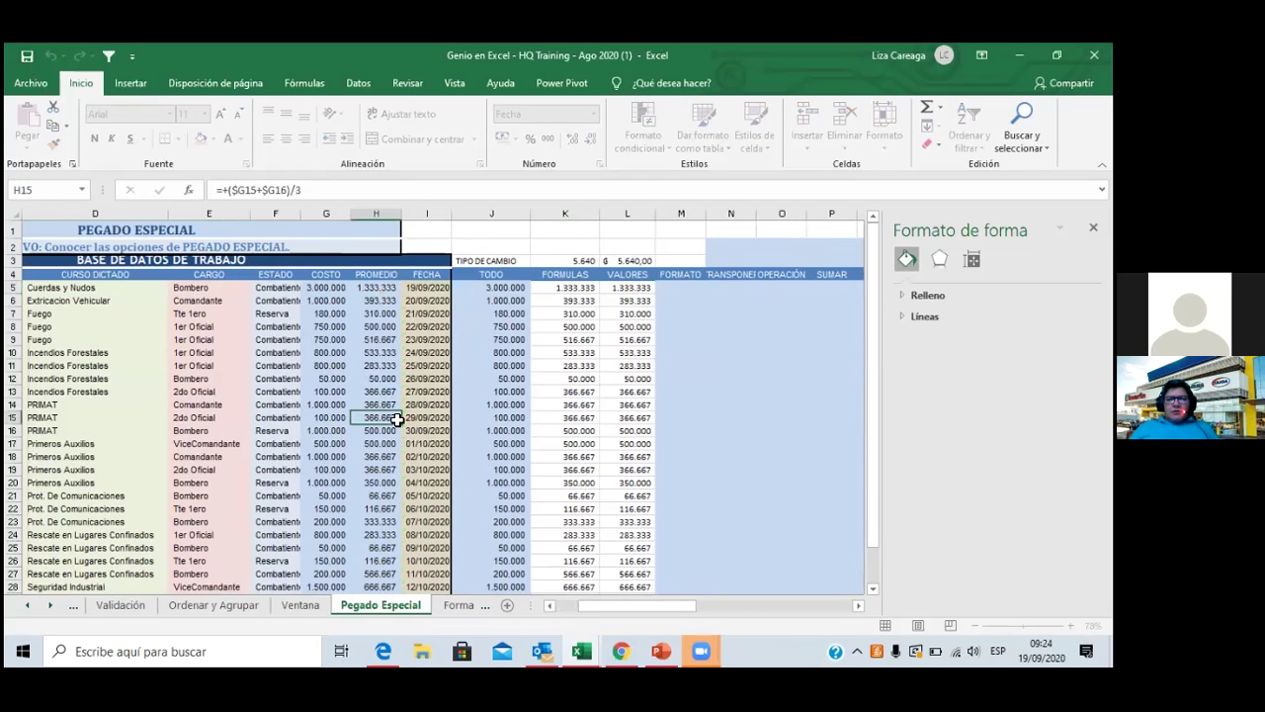
{"action": "left_click", "coordinate": [425, 288]}
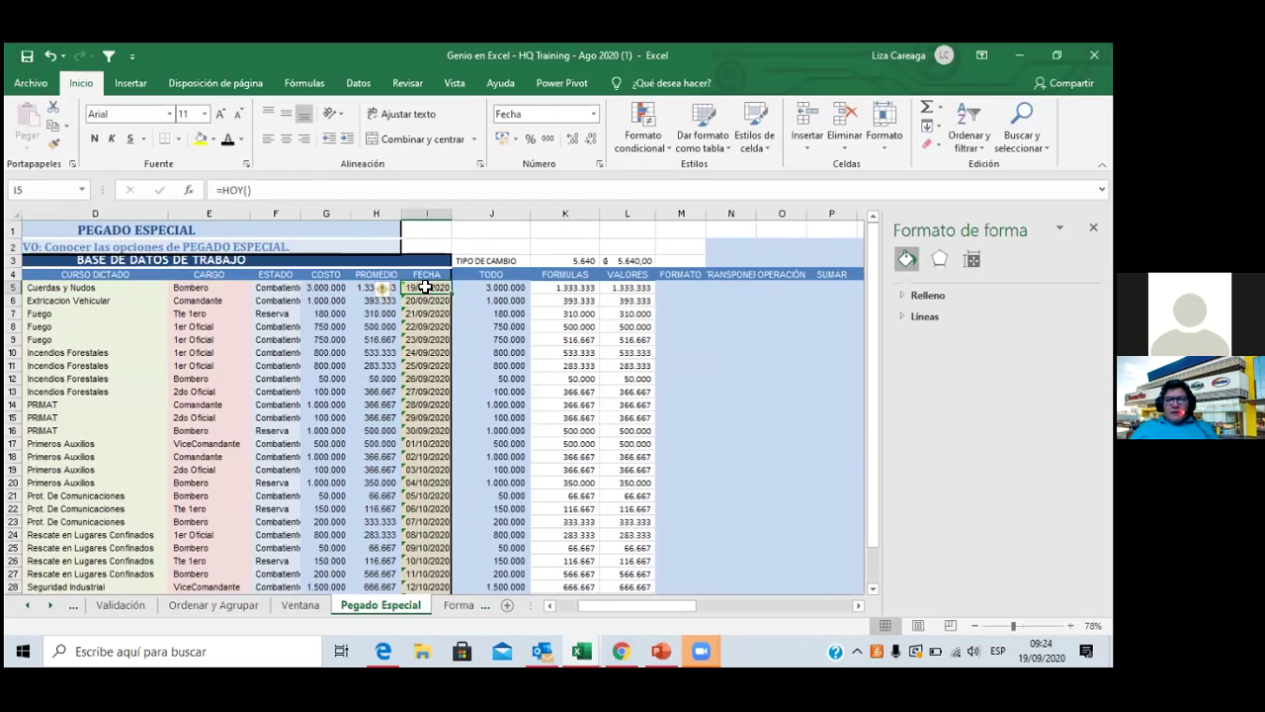
{"action": "key", "text": "ctrl+shift+Down"}
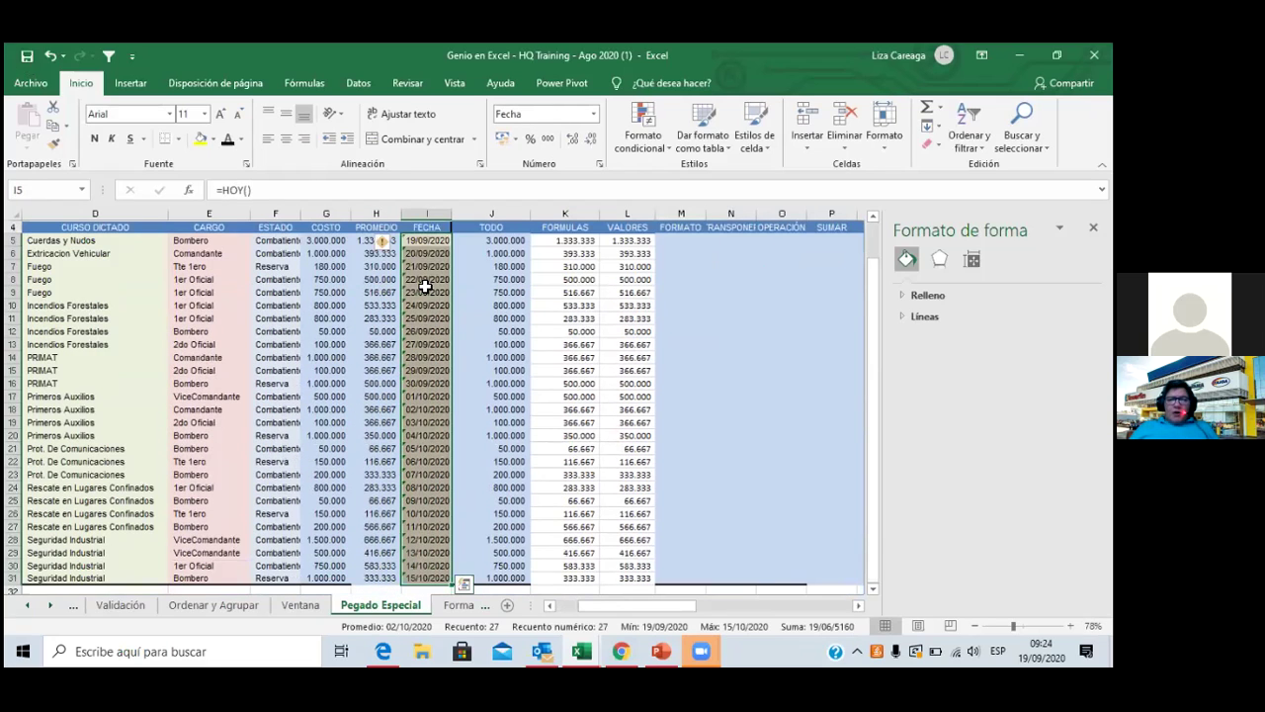
{"action": "key", "text": "ctrl+c"}
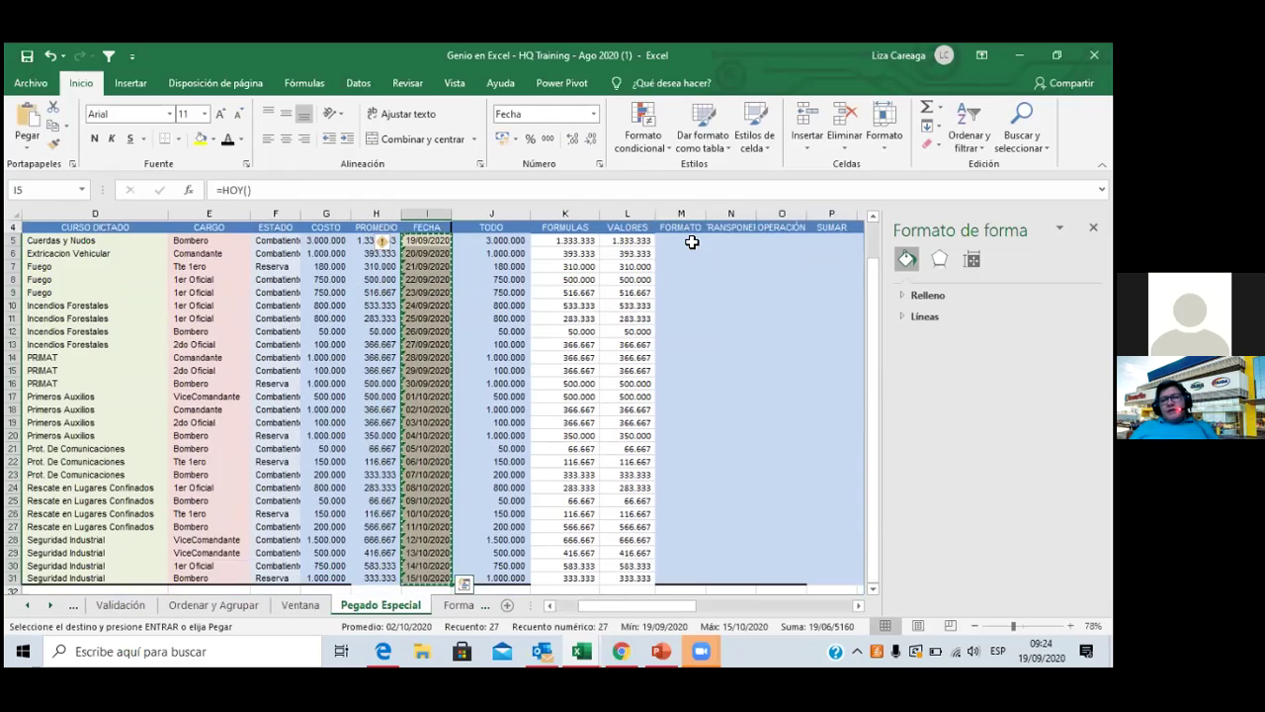
Step: Paste only the FECHA formatting into the FORMATO column starting at M5
{"action": "left_click", "coordinate": [692, 242]}
{"action": "right_click", "coordinate": [692, 243]}
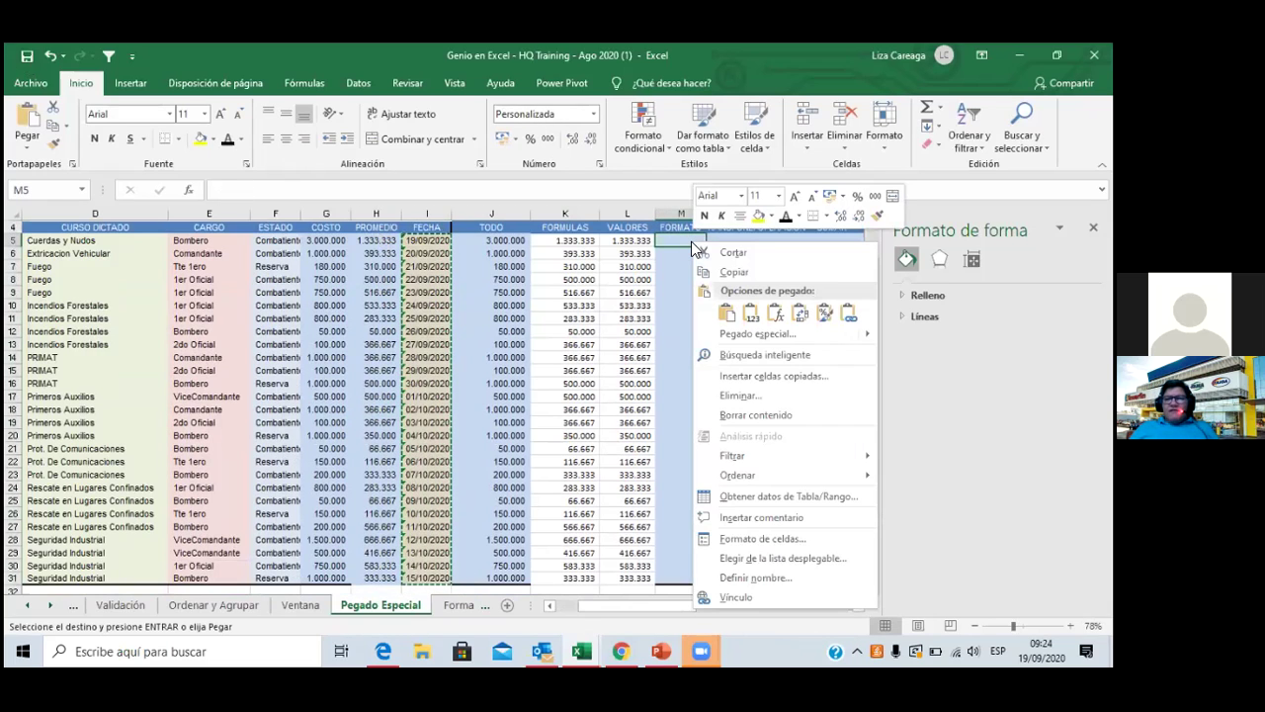
{"action": "left_click", "coordinate": [776, 316]}
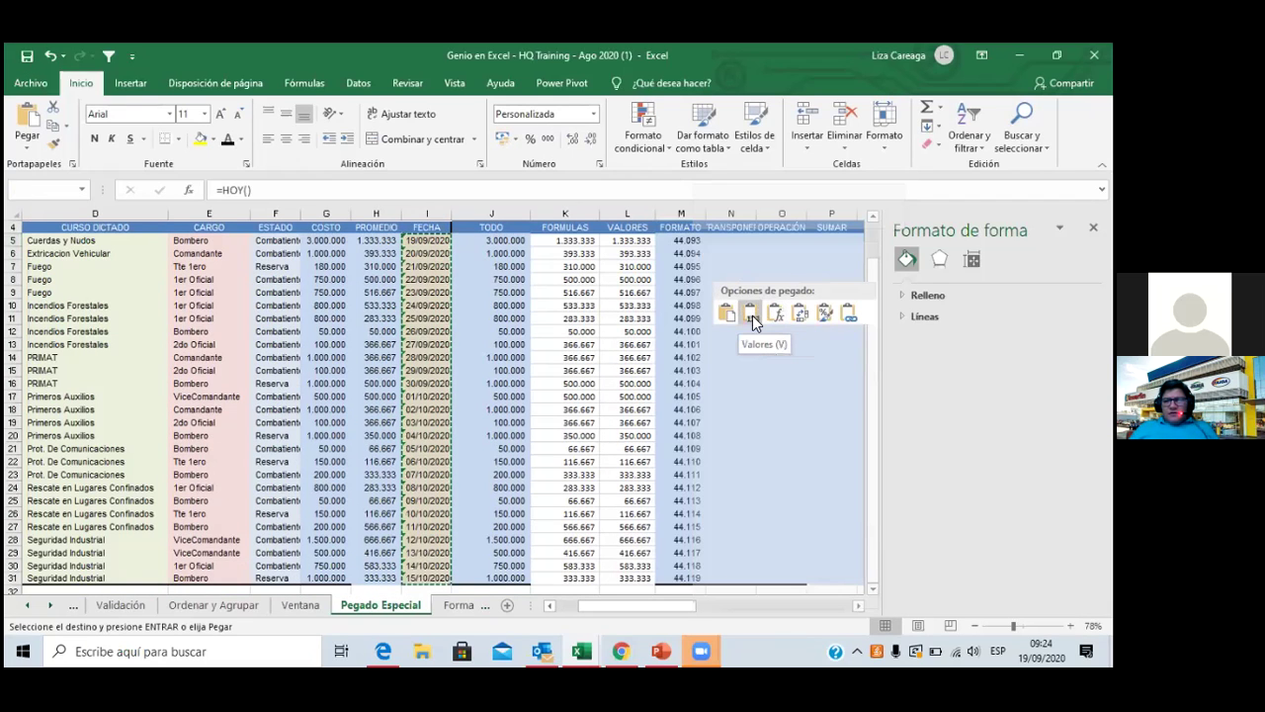
{"action": "left_click", "coordinate": [750, 315]}
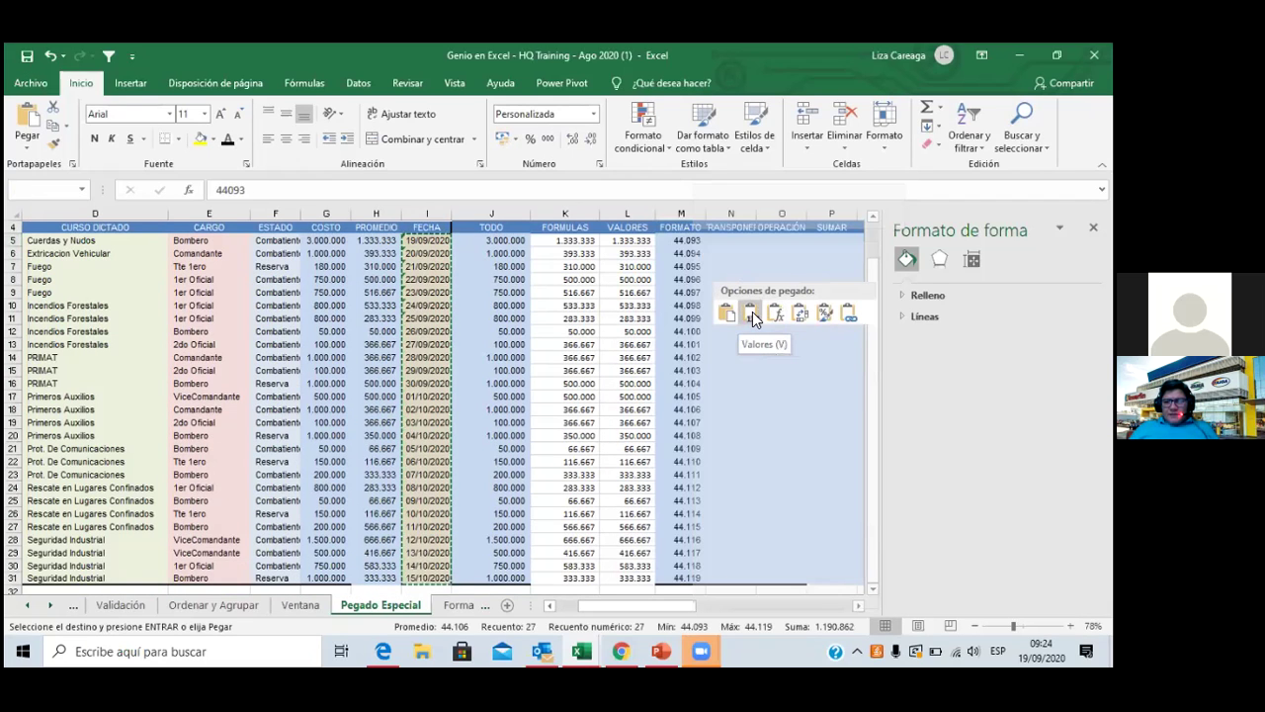
{"action": "left_click", "coordinate": [822, 317]}
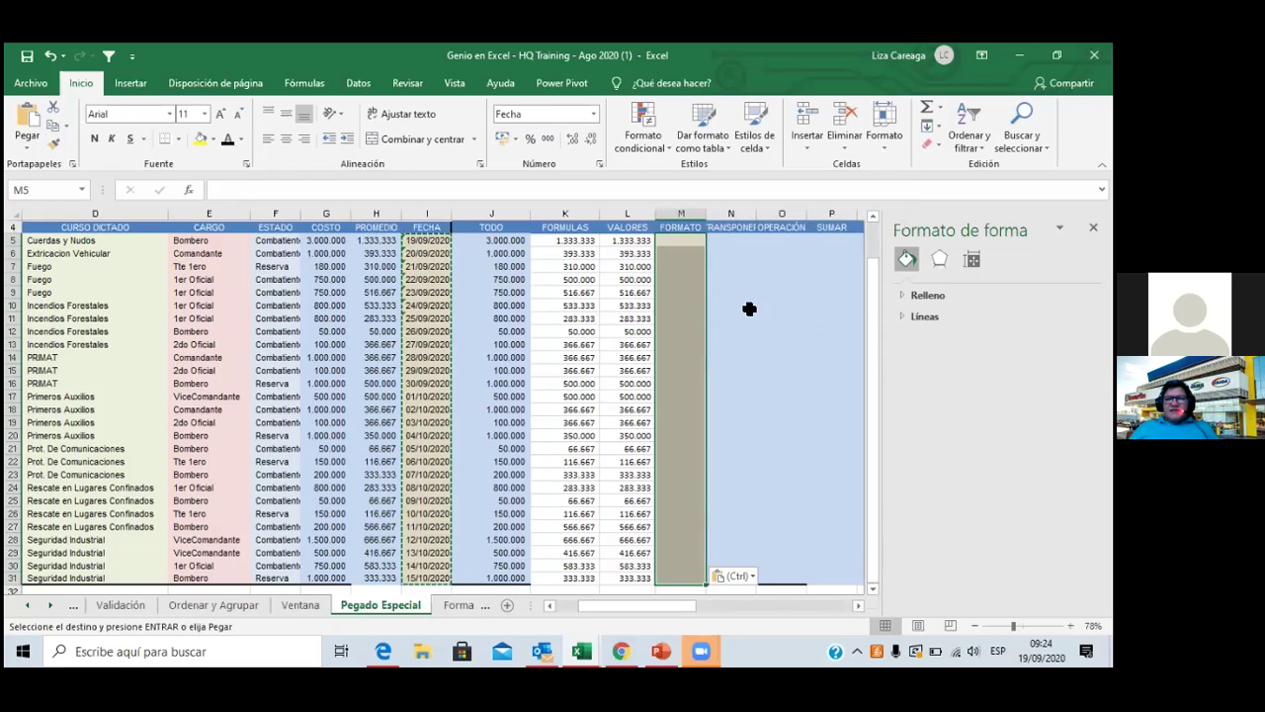
{"action": "scroll", "coordinate": [697, 356], "scroll_direction": "up", "scroll_amount": 1}
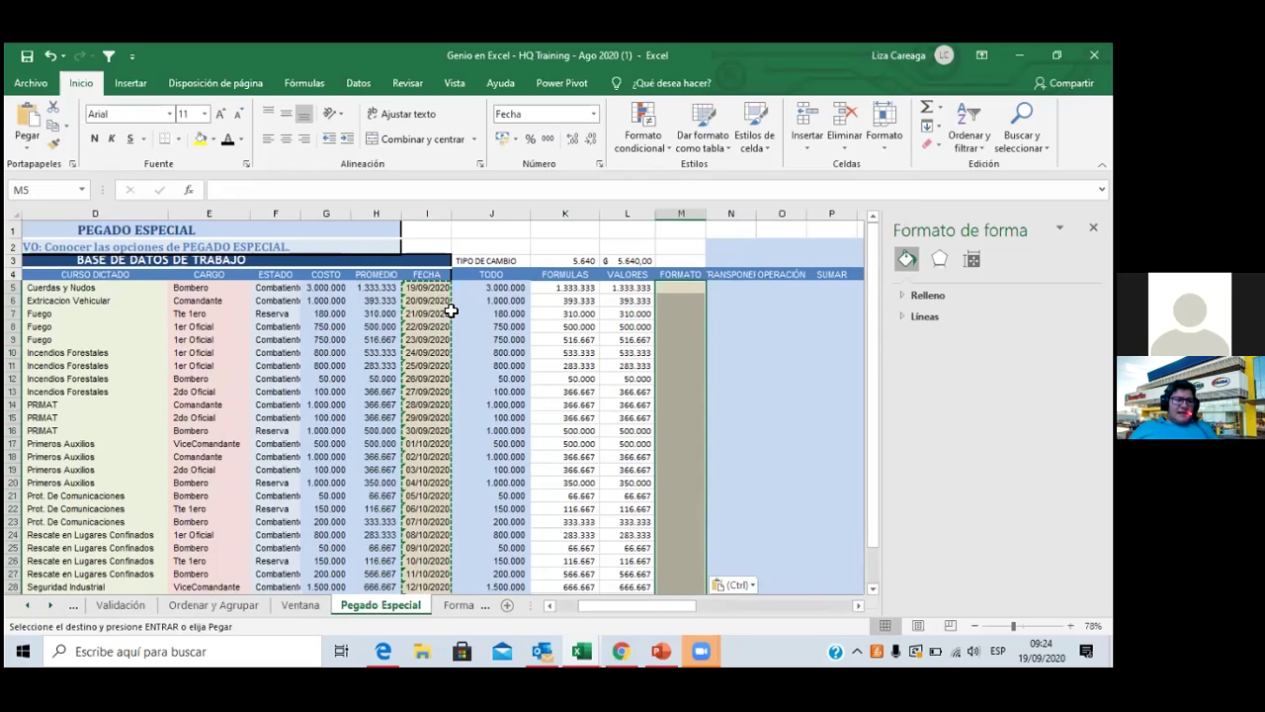
{"action": "left_click", "coordinate": [441, 290]}
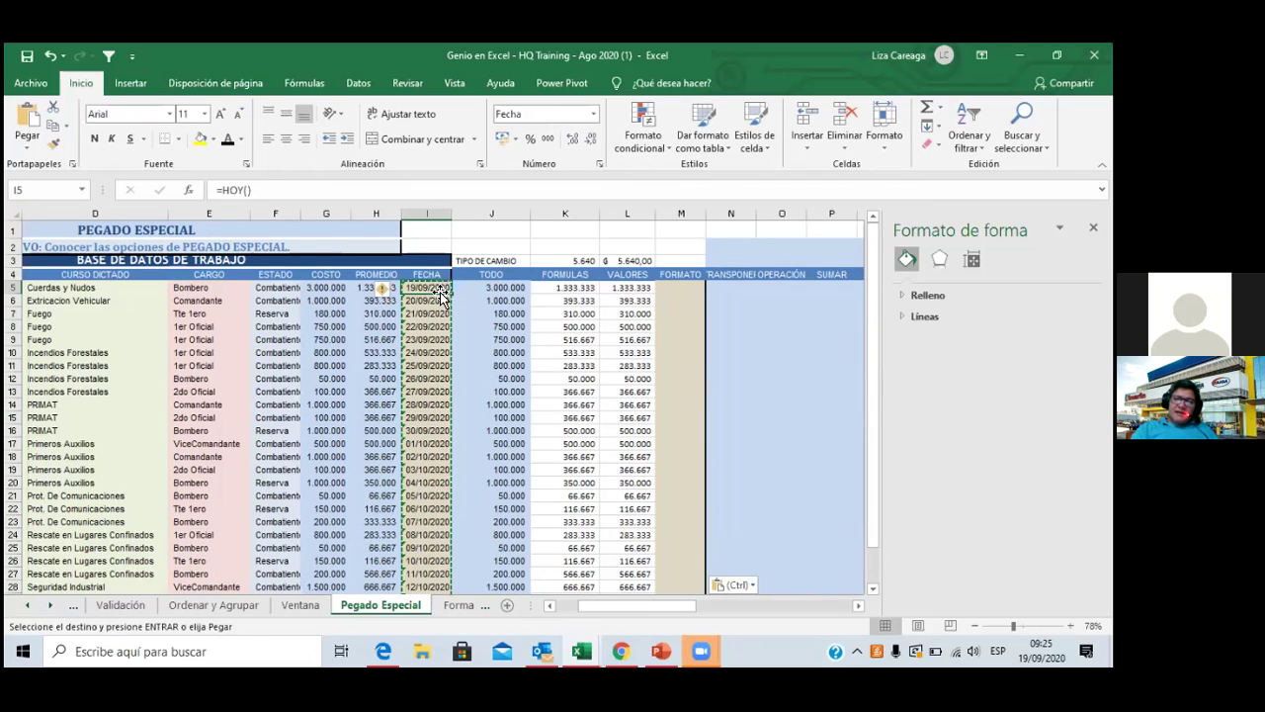
{"action": "left_click", "coordinate": [435, 302]}
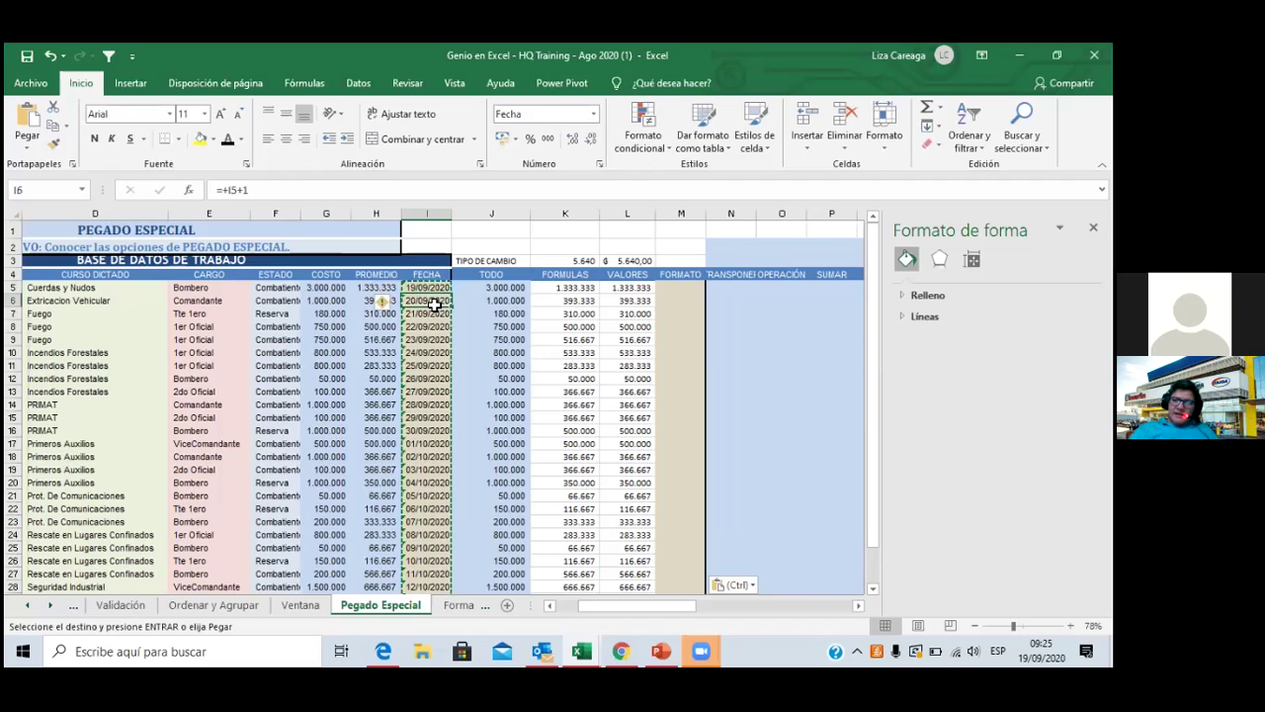
{"action": "left_click", "coordinate": [435, 326]}
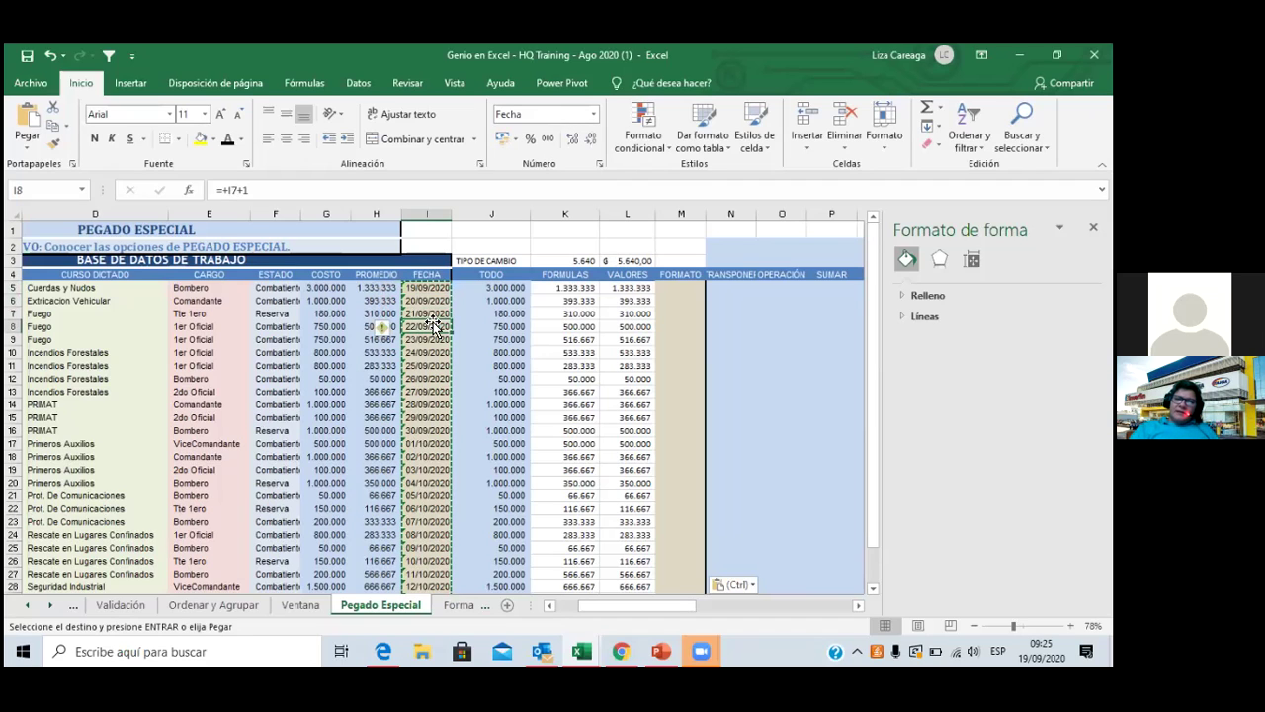
{"action": "key", "text": "ctrl+Up"}
{"action": "left_click", "coordinate": [438, 288]}
{"action": "key", "text": "Up"}
{"action": "left_click", "coordinate": [438, 288]}
{"action": "double_click", "coordinate": [438, 287]}
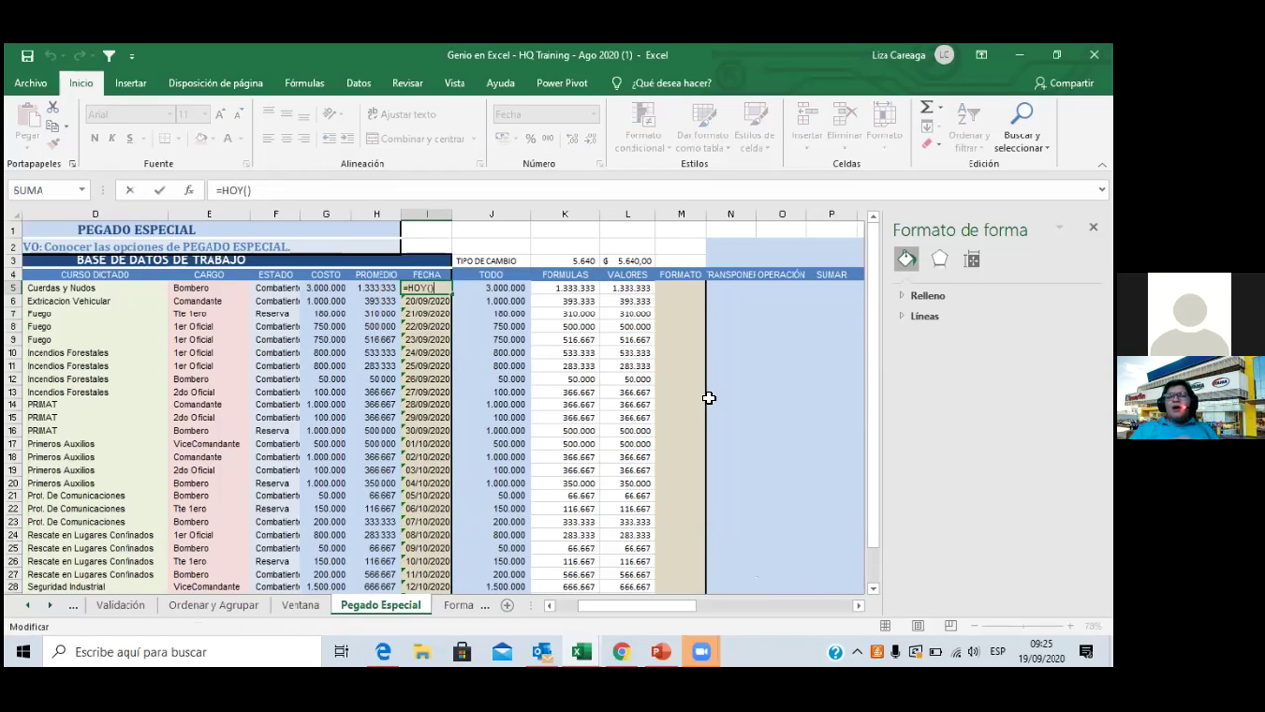
{"action": "key", "text": "Return"}
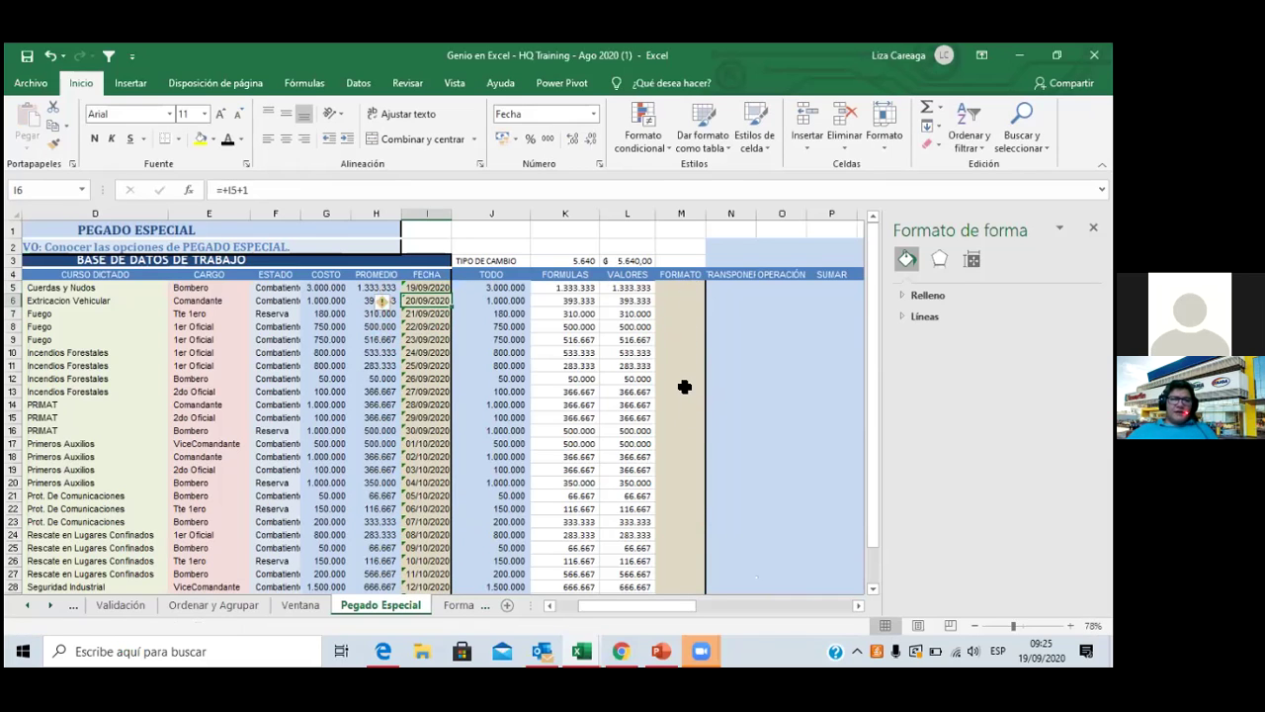
{"action": "scroll", "coordinate": [684, 390], "scroll_direction": "down", "scroll_amount": 2}
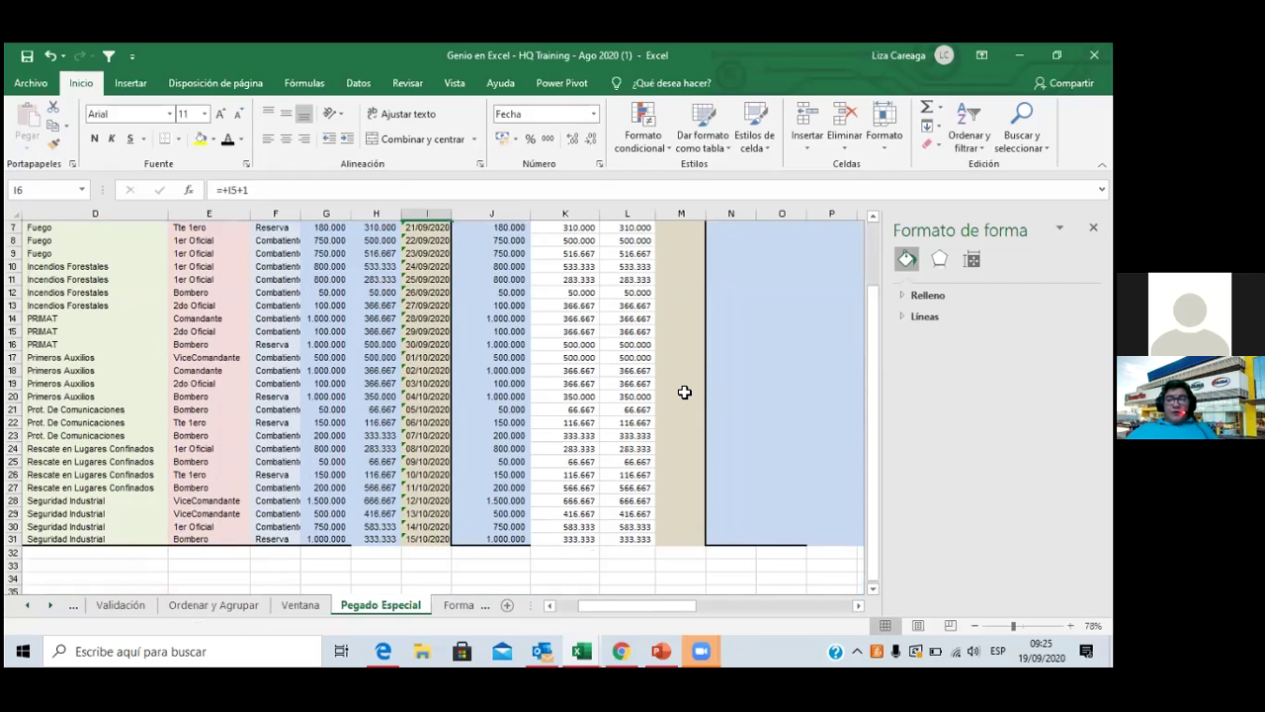
{"action": "scroll", "coordinate": [684, 393], "scroll_direction": "up", "scroll_amount": 2}
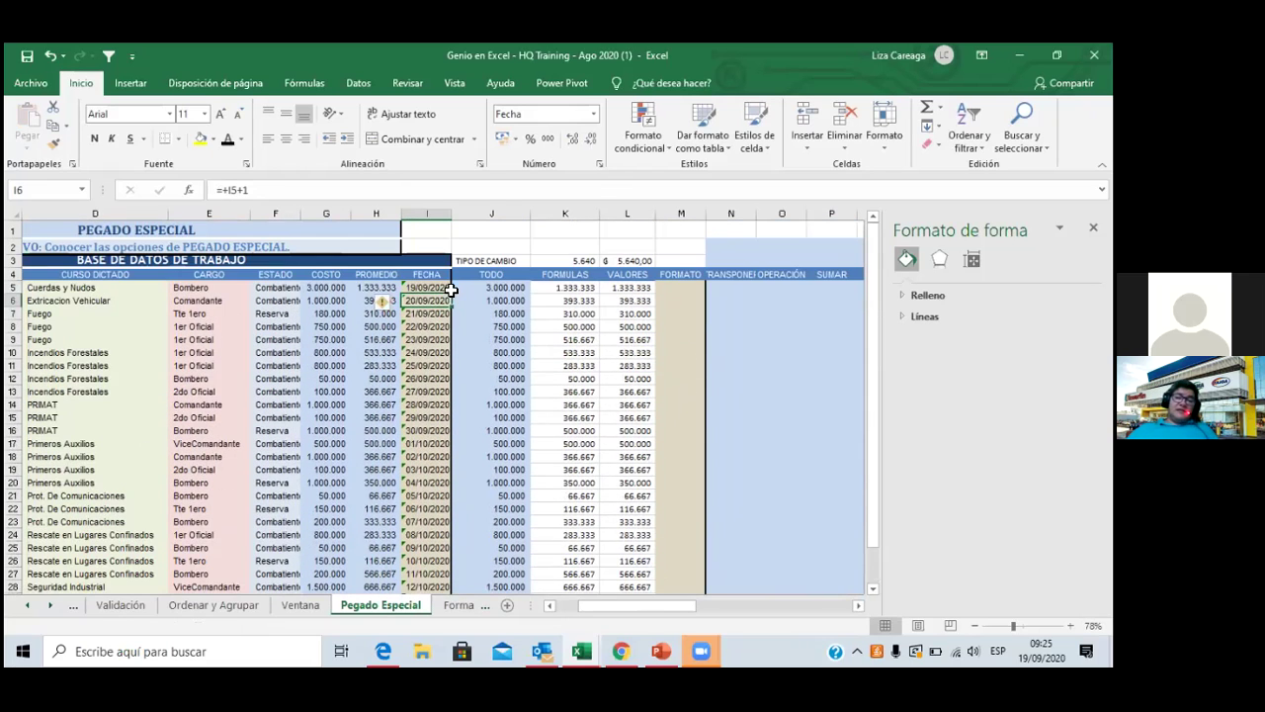
{"action": "key", "text": "Up"}
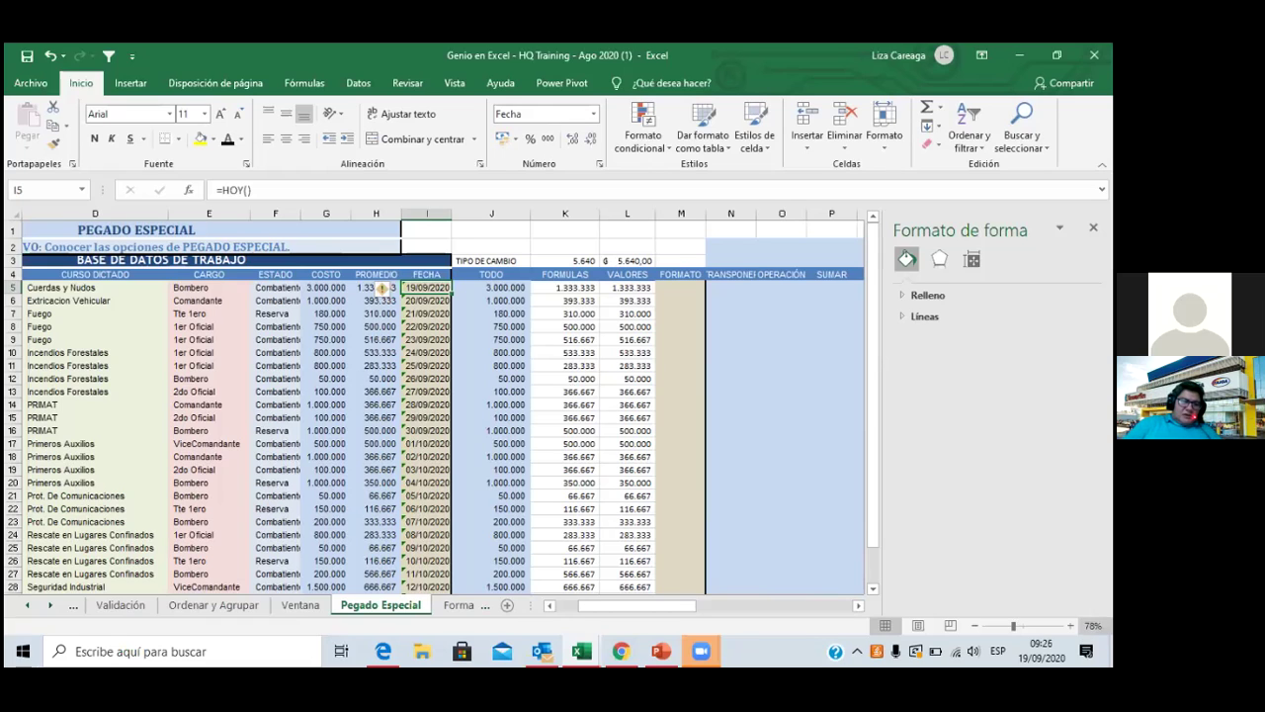
Step: Autofit column N so the TRANSPONER header fits
{"action": "double_click", "coordinate": [756, 214]}
{"action": "left_click", "coordinate": [744, 213]}
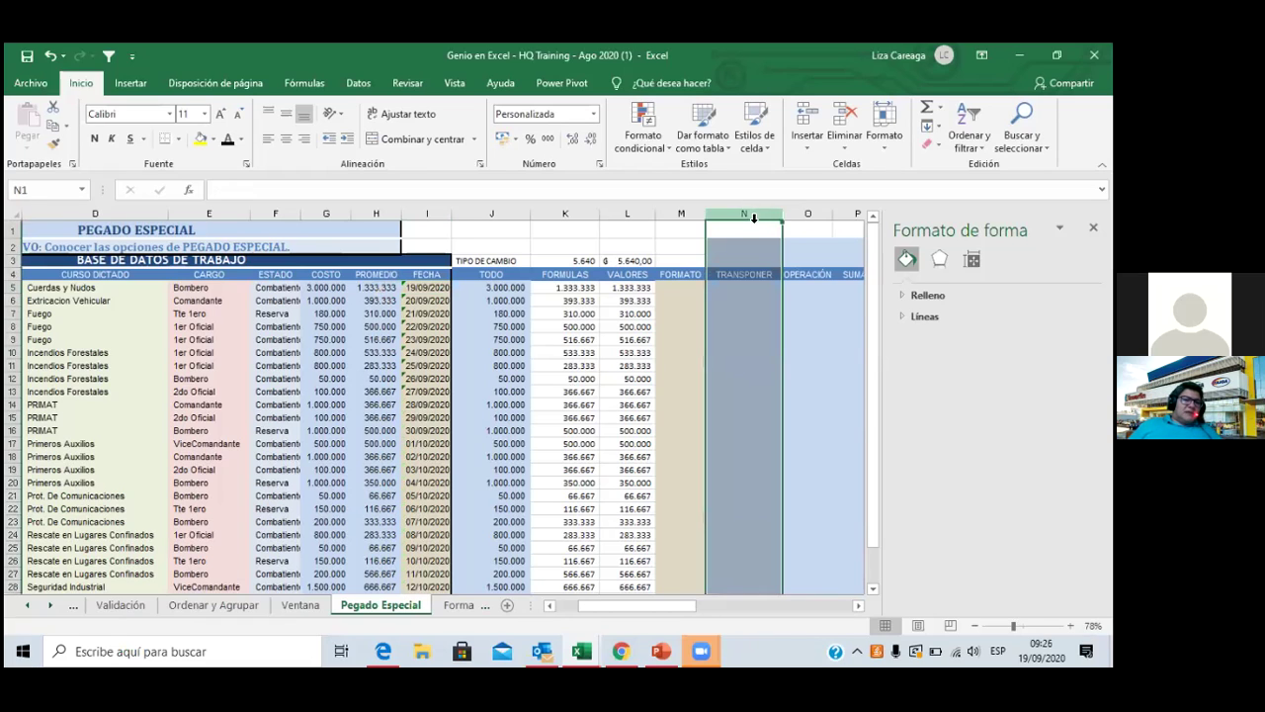
{"action": "left_click", "coordinate": [732, 322]}
{"action": "left_click", "coordinate": [743, 290]}
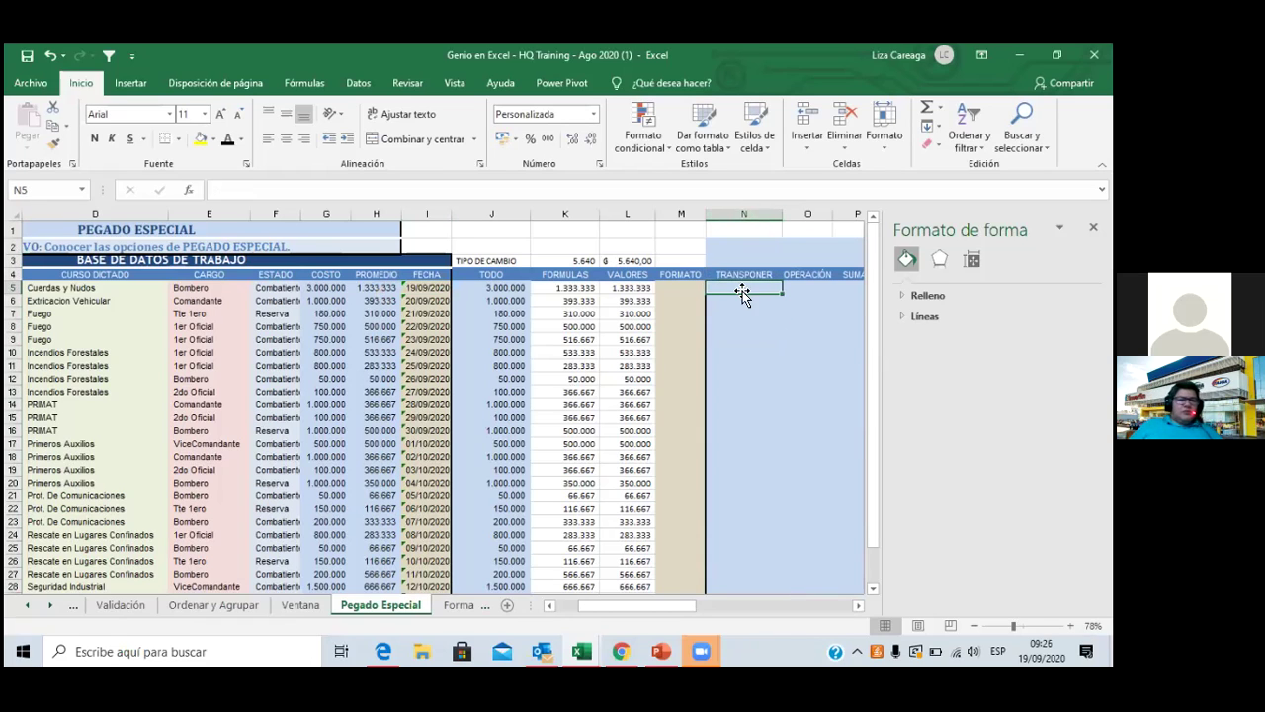
Step: Copy the ESTADO values F5:F31 and bring up the paste options at N1
{"action": "left_click_drag", "start_coordinate": [297, 287], "coordinate": [276, 541]}
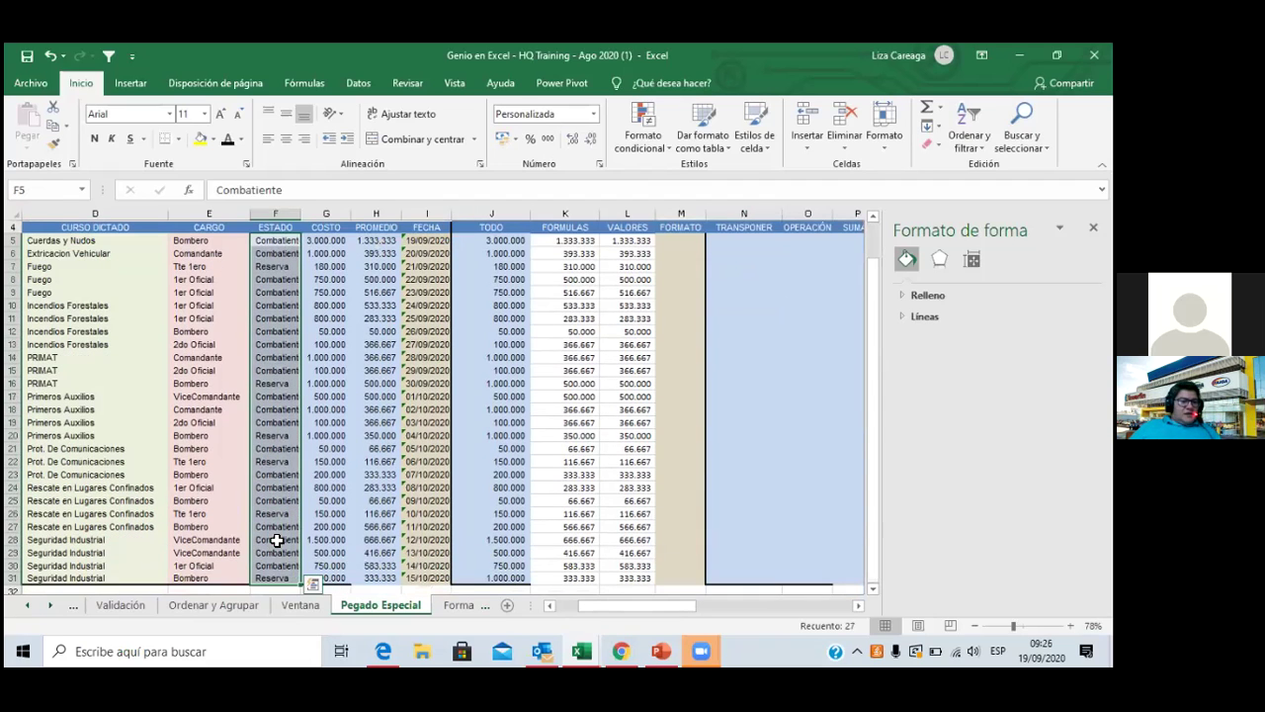
{"action": "key", "text": "ctrl+c"}
{"action": "key", "text": "Right"}
{"action": "key", "text": "ctrl+Right"}
{"action": "key", "text": "Right"}
{"action": "key", "text": "Right"}
{"action": "key", "text": "Right"}
{"action": "key", "text": "Left"}
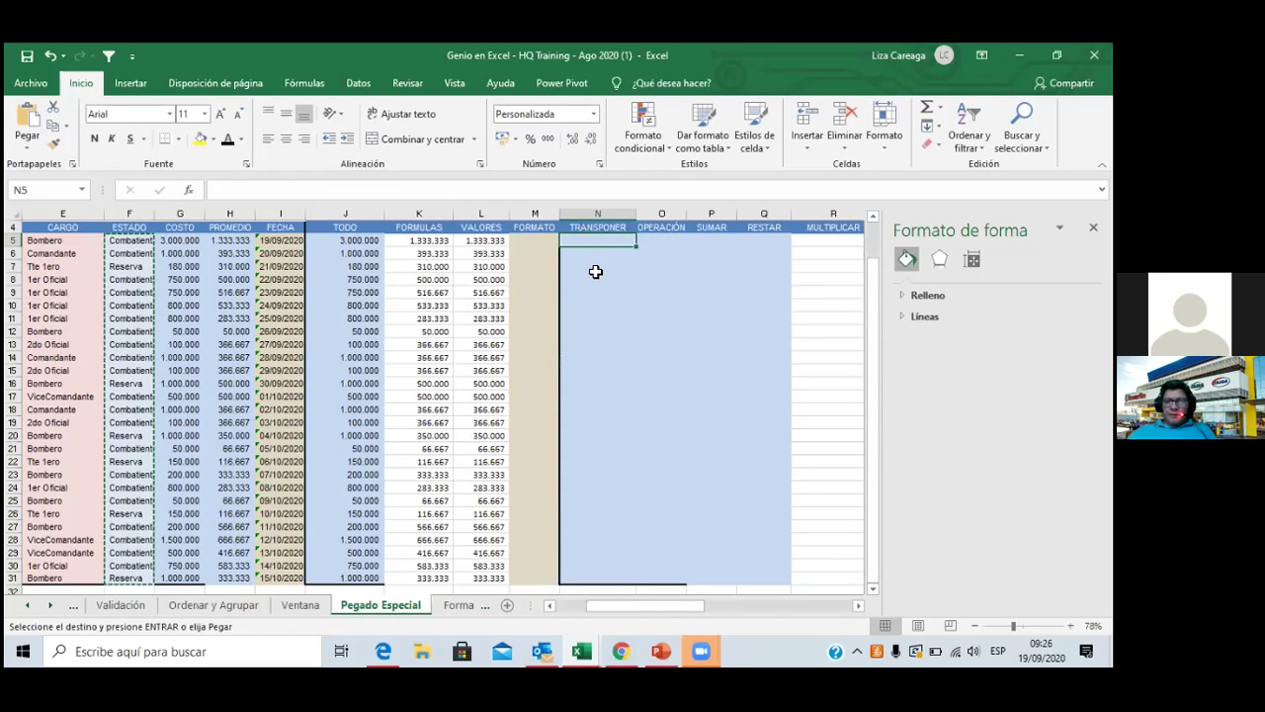
{"action": "scroll", "coordinate": [597, 274], "scroll_direction": "up", "scroll_amount": 1}
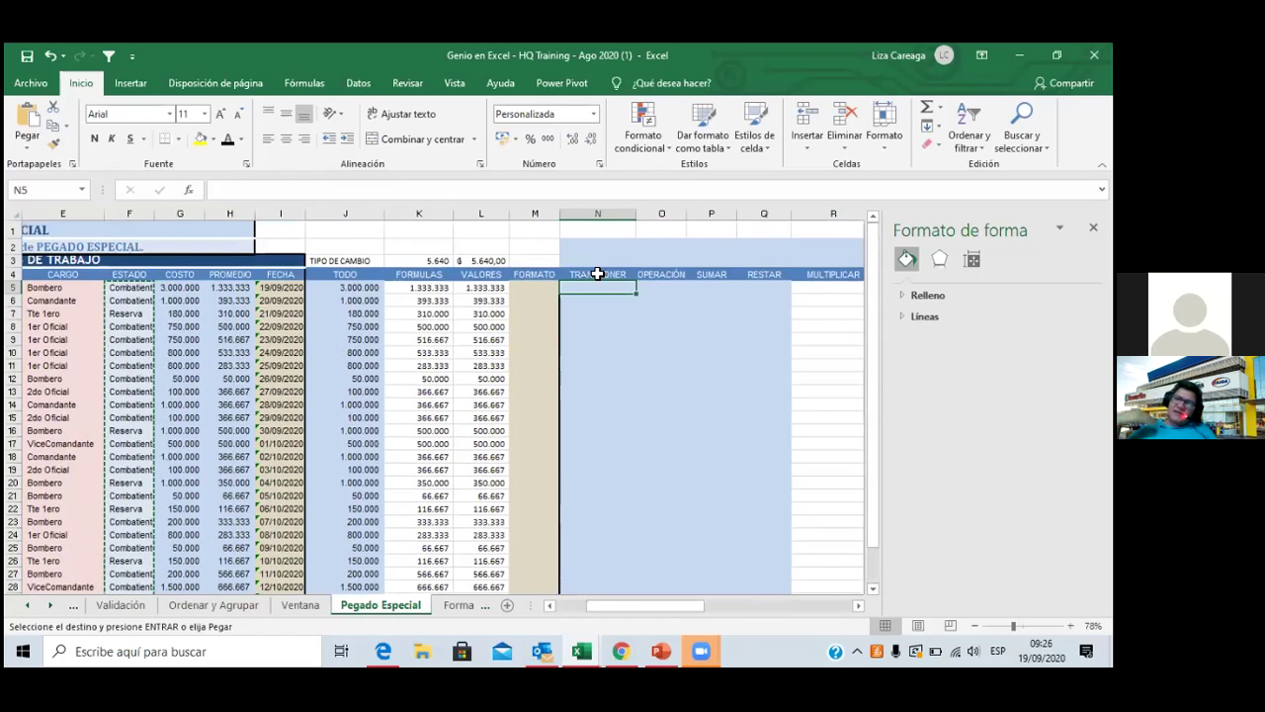
{"action": "left_click", "coordinate": [586, 222]}
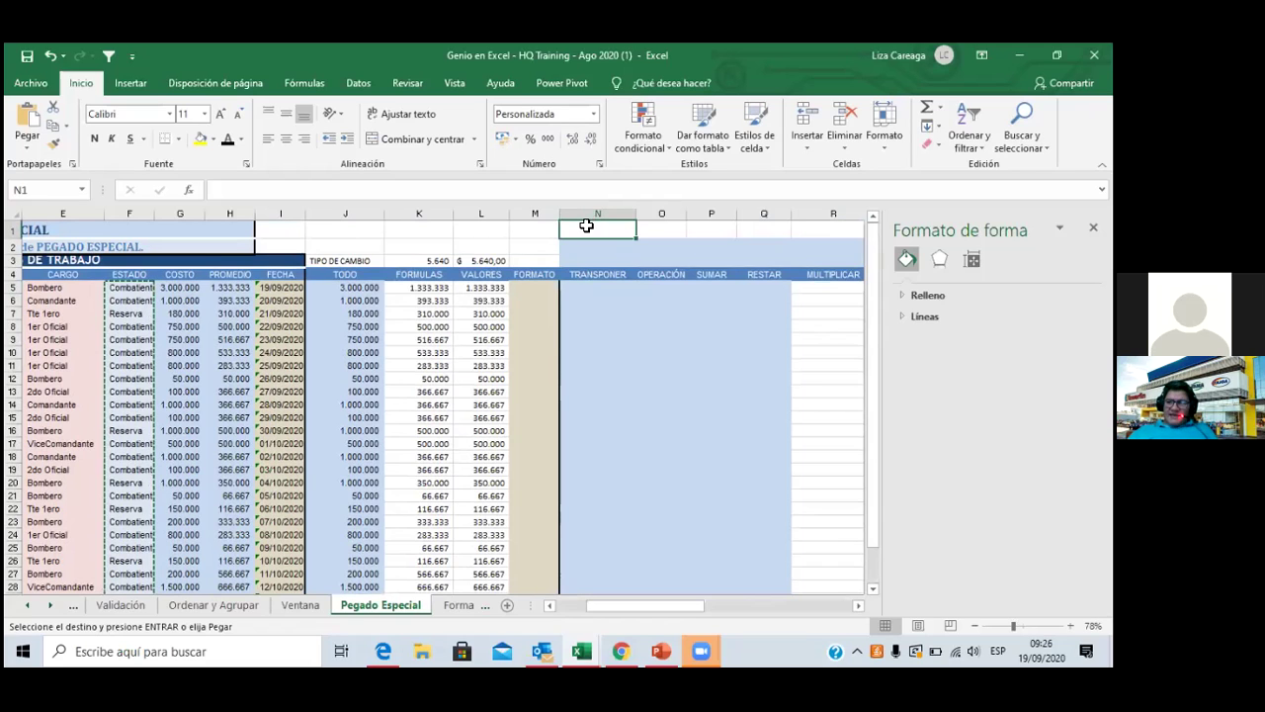
{"action": "right_click", "coordinate": [589, 226]}
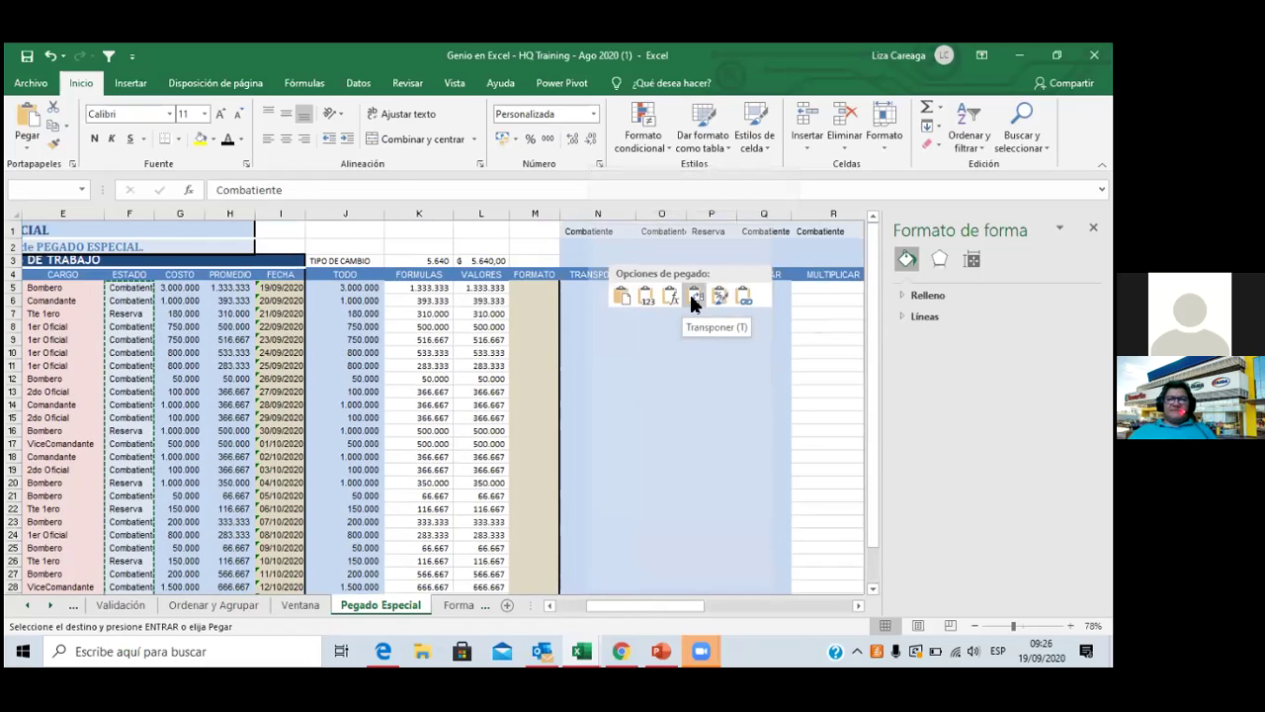
Step: Paste the ESTADO values transposed along row 1 from N1 to AN1, then copy that row
{"action": "left_click", "coordinate": [694, 296]}
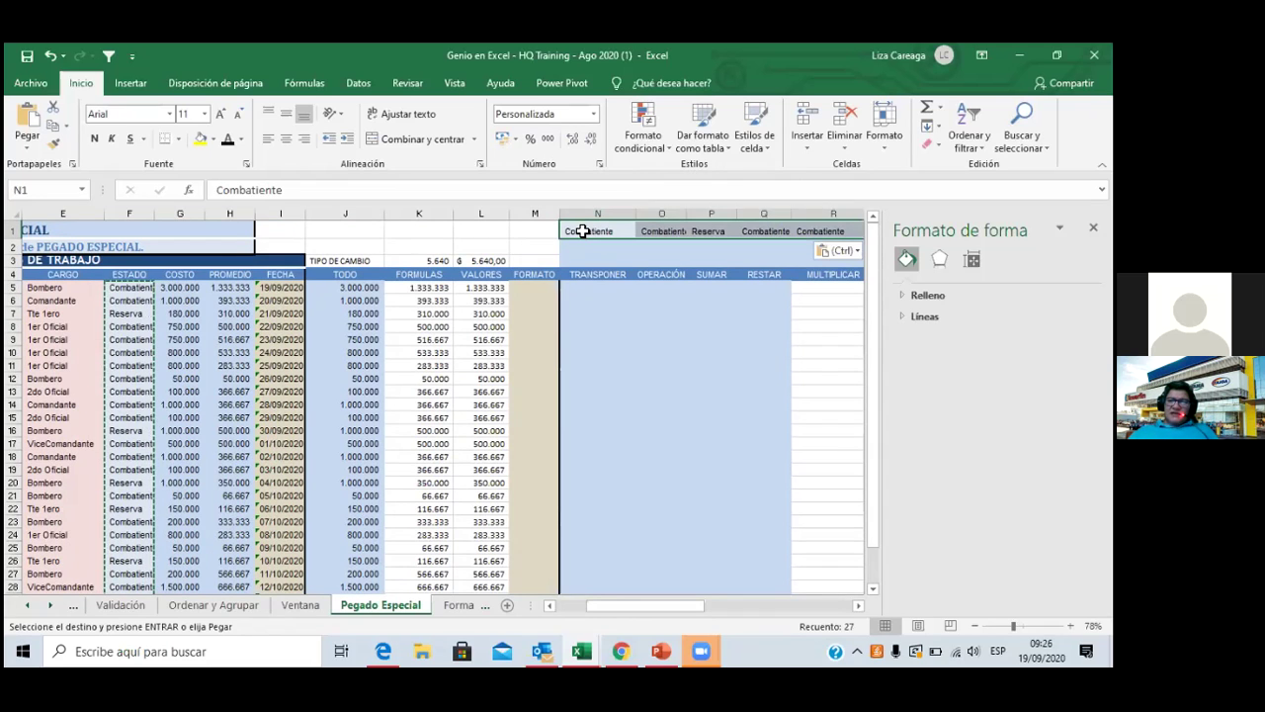
{"action": "left_click", "coordinate": [583, 230]}
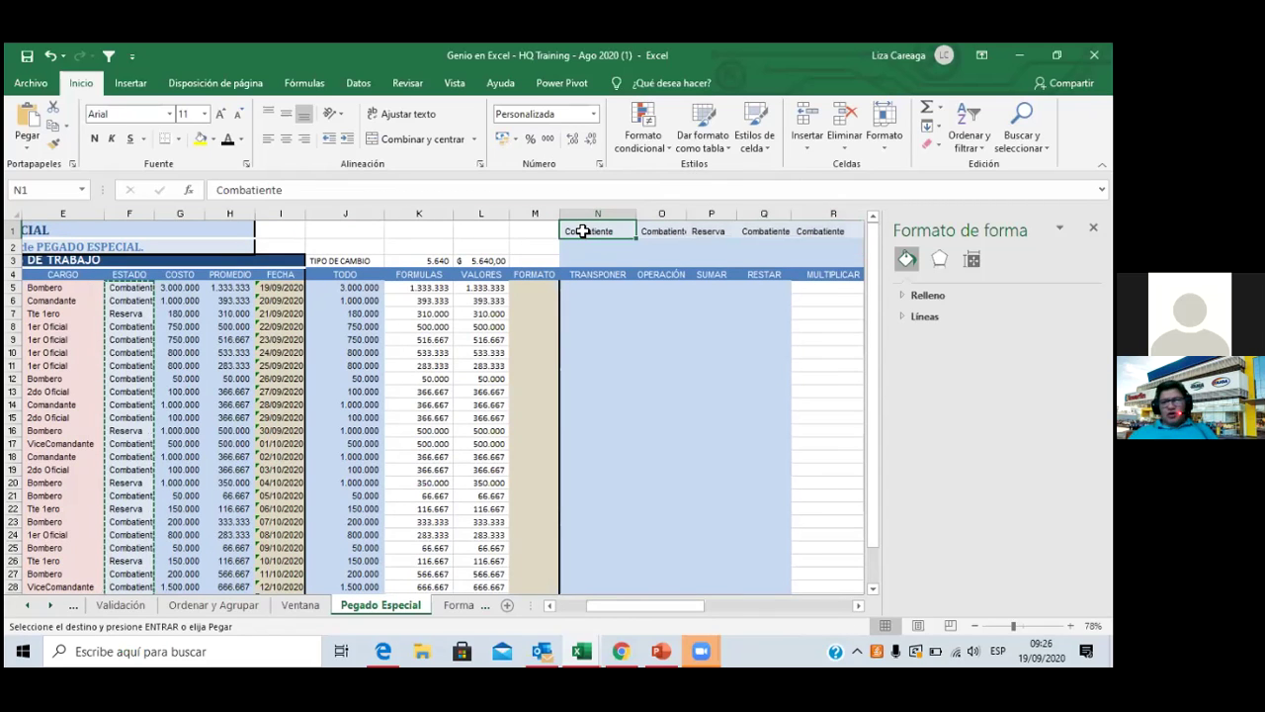
{"action": "key", "text": "ctrl+v"}
{"action": "key", "text": "ctrl+c"}
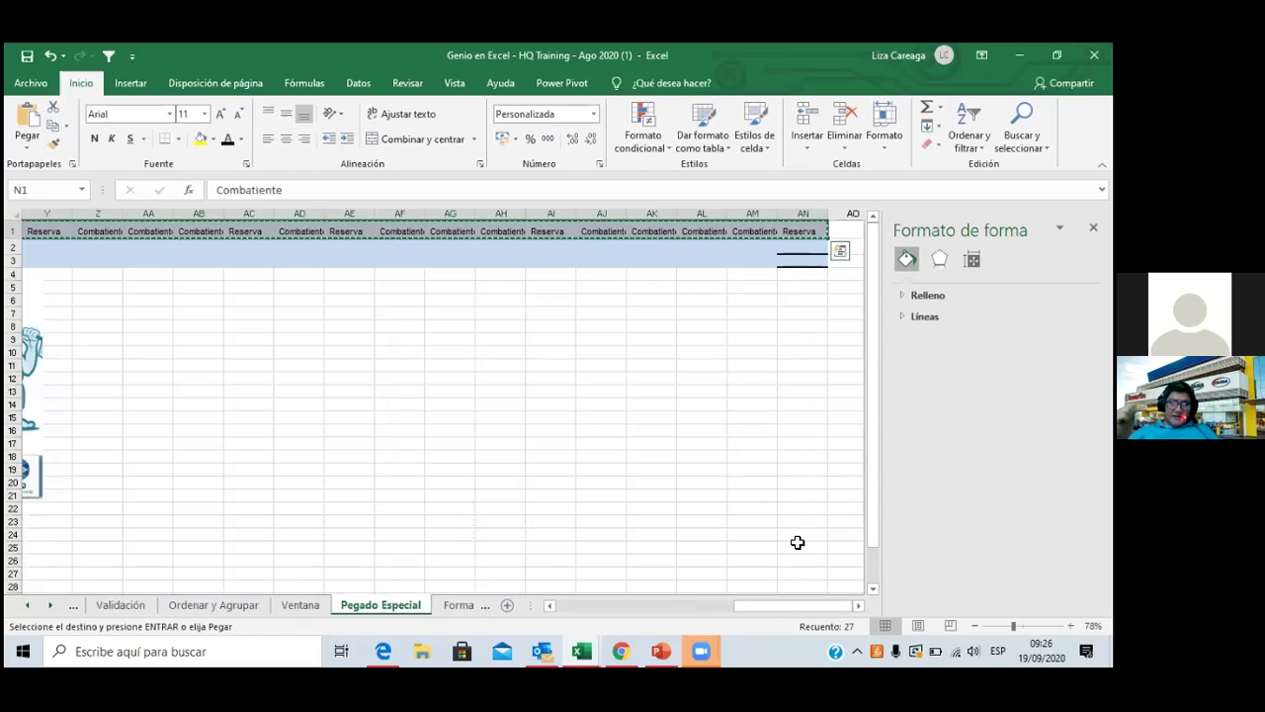
{"action": "key", "text": "Down"}
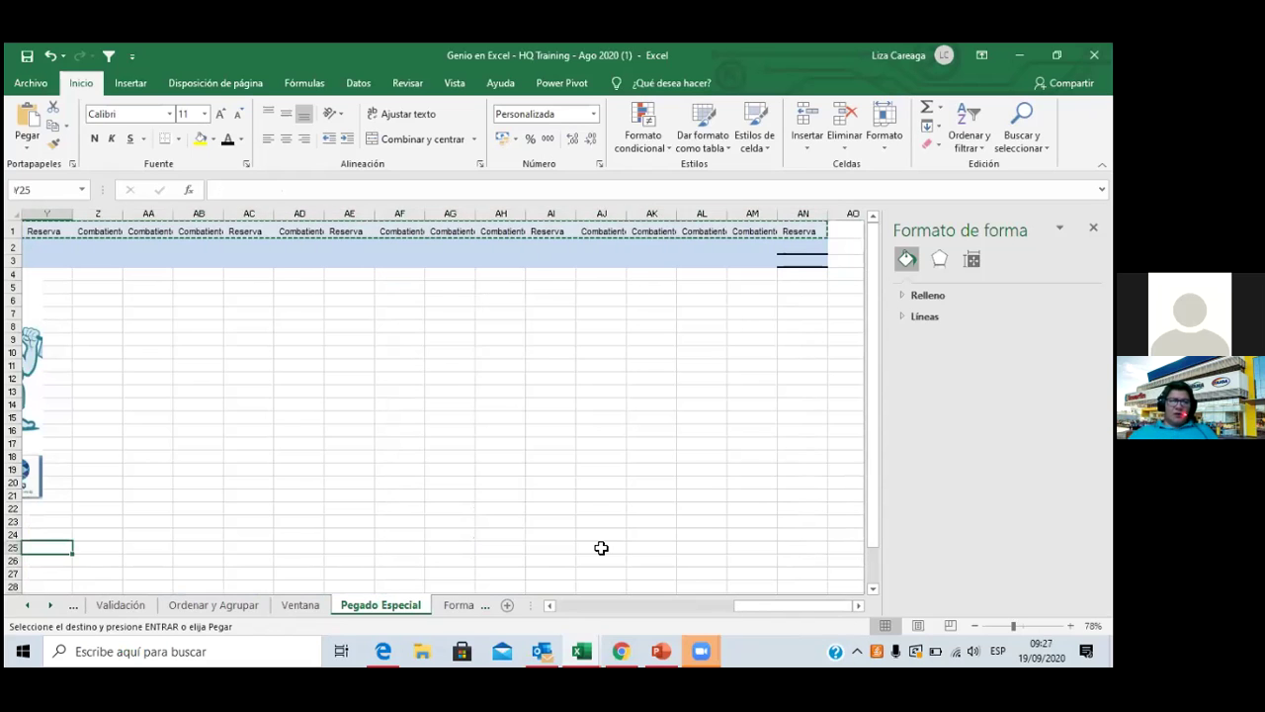
{"action": "scroll", "coordinate": [601, 548], "scroll_direction": "left", "scroll_amount": 3}
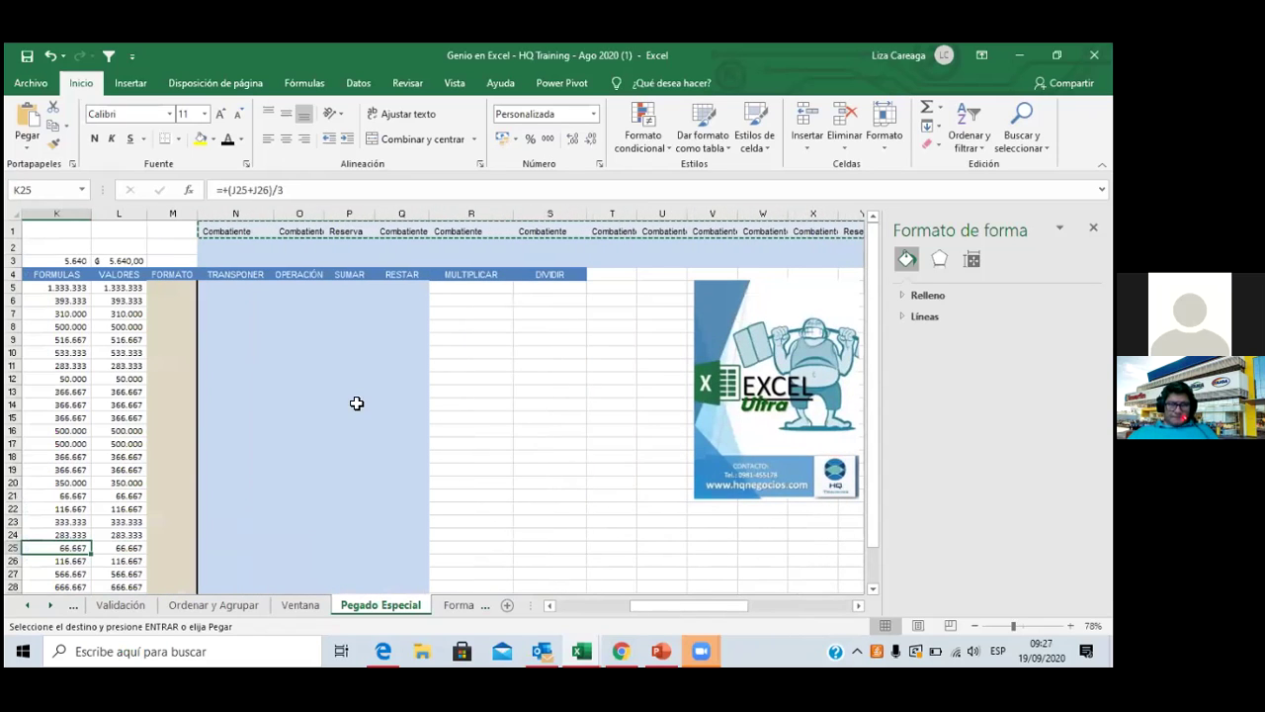
{"action": "left_click", "coordinate": [233, 287]}
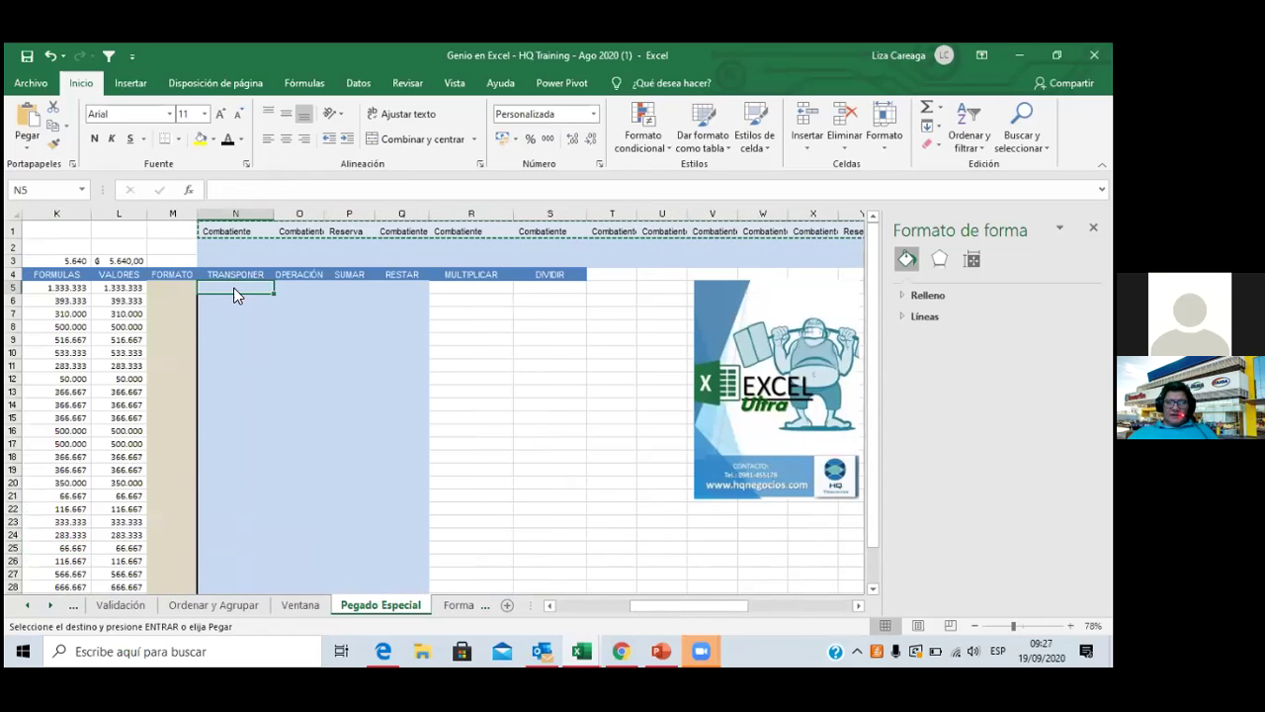
Step: Paste the row-1 values transposed down the TRANSPONER column starting at N5
{"action": "right_click", "coordinate": [234, 288]}
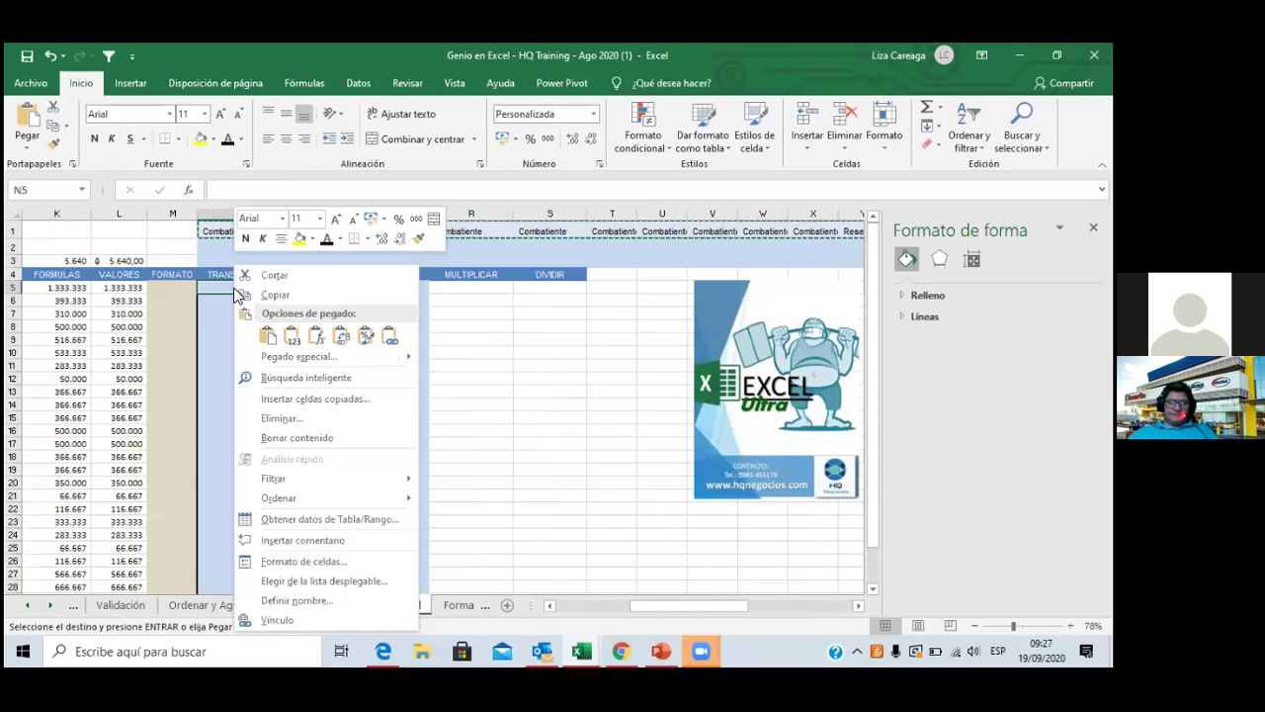
{"action": "left_click", "coordinate": [341, 336]}
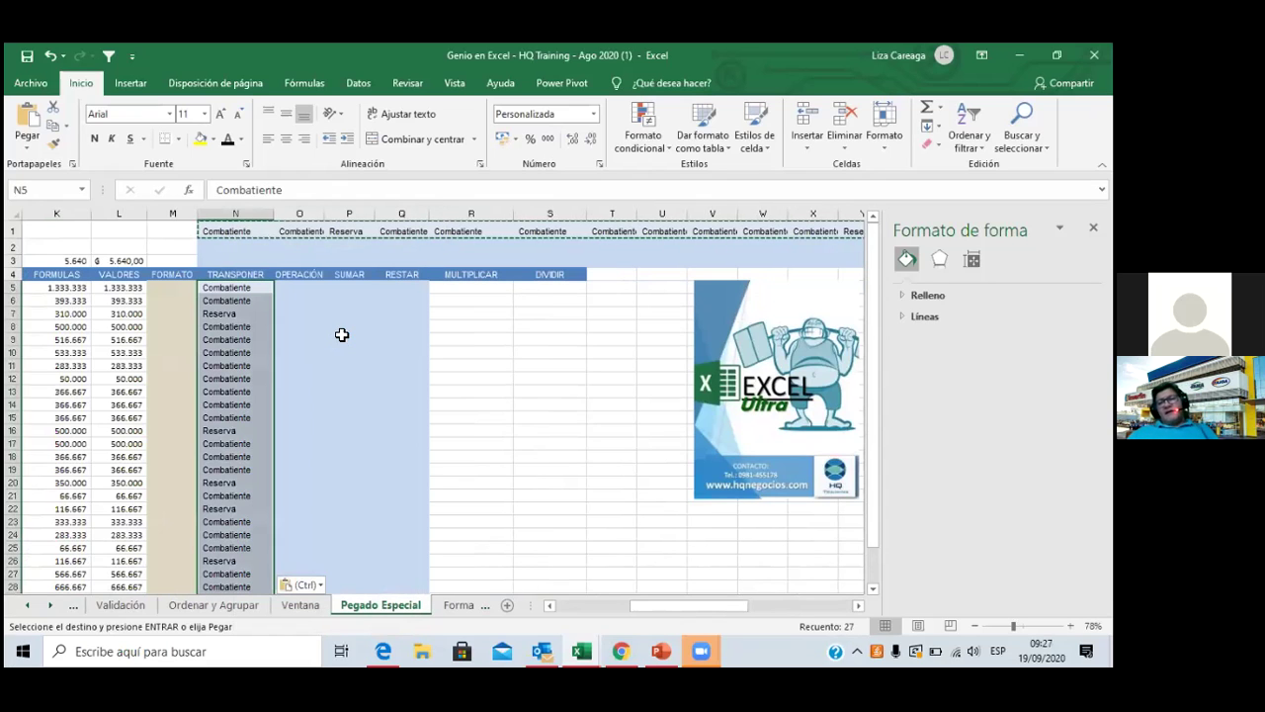
{"action": "left_click", "coordinate": [337, 358]}
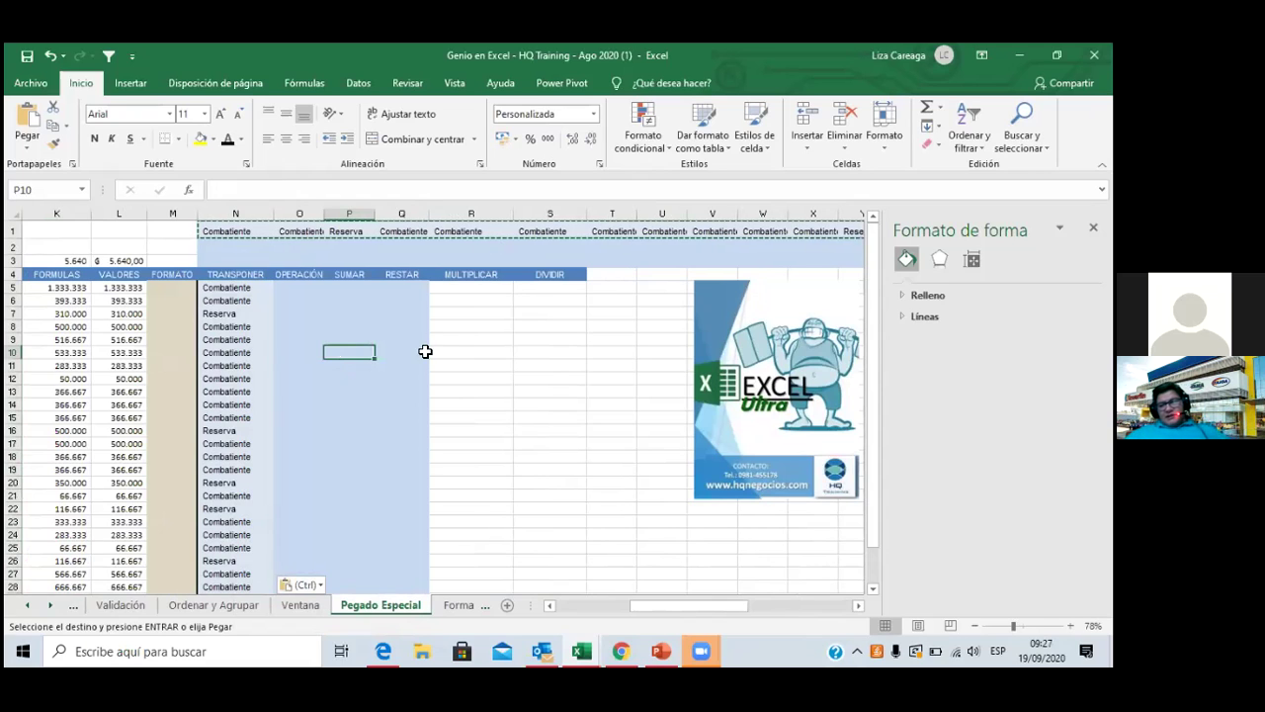
Step: Select the CARGO through COSTO columns down to row 31
{"action": "left_click", "coordinate": [219, 378]}
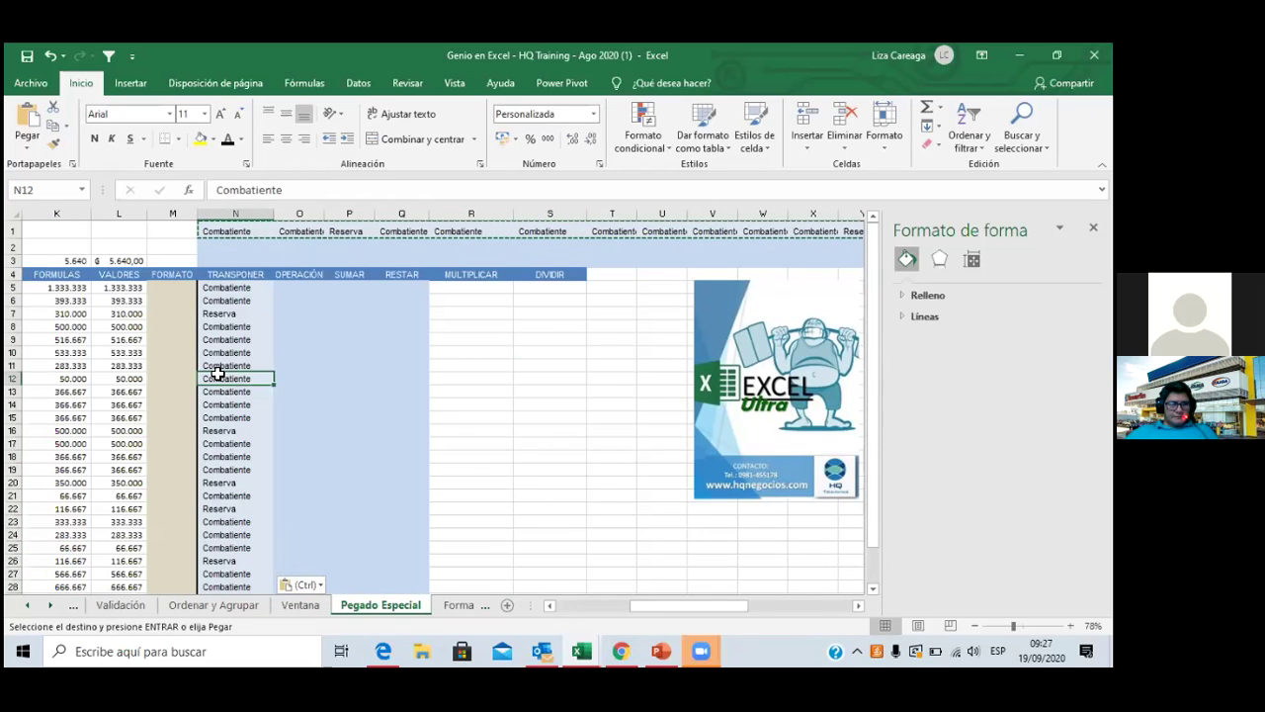
{"action": "key", "text": "Left"}
{"action": "key", "text": "Left"}
{"action": "key", "text": "Left"}
{"action": "key", "text": "Left"}
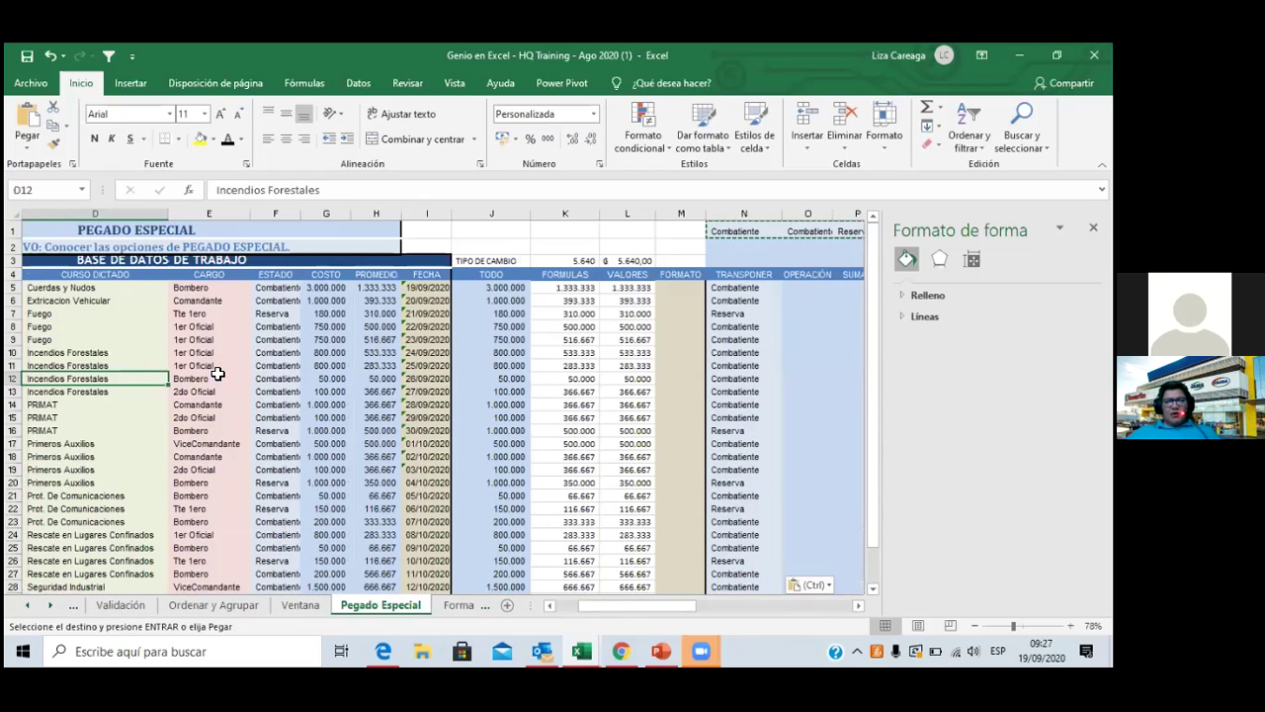
{"action": "key", "text": "Left"}
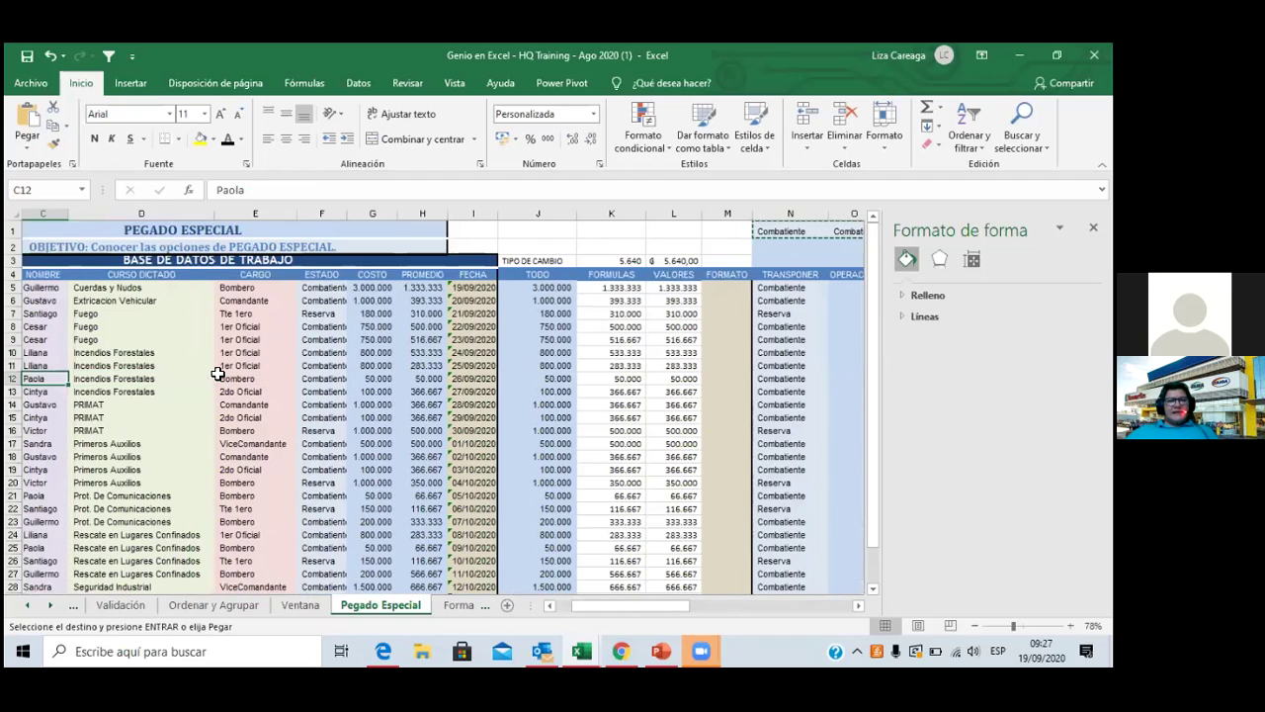
{"action": "key", "text": "Left"}
{"action": "key", "text": "Left"}
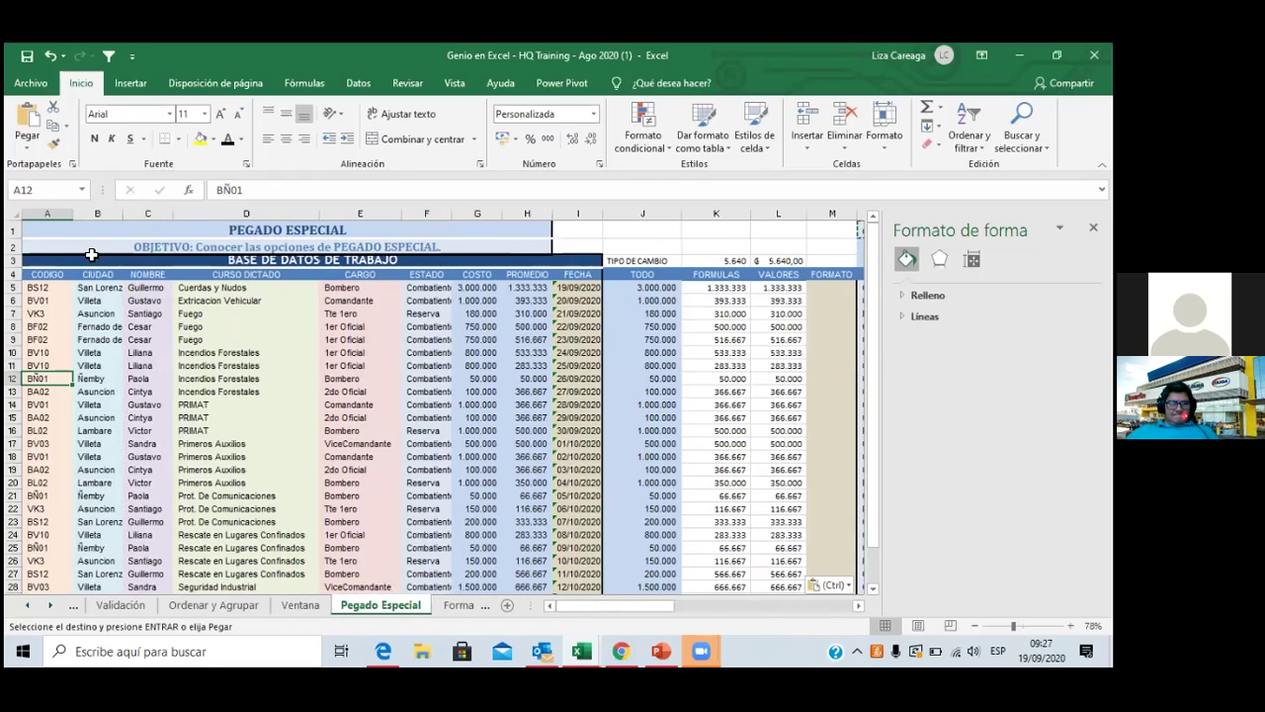
{"action": "left_click", "coordinate": [40, 286]}
{"action": "left_click", "coordinate": [44, 274]}
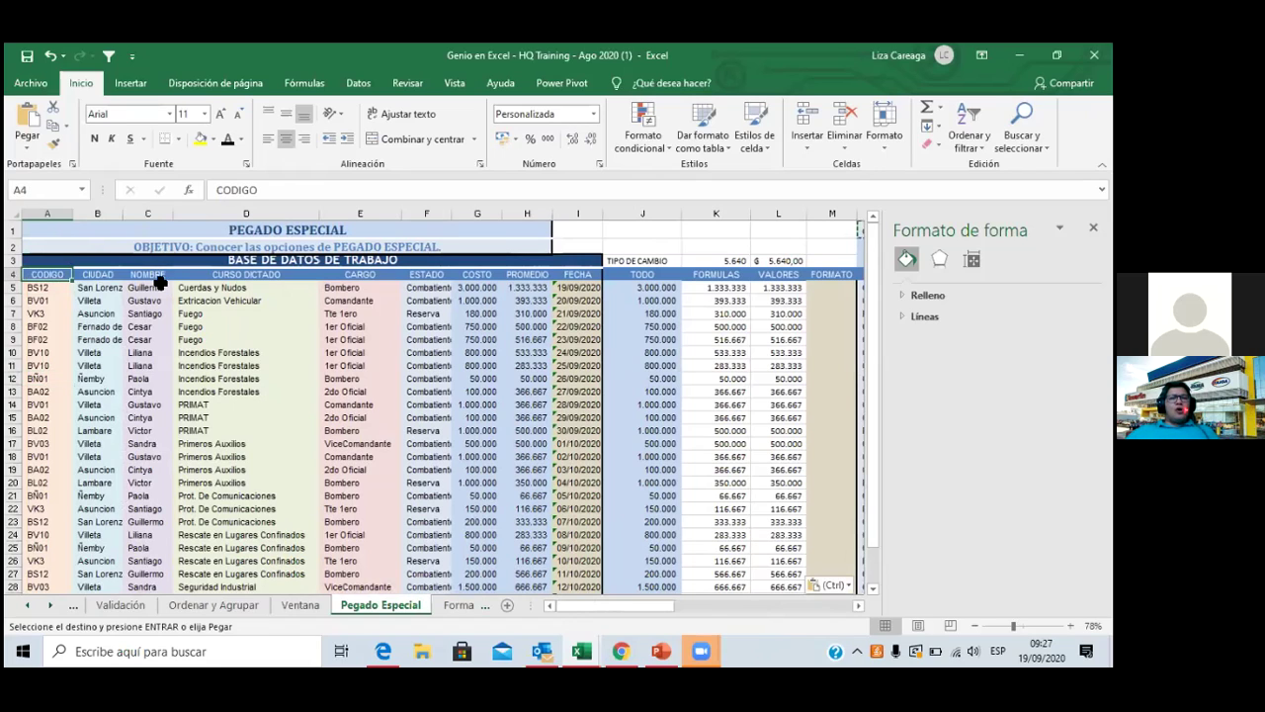
{"action": "left_click", "coordinate": [360, 273]}
{"action": "key", "text": "shift+Right"}
{"action": "key", "text": "shift+Right"}
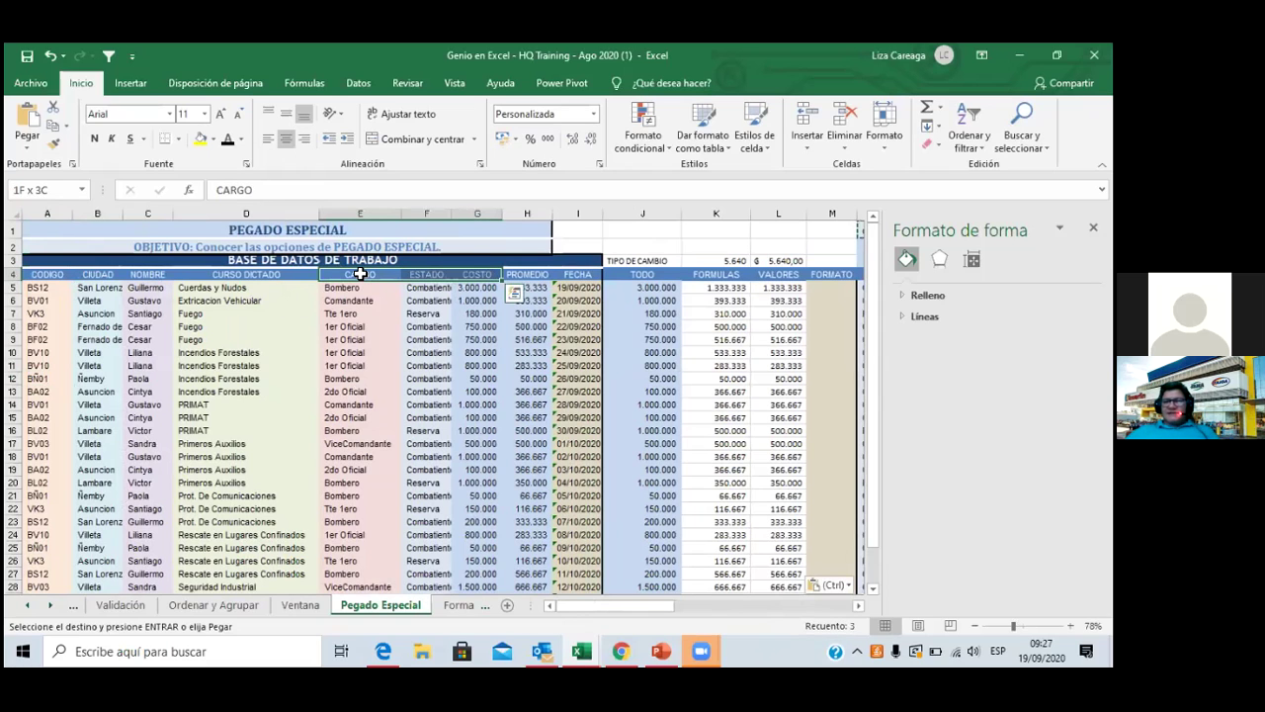
{"action": "key", "text": "ctrl+shift+Down"}
{"action": "key", "text": "Down"}
{"action": "key", "text": "shift+Right"}
{"action": "key", "text": "shift+Right"}
{"action": "key", "text": "ctrl+shift+Down"}
Step: Dismiss the Quick Analysis options and copy the CARGO, ESTADO and COSTO range E5:G31
{"action": "key", "text": "ctrl+q"}
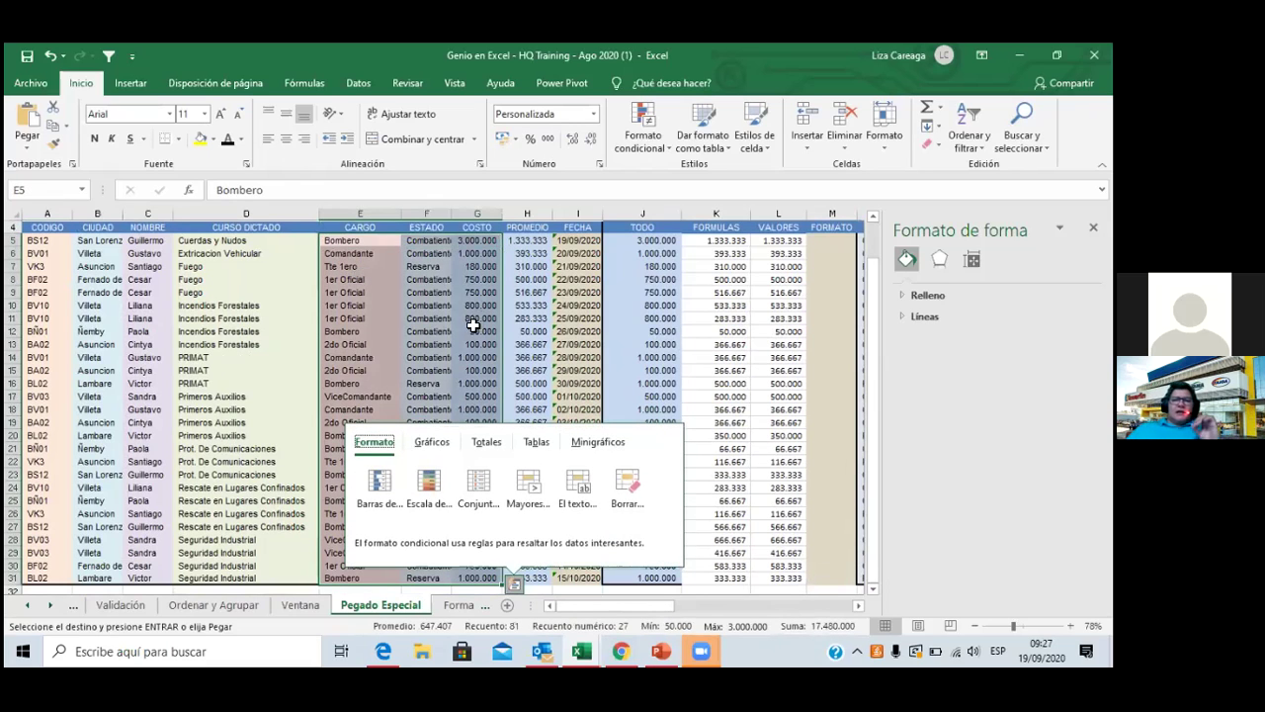
{"action": "left_click", "coordinate": [346, 244]}
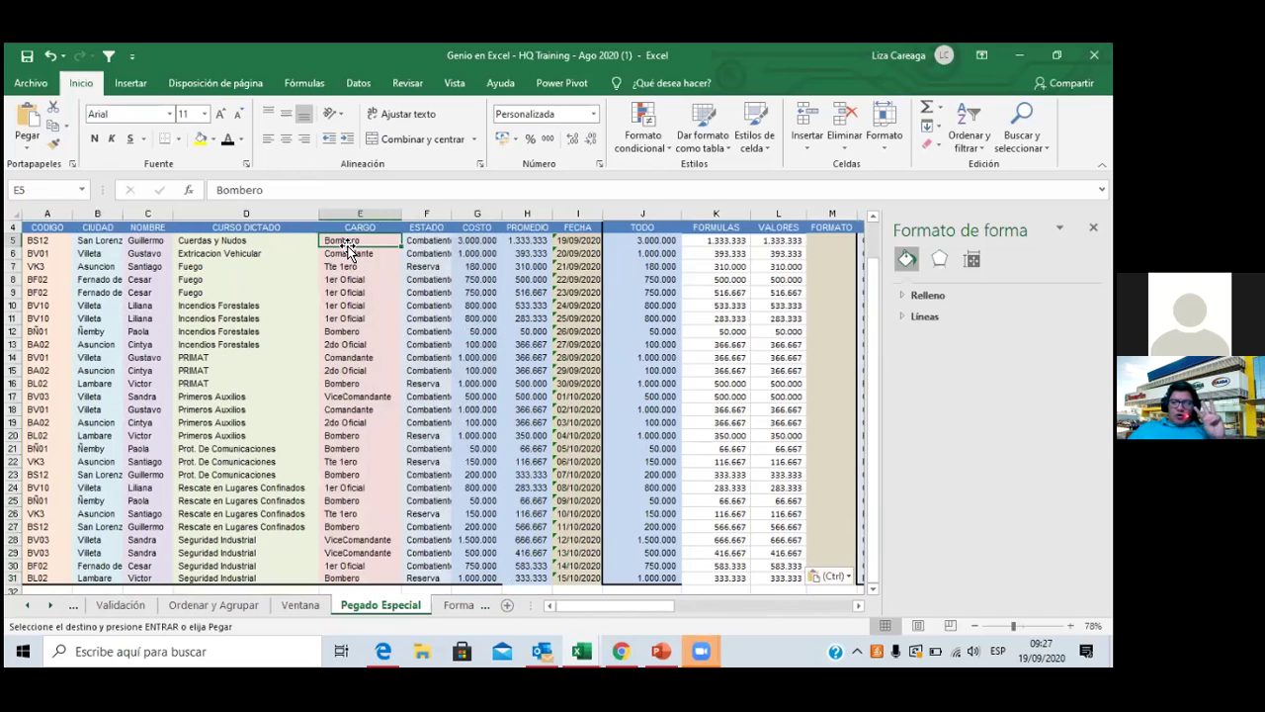
{"action": "key", "text": "shift+Right"}
{"action": "key", "text": "shift+Right"}
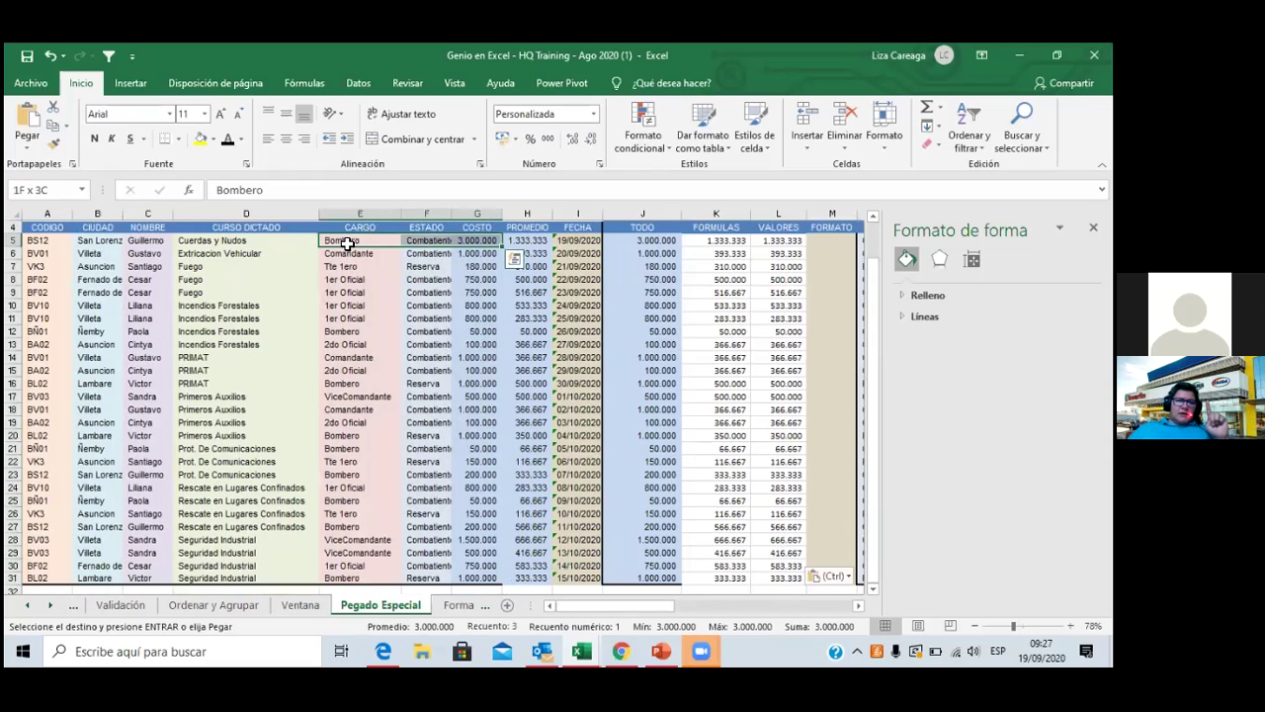
{"action": "key", "text": "ctrl+shift+Down"}
{"action": "key", "text": "ctrl+c"}
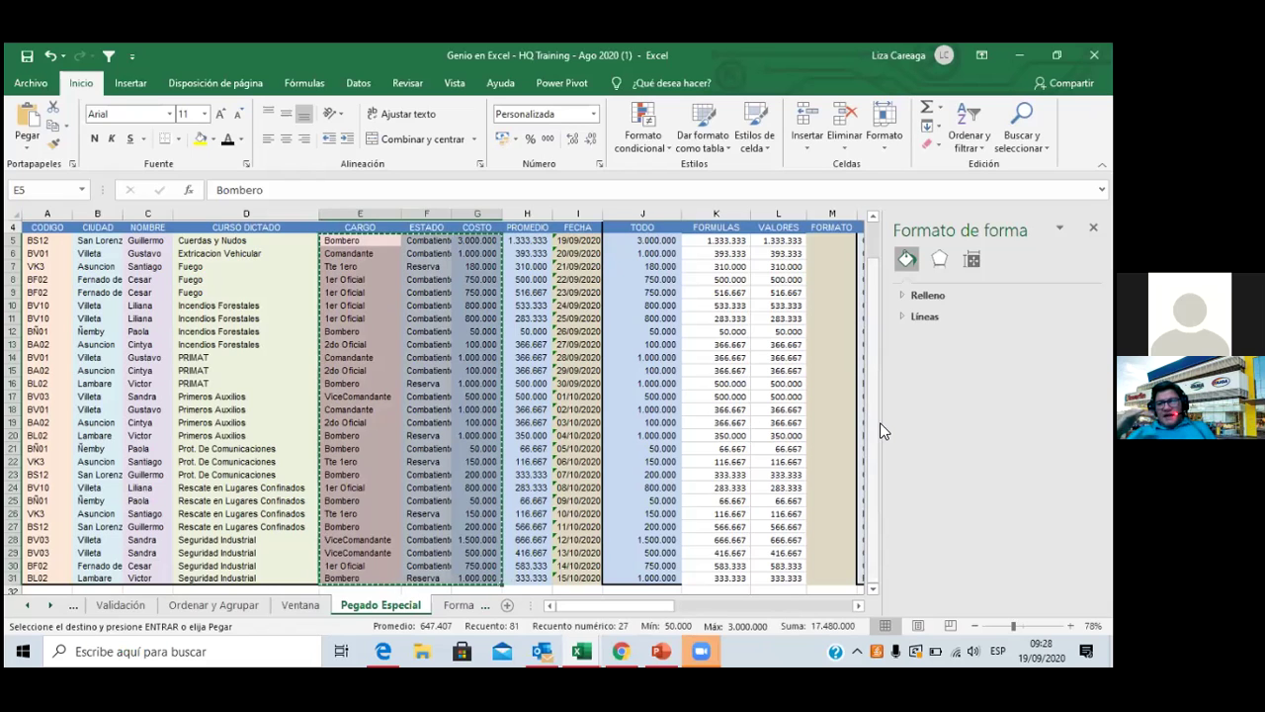
Step: Close the Formato de forma pane so columns N–S are fully visible
{"action": "scroll", "coordinate": [880, 422], "scroll_direction": "up", "scroll_amount": 1}
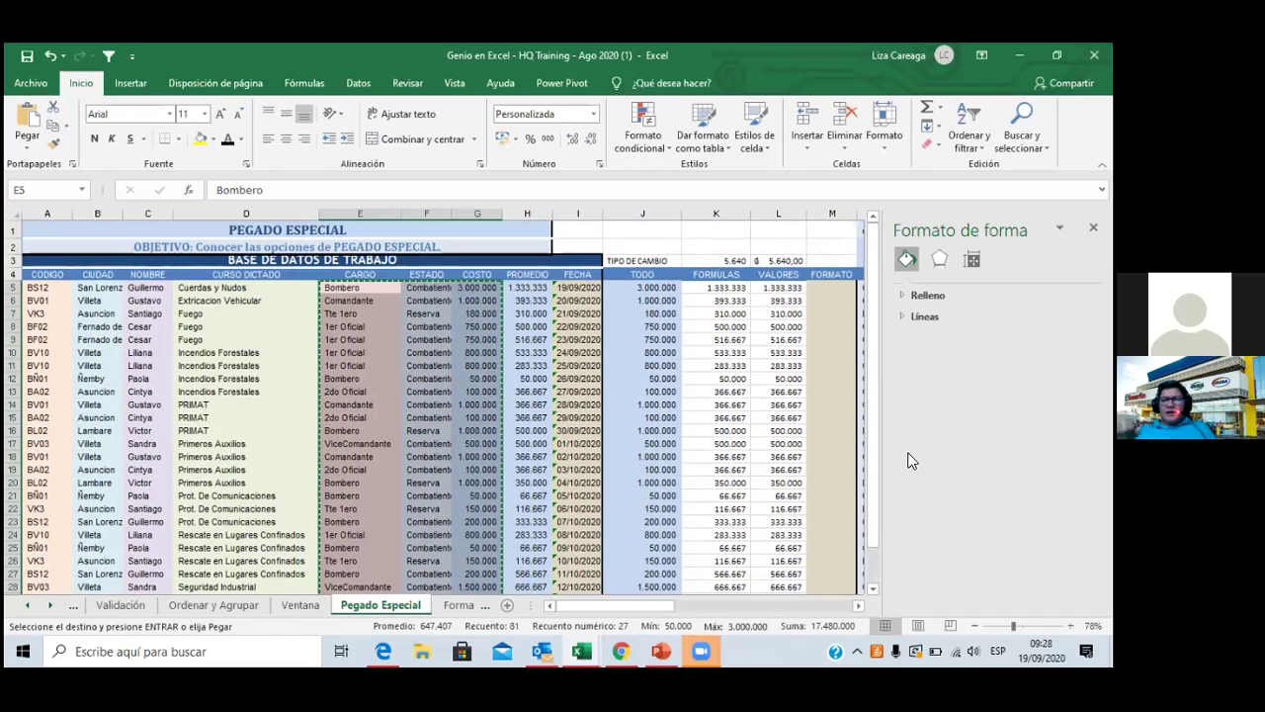
{"action": "scroll", "coordinate": [435, 406], "scroll_direction": "down", "scroll_amount": 2}
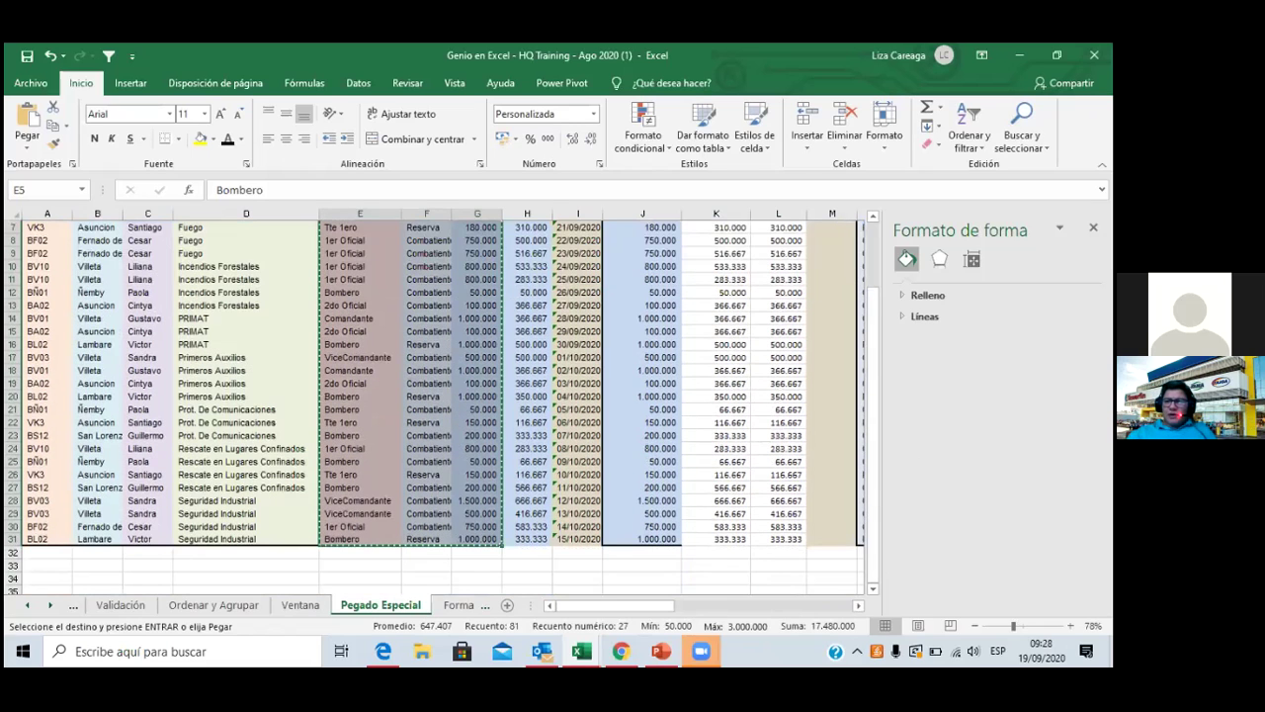
{"action": "left_click", "coordinate": [858, 605]}
{"action": "left_click", "coordinate": [858, 605]}
{"action": "scroll", "coordinate": [828, 520], "scroll_direction": "up", "scroll_amount": 2}
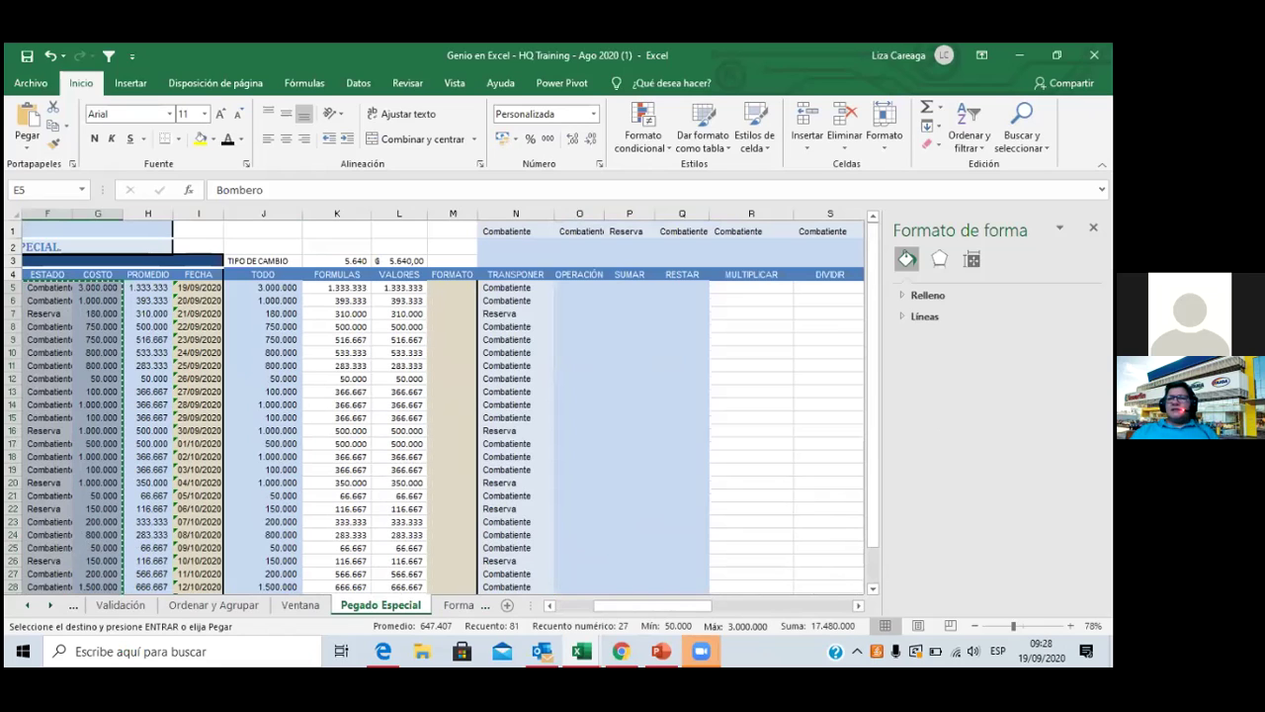
{"action": "left_click", "coordinate": [1093, 227]}
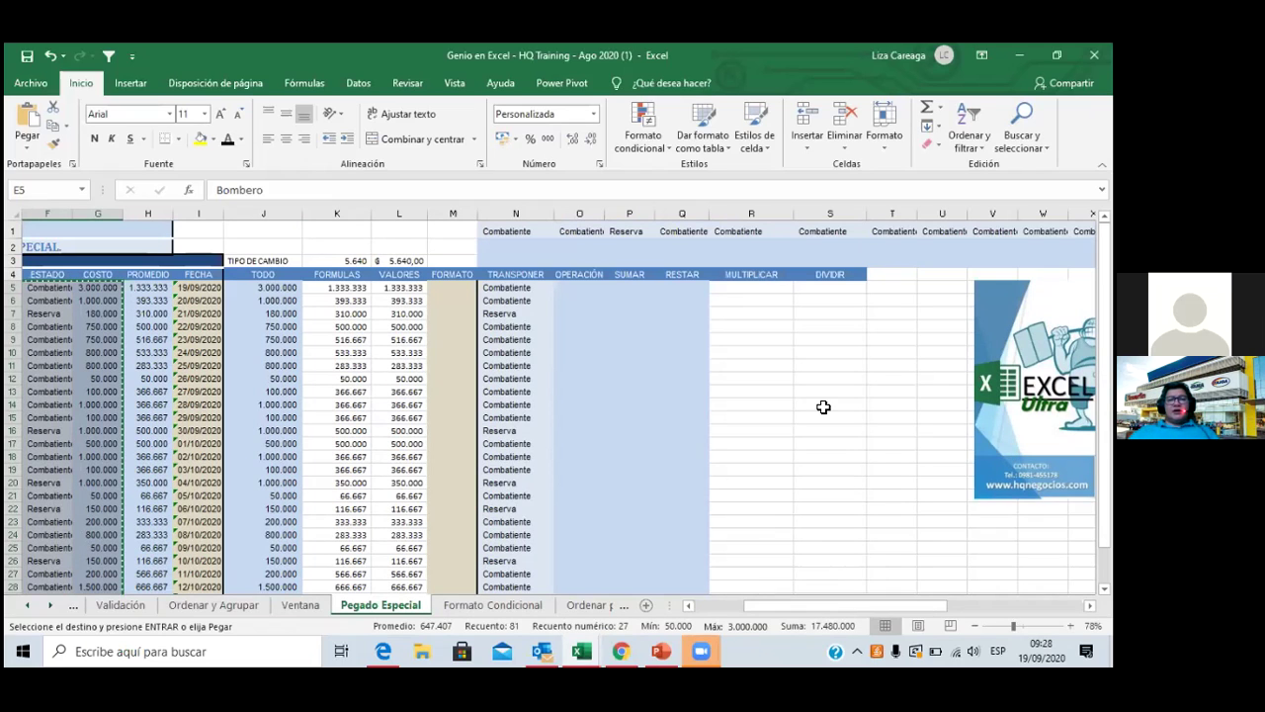
Step: Paste the CARGO–COSTO block transposed into rows 1–3 at N1, then copy it
{"action": "left_click", "coordinate": [508, 231]}
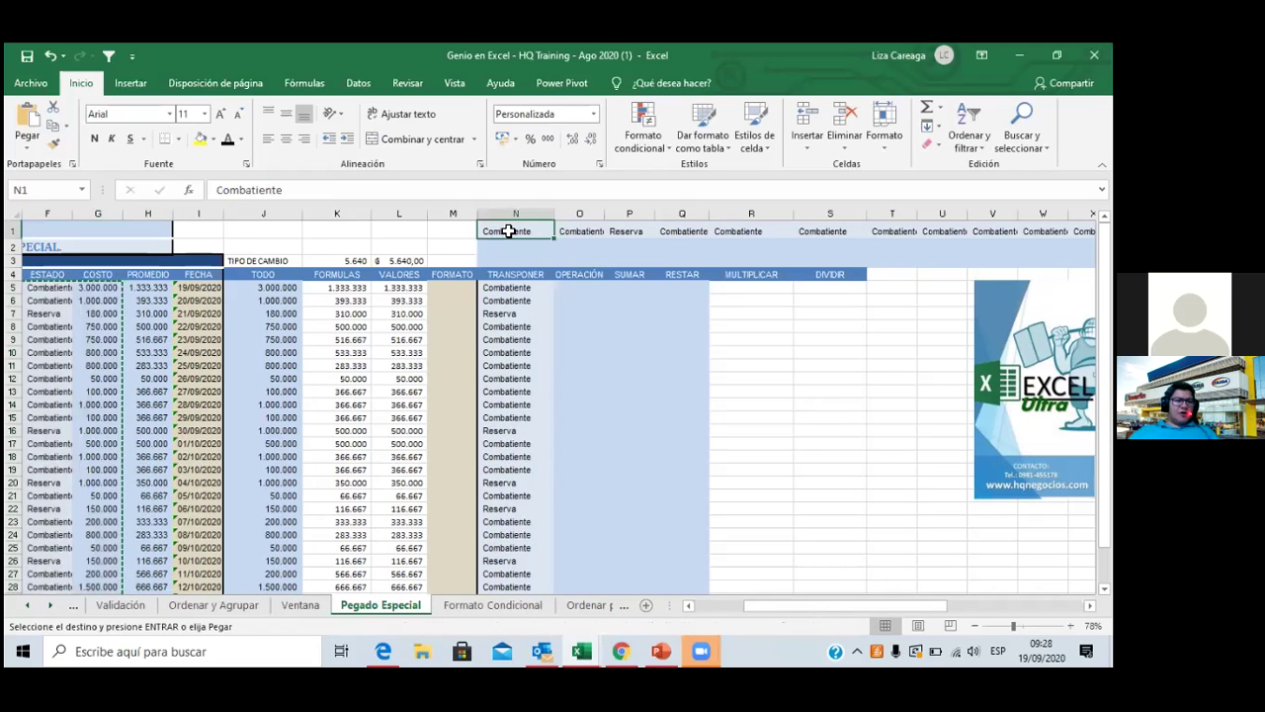
{"action": "right_click", "coordinate": [508, 232]}
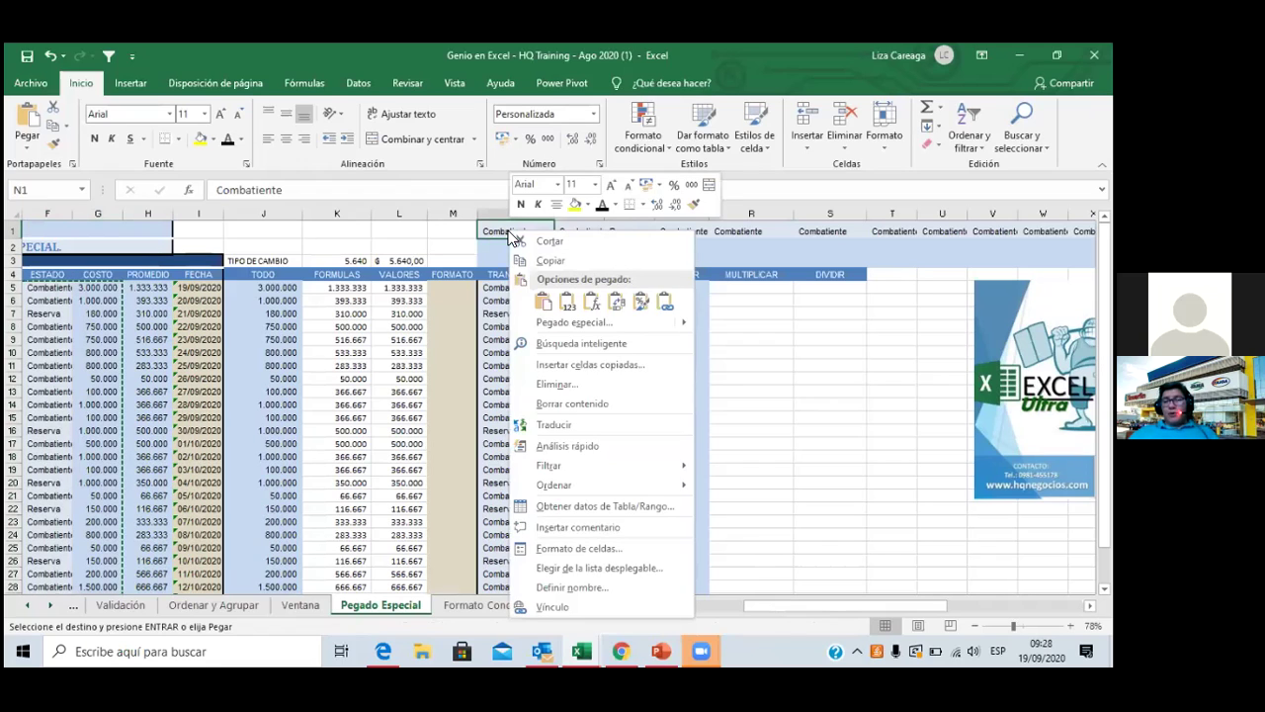
{"action": "left_click", "coordinate": [617, 302]}
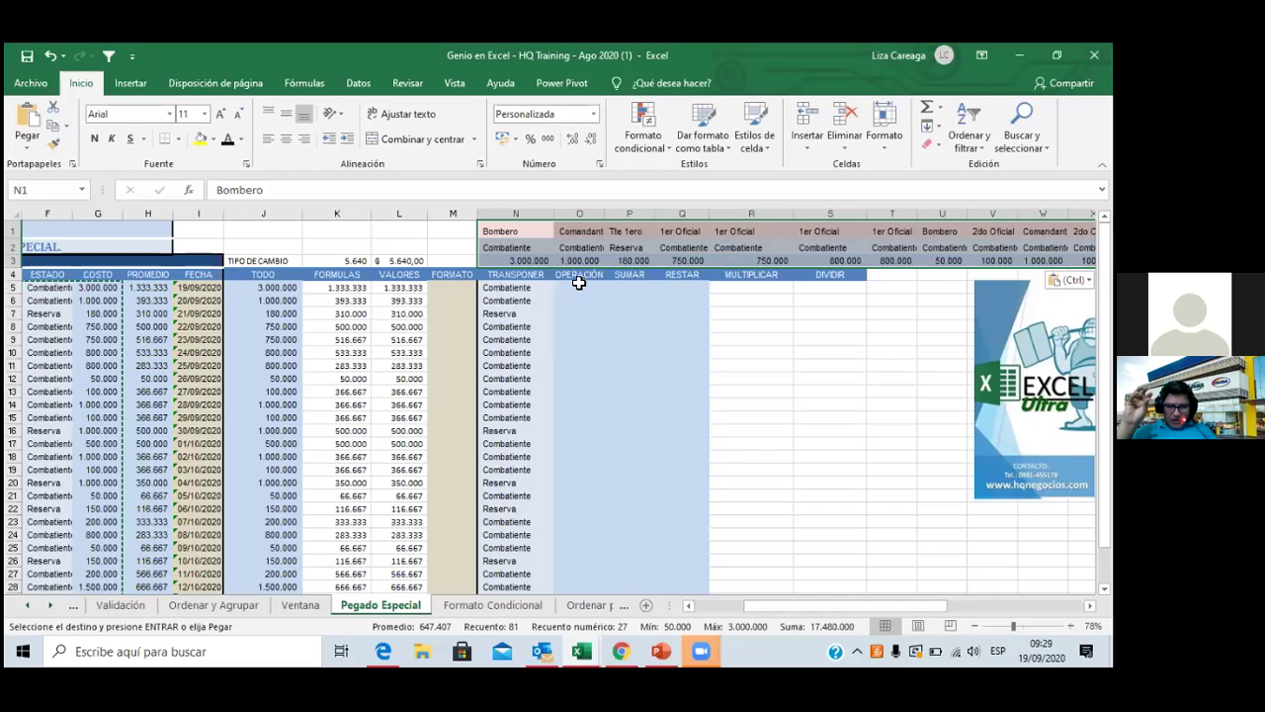
{"action": "key", "text": "ctrl+c"}
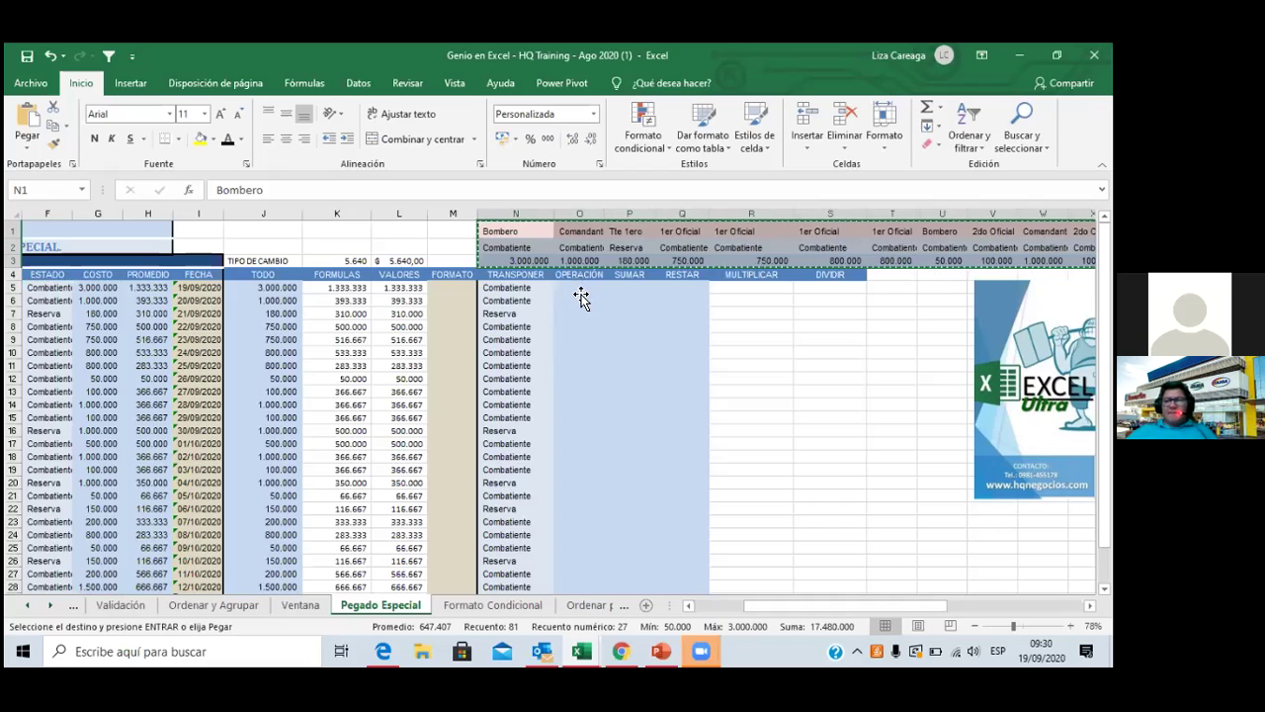
Step: Paste the rows 1–3 block transposed into O5:Q31 under OPERACIÓN, SUMAR and RESTAR
{"action": "left_click", "coordinate": [583, 292]}
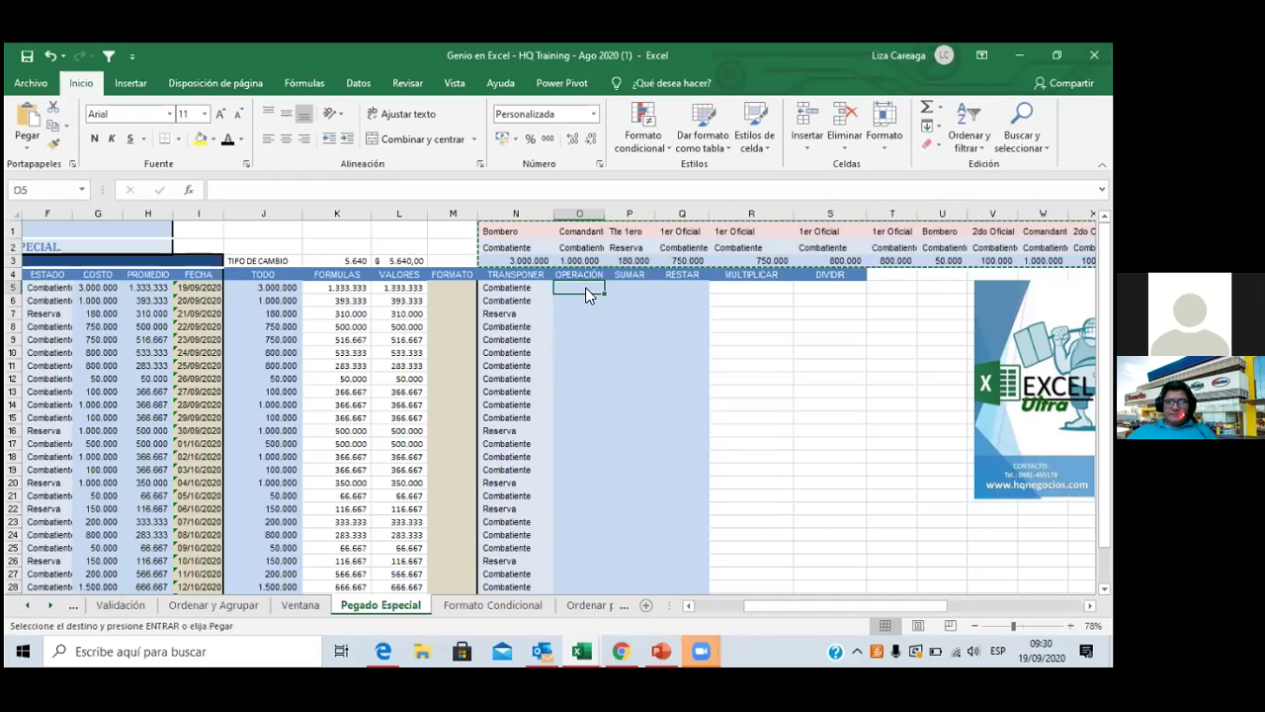
{"action": "right_click", "coordinate": [585, 292]}
{"action": "left_click", "coordinate": [695, 336]}
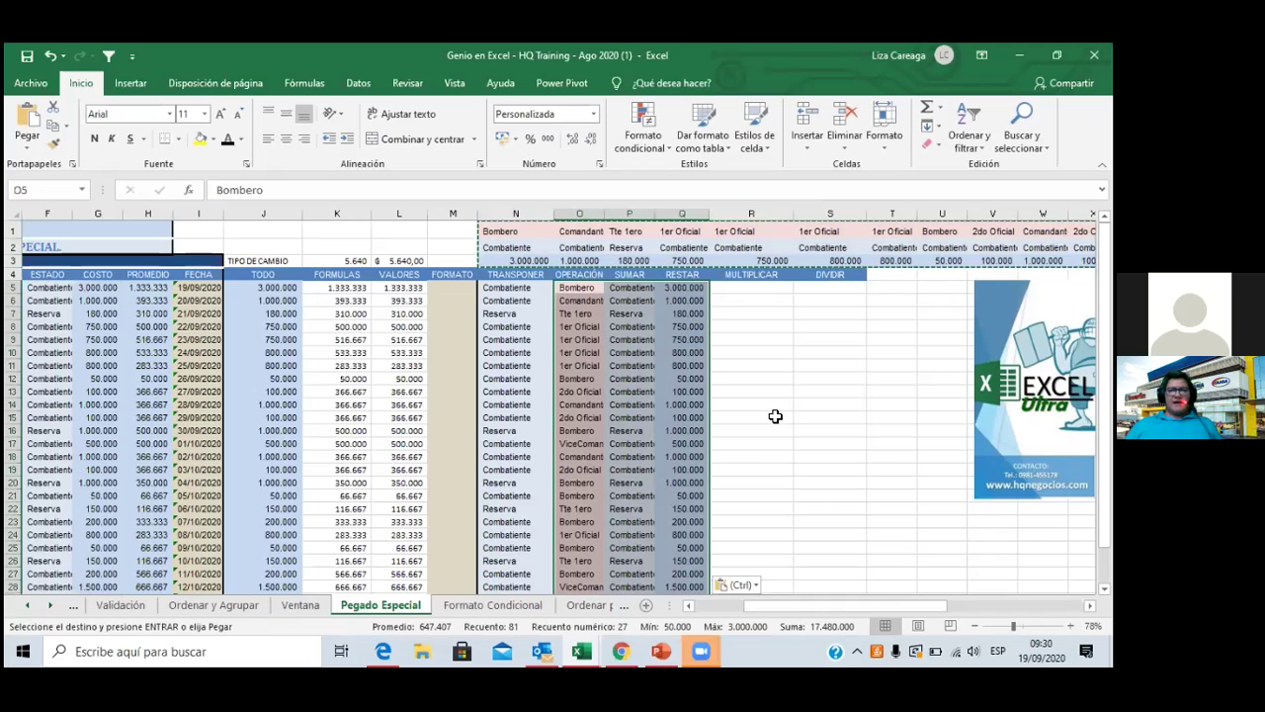
Step: Copy the 800.000 value from S3 and paste it into R5
{"action": "left_click", "coordinate": [784, 363]}
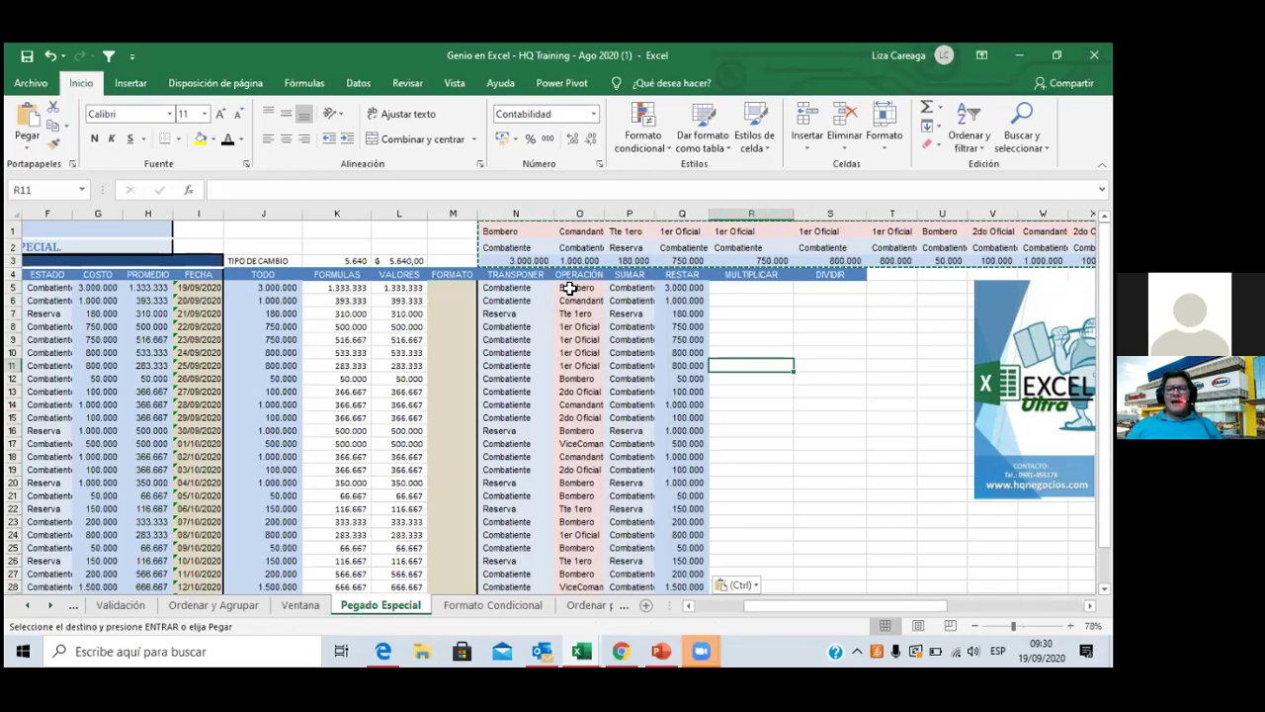
{"action": "left_click", "coordinate": [848, 261]}
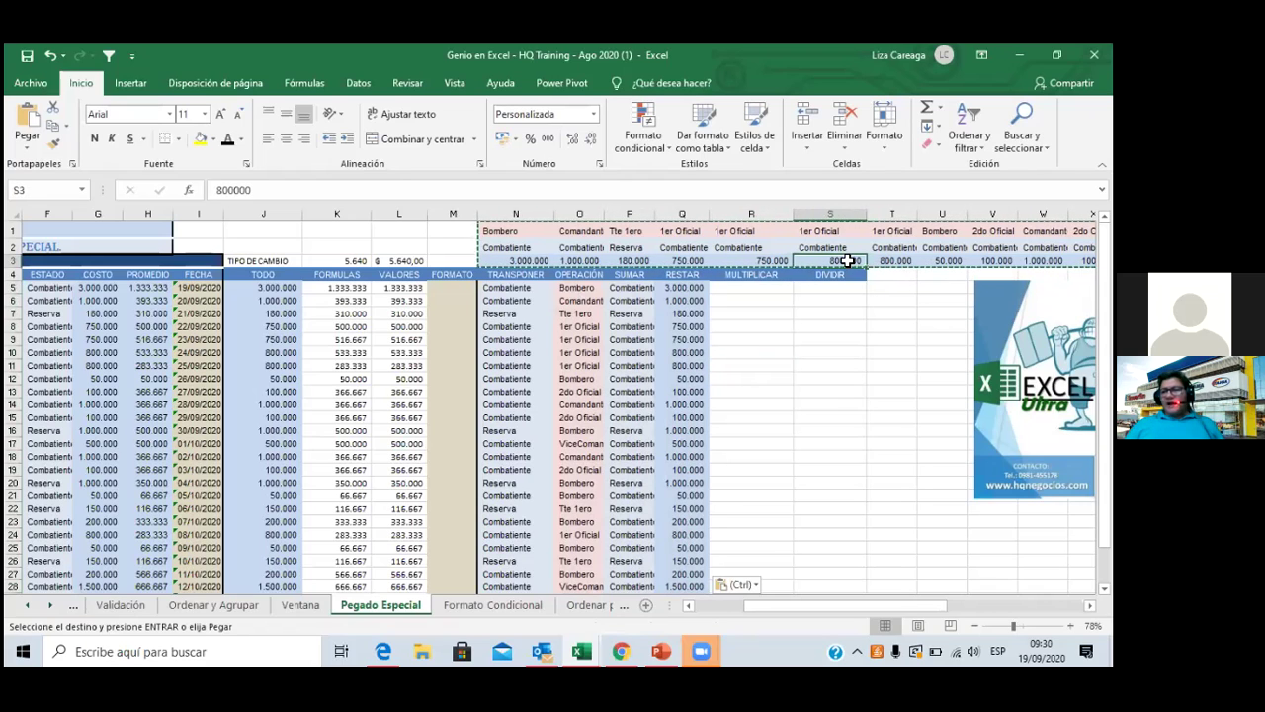
{"action": "key", "text": "ctrl+c"}
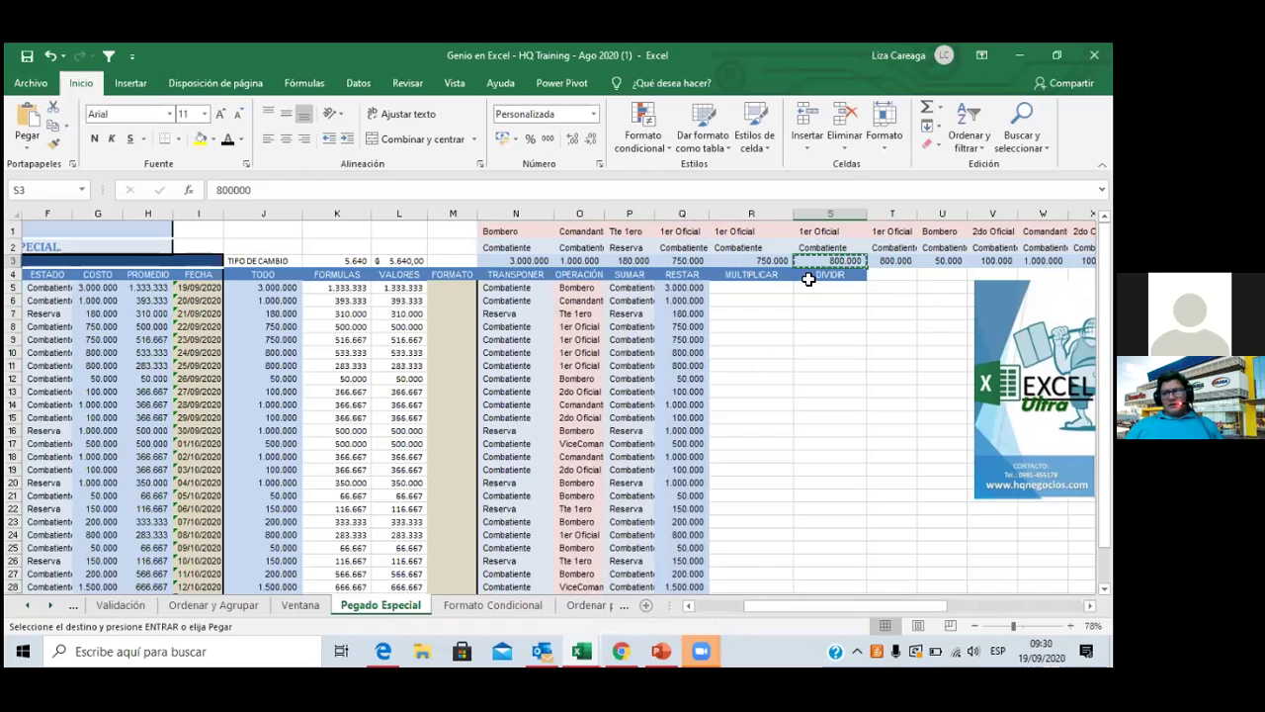
{"action": "left_click", "coordinate": [777, 288]}
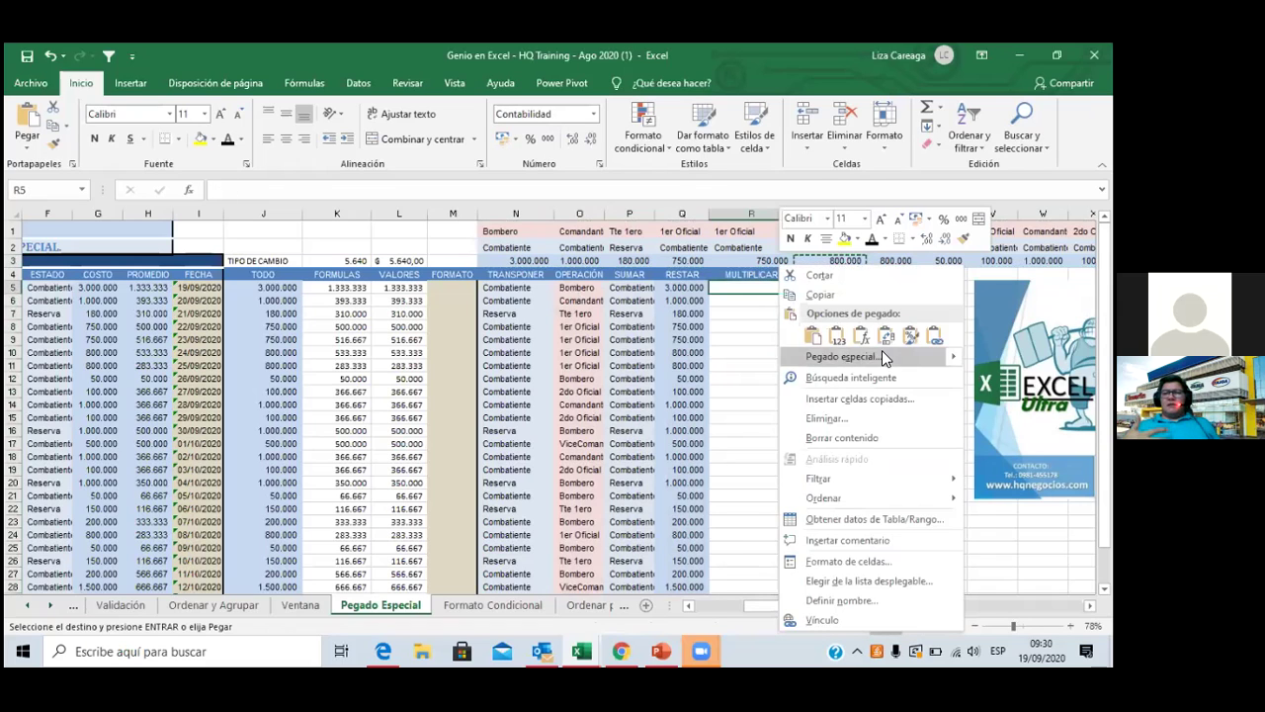
{"action": "left_click", "coordinate": [890, 337]}
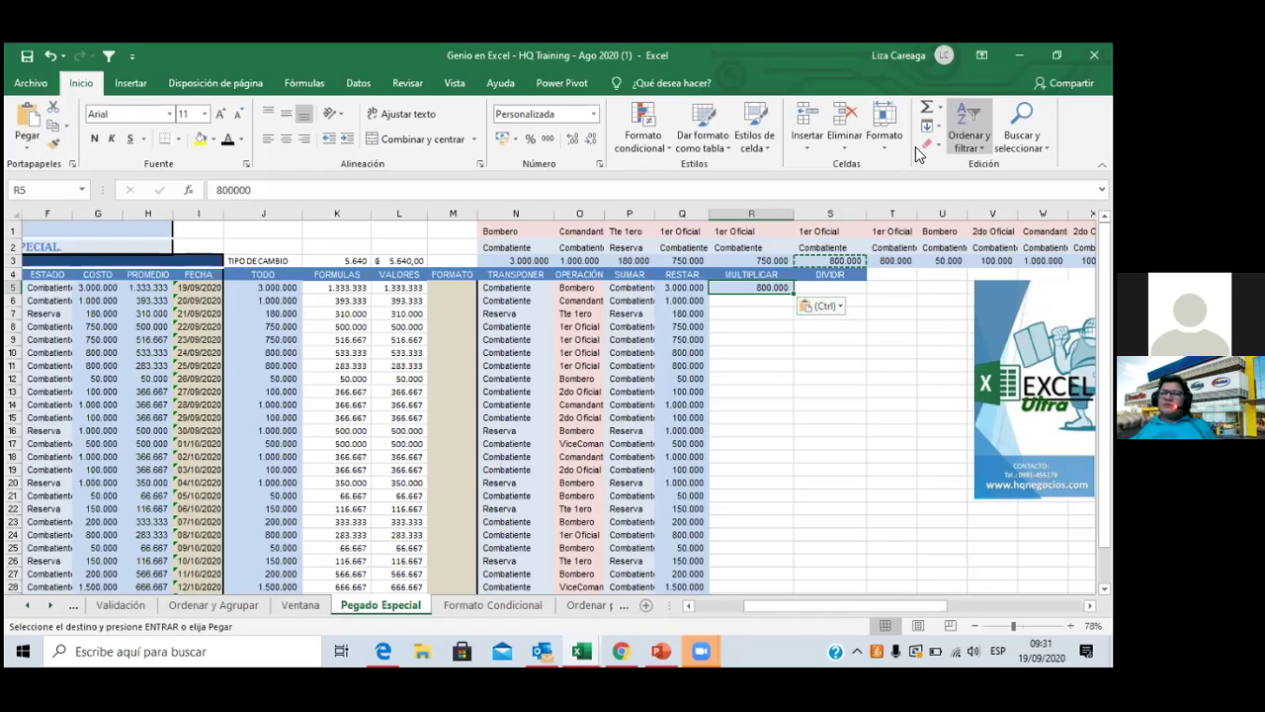
Step: Check the S1:S3 values, then copy the 800.000 value from S3 again
{"action": "left_click_drag", "start_coordinate": [838, 246], "coordinate": [853, 256]}
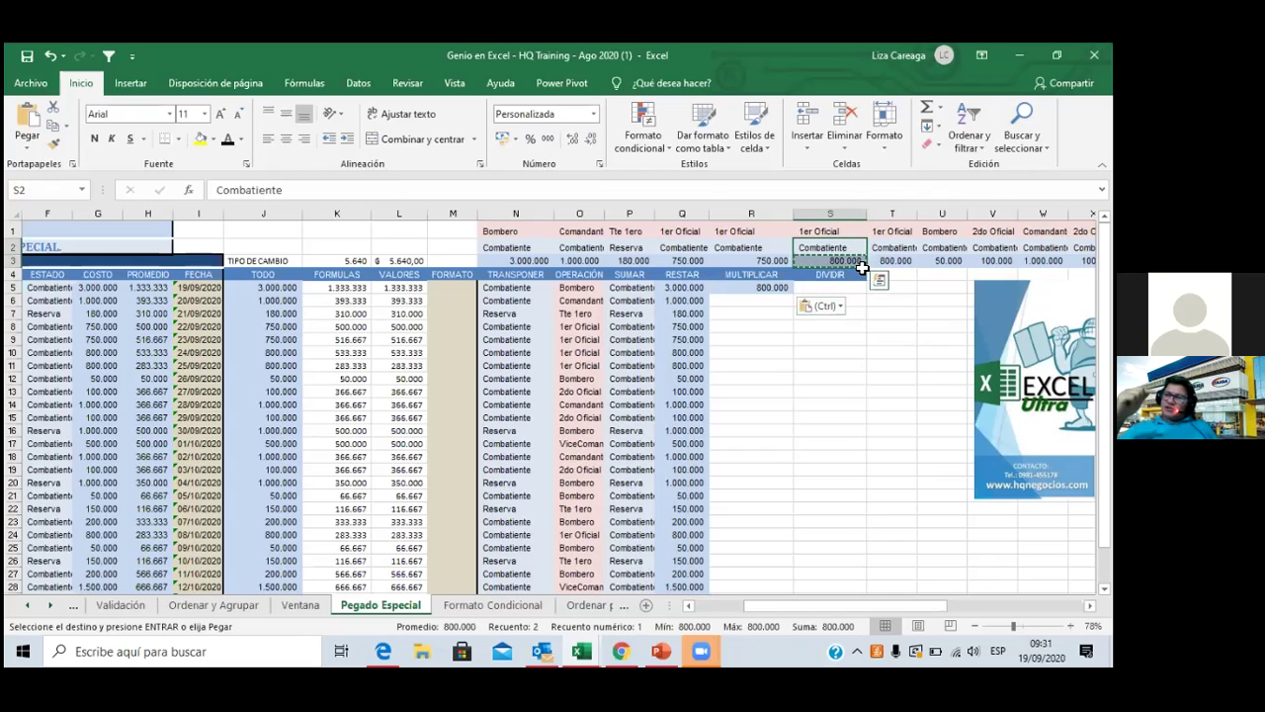
{"action": "left_click_drag", "start_coordinate": [825, 234], "coordinate": [830, 256]}
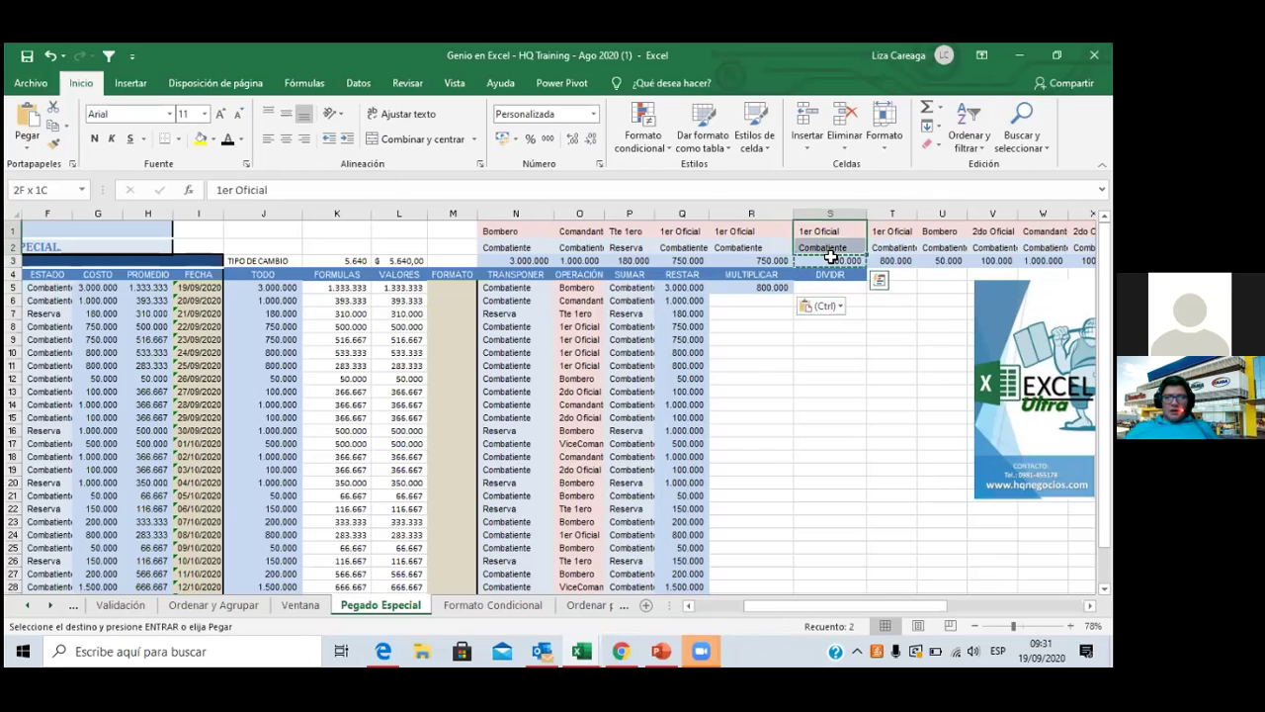
{"action": "left_click", "coordinate": [771, 286]}
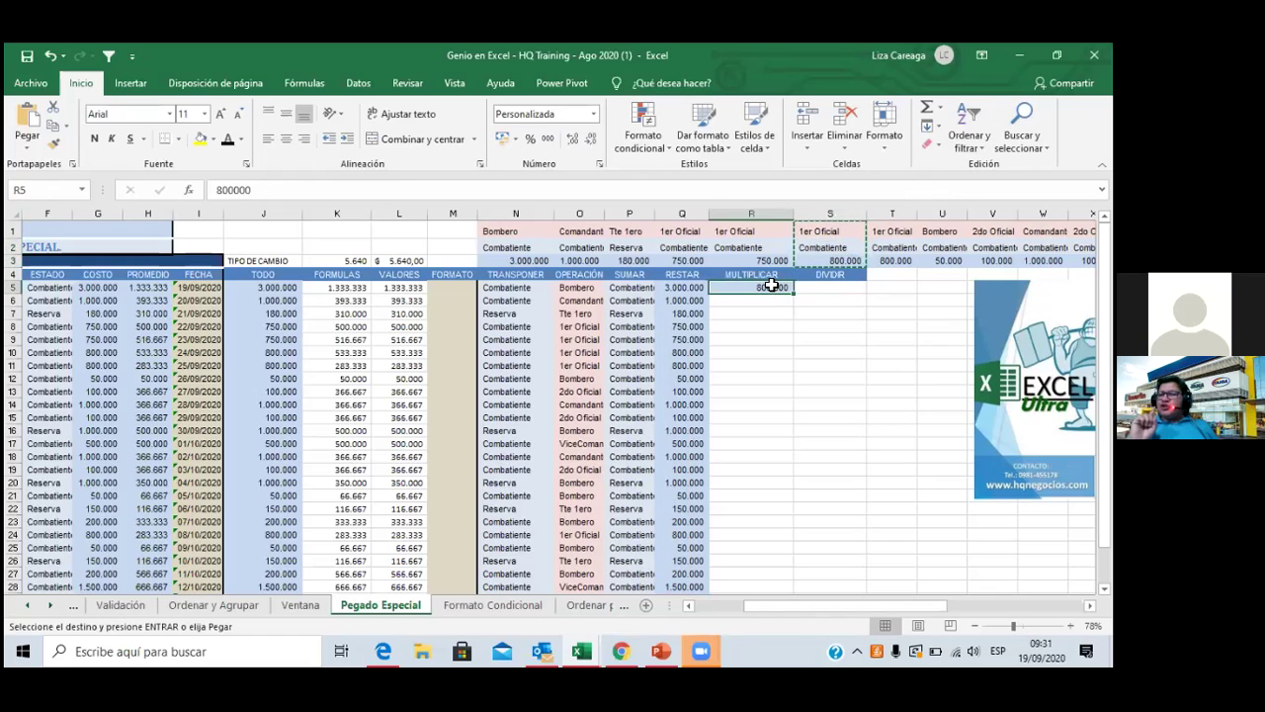
{"action": "left_click", "coordinate": [835, 286]}
{"action": "left_click", "coordinate": [848, 262]}
{"action": "key", "text": "ctrl+c"}
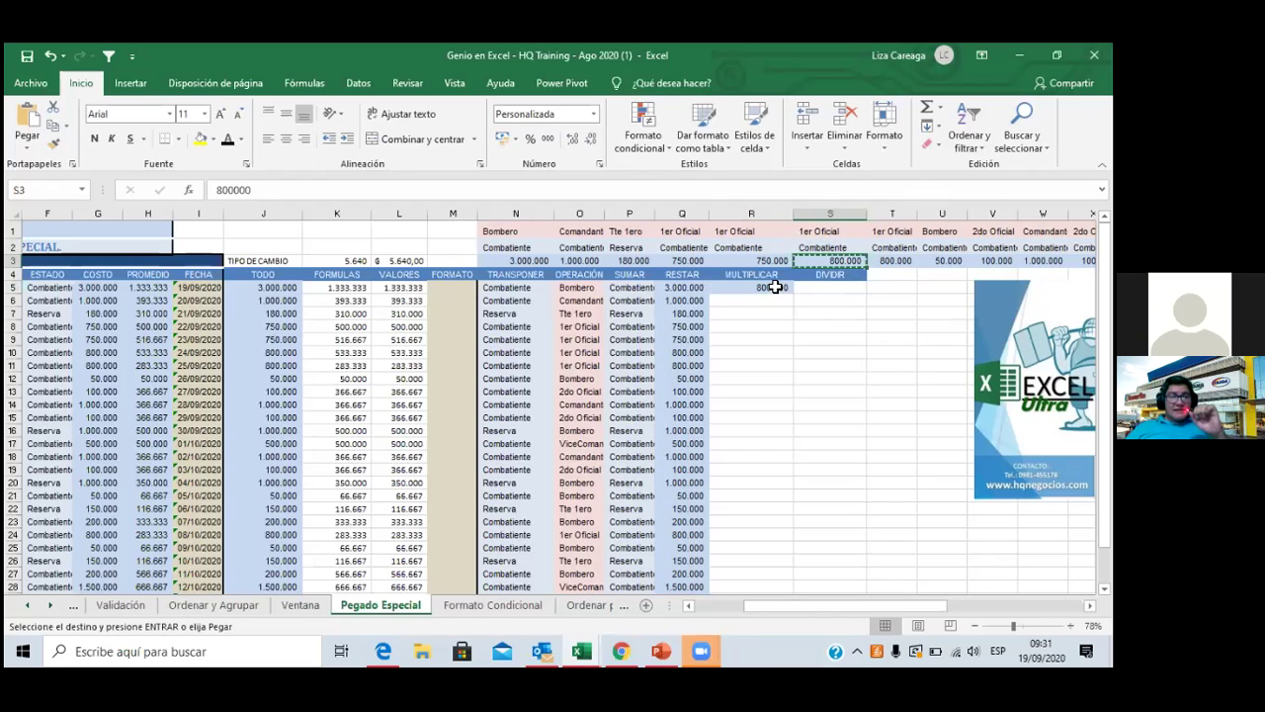
Step: Paste 800.000 into R5 through R7 under MULTIPLICAR
{"action": "left_click", "coordinate": [775, 287]}
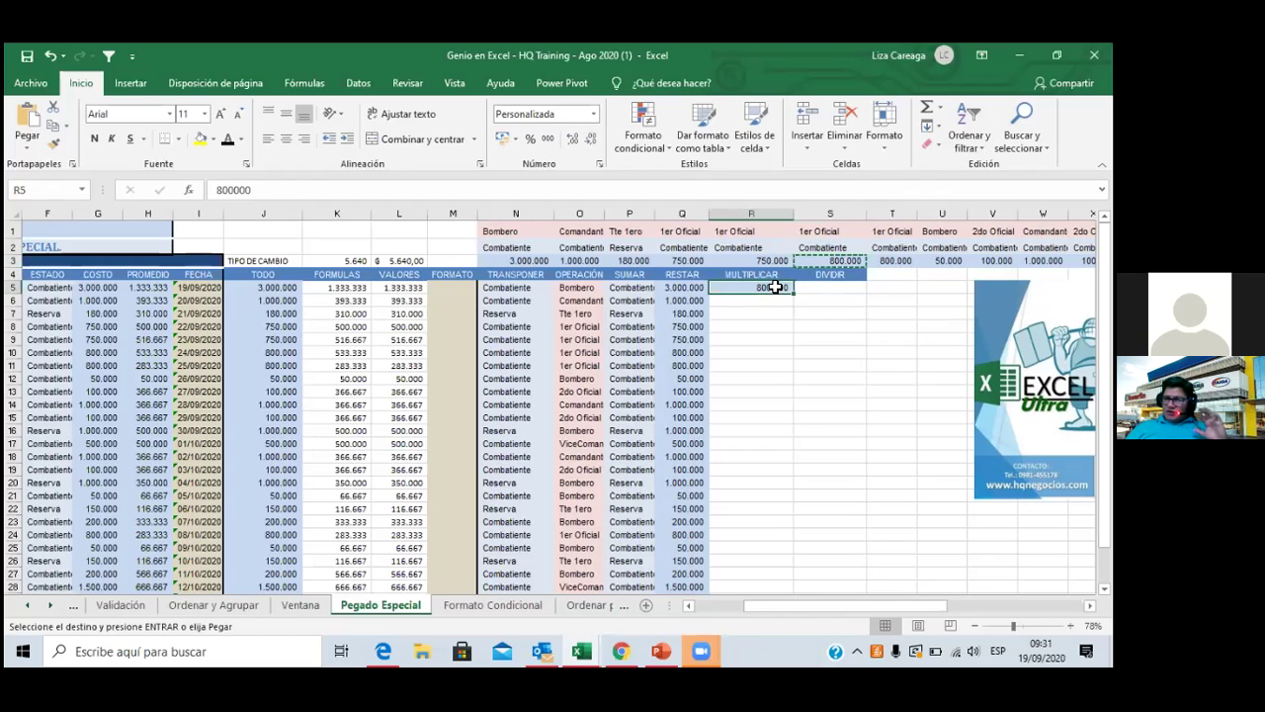
{"action": "right_click", "coordinate": [776, 287]}
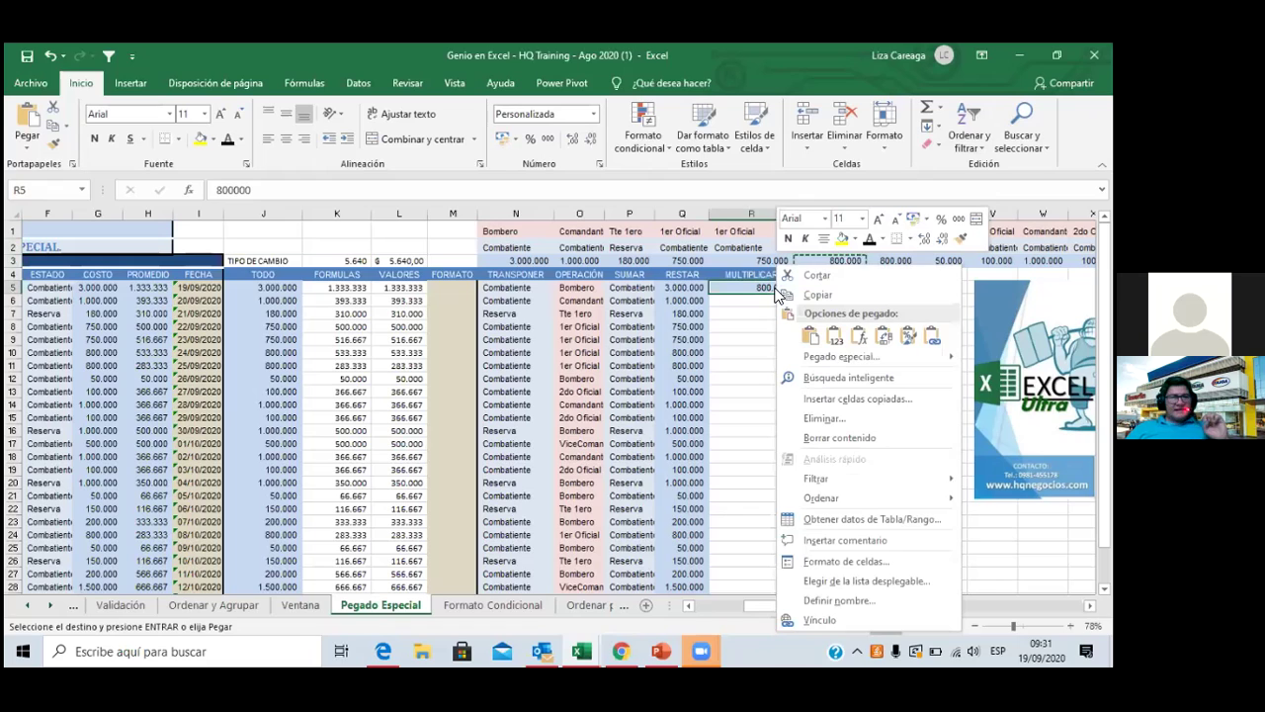
{"action": "left_click_drag", "start_coordinate": [759, 287], "coordinate": [764, 305]}
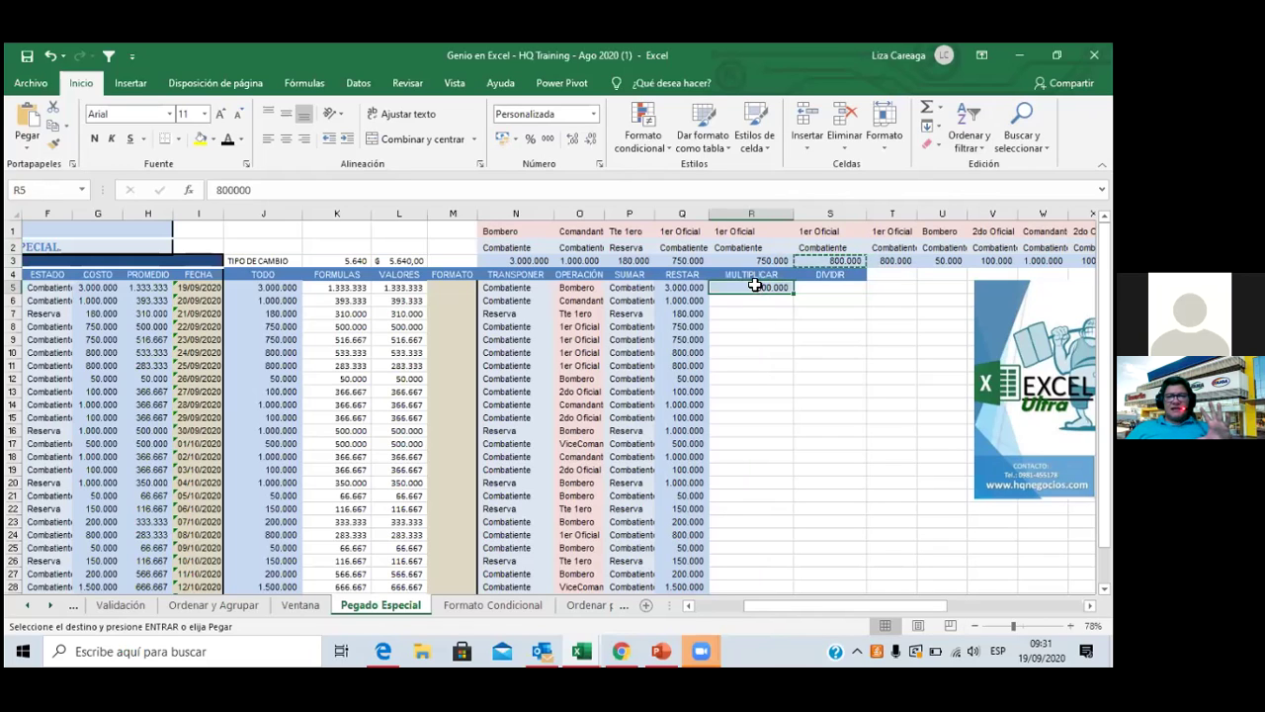
{"action": "right_click", "coordinate": [764, 304]}
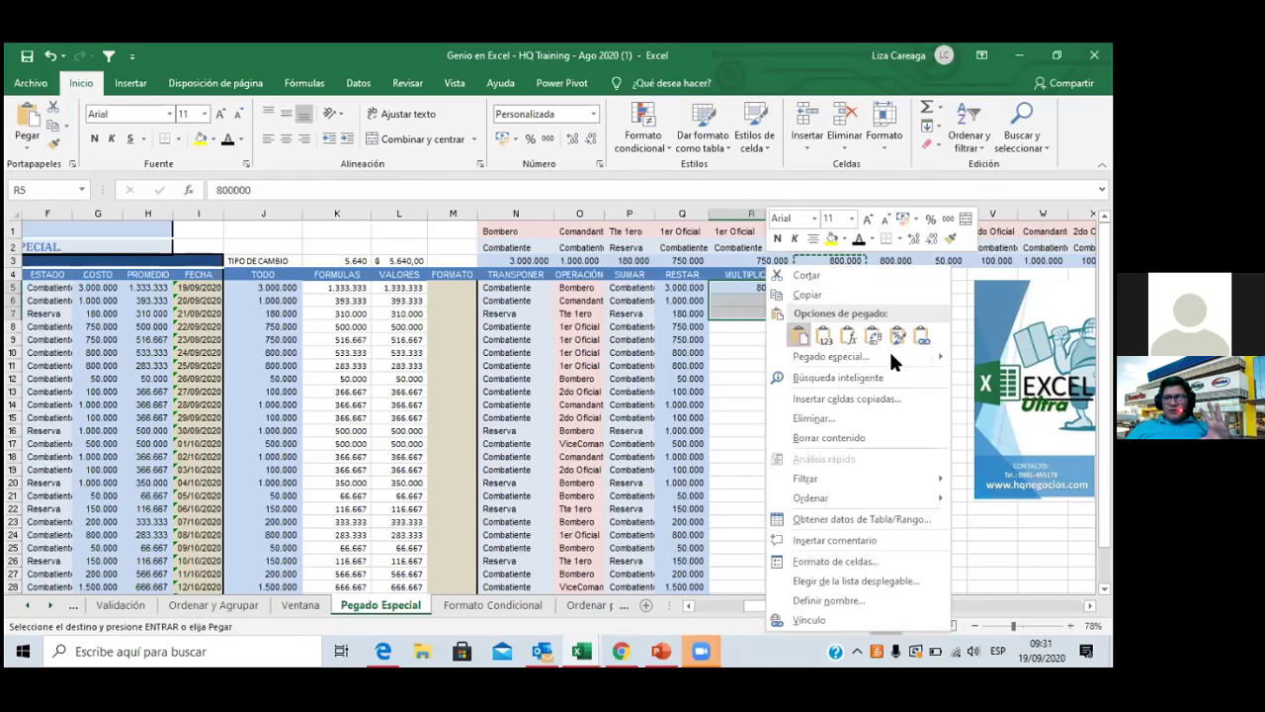
{"action": "left_click", "coordinate": [879, 335]}
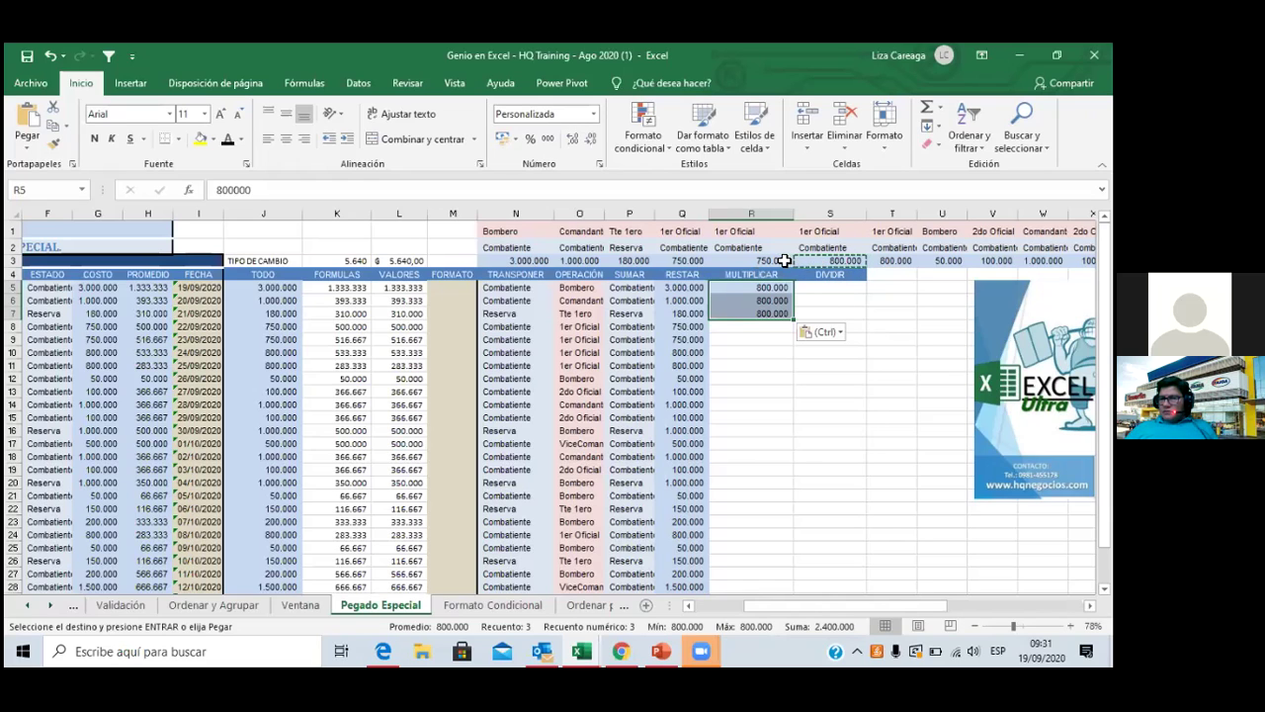
{"action": "left_click_drag", "start_coordinate": [828, 260], "coordinate": [699, 260]}
{"action": "left_click", "coordinate": [878, 279]}
{"action": "left_click", "coordinate": [798, 474]}
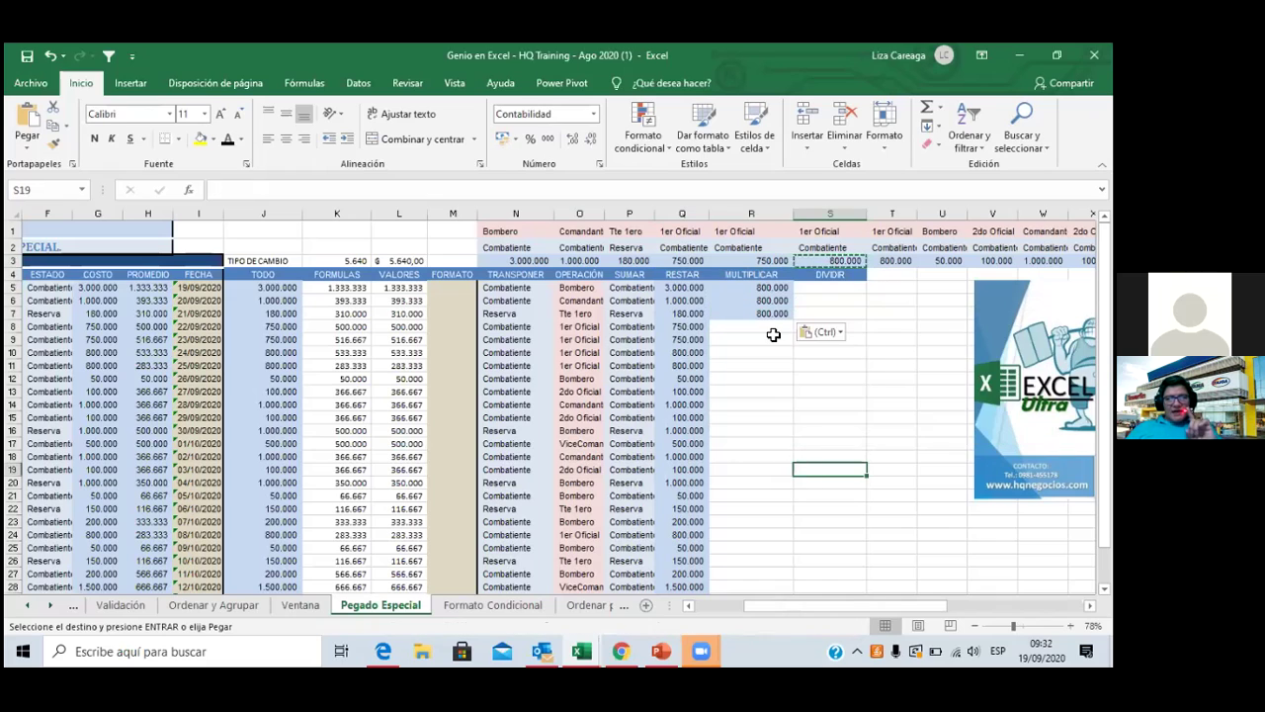
Step: Copy 800.000 from S3 and paste it into R5:T5, then reselect S3
{"action": "left_click", "coordinate": [836, 264]}
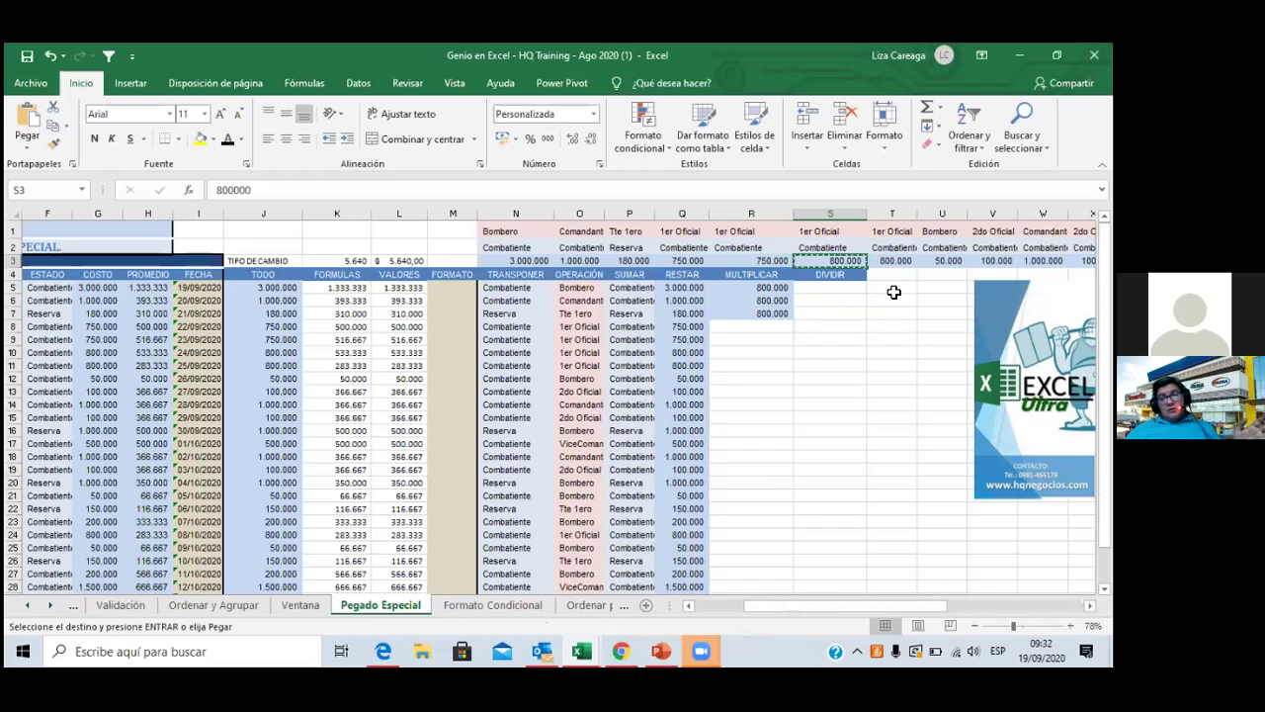
{"action": "left_click_drag", "start_coordinate": [894, 288], "coordinate": [775, 289]}
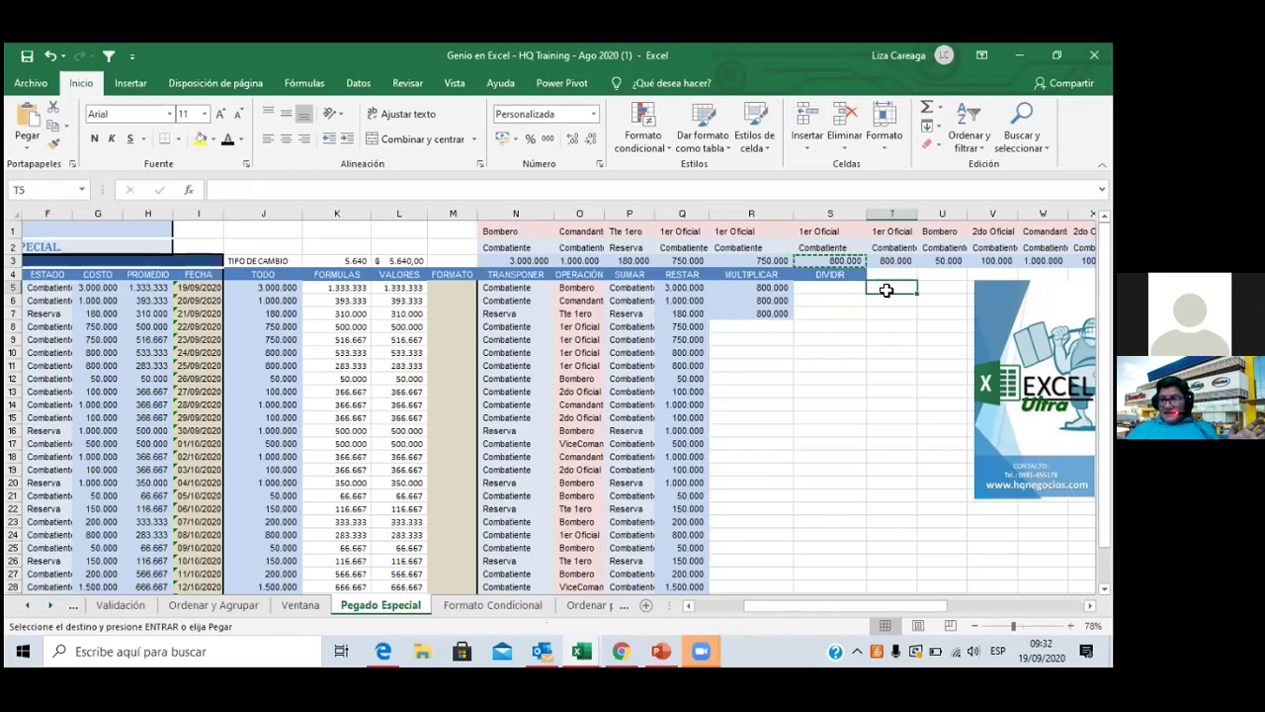
{"action": "right_click", "coordinate": [776, 287]}
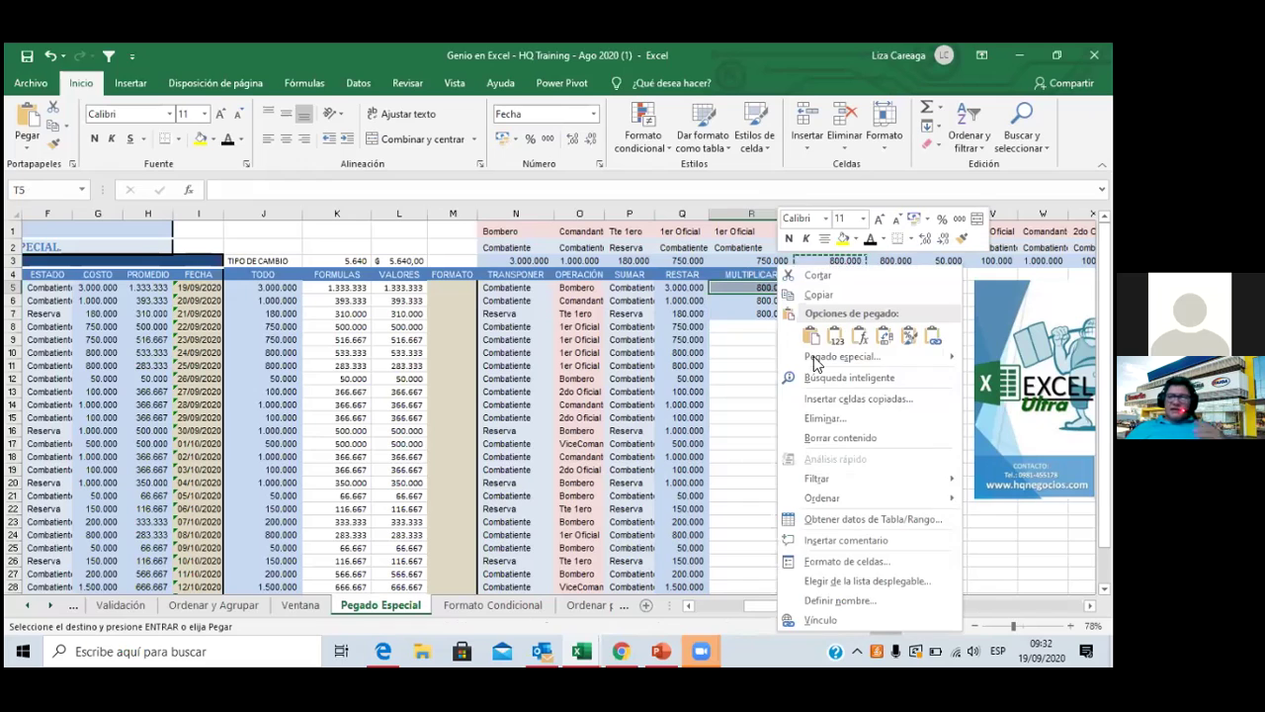
{"action": "left_click", "coordinate": [887, 337]}
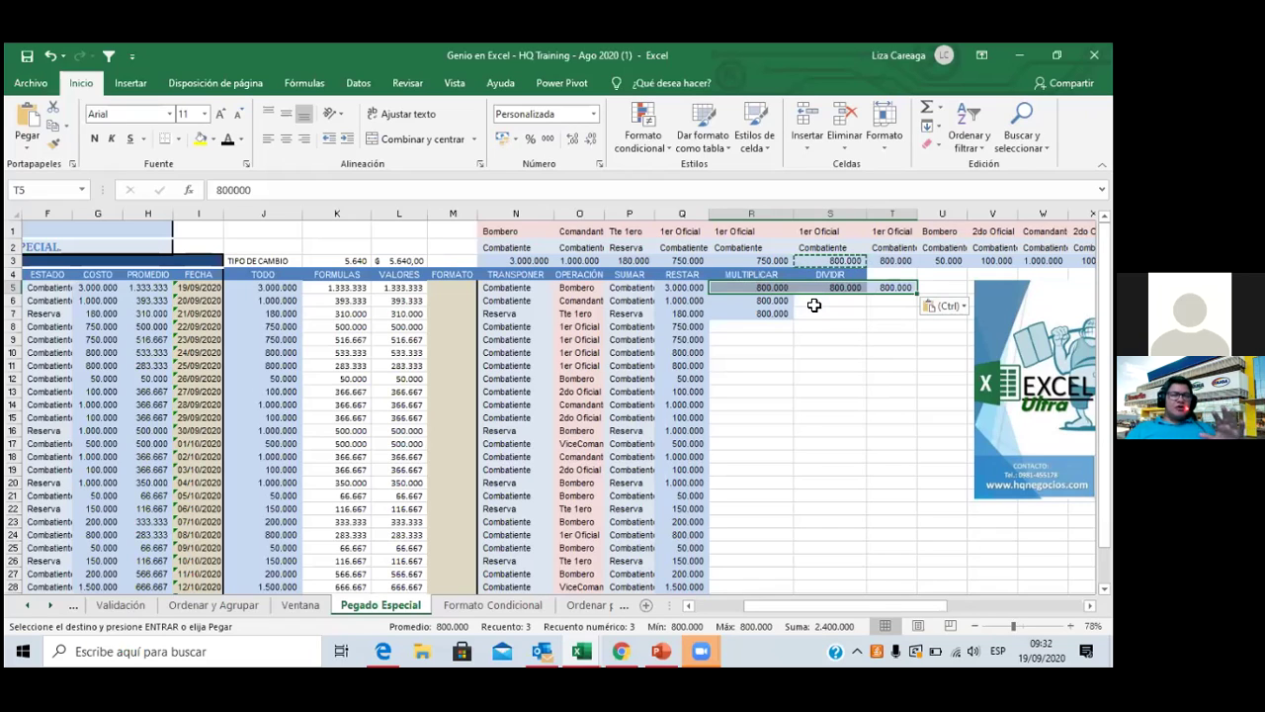
{"action": "left_click", "coordinate": [845, 261]}
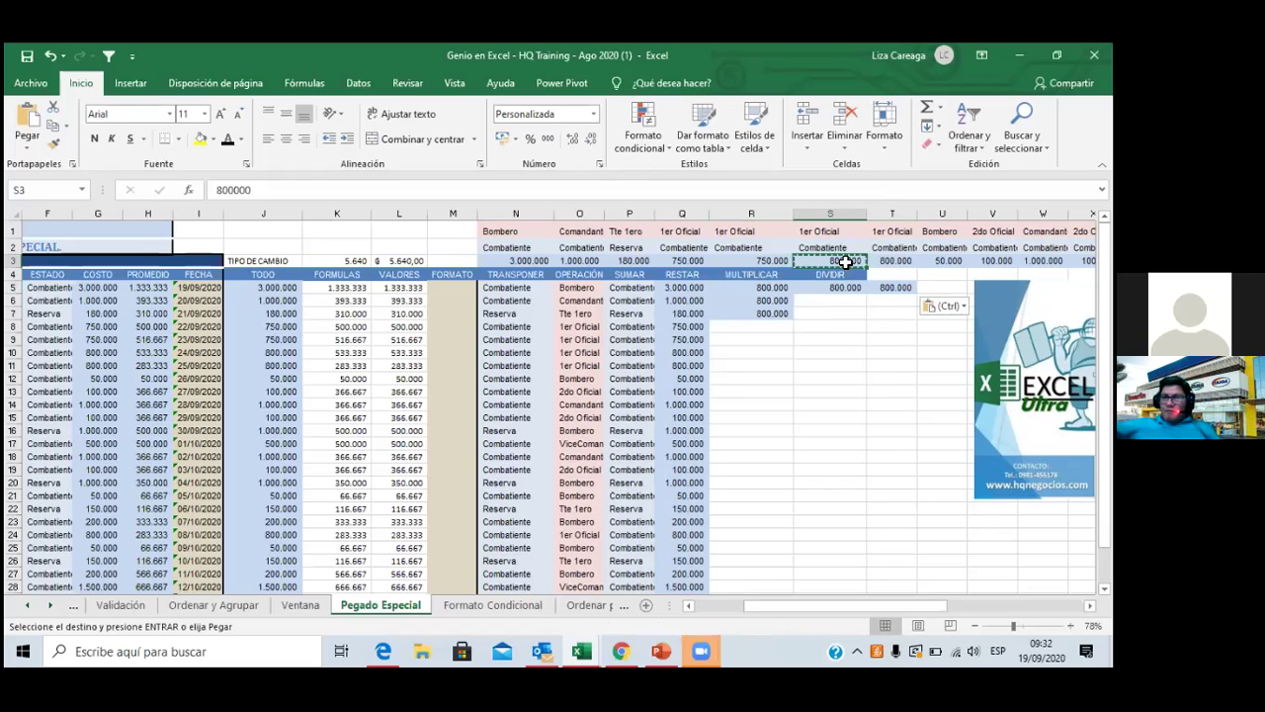
Step: Copy the rank labels N1:AN1 in row 1, then return to cell O5
{"action": "left_click_drag", "start_coordinate": [502, 230], "coordinate": [756, 228]}
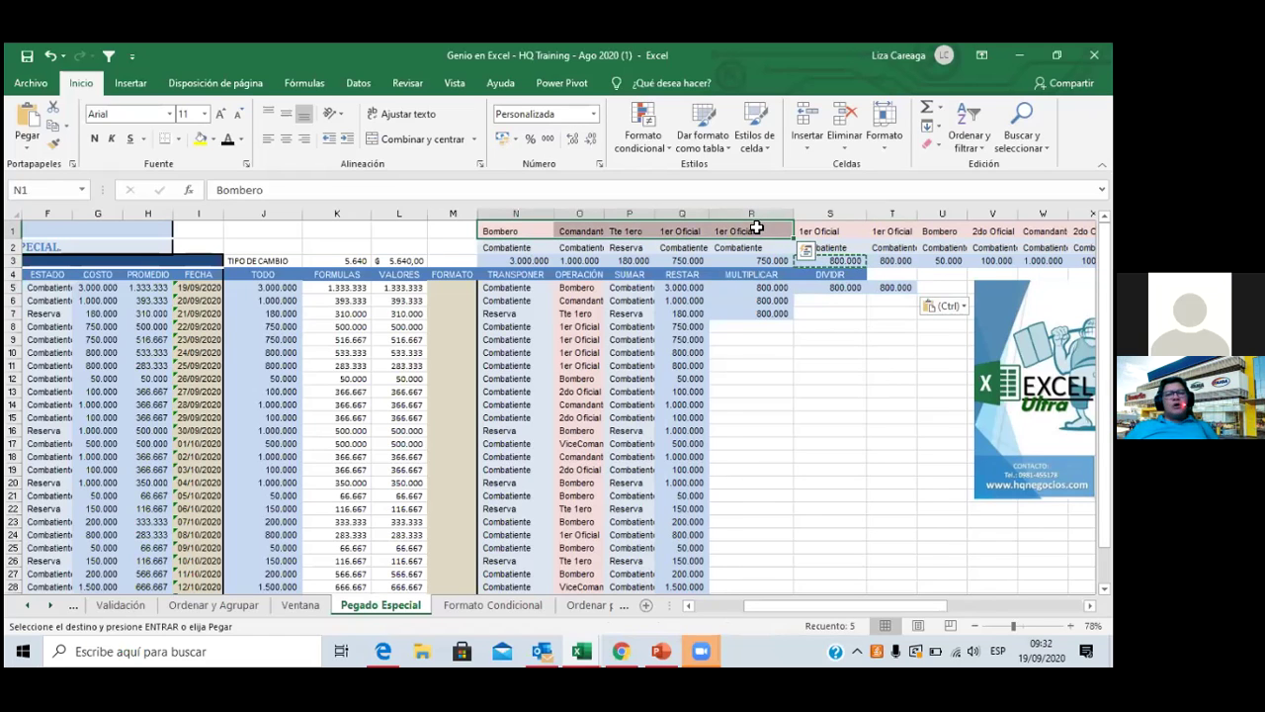
{"action": "key", "text": "ctrl+shift+Right"}
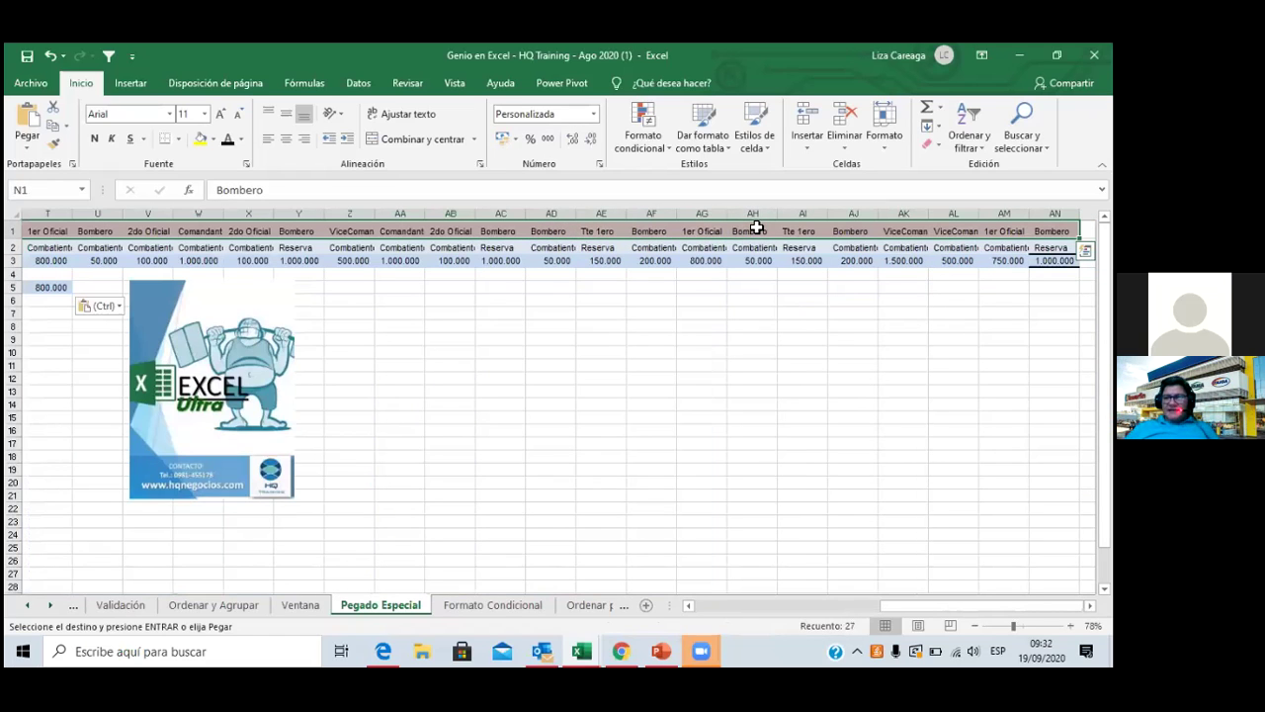
{"action": "key", "text": "ctrl+c"}
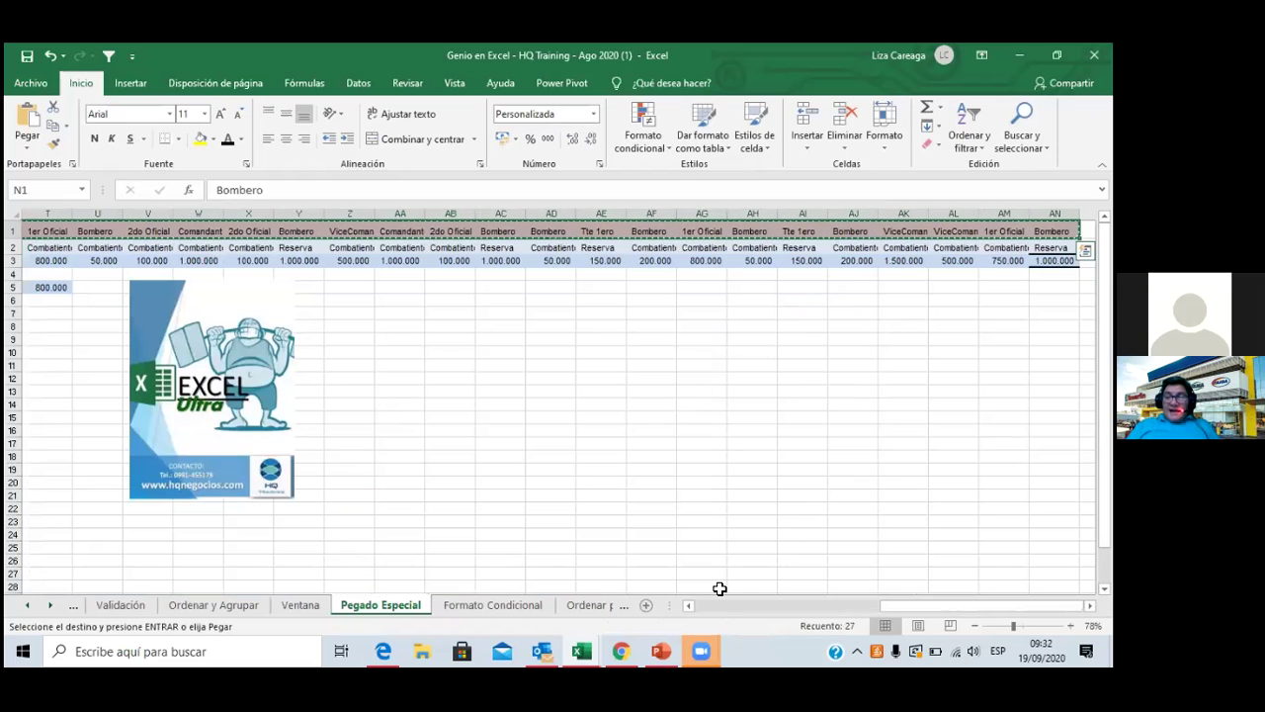
{"action": "left_click", "coordinate": [689, 606]}
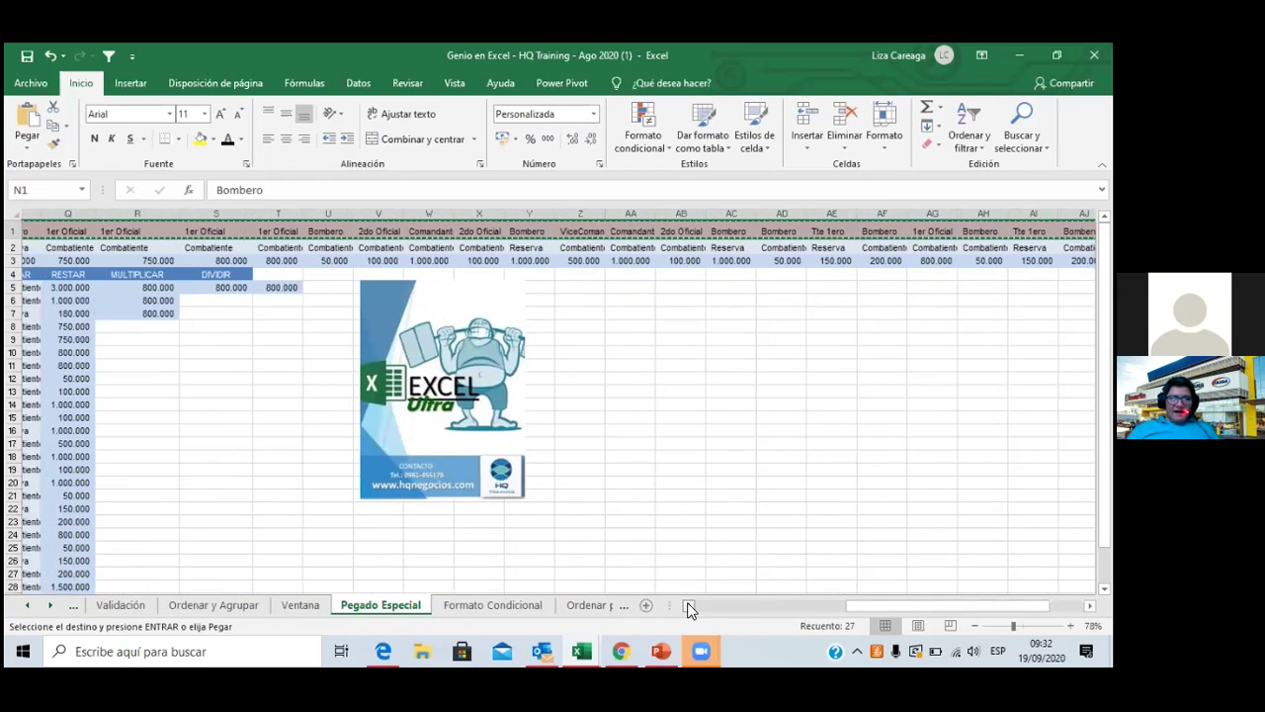
{"action": "left_click", "coordinate": [689, 605]}
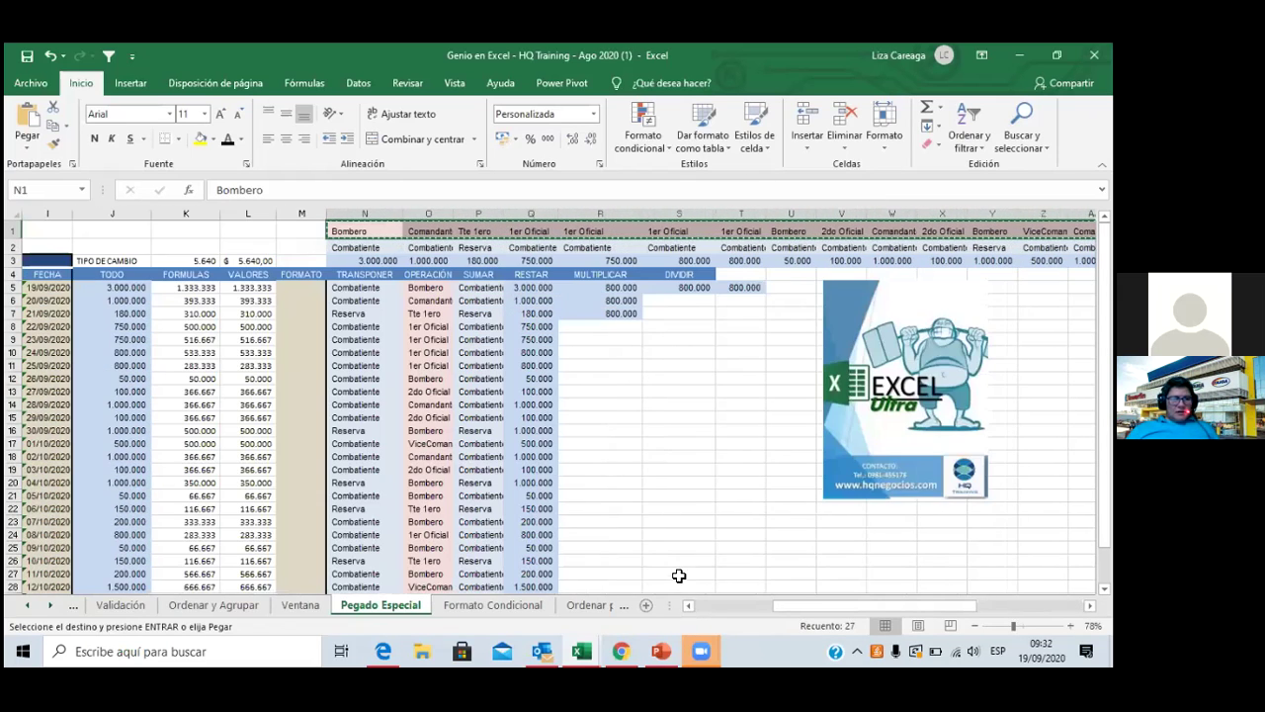
{"action": "left_click", "coordinate": [629, 330]}
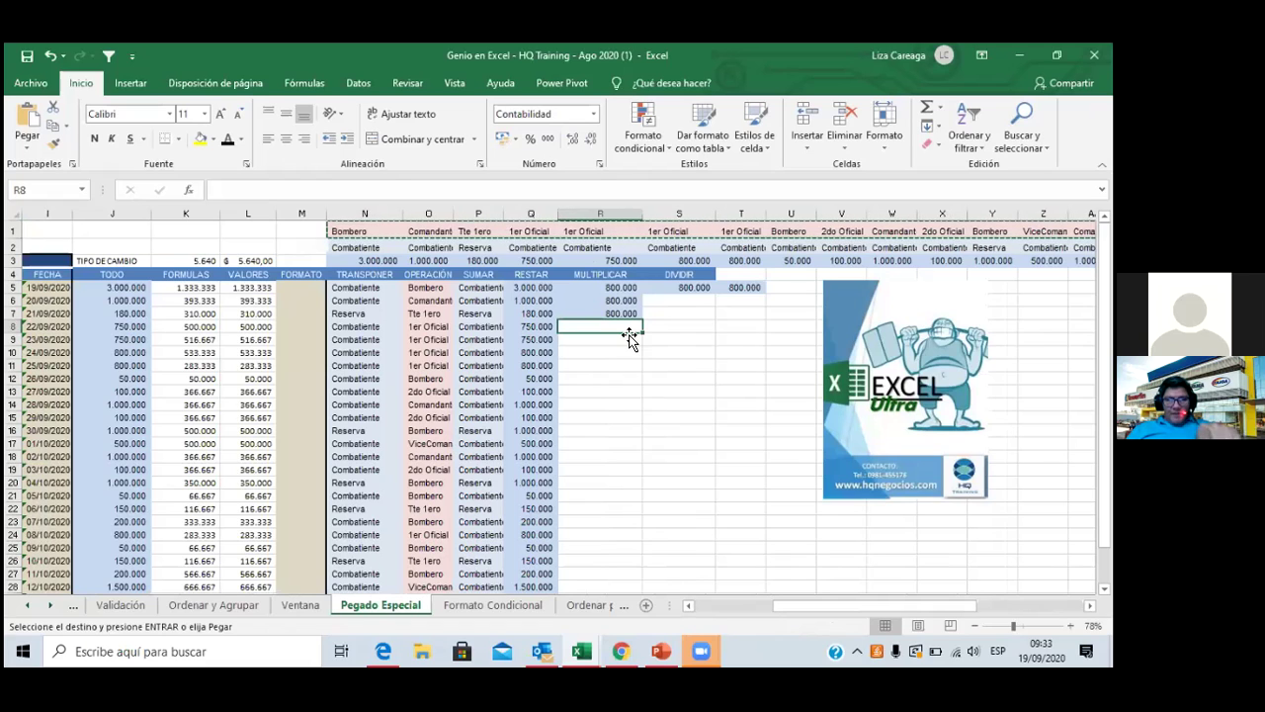
{"action": "left_click", "coordinate": [438, 289]}
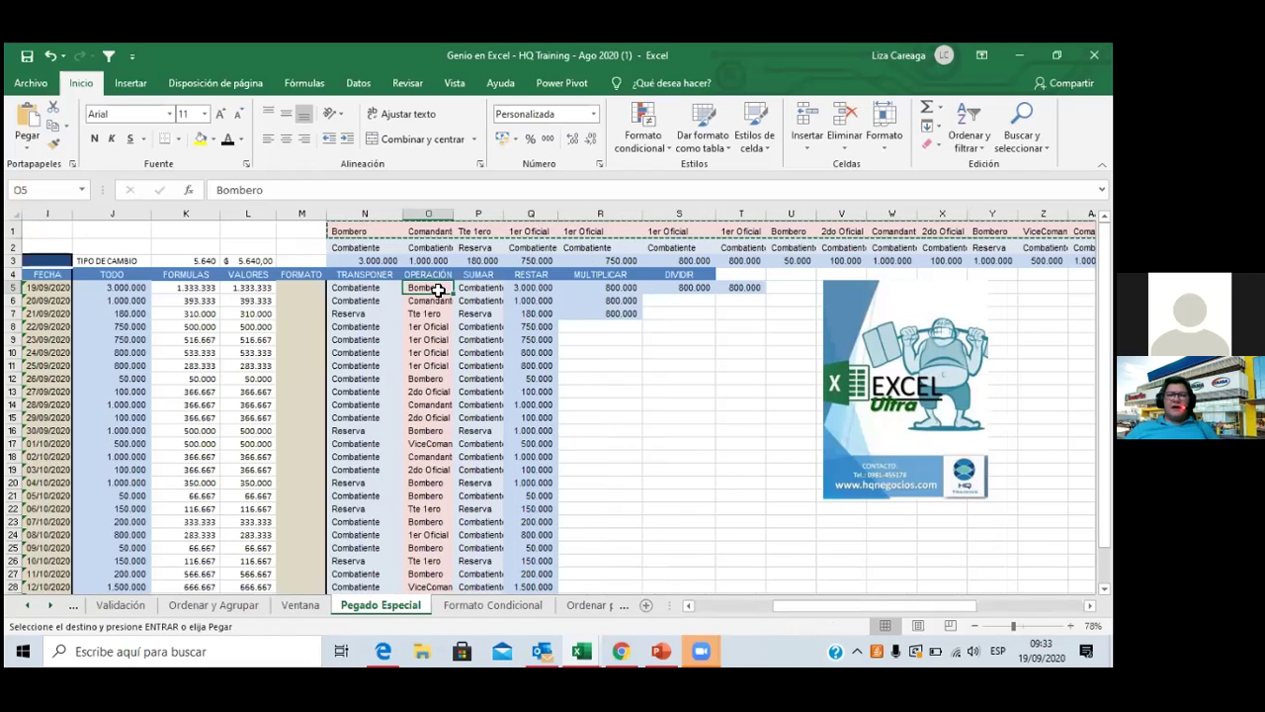
Step: Paste the copied ranks transposed from O5:S5 down, filling O5:S31
{"action": "key", "text": "shift+Right"}
{"action": "key", "text": "shift+Right"}
{"action": "key", "text": "shift+Right"}
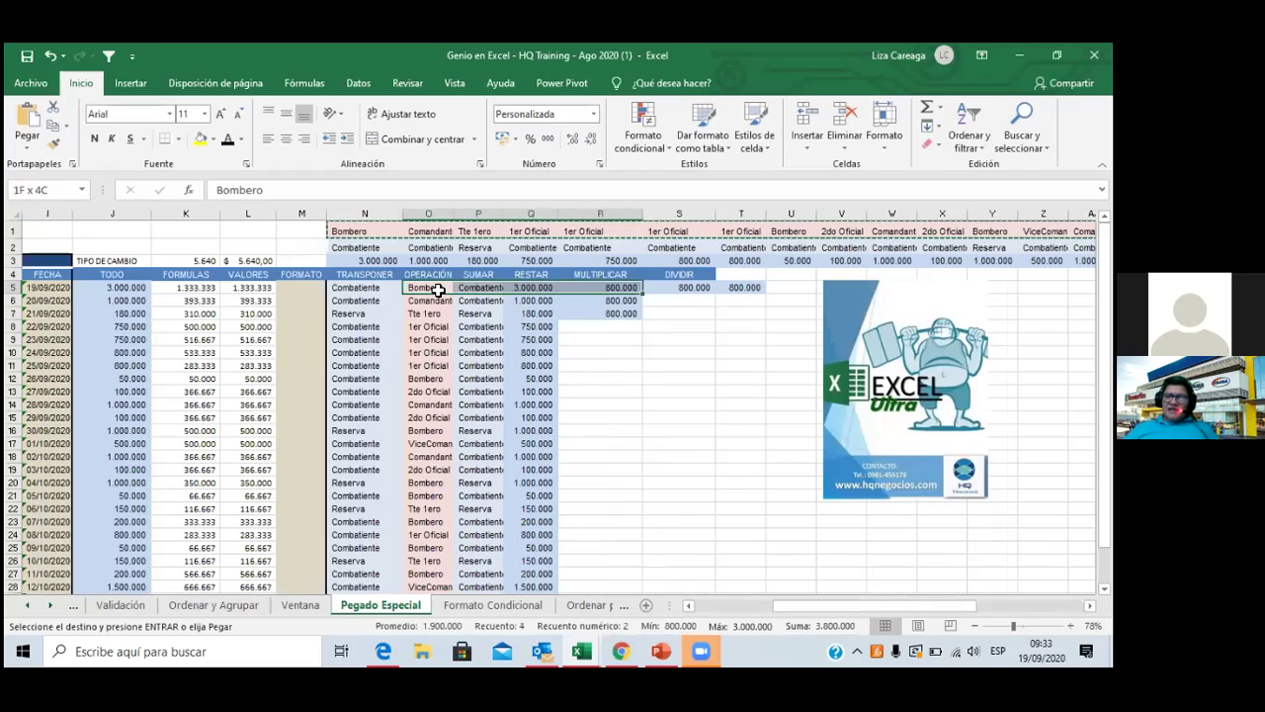
{"action": "key", "text": "shift+Right"}
{"action": "key", "text": "shift+Right"}
{"action": "key", "text": "shift+Left"}
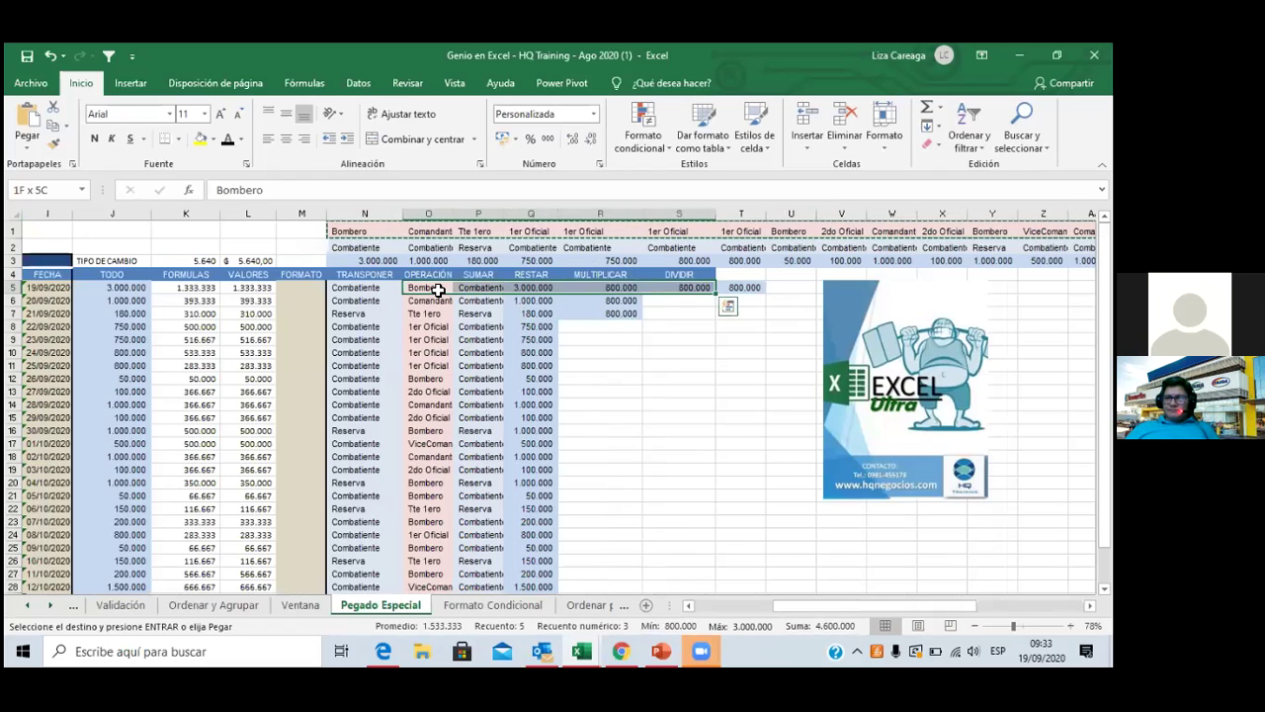
{"action": "right_click", "coordinate": [438, 288]}
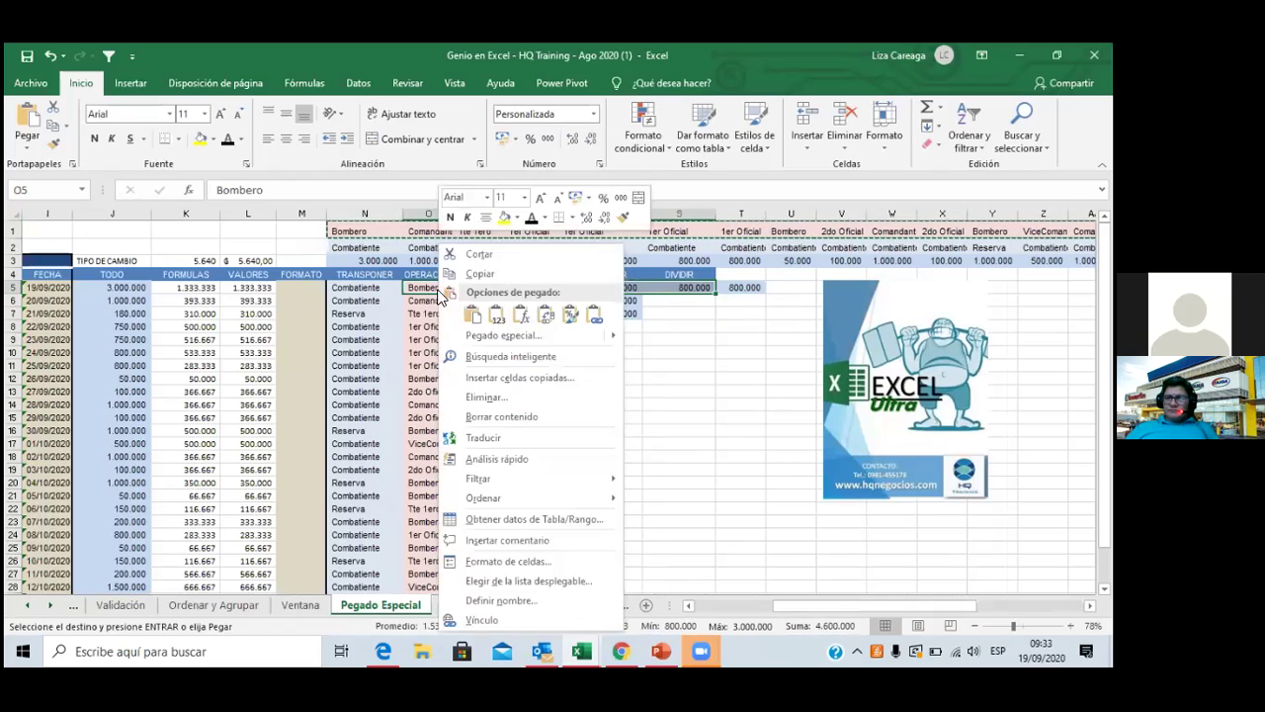
{"action": "left_click", "coordinate": [547, 314]}
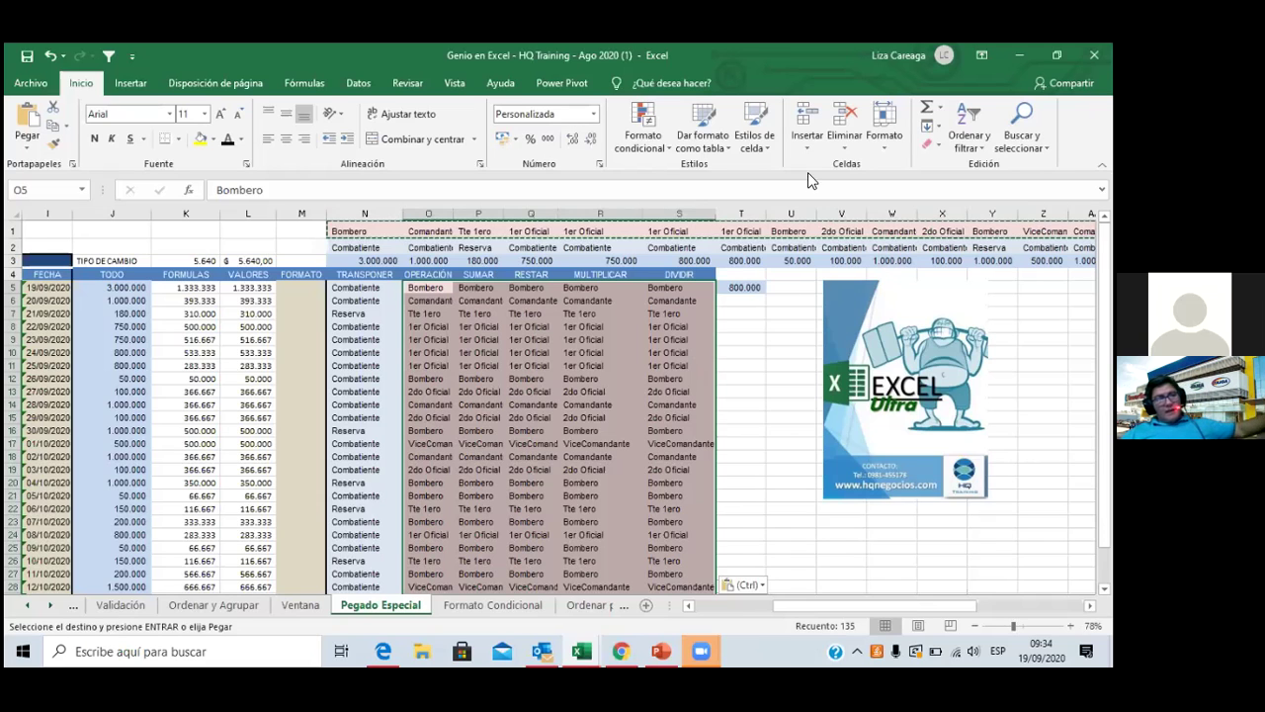
{"action": "left_click", "coordinate": [236, 316]}
Step: Select and copy the CIUDAD city list B5:B31
{"action": "key", "text": "Left"}
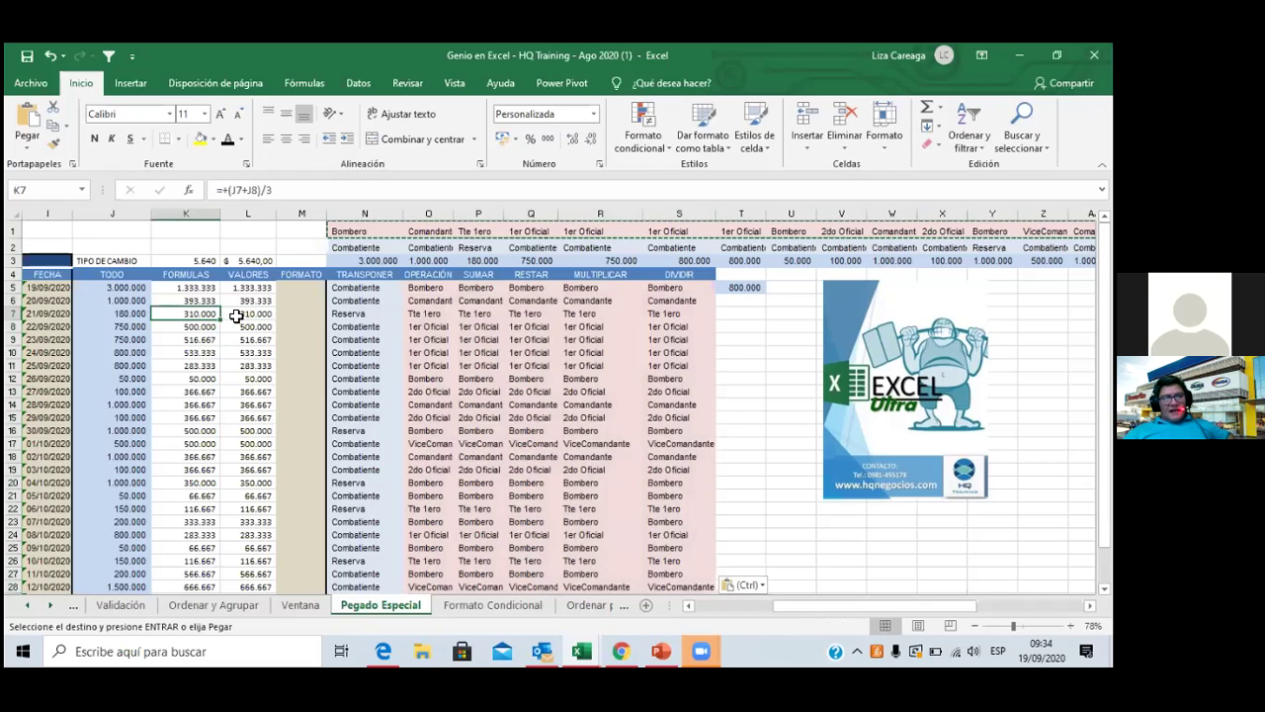
{"action": "key", "text": "Home"}
{"action": "key", "text": "Up"}
{"action": "key", "text": "Up"}
{"action": "key", "text": "Up"}
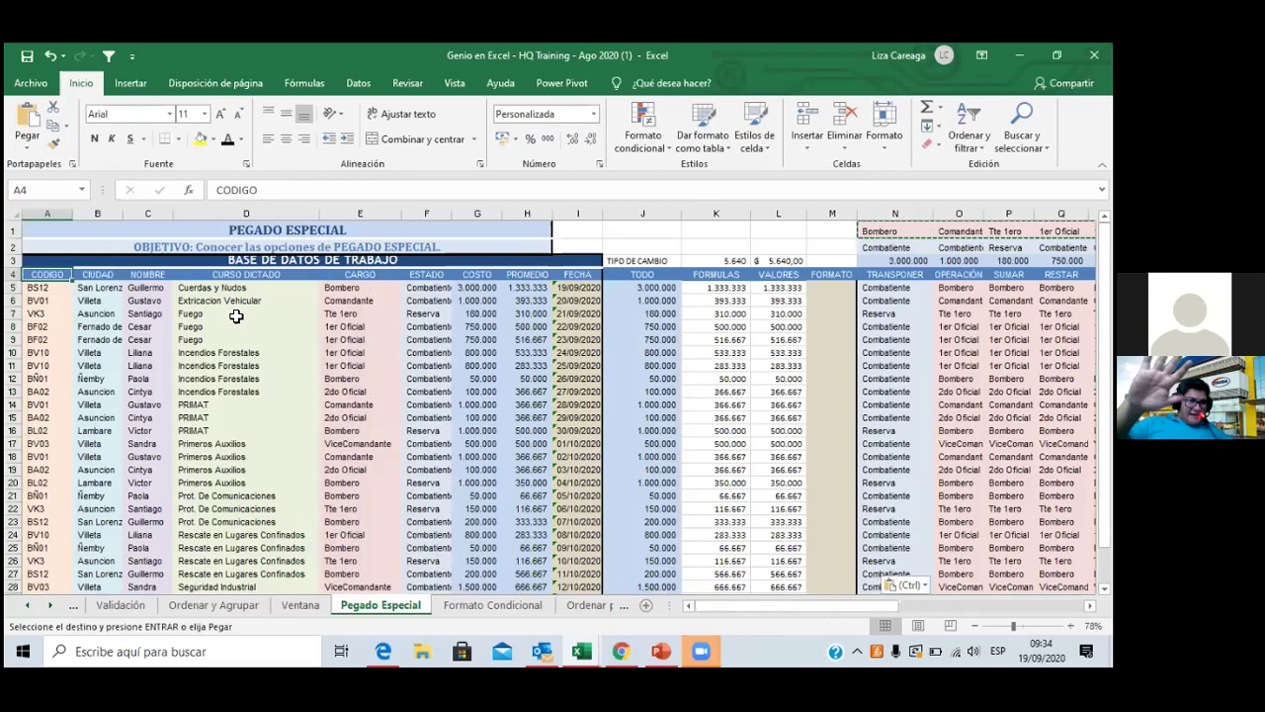
{"action": "key", "text": "shift+Right"}
{"action": "key", "text": "shift+Right"}
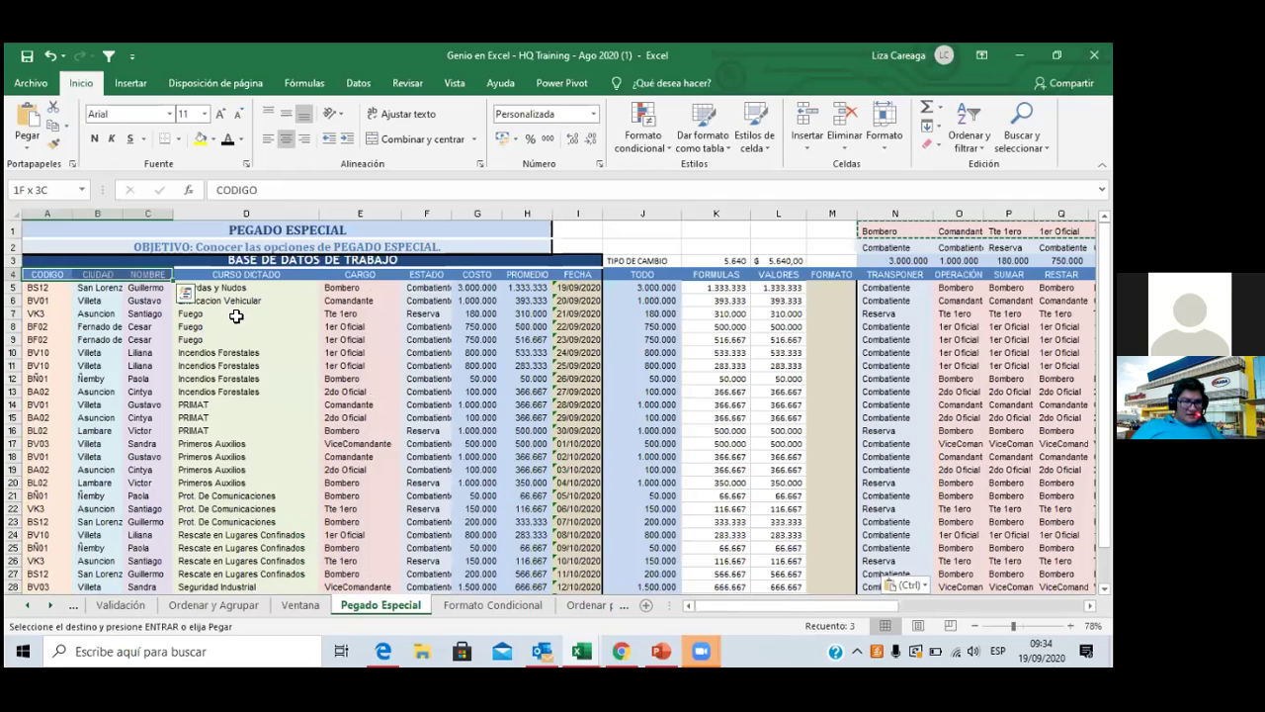
{"action": "key", "text": "Down"}
{"action": "key", "text": "shift+Right"}
{"action": "key", "text": "shift+Right"}
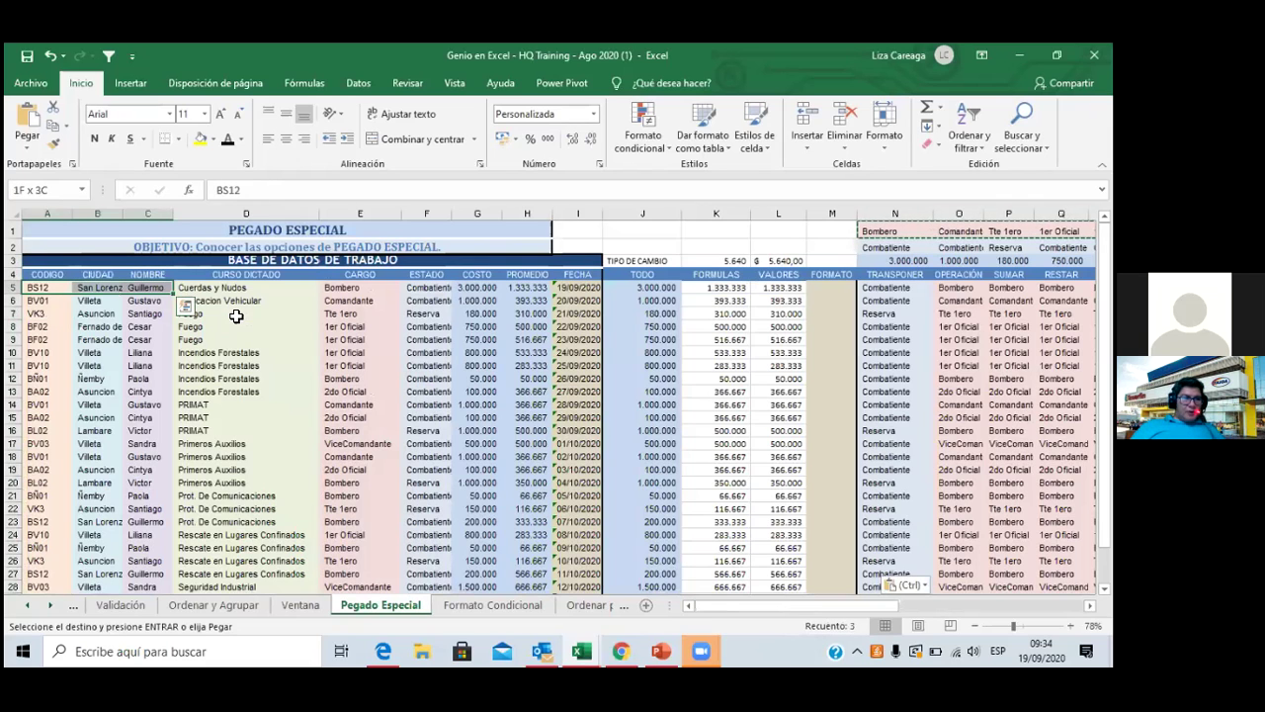
{"action": "key", "text": "Right"}
{"action": "key", "text": "ctrl+shift+Down"}
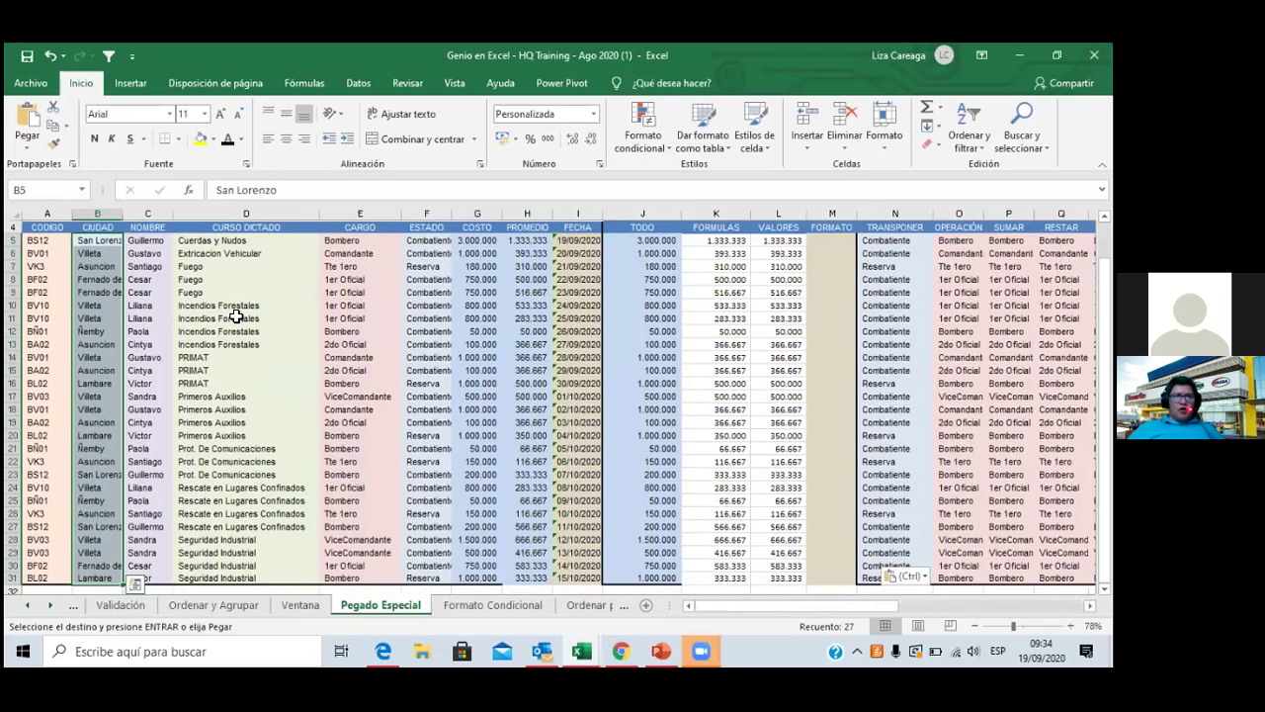
{"action": "key", "text": "ctrl+c"}
Step: Paste the cities into N1:N3, which brings up the replace-data warning
{"action": "key", "text": "Up"}
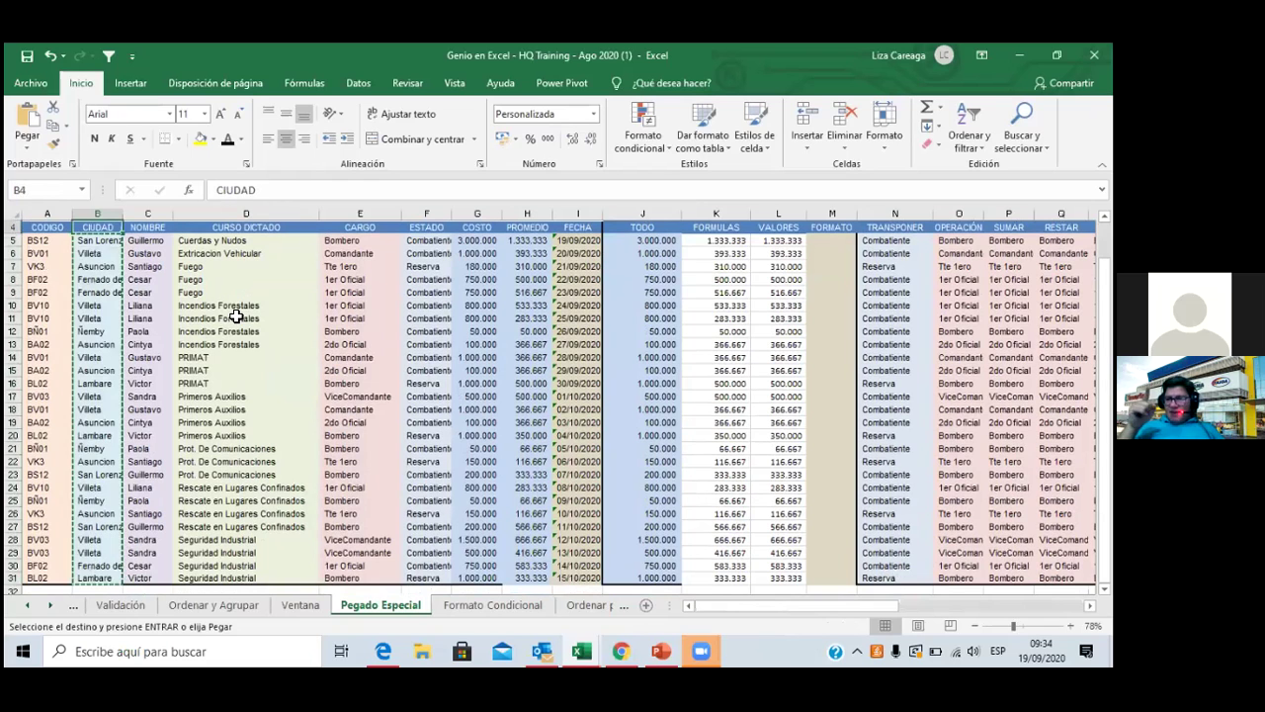
{"action": "key", "text": "Up"}
{"action": "key", "text": "Up"}
{"action": "key", "text": "Up"}
{"action": "key", "text": "Right"}
{"action": "key", "text": "Right"}
{"action": "key", "text": "Right"}
{"action": "key", "text": "Right"}
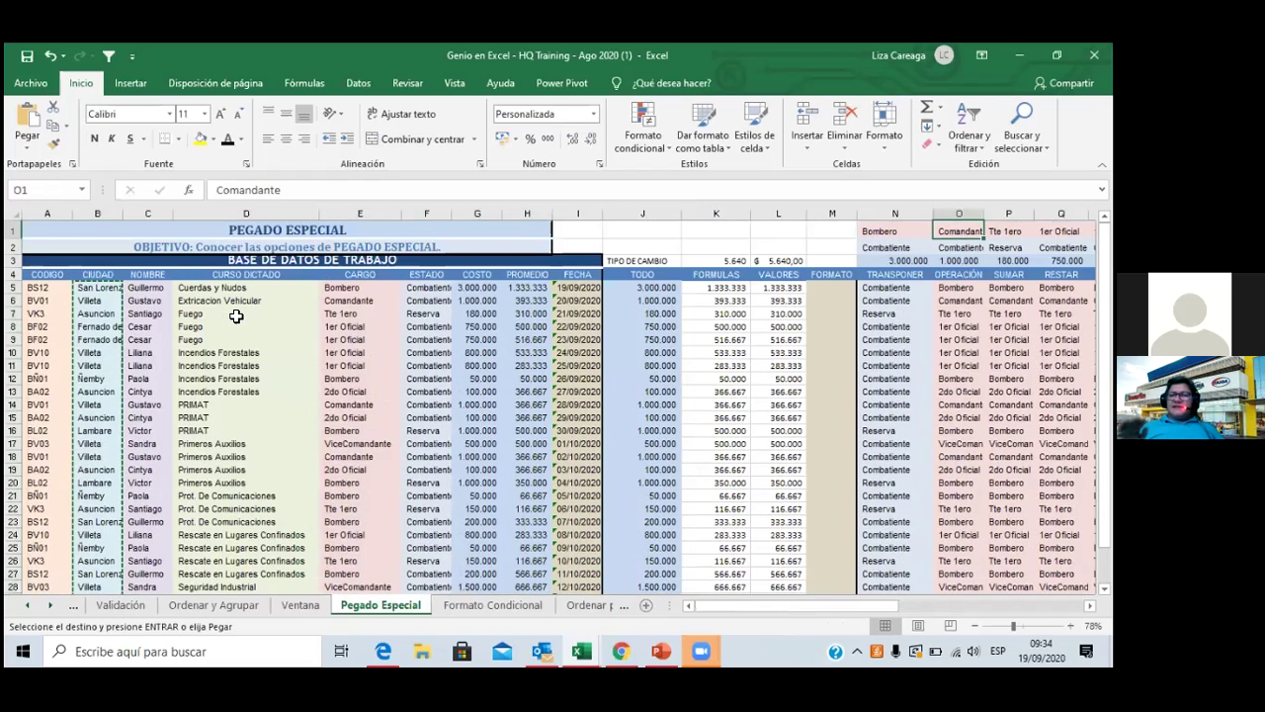
{"action": "key", "text": "Right"}
{"action": "key", "text": "Right"}
{"action": "key", "text": "Right"}
{"action": "key", "text": "Left"}
{"action": "key", "text": "Left"}
{"action": "key", "text": "Left"}
{"action": "key", "text": "Left"}
{"action": "key", "text": "Left"}
{"action": "key", "text": "Left"}
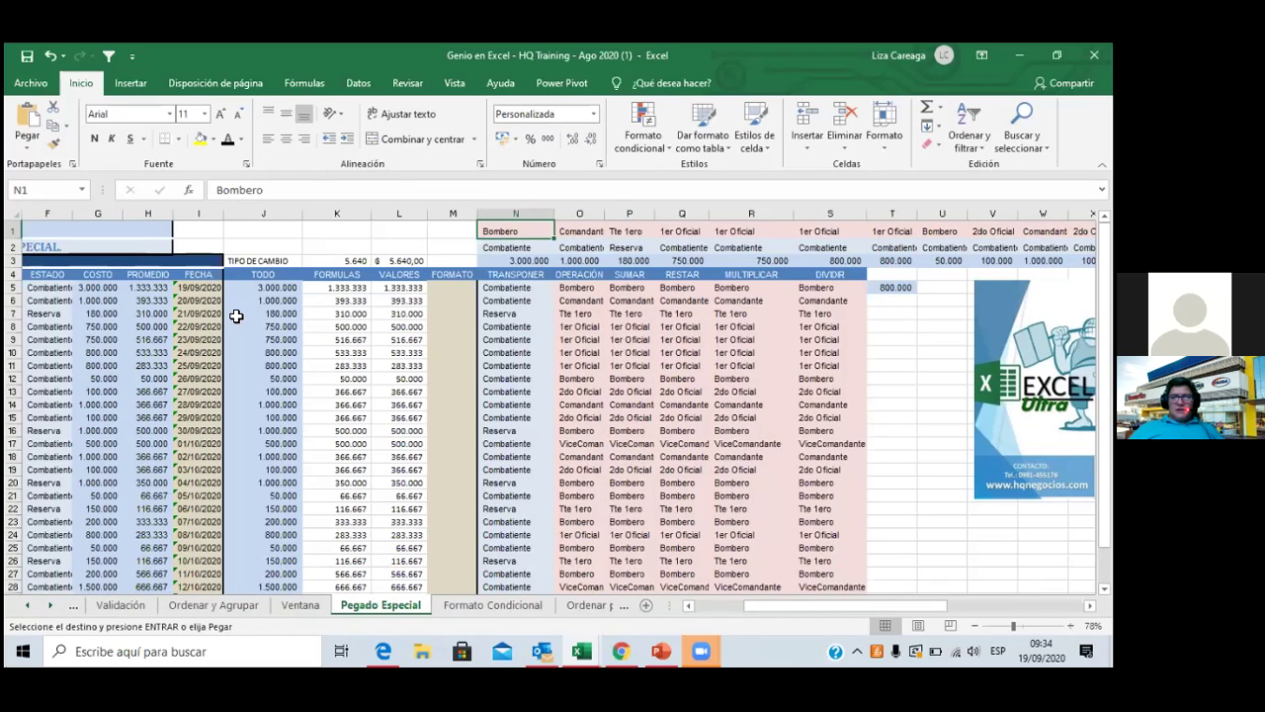
{"action": "key", "text": "shift+Down"}
{"action": "key", "text": "shift+Down"}
{"action": "key", "text": "ctrl+v"}
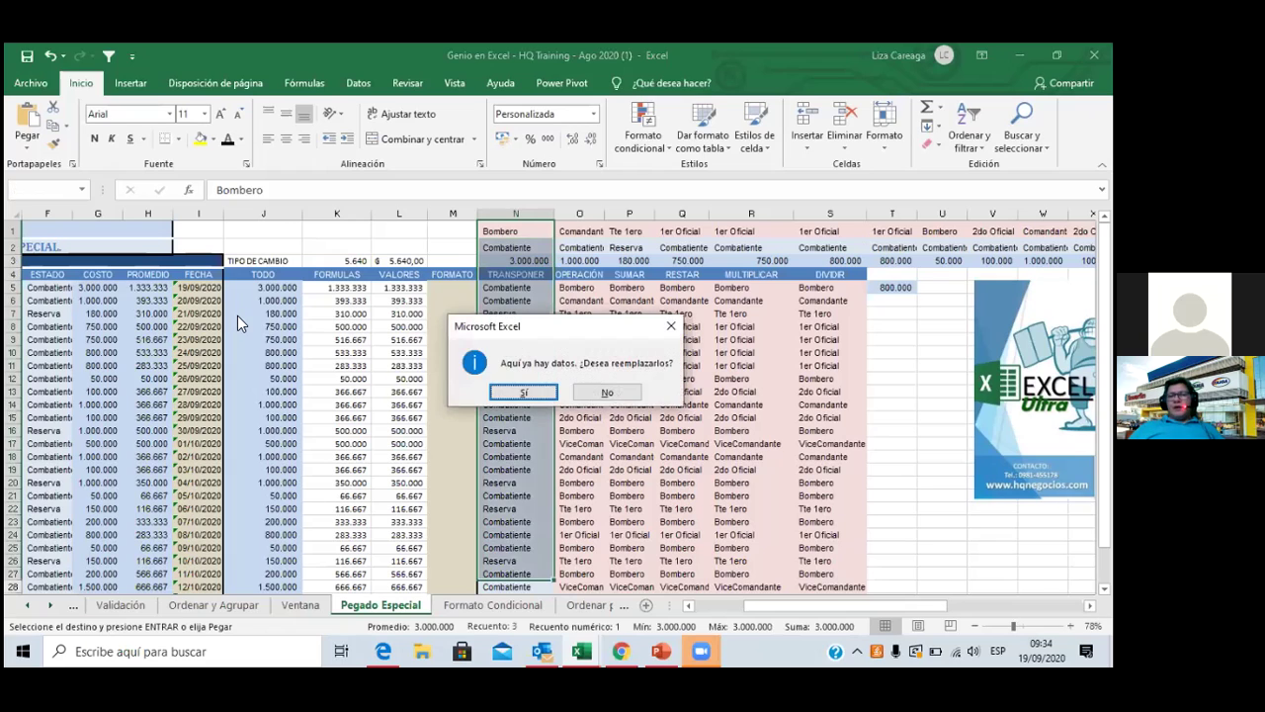
Step: Dismiss the warning and paste the cities transposed across rows 1–3 from N1
{"action": "left_click", "coordinate": [670, 328]}
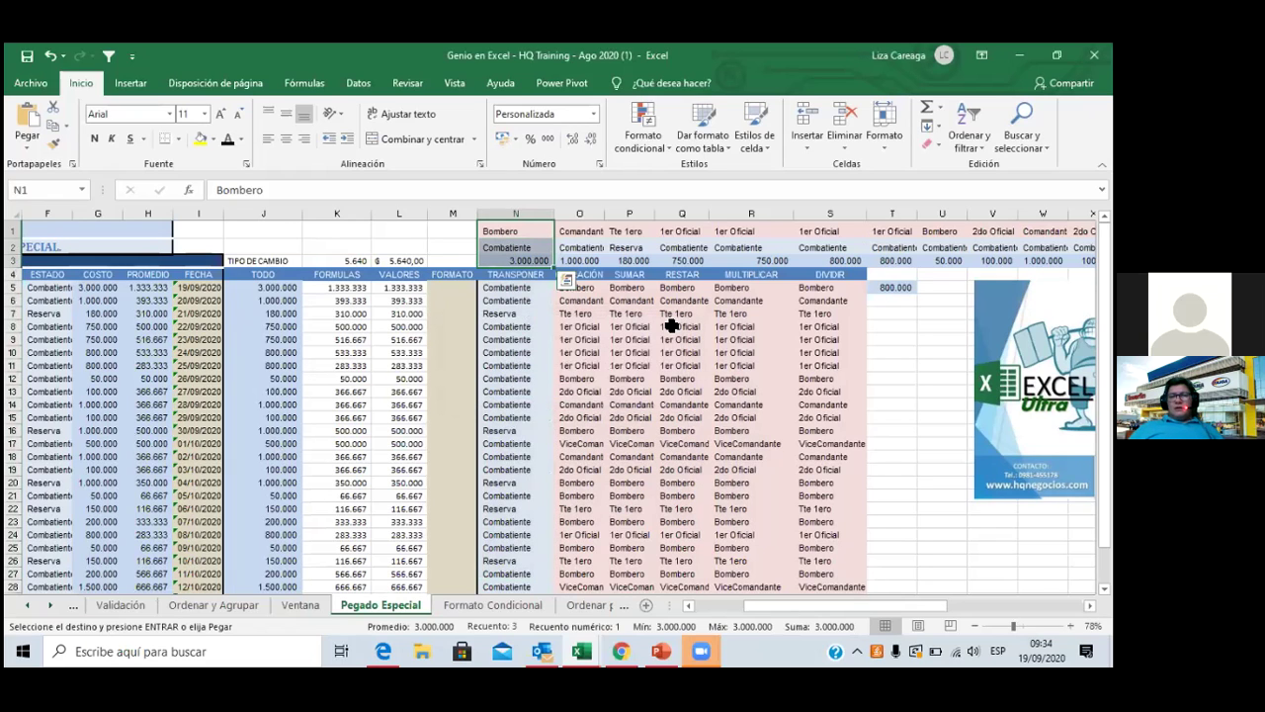
{"action": "right_click", "coordinate": [540, 245]}
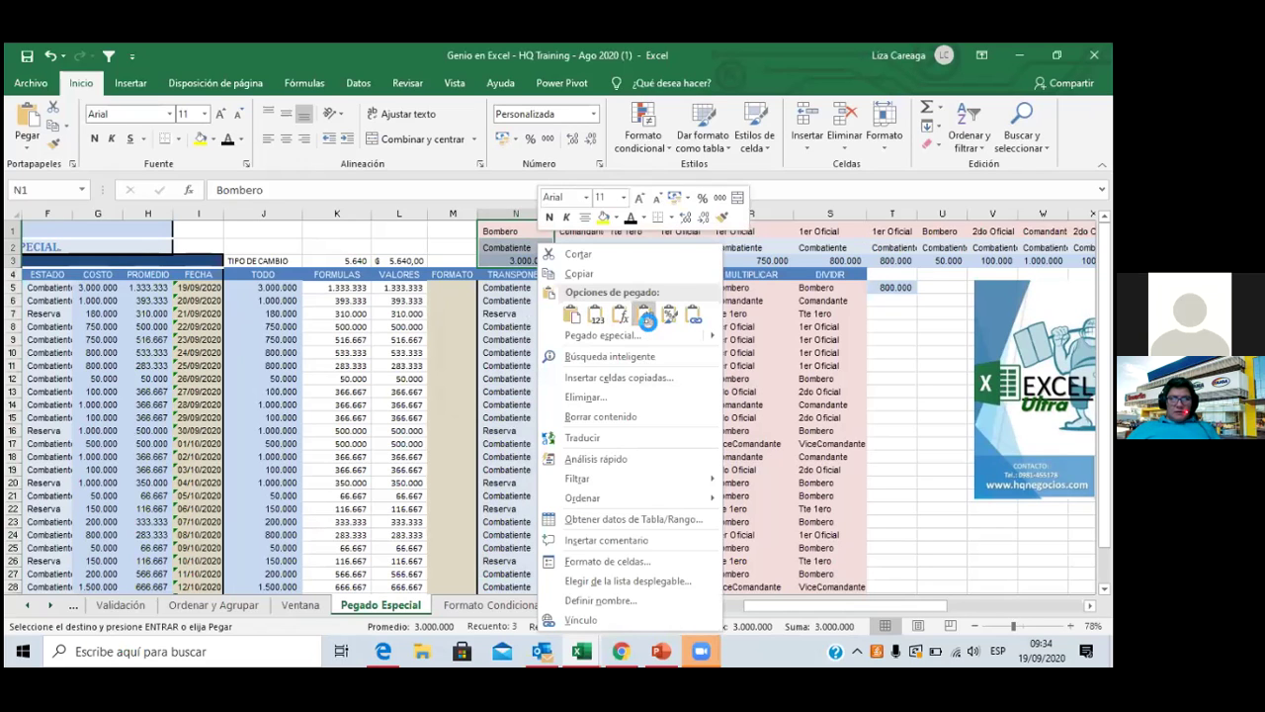
{"action": "left_click", "coordinate": [645, 317]}
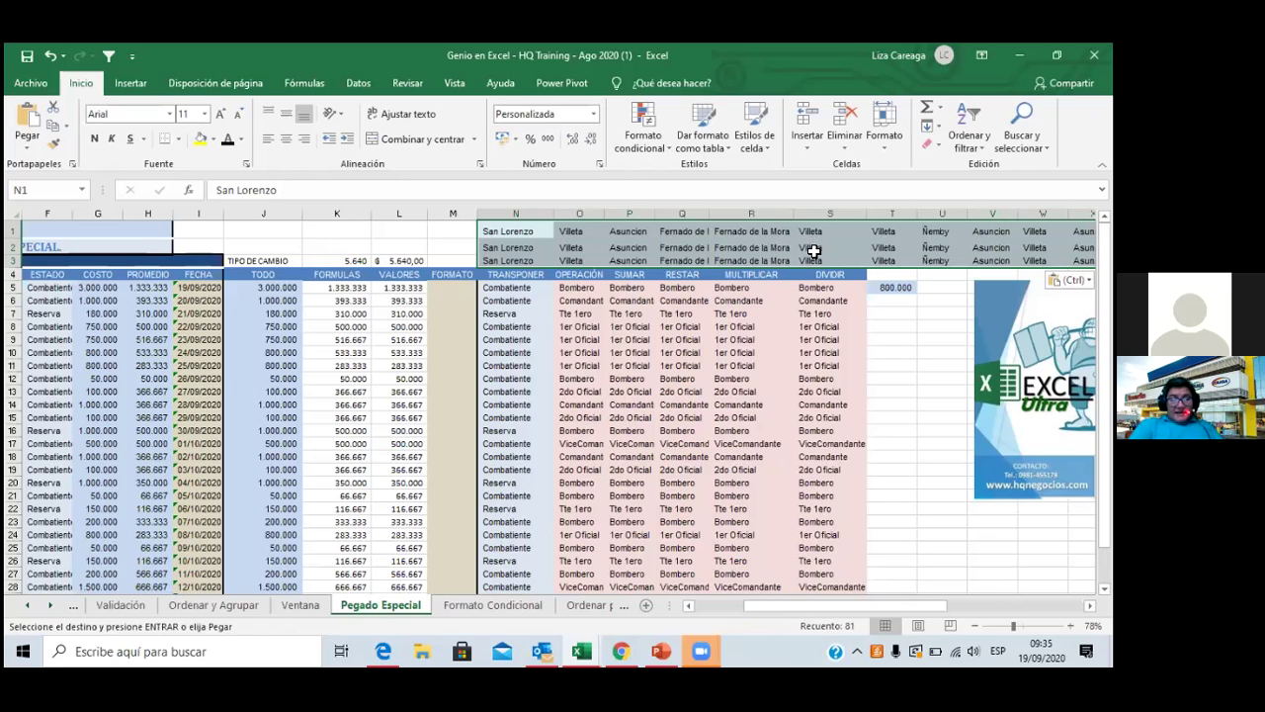
{"action": "left_click", "coordinate": [812, 248]}
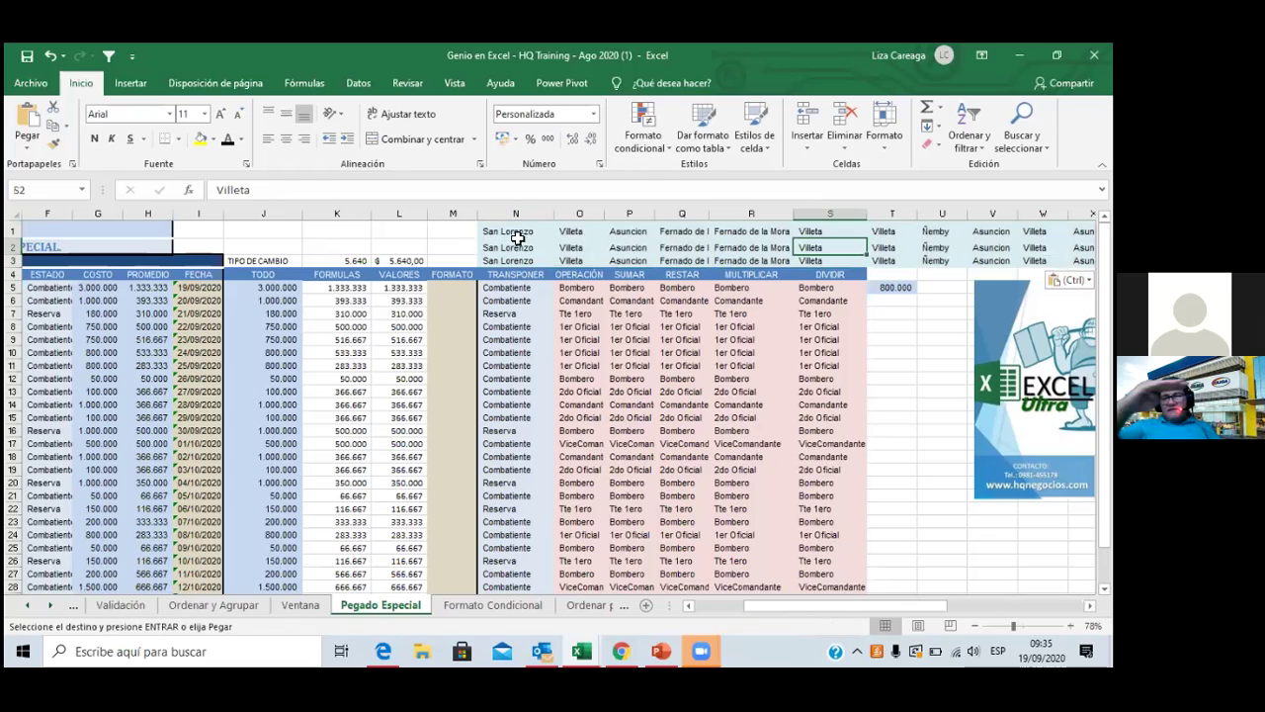
{"action": "left_click", "coordinate": [519, 230]}
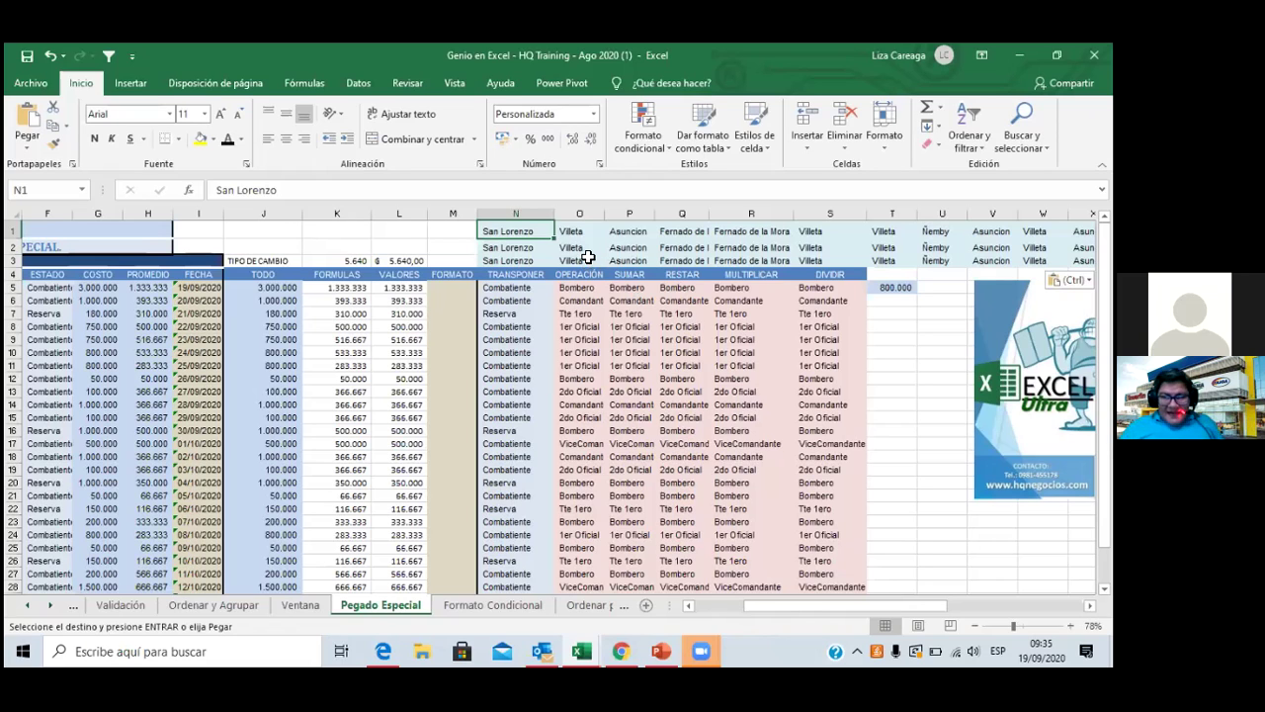
{"action": "left_click", "coordinate": [904, 353]}
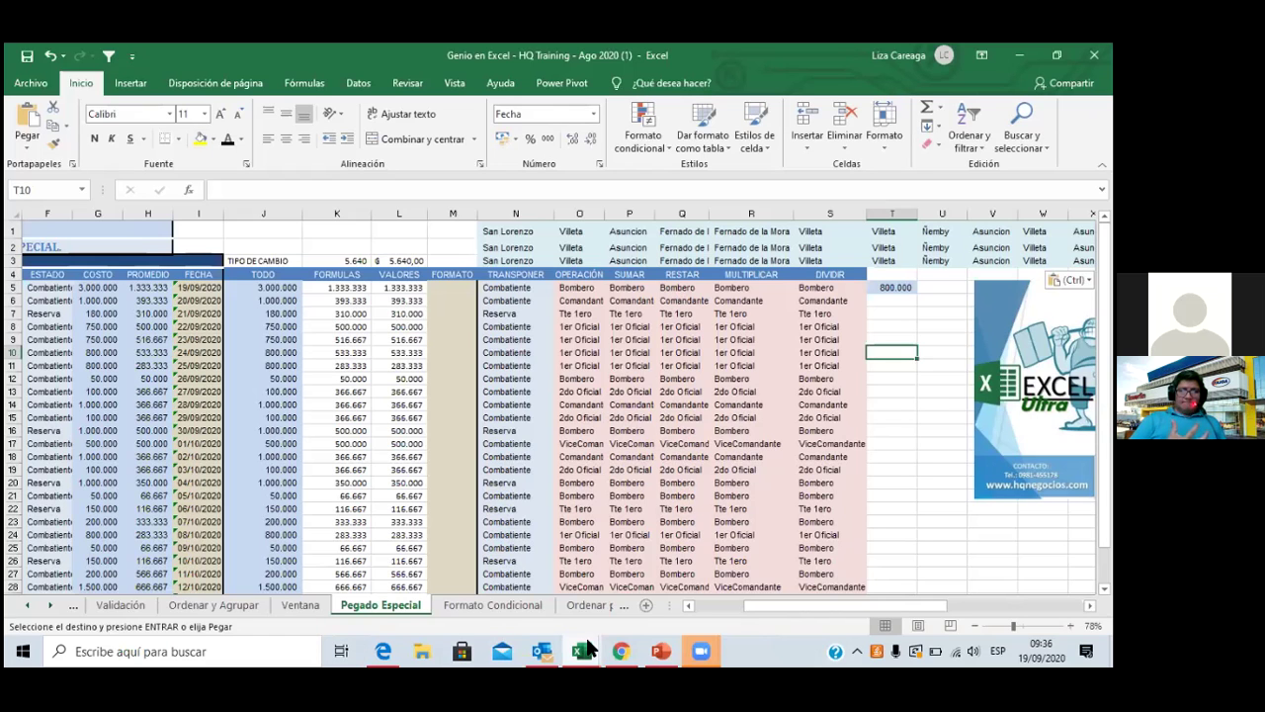
{"action": "mouse_move", "coordinate": [588, 648]}
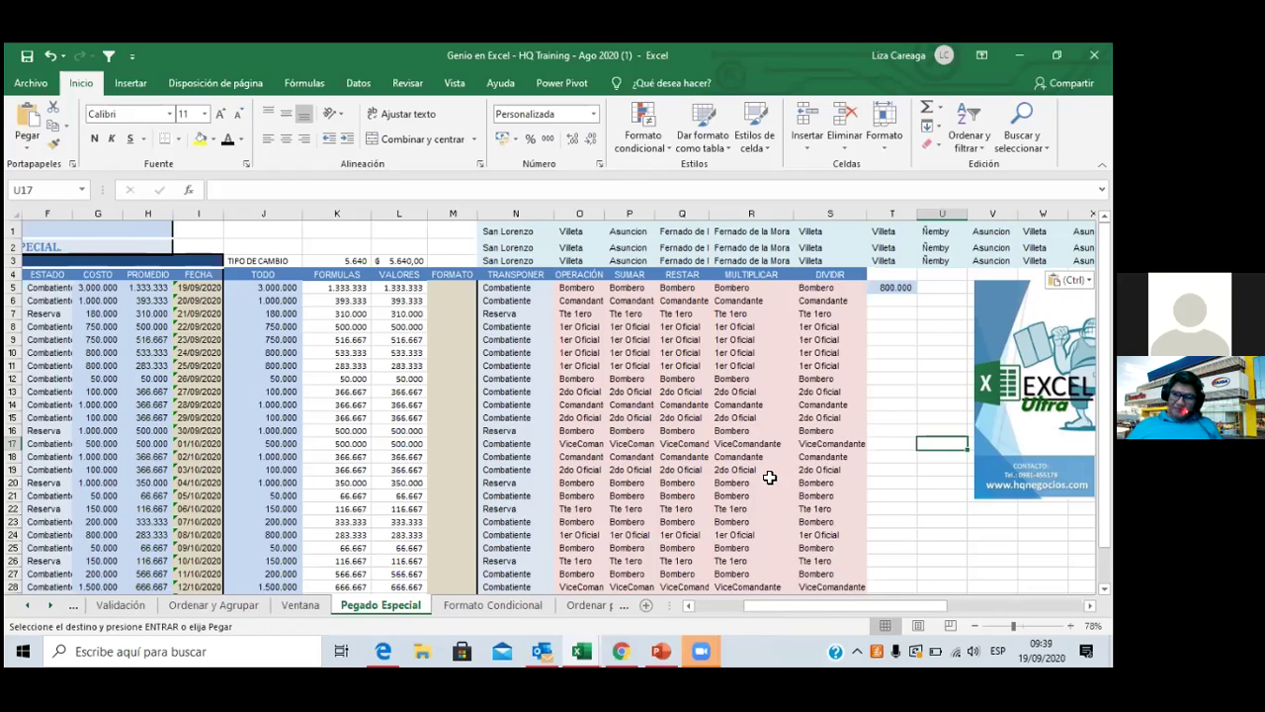
Step: Start a formula in O5 referencing L5, then abandon it
{"action": "left_click", "coordinate": [582, 286]}
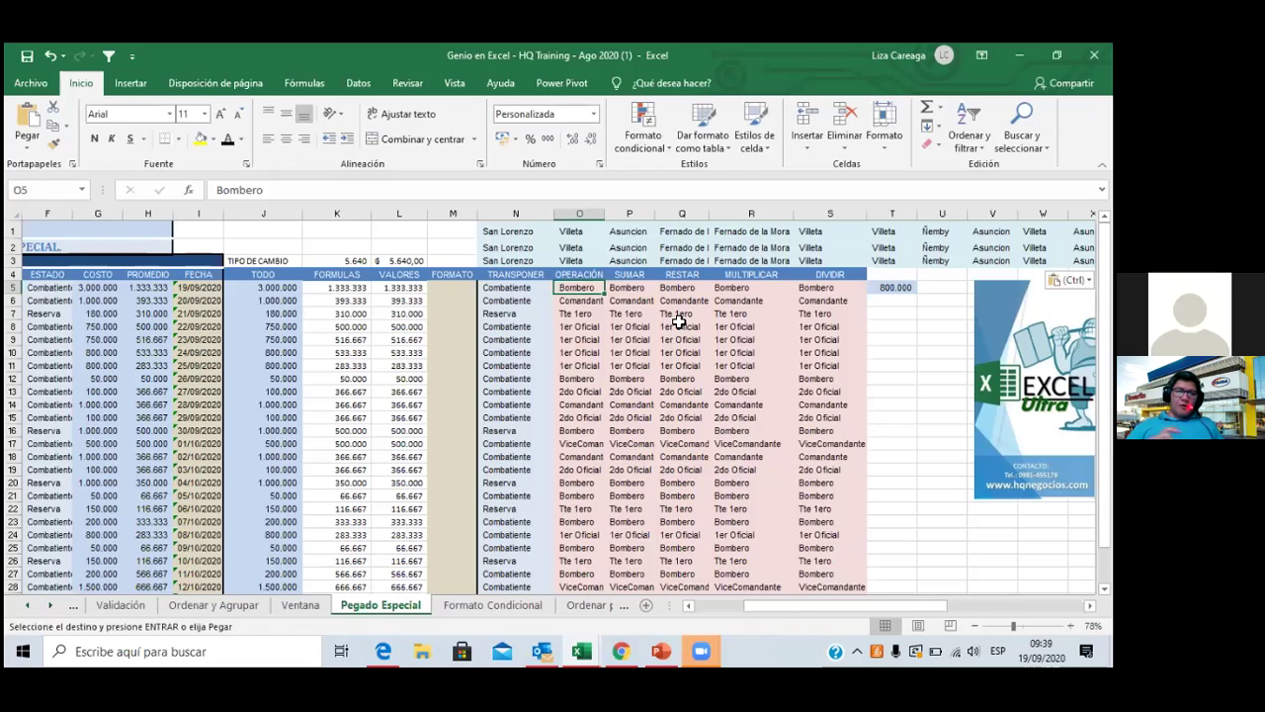
{"action": "type", "text": "="}
{"action": "left_click", "coordinate": [412, 290]}
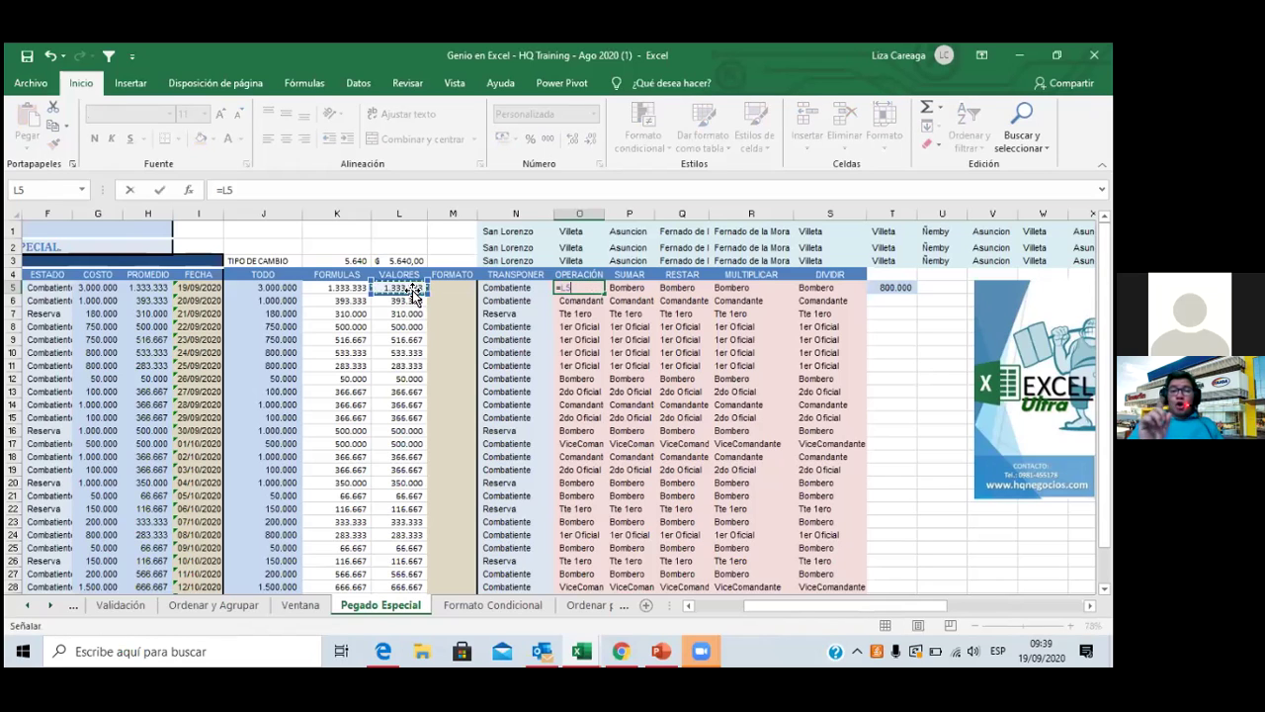
{"action": "key", "text": "BackSpace"}
{"action": "key", "text": "BackSpace"}
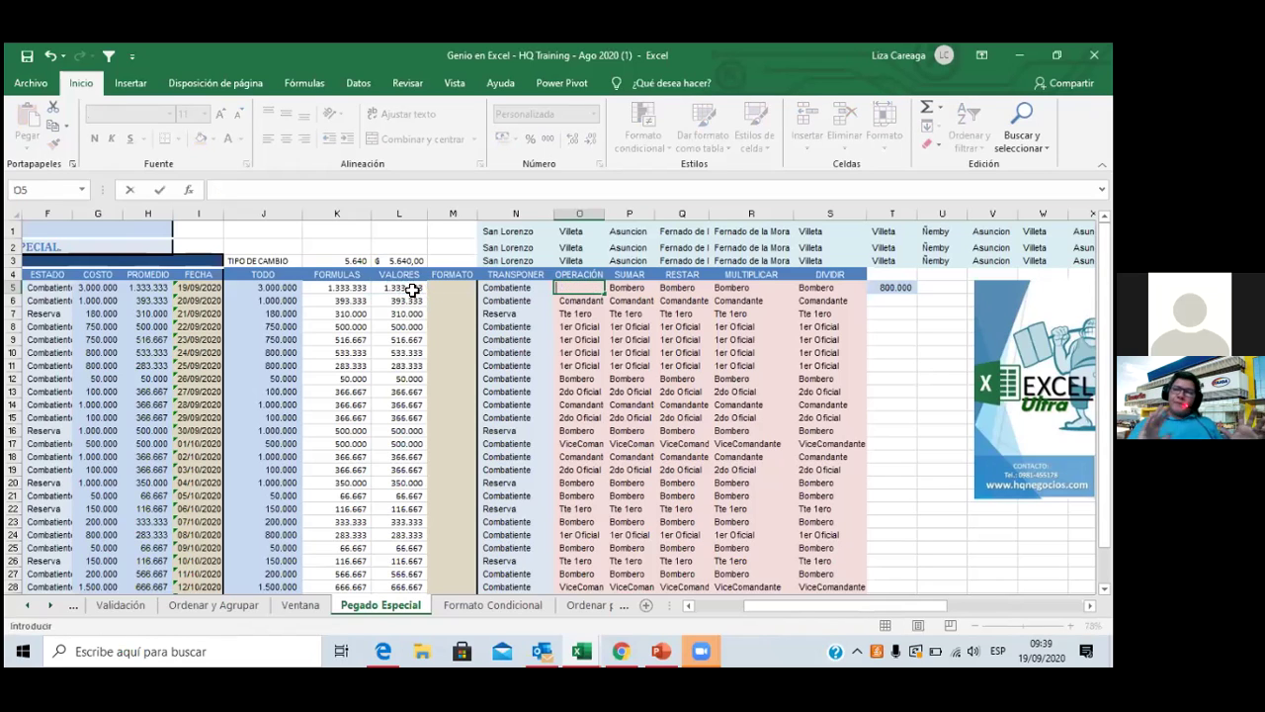
{"action": "key", "text": "BackSpace"}
{"action": "left_click", "coordinate": [628, 375]}
{"action": "key", "text": "ctrl+z"}
{"action": "left_click", "coordinate": [402, 287]}
Step: Copy VALORES L5:L31, trial-paste it into O5, then undo the paste
{"action": "key", "text": "ctrl+c"}
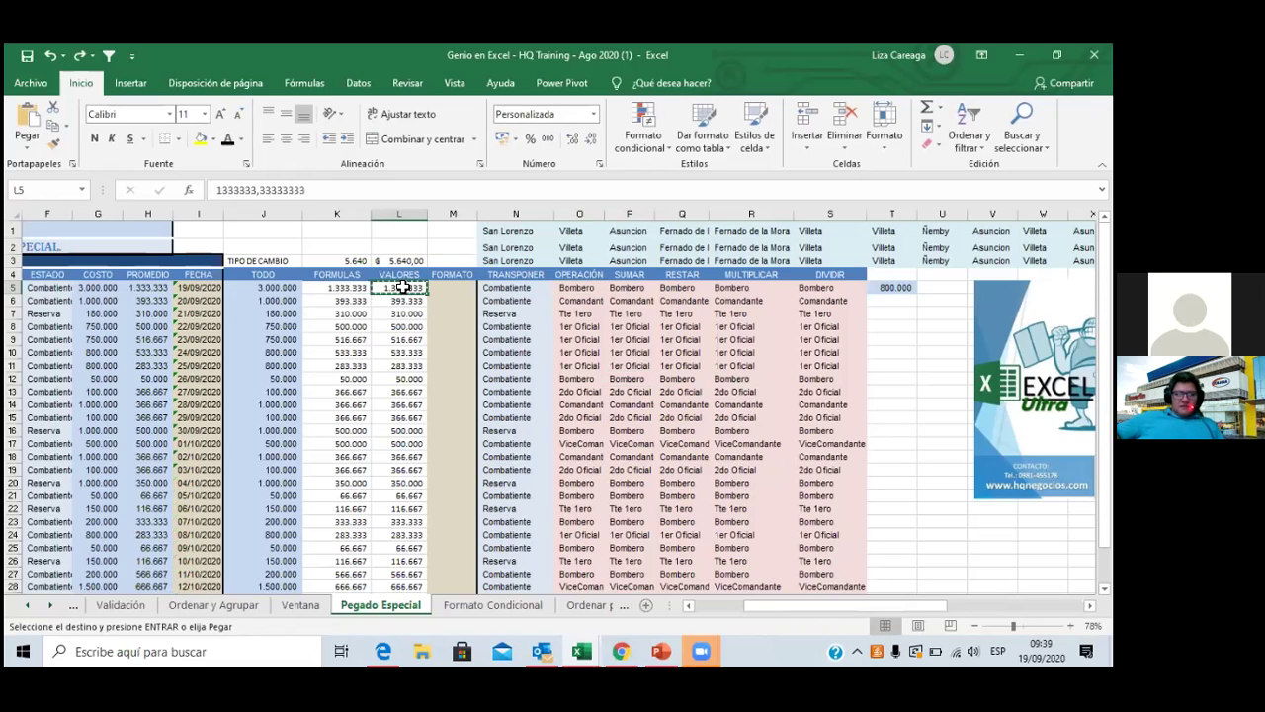
{"action": "key", "text": "ctrl+shift+Down"}
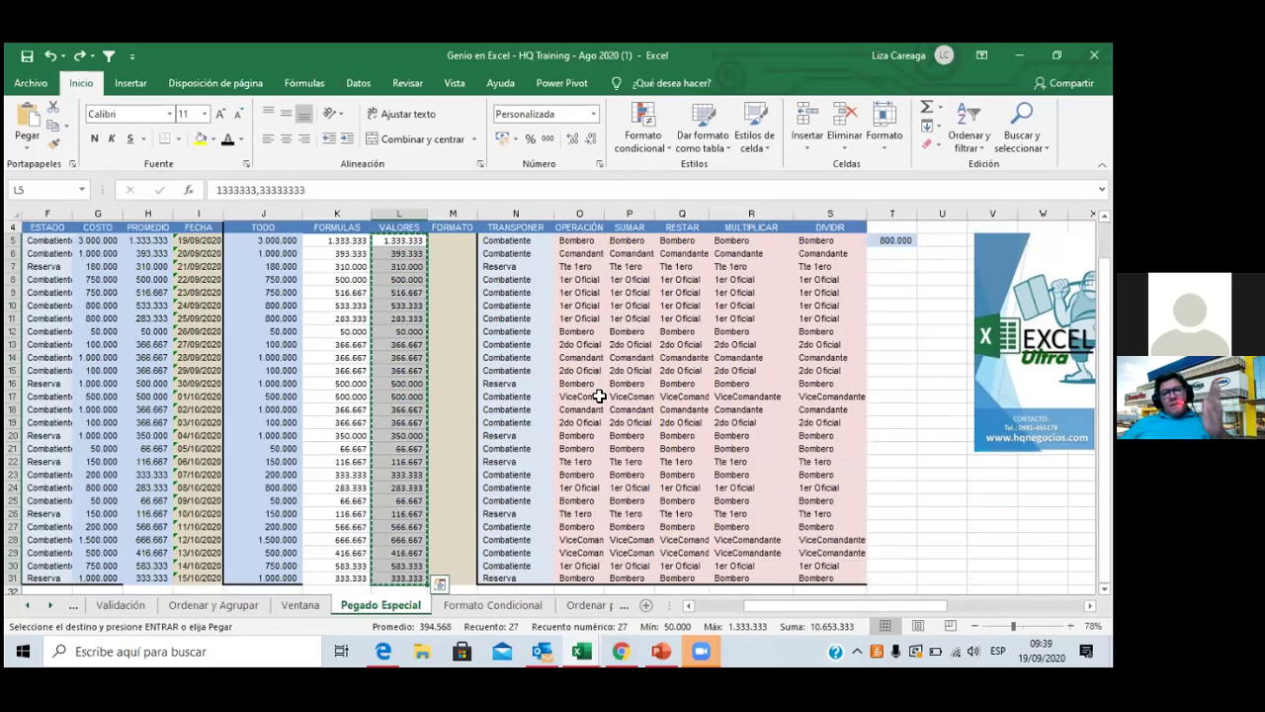
{"action": "scroll", "coordinate": [598, 393], "scroll_direction": "up", "scroll_amount": 1}
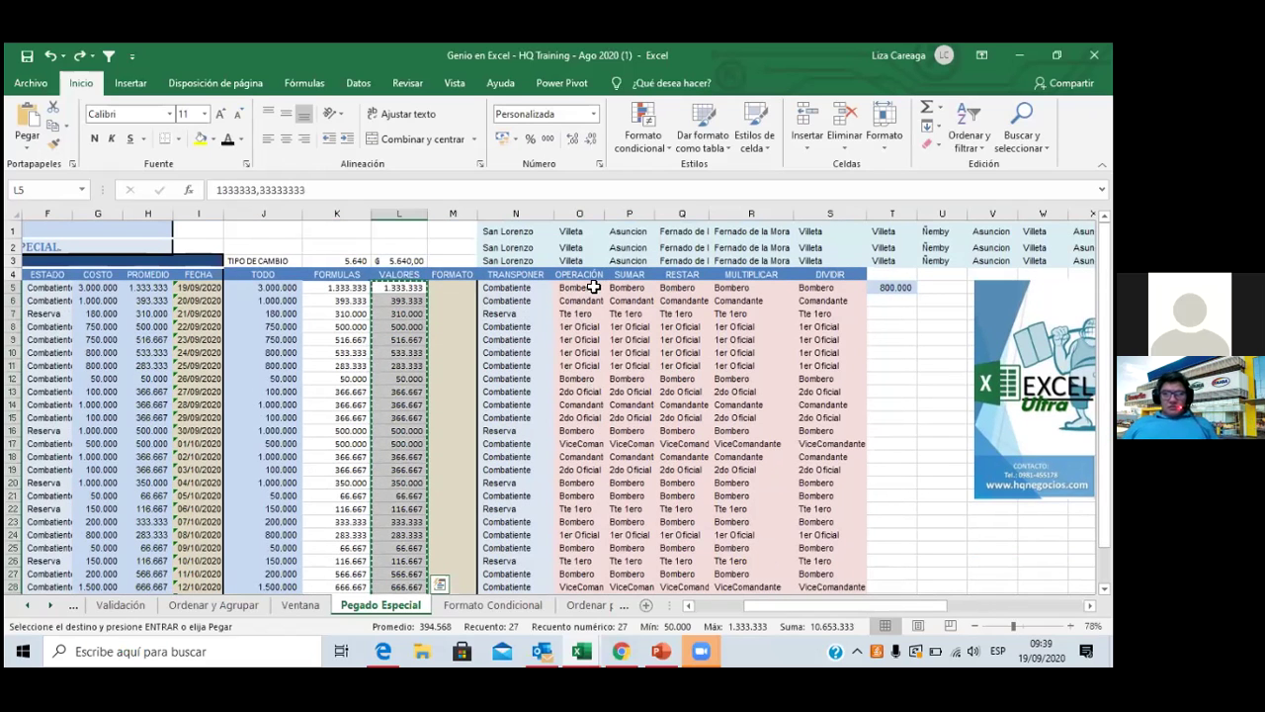
{"action": "left_click", "coordinate": [586, 289]}
{"action": "right_click", "coordinate": [596, 293]}
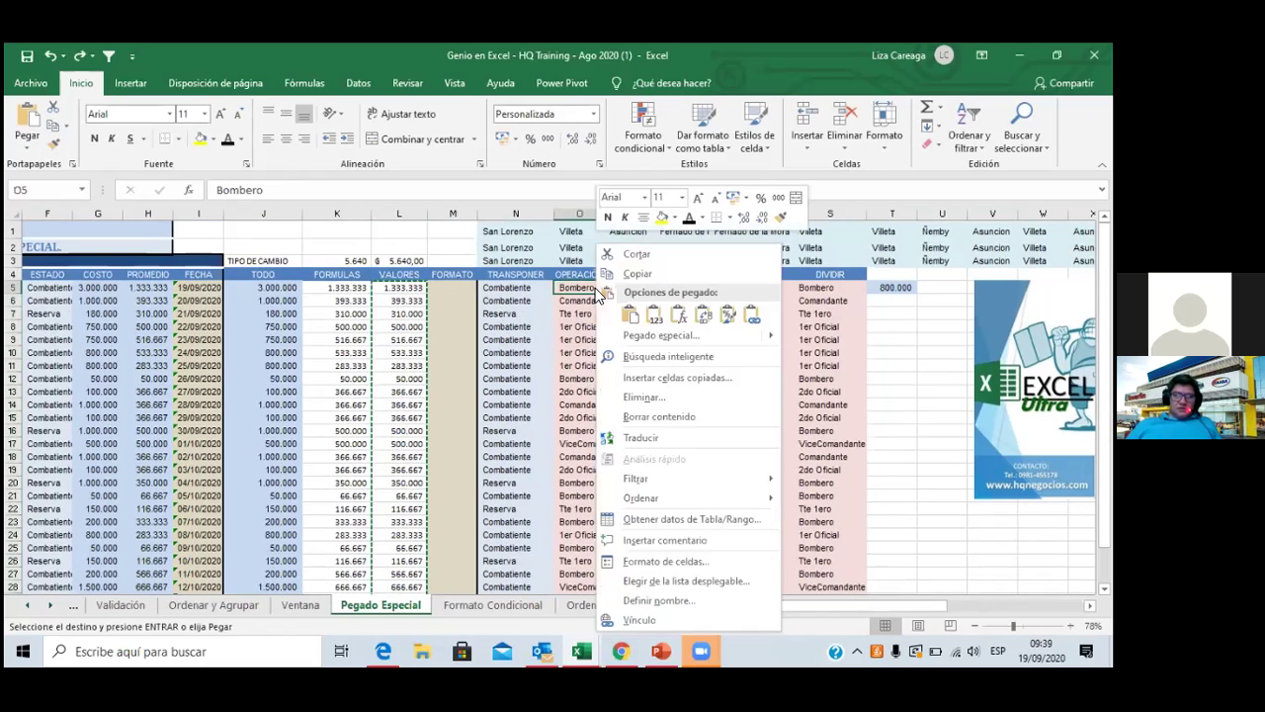
{"action": "left_click", "coordinate": [651, 317]}
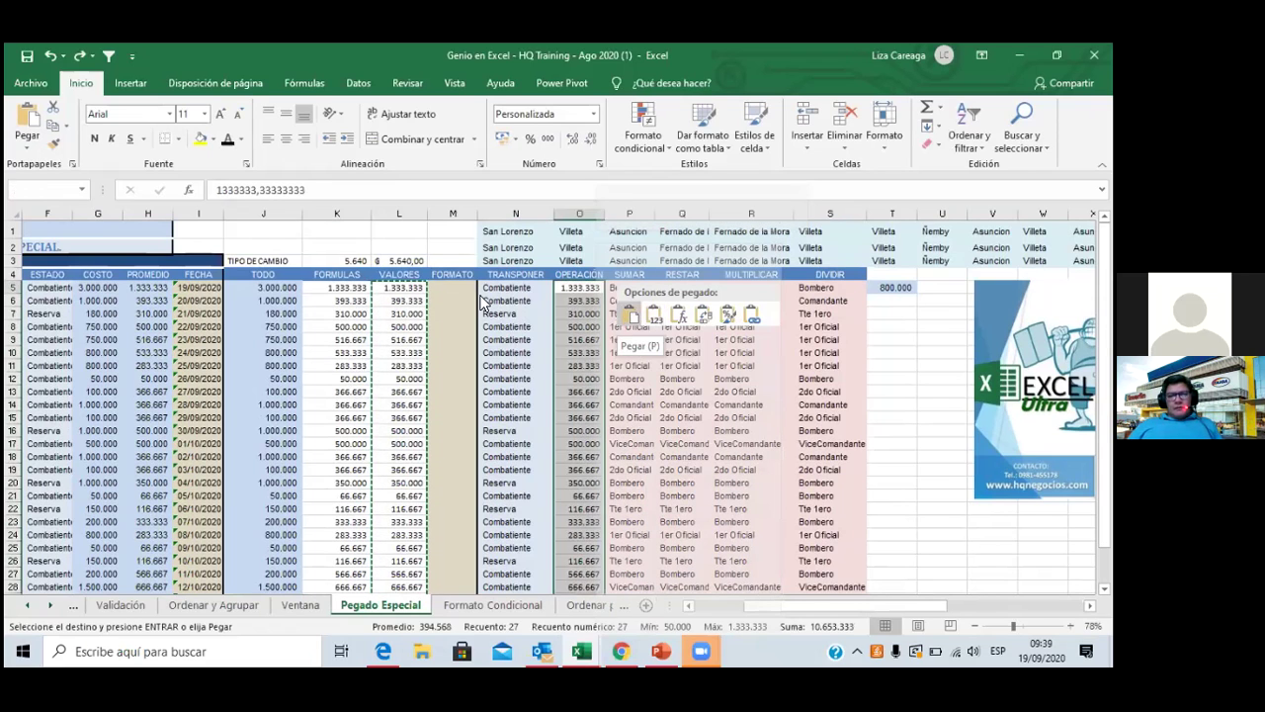
{"action": "key", "text": "ctrl+z"}
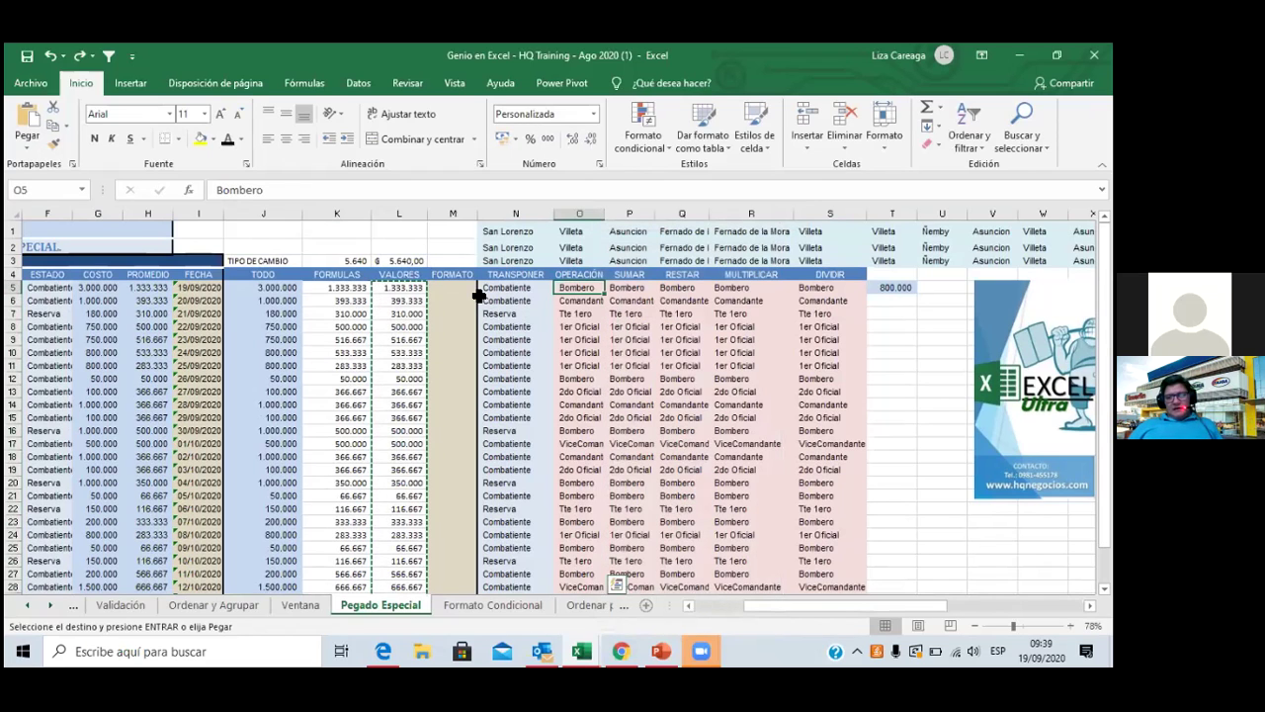
{"action": "left_click", "coordinate": [412, 287]}
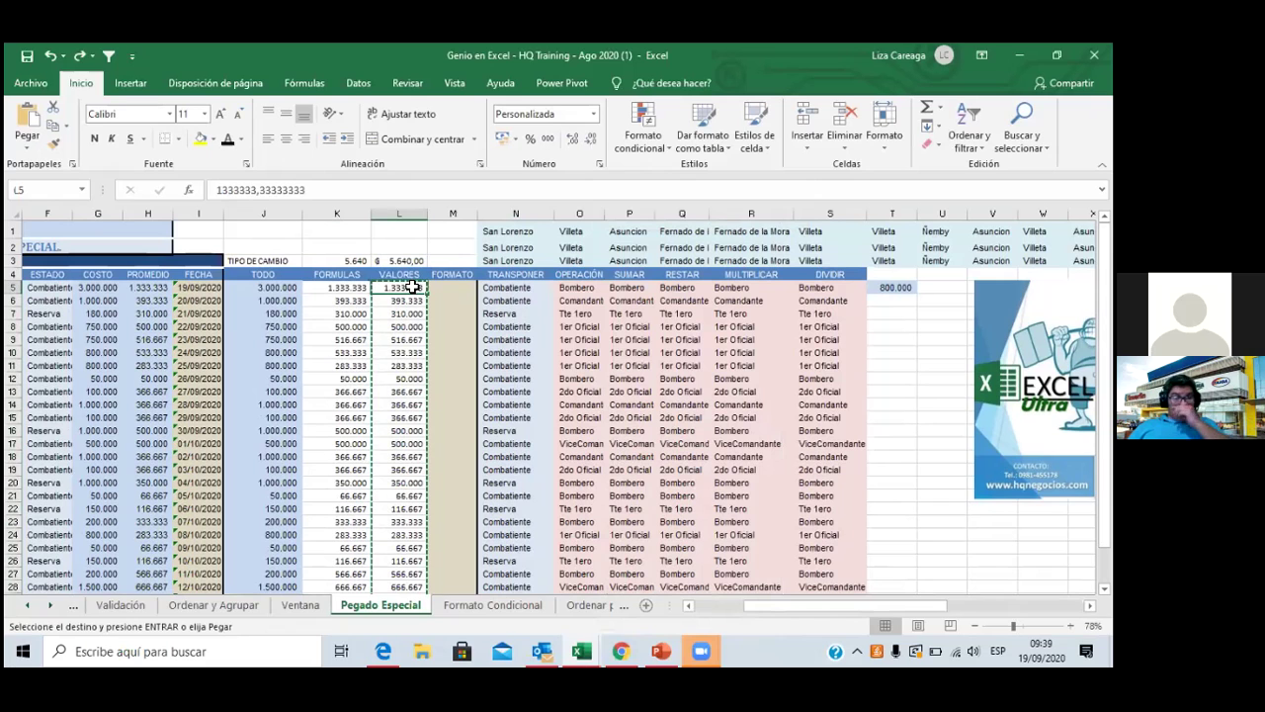
{"action": "scroll", "coordinate": [409, 285], "scroll_direction": "left", "scroll_amount": 2}
{"action": "left_click", "coordinate": [575, 330]}
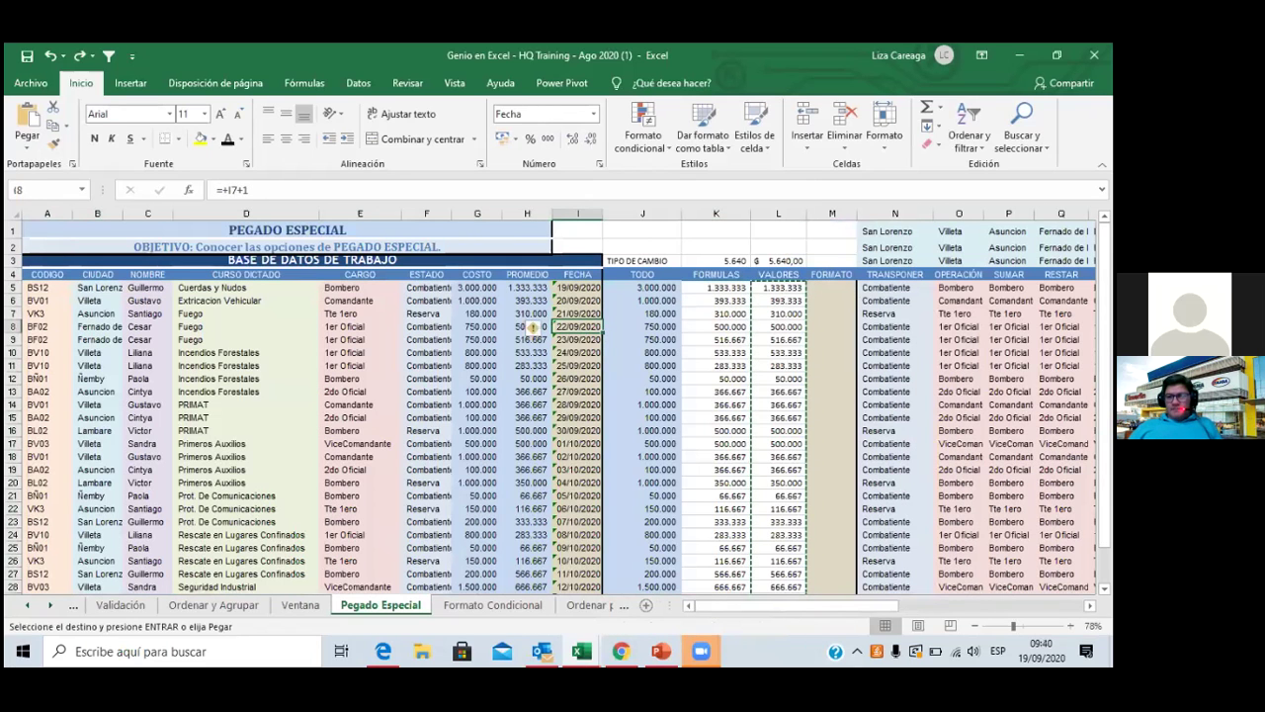
{"action": "left_click", "coordinate": [955, 288]}
{"action": "key", "text": "Return"}
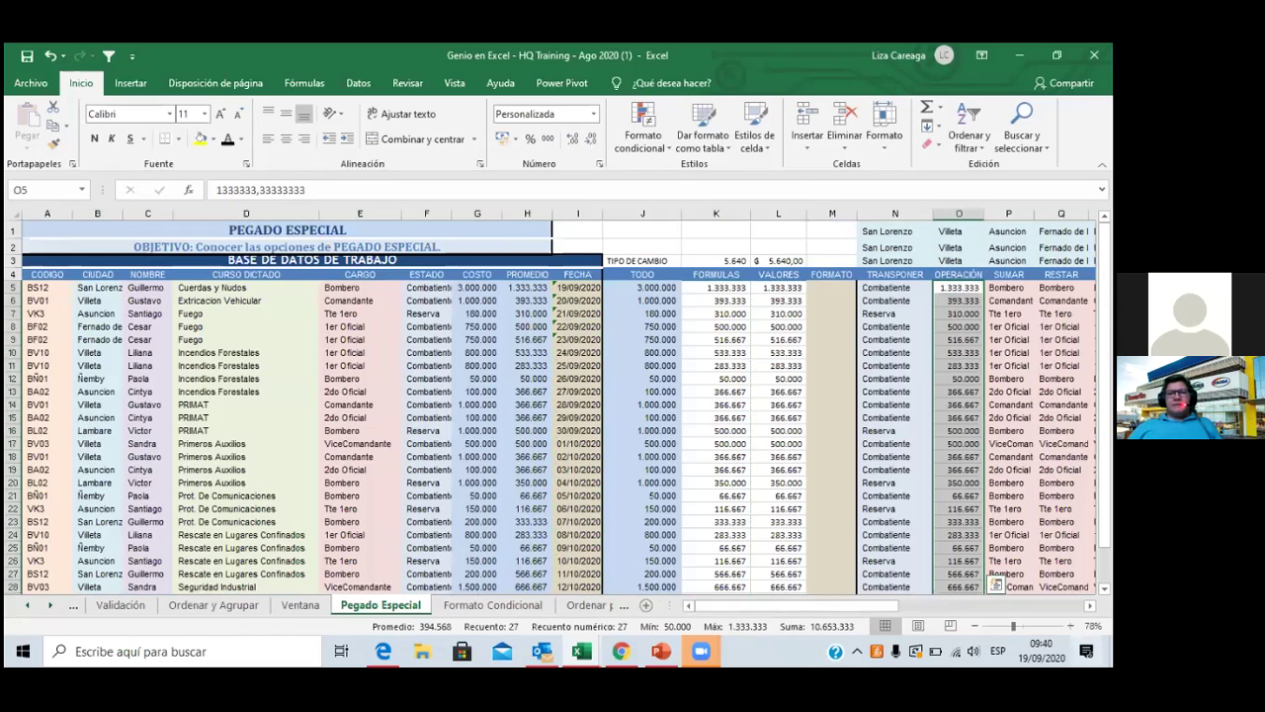
{"action": "scroll", "coordinate": [778, 507], "scroll_direction": "right", "scroll_amount": 6}
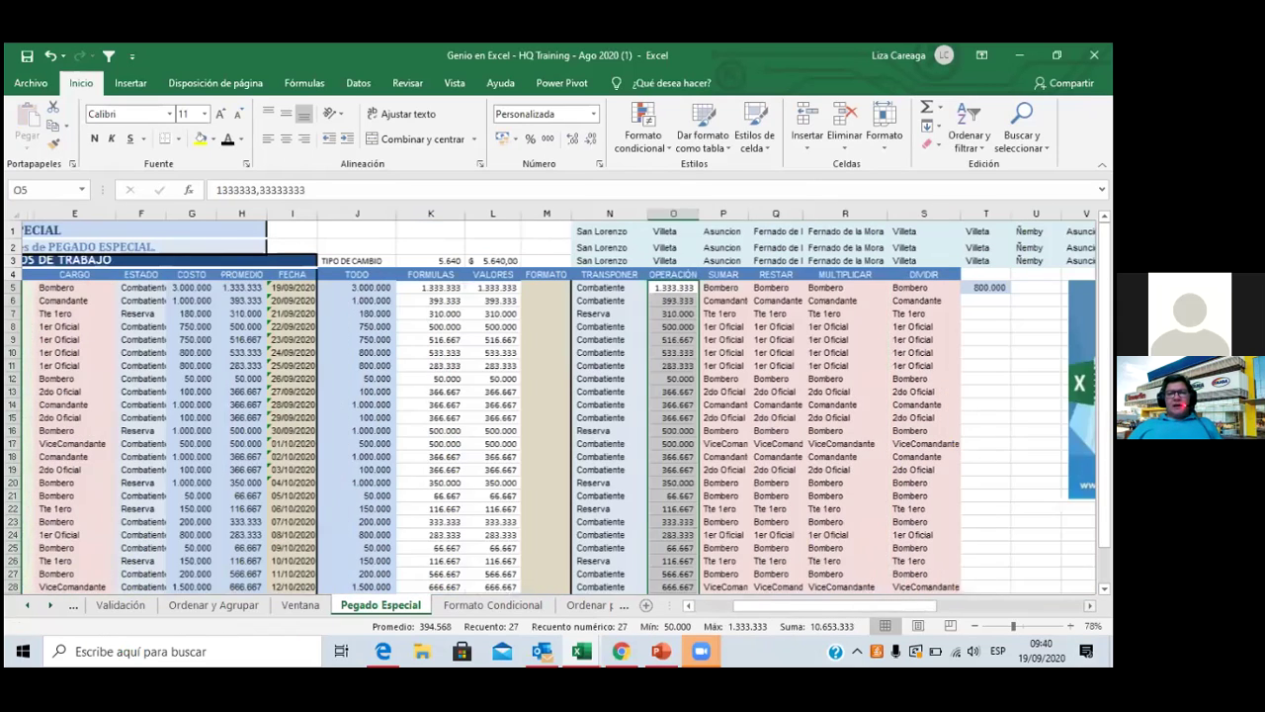
{"action": "scroll", "coordinate": [778, 508], "scroll_direction": "down", "scroll_amount": 1}
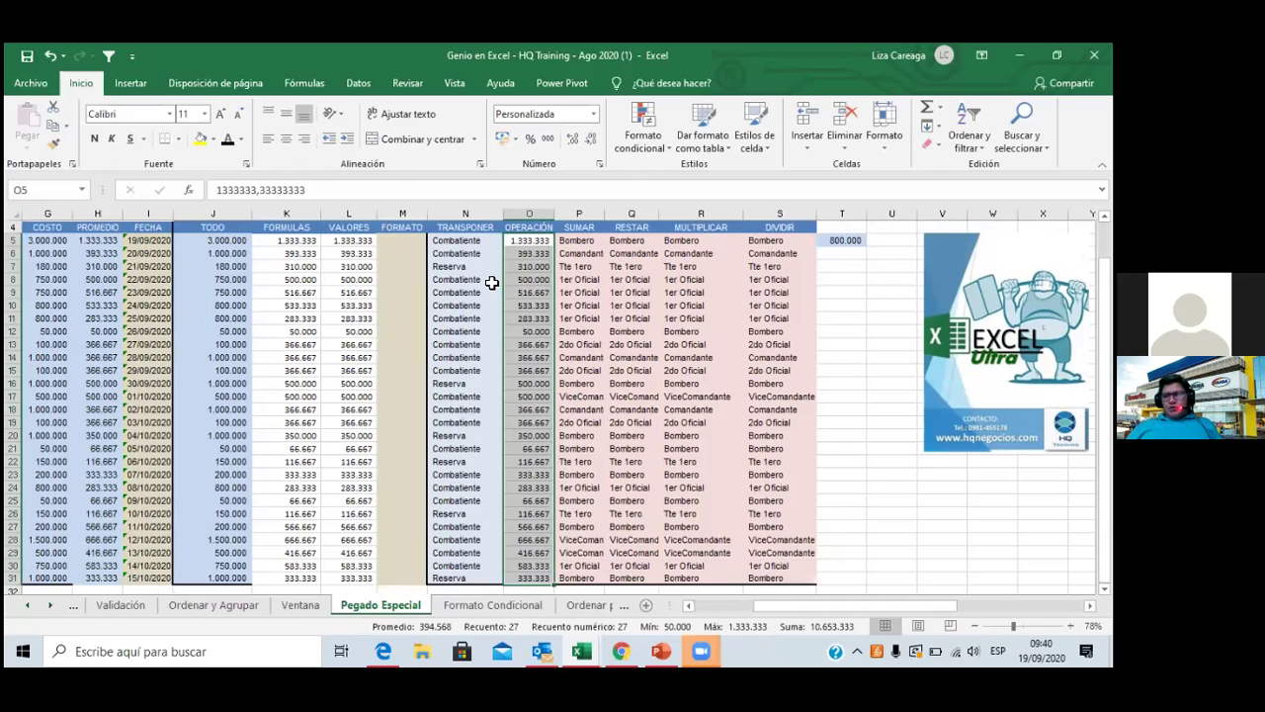
{"action": "scroll", "coordinate": [494, 412], "scroll_direction": "up", "scroll_amount": 1}
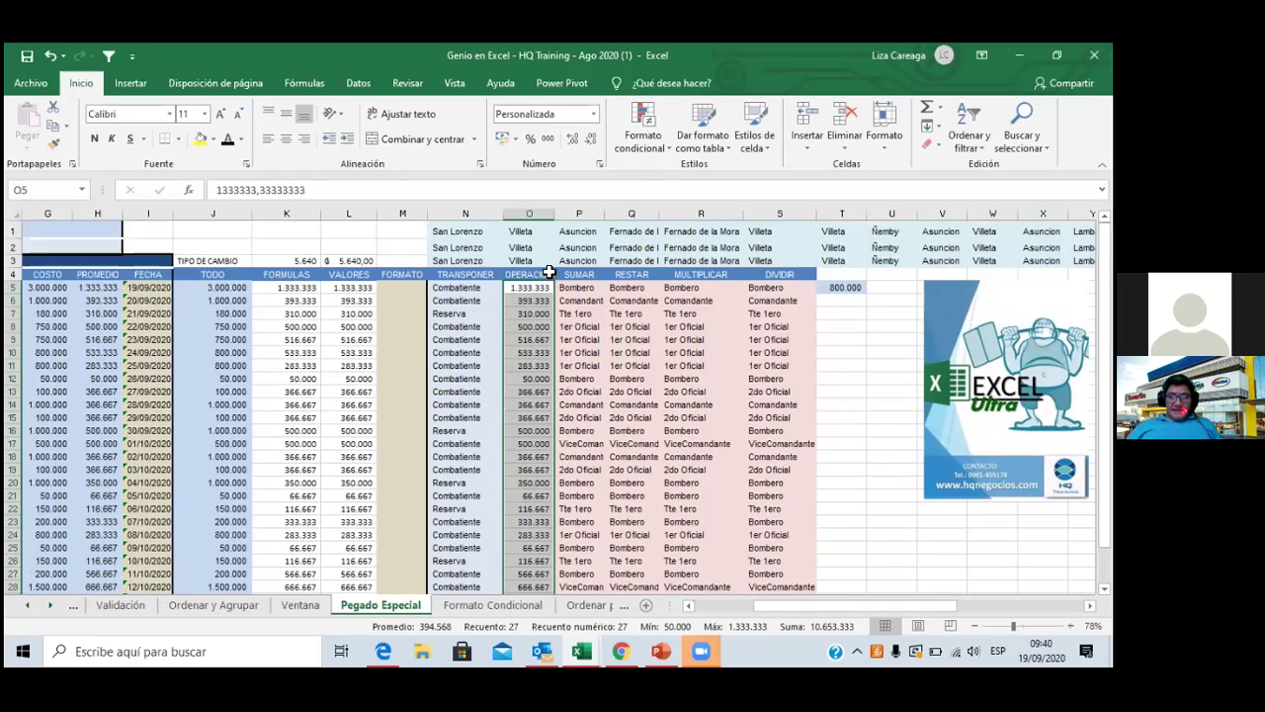
Step: Enter 500000 in T5, then undo so it reads 800.000 again
{"action": "left_click", "coordinate": [852, 286]}
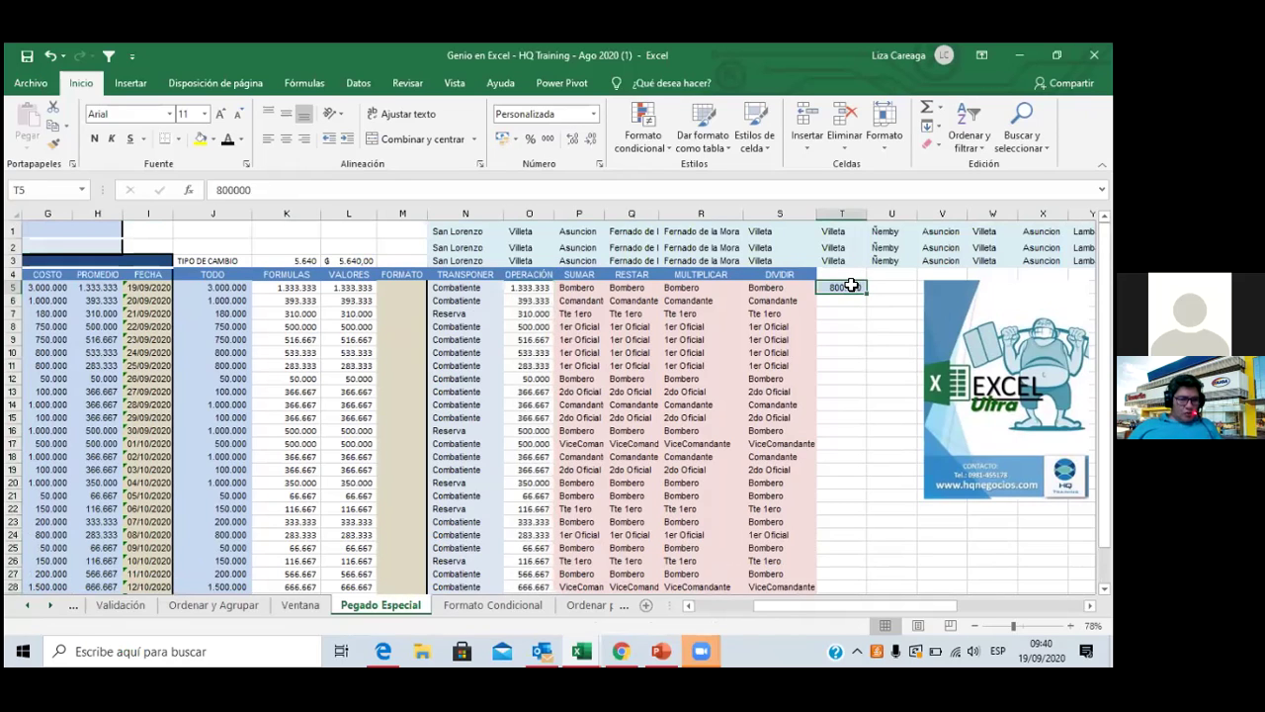
{"action": "type", "text": "500000"}
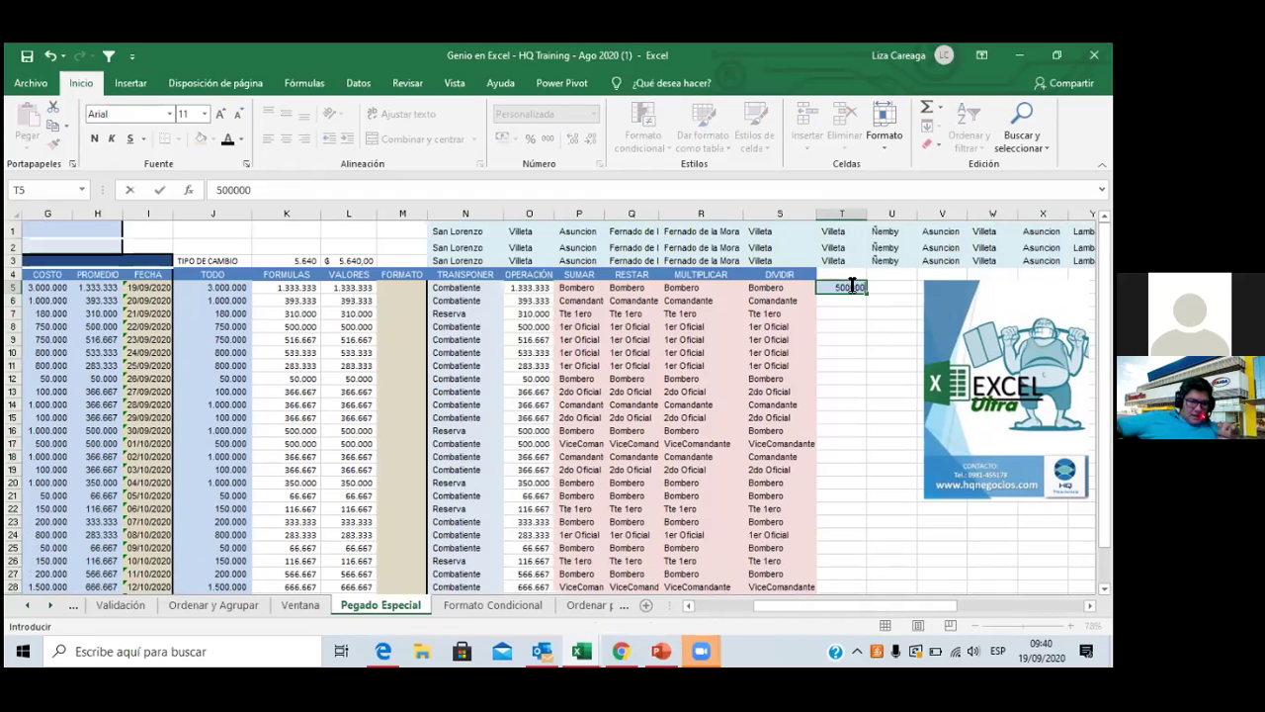
{"action": "key", "text": "Return"}
{"action": "left_click", "coordinate": [850, 286]}
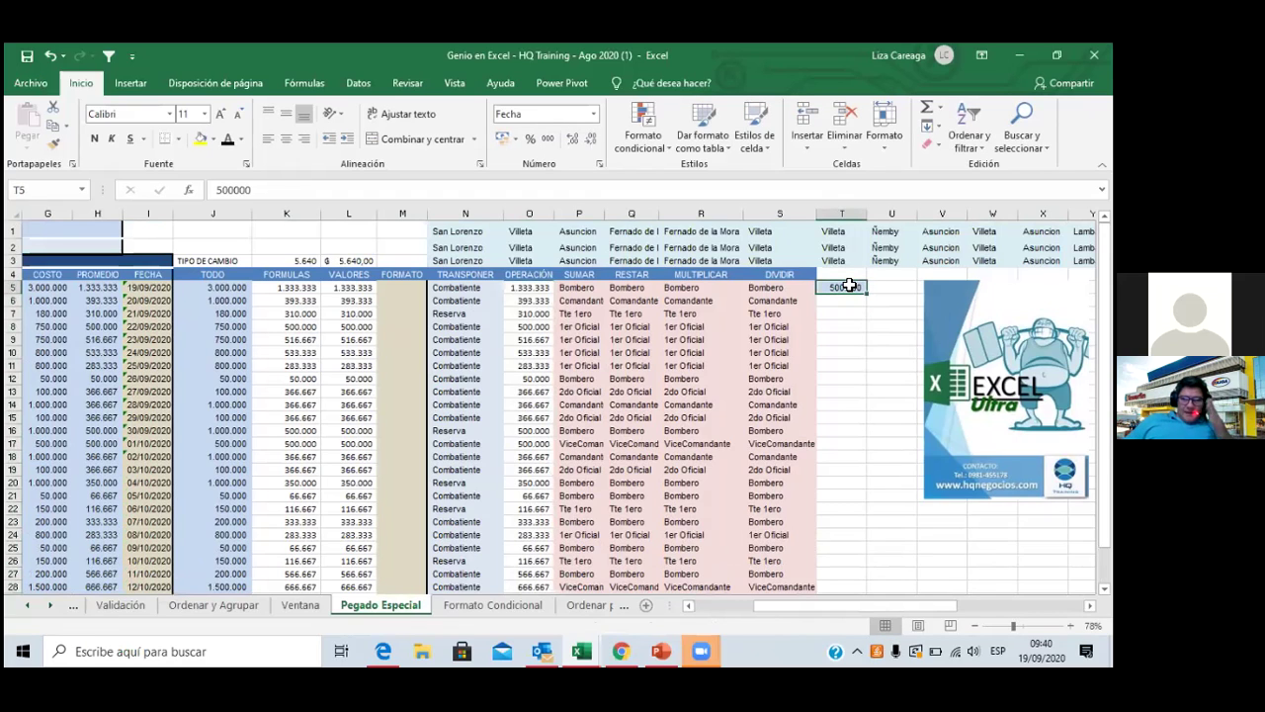
{"action": "key", "text": "ctrl+z"}
Step: Copy the 500.000 in O8 and select the OPERACIÓN values O5:O31
{"action": "left_click", "coordinate": [537, 326]}
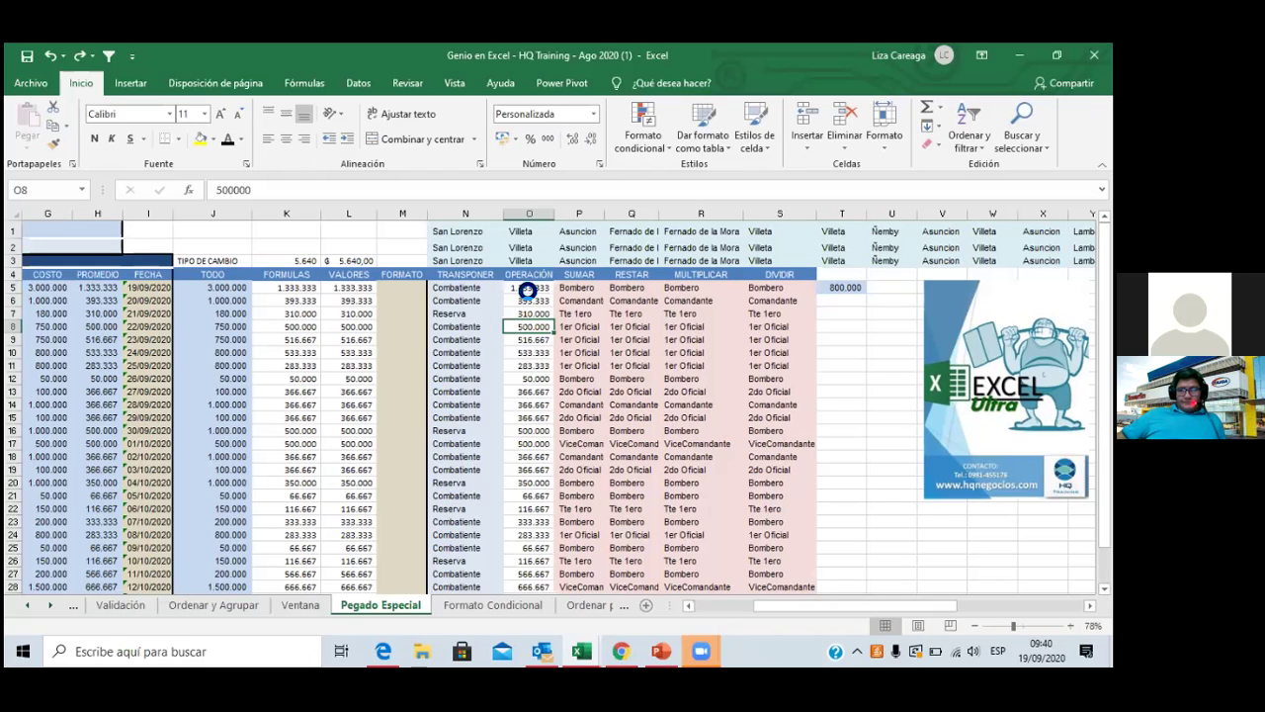
{"action": "key", "text": "ctrl+c"}
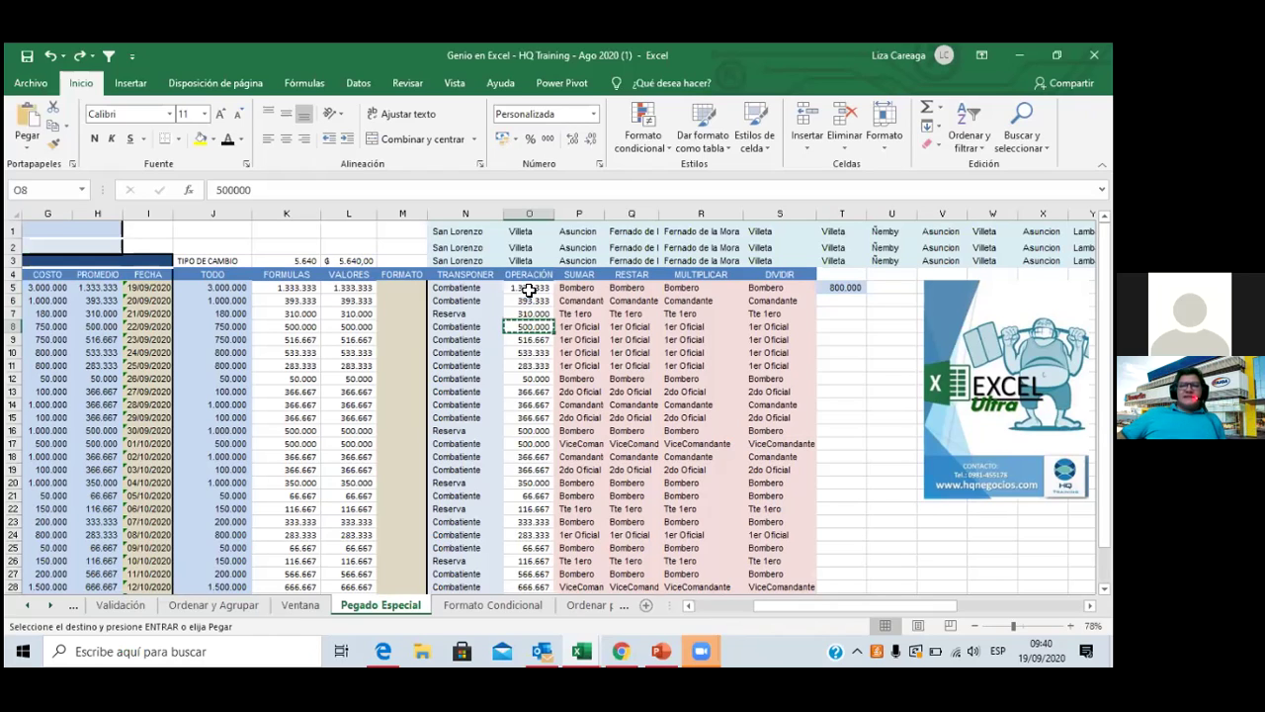
{"action": "left_click", "coordinate": [529, 288]}
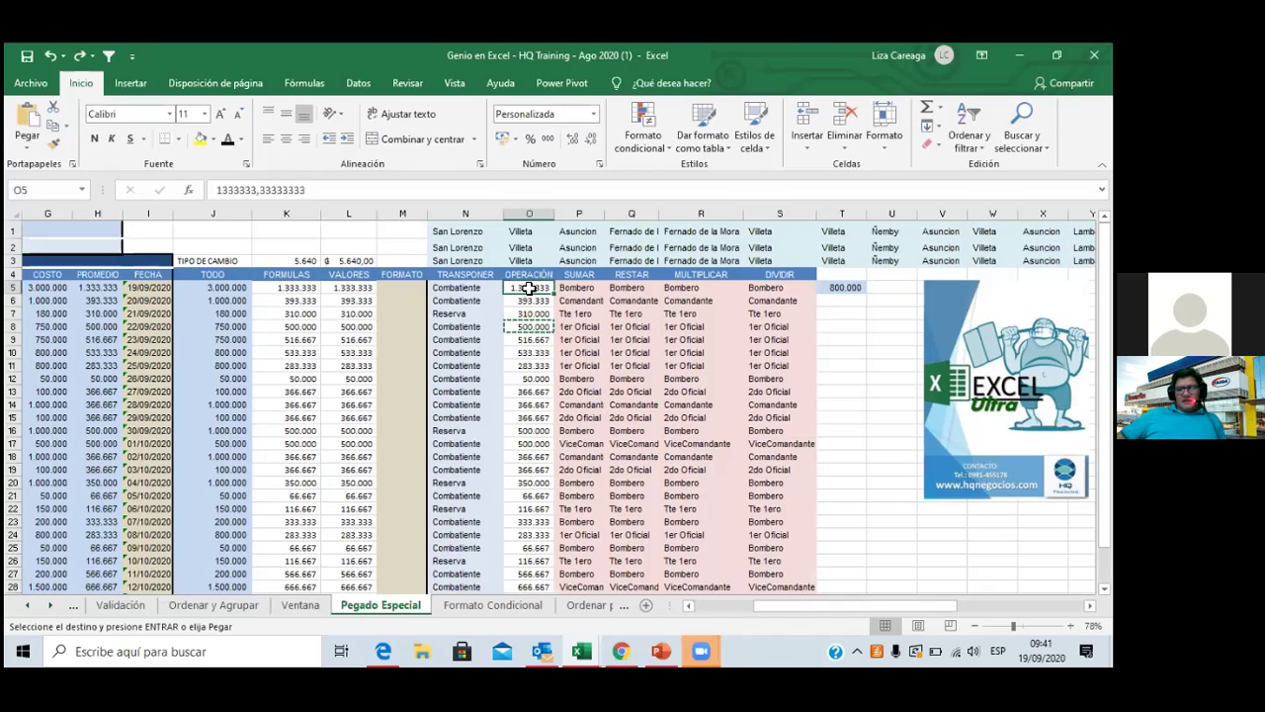
{"action": "key", "text": "ctrl+shift+Down"}
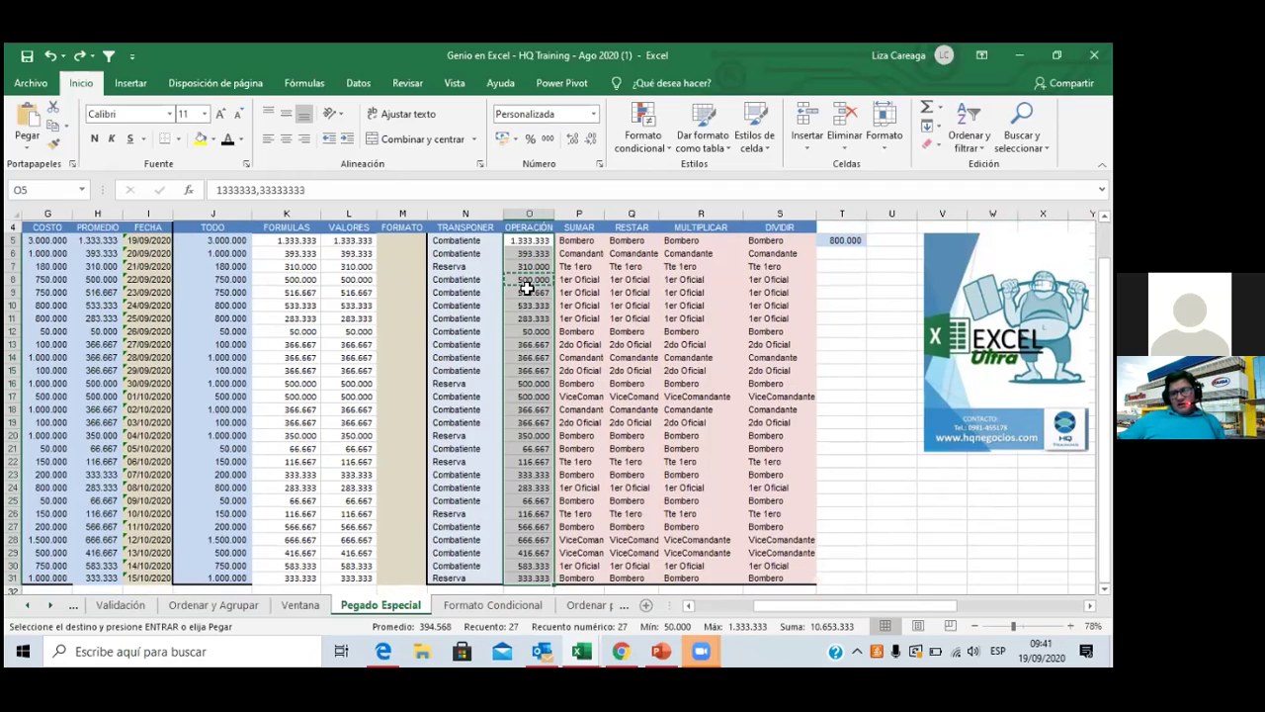
{"action": "left_click", "coordinate": [332, 190]}
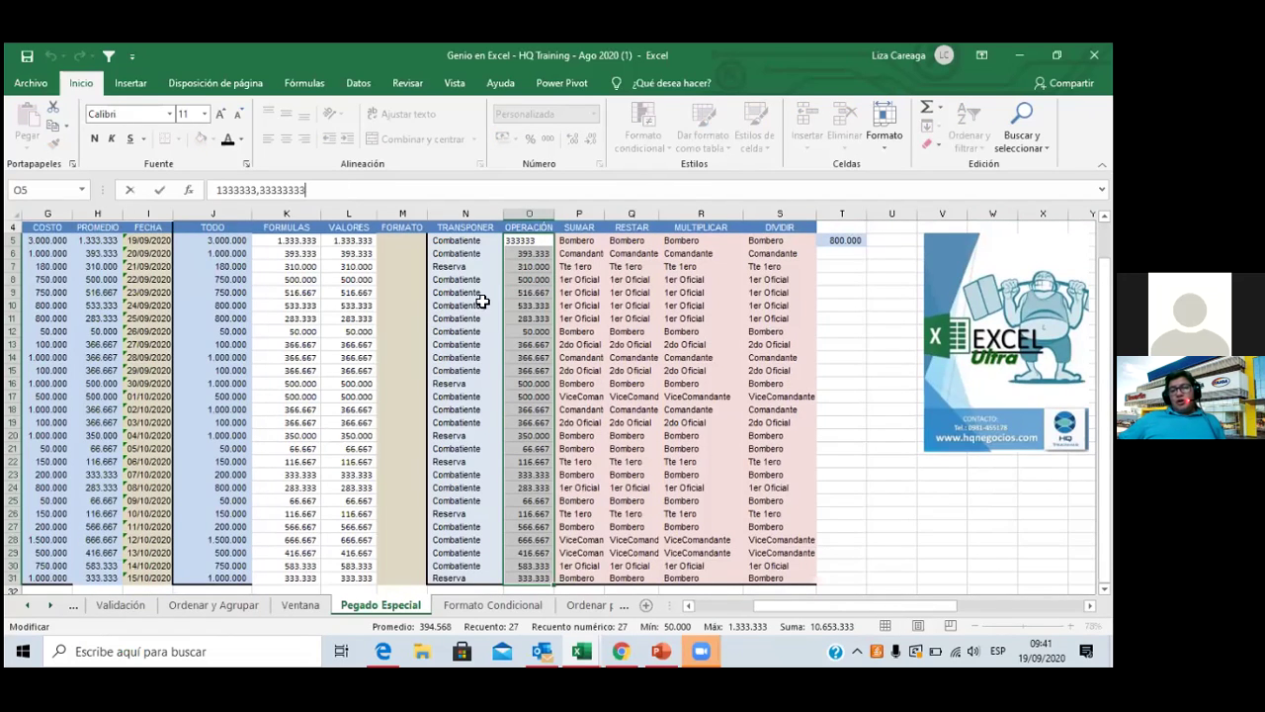
{"action": "left_click", "coordinate": [533, 293]}
{"action": "key", "text": "Down"}
{"action": "key", "text": "Down"}
{"action": "key", "text": "Down"}
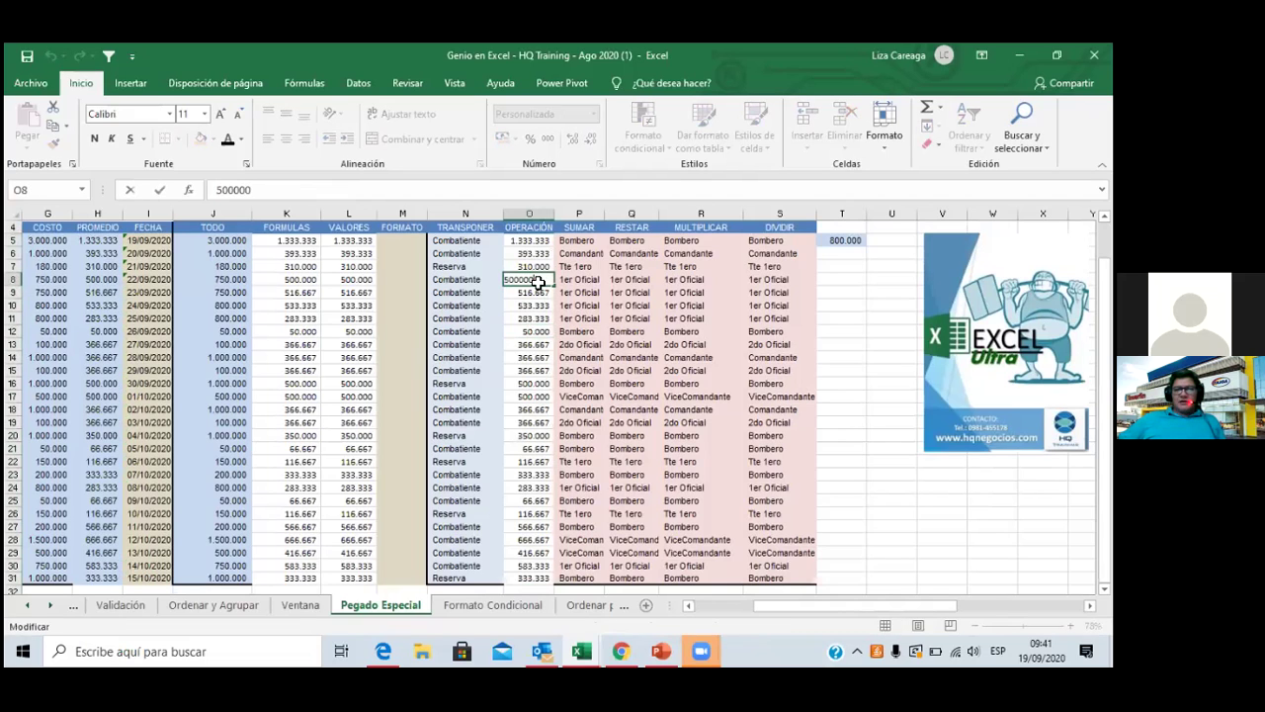
Step: Recopy O8's 500.000 and reselect column O from O5 to O31
{"action": "left_click", "coordinate": [538, 281]}
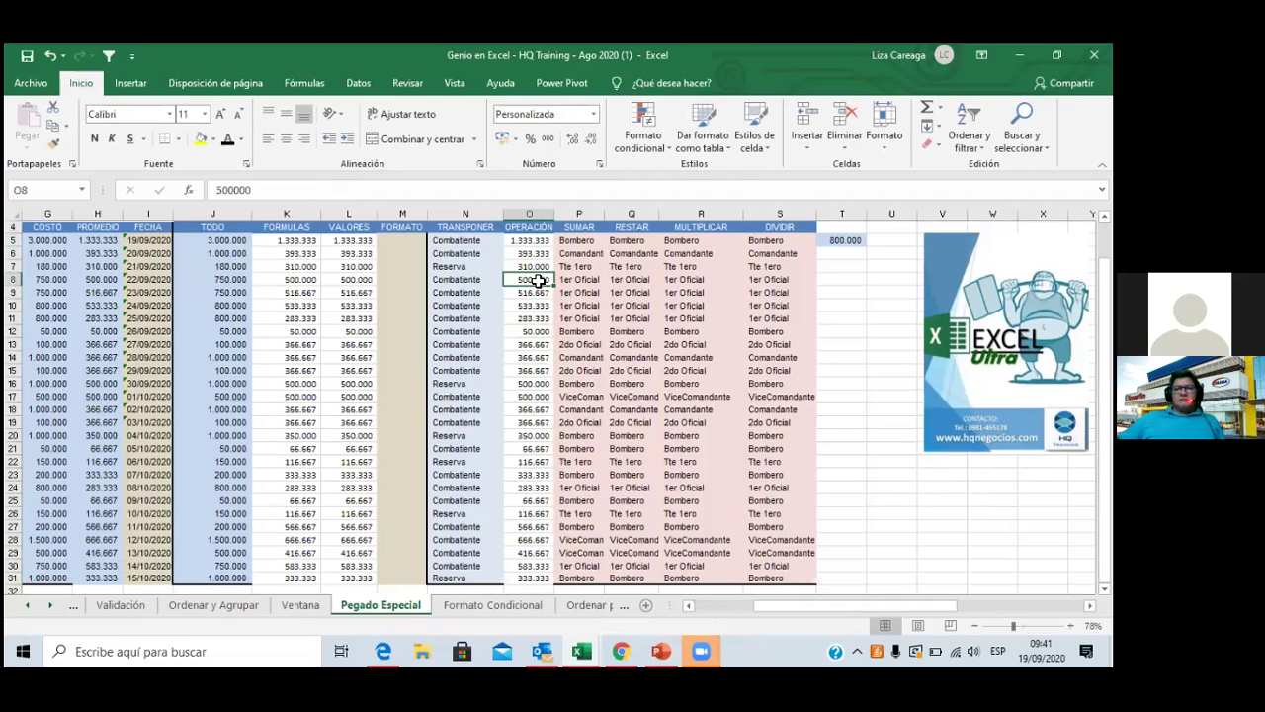
{"action": "key", "text": "ctrl+c"}
{"action": "left_click", "coordinate": [542, 242]}
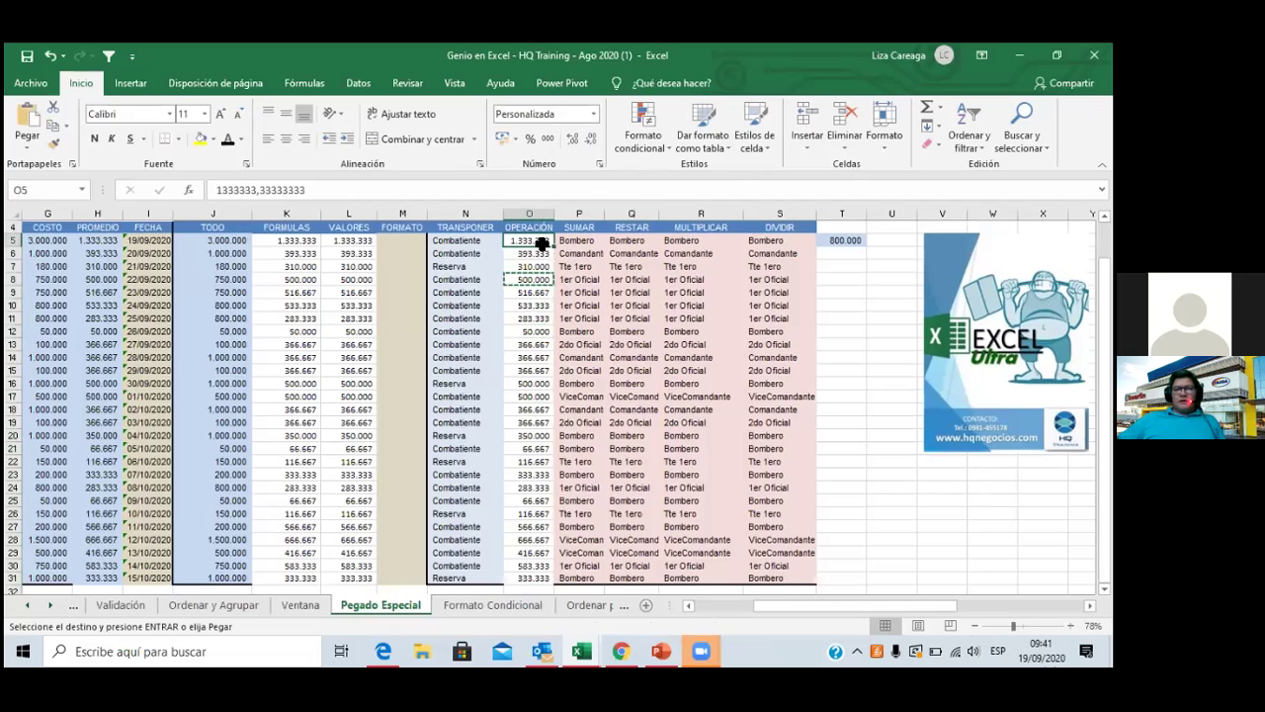
{"action": "key", "text": "ctrl+Up"}
{"action": "left_click", "coordinate": [529, 289]}
{"action": "key", "text": "ctrl+Down"}
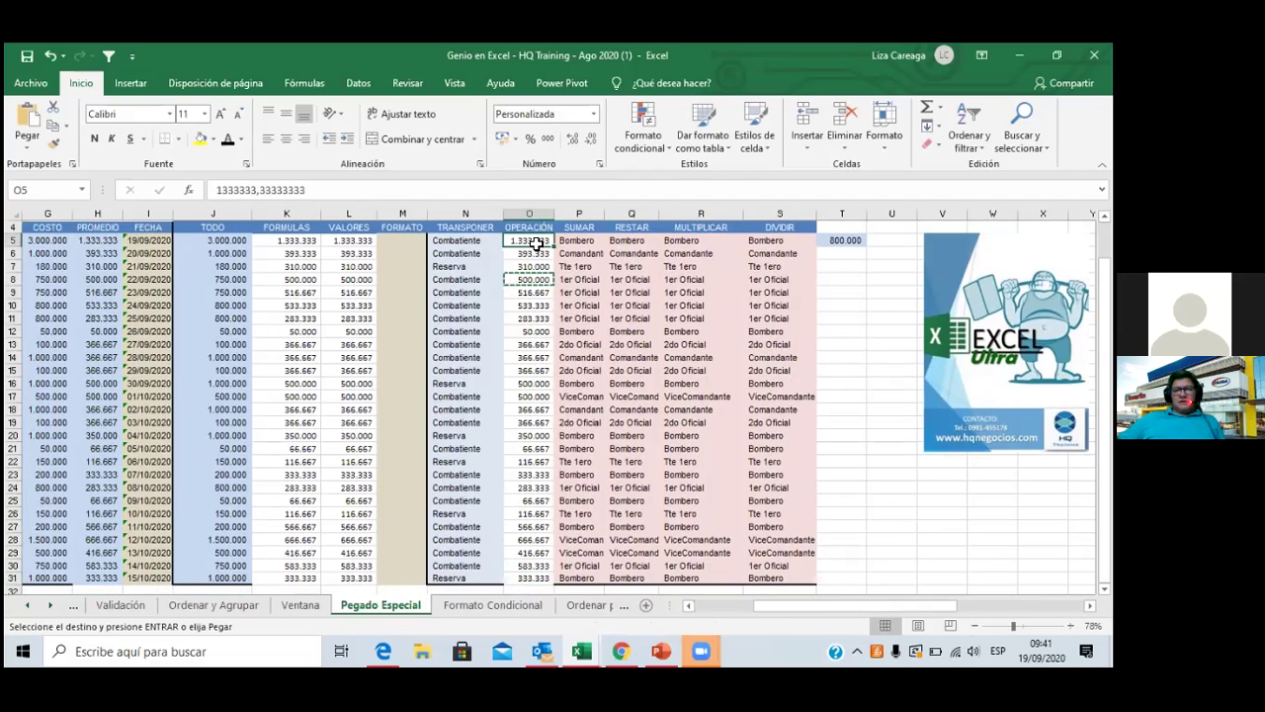
{"action": "left_click", "coordinate": [536, 245], "text": "shift"}
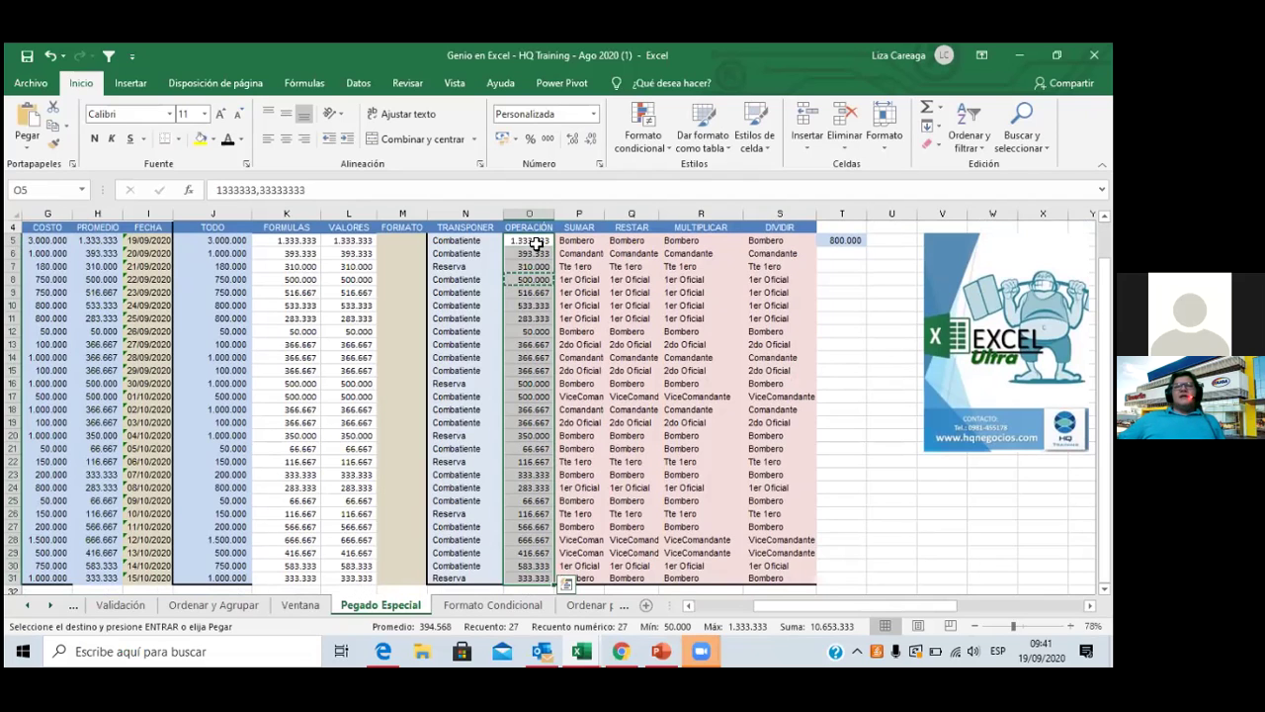
Step: Show the paste menu over O5:O31 with the Pegado especial submenu expanded
{"action": "right_click", "coordinate": [541, 566]}
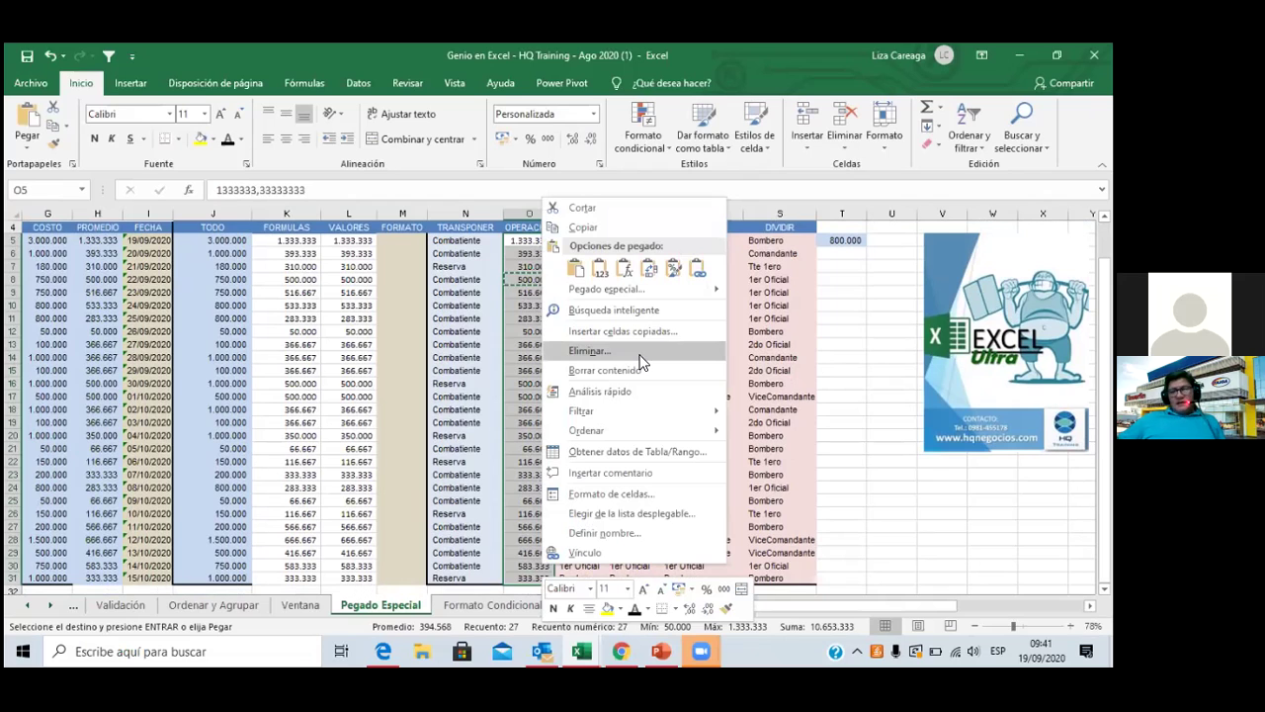
{"action": "left_click", "coordinate": [576, 269]}
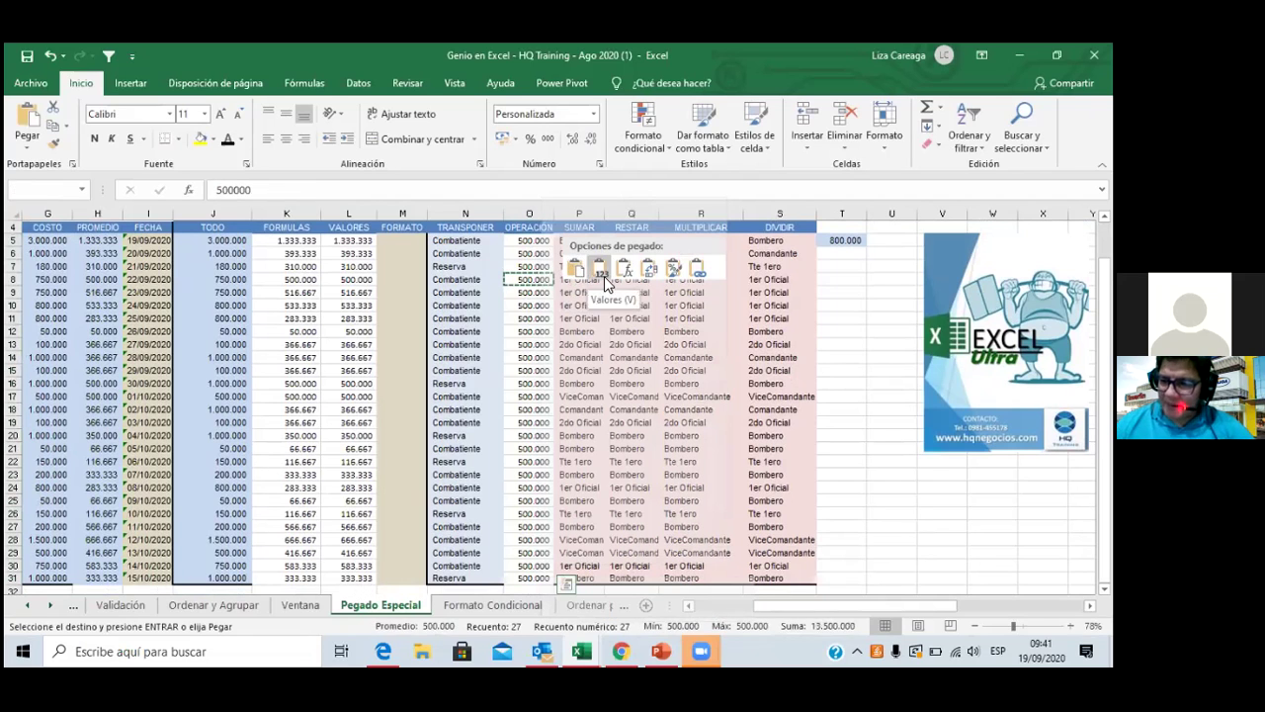
{"action": "right_click", "coordinate": [663, 355]}
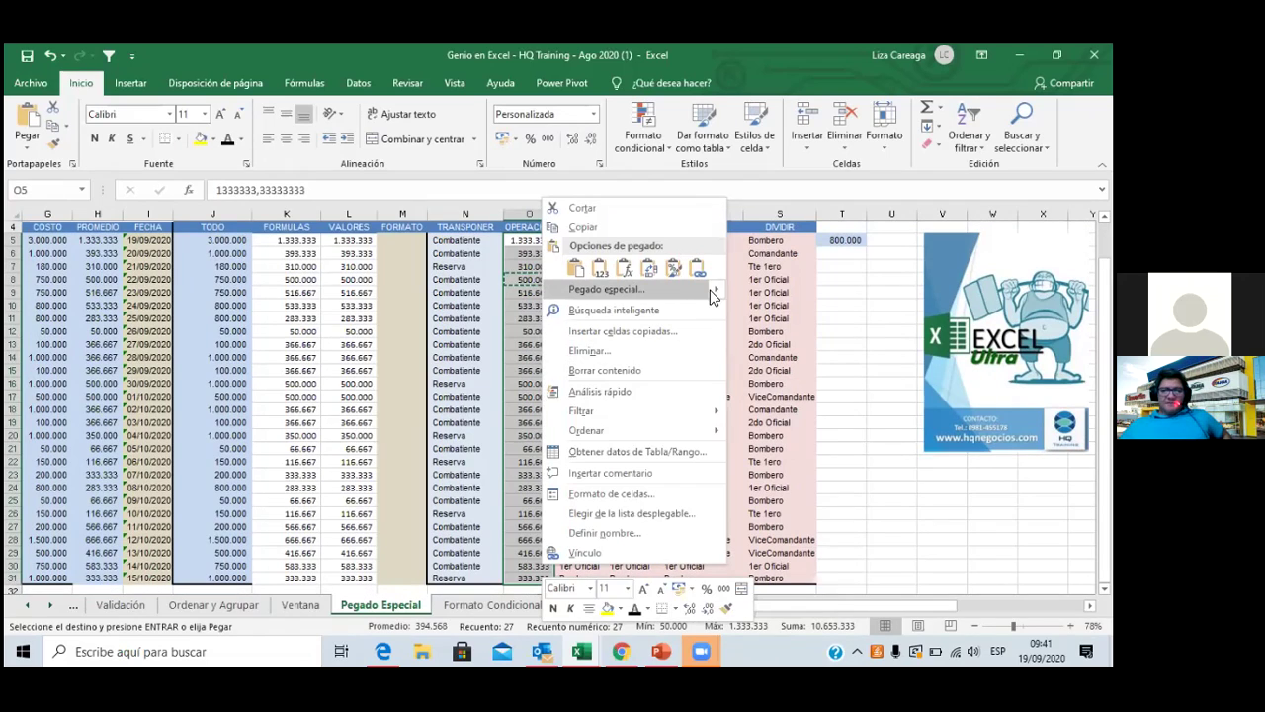
{"action": "mouse_move", "coordinate": [715, 294]}
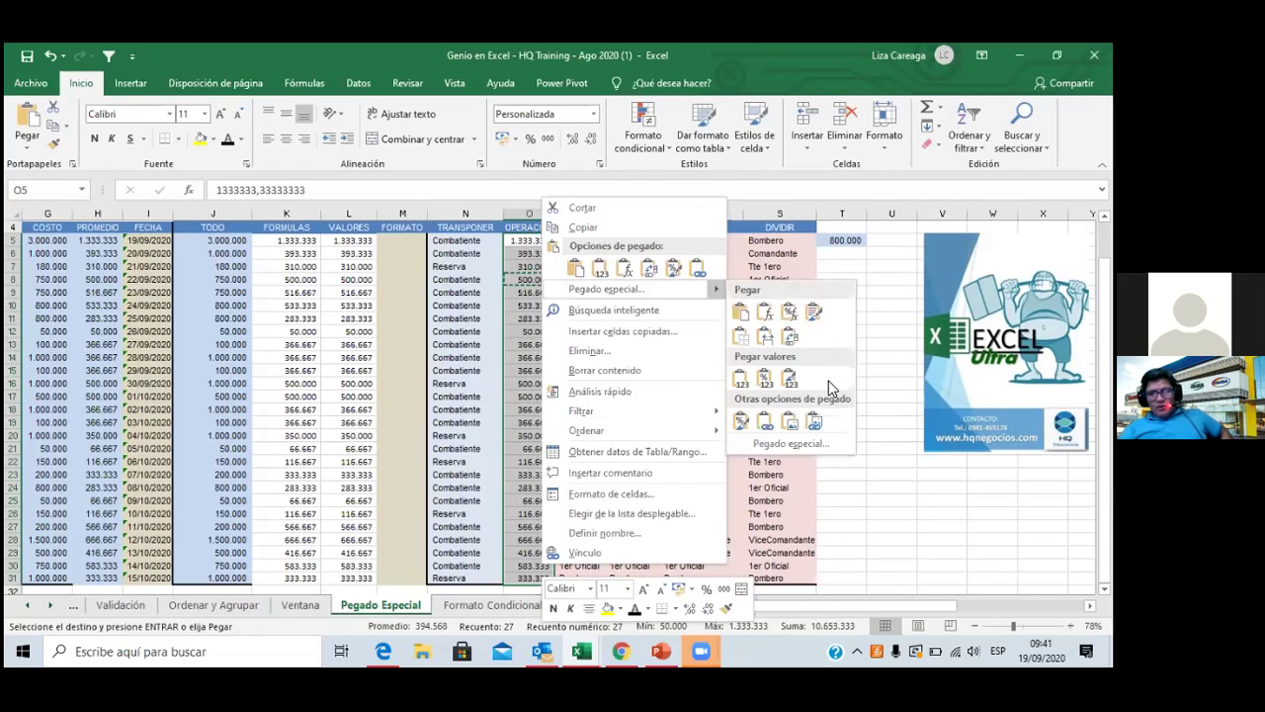
Step: Apply Pegado especial with Operación Sumar, adding 500.000 to O5:O31
{"action": "left_click", "coordinate": [819, 451]}
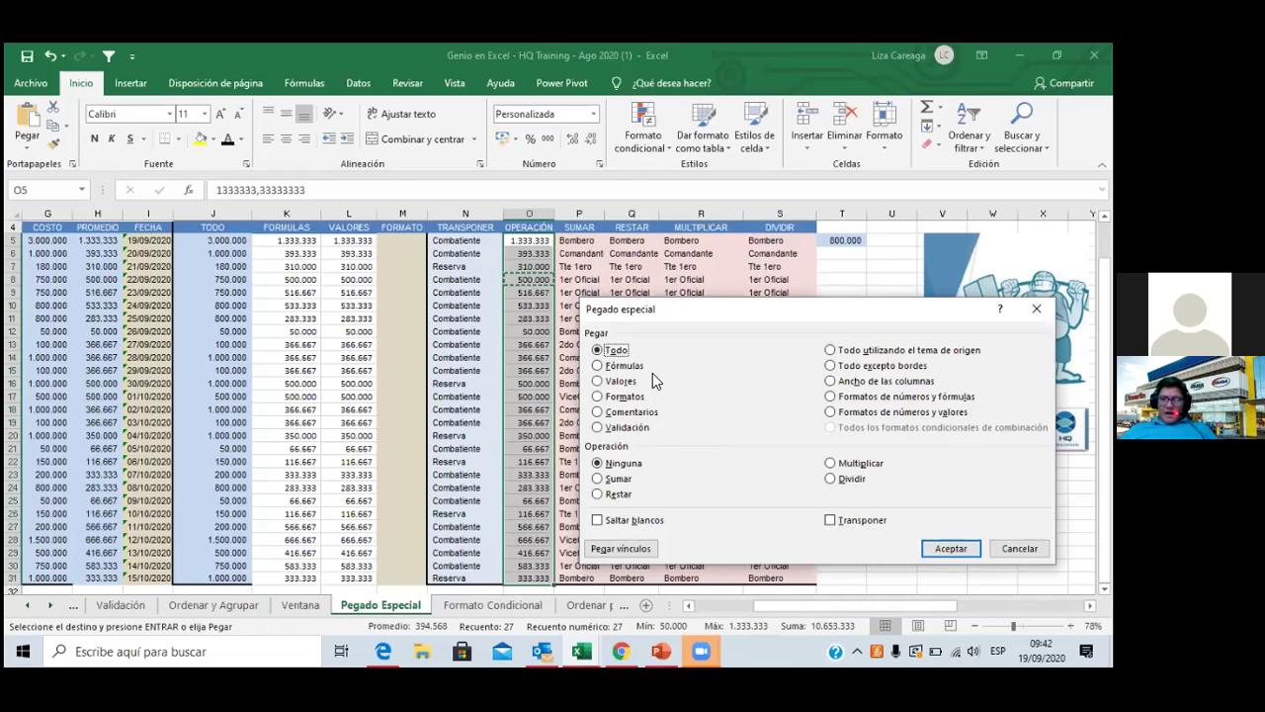
{"action": "left_click", "coordinate": [598, 481]}
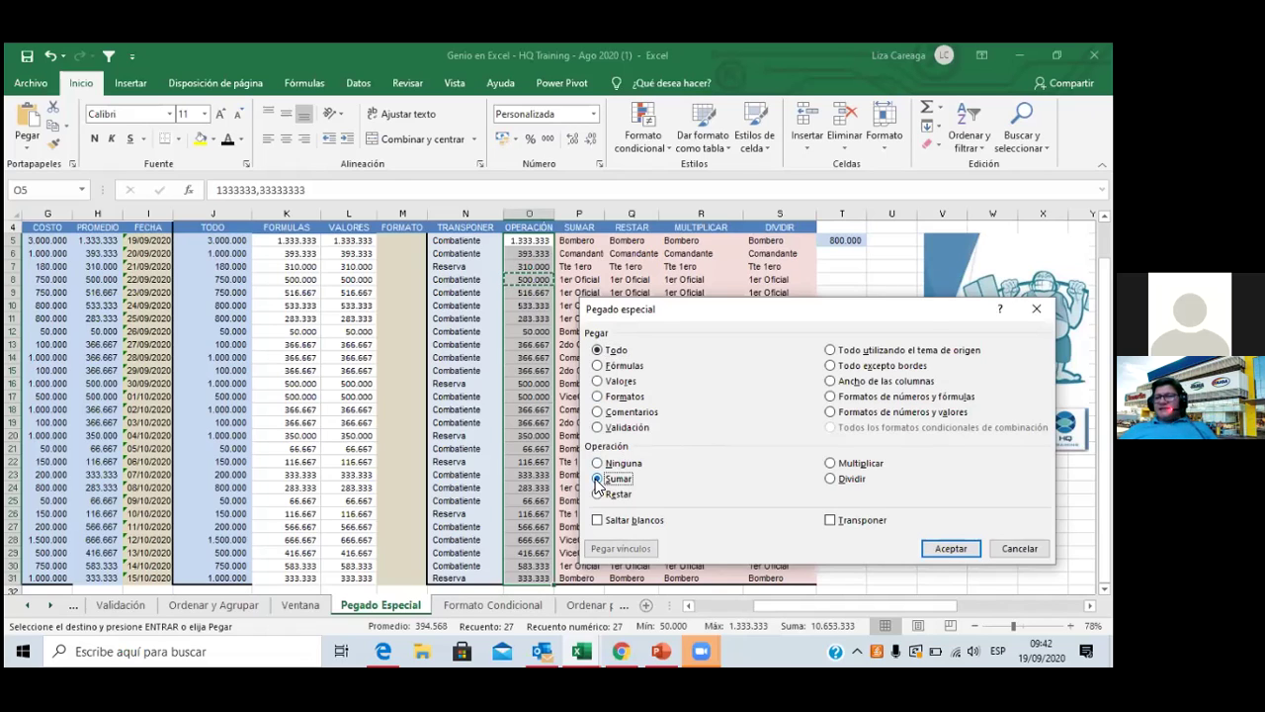
{"action": "key", "text": "Return"}
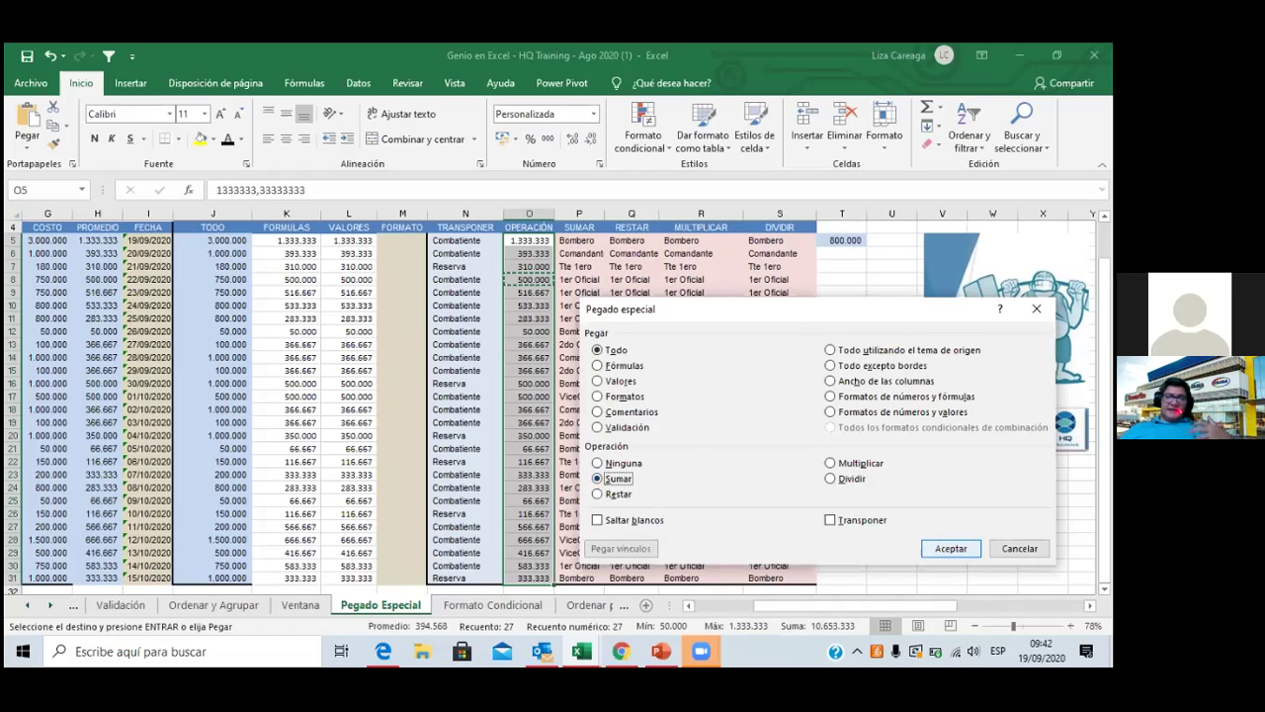
{"action": "key", "text": "Return"}
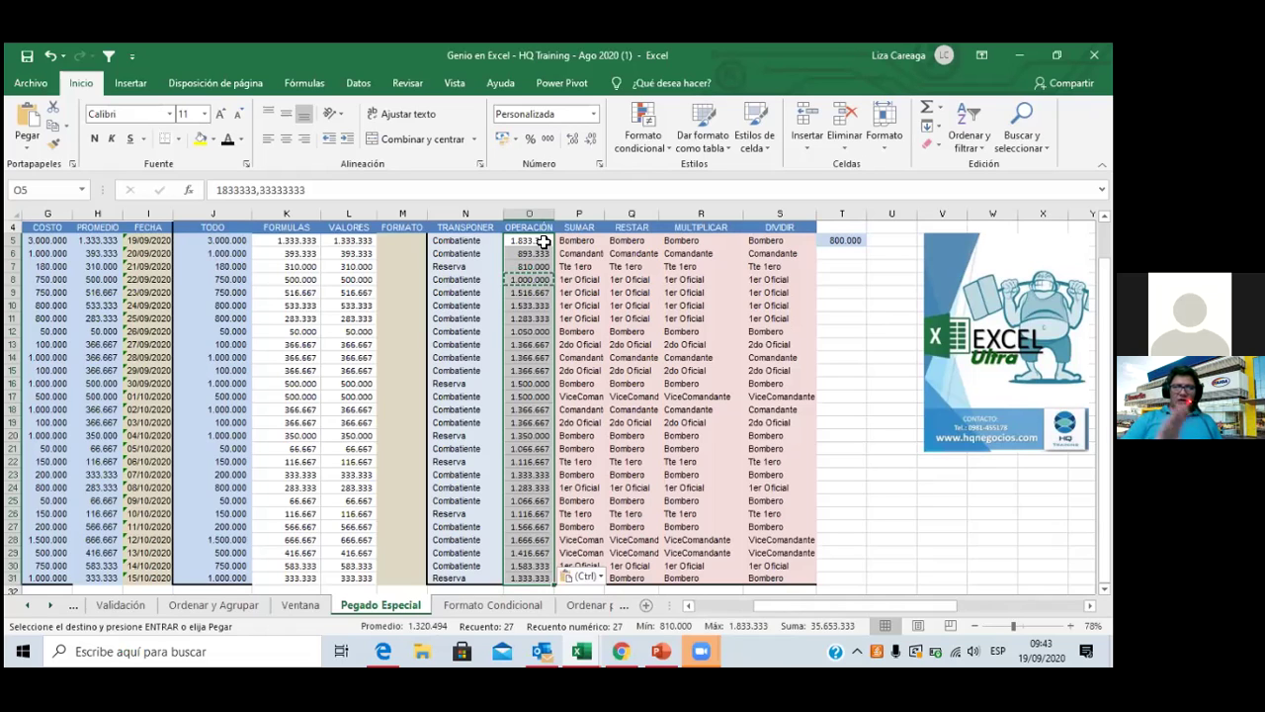
{"action": "left_click", "coordinate": [543, 242]}
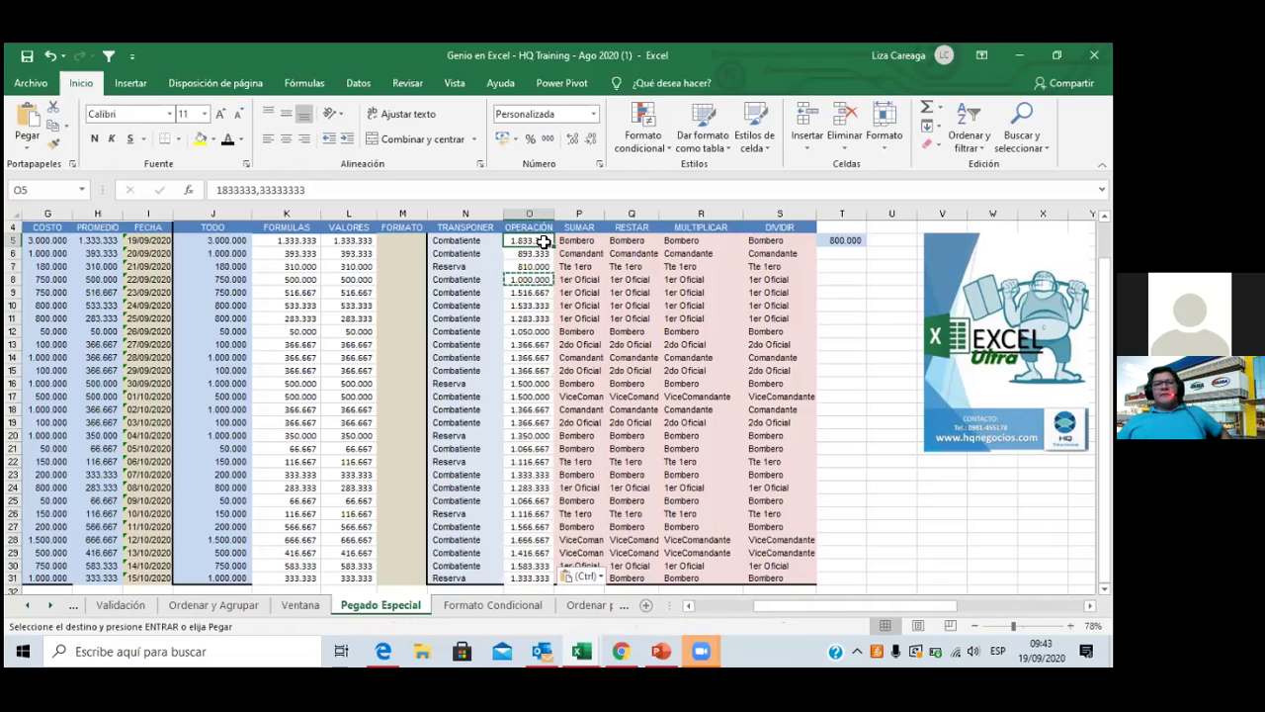
Step: Copy O5:O31 into the SUMAR column P5:P31, then copy P5:P31
{"action": "key", "text": "ctrl+shift+Down"}
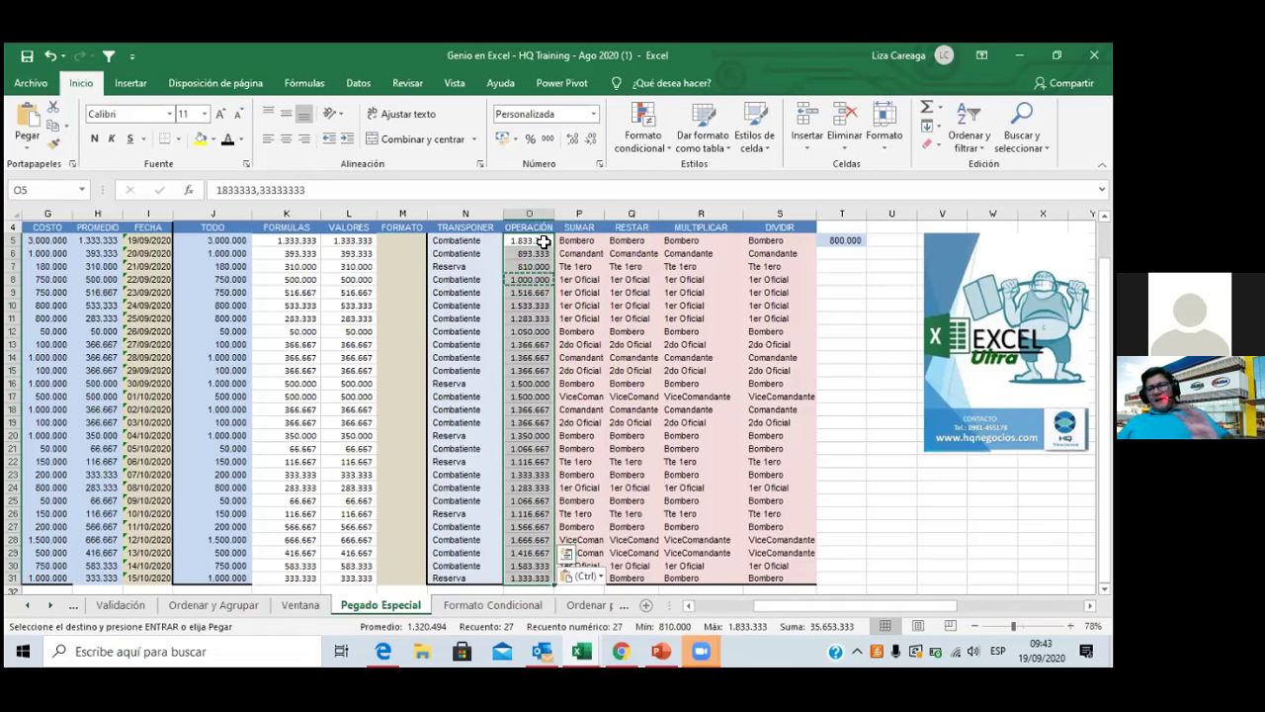
{"action": "key", "text": "ctrl+c"}
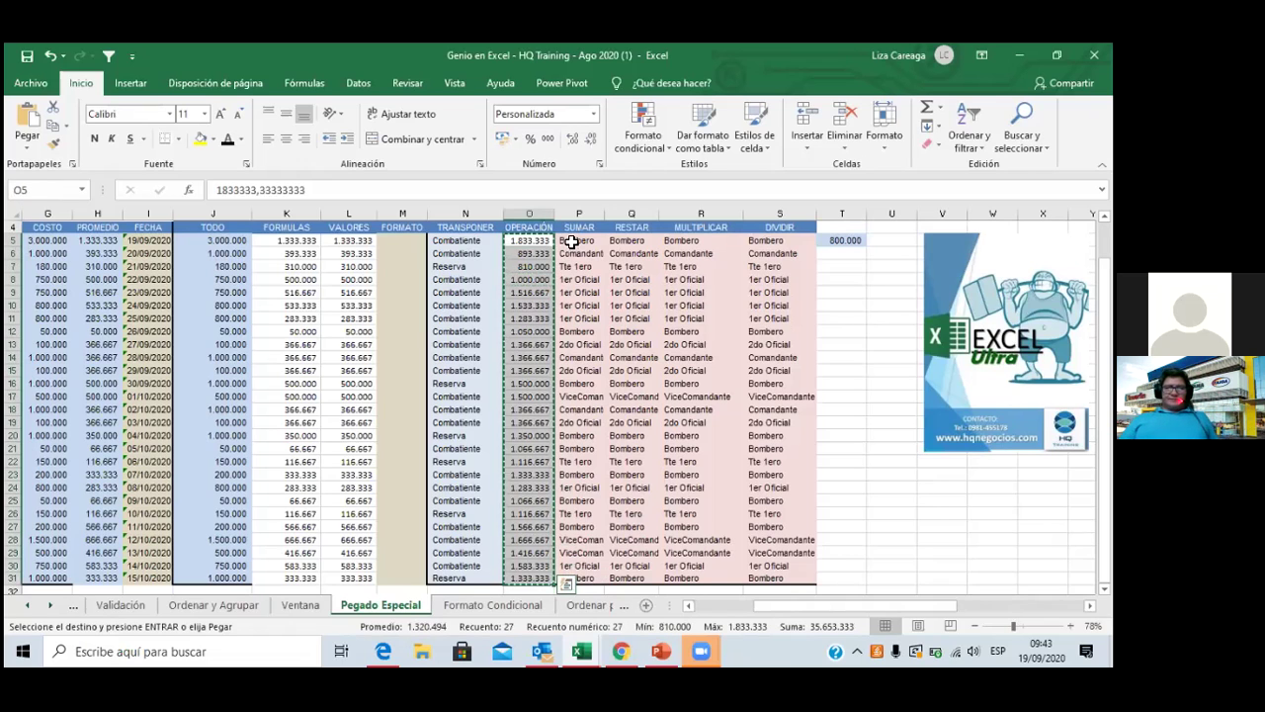
{"action": "left_click", "coordinate": [571, 242]}
{"action": "key", "text": "Return"}
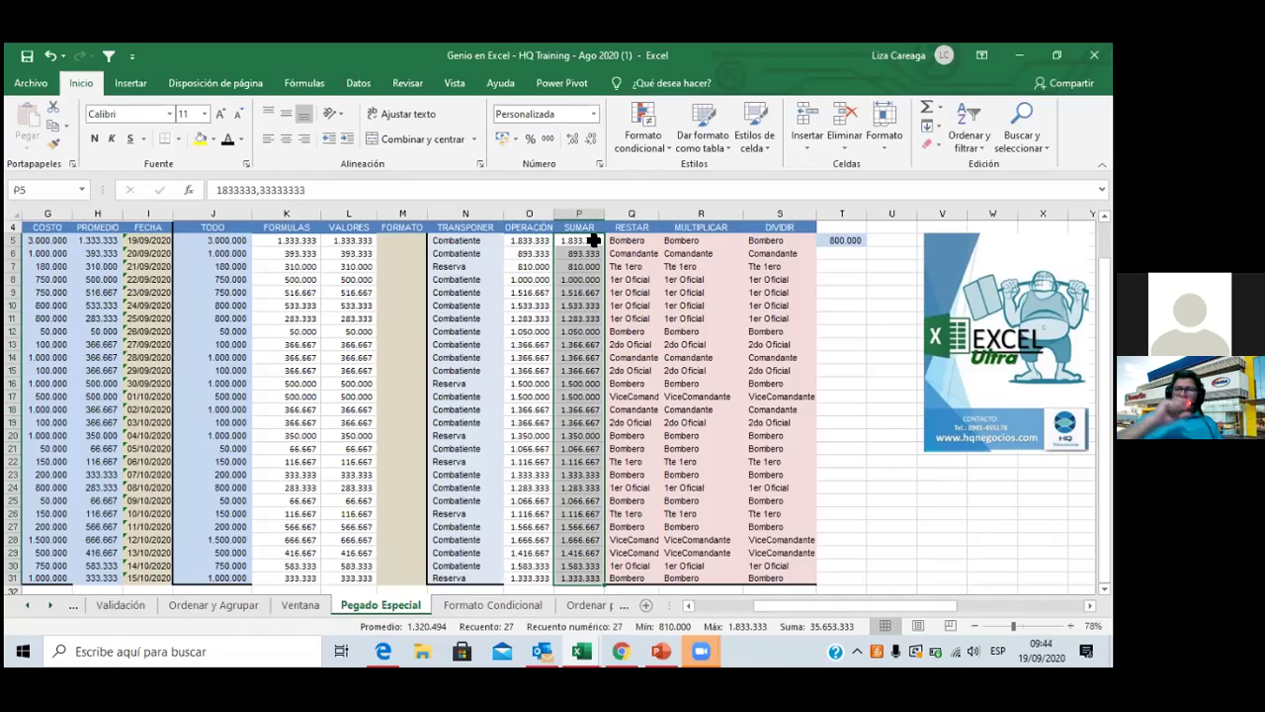
{"action": "key", "text": "ctrl+v"}
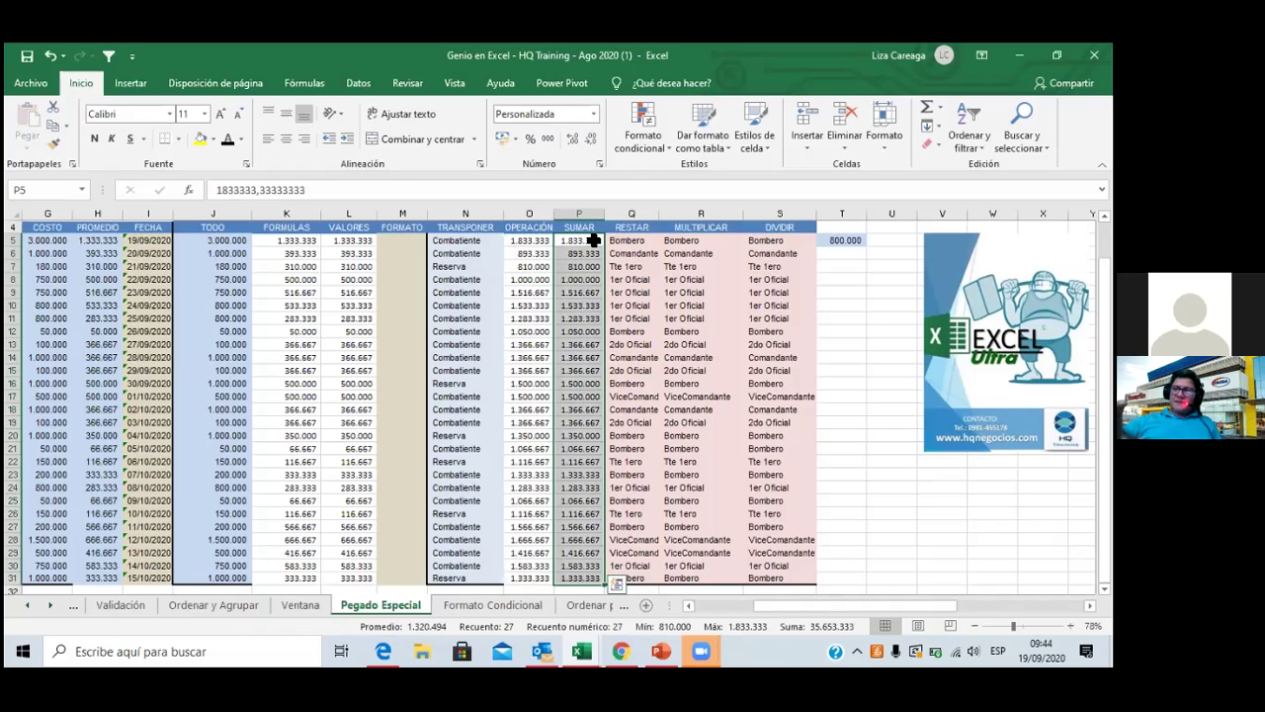
{"action": "key", "text": "ctrl+c"}
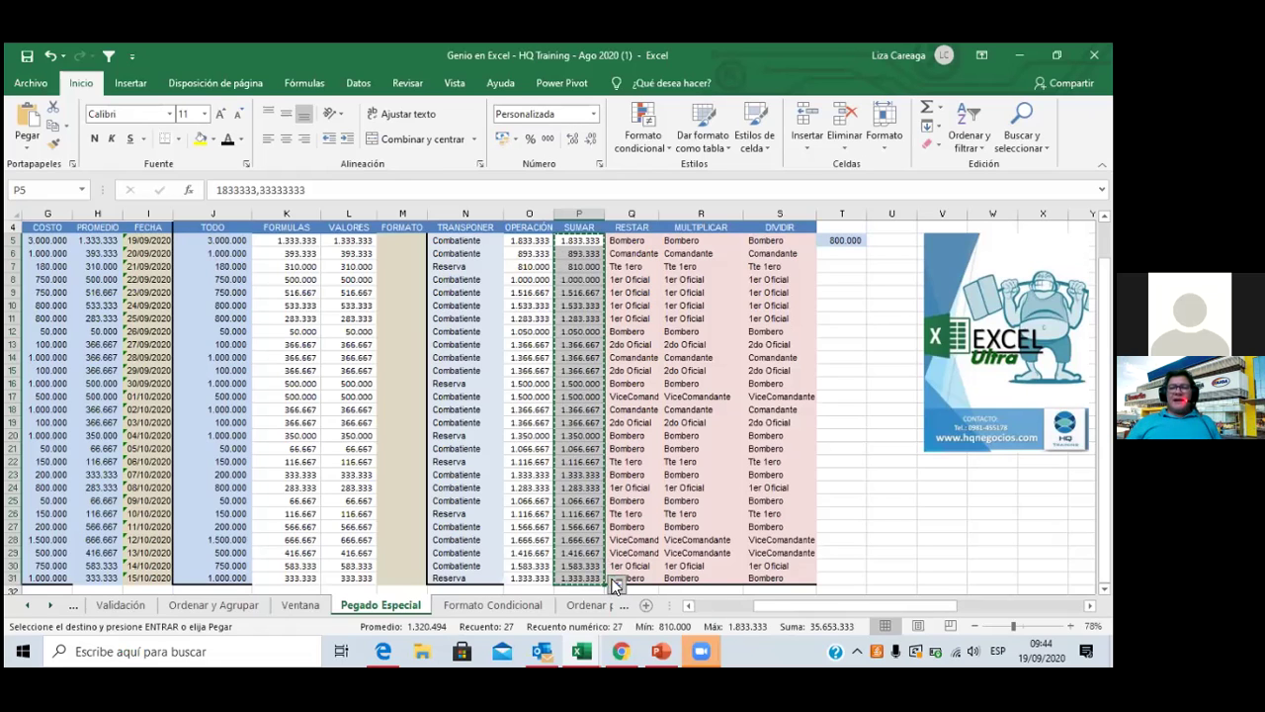
Step: Paste the copied P5:P31 values onto SUMAR with Pegado especial Sumar, doubling P5 to 3.666.667
{"action": "right_click", "coordinate": [590, 542]}
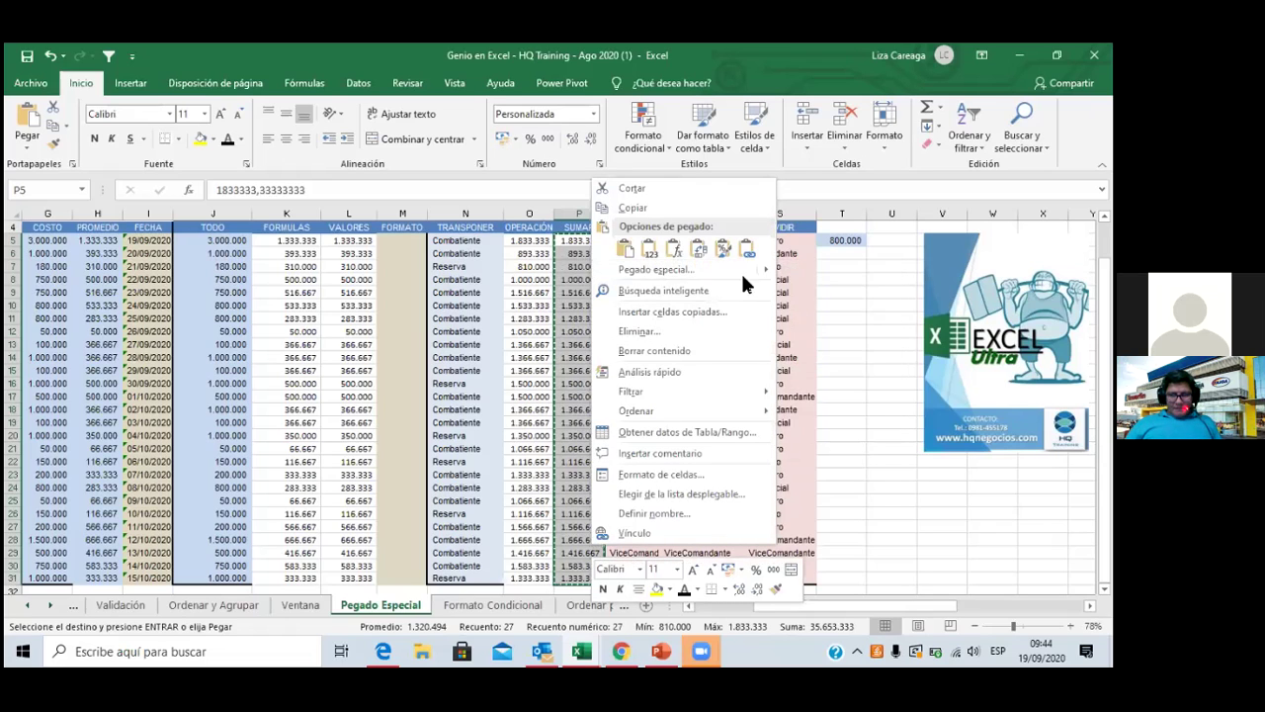
{"action": "mouse_move", "coordinate": [766, 275]}
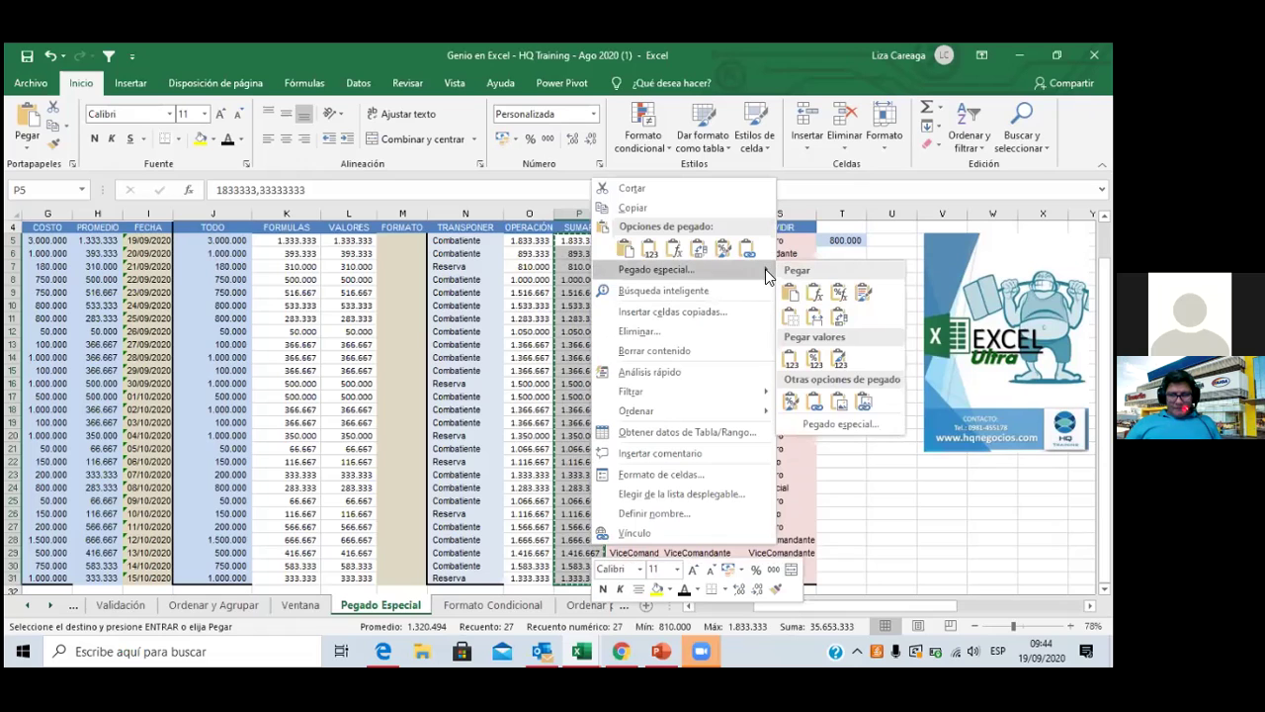
{"action": "left_click", "coordinate": [843, 427]}
{"action": "left_click", "coordinate": [622, 460]}
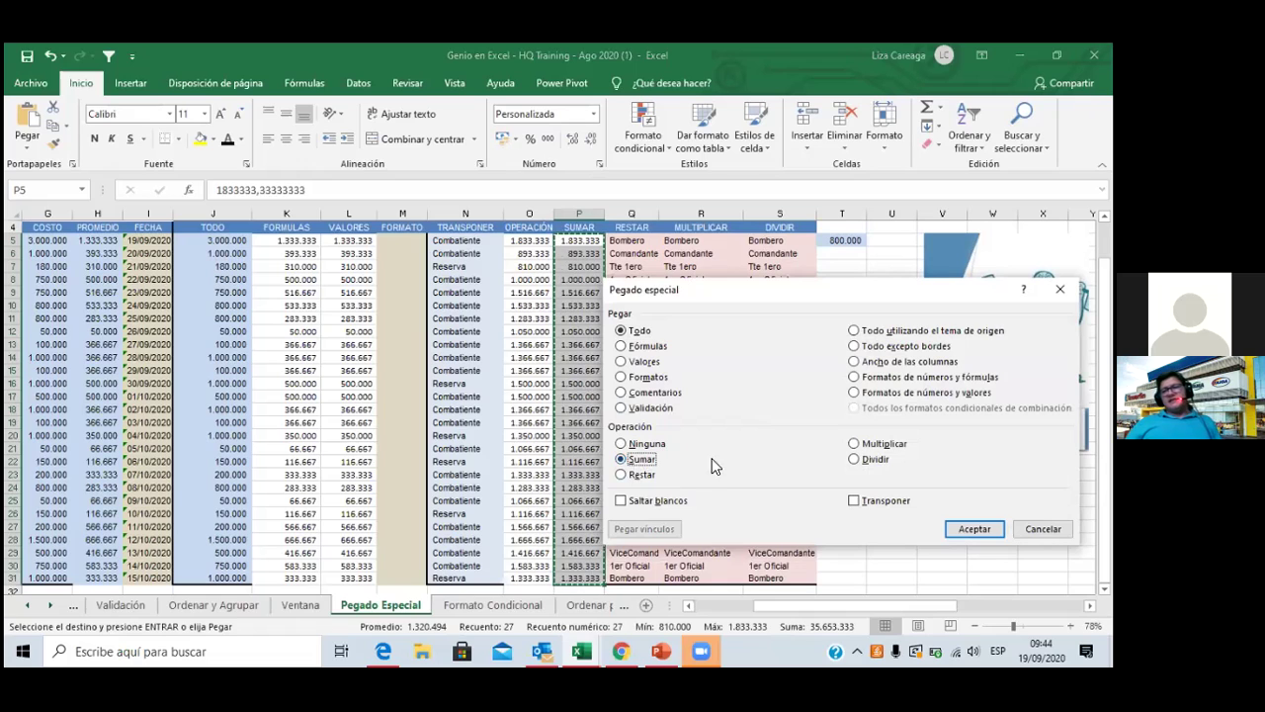
{"action": "left_click", "coordinate": [973, 529]}
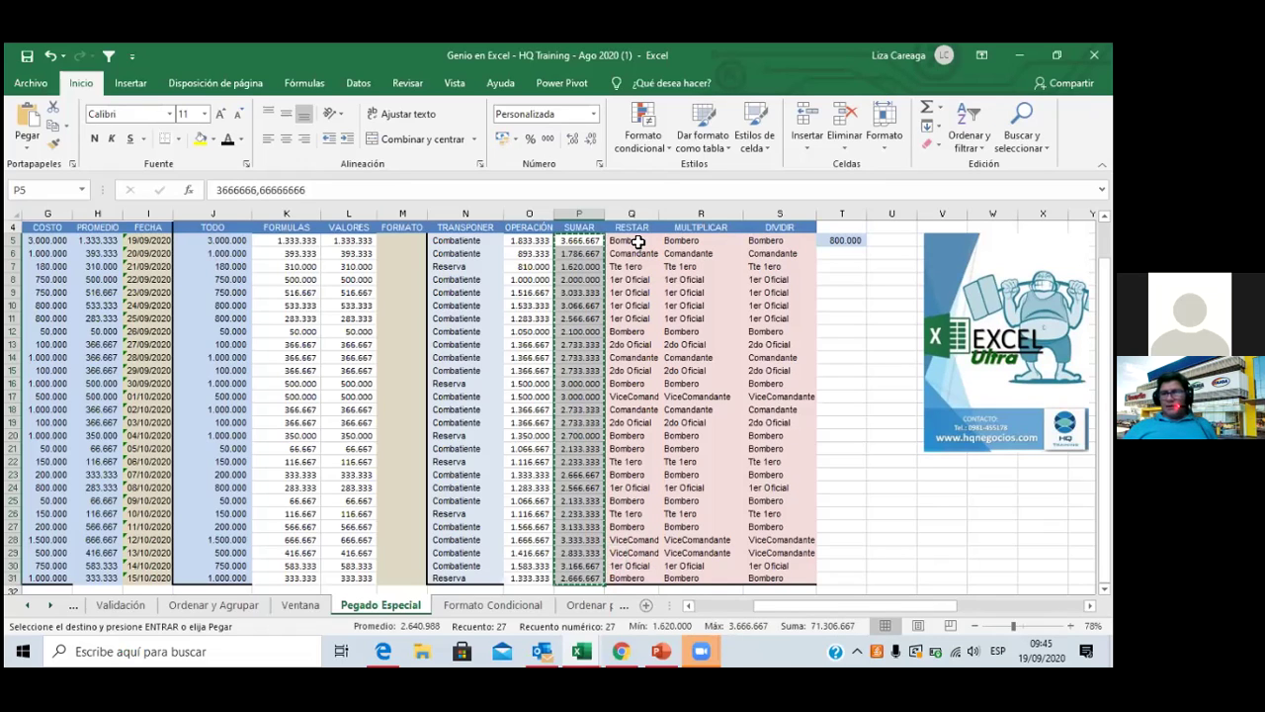
Step: Paste the SUMAR figures into RESTAR from Q5, giving 3.666.667 down to 2.666.667
{"action": "left_click", "coordinate": [639, 242]}
{"action": "key", "text": "ctrl+v"}
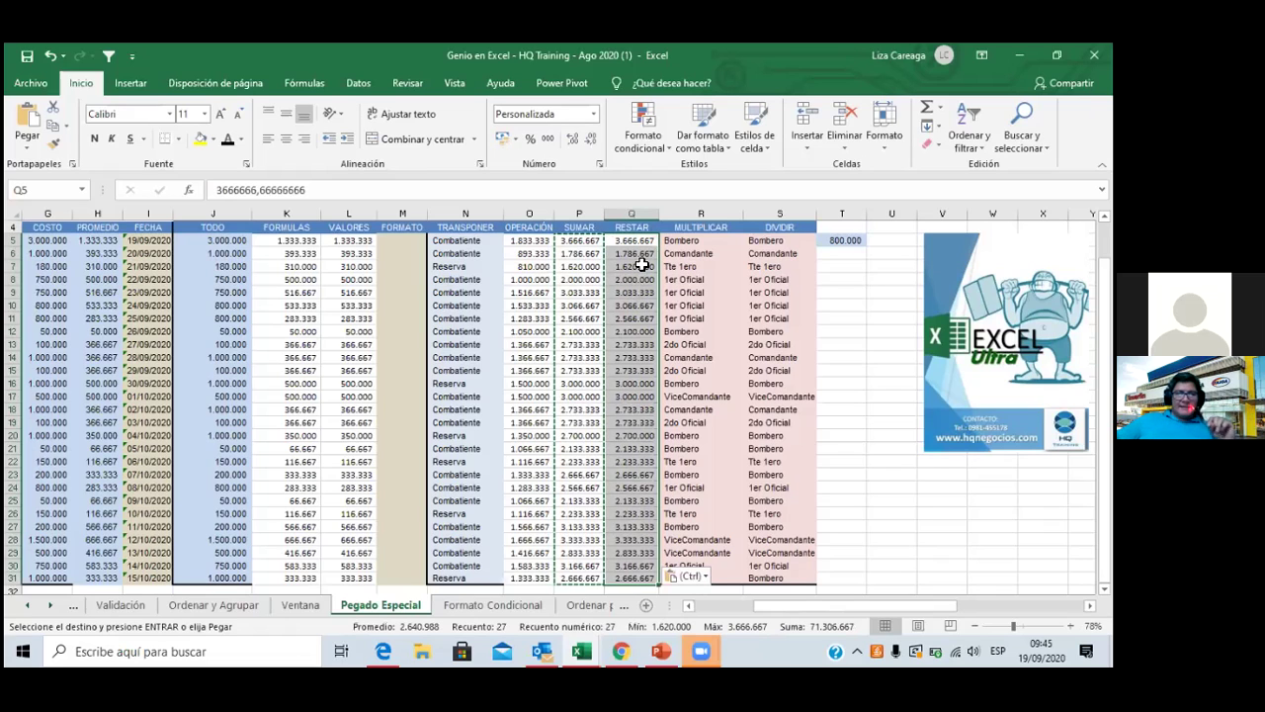
{"action": "left_click", "coordinate": [645, 280]}
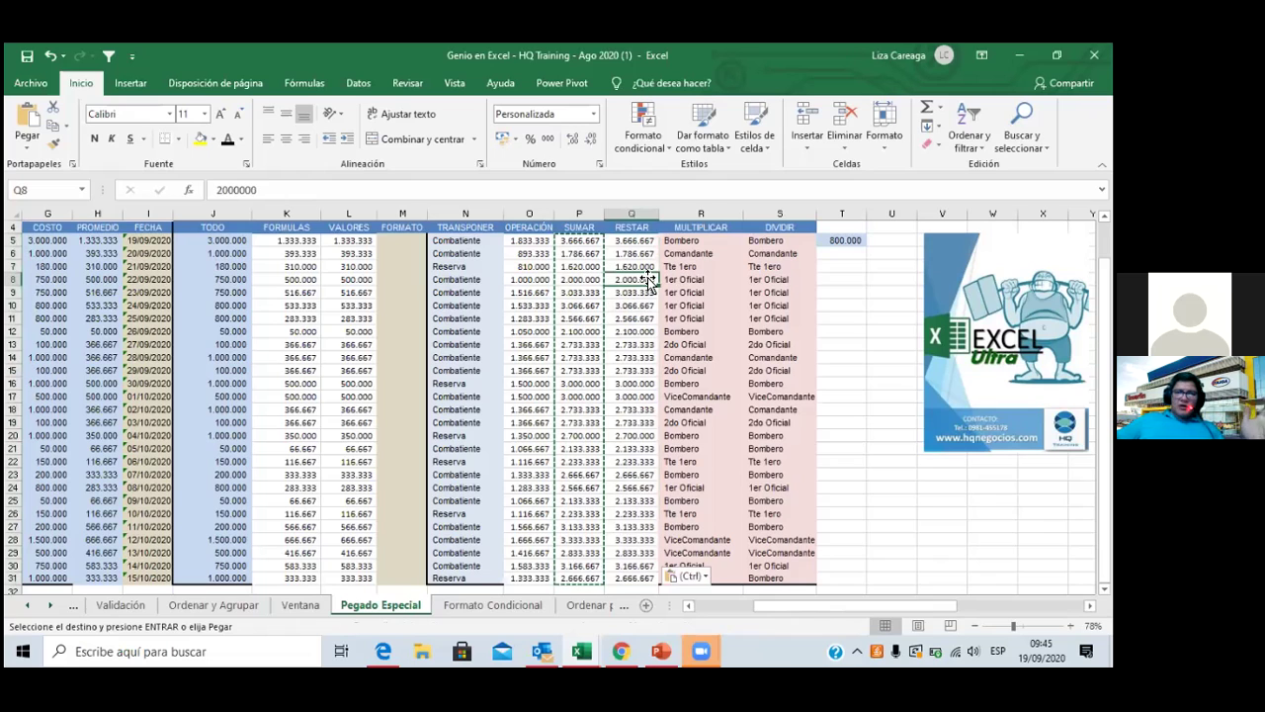
{"action": "scroll", "coordinate": [643, 293], "scroll_direction": "up", "scroll_amount": 1}
{"action": "left_click", "coordinate": [640, 339]}
{"action": "left_click", "coordinate": [631, 326]}
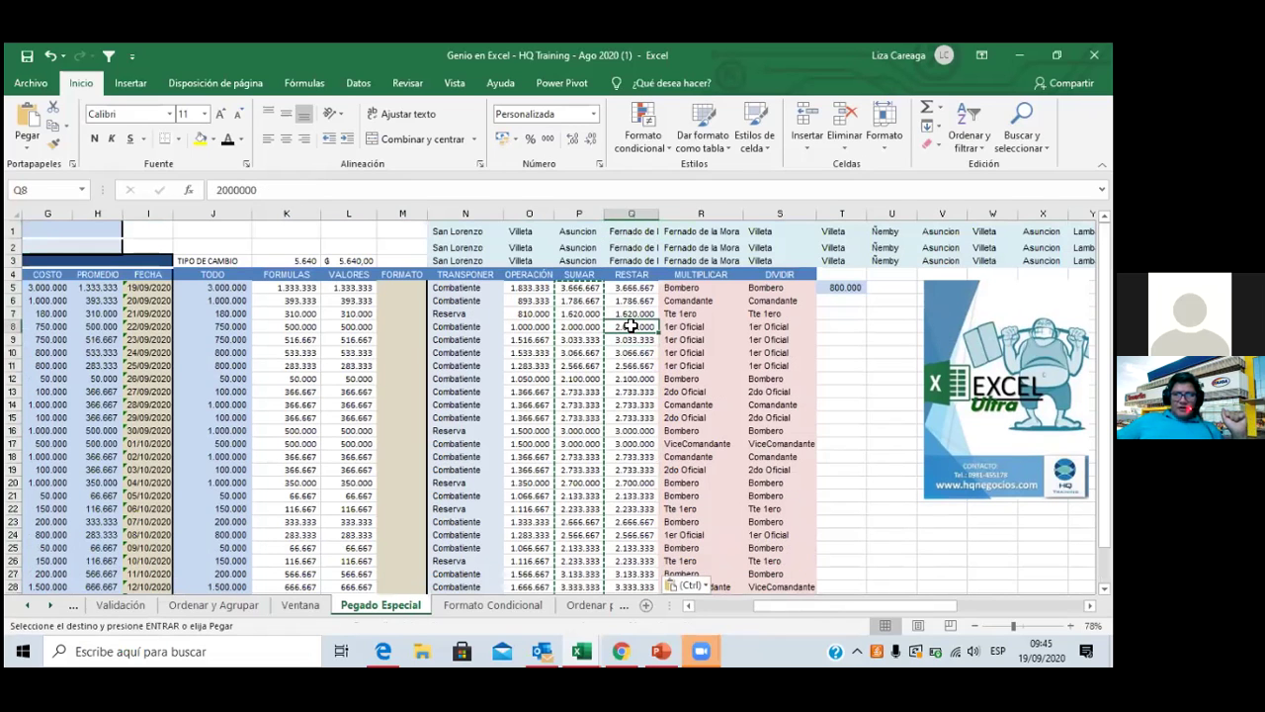
{"action": "left_click_drag", "start_coordinate": [627, 287], "coordinate": [627, 565]}
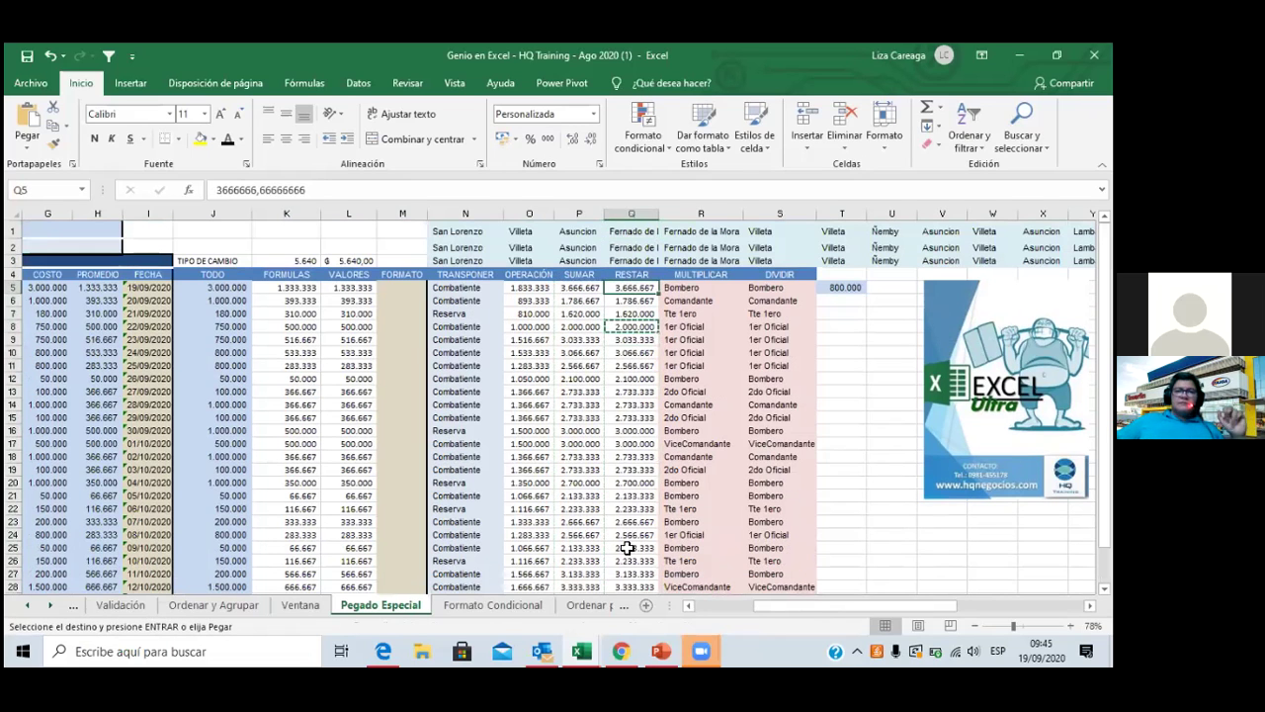
{"action": "key", "text": "ctrl+v"}
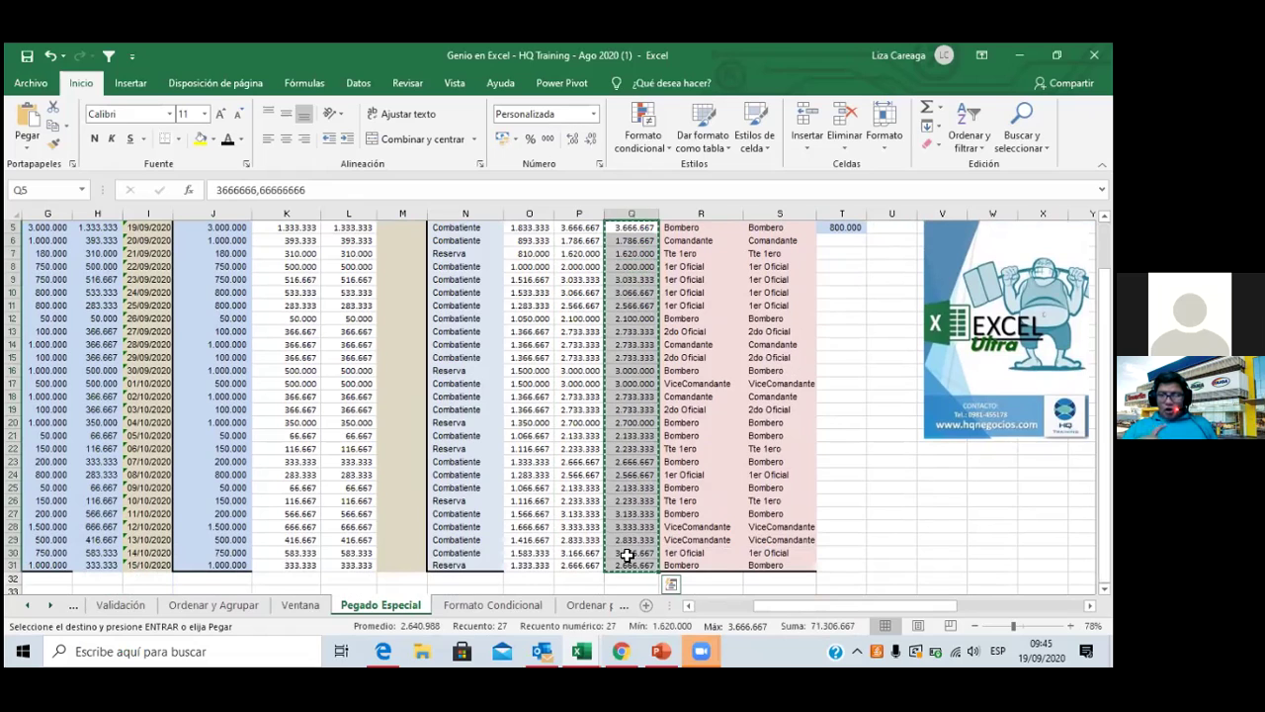
Step: Copy the 2.000.000 in Q8 and select the top RESTAR cells
{"action": "left_click", "coordinate": [881, 449]}
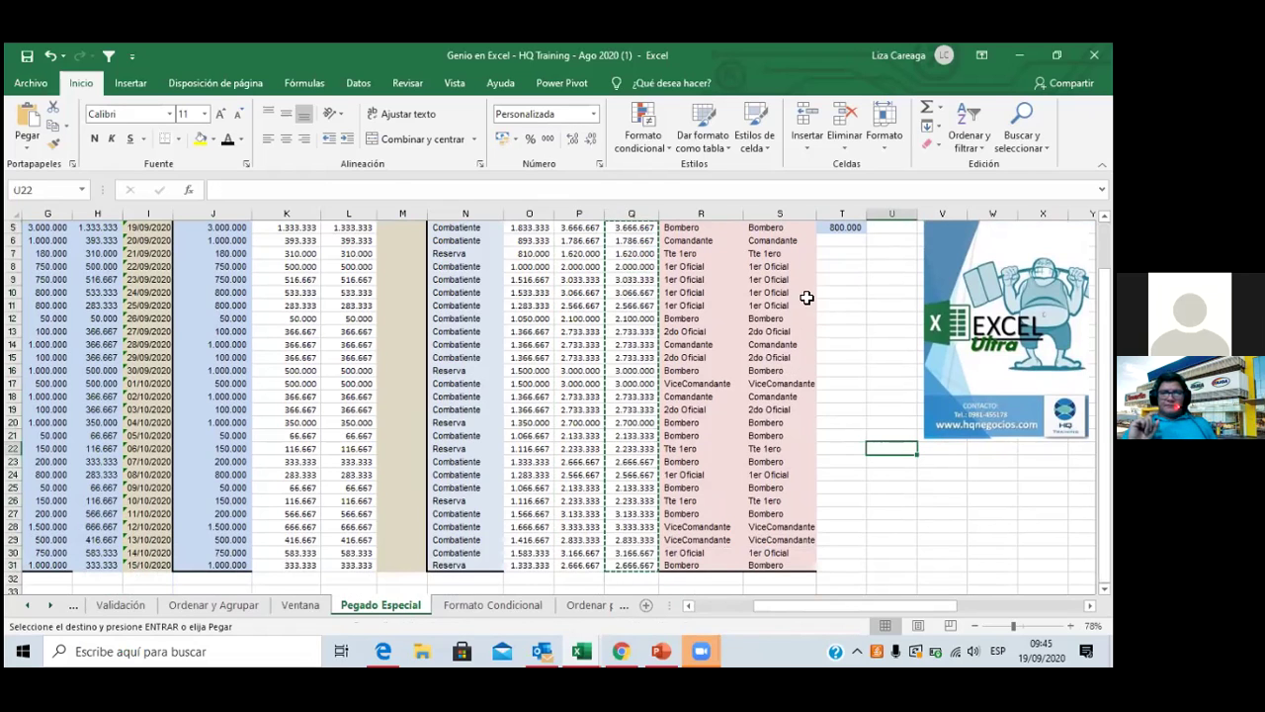
{"action": "key", "text": "Escape"}
{"action": "left_click", "coordinate": [631, 267]}
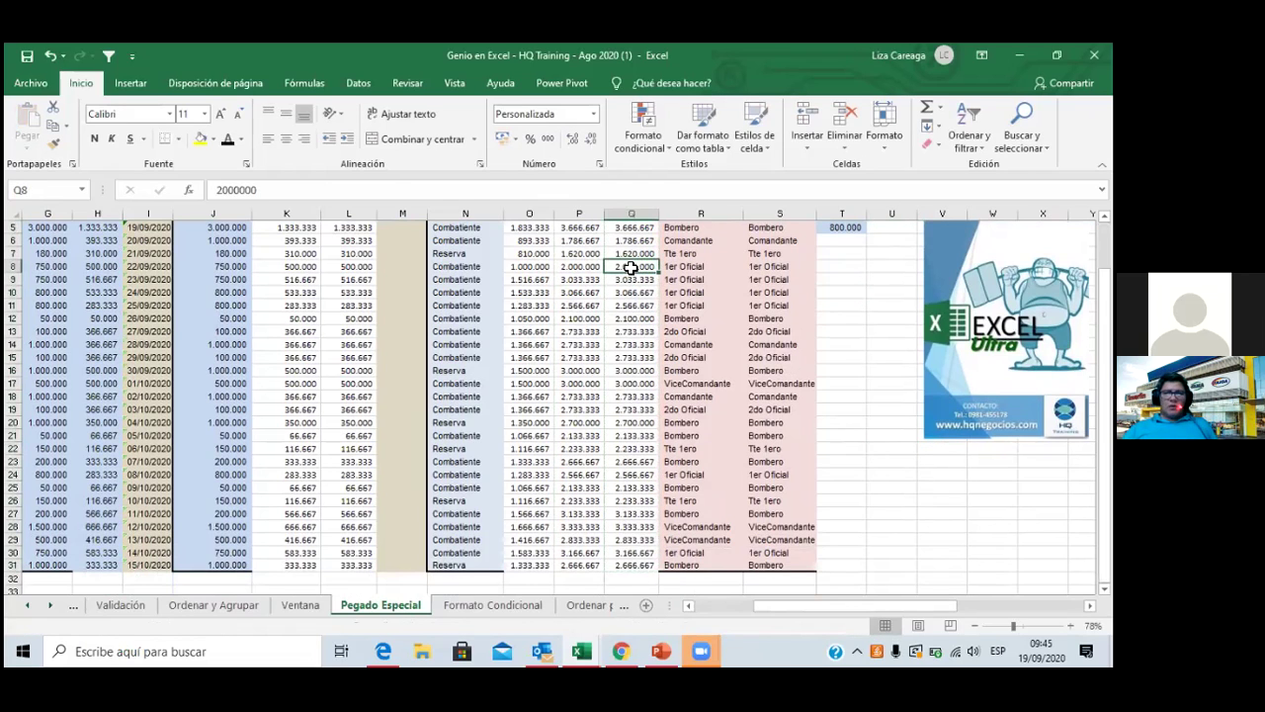
{"action": "key", "text": "ctrl+c"}
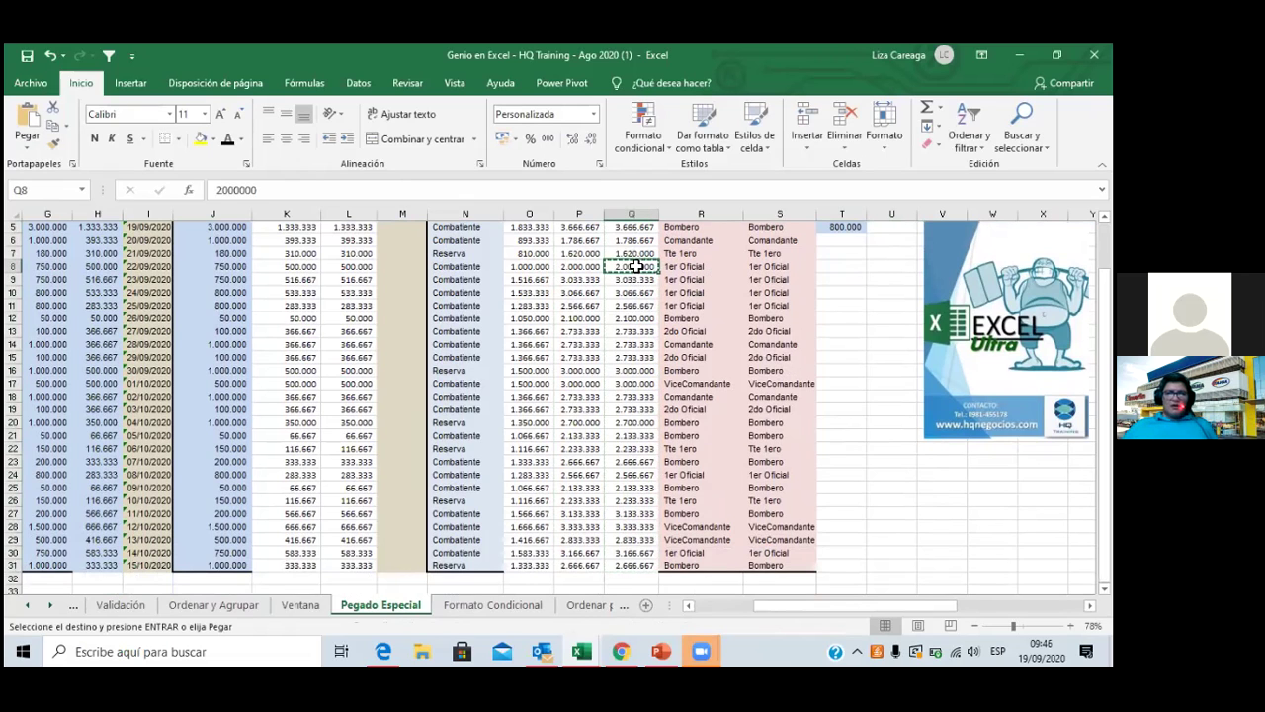
{"action": "scroll", "coordinate": [638, 242], "scroll_direction": "up", "scroll_amount": 1}
{"action": "mouse_move", "coordinate": [634, 253]}
{"action": "left_mouse_down"}
{"action": "mouse_move", "coordinate": [636, 594]}
{"action": "mouse_move", "coordinate": [635, 571]}
{"action": "left_mouse_up"}
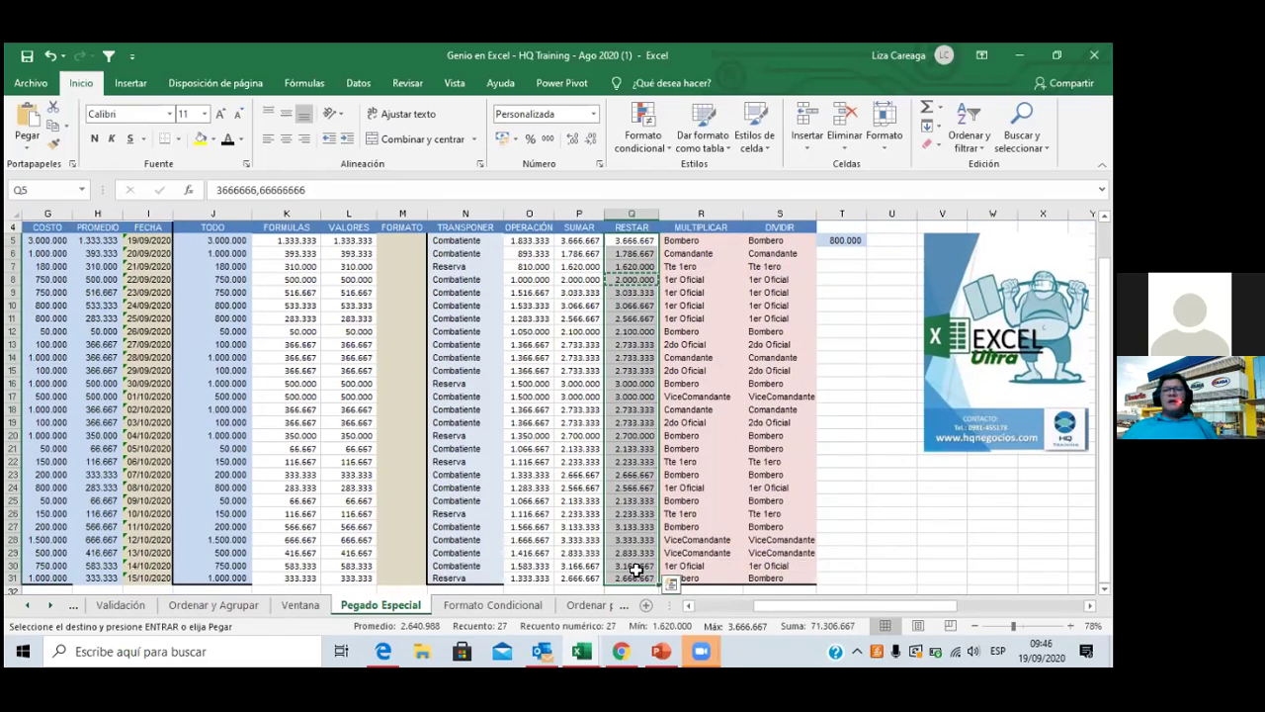
Step: Subtract the copied 2.000.000 from the RESTAR cells with Pegado especial Restar, making Q5 1.666.667
{"action": "right_click", "coordinate": [636, 575]}
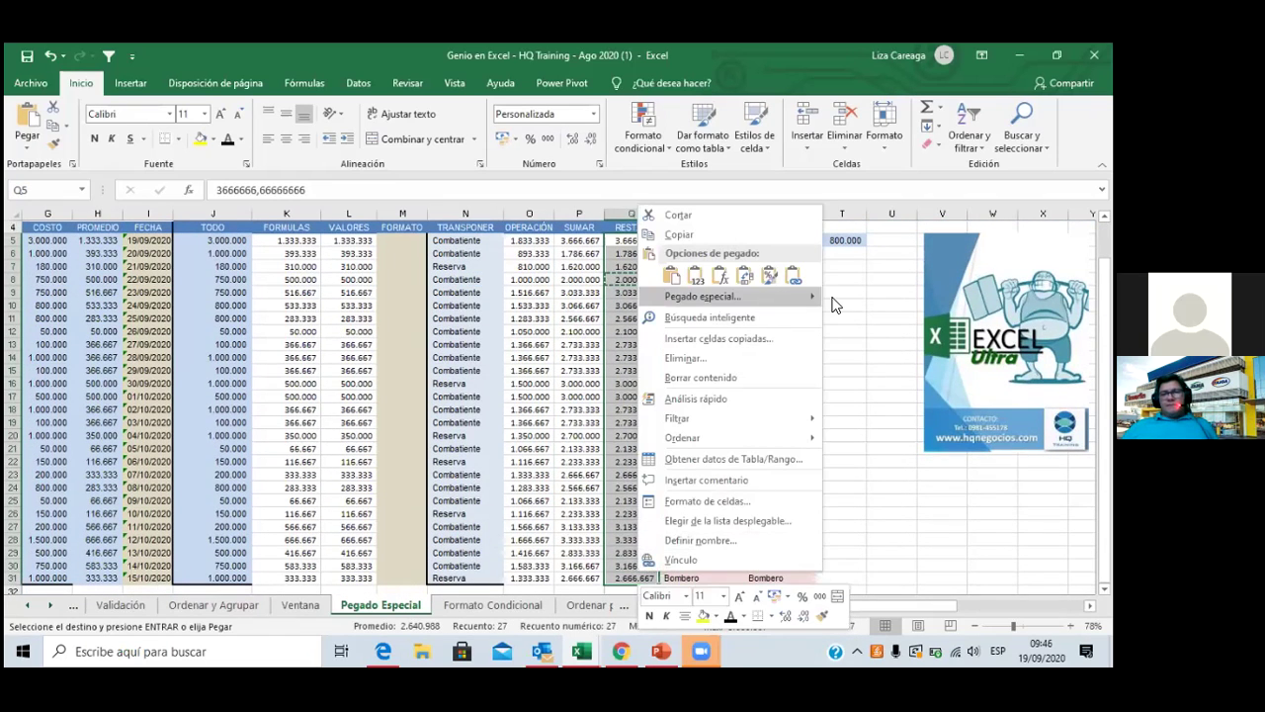
{"action": "mouse_move", "coordinate": [810, 301]}
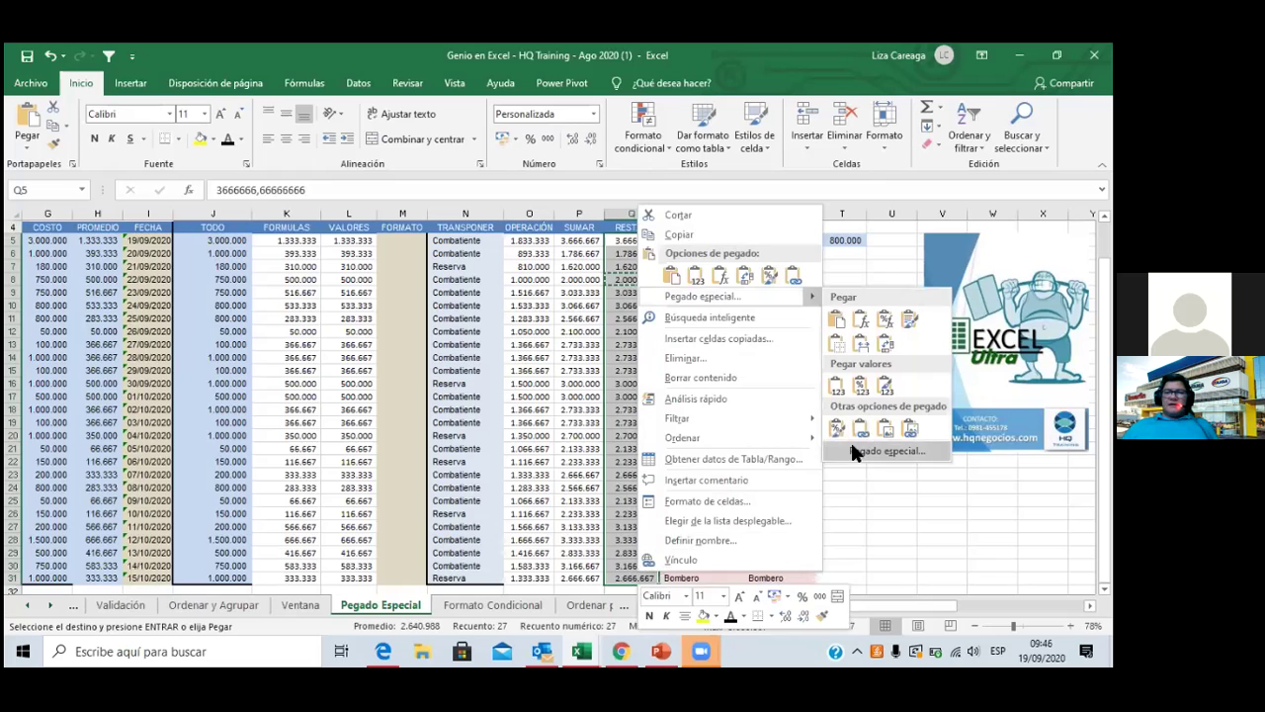
{"action": "left_click", "coordinate": [850, 439]}
{"action": "left_click", "coordinate": [632, 497]}
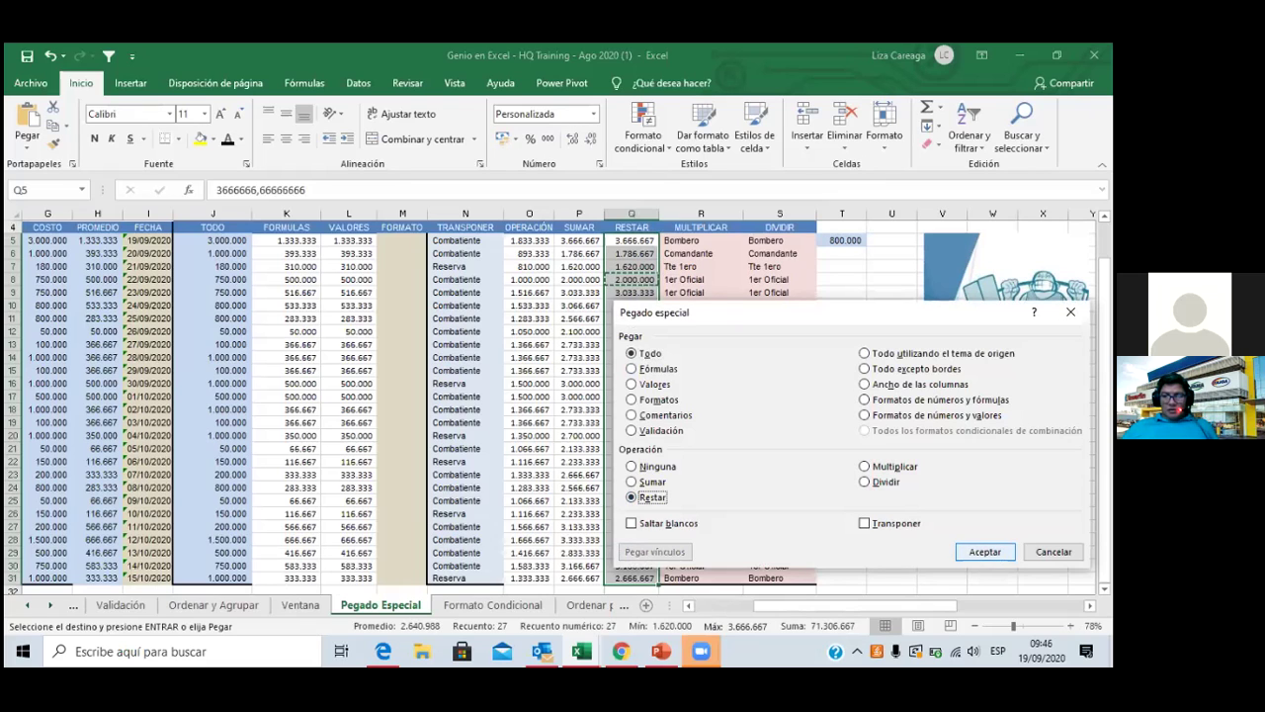
{"action": "left_click", "coordinate": [984, 552]}
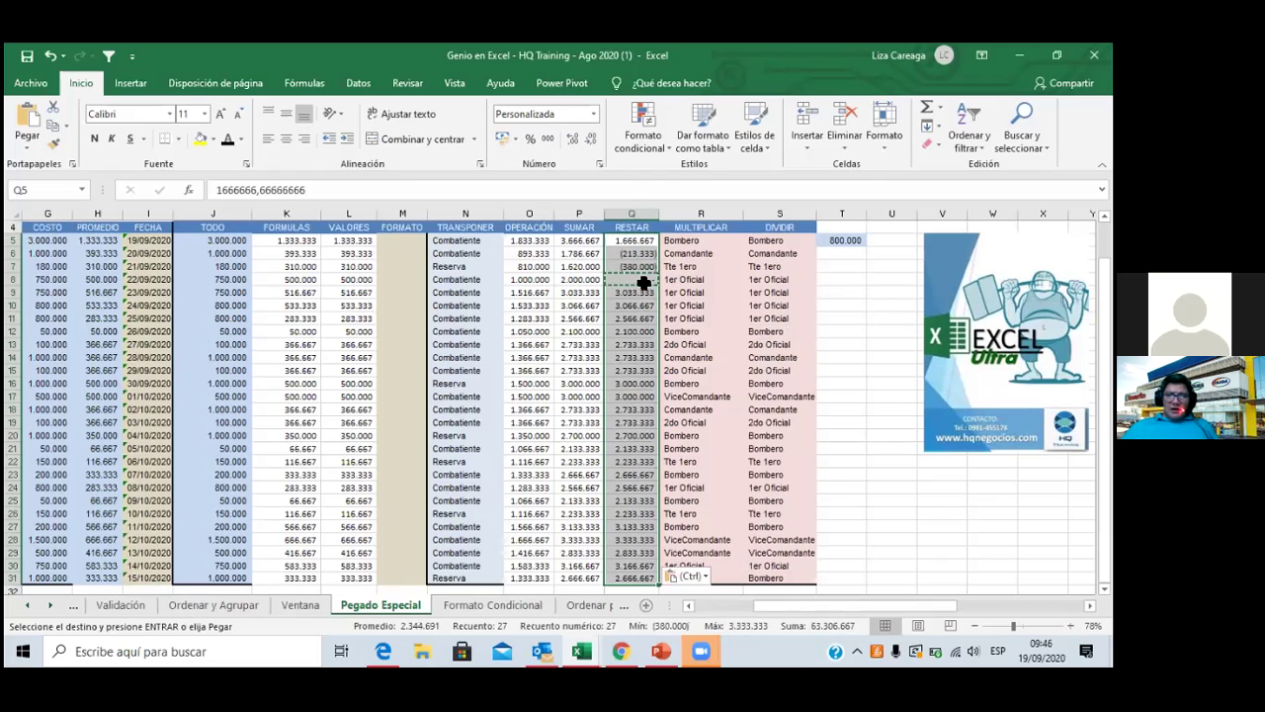
{"action": "scroll", "coordinate": [637, 487], "scroll_direction": "down", "scroll_amount": 2}
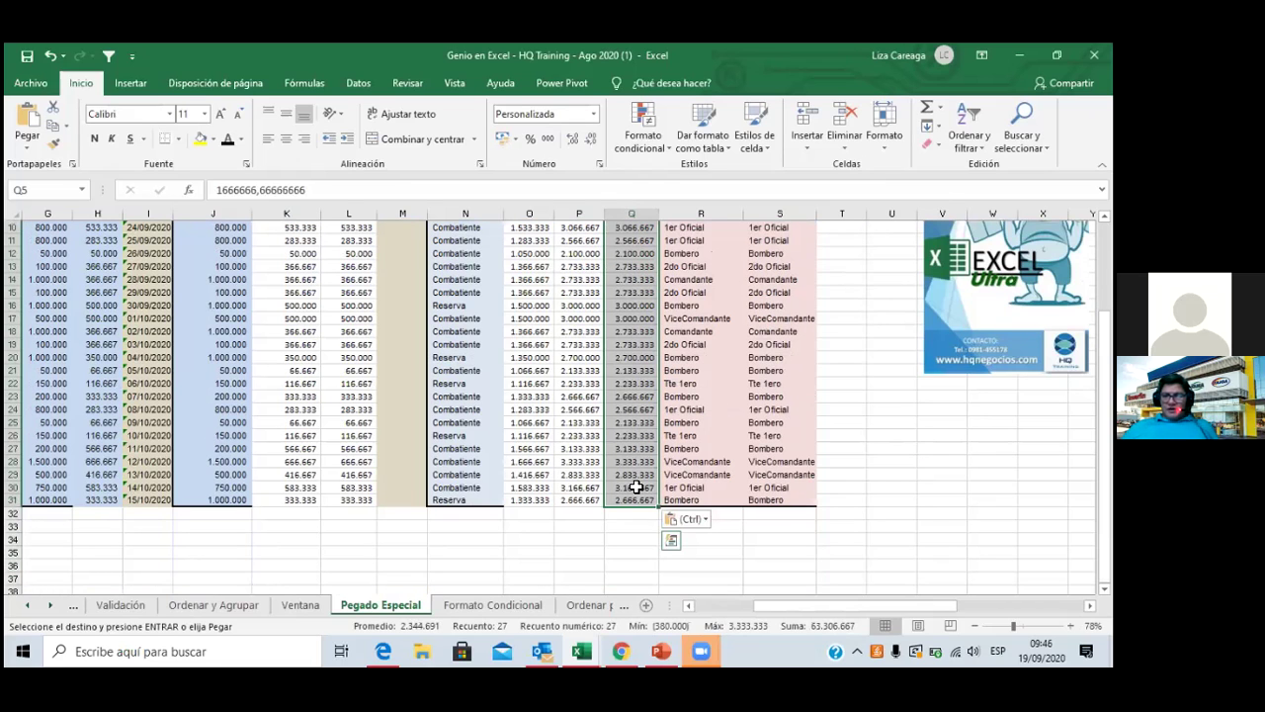
{"action": "scroll", "coordinate": [637, 487], "scroll_direction": "up", "scroll_amount": 2}
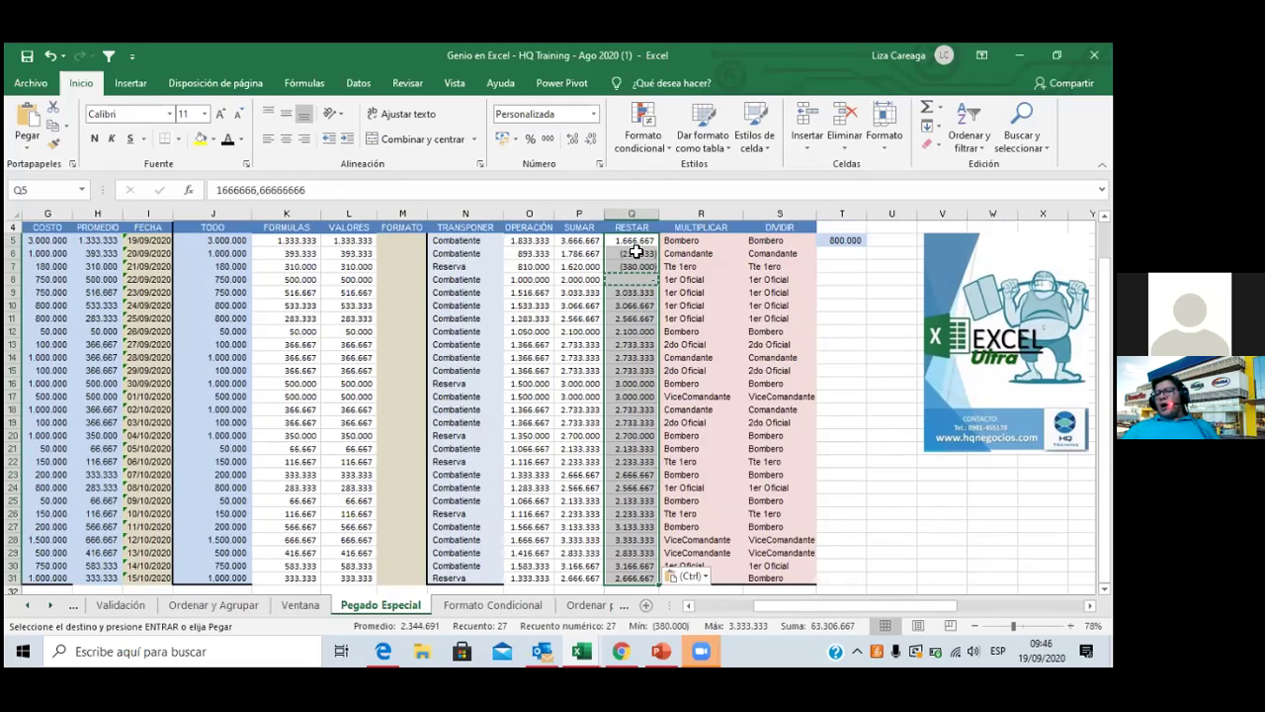
Step: Apply the Número format, then the Millares thousands style, to RESTAR, and reopen the format list
{"action": "left_click", "coordinate": [593, 114]}
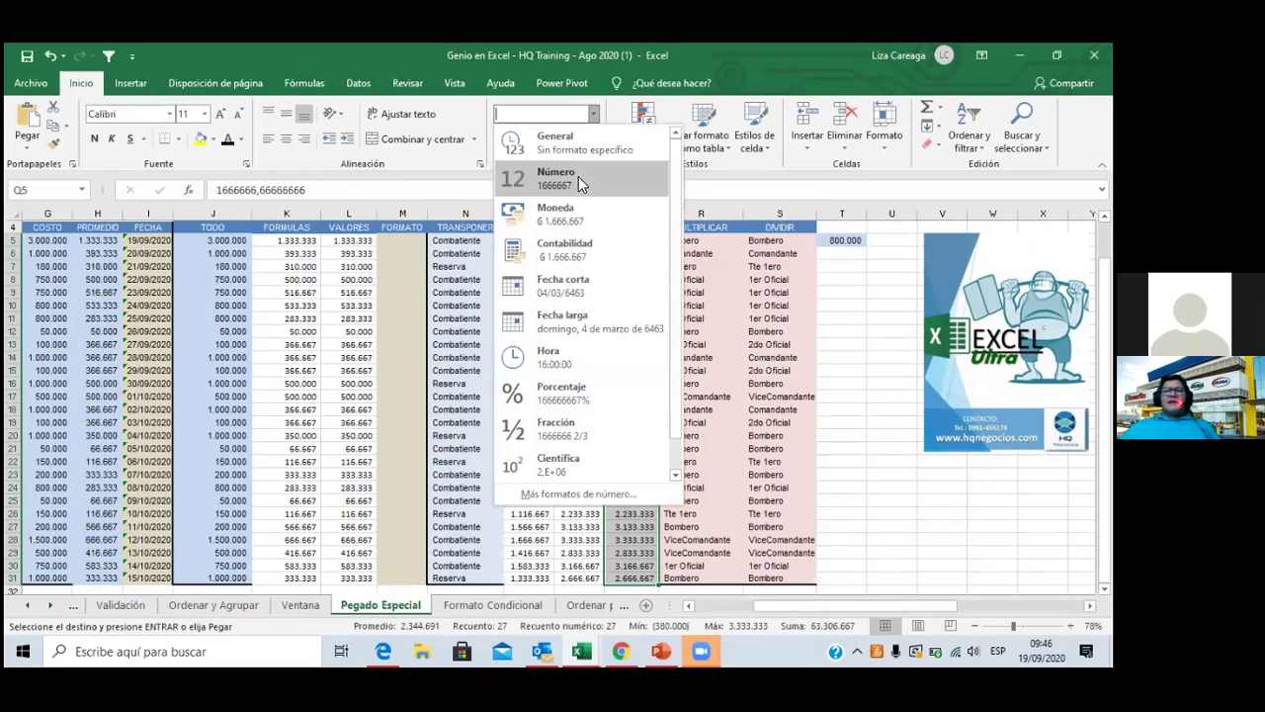
{"action": "left_click", "coordinate": [578, 176]}
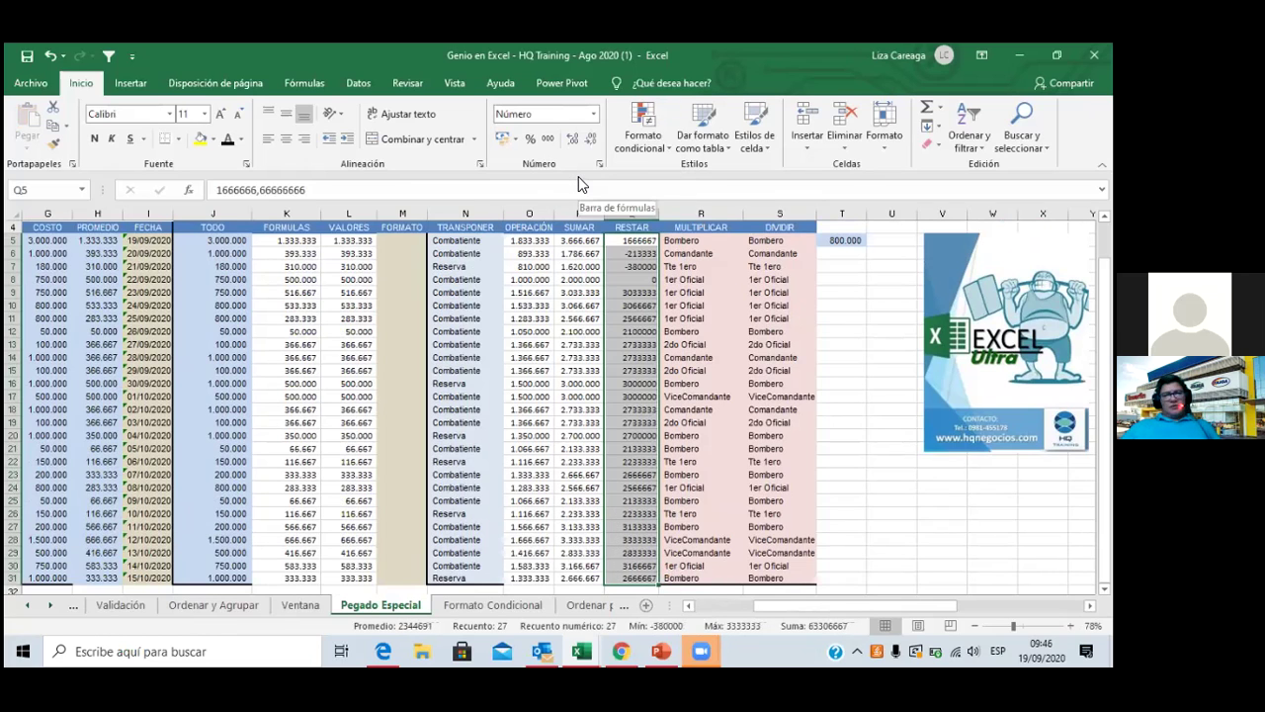
{"action": "left_click", "coordinate": [548, 139]}
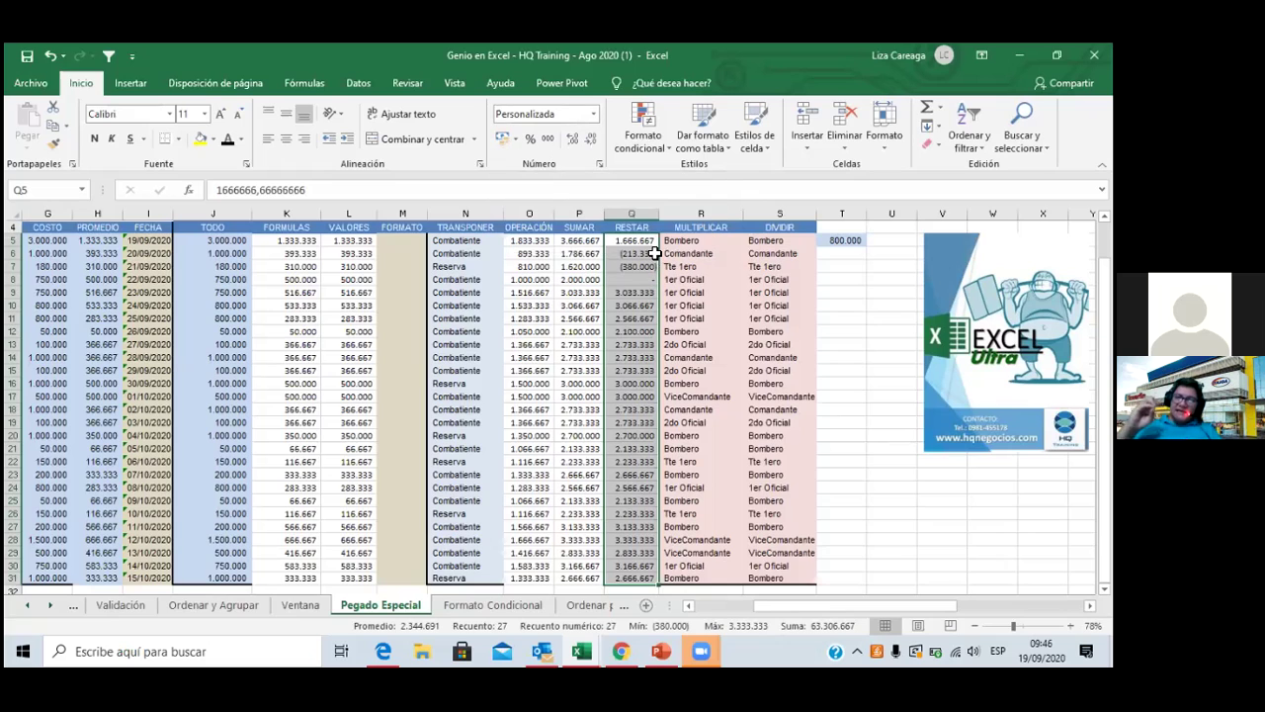
{"action": "left_click", "coordinate": [594, 115]}
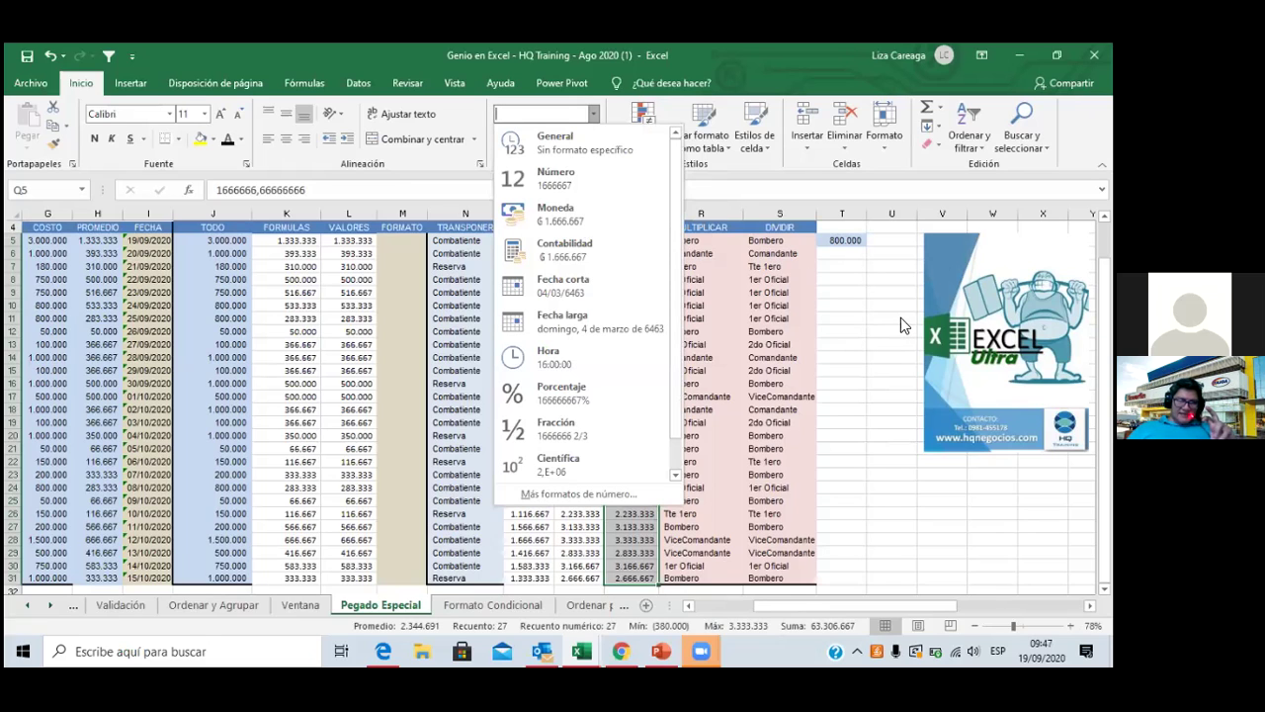
Step: Format RESTAR as Número with thousands separator and red negatives without a minus sign
{"action": "right_click", "coordinate": [634, 255]}
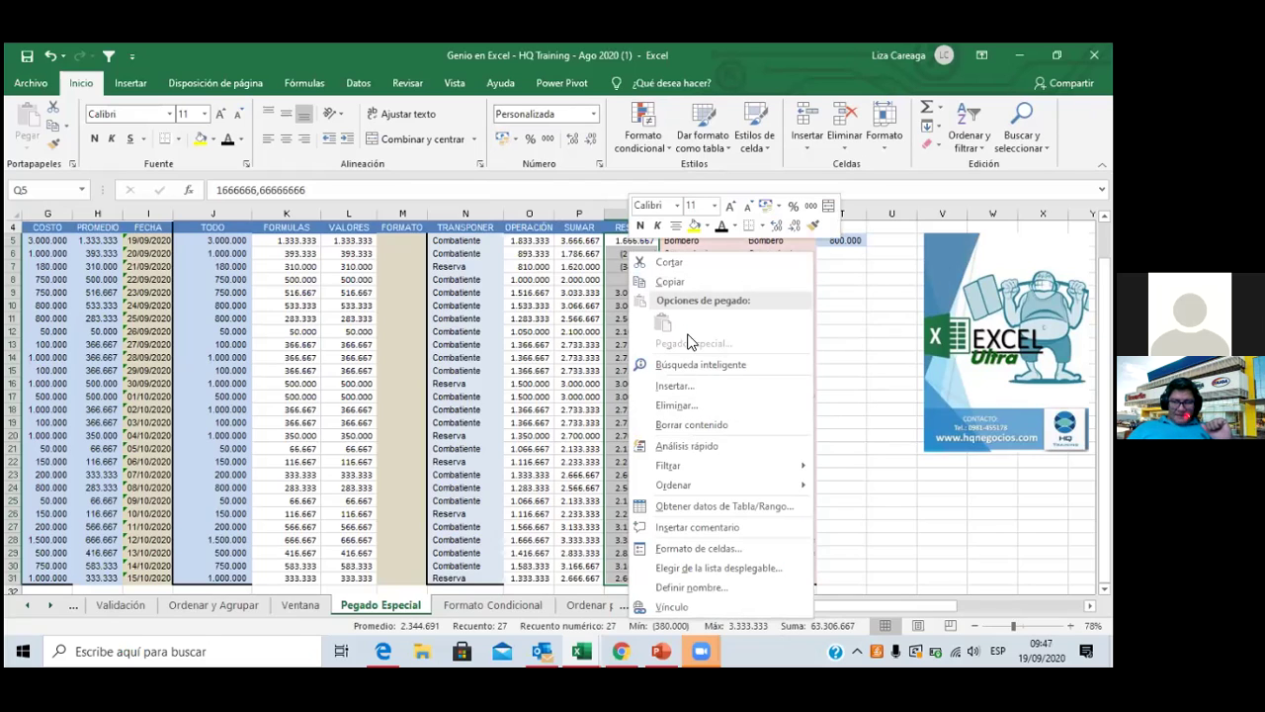
{"action": "left_click", "coordinate": [757, 550]}
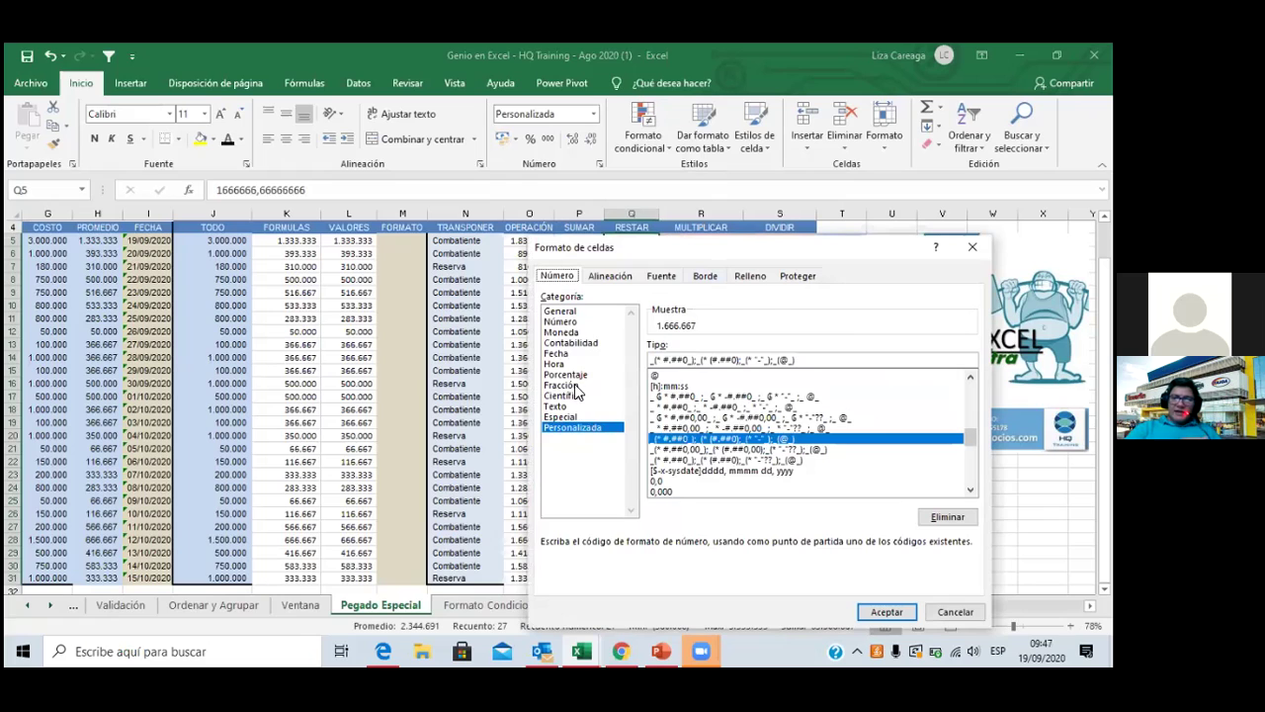
{"action": "left_click", "coordinate": [560, 322]}
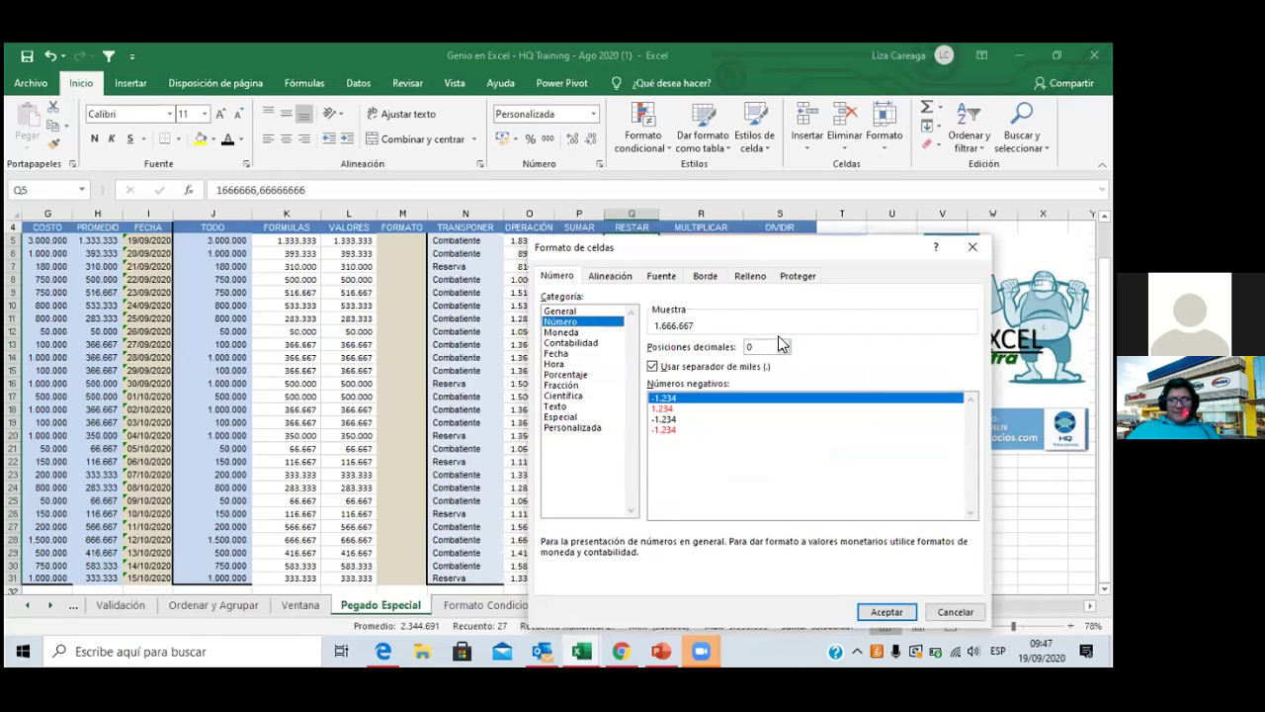
{"action": "left_click", "coordinate": [667, 368]}
{"action": "left_click", "coordinate": [667, 368]}
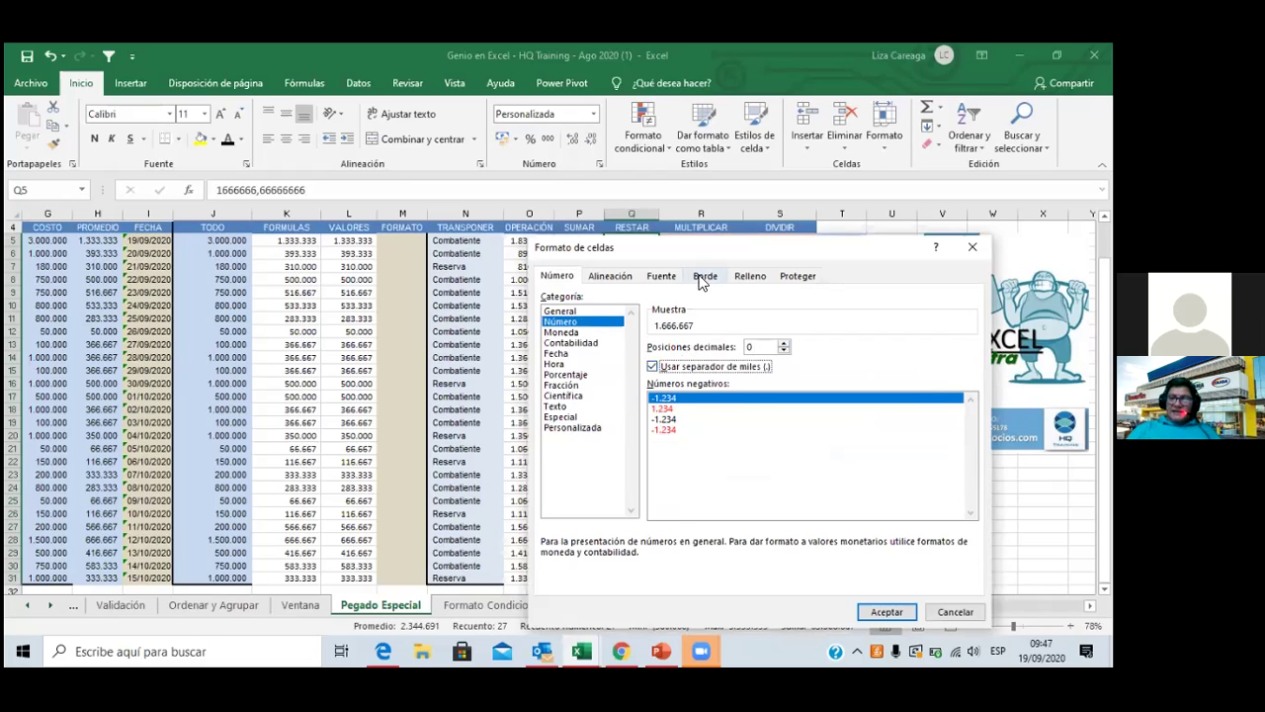
{"action": "left_click", "coordinate": [677, 408]}
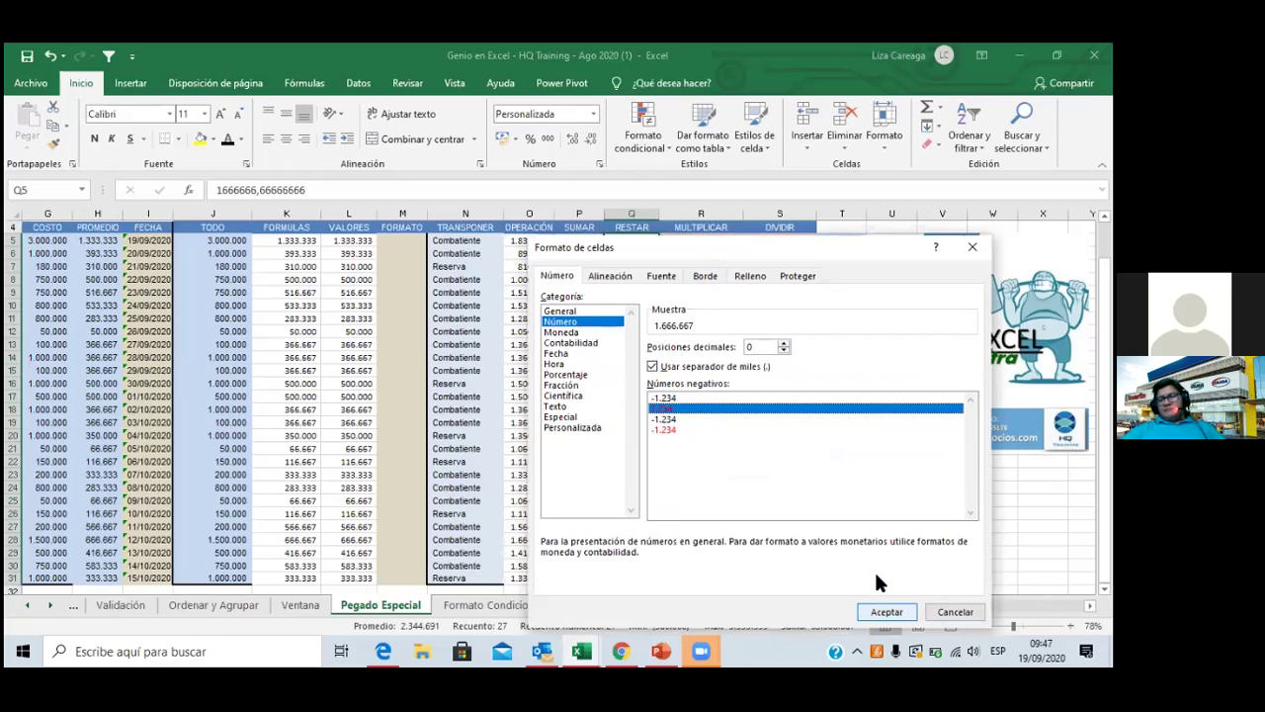
{"action": "key", "text": "Return"}
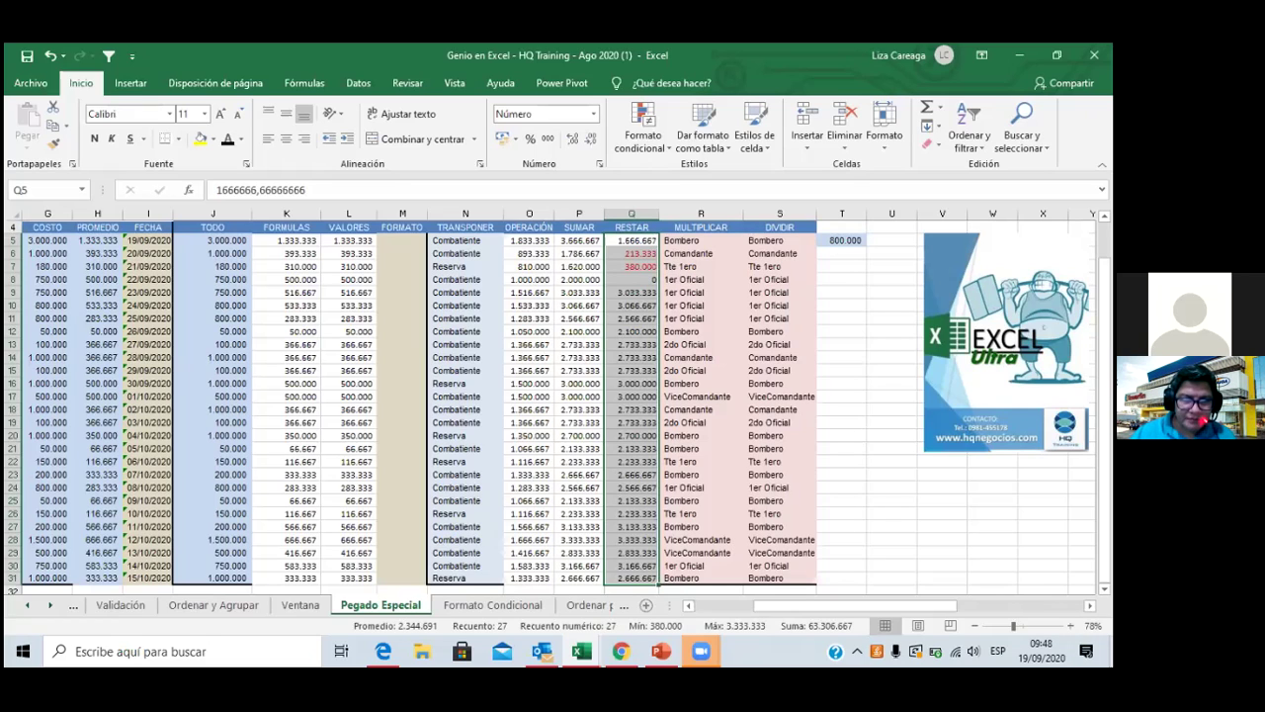
Step: Copy the PROMEDIO values in column H
{"action": "left_click", "coordinate": [664, 582]}
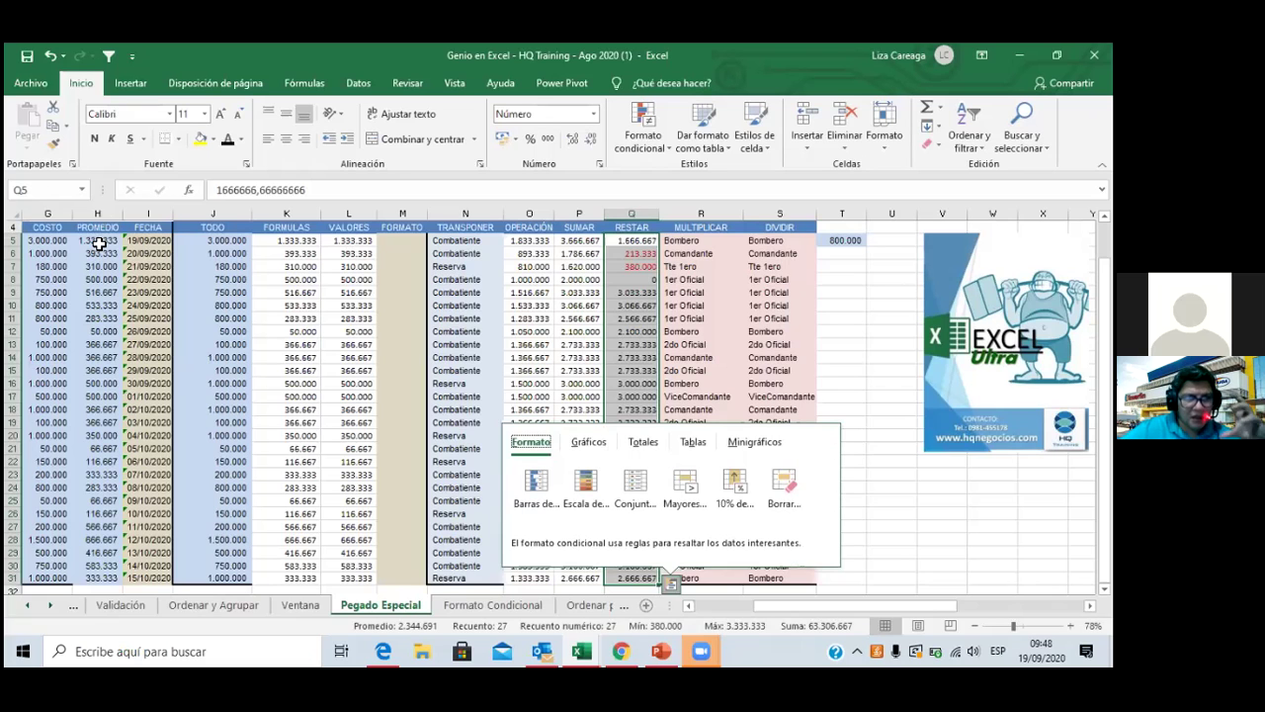
{"action": "left_click_drag", "start_coordinate": [97, 240], "coordinate": [96, 395]}
{"action": "left_click_drag", "start_coordinate": [121, 527], "coordinate": [114, 509]}
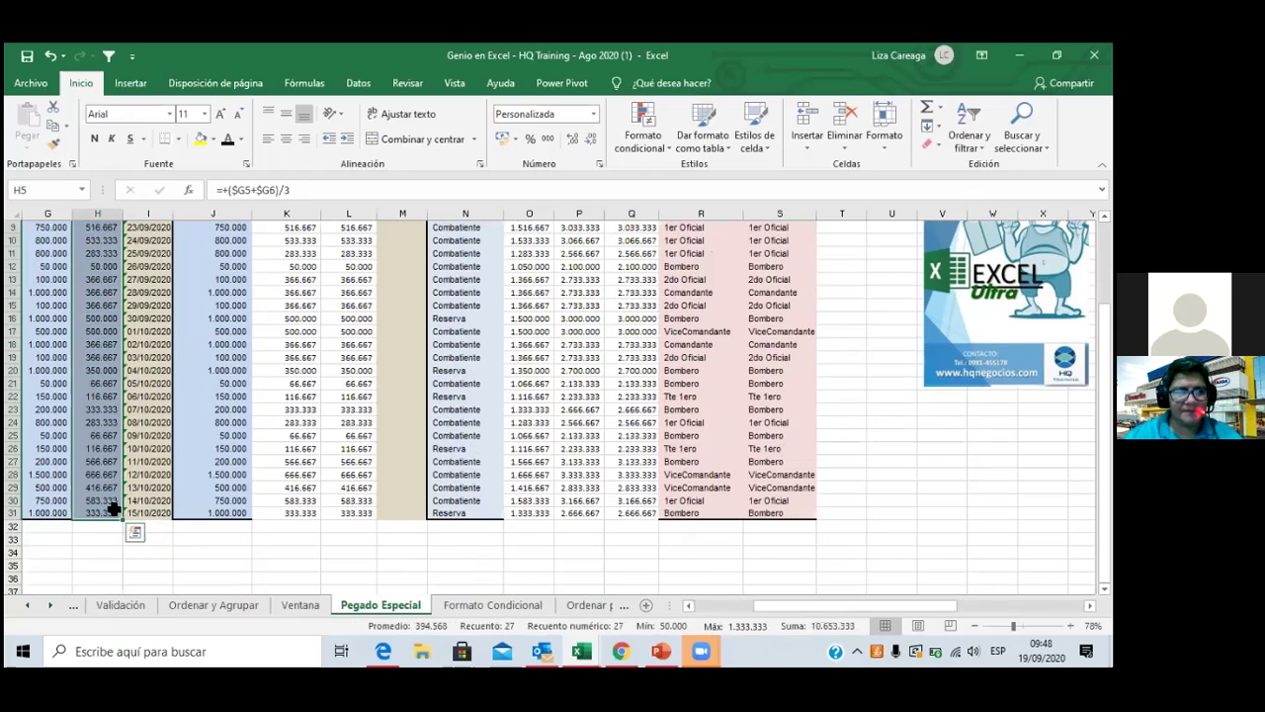
{"action": "key", "text": "ctrl+c"}
Step: Paste the copied block starting at Q5, then bring up Pegado especial on RESTAR
{"action": "scroll", "coordinate": [678, 562], "scroll_direction": "up", "scroll_amount": 3}
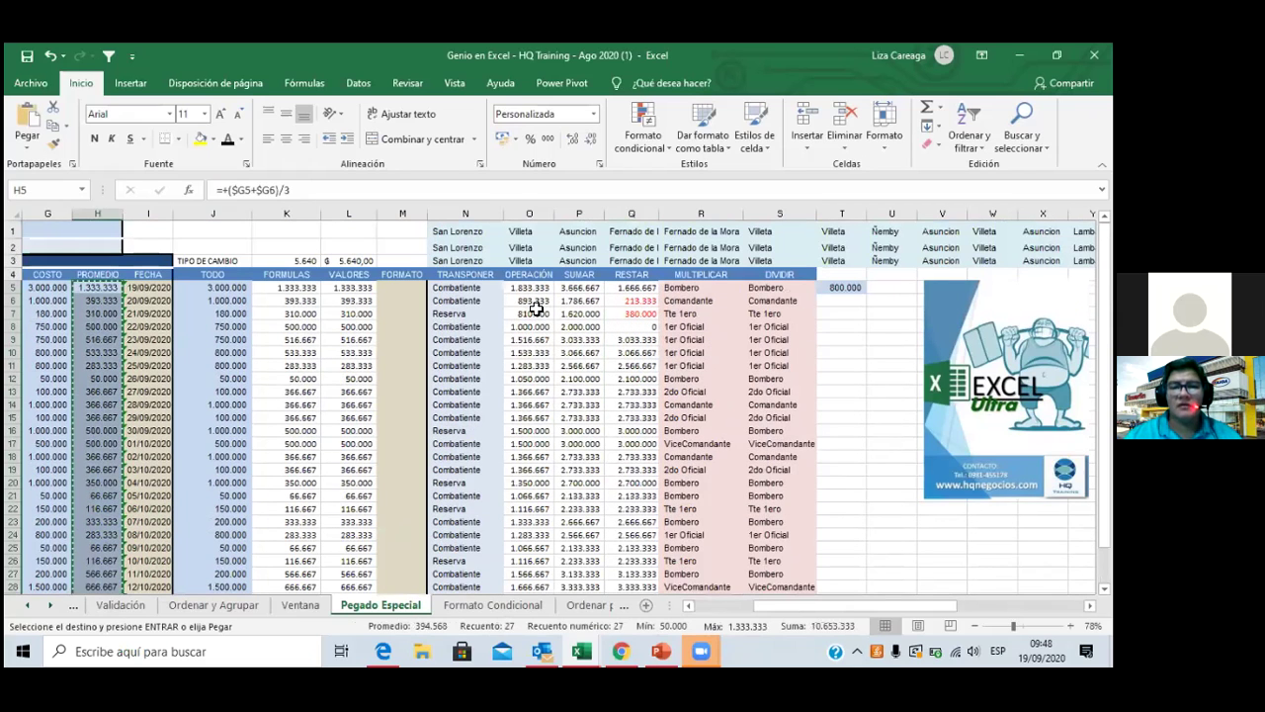
{"action": "left_click", "coordinate": [646, 287]}
{"action": "right_click", "coordinate": [645, 287]}
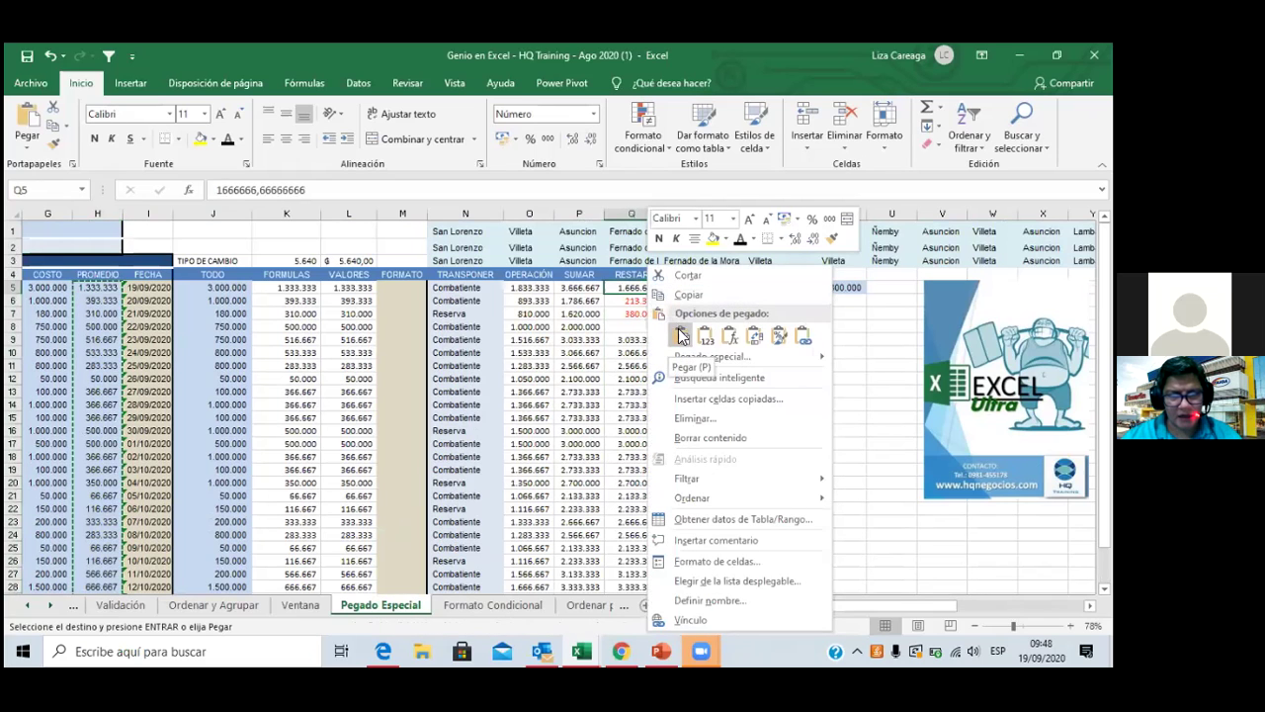
{"action": "left_click", "coordinate": [680, 336]}
{"action": "right_click", "coordinate": [636, 316]}
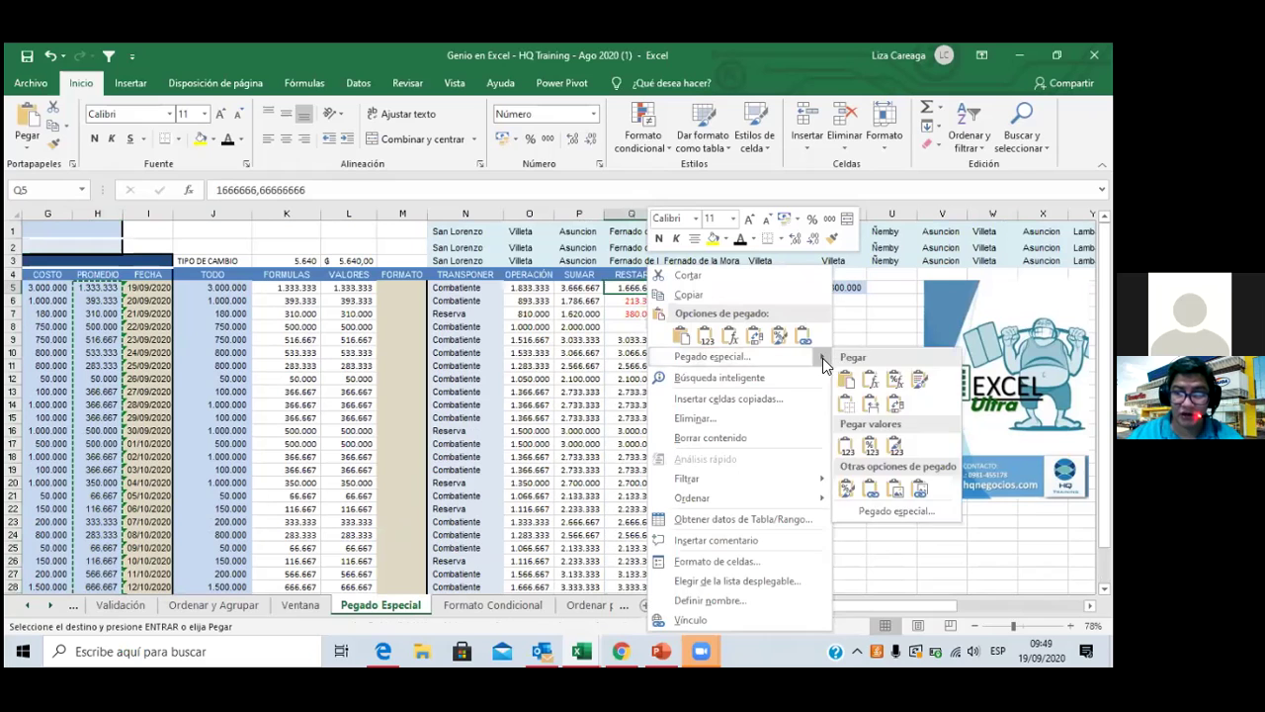
{"action": "mouse_move", "coordinate": [820, 365]}
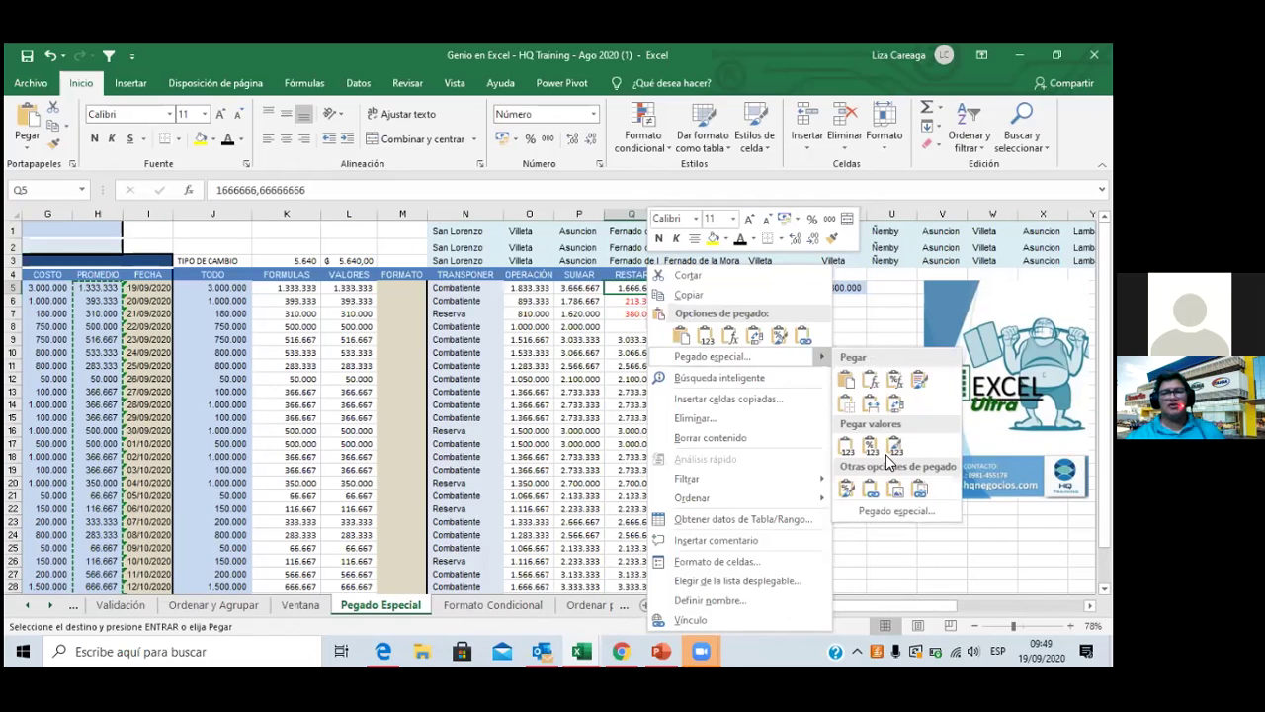
{"action": "left_click", "coordinate": [907, 510]}
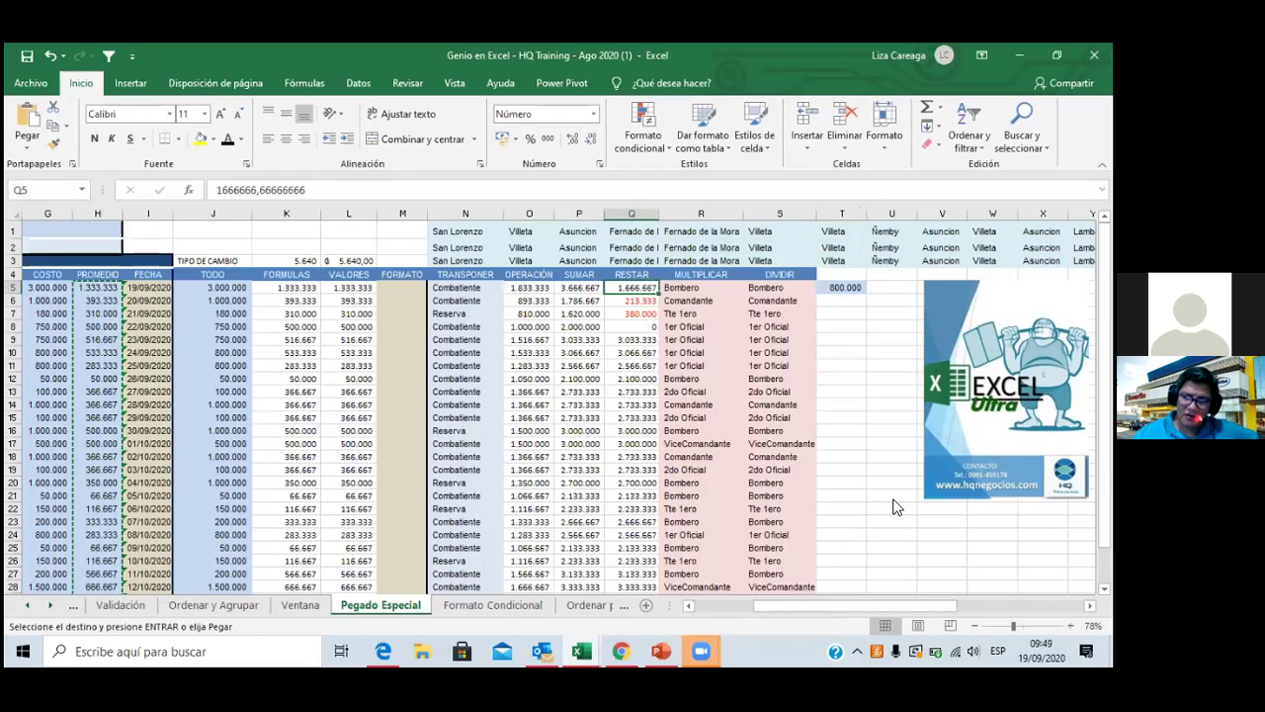
{"action": "left_click", "coordinate": [648, 555]}
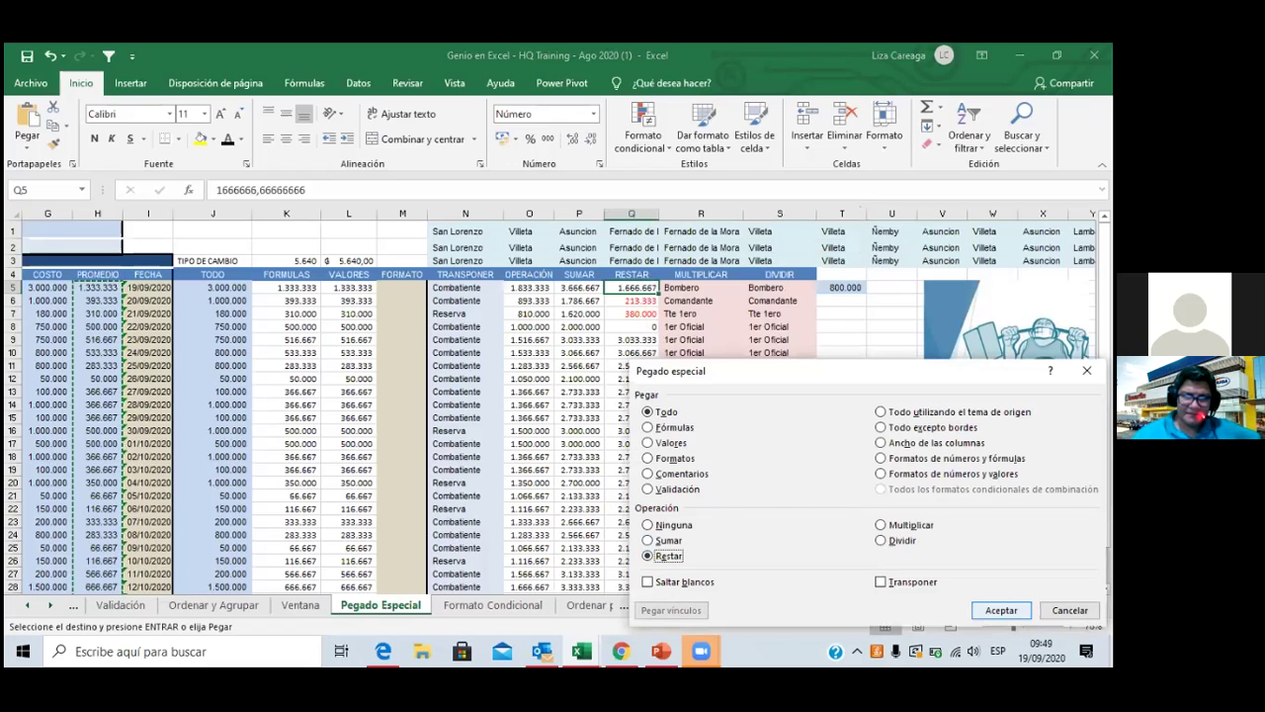
{"action": "left_click", "coordinate": [1001, 610]}
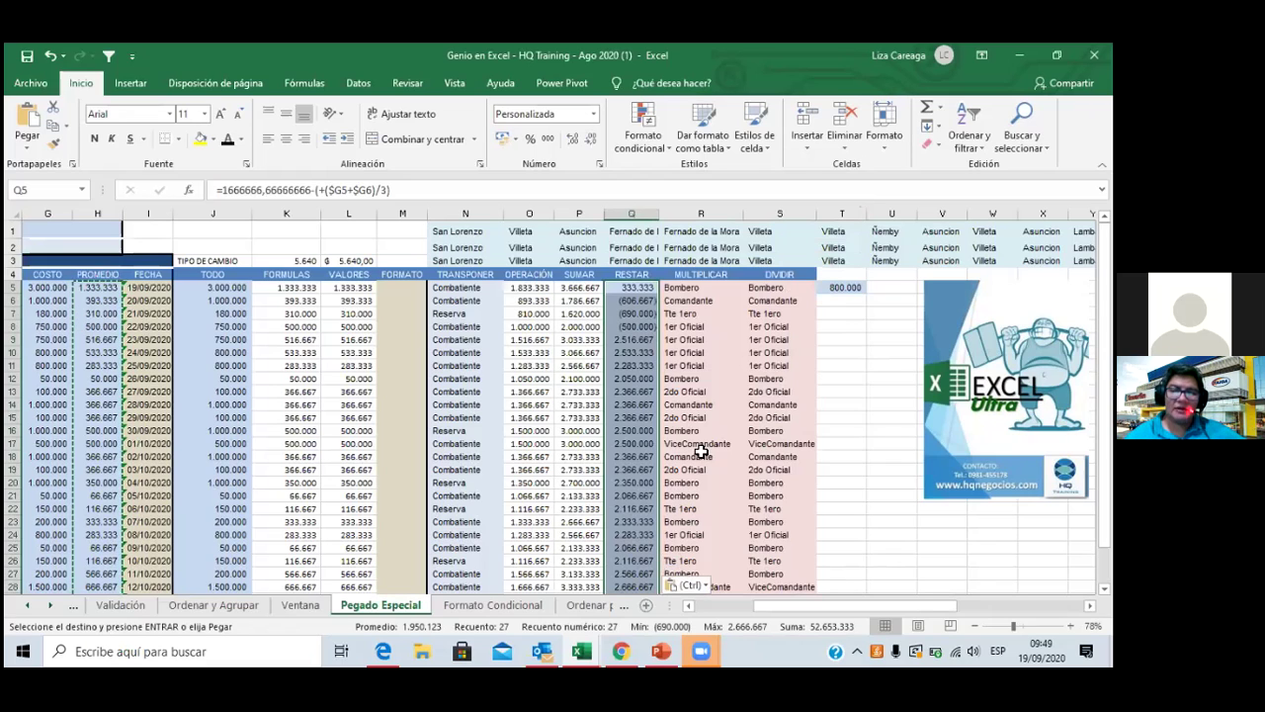
{"action": "left_click", "coordinate": [704, 587]}
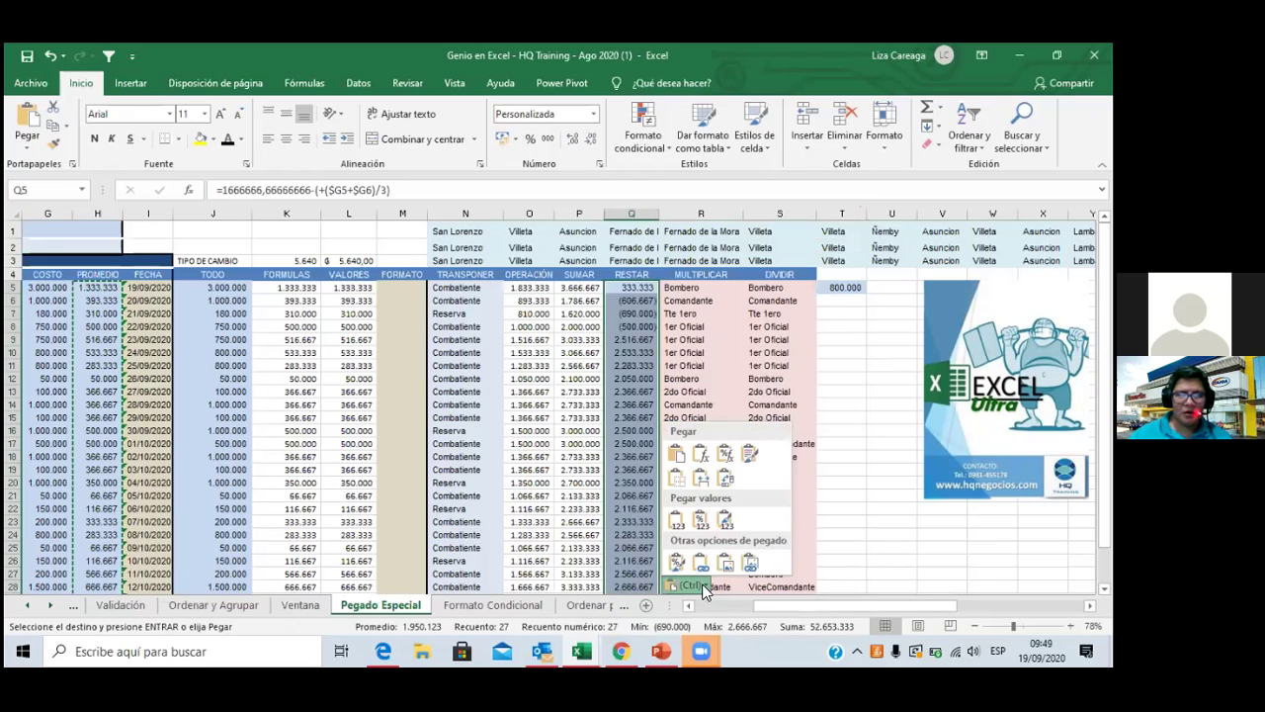
{"action": "key", "text": "Escape"}
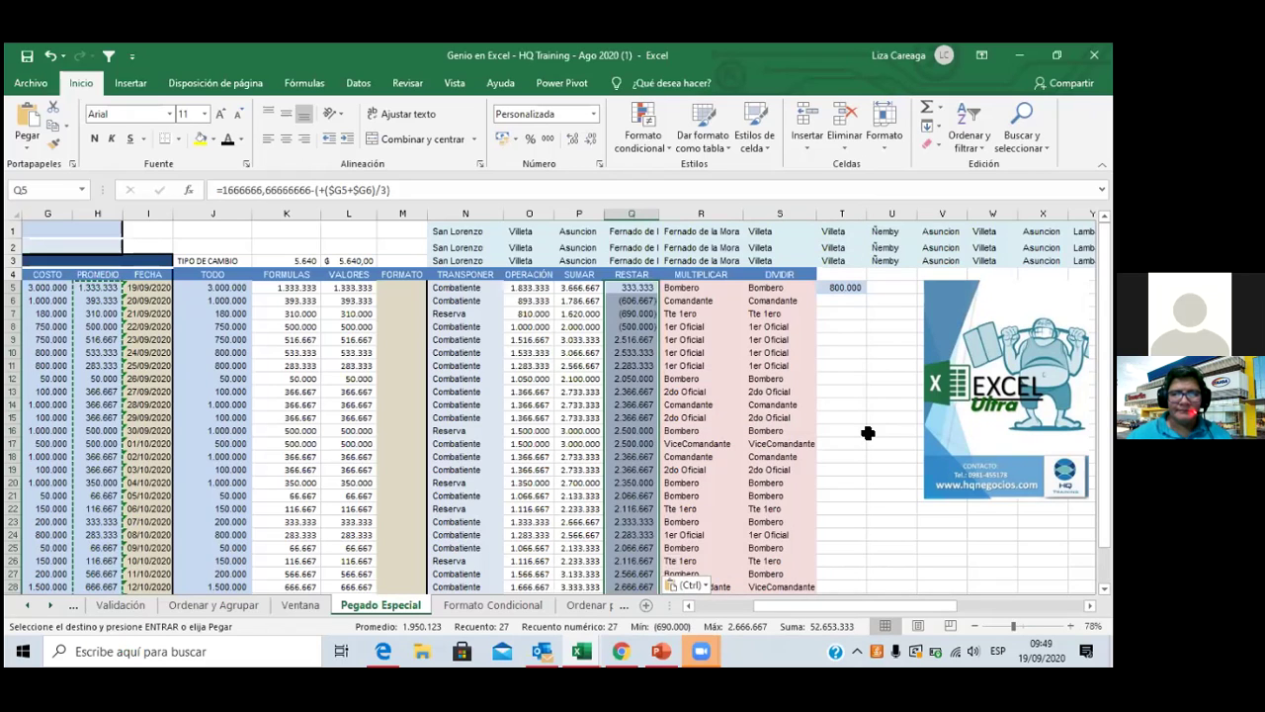
{"action": "key", "text": "ctrl+z"}
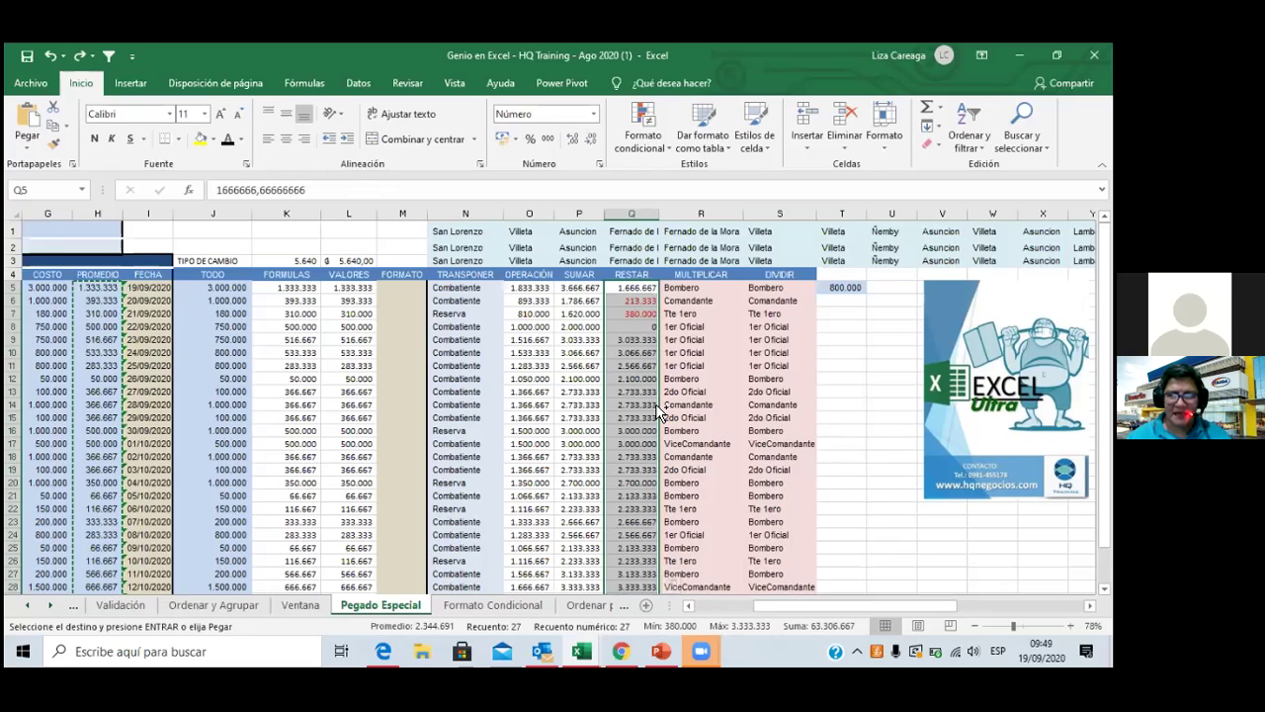
Step: Open Pegado especial on the selected Q5:Q28 RESTAR cells with Restar as the operation
{"action": "key", "text": "ctrl+q"}
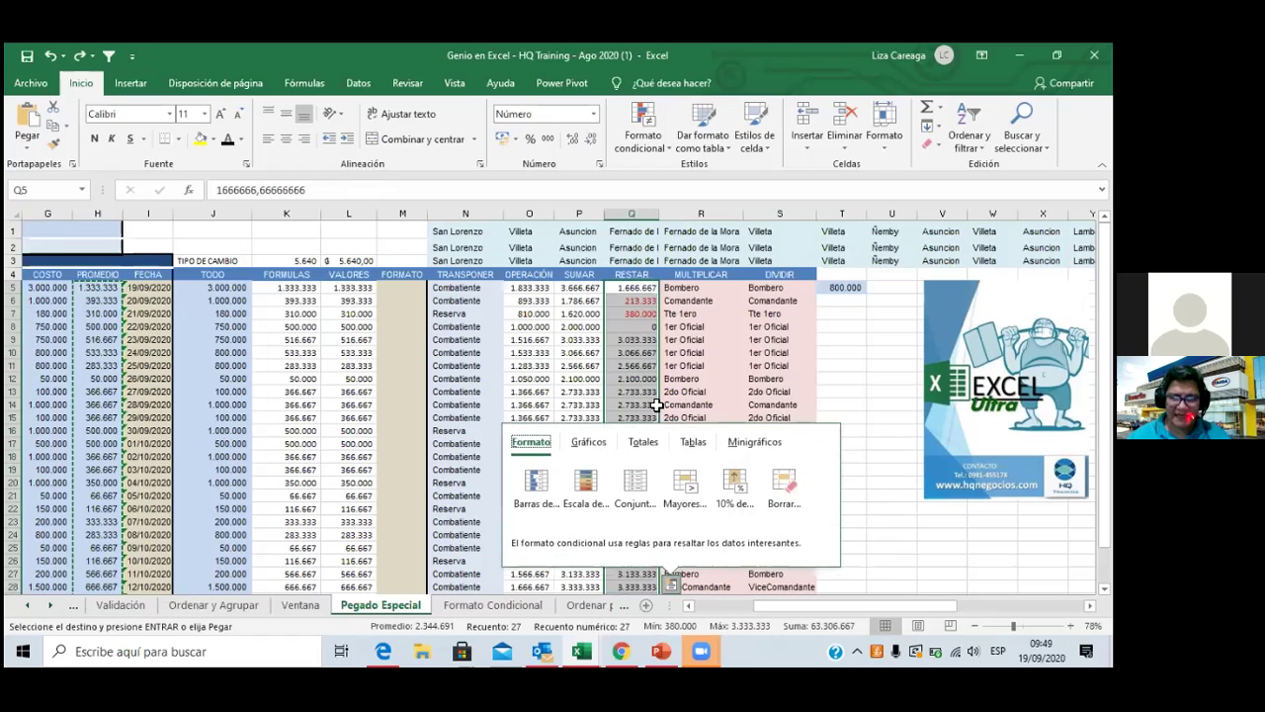
{"action": "right_click", "coordinate": [633, 381]}
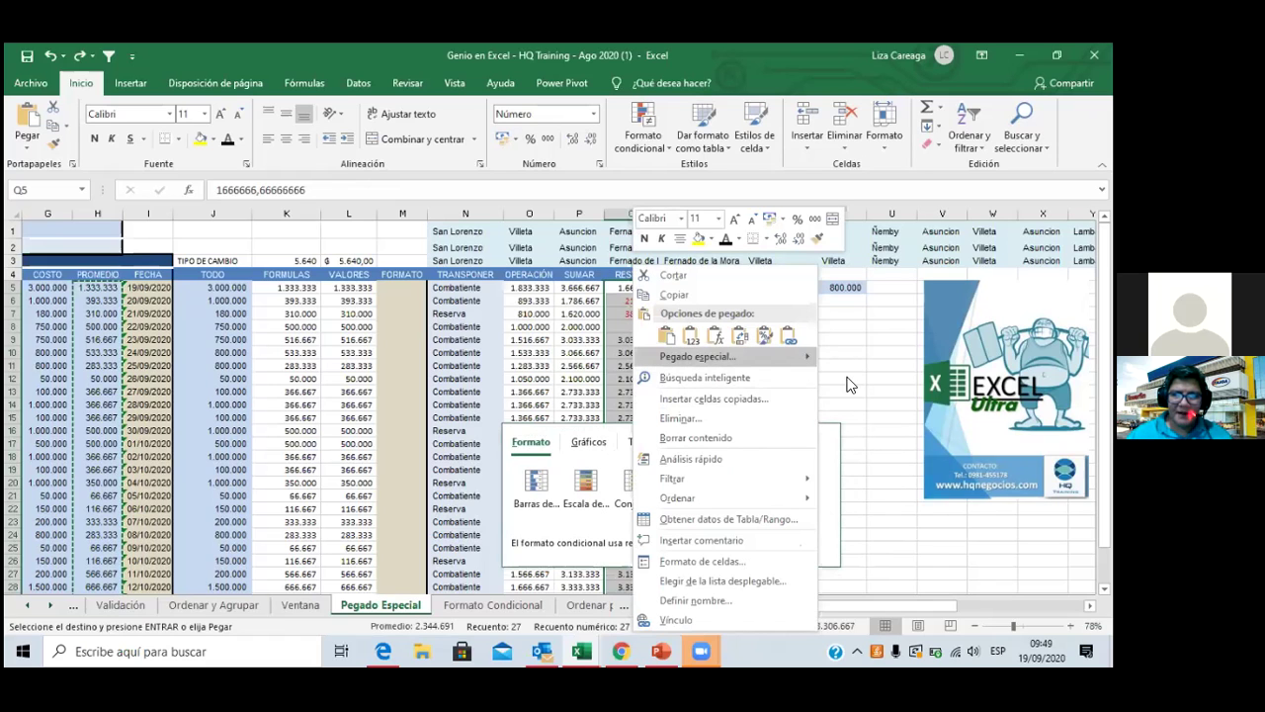
{"action": "mouse_move", "coordinate": [807, 358]}
{"action": "left_click", "coordinate": [863, 512]}
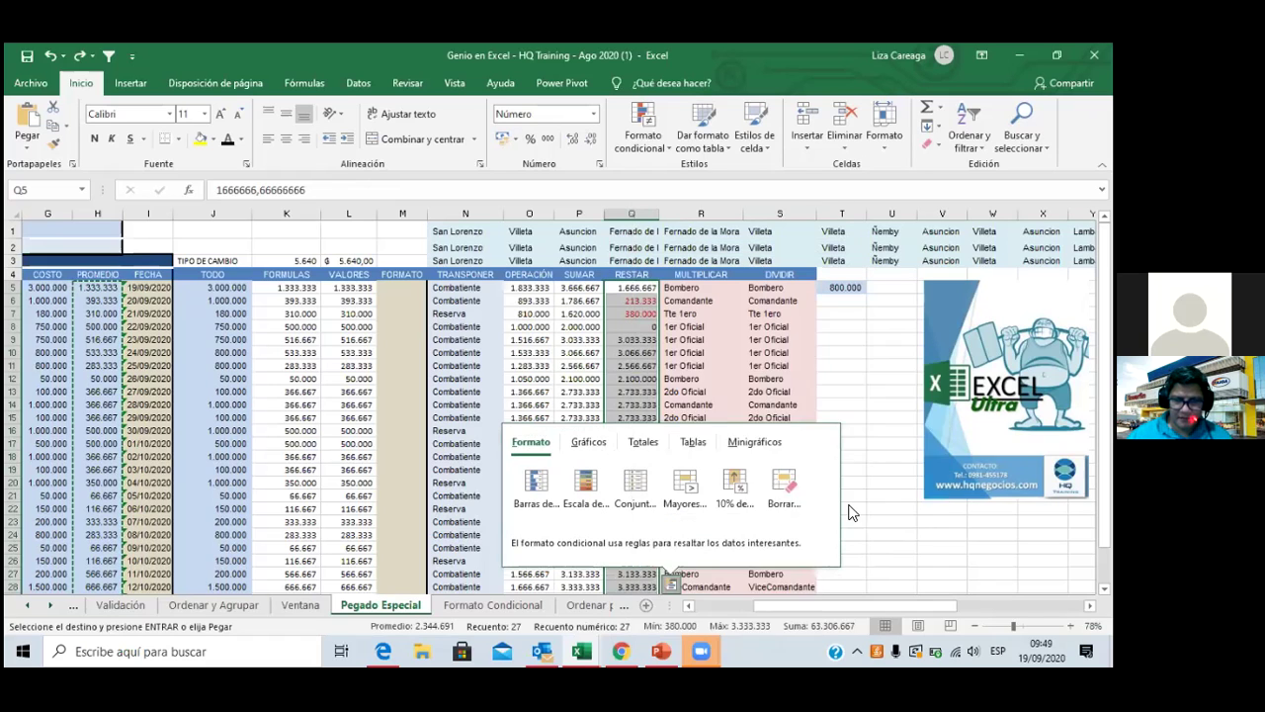
{"action": "left_click", "coordinate": [643, 558]}
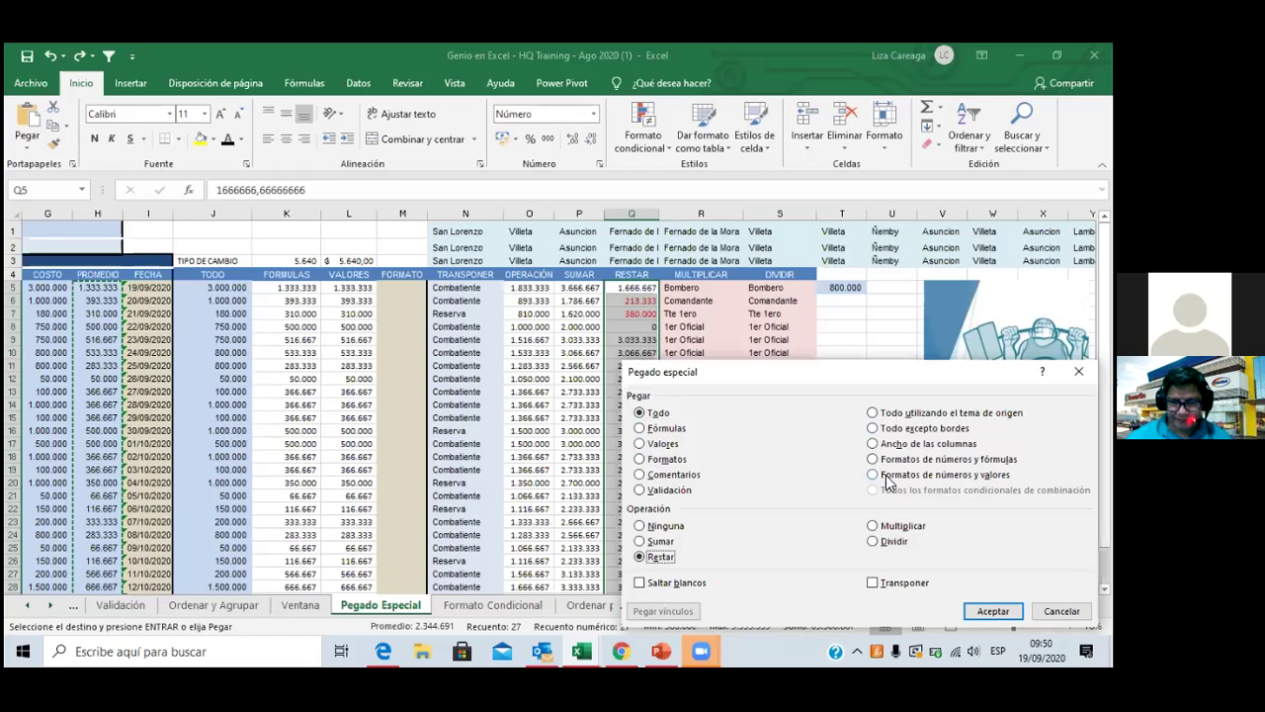
Step: Subtract PROMEDIO from RESTAR as Valores only, making Q5 333.333 with red negatives below
{"action": "left_click", "coordinate": [641, 444]}
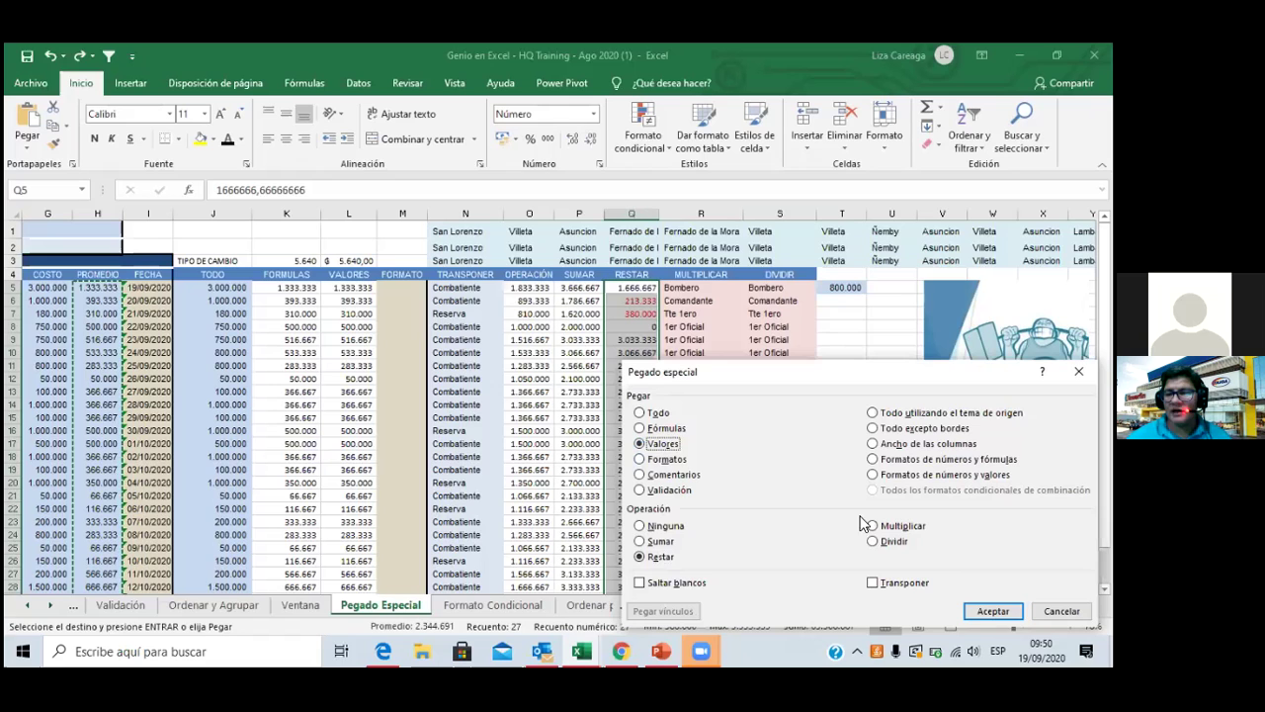
{"action": "left_click", "coordinate": [993, 611]}
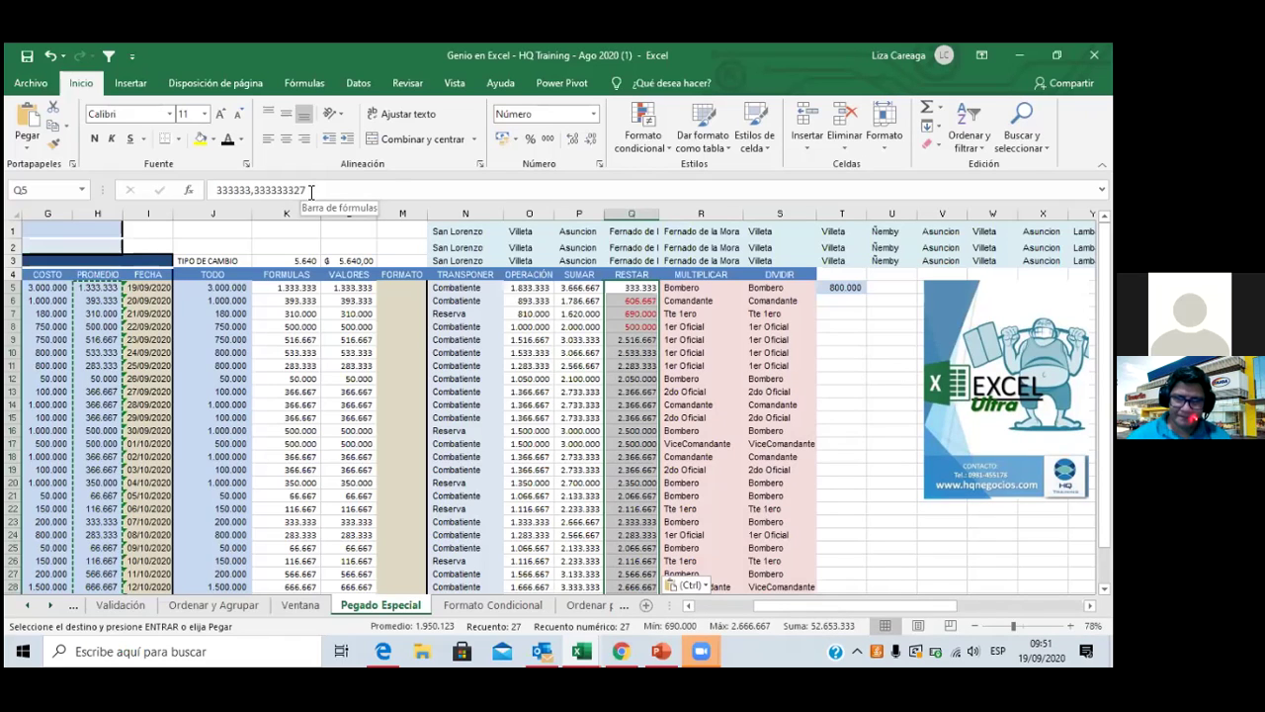
Step: Undo back to the original RESTAR values (Q5 1.666.667) and reopen Pegado especial at Q5
{"action": "key", "text": "ctrl+z"}
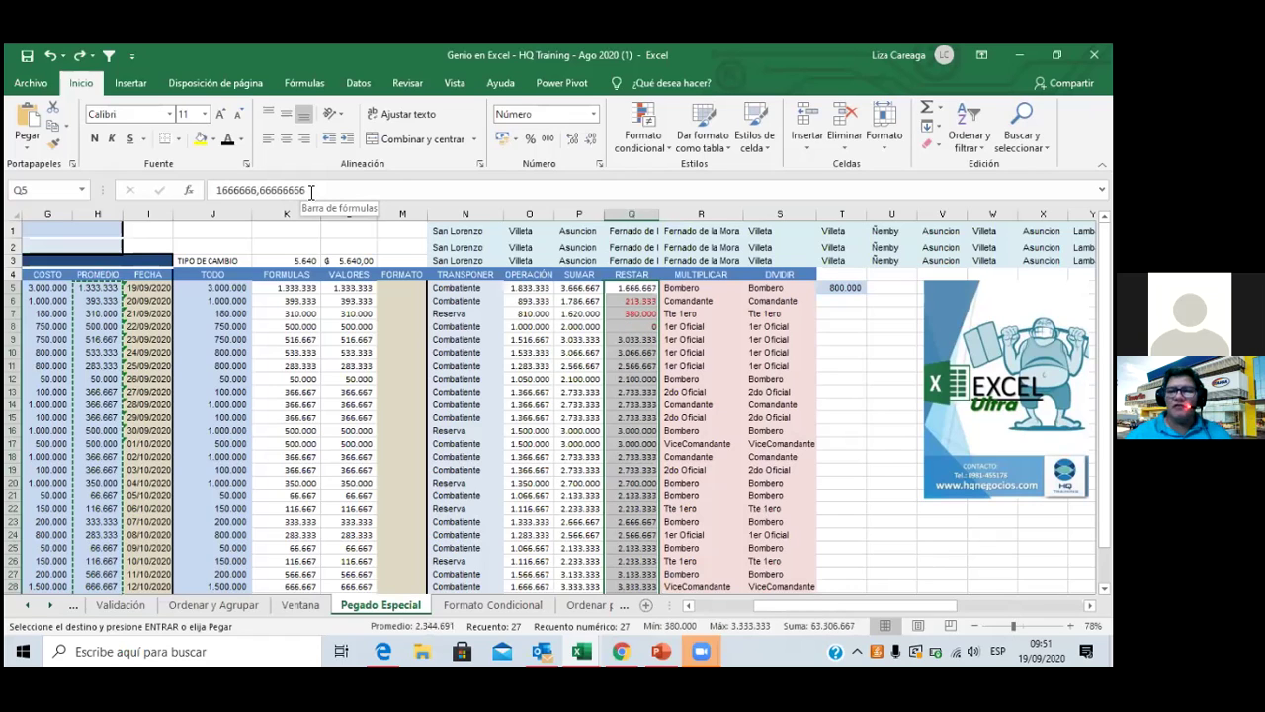
{"action": "key", "text": "ctrl+z"}
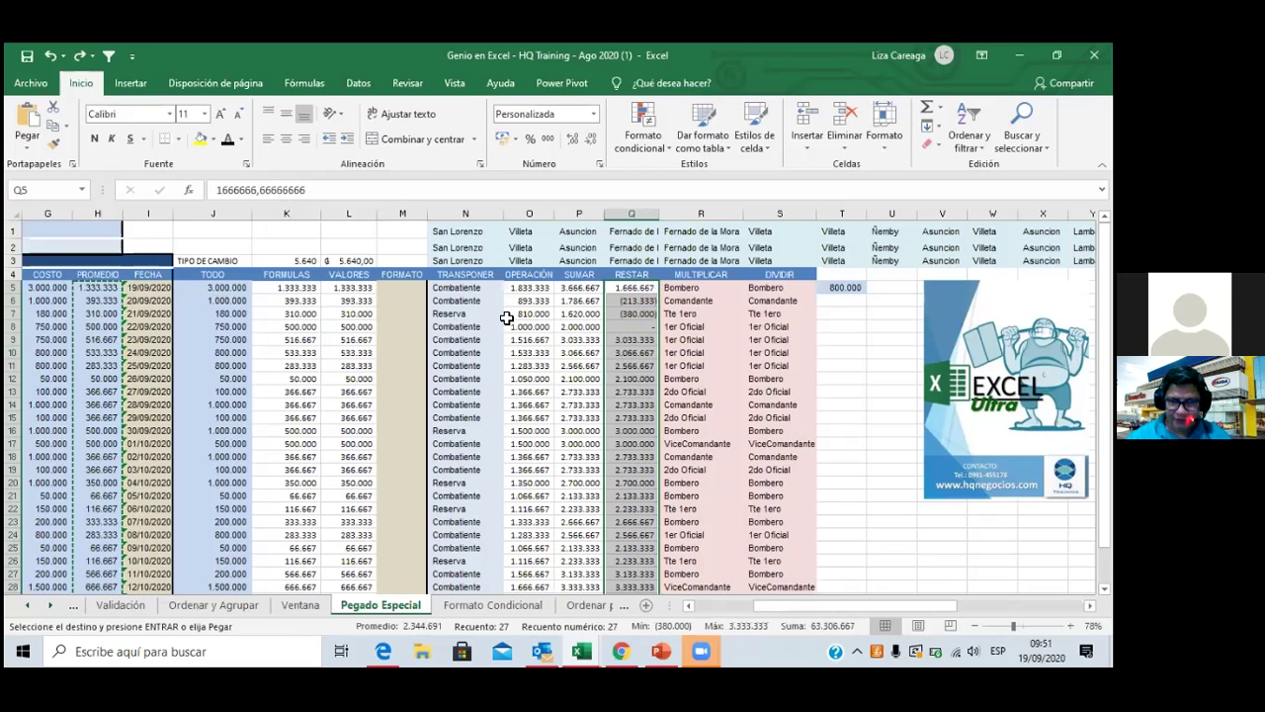
{"action": "right_click", "coordinate": [633, 285]}
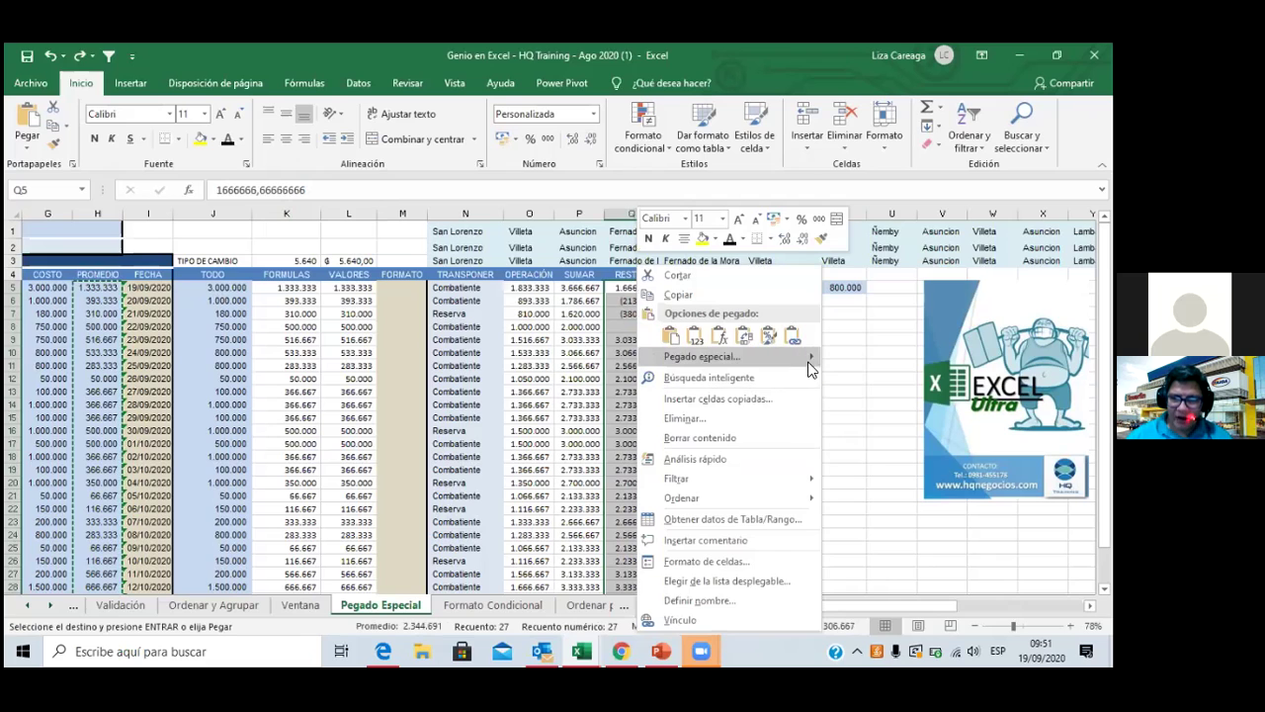
{"action": "mouse_move", "coordinate": [818, 360]}
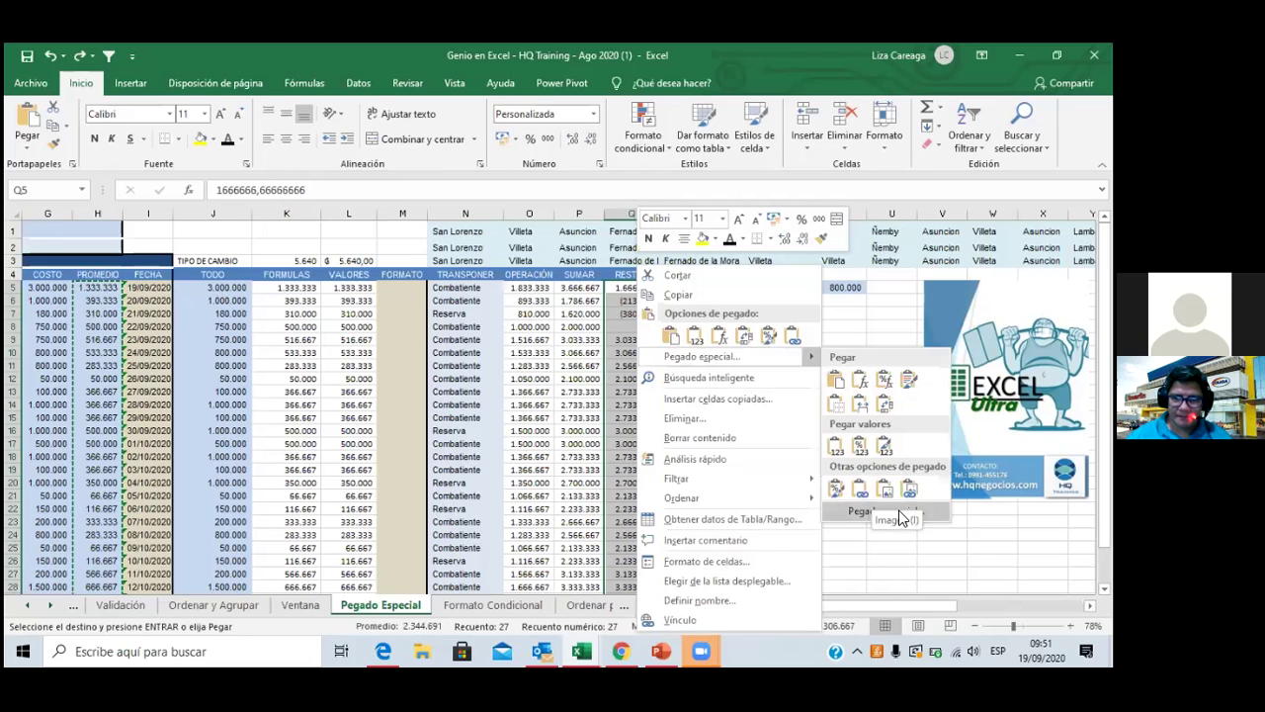
{"action": "left_click", "coordinate": [900, 511]}
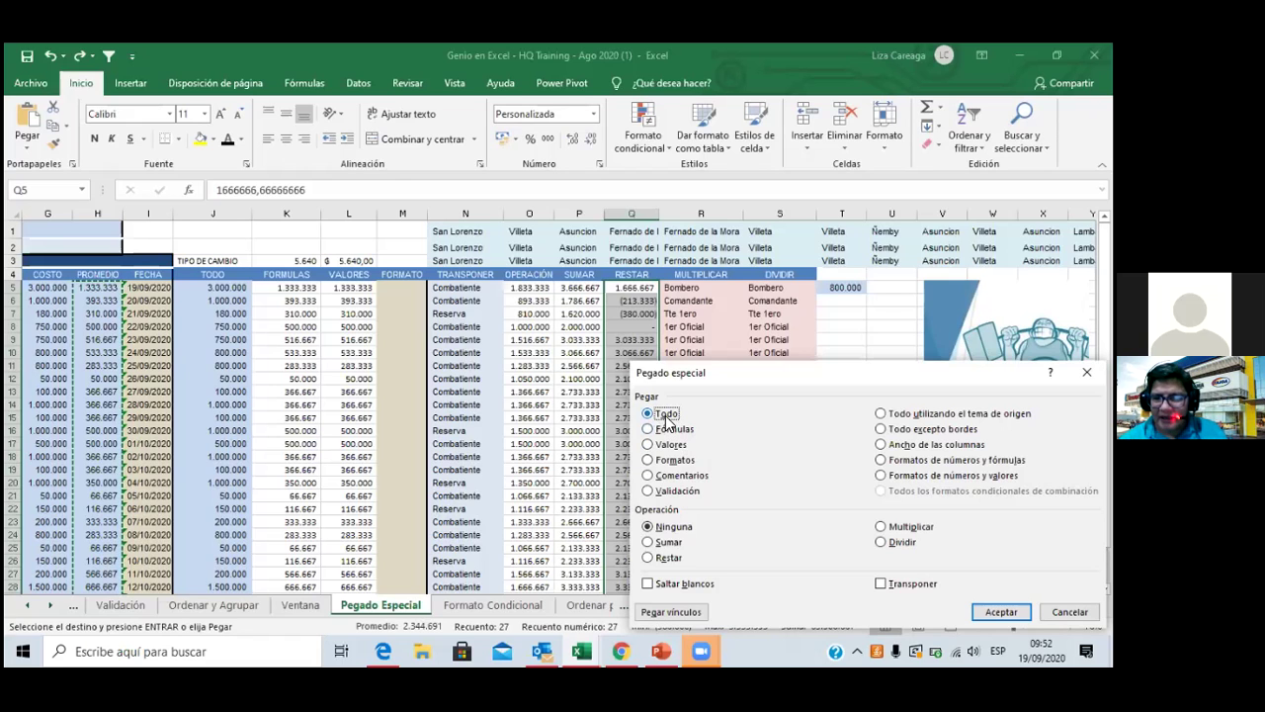
Step: Apply a Todo paste with Restar, giving Q5 333.333 and Q6 (606.667)
{"action": "left_click", "coordinate": [650, 558]}
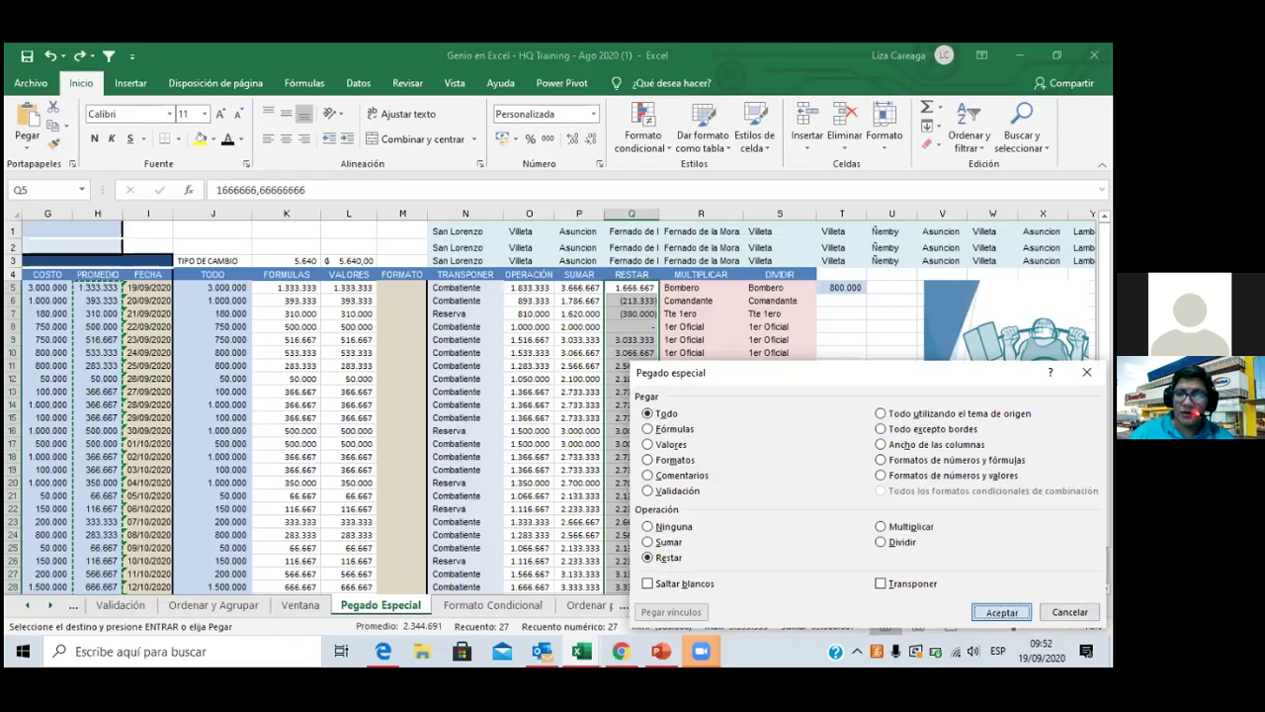
{"action": "left_click", "coordinate": [1000, 612]}
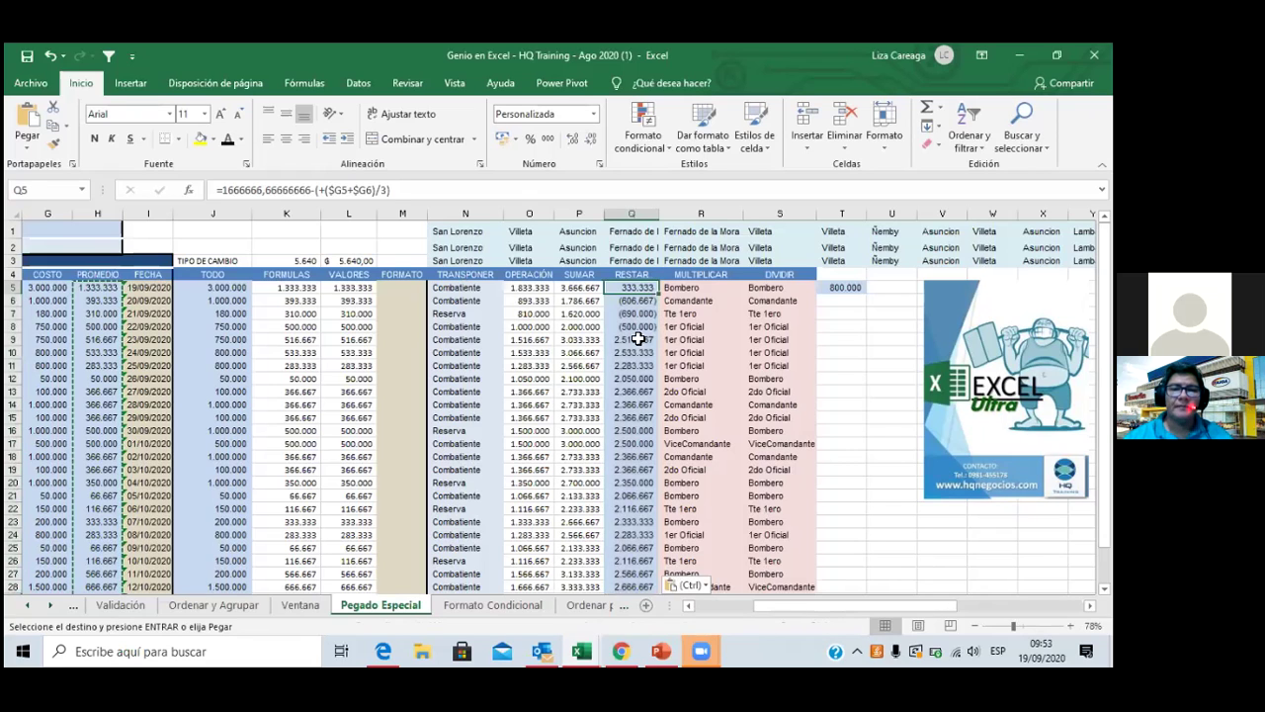
{"action": "left_click", "coordinate": [640, 444]}
{"action": "left_click", "coordinate": [633, 482]}
{"action": "left_click", "coordinate": [633, 521]}
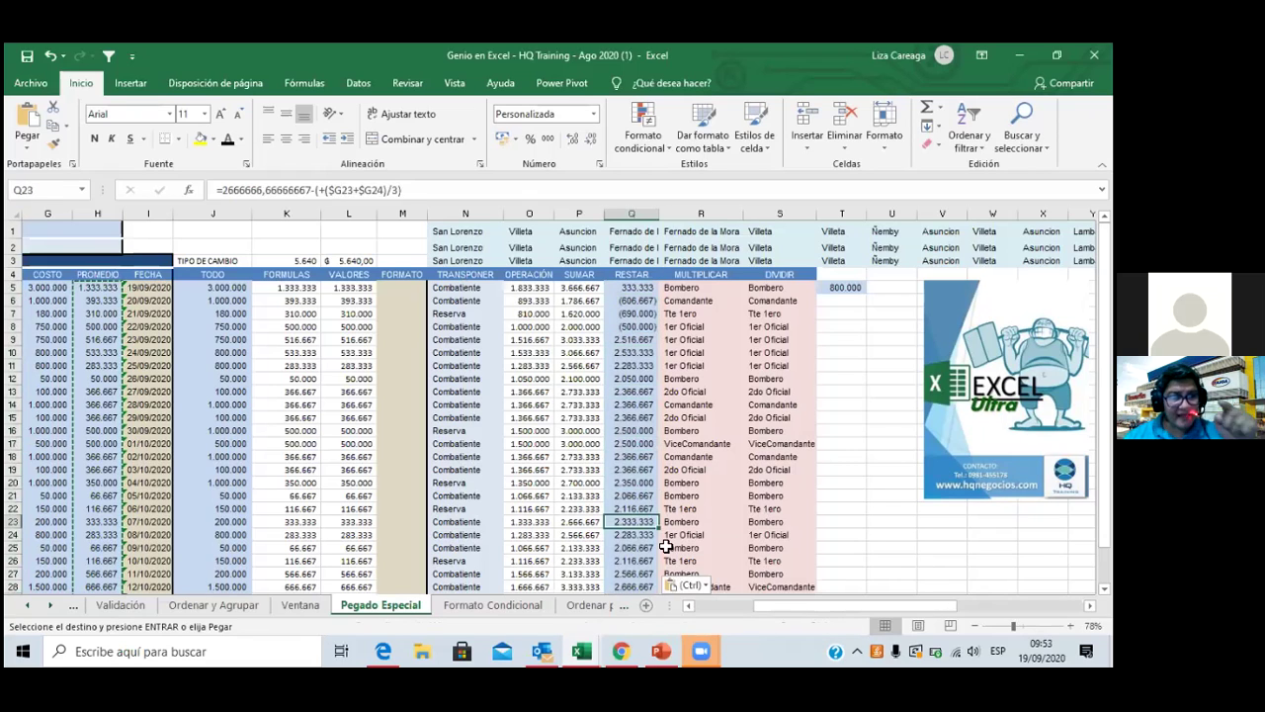
{"action": "left_click", "coordinate": [633, 535]}
{"action": "left_click", "coordinate": [636, 584]}
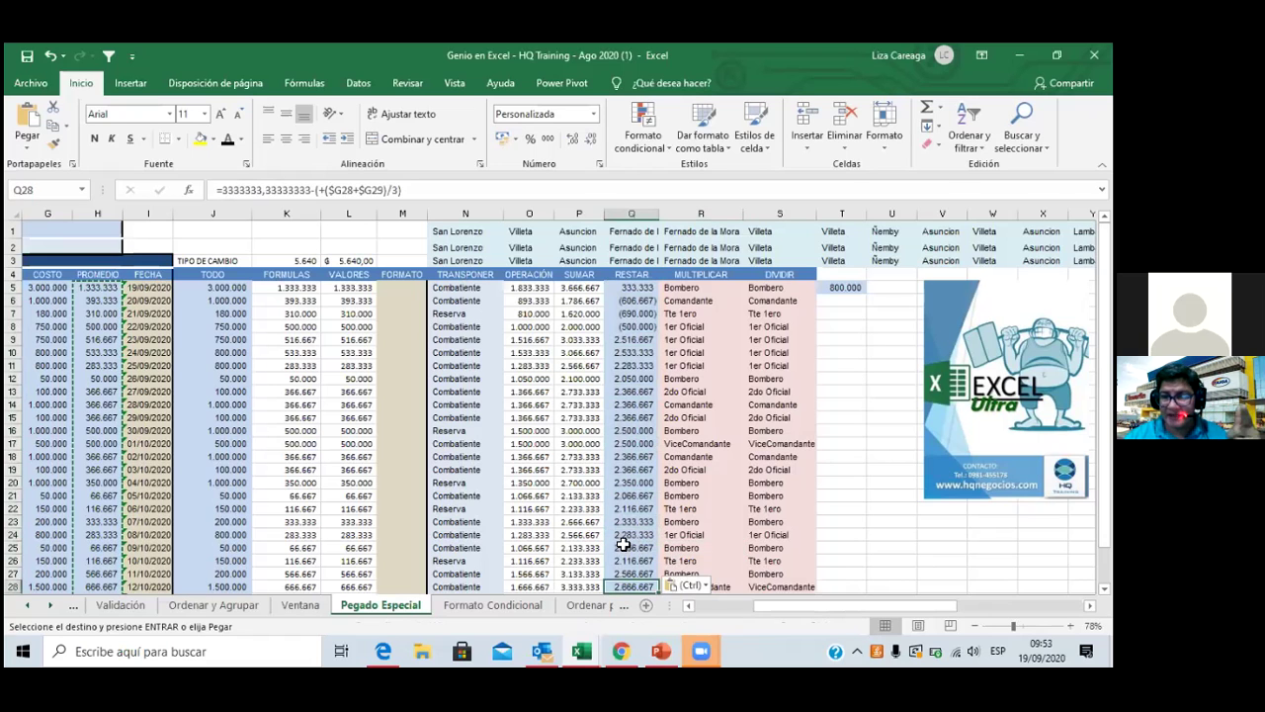
{"action": "scroll", "coordinate": [627, 552], "scroll_direction": "down", "scroll_amount": 2}
{"action": "left_click", "coordinate": [630, 528]}
{"action": "left_click", "coordinate": [633, 436]}
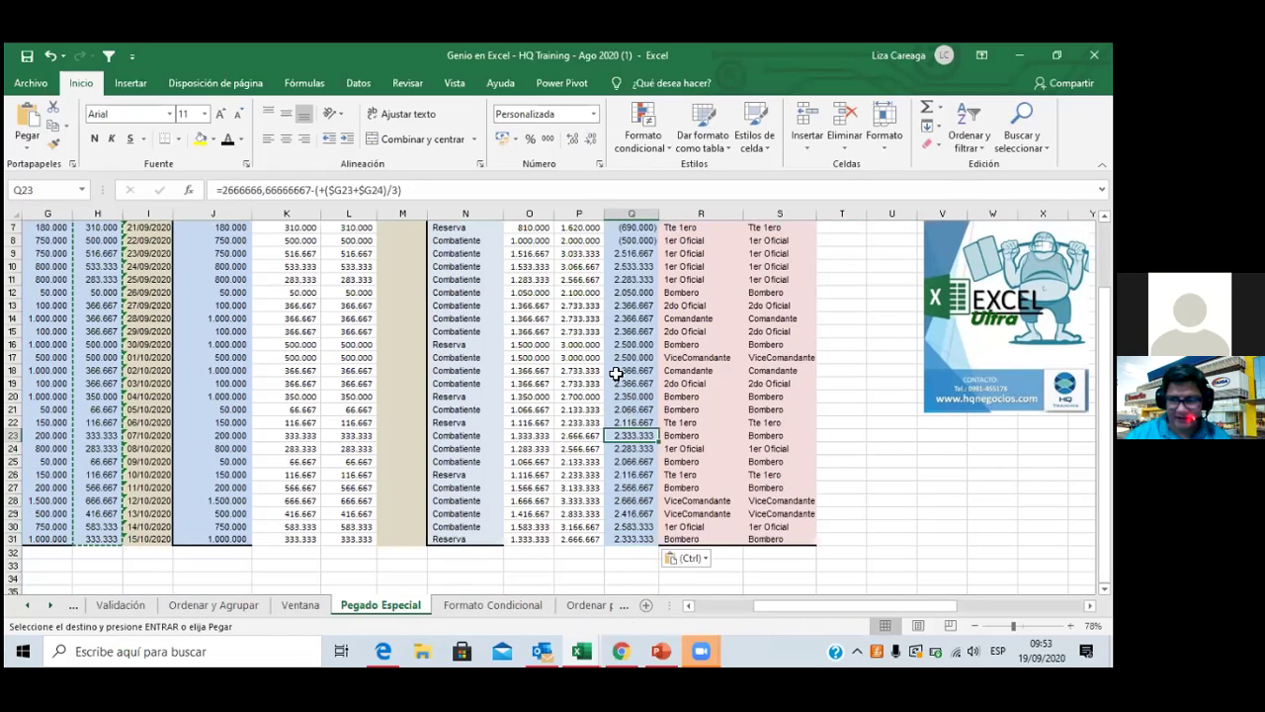
{"action": "left_click", "coordinate": [617, 356]}
{"action": "left_click", "coordinate": [627, 304]}
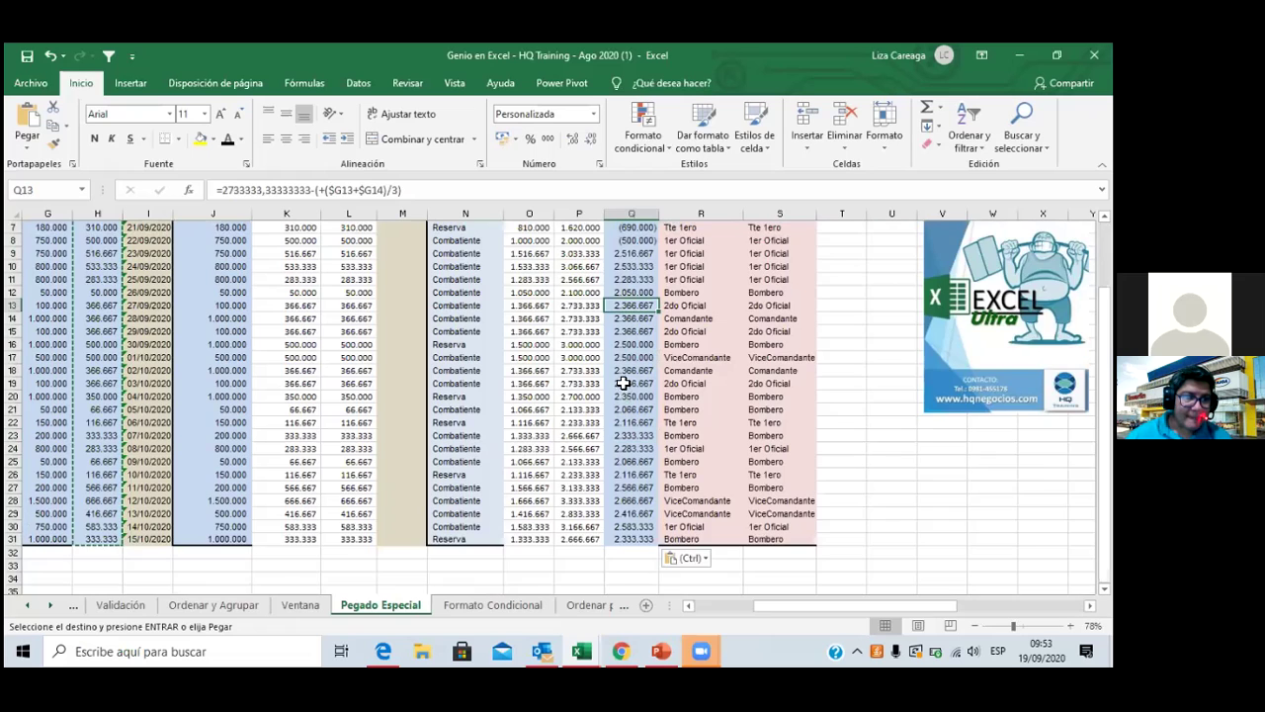
{"action": "scroll", "coordinate": [624, 382], "scroll_direction": "up", "scroll_amount": 2}
{"action": "left_click", "coordinate": [631, 301]}
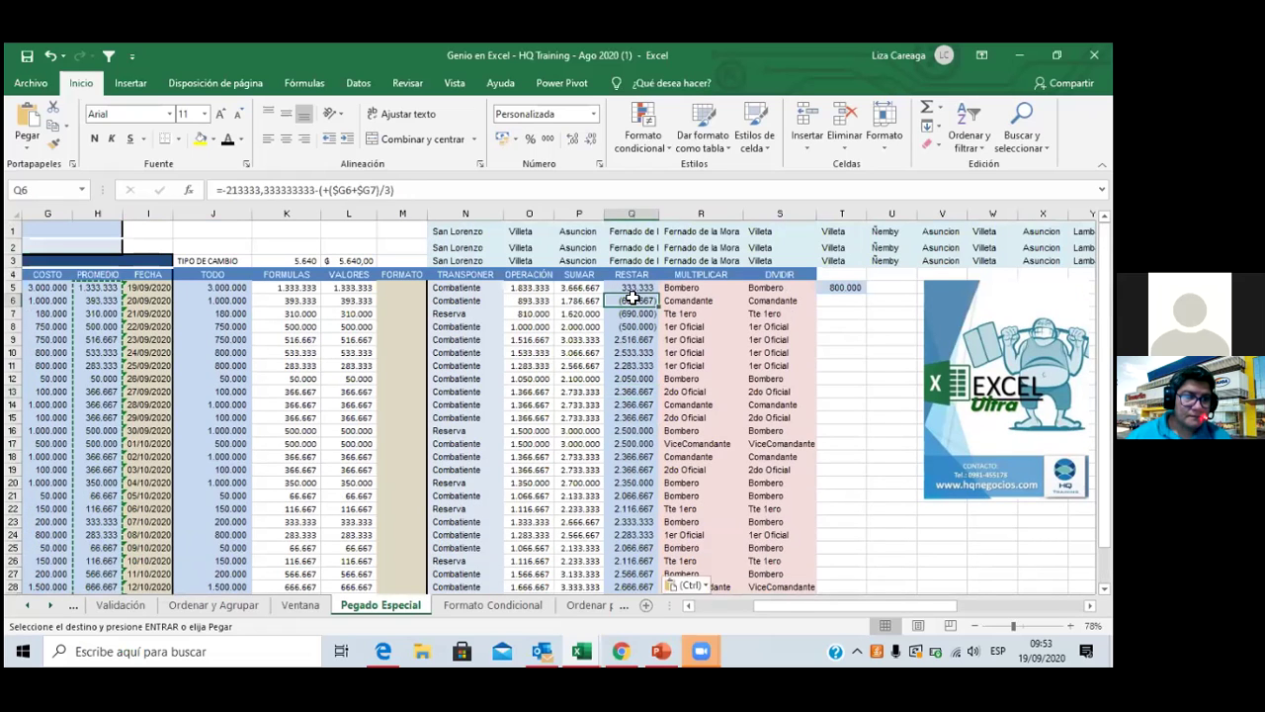
{"action": "left_click", "coordinate": [636, 364]}
{"action": "left_click", "coordinate": [637, 379]}
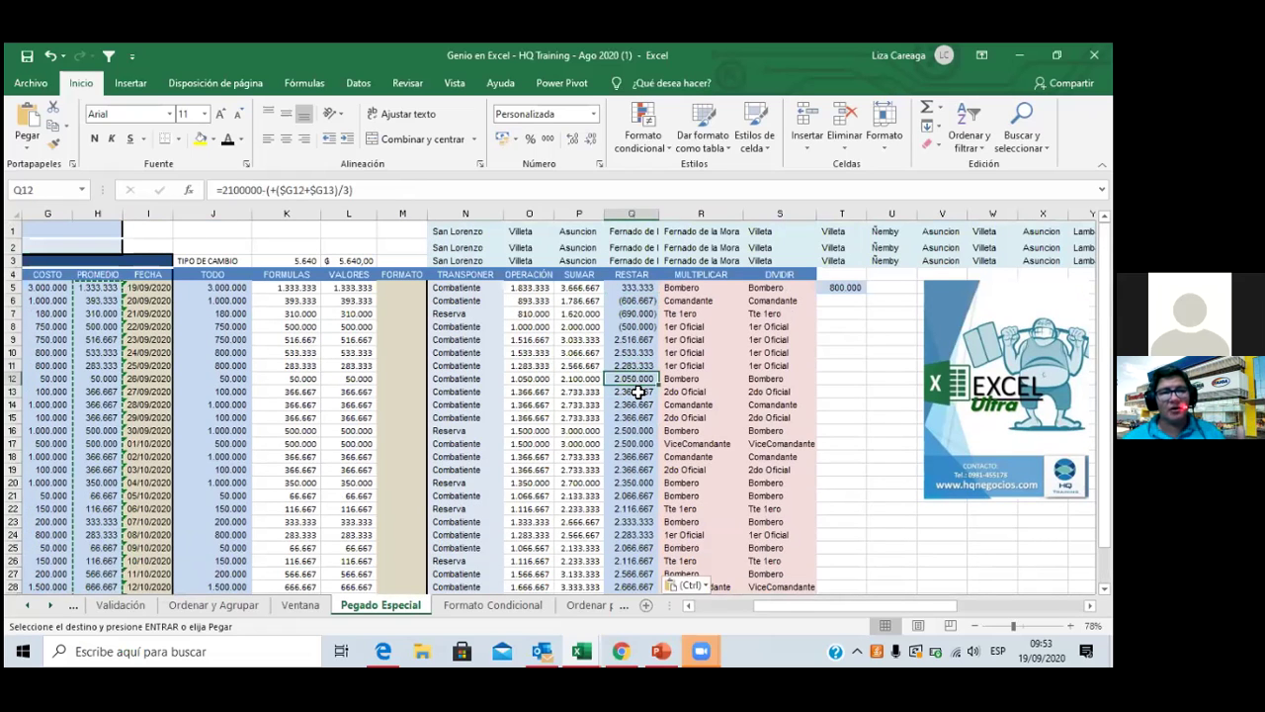
{"action": "left_click", "coordinate": [639, 393]}
{"action": "left_click", "coordinate": [633, 400]}
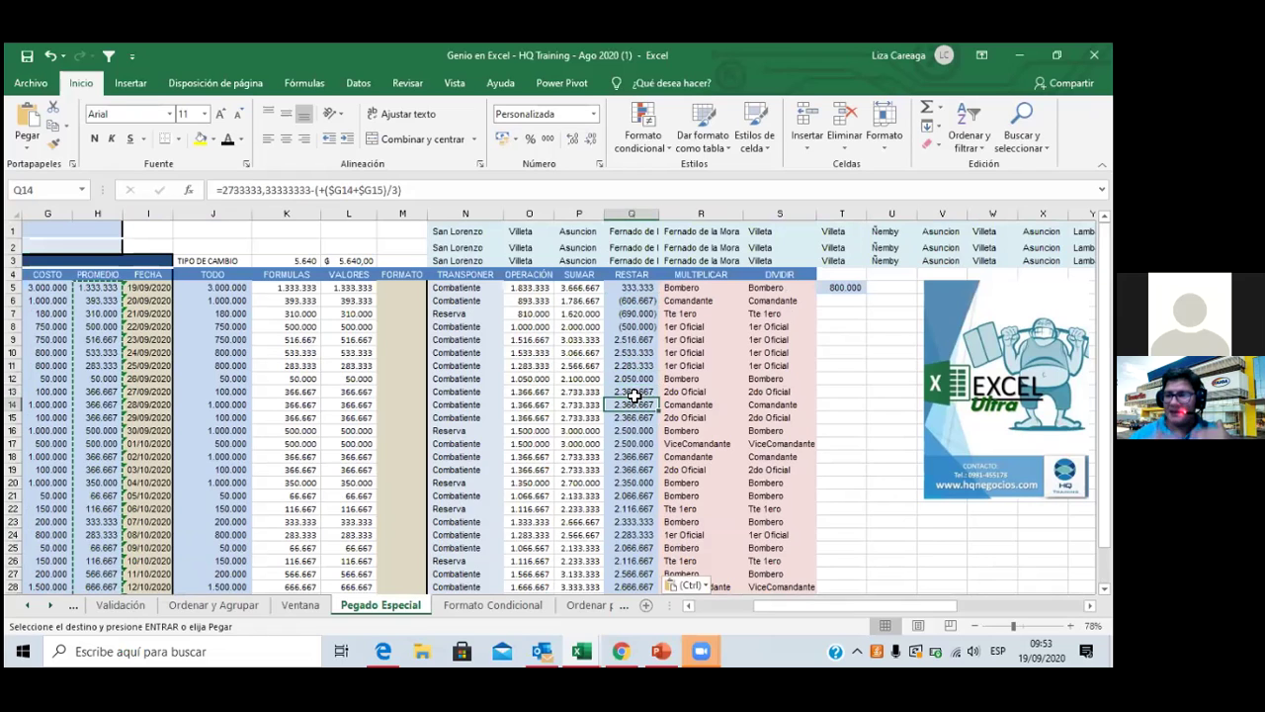
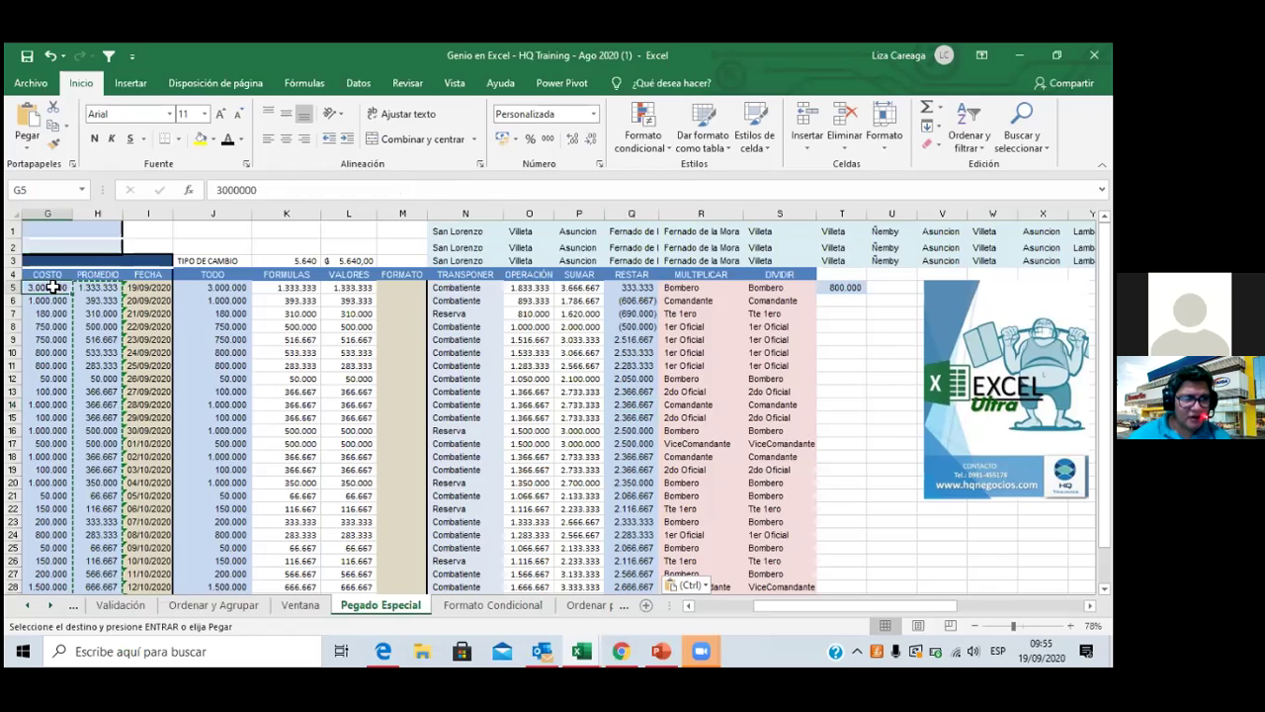
Step: Paste the COSTO amounts from G5:G31 into the MULTIPLICAR and DIVIDIR columns starting at R5
{"action": "left_click_drag", "start_coordinate": [49, 286], "coordinate": [50, 573]}
{"action": "left_click_drag", "start_coordinate": [48, 623], "coordinate": [57, 566]}
{"action": "scroll", "coordinate": [603, 475], "scroll_direction": "up", "scroll_amount": 2}
{"action": "left_click", "coordinate": [714, 289]}
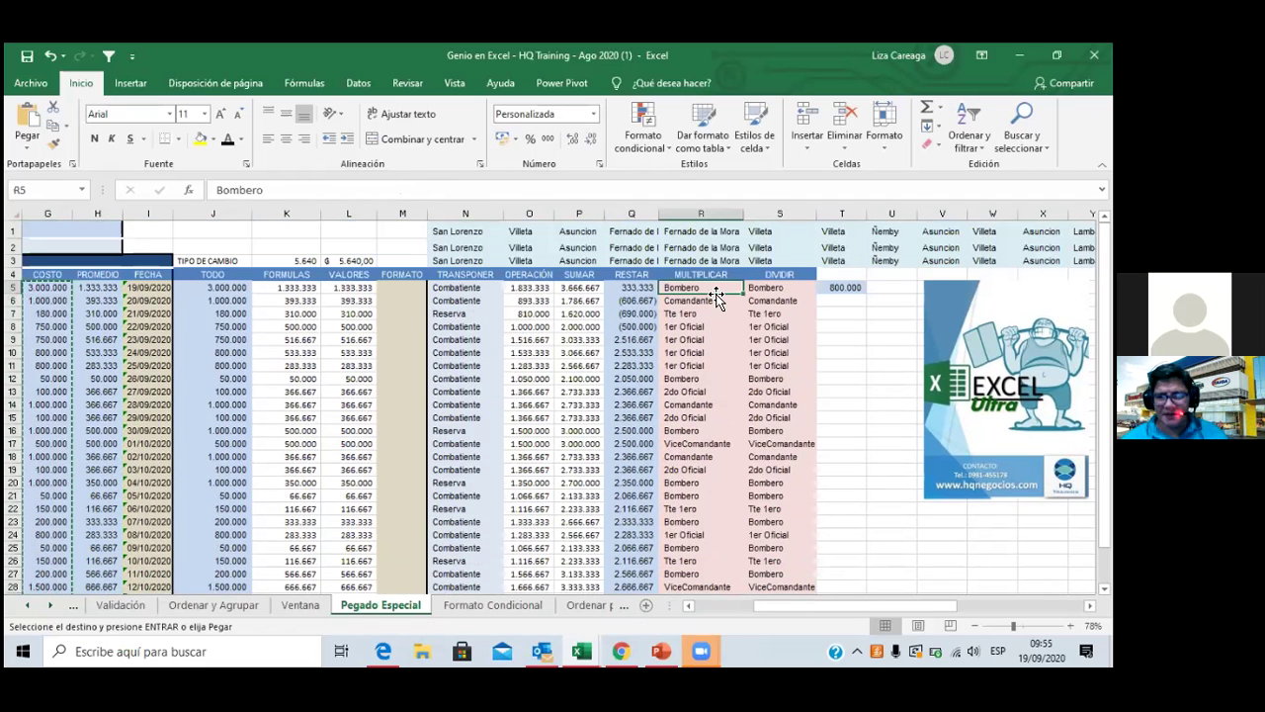
{"action": "key", "text": "shift+Right"}
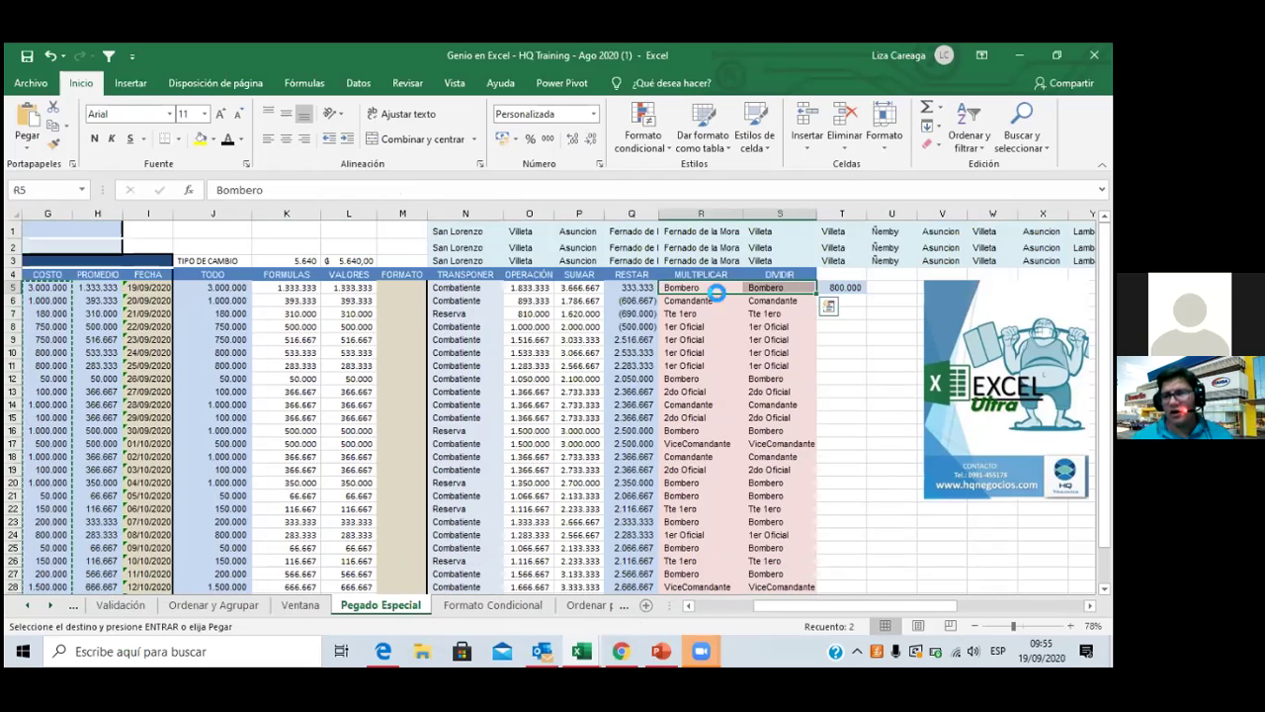
{"action": "key", "text": "ctrl+v"}
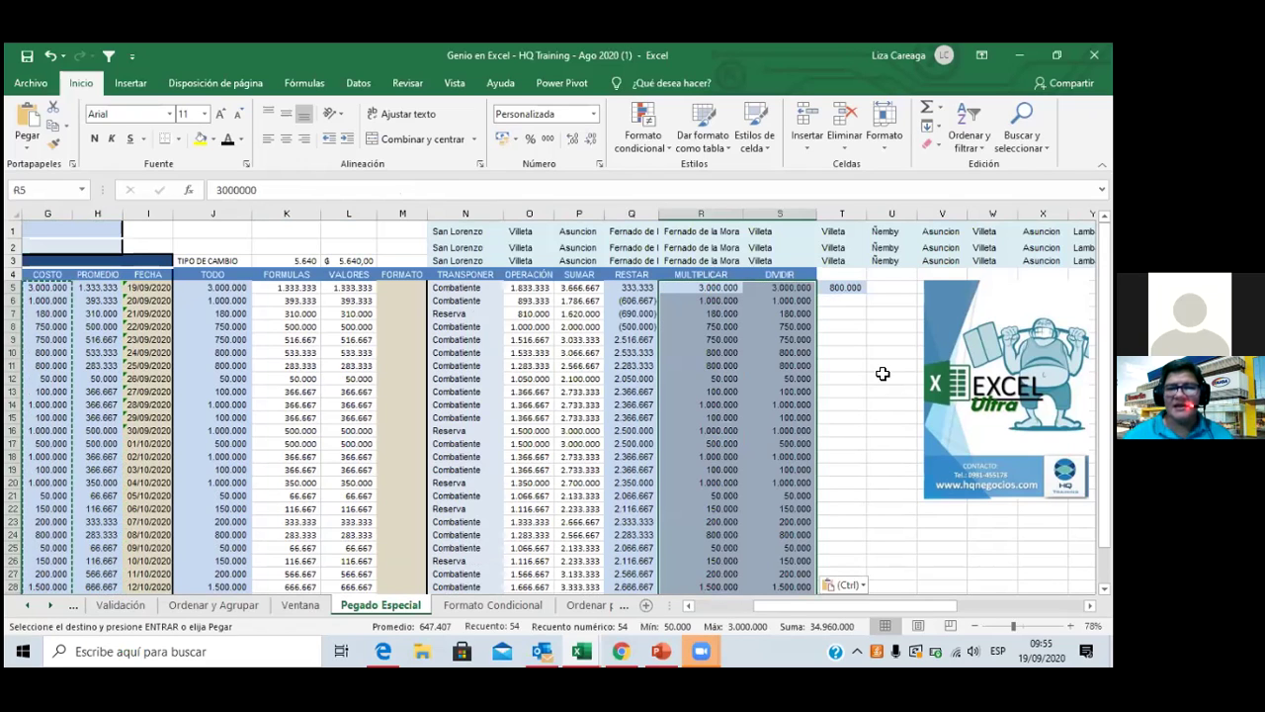
{"action": "left_click", "coordinate": [883, 376]}
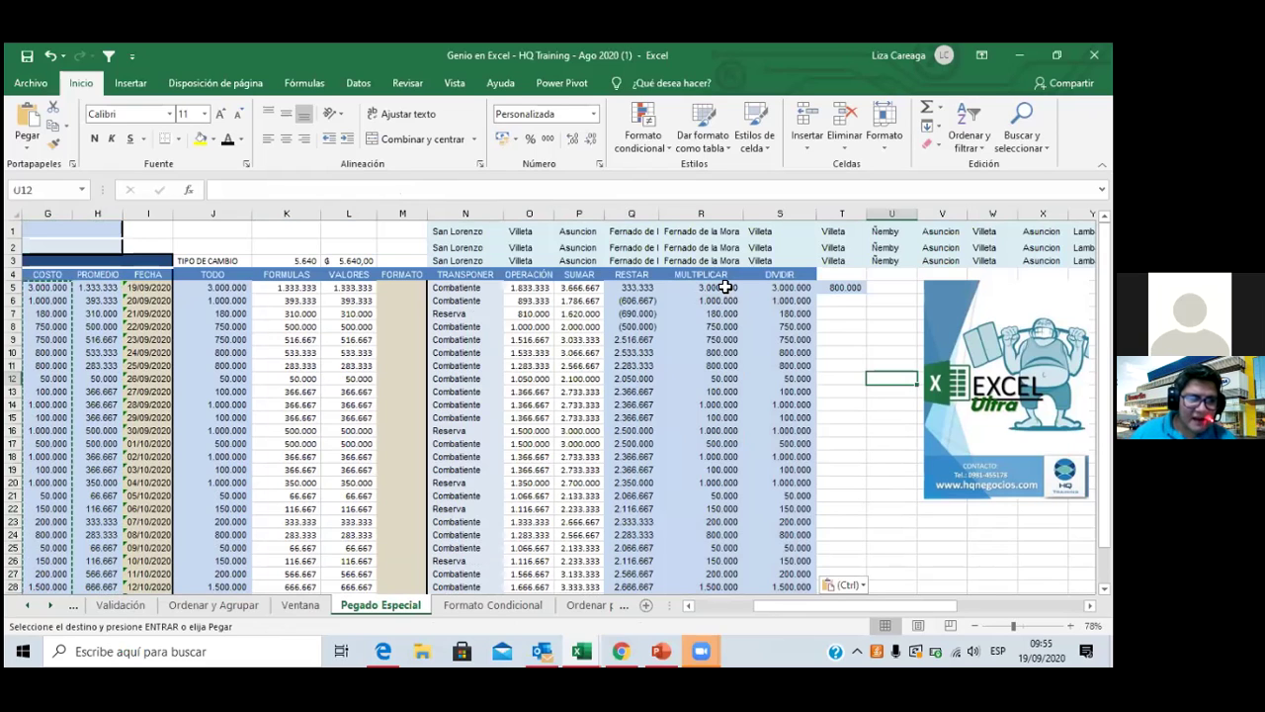
{"action": "left_click", "coordinate": [724, 286]}
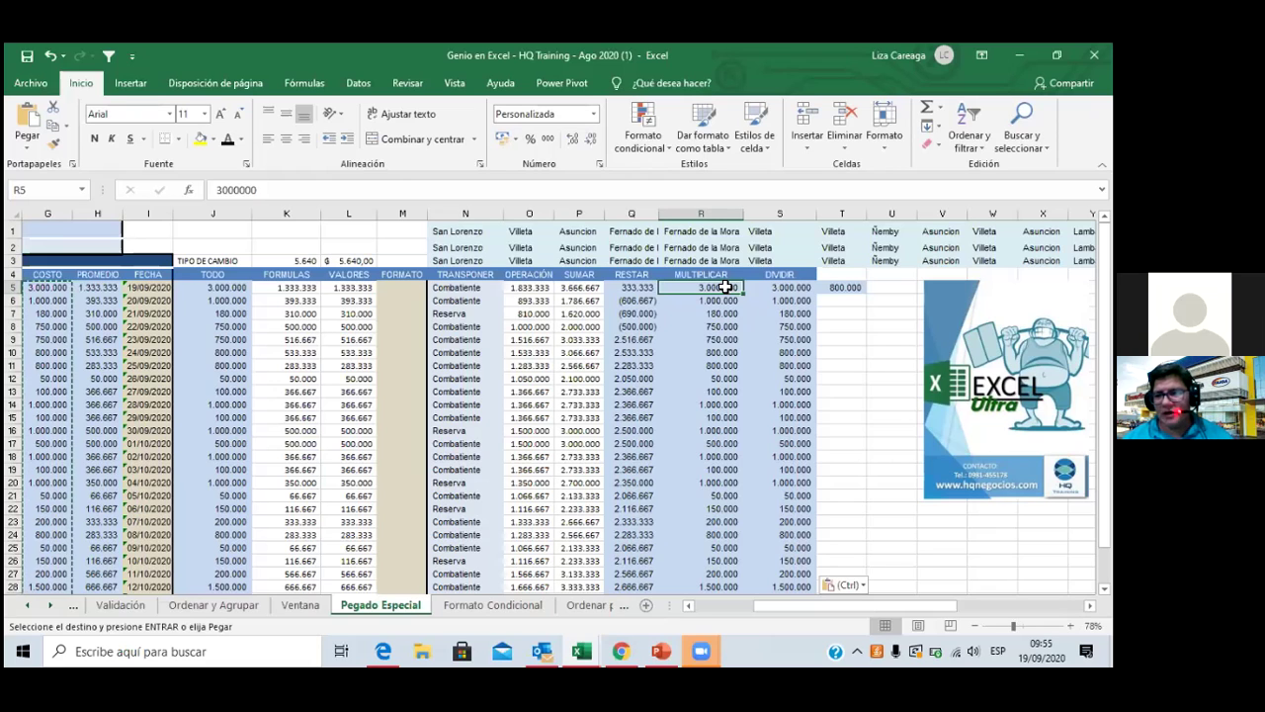
Step: Enter 6930 as the TIPO DE CAMBIO in both K3 and L3
{"action": "left_click", "coordinate": [308, 259]}
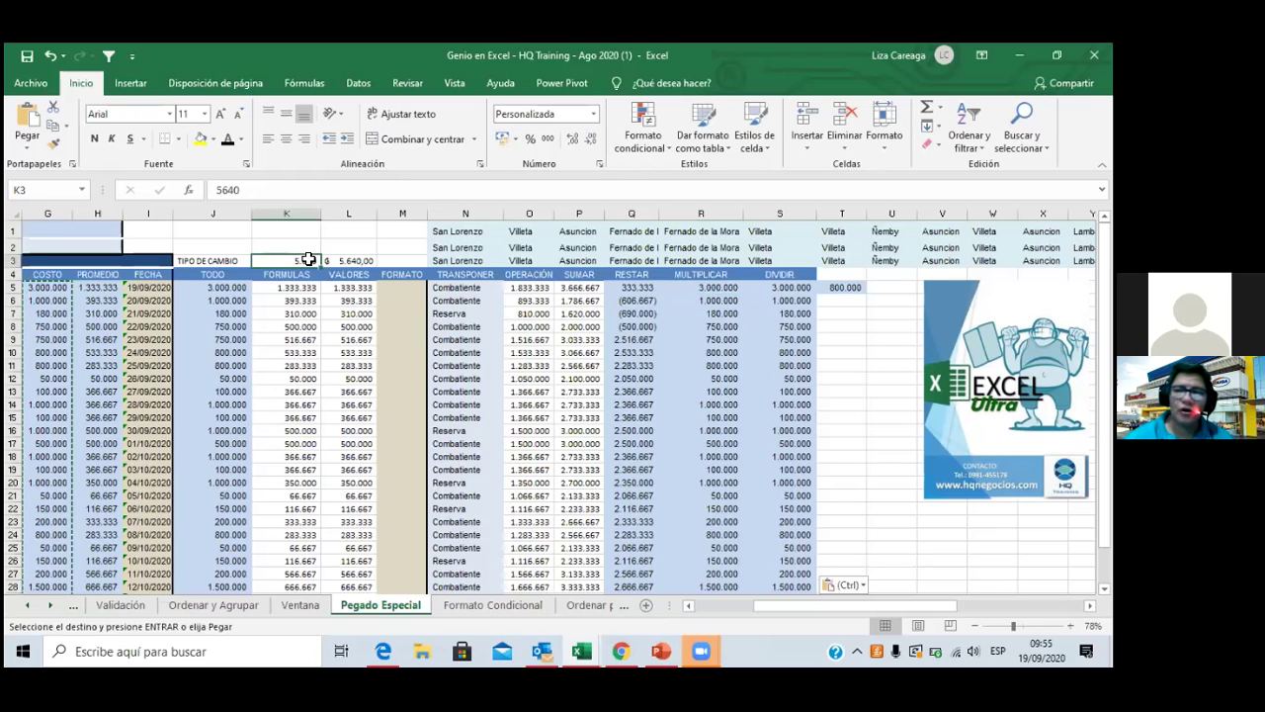
{"action": "type", "text": "6930"}
{"action": "key", "text": "Return"}
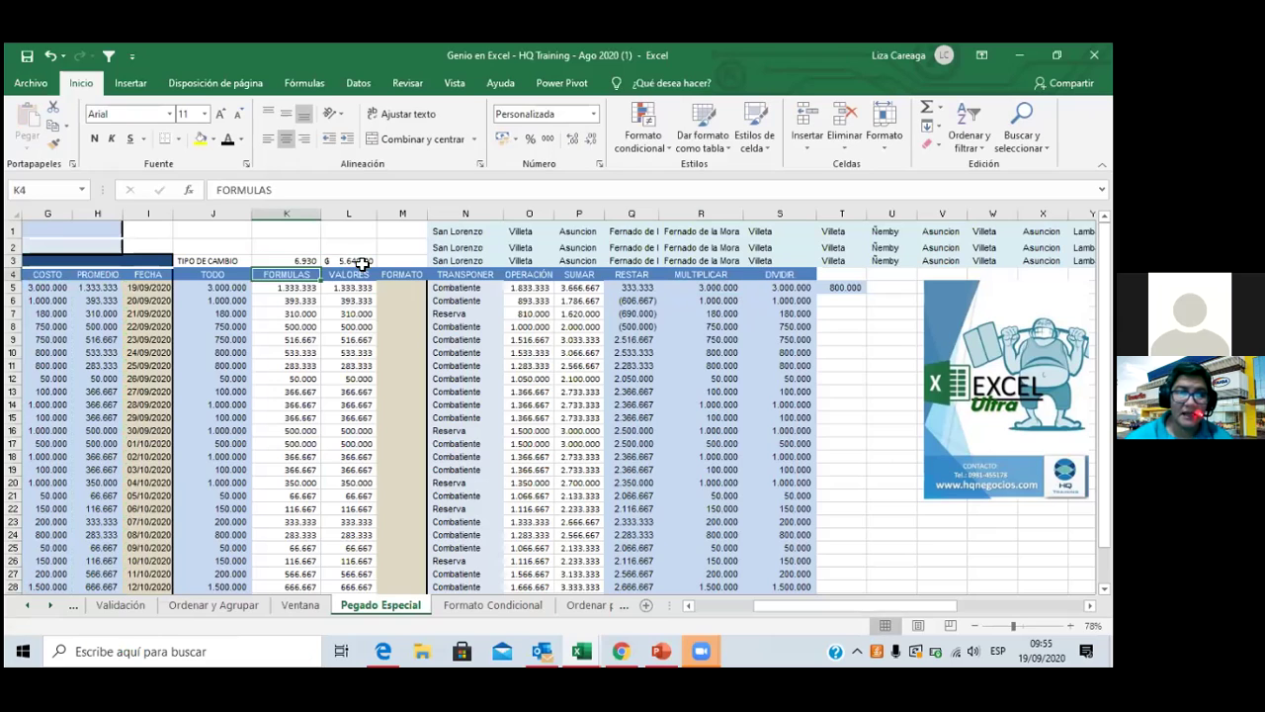
{"action": "left_click", "coordinate": [366, 261]}
{"action": "type", "text": "6930"}
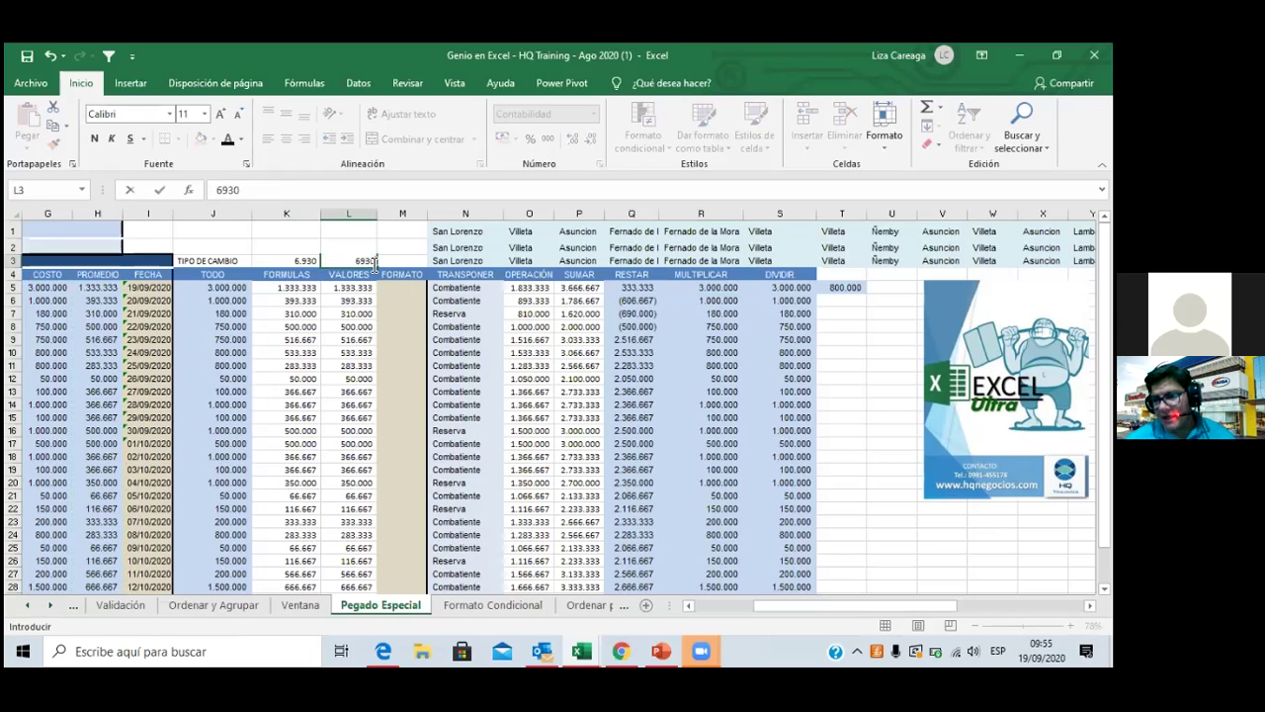
{"action": "key", "text": "Return"}
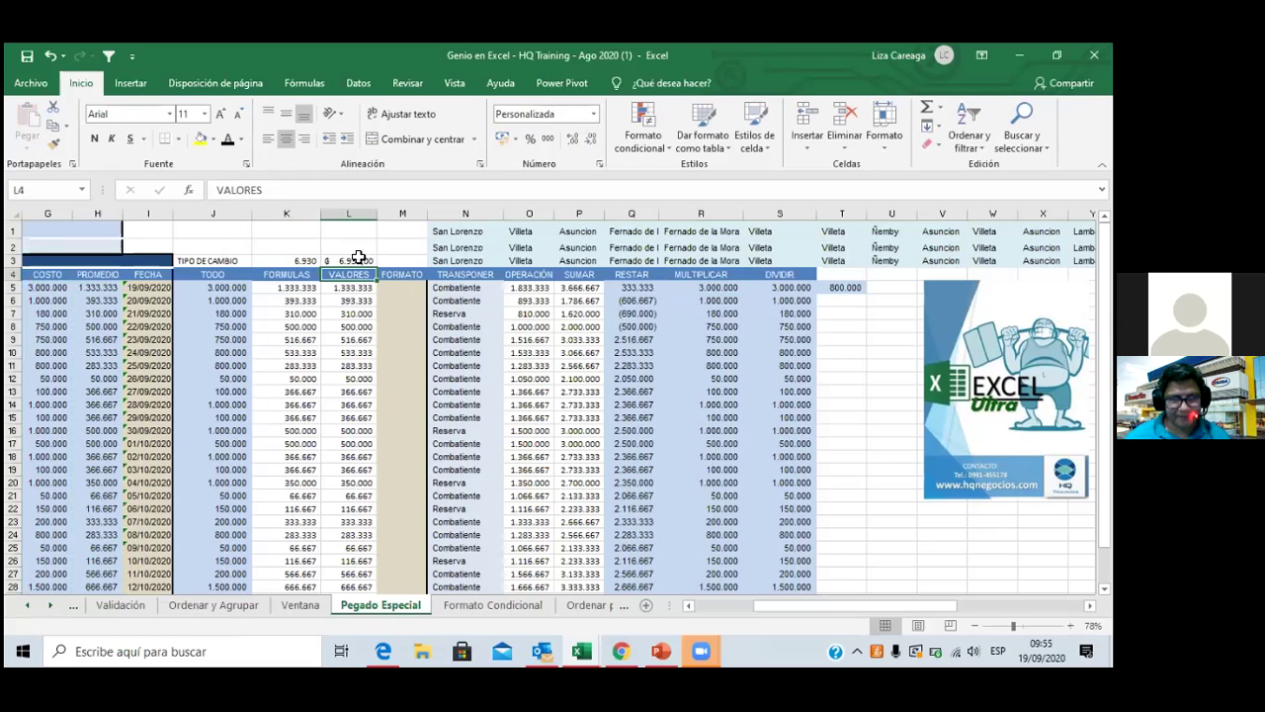
{"action": "left_click", "coordinate": [730, 287]}
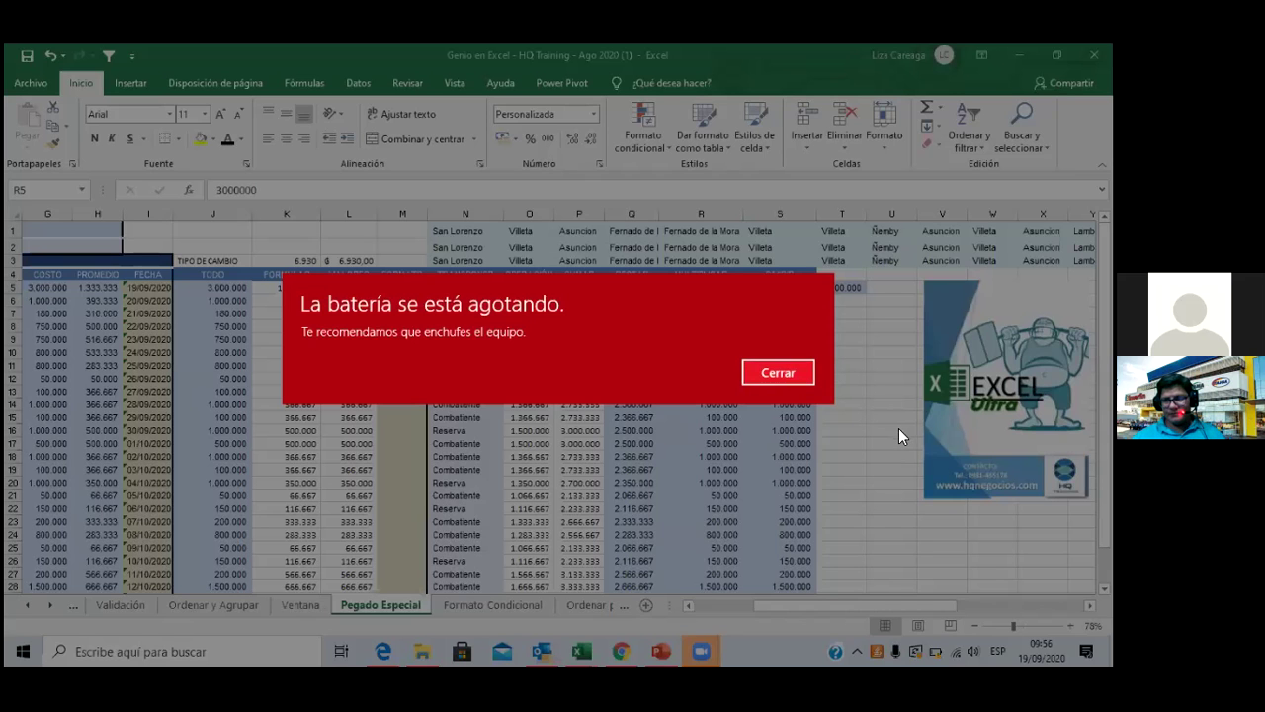
Step: Close the battery notification and save the workbook 'Genio en Excel - HQ Training - Ago 2020 (1)'
{"action": "left_click", "coordinate": [27, 57]}
{"action": "left_click", "coordinate": [28, 56]}
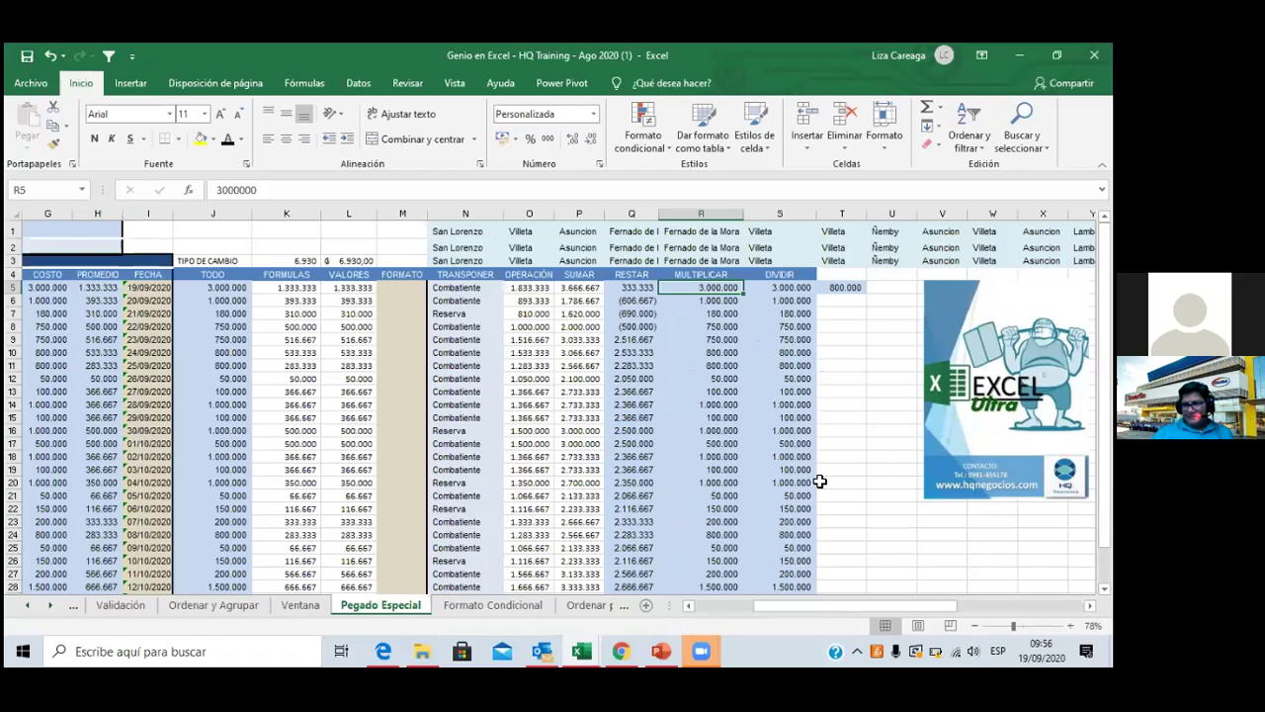
{"action": "left_click", "coordinate": [875, 468]}
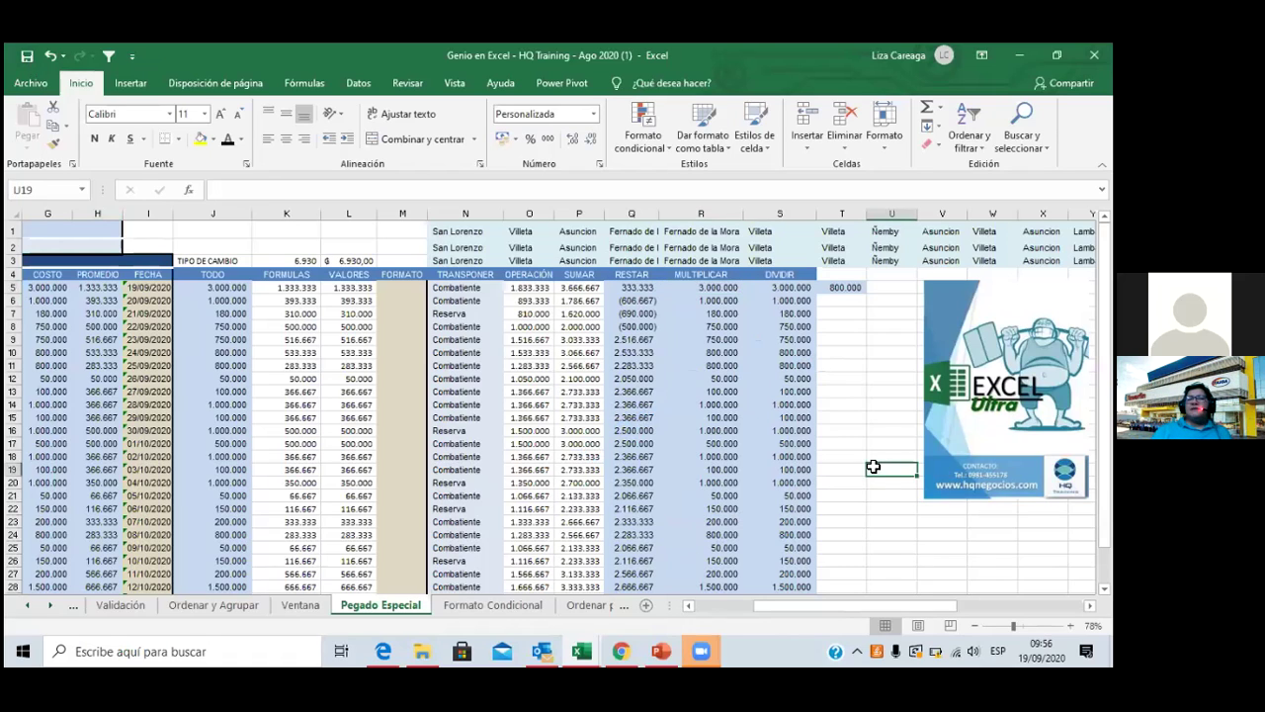
{"action": "left_click", "coordinate": [27, 56]}
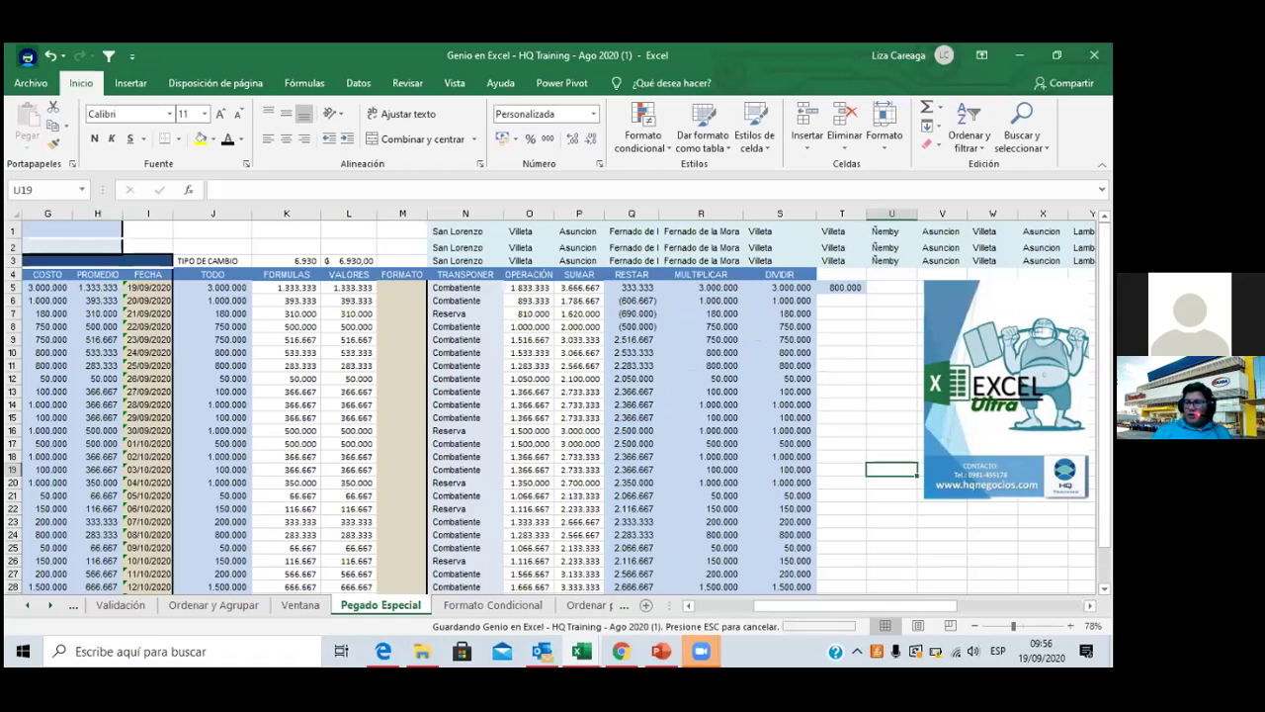